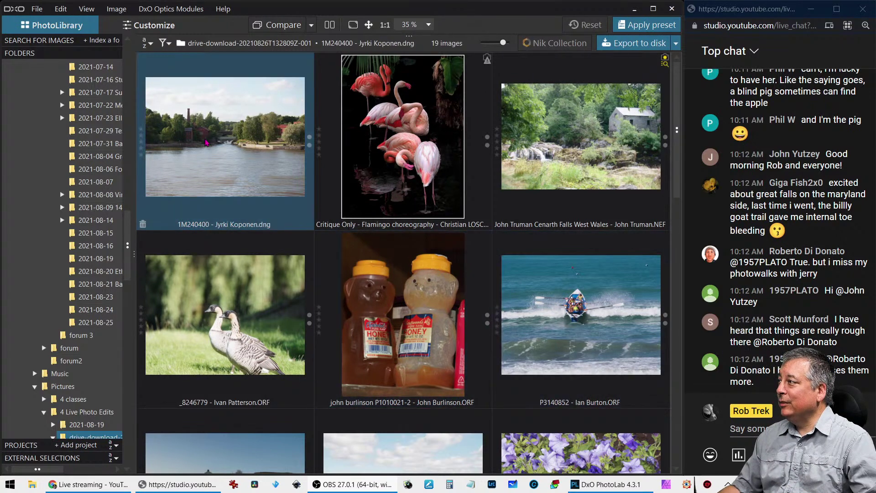
# Open the river photo 1M240400 for editing and inspect the red mill buildings and waterfall up close
pyautogui.doubleClick(202, 142)
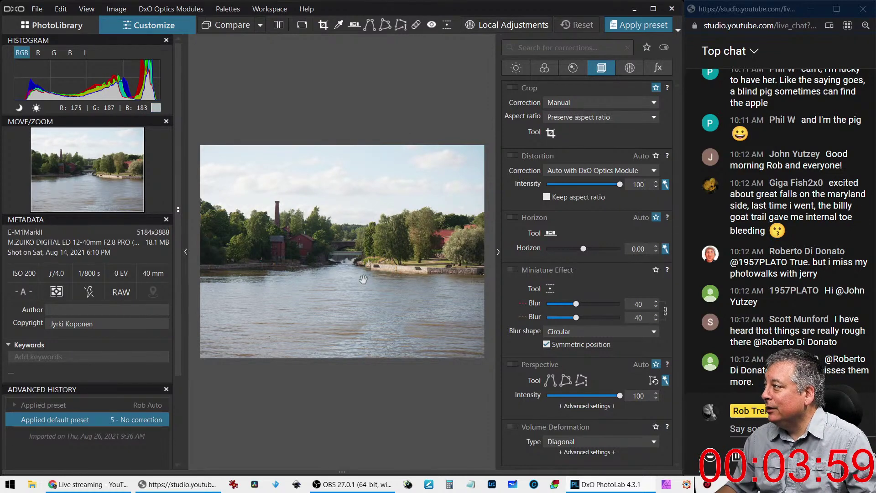
pyautogui.scroll(2, 315, 268)
pyautogui.scroll(1, 315, 269)
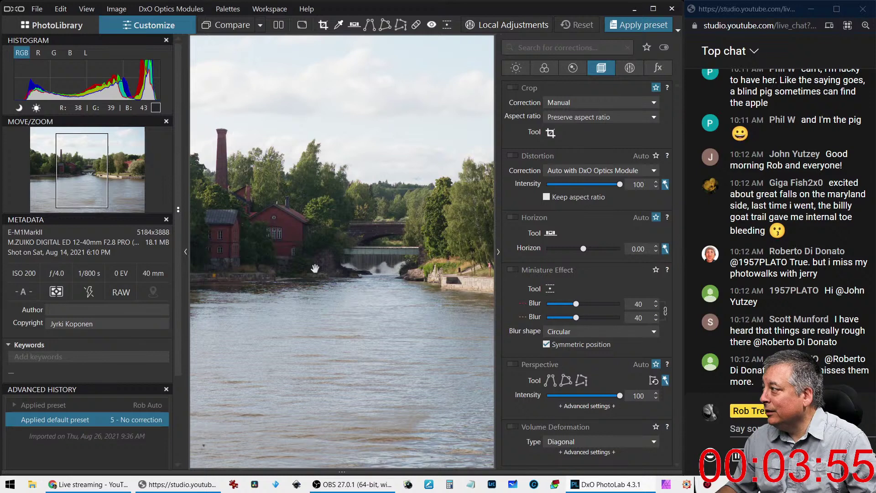
pyautogui.scroll(-4, 315, 268)
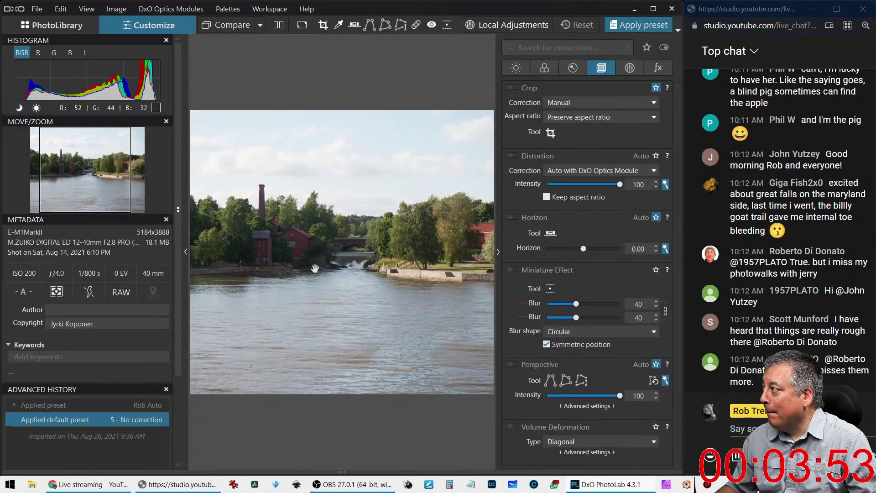
pyautogui.scroll(-1, 315, 268)
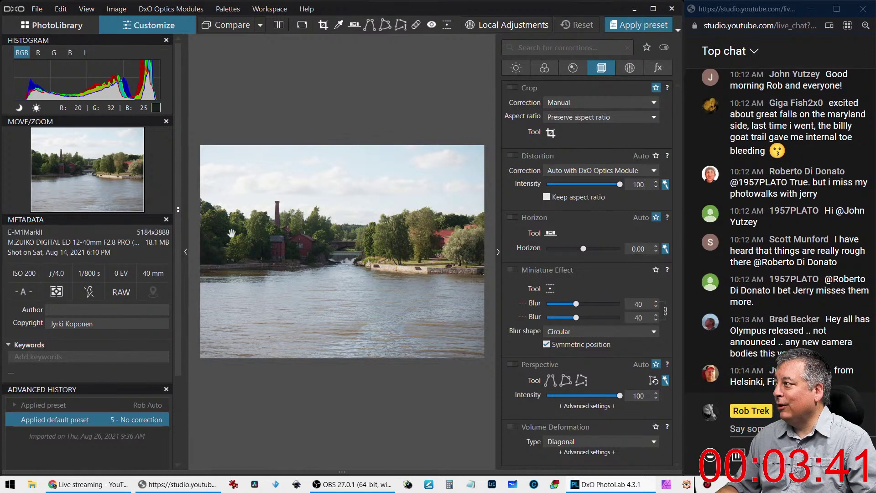
# Apply the Rob Auto preset to the river photo
pyautogui.click(551, 133)
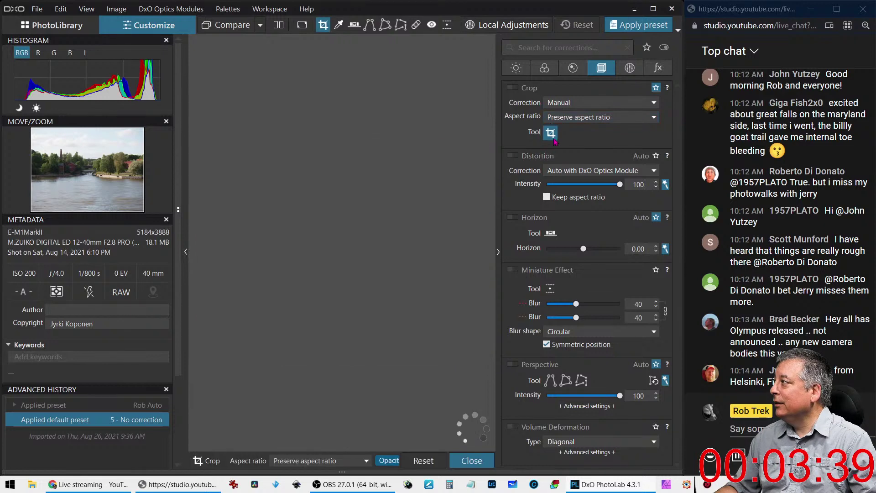
pyautogui.click(661, 29)
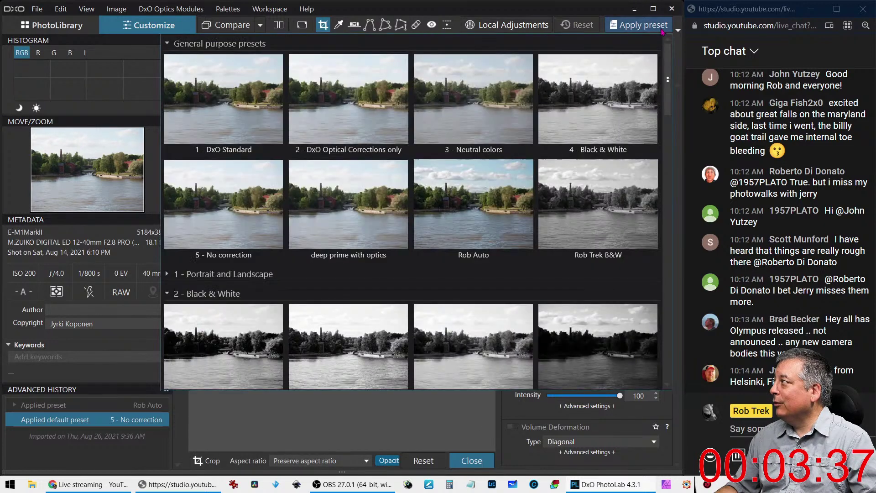
pyautogui.click(662, 30)
pyautogui.click(661, 31)
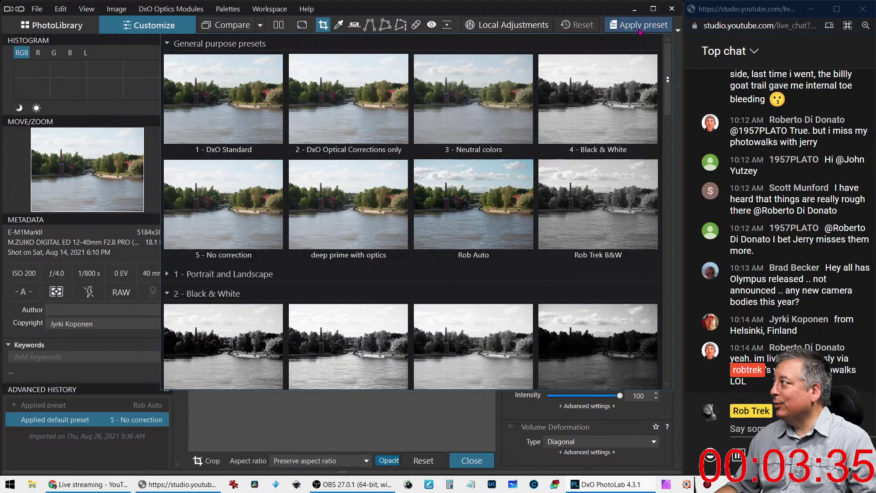
pyautogui.click(484, 233)
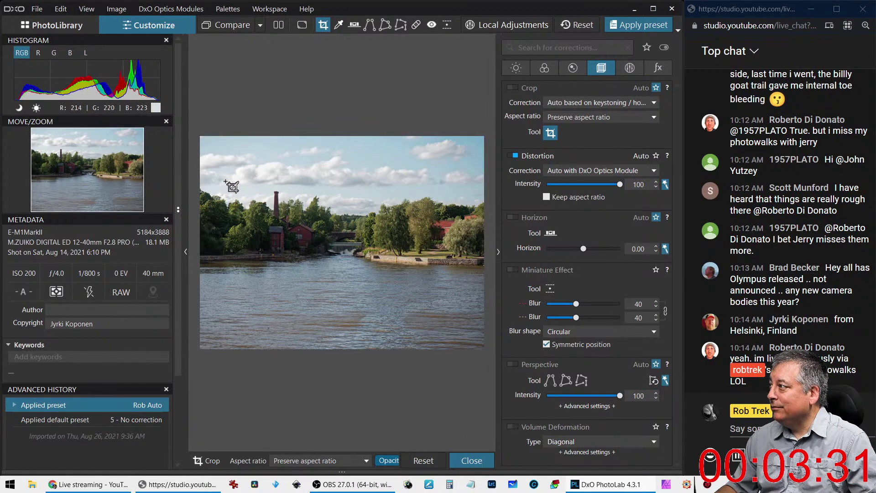
# Crop the photo around the chimney, red buildings and waterfall to about 2321 x 1741 px, preserving the aspect ratio
pyautogui.moveTo(212, 174); pyautogui.dragTo(362, 287)
pyautogui.press('Return')
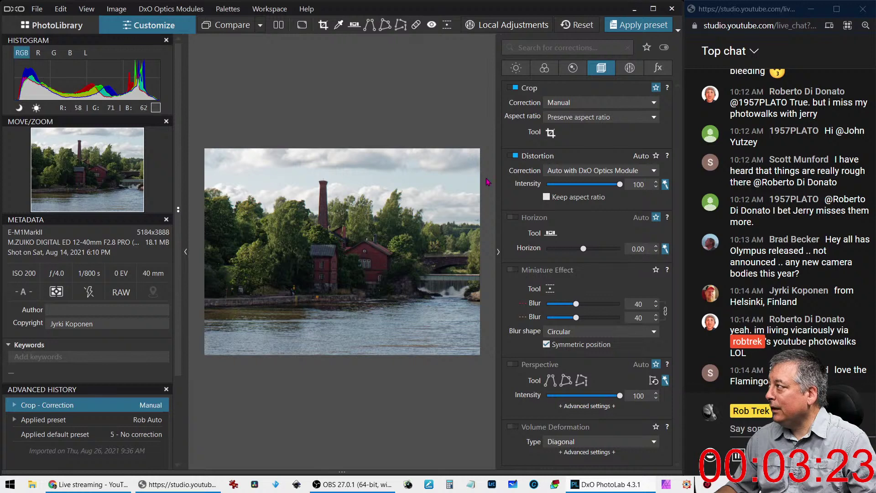
pyautogui.click(551, 133)
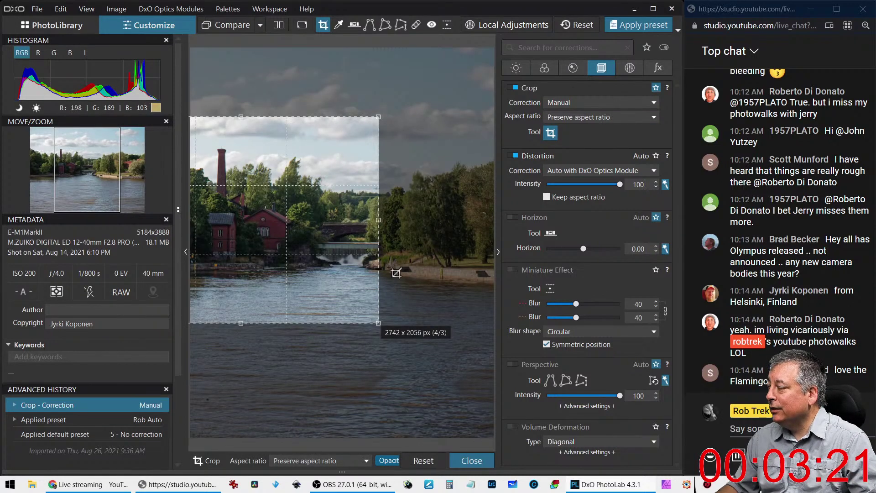
pyautogui.scroll(-3, 289, 186)
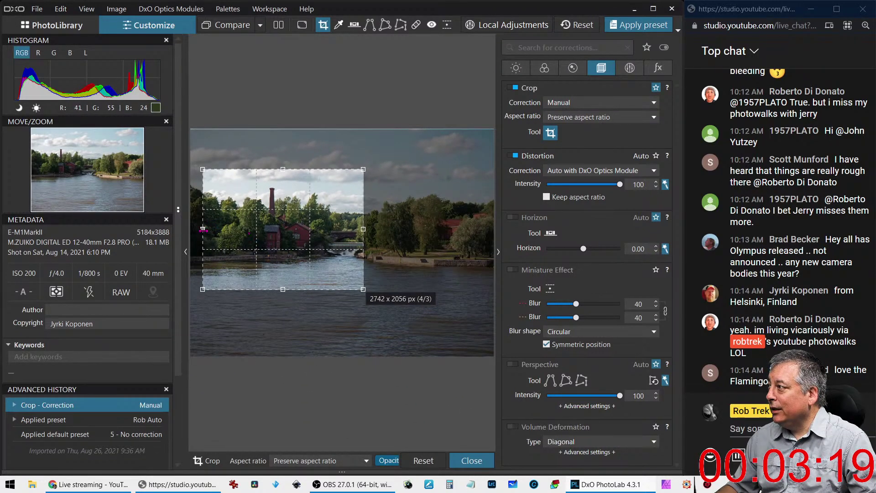
pyautogui.moveTo(203, 229); pyautogui.dragTo(266, 234)
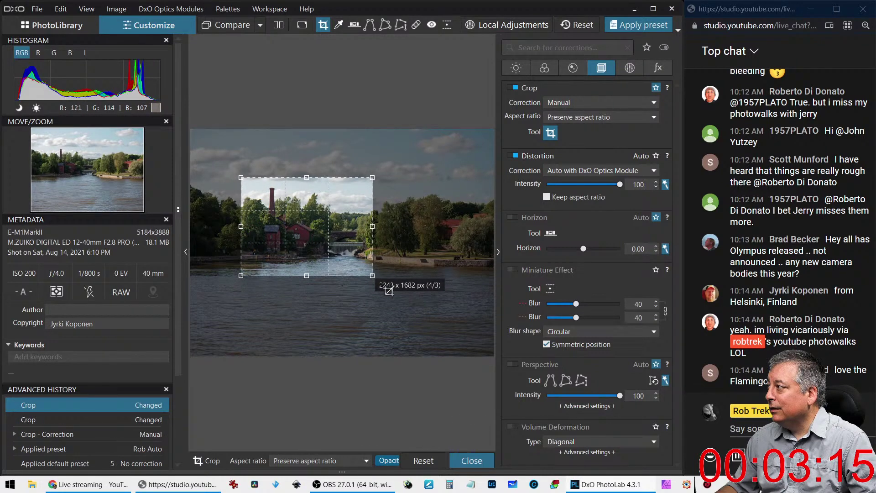
pyautogui.moveTo(372, 276); pyautogui.dragTo(351, 259)
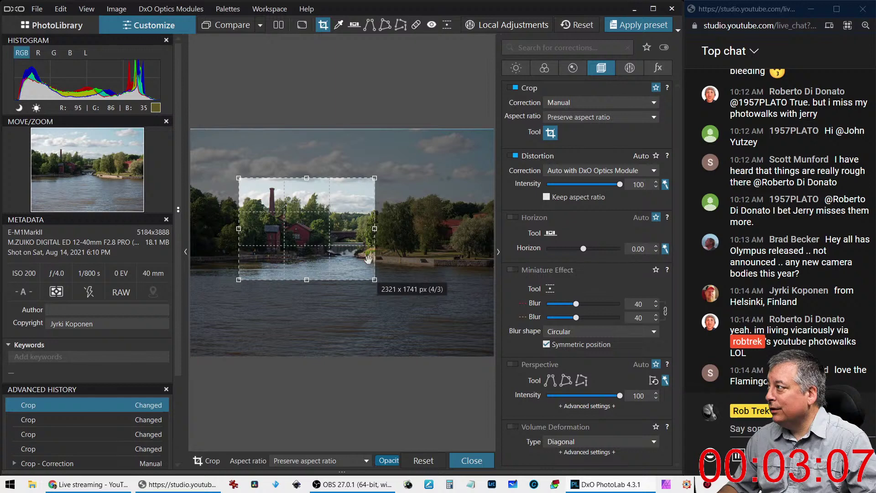
pyautogui.doubleClick(368, 259)
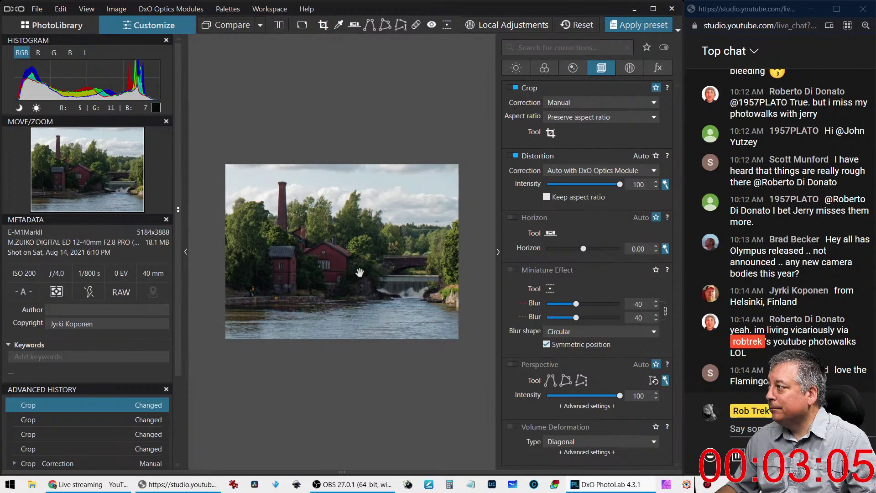
# Enable horizon correction and set it to -0.35, and try the automatic perspective correction on and off
pyautogui.click(513, 218)
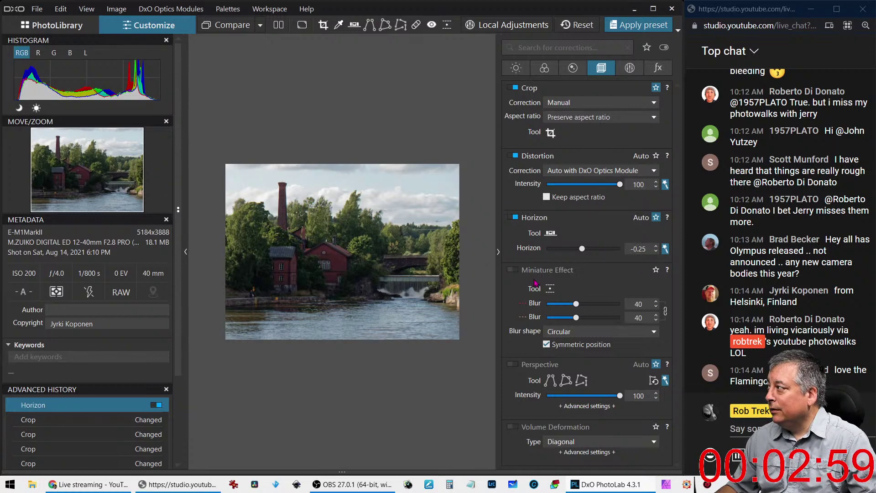
pyautogui.moveTo(583, 249); pyautogui.dragTo(582, 248)
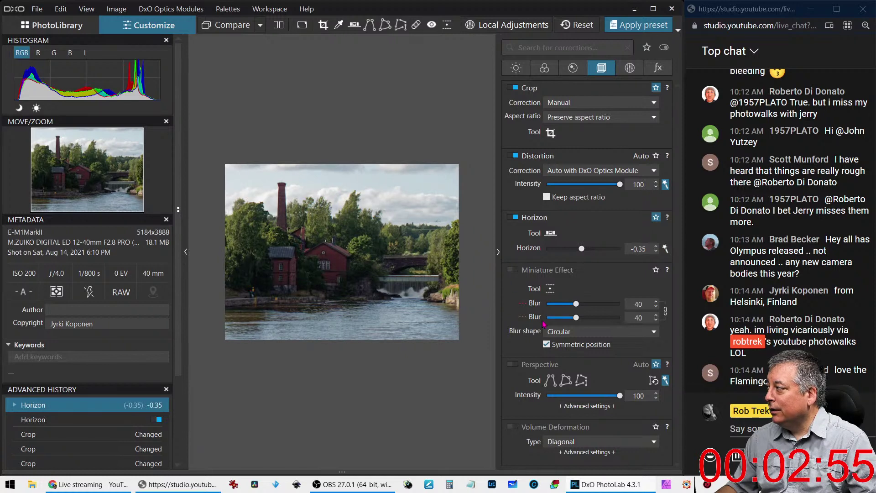
pyautogui.click(515, 364)
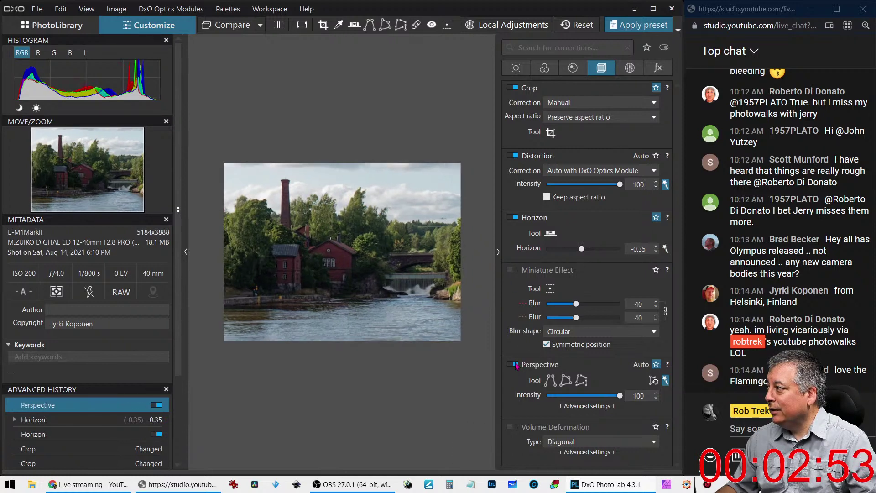
pyautogui.click(516, 364)
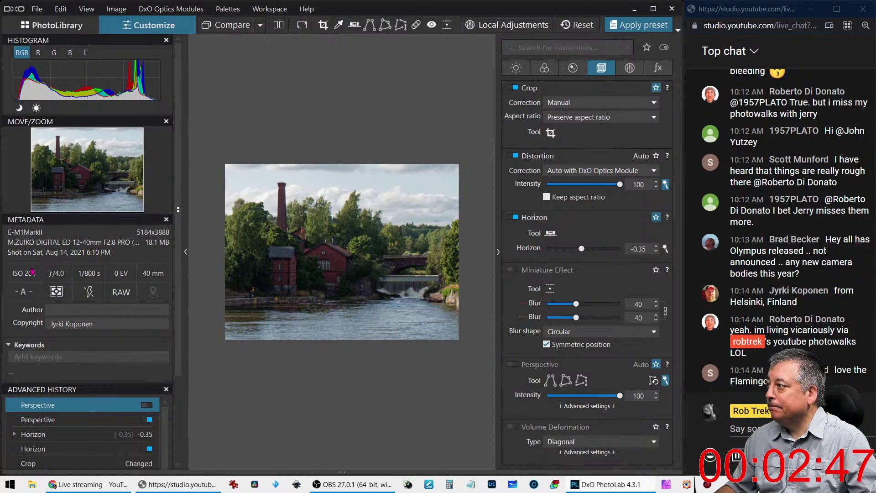
# Hide the histogram and history palettes to enlarge the photo, and raise the Selective Tone shadows to 21
pyautogui.click(186, 252)
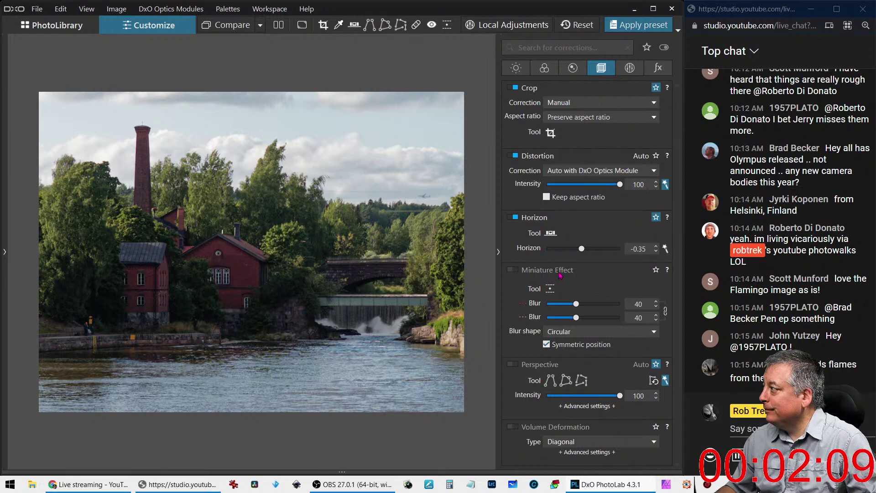
pyautogui.click(516, 67)
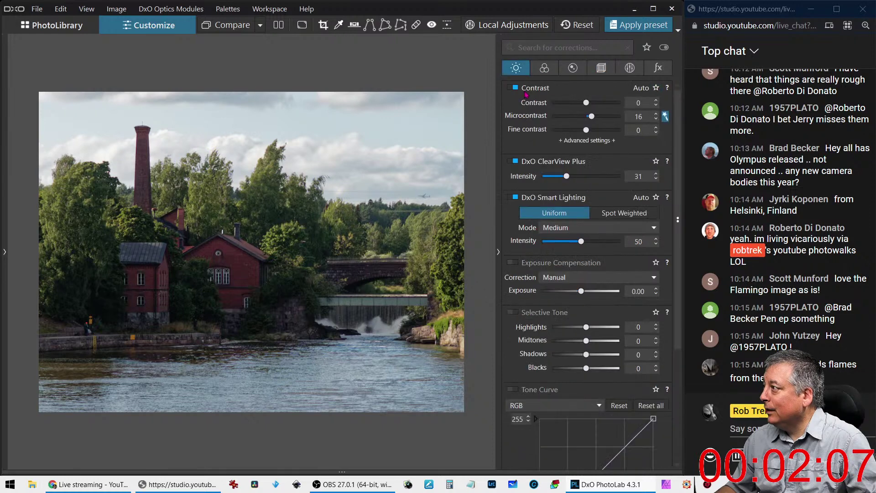
pyautogui.moveTo(586, 355)
pyautogui.mouseDown()
pyautogui.moveTo(603, 355)
pyautogui.moveTo(595, 356)
pyautogui.mouseUp()
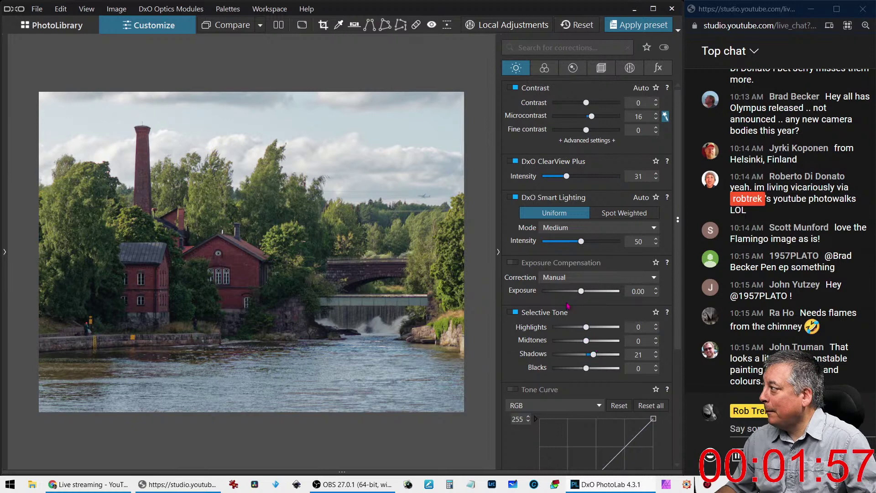
# Examine the color corrections and the black-and-white and FilmPack Designer presets for a suitable look
pyautogui.click(544, 69)
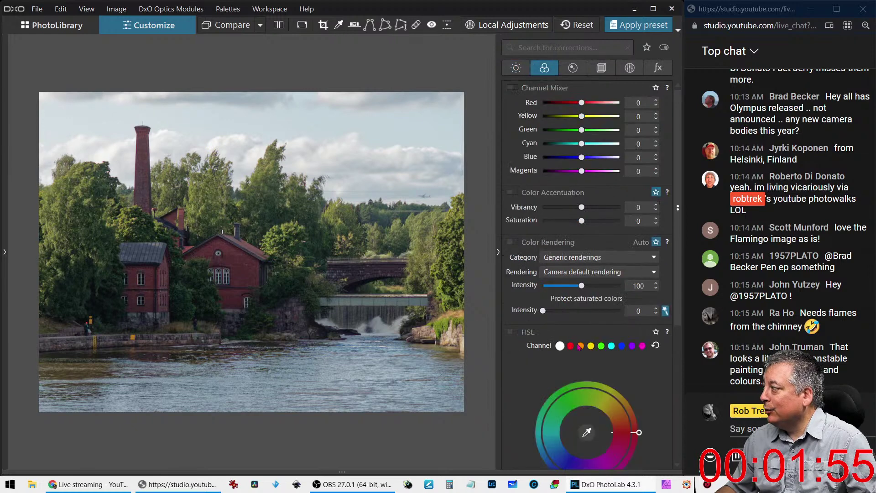
pyautogui.scroll(-6, 579, 347)
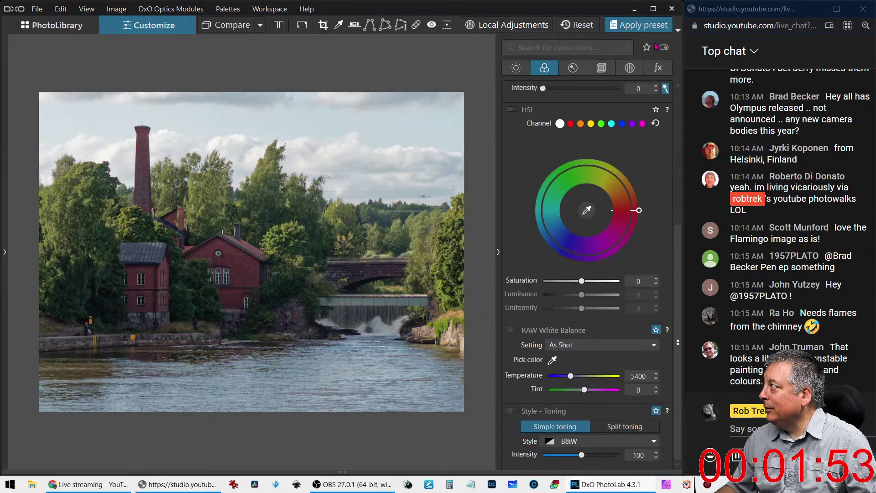
pyautogui.click(639, 25)
pyautogui.scroll(-5, 457, 307)
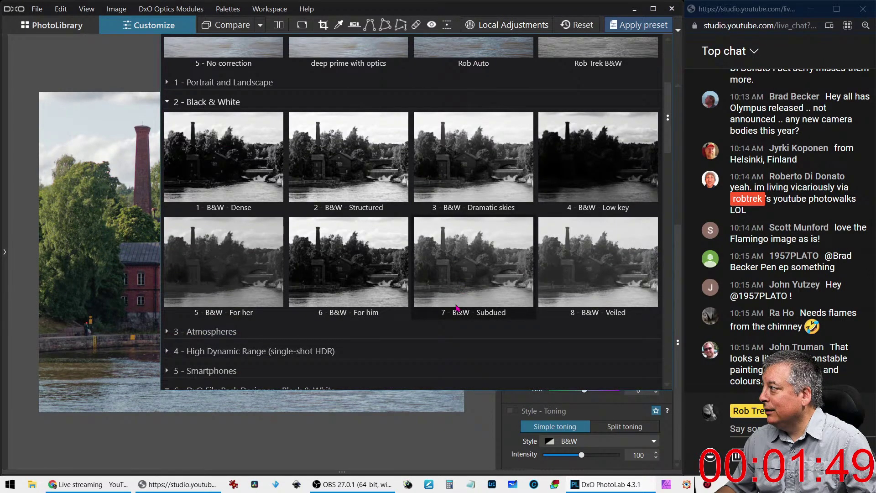
pyautogui.scroll(-4, 457, 307)
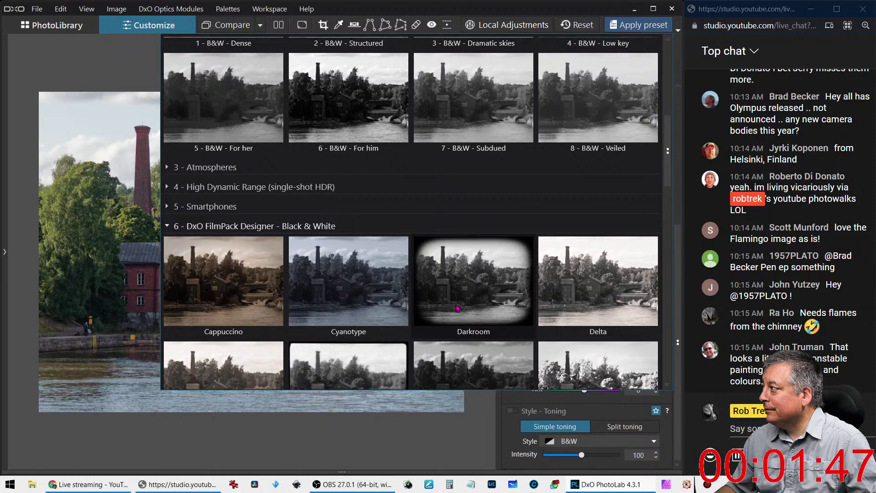
pyautogui.scroll(-2, 458, 308)
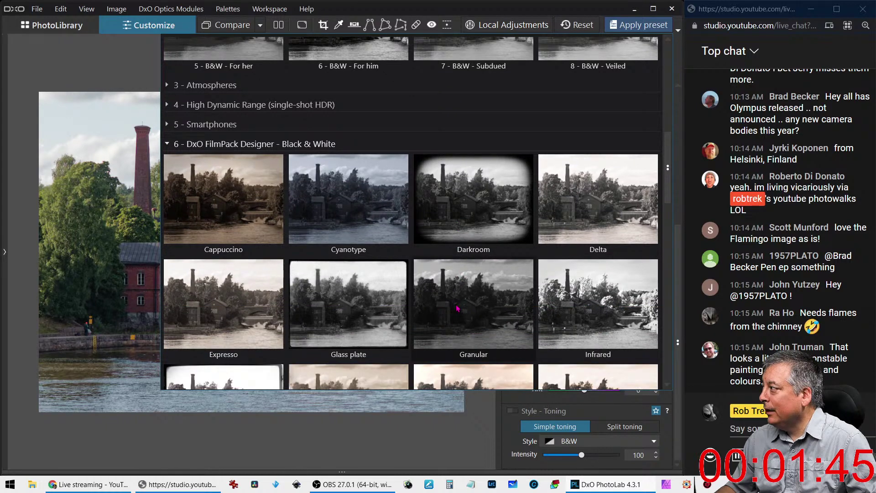
pyautogui.scroll(-2, 458, 309)
pyautogui.scroll(-1, 458, 306)
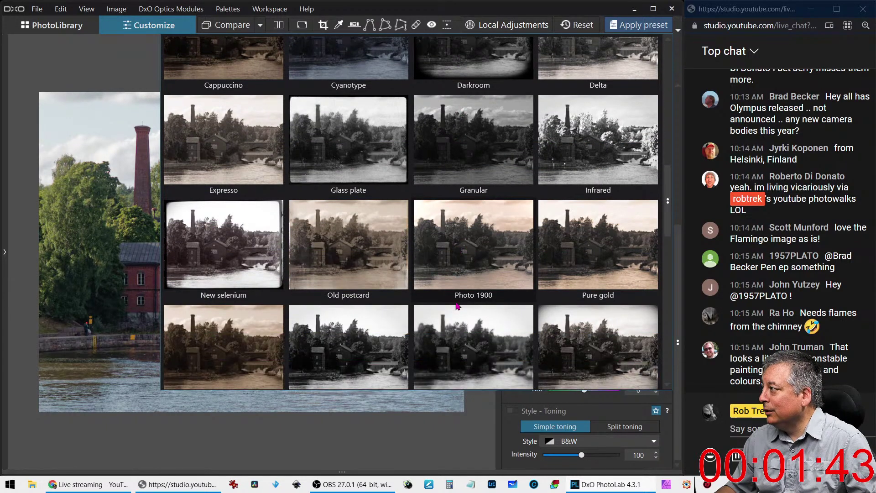
pyautogui.scroll(-1, 458, 306)
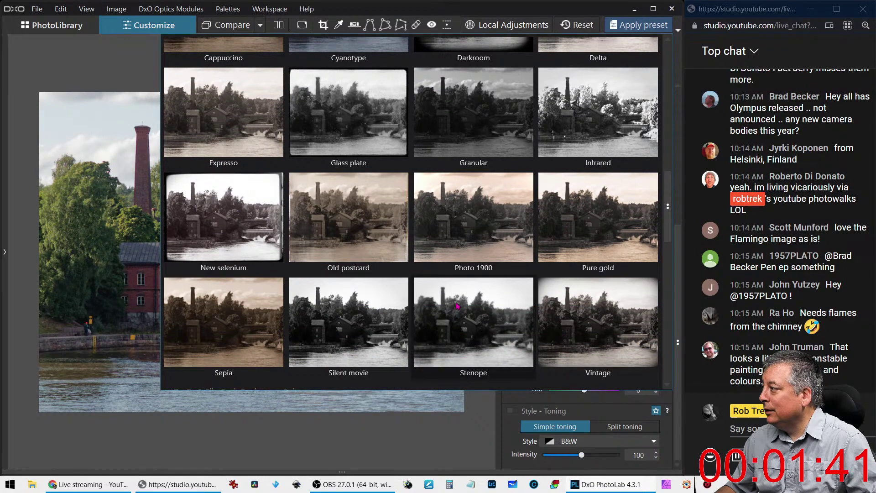
pyautogui.press('Escape')
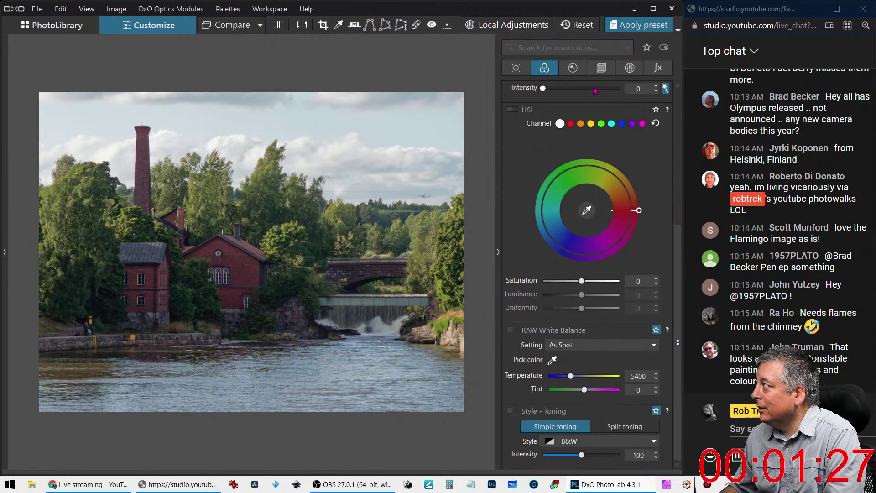
# Apply the New selenium preset from DxO FilmPack Designer - Black & White to the photo
pyautogui.click(639, 25)
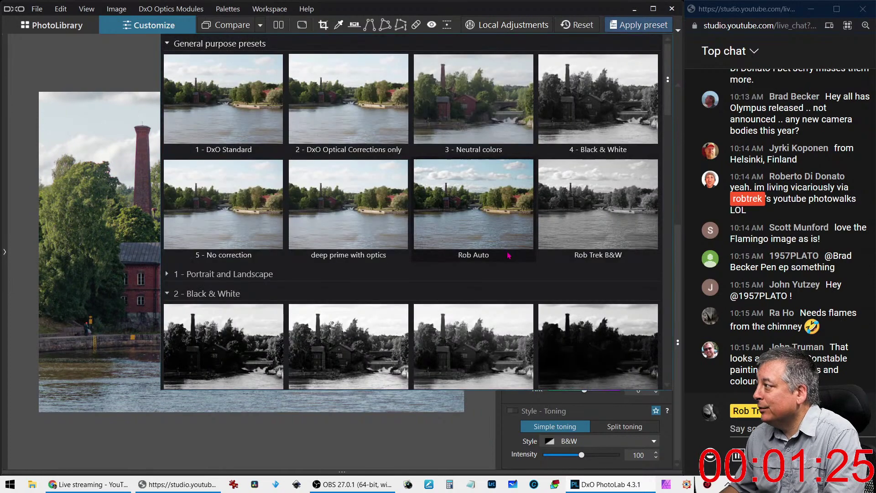
pyautogui.scroll(-3, 413, 279)
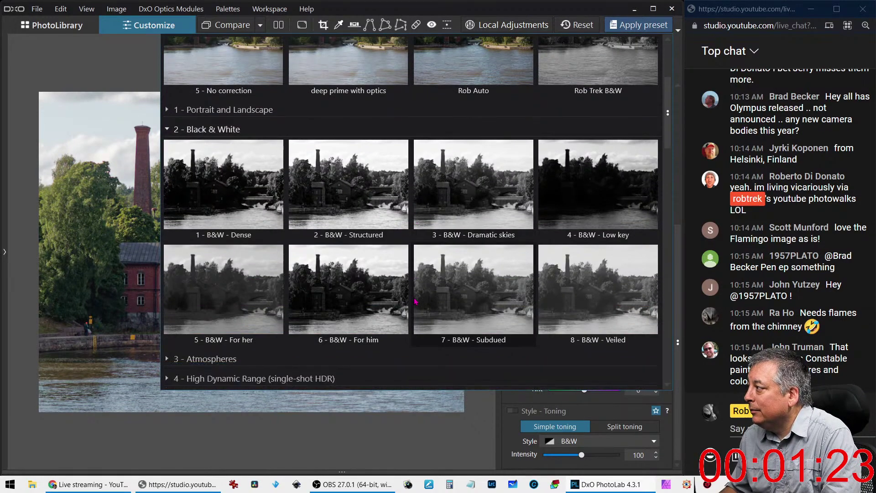
pyautogui.scroll(-6, 415, 301)
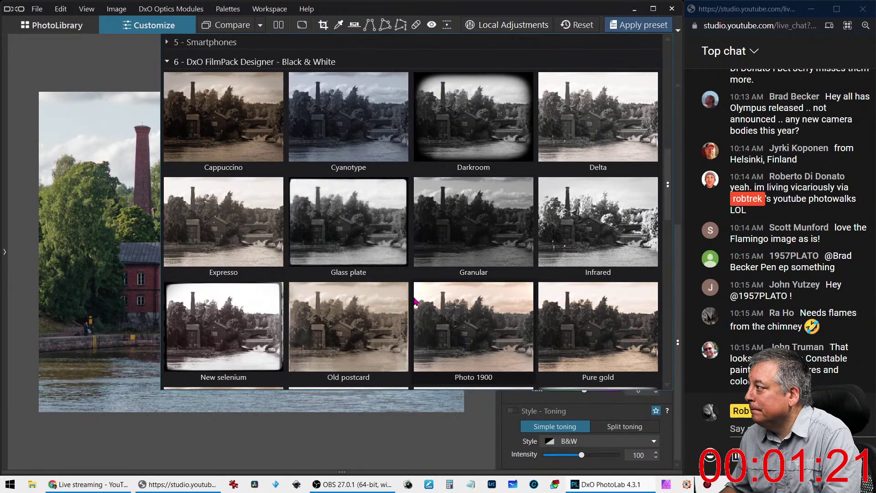
pyautogui.scroll(-2, 416, 301)
pyautogui.scroll(-2, 415, 301)
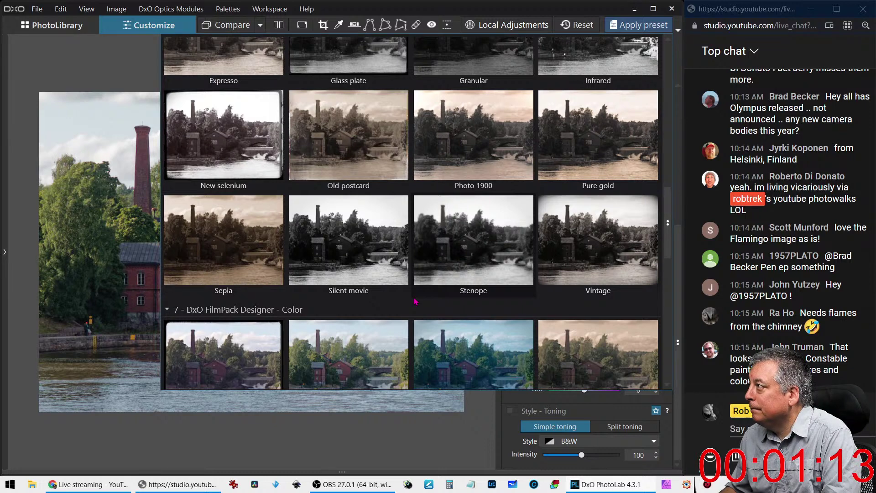
pyautogui.click(230, 168)
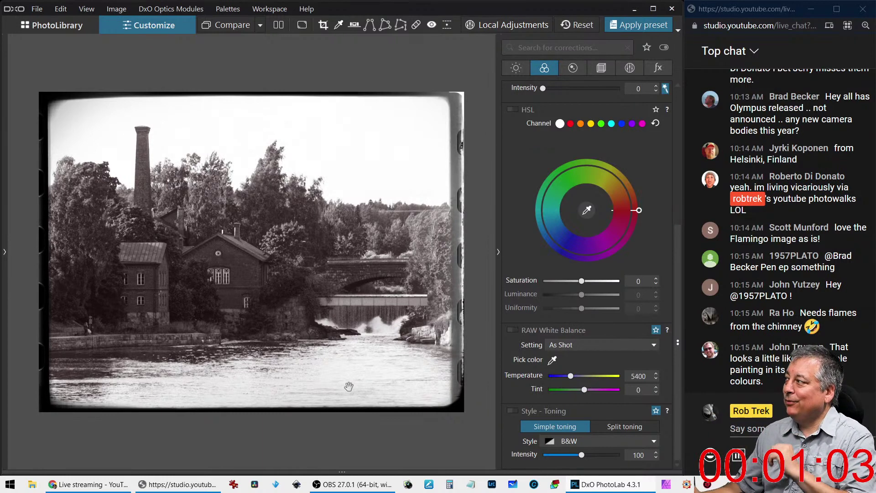
# Change the photo's film frame to Glass B&W after trying Glass, with toning applied to it and the frame rotated once
pyautogui.click(655, 68)
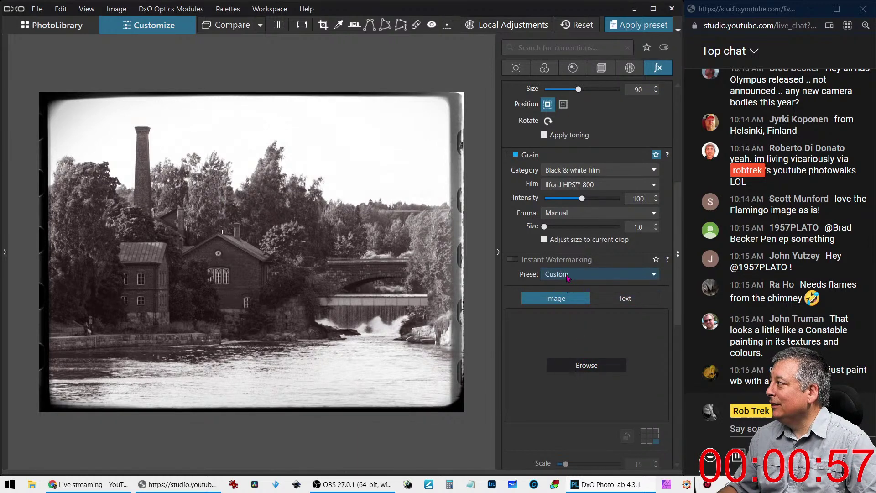
pyautogui.scroll(-7, 568, 278)
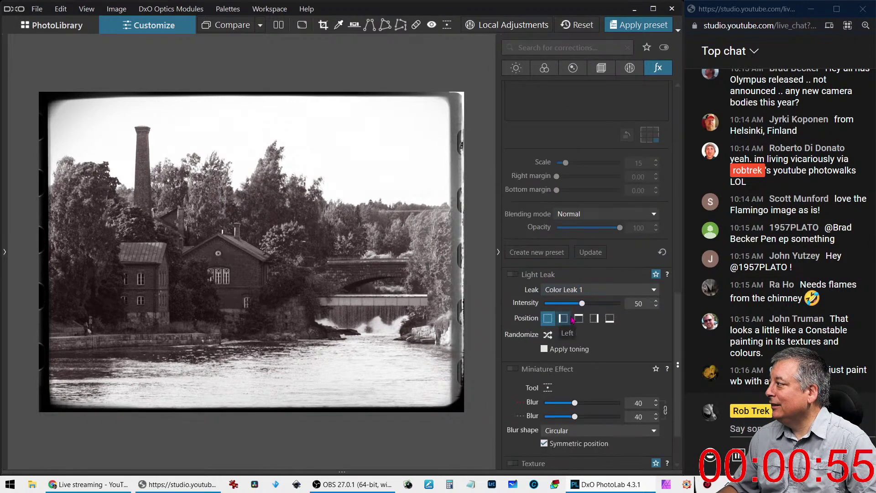
pyautogui.scroll(-1, 572, 320)
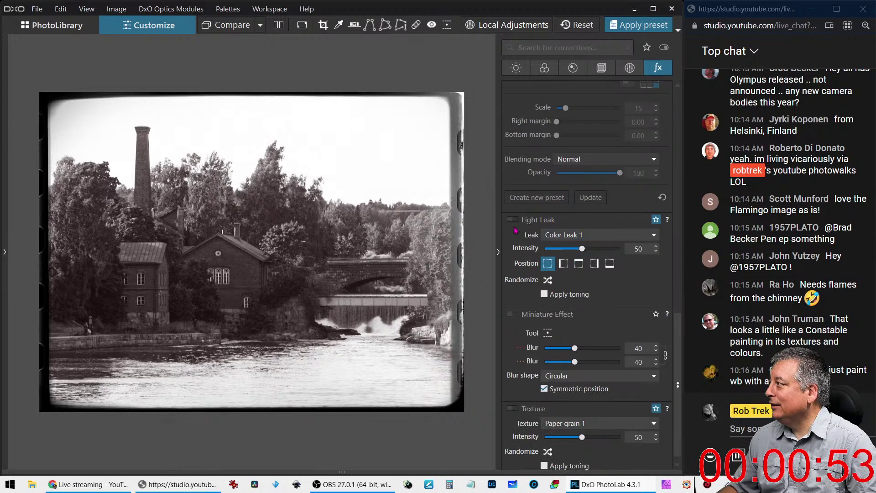
pyautogui.scroll(-1, 528, 303)
pyautogui.scroll(8, 528, 303)
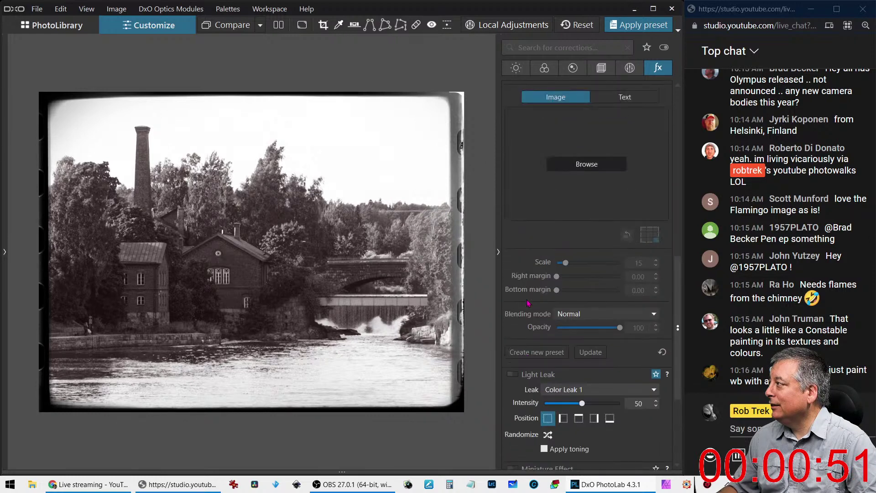
pyautogui.scroll(2, 528, 302)
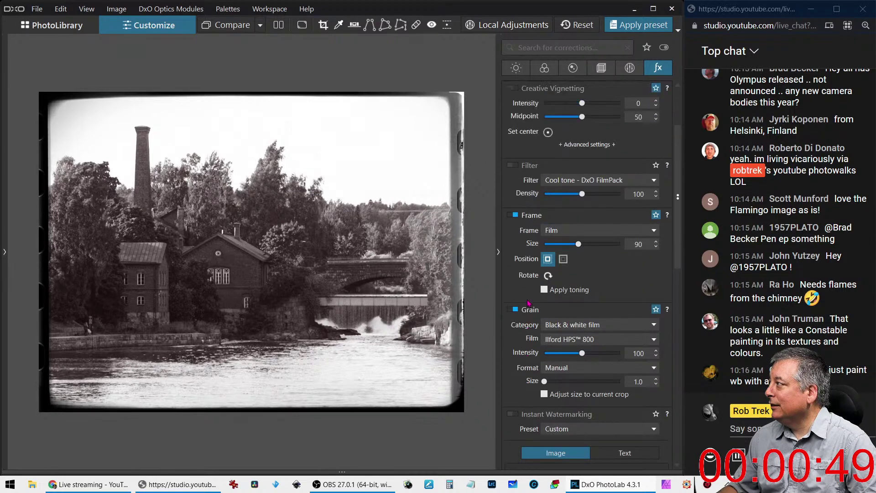
pyautogui.click(556, 231)
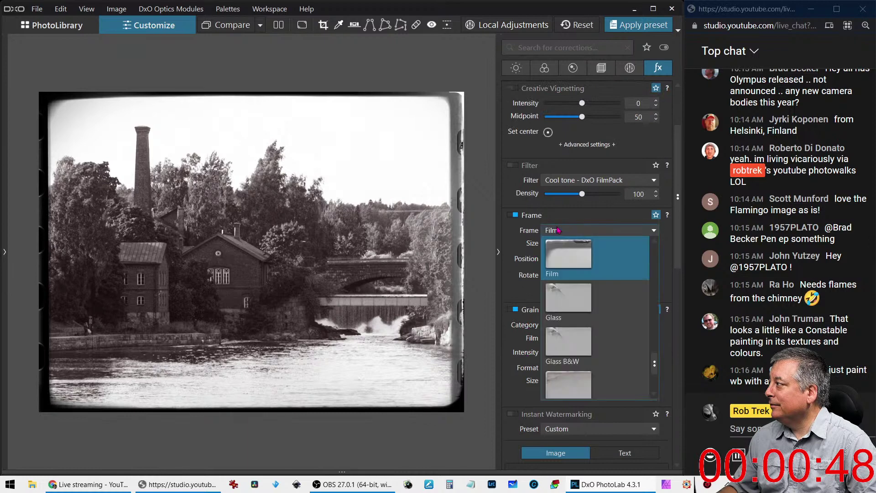
pyautogui.click(577, 301)
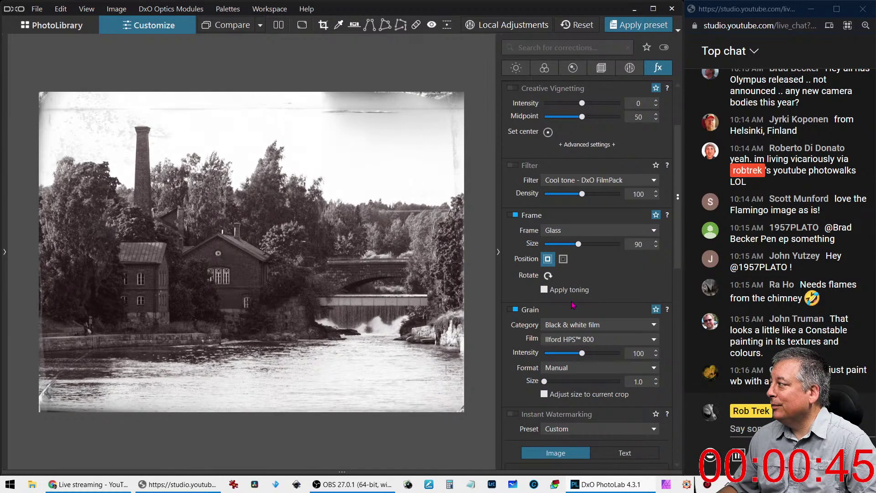
pyautogui.click(580, 234)
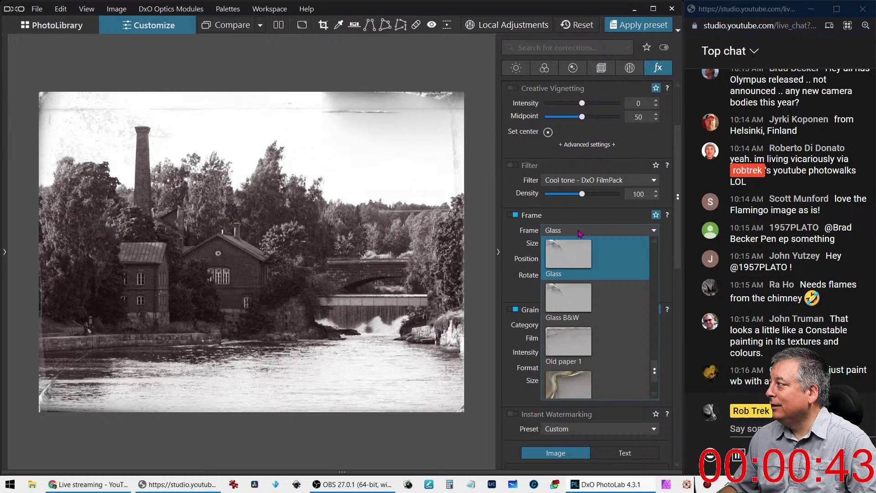
pyautogui.click(573, 300)
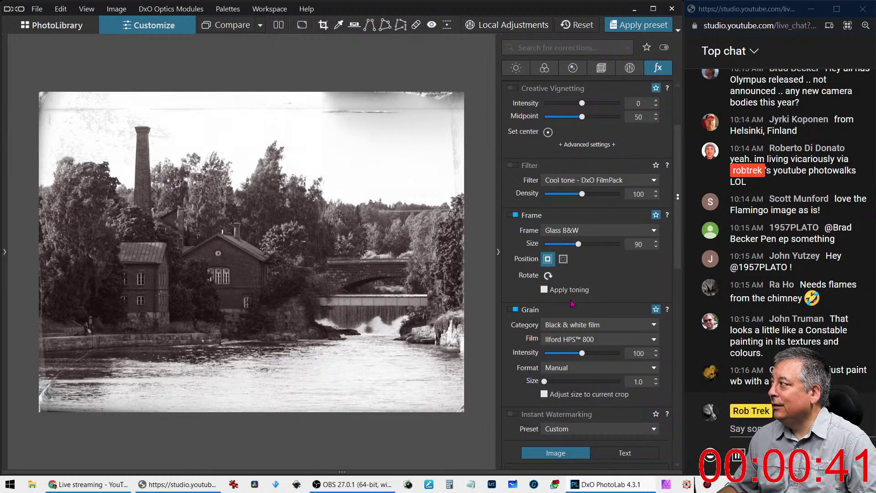
pyautogui.click(544, 290)
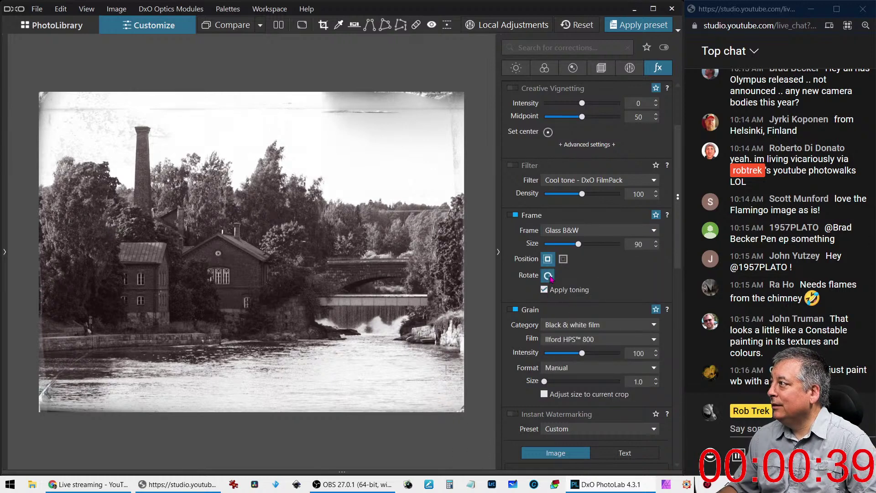
pyautogui.click(549, 276)
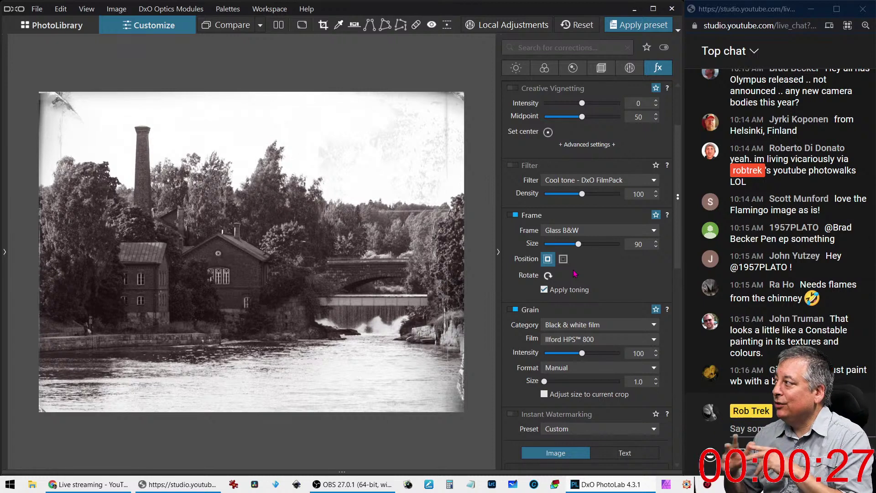
# Compare the edited photo side by side with the original with the palettes hidden, and return to the single view with palettes
pyautogui.click(278, 25)
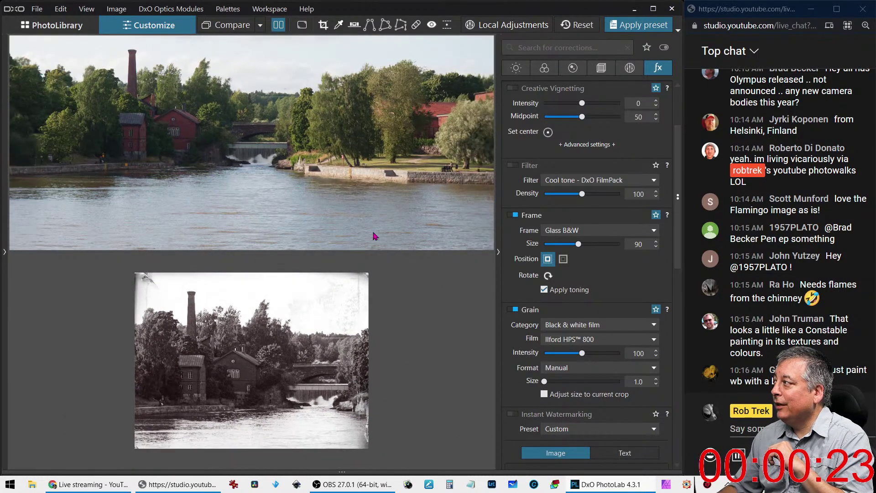
pyautogui.press('F9')
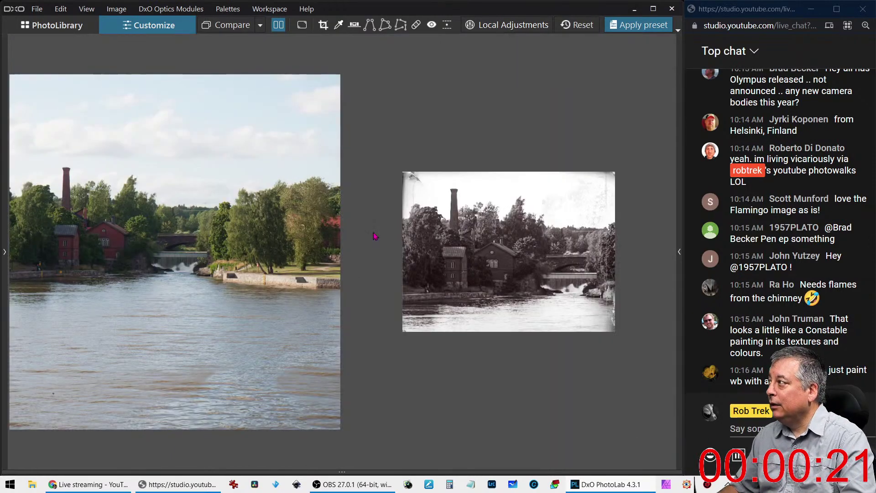
pyautogui.scroll(1, 387, 284)
pyautogui.scroll(-2, 387, 284)
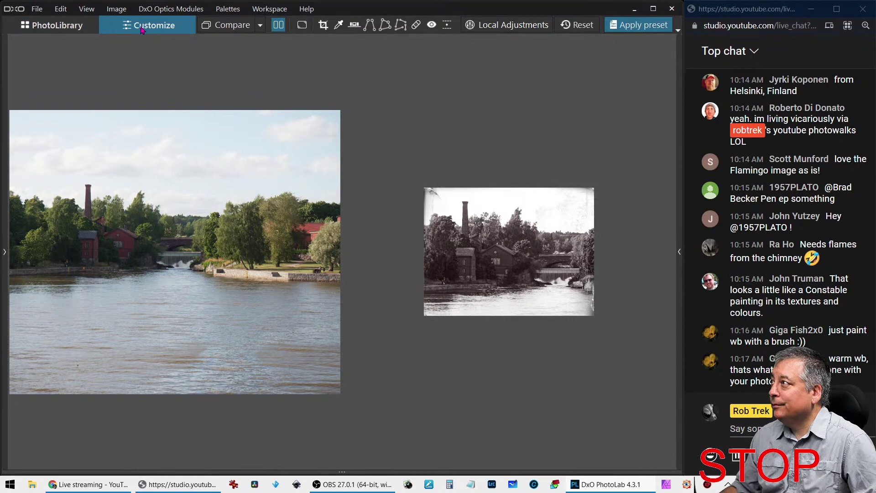
pyautogui.click(278, 25)
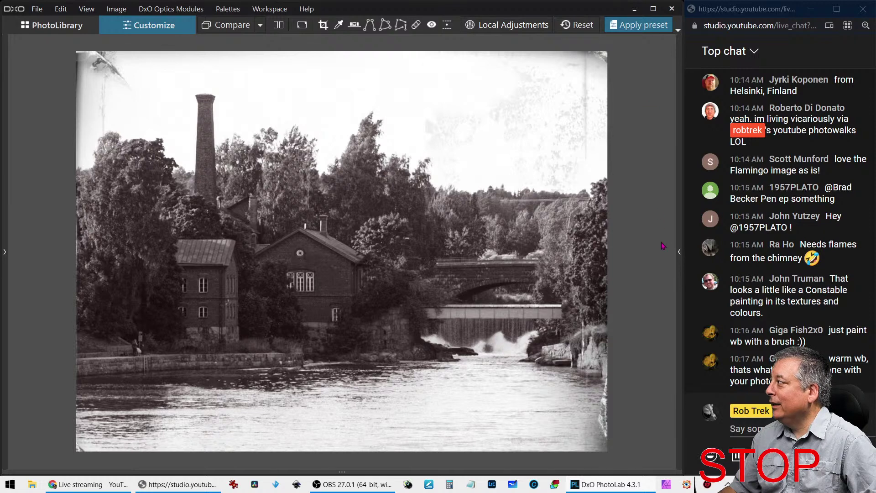
pyautogui.click(679, 253)
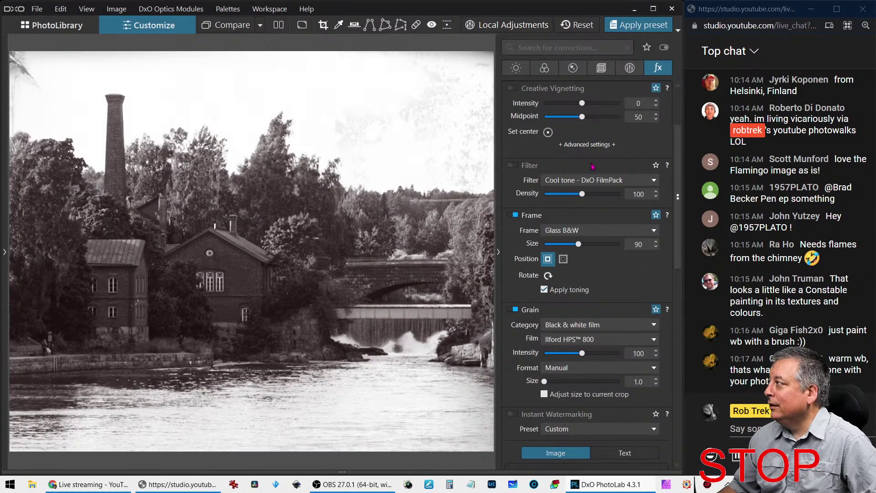
# Set the Channel Mixer's red value to 45 to brighten the brick mill, and fit the whole photo in view
pyautogui.click(545, 69)
pyautogui.scroll(3, 553, 206)
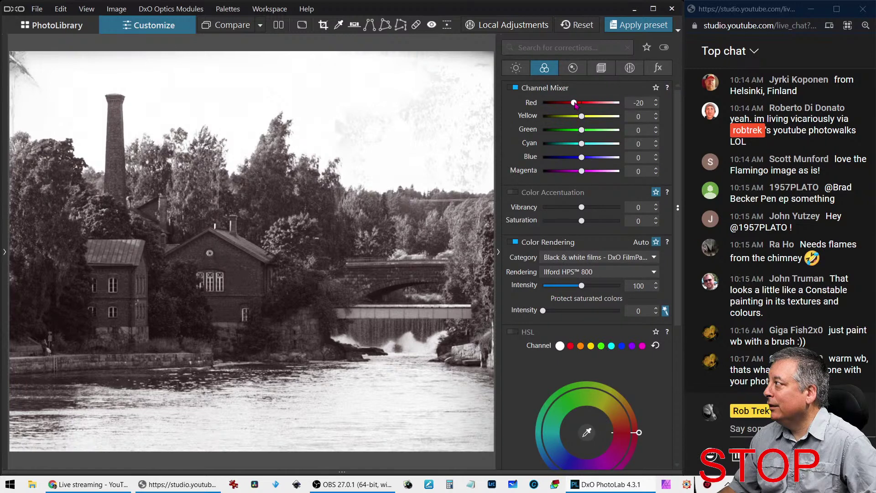
pyautogui.moveTo(575, 103); pyautogui.dragTo(600, 105)
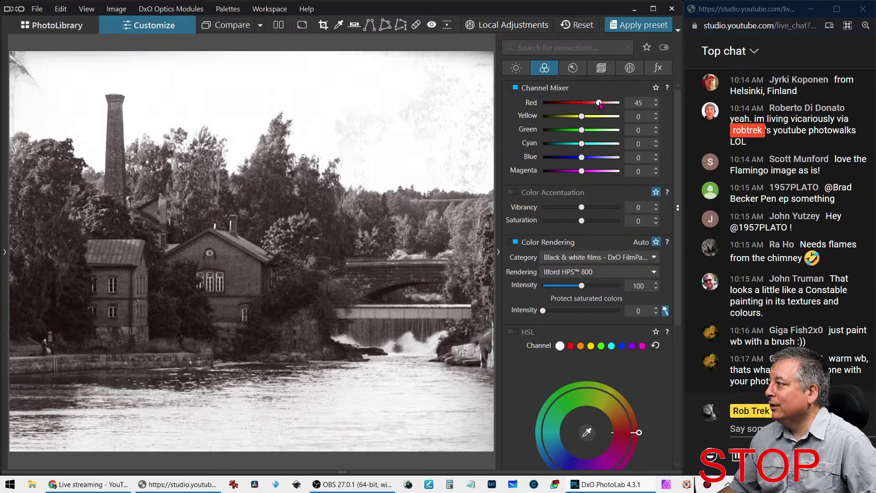
pyautogui.click(382, 219)
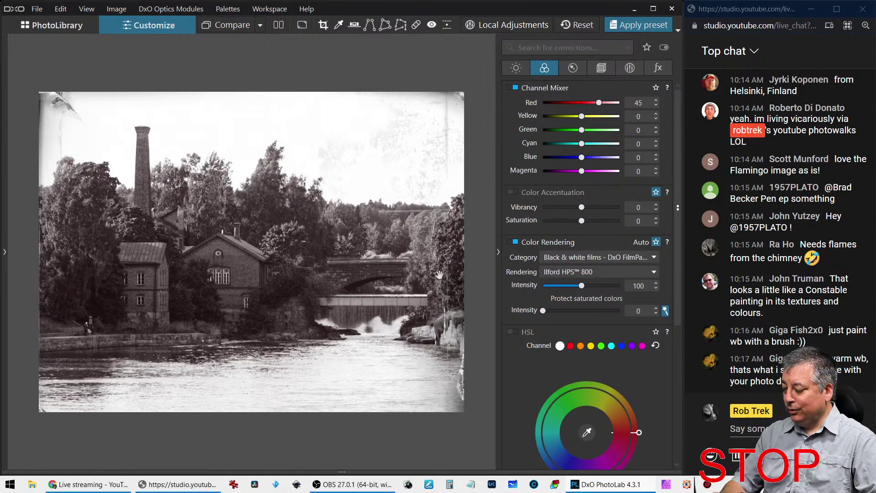
# Return to the photo library and open the "Critique Only - Flamingo choreography" photo for viewing
pyautogui.click(39, 25)
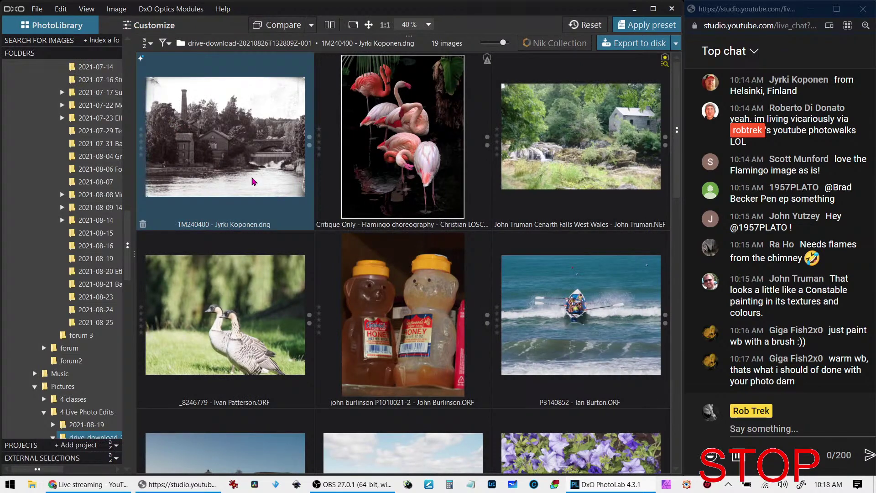
pyautogui.moveTo(254, 181)
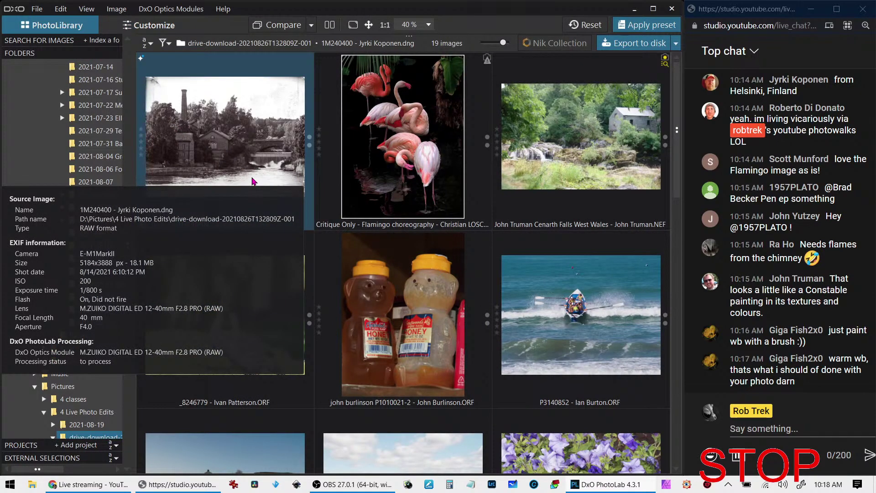
pyautogui.keyDown('ctrl'); pyautogui.click(436, 207); pyautogui.keyUp('ctrl')
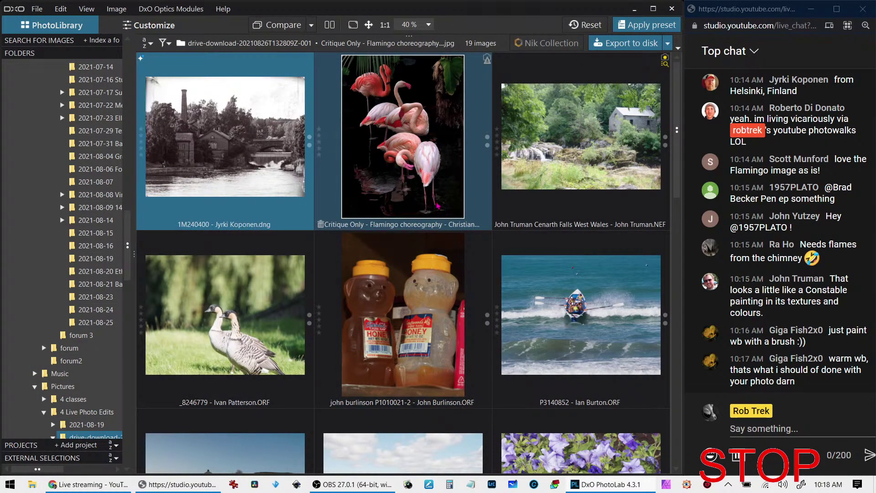
pyautogui.doubleClick(438, 195)
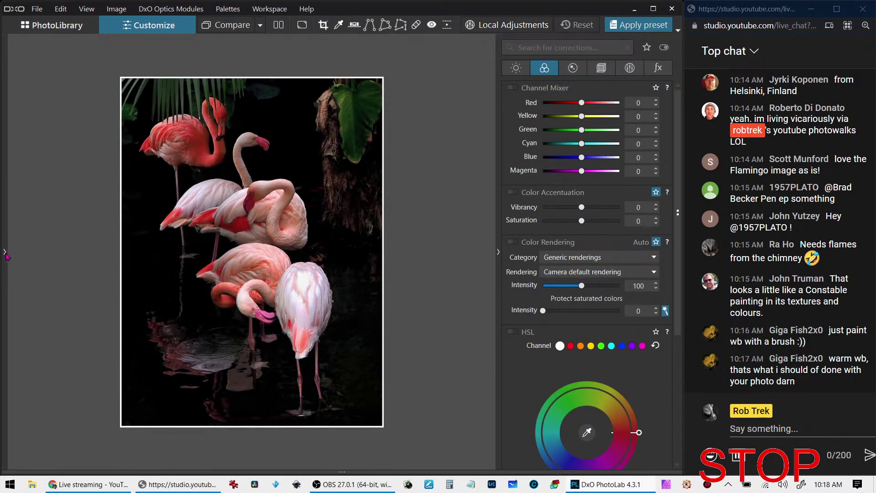
pyautogui.click(55, 28)
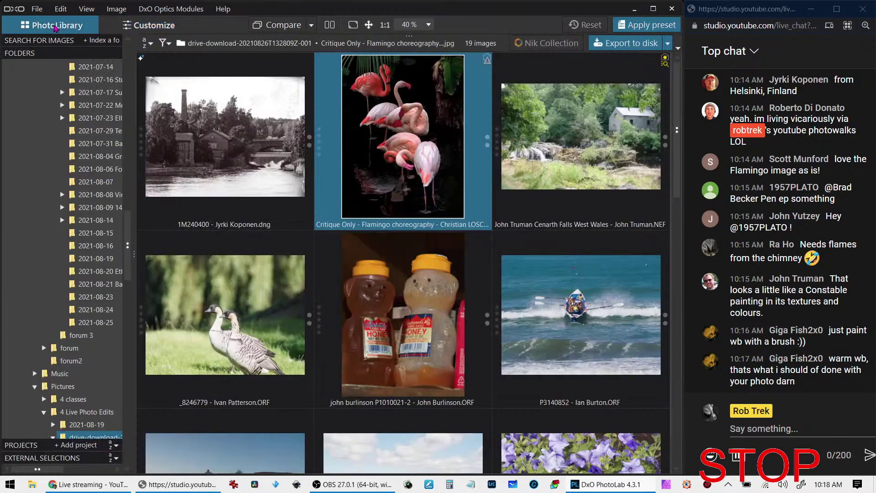
pyautogui.click(127, 31)
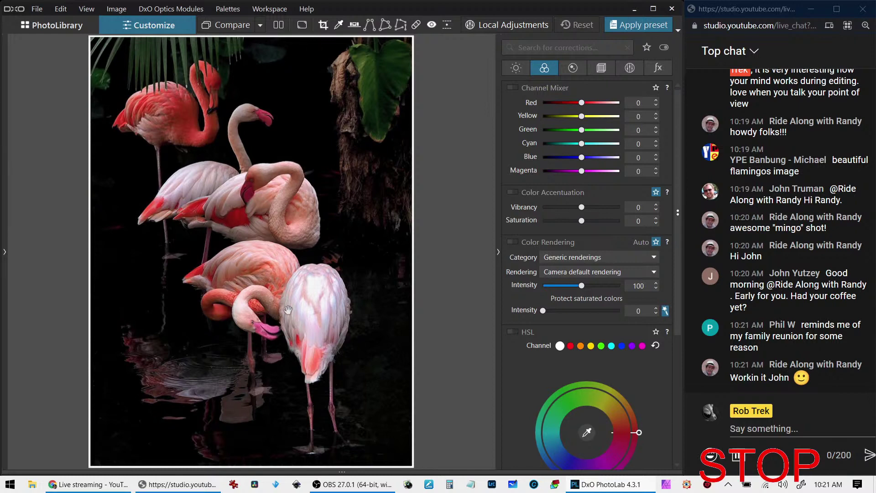
# Open the Cenarth Falls West Wales photo for editing, glancing back once at the flamingo photo
pyautogui.click(53, 27)
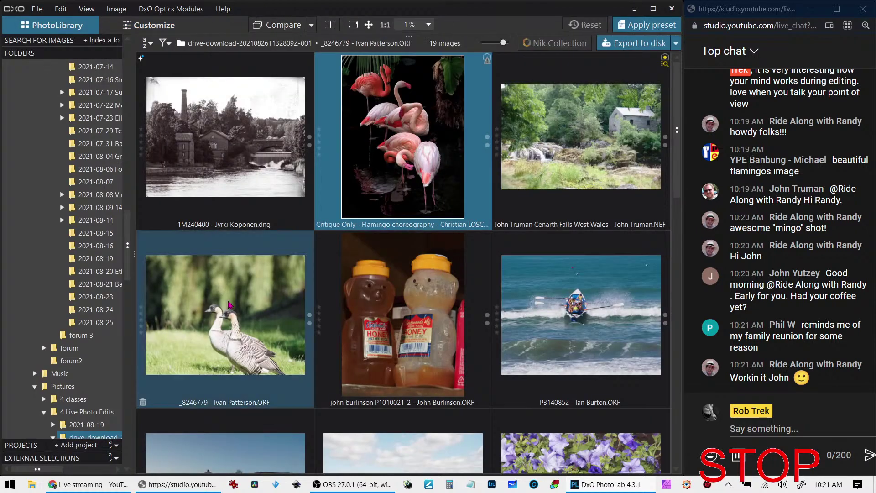
pyautogui.moveTo(534, 272)
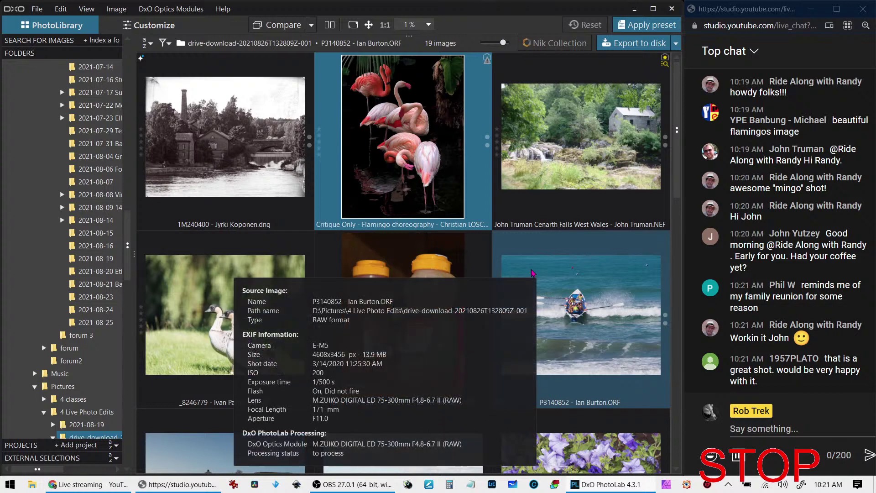
pyautogui.click(555, 168)
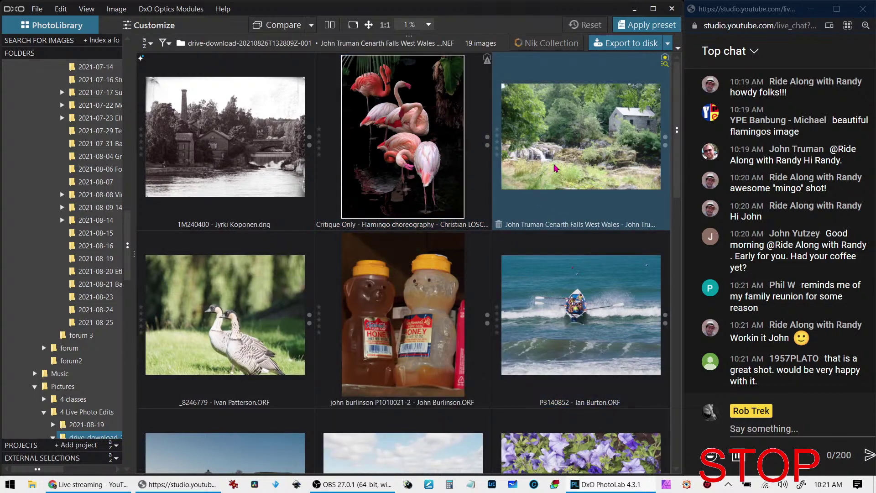
pyautogui.doubleClick(555, 168)
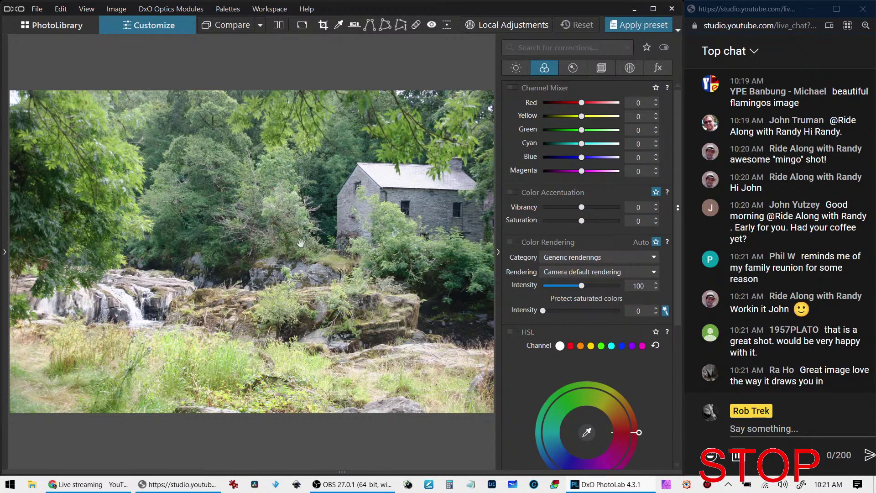
pyautogui.press('Left')
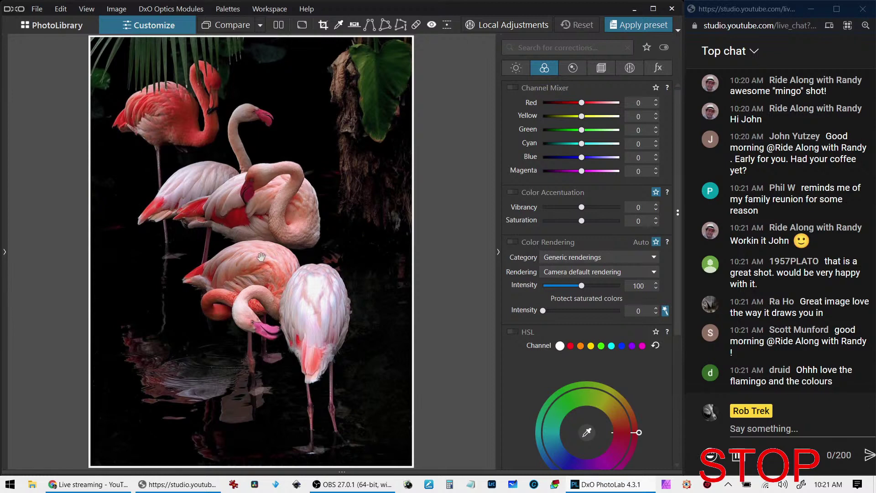
pyautogui.press('Right')
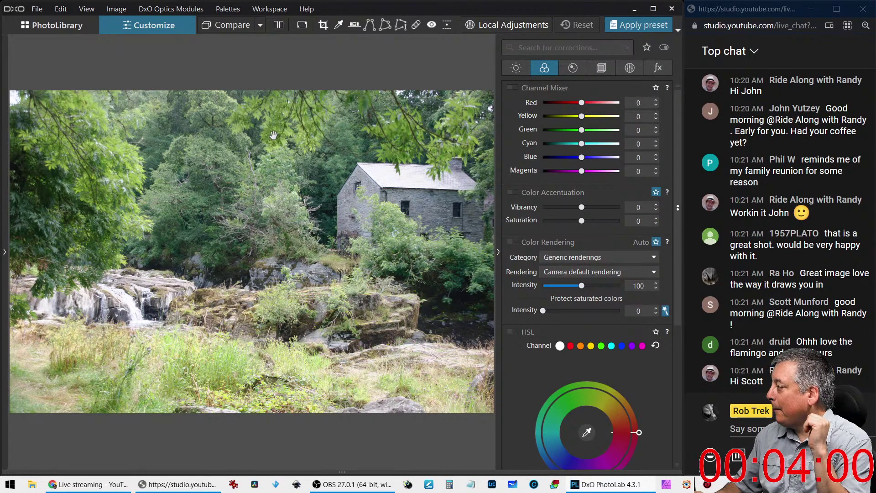
# Examine the composition of the waterfall and stone mill photo, and show its light and exposure corrections
pyautogui.scroll(-1, 144, 254)
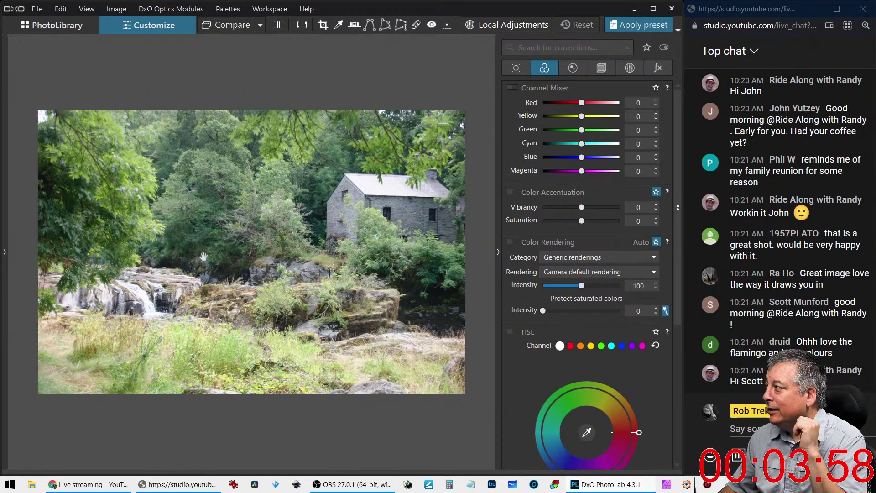
pyautogui.scroll(3, 363, 246)
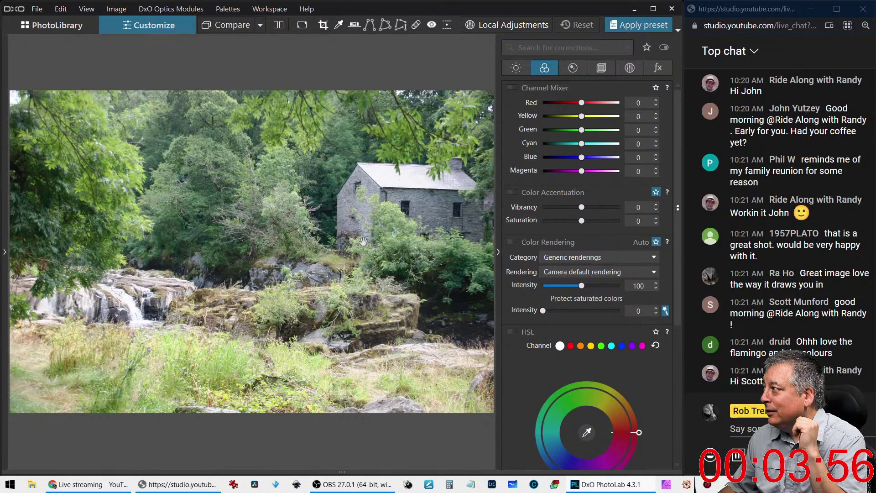
pyautogui.scroll(-3, 363, 242)
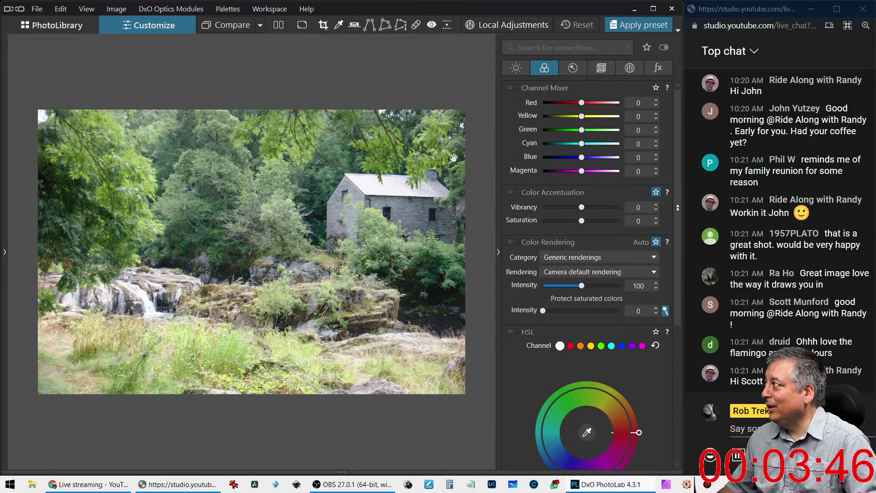
pyautogui.click(513, 69)
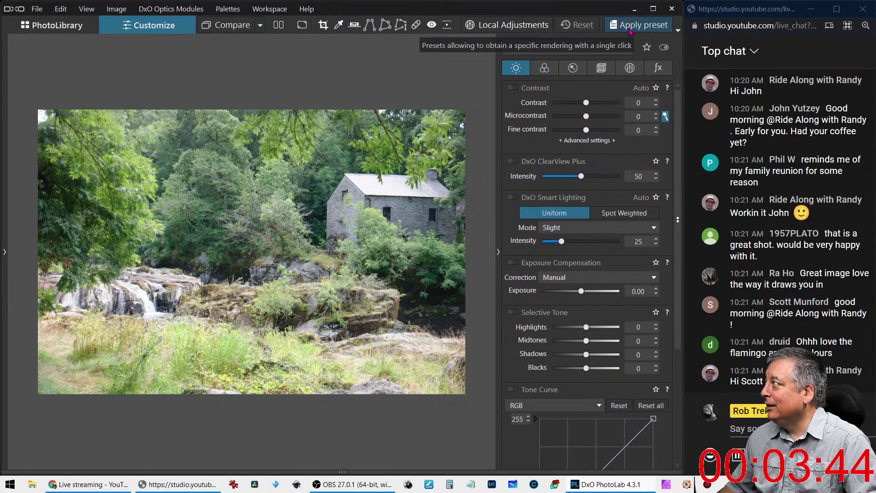
# Apply the Rob Trek B&W preset to the Cenarth Falls photo and show its color corrections
pyautogui.click(611, 26)
pyautogui.click(556, 230)
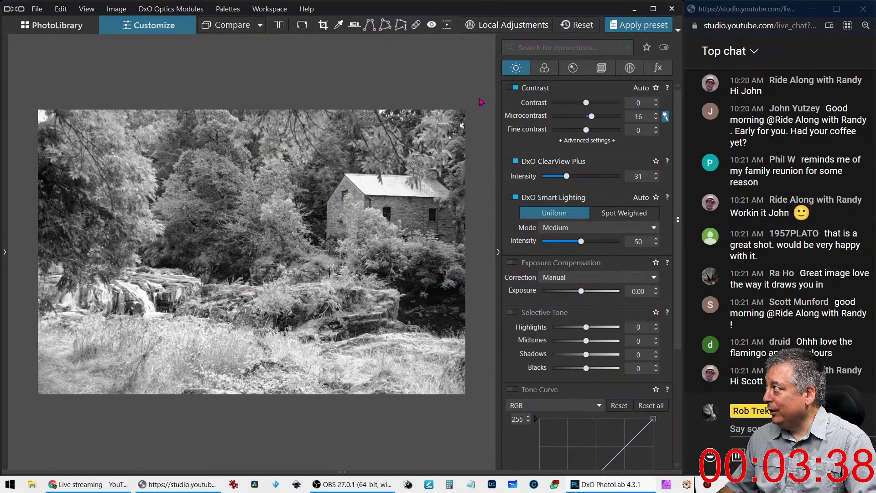
pyautogui.click(535, 73)
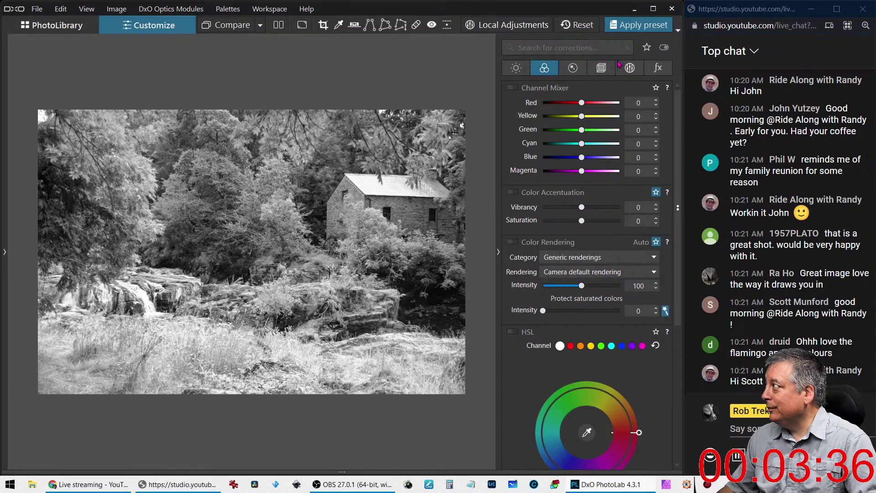
# Browse the black-and-white and FilmPack presets, and apply 4 - B&W - Low key to the waterfall photo
pyautogui.click(640, 25)
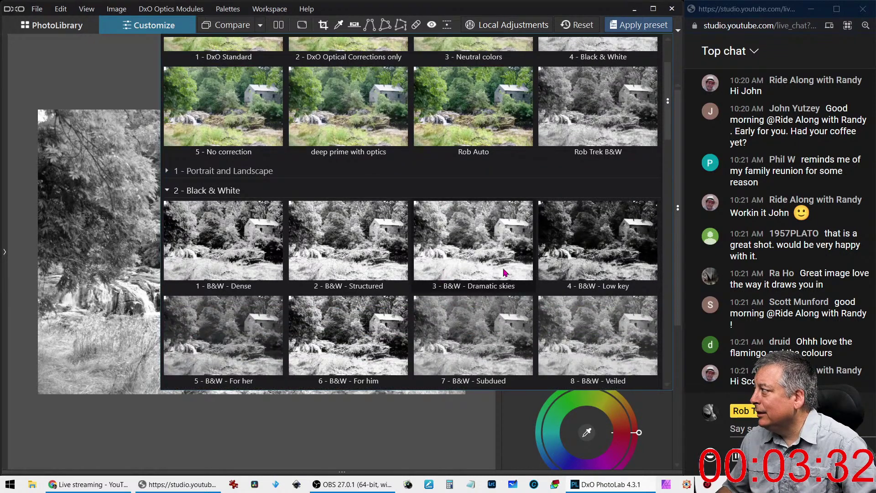
pyautogui.scroll(-1, 520, 287)
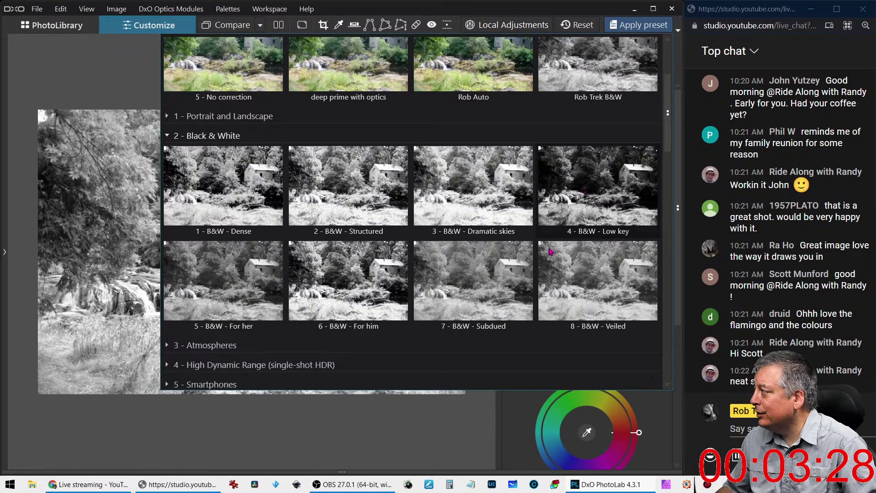
pyautogui.scroll(-1, 526, 290)
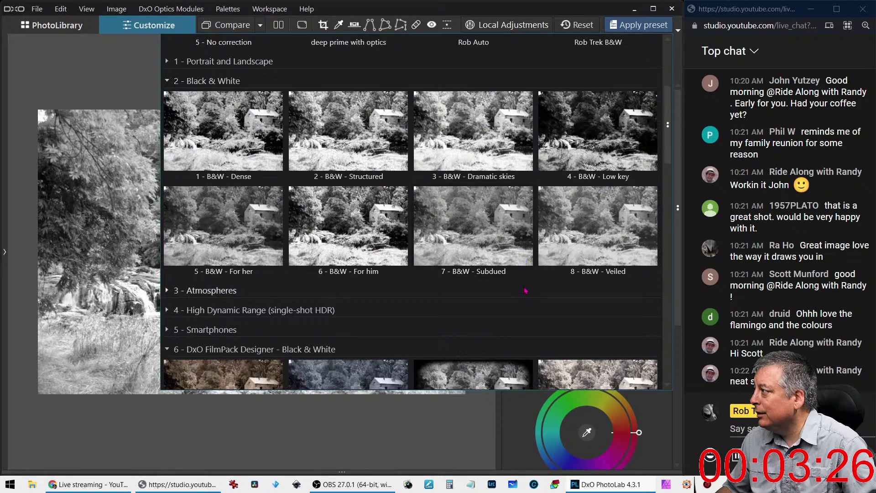
pyautogui.scroll(2, 525, 290)
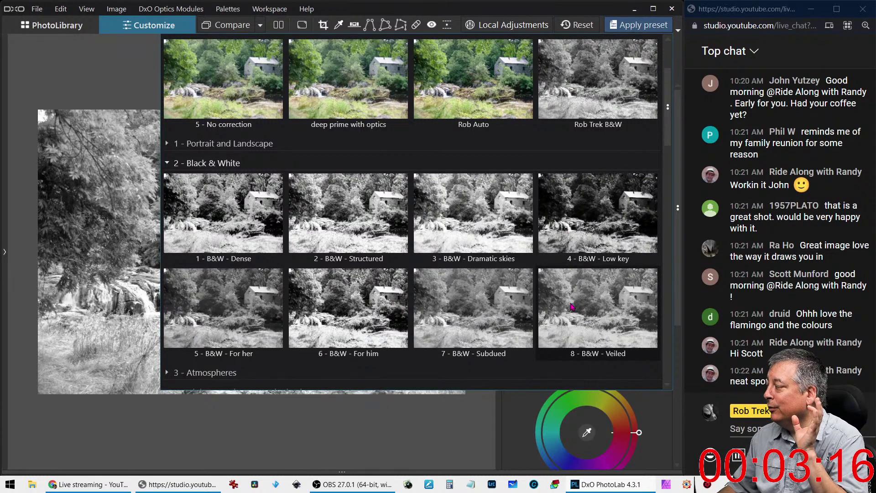
pyautogui.scroll(-6, 571, 305)
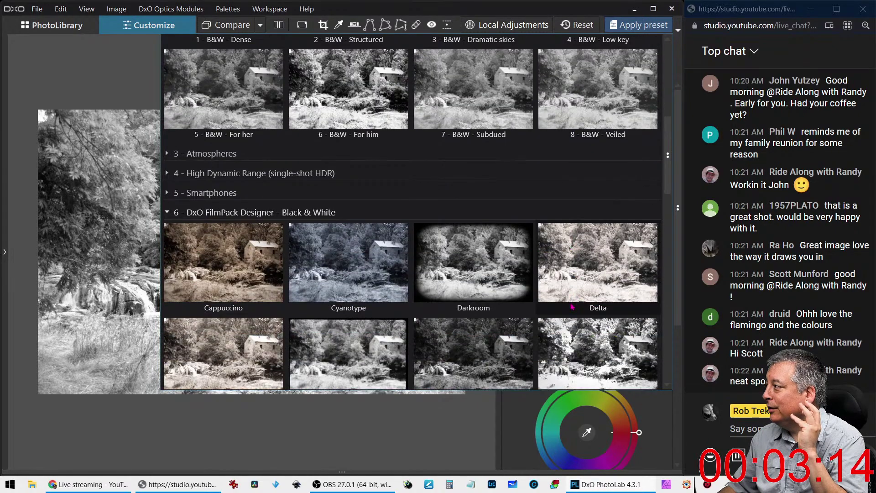
pyautogui.scroll(-3, 572, 306)
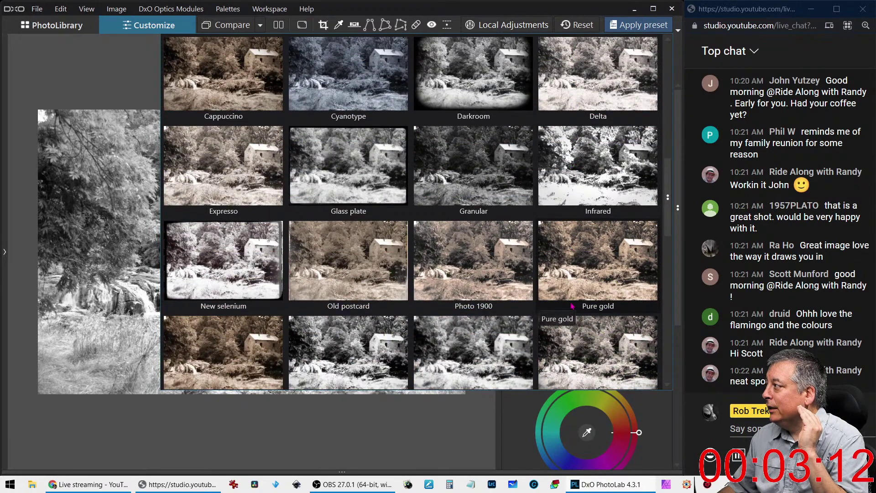
pyautogui.scroll(-1, 572, 306)
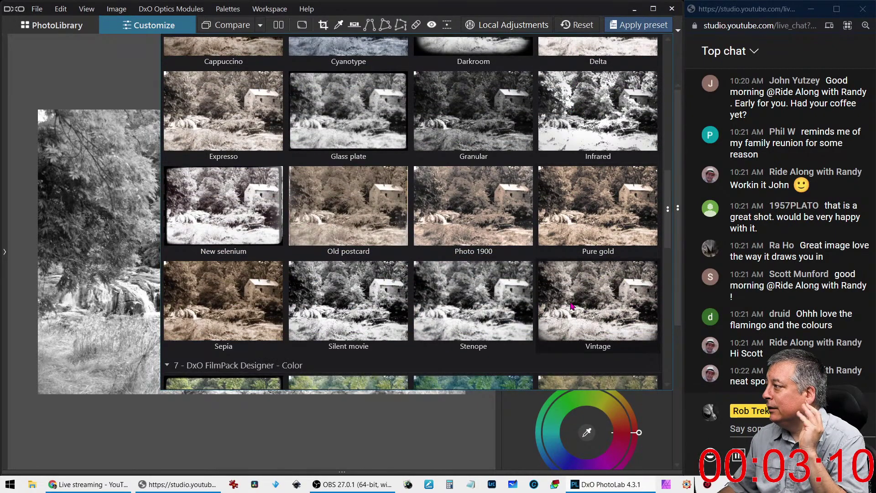
pyautogui.scroll(-1, 572, 306)
pyautogui.scroll(-2, 572, 305)
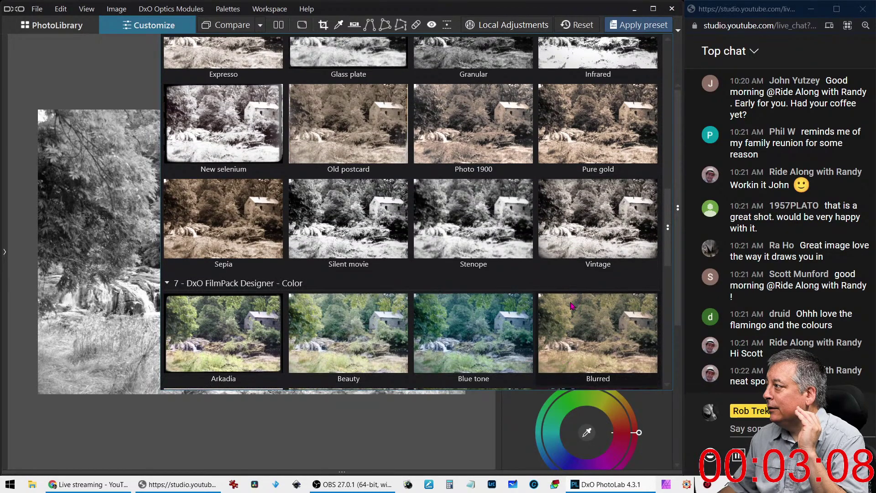
pyautogui.scroll(-3, 572, 306)
pyautogui.scroll(10, 572, 306)
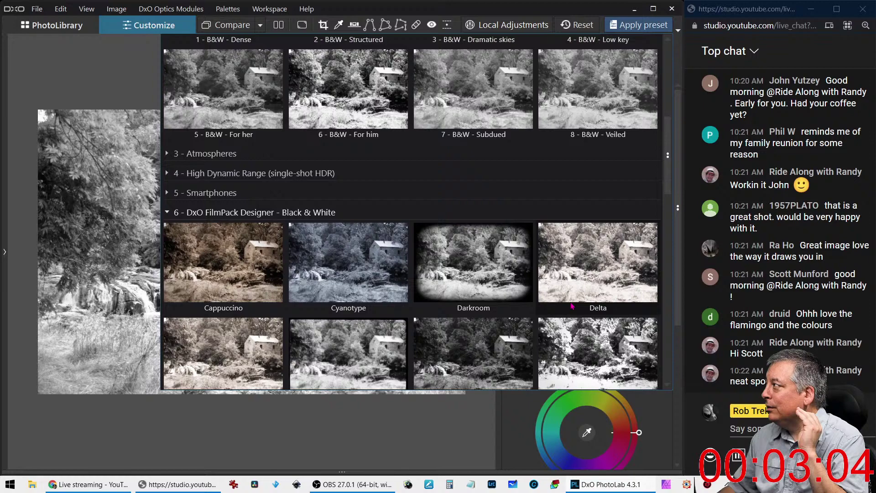
pyautogui.scroll(3, 572, 306)
pyautogui.click(602, 168)
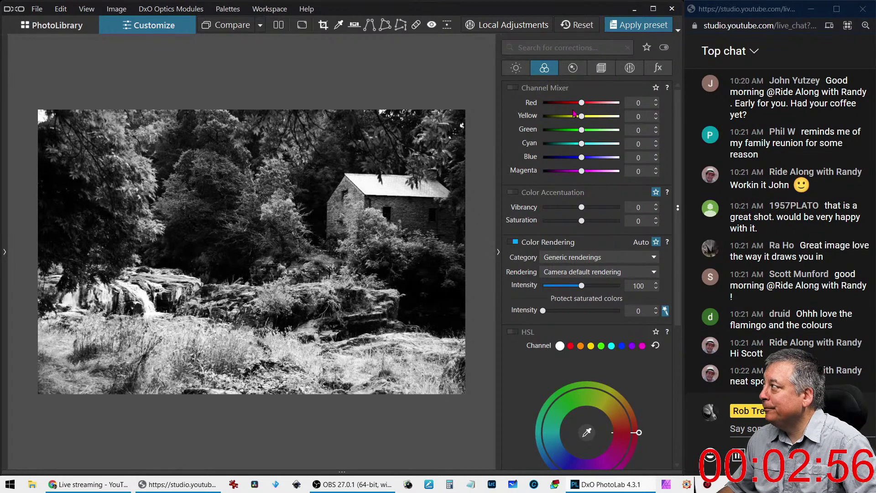
# Turn the B&W Style - Toning off to examine the photo's underlying colors, and turn it back on
pyautogui.scroll(-2, 541, 356)
pyautogui.scroll(-6, 540, 383)
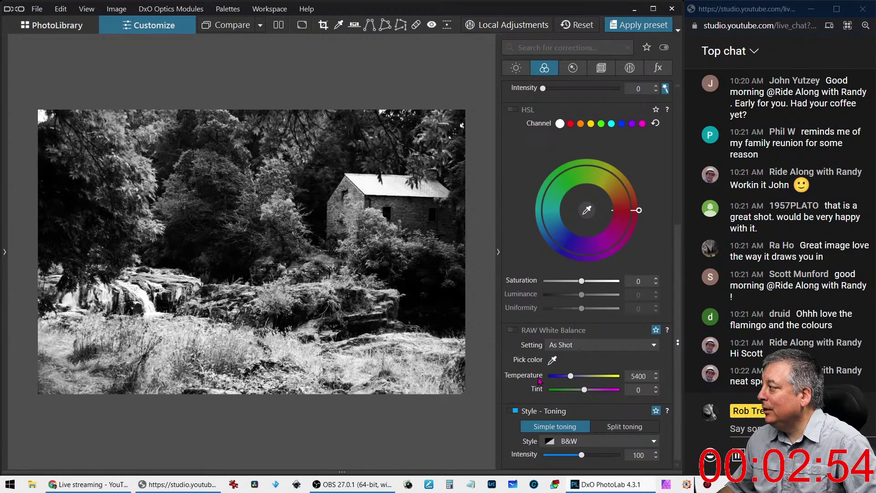
pyautogui.click(516, 411)
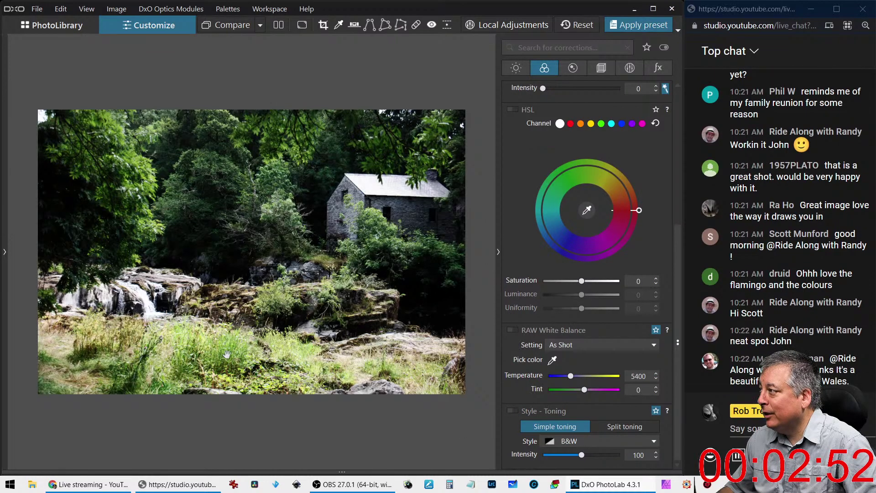
pyautogui.click(513, 412)
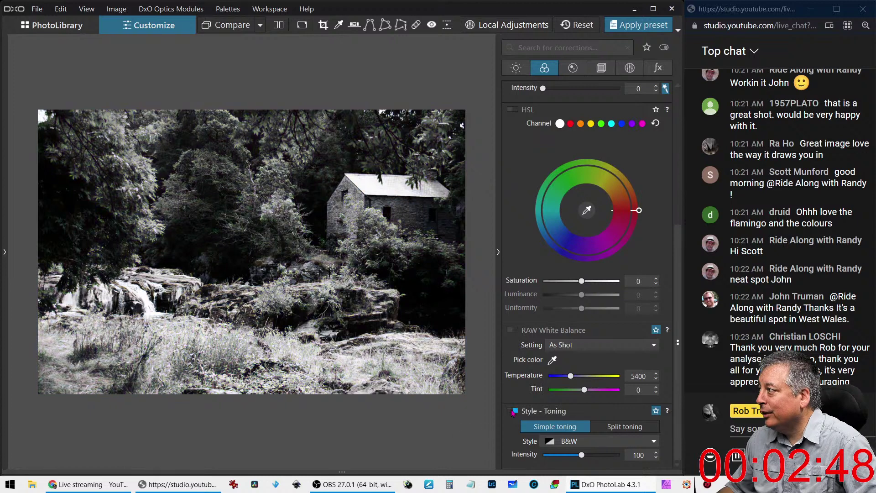
# Set the Channel Mixer's yellow to -60 and green to -24 to darken the grass and foliage
pyautogui.scroll(5, 582, 115)
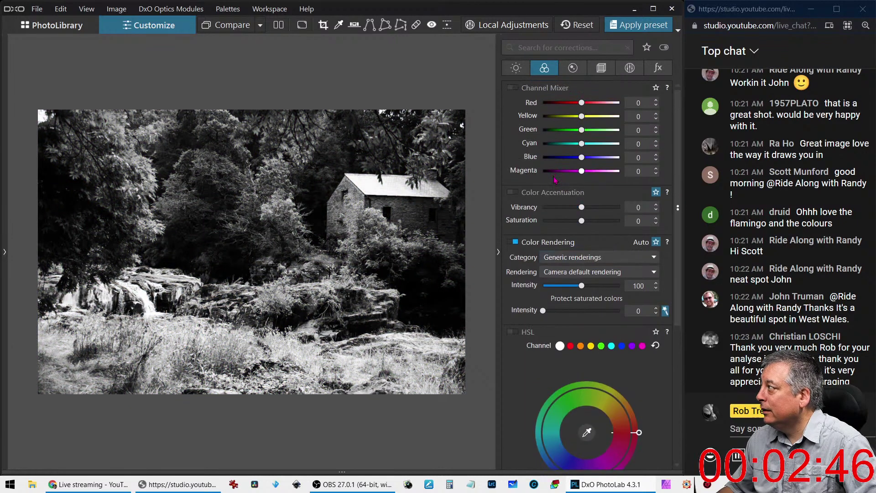
pyautogui.moveTo(583, 120); pyautogui.dragTo(561, 122)
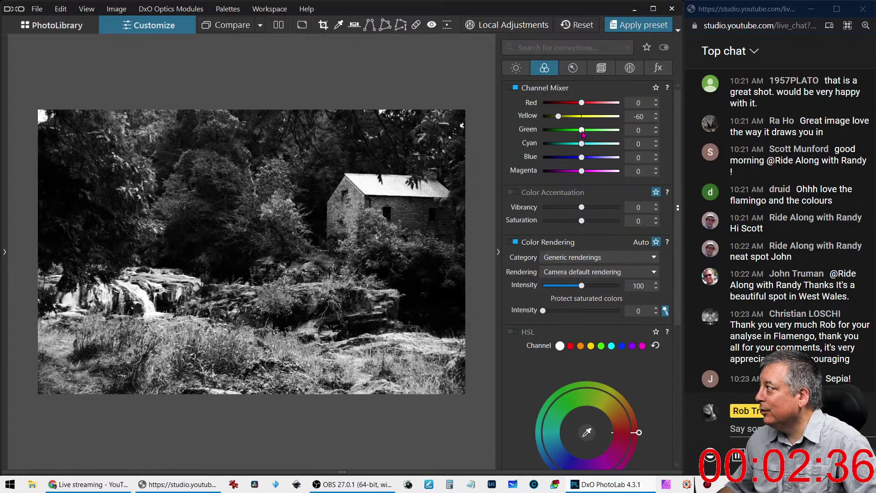
pyautogui.moveTo(583, 133)
pyautogui.mouseDown()
pyautogui.moveTo(560, 133)
pyautogui.moveTo(573, 134)
pyautogui.mouseUp()
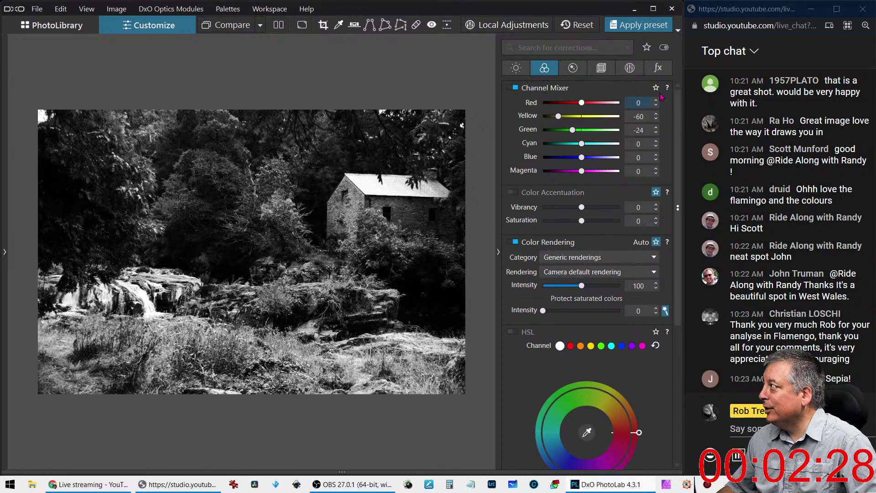
# Add a local graduated filter over the foreground grass, fading out upward just above the waterfall
pyautogui.click(630, 68)
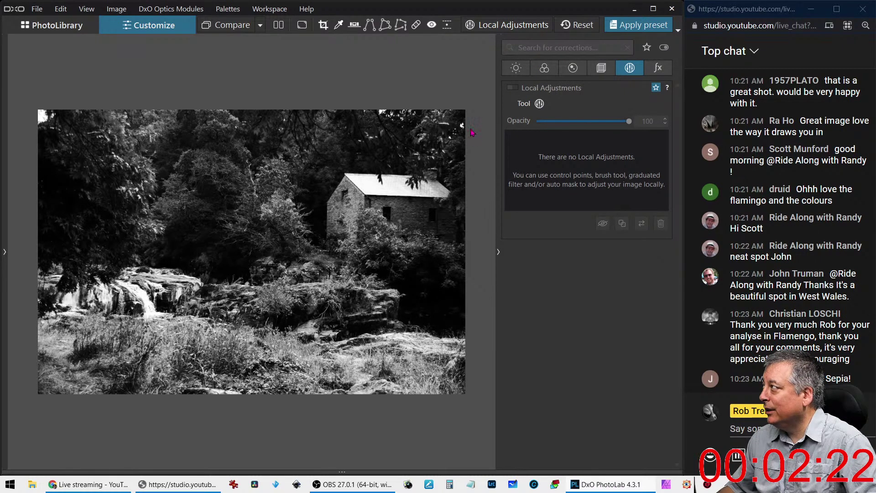
pyautogui.click(539, 103)
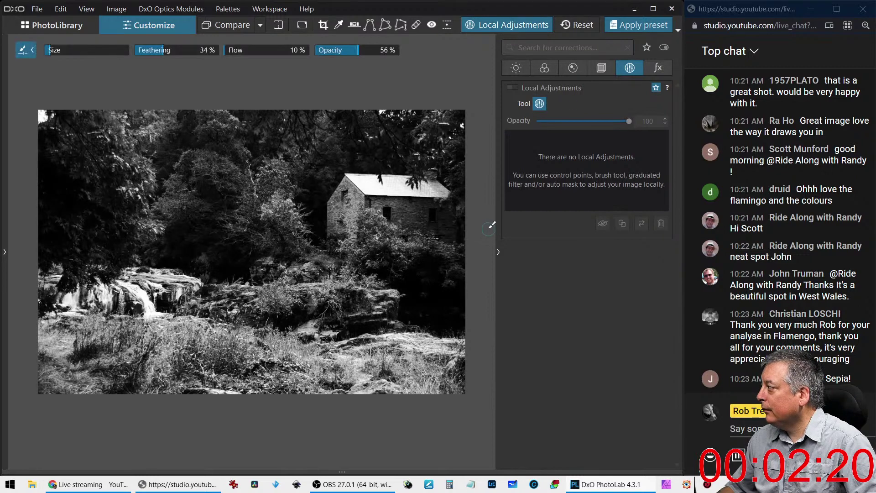
pyautogui.rightClick(312, 279)
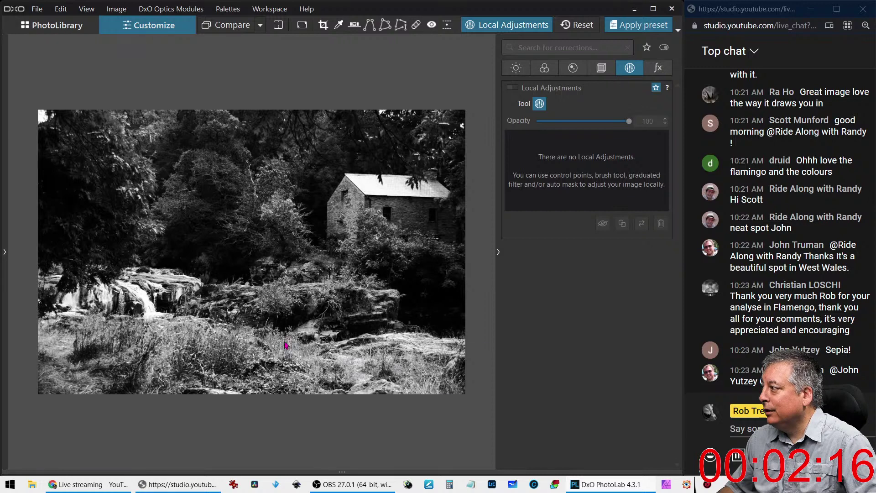
pyautogui.moveTo(285, 346); pyautogui.dragTo(284, 274)
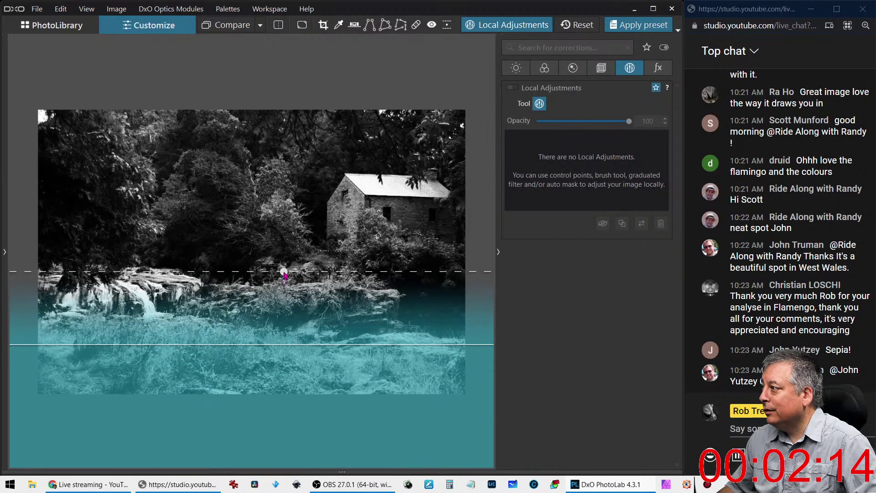
pyautogui.moveTo(284, 345); pyautogui.dragTo(284, 334)
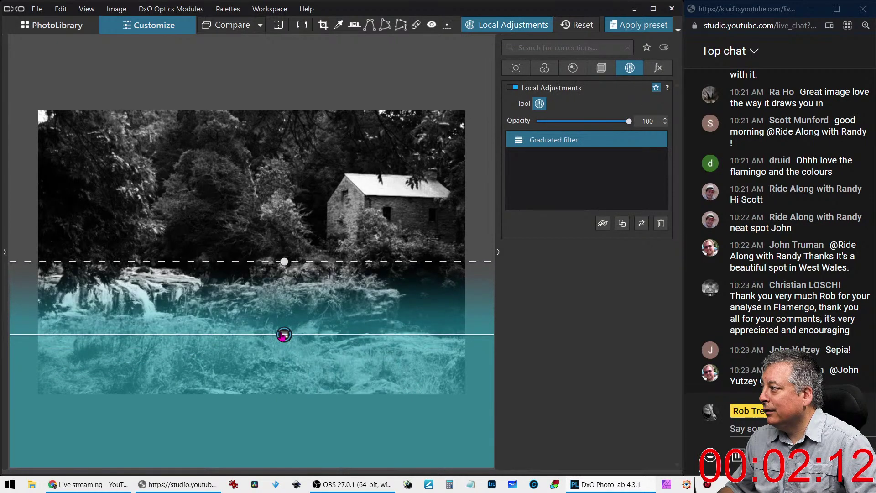
# Lower the graduated filter's highlights, midtones, blacks and microcontrast to subdue the foreground, and finish the local adjustment
pyautogui.moveTo(284, 335)
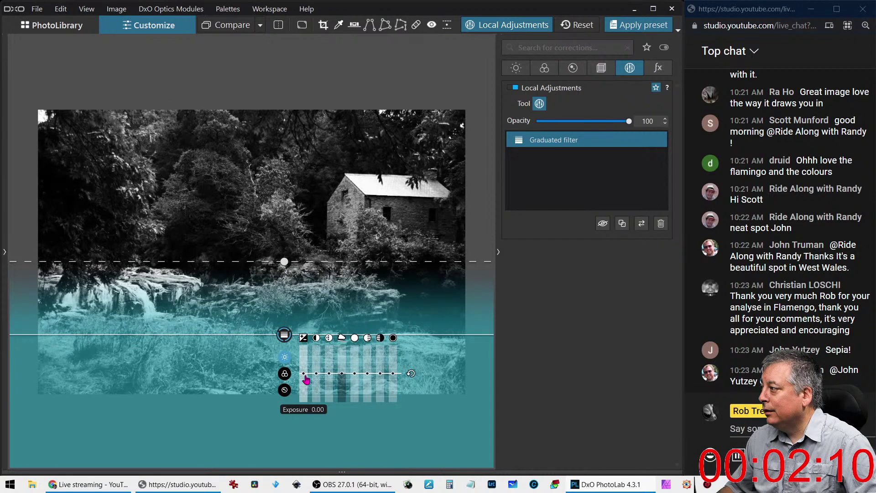
pyautogui.moveTo(355, 375); pyautogui.dragTo(394, 396)
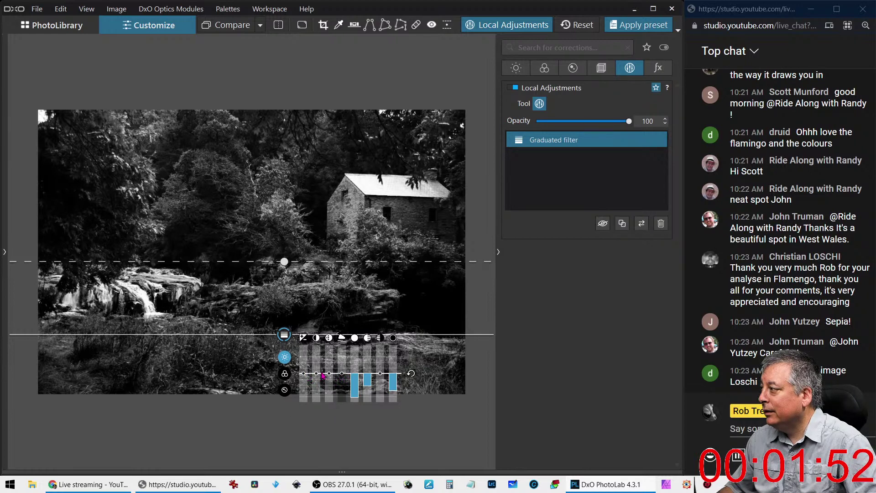
pyautogui.moveTo(329, 374); pyautogui.dragTo(329, 364)
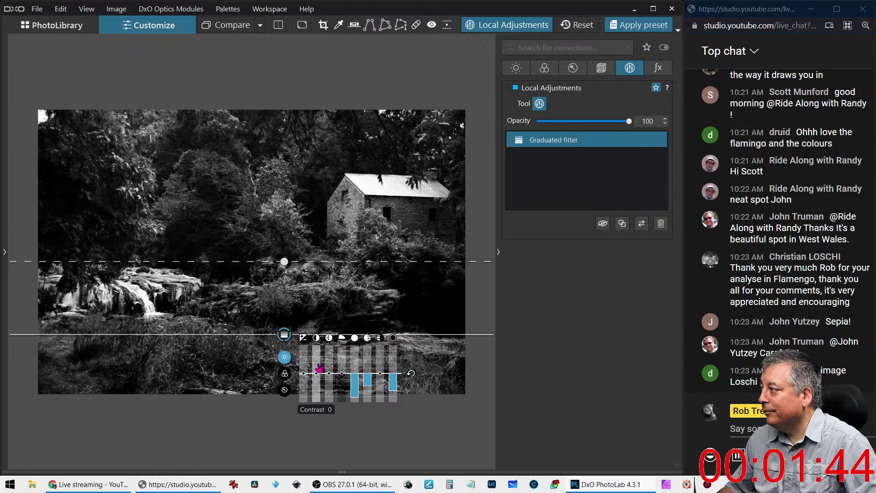
pyautogui.moveTo(329, 373); pyautogui.dragTo(329, 396)
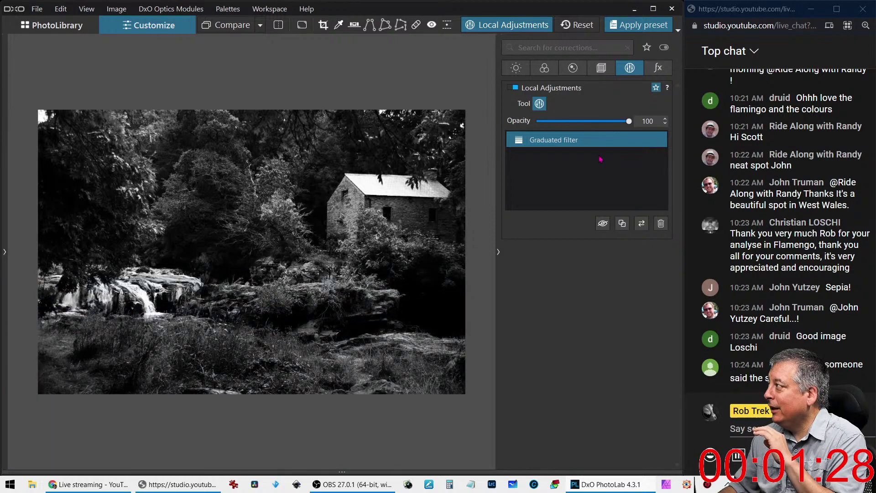
pyautogui.click(539, 104)
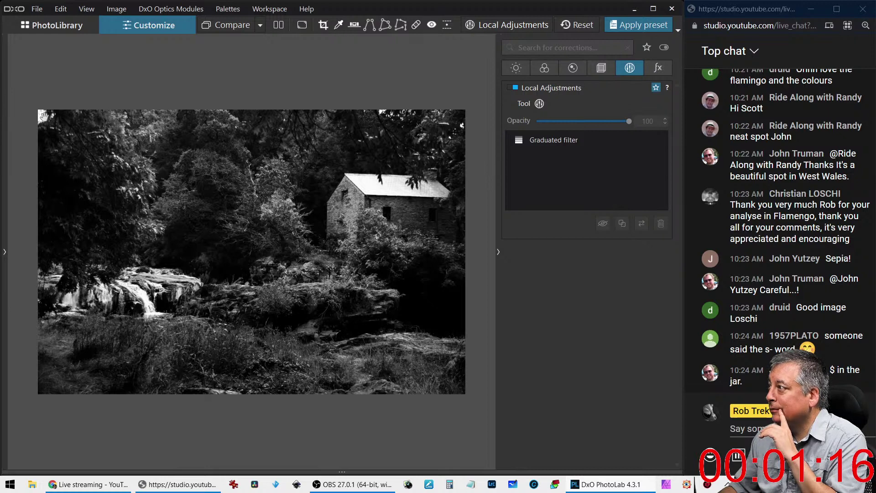
# Repair the bright patch in the photo's upper-left corner using a smaller brush at 60% feathering, adjusting the source and patch positions
pyautogui.click(415, 25)
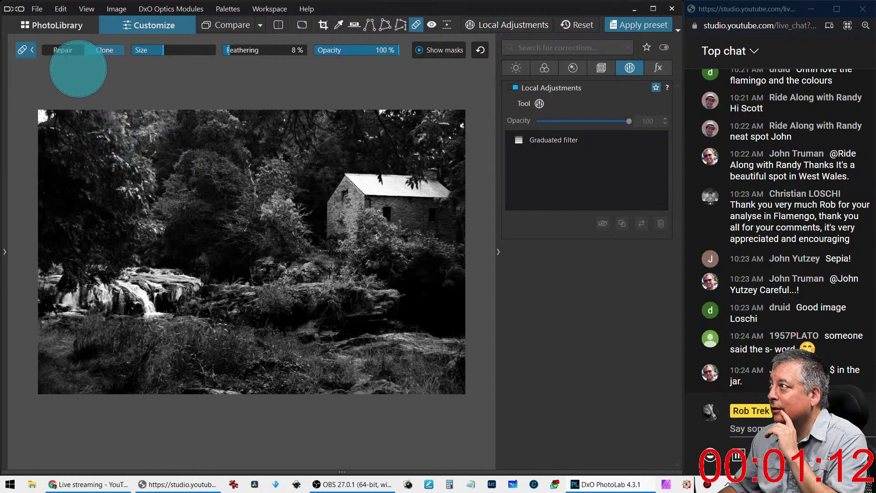
pyautogui.click(93, 51)
pyautogui.click(146, 51)
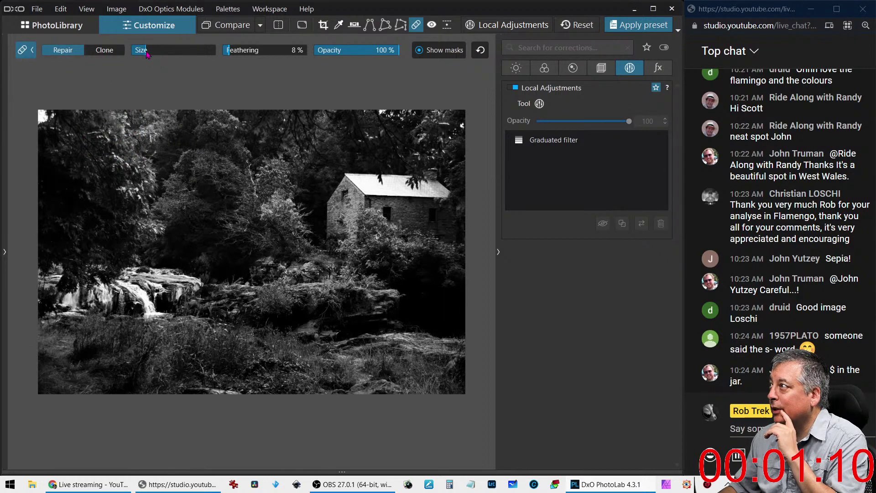
pyautogui.click(274, 52)
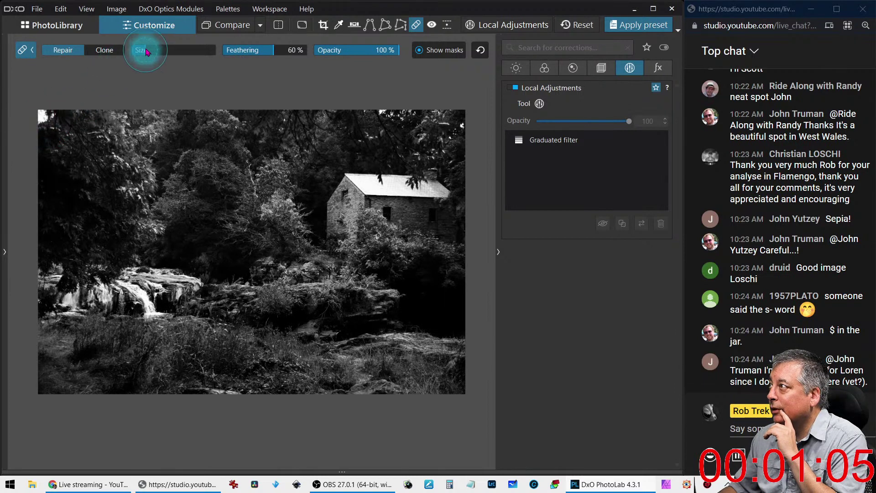
pyautogui.click(42, 115)
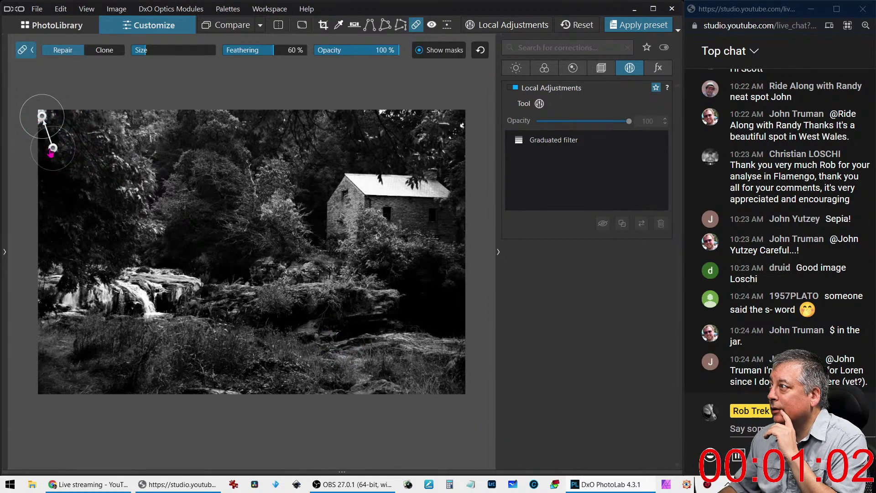
pyautogui.moveTo(54, 159); pyautogui.dragTo(62, 171)
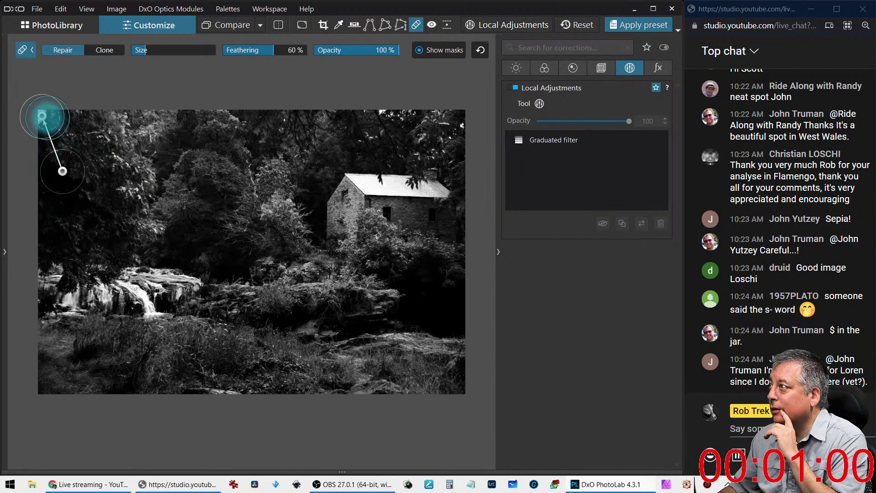
pyautogui.moveTo(45, 118)
pyautogui.mouseDown()
pyautogui.moveTo(38, 110)
pyautogui.moveTo(41, 119)
pyautogui.moveTo(48, 114)
pyautogui.mouseUp()
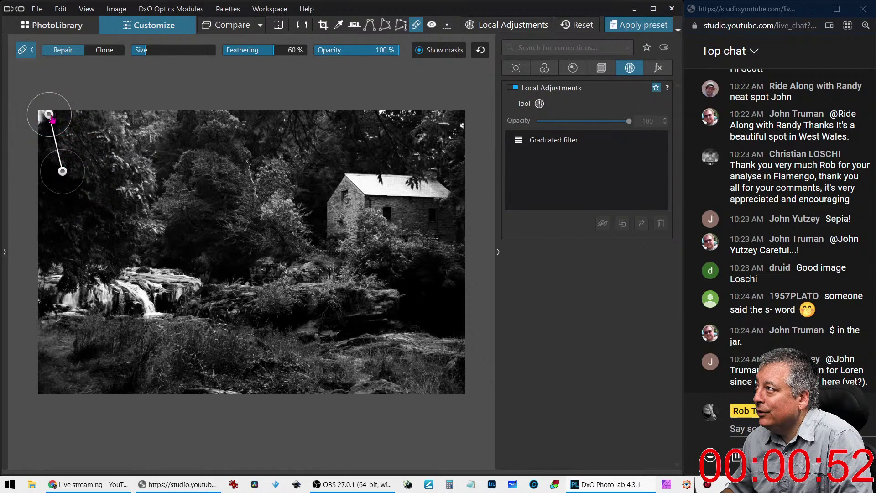
pyautogui.moveTo(52, 119); pyautogui.dragTo(38, 116)
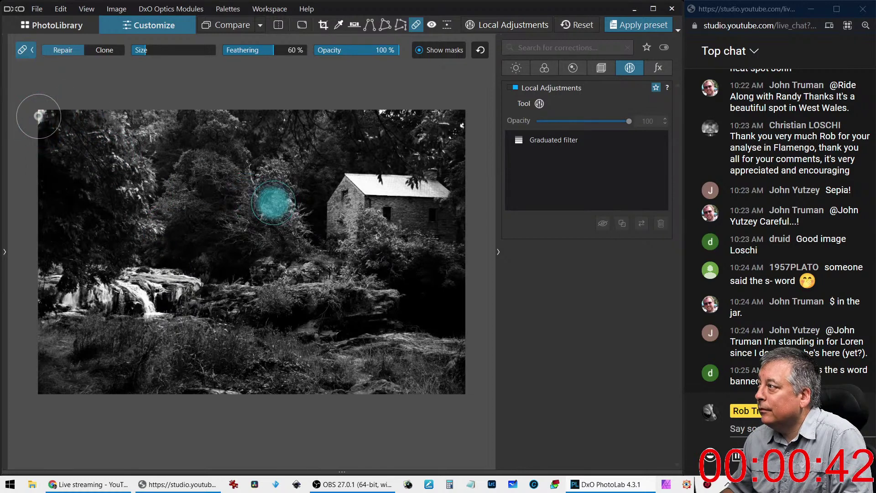
# Crop the photo manually to 3484 x 2318 px with its aspect ratio preserved, excluding the upper-left corner and part of the foreground
pyautogui.click(416, 24)
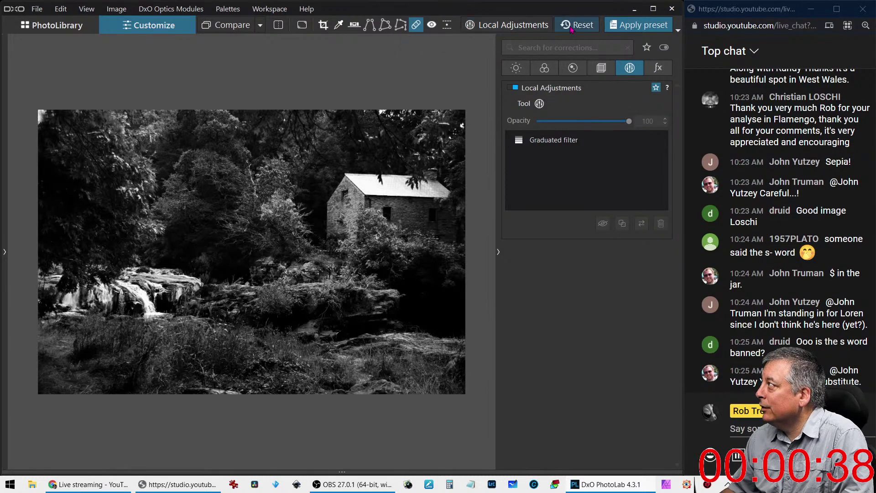
pyautogui.click(601, 70)
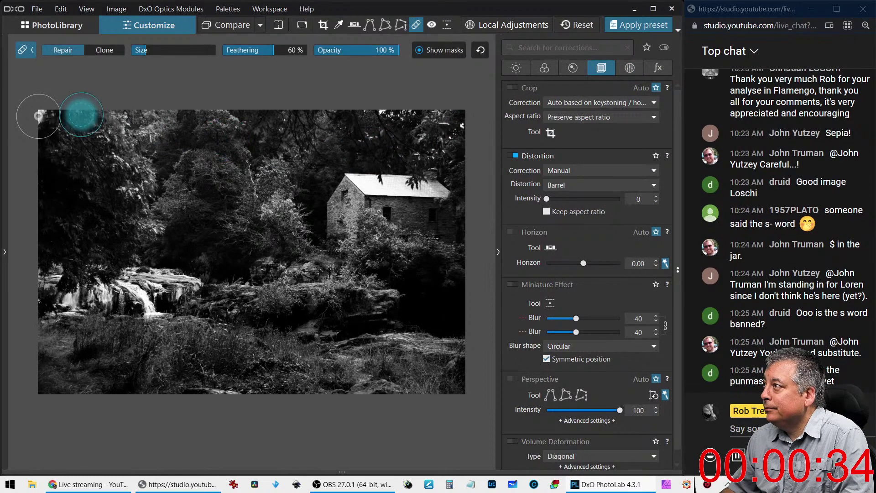
pyautogui.click(551, 133)
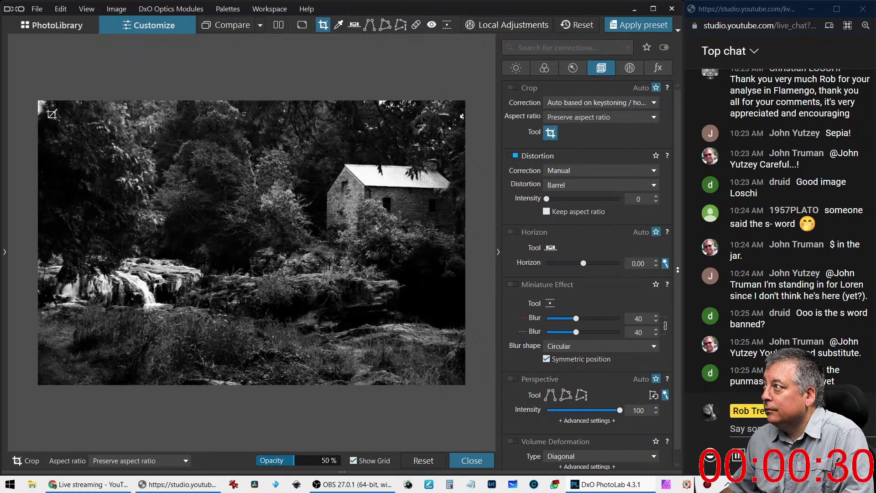
pyautogui.moveTo(45, 109); pyautogui.dragTo(425, 361)
pyautogui.moveTo(426, 417); pyautogui.dragTo(460, 444)
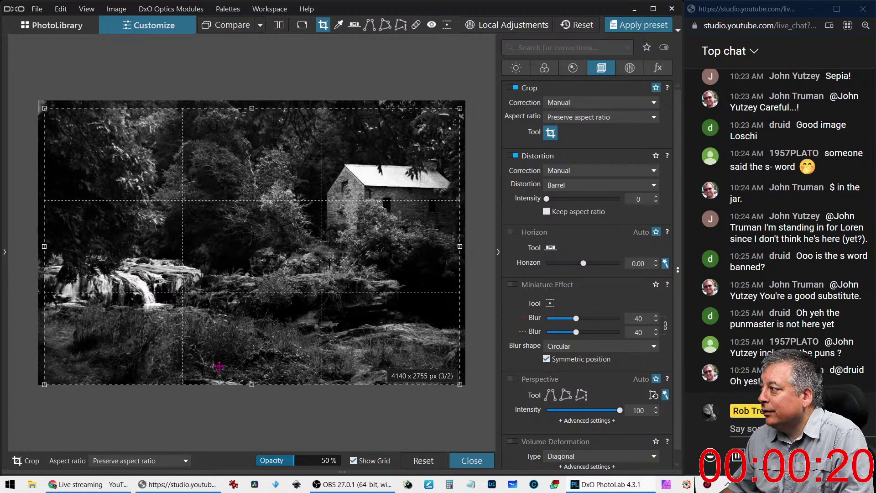
pyautogui.moveTo(252, 385); pyautogui.dragTo(261, 342)
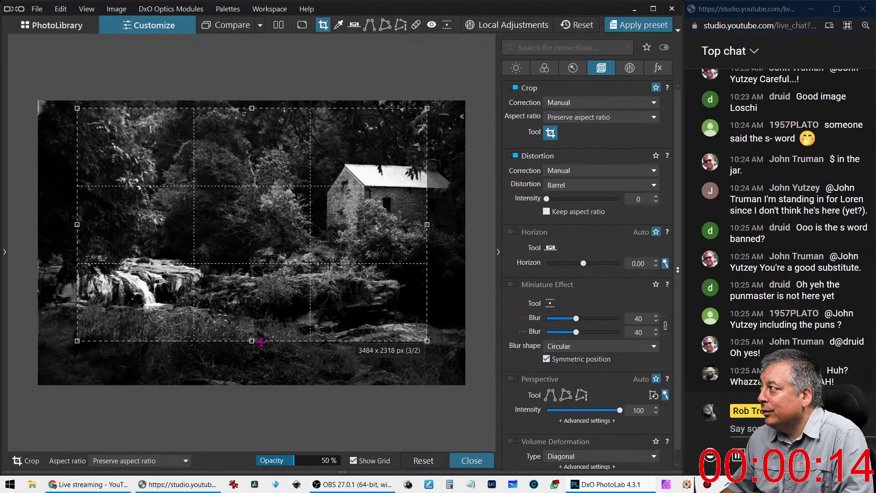
pyautogui.moveTo(261, 300); pyautogui.dragTo(262, 303)
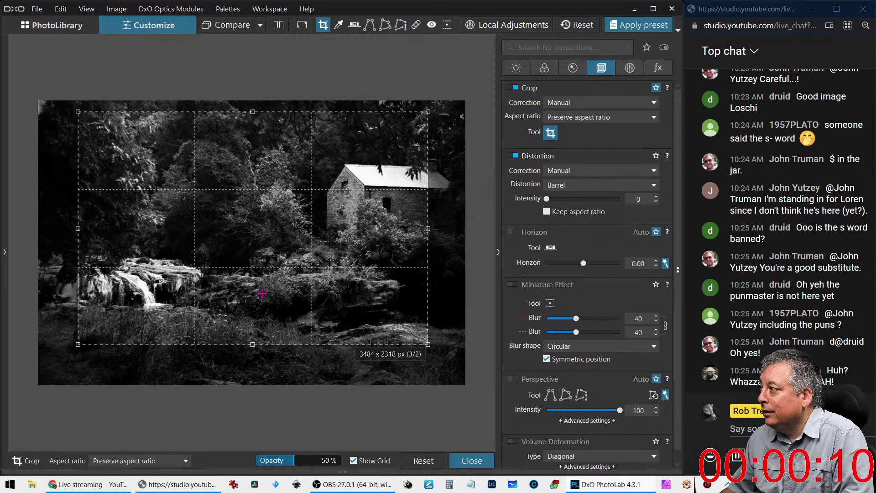
pyautogui.press('Return')
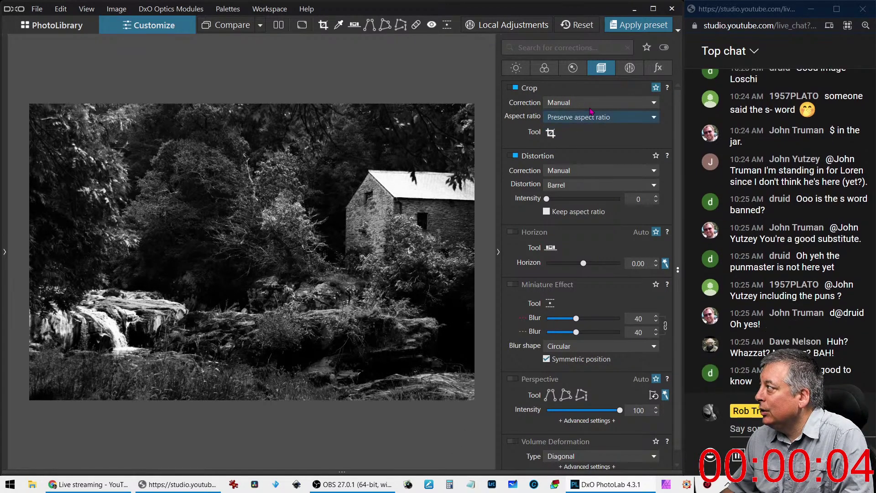
# Extend the crop to 3672 x 2443 px to include more of the foreground and the stone building
pyautogui.click(557, 136)
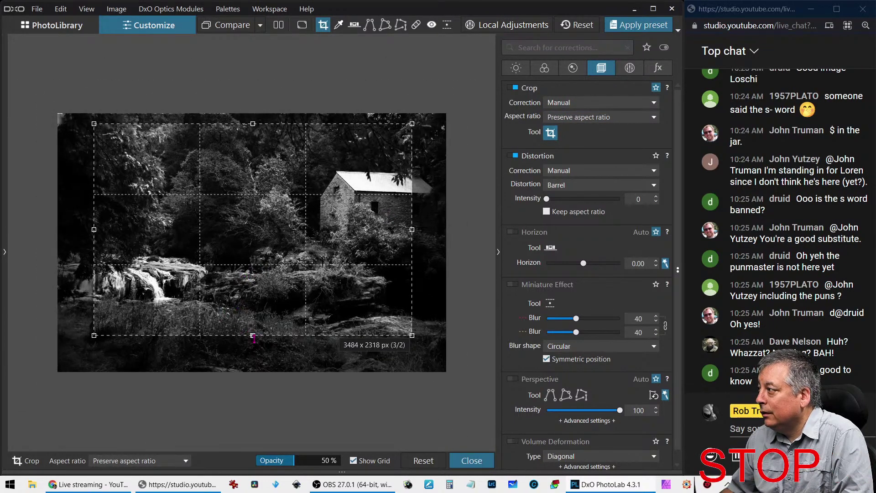
pyautogui.moveTo(253, 335); pyautogui.dragTo(257, 350)
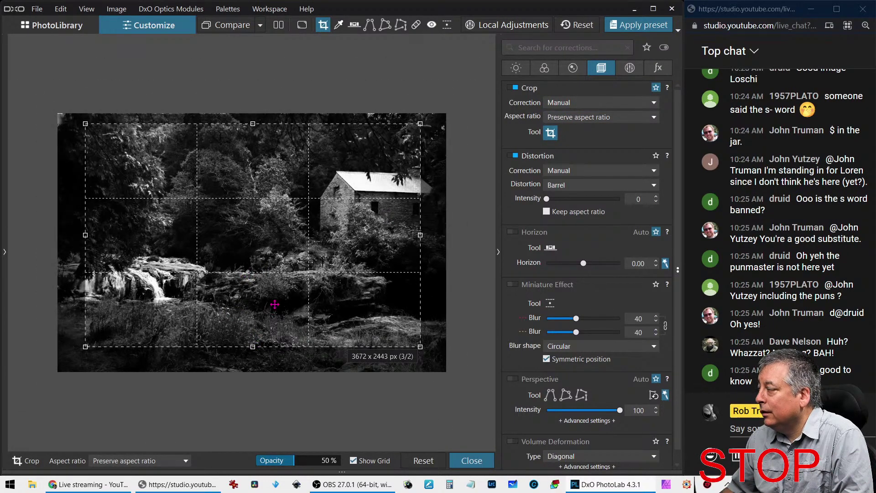
pyautogui.press('Return')
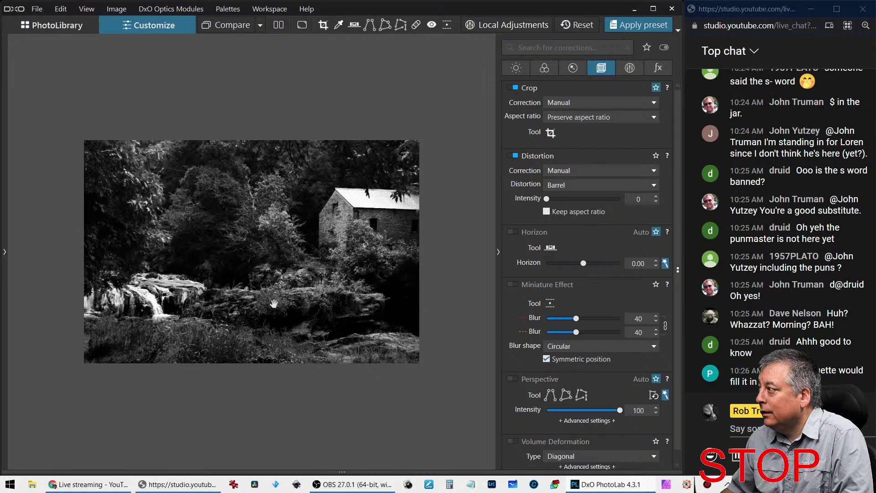
# Set the Creative Vignetting intensity to -54 and lower the B&W style toning intensity to 35
pyautogui.click(657, 68)
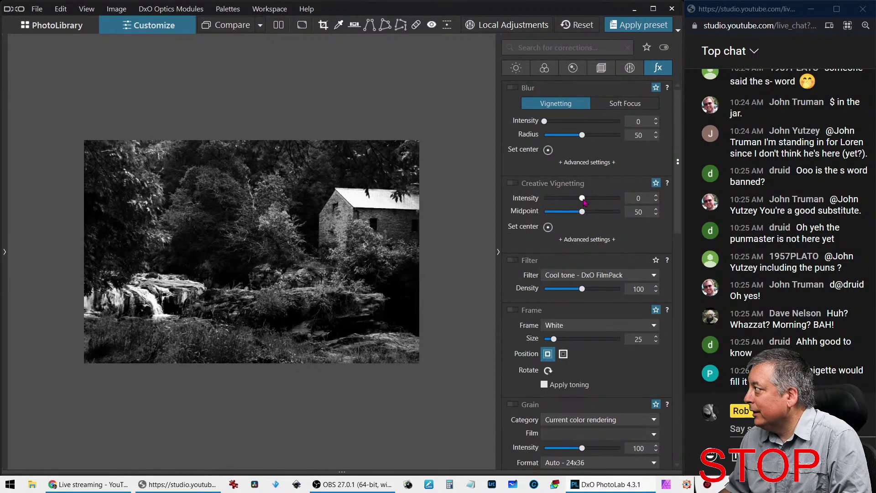
pyautogui.moveTo(582, 198); pyautogui.dragTo(564, 204)
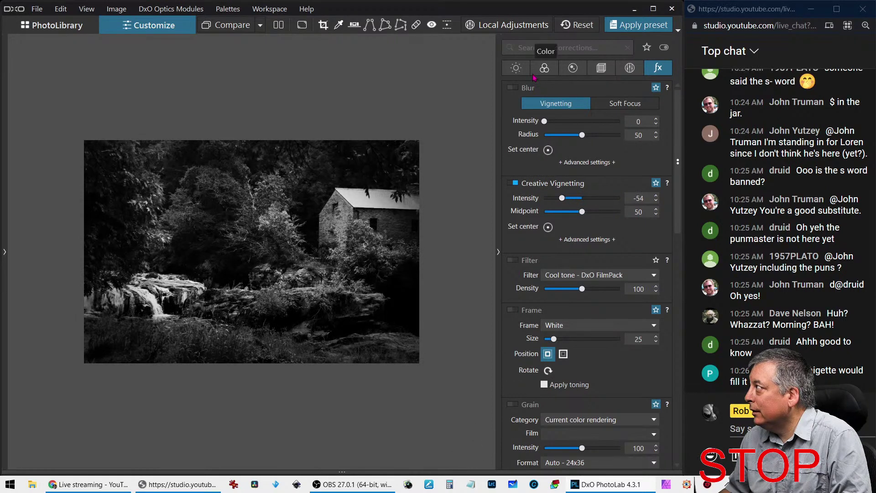
pyautogui.click(545, 68)
pyautogui.scroll(-5, 596, 446)
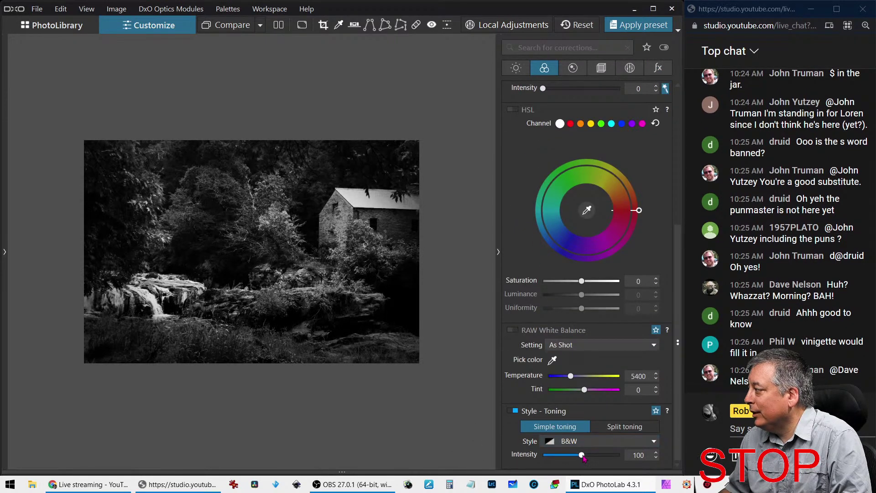
pyautogui.moveTo(582, 458); pyautogui.dragTo(558, 459)
pyautogui.hotkey('ctrl', '0')
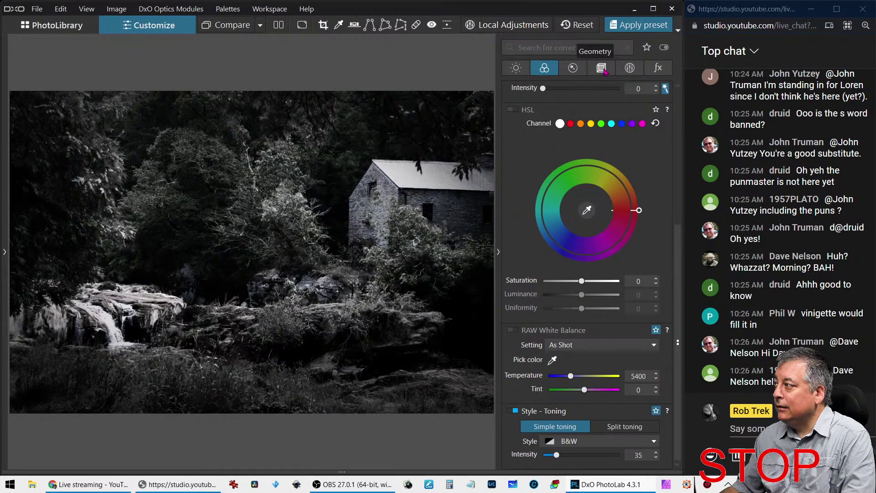
# Set the Selective Tone highlights to 69 and shadows to 1
pyautogui.click(517, 68)
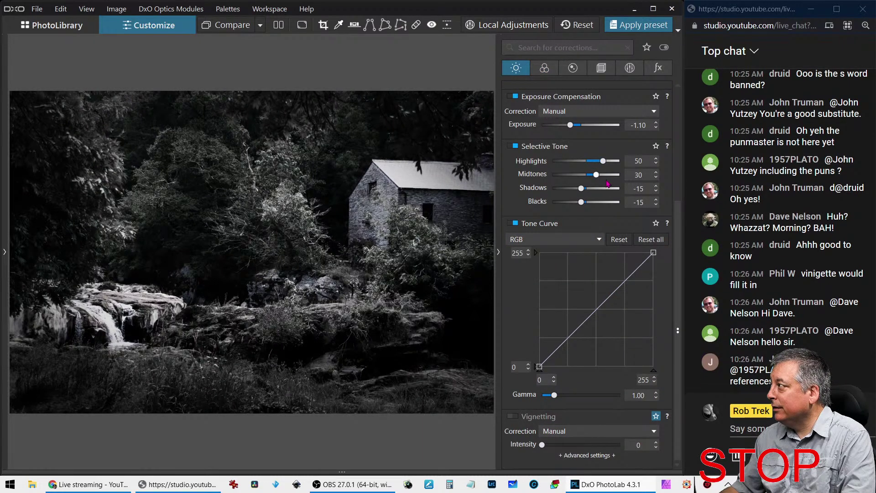
pyautogui.moveTo(603, 162); pyautogui.dragTo(612, 165)
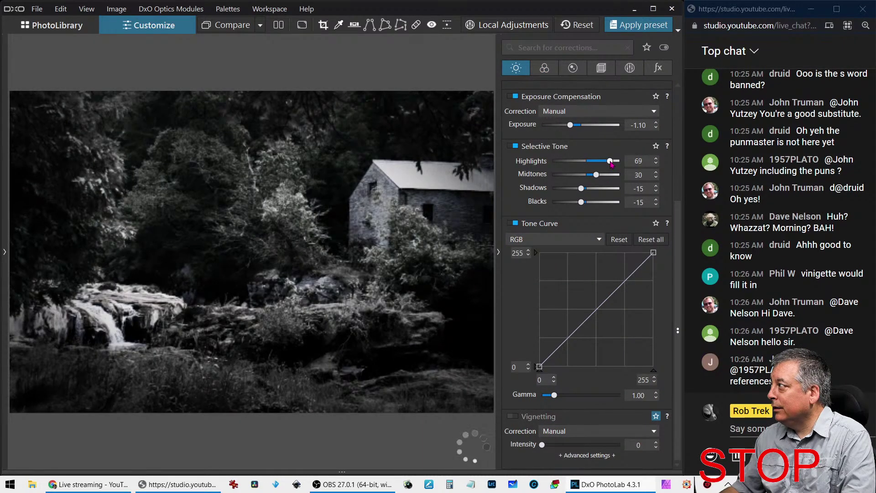
pyautogui.moveTo(585, 191)
pyautogui.mouseDown()
pyautogui.moveTo(599, 192)
pyautogui.moveTo(590, 192)
pyautogui.mouseUp()
pyautogui.doubleClick(589, 192)
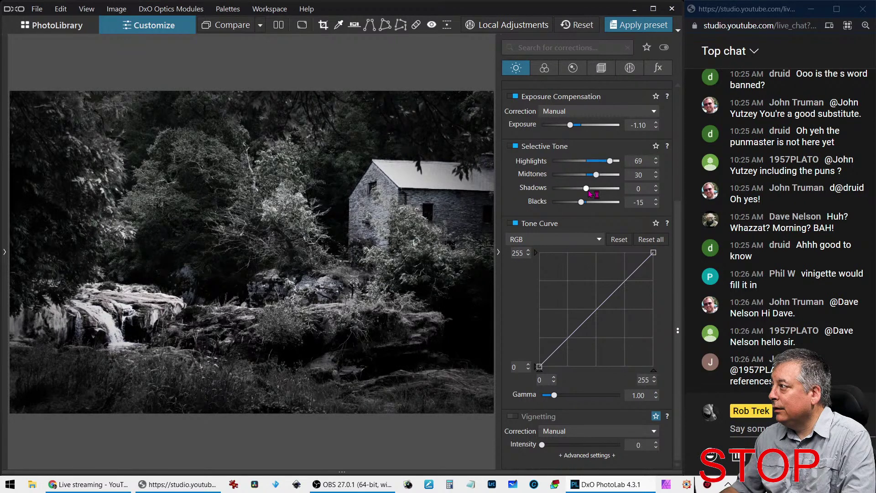
pyautogui.moveTo(588, 191); pyautogui.dragTo(589, 192)
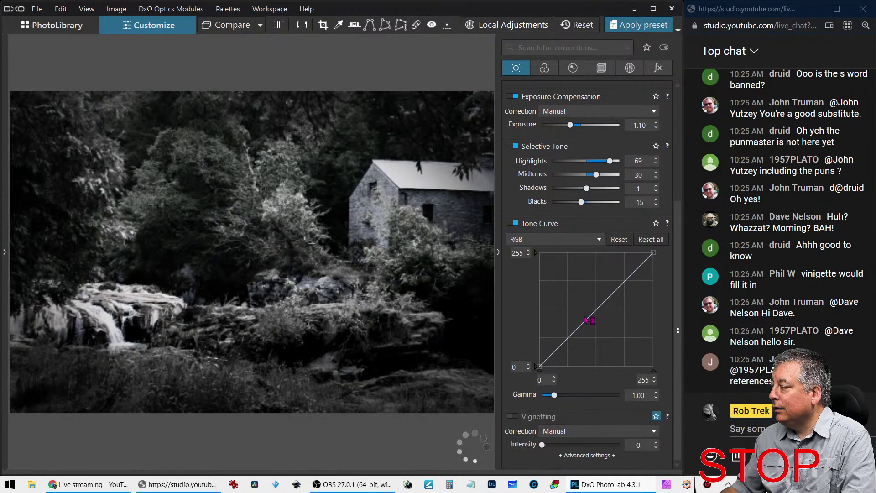
pyautogui.scroll(-1, 402, 295)
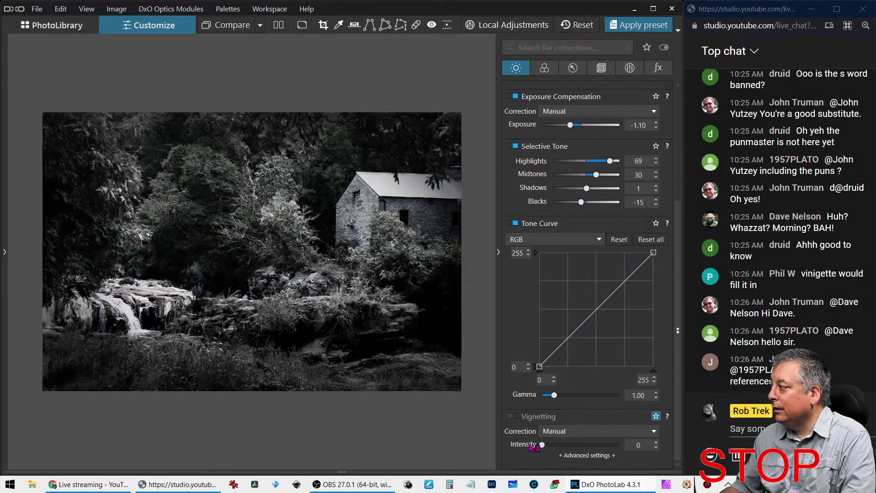
# Try stronger and weaker B&W style toning and set its intensity to 49
pyautogui.click(544, 67)
pyautogui.scroll(-1, 582, 365)
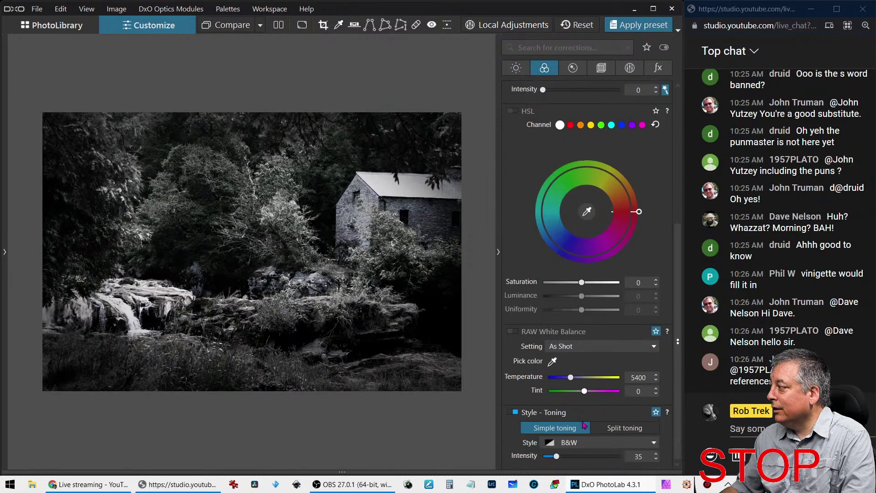
pyautogui.click(565, 458)
pyautogui.moveTo(565, 459)
pyautogui.mouseDown()
pyautogui.moveTo(610, 463)
pyautogui.moveTo(551, 457)
pyautogui.mouseUp()
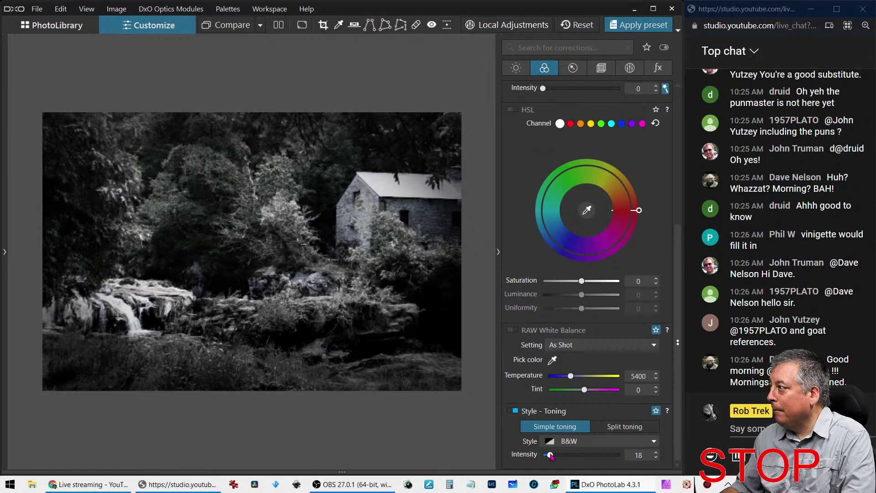
pyautogui.moveTo(551, 456); pyautogui.dragTo(563, 457)
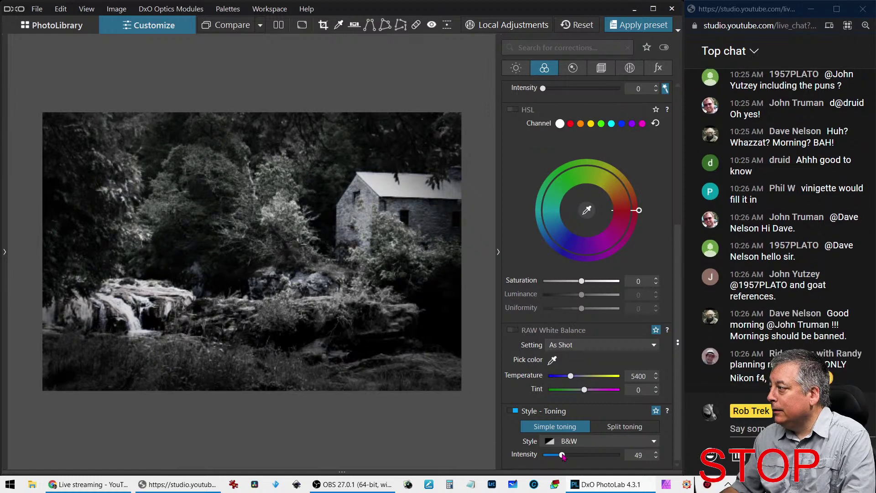
# Fine-tune the exposure compensation to -1.09
pyautogui.click(516, 68)
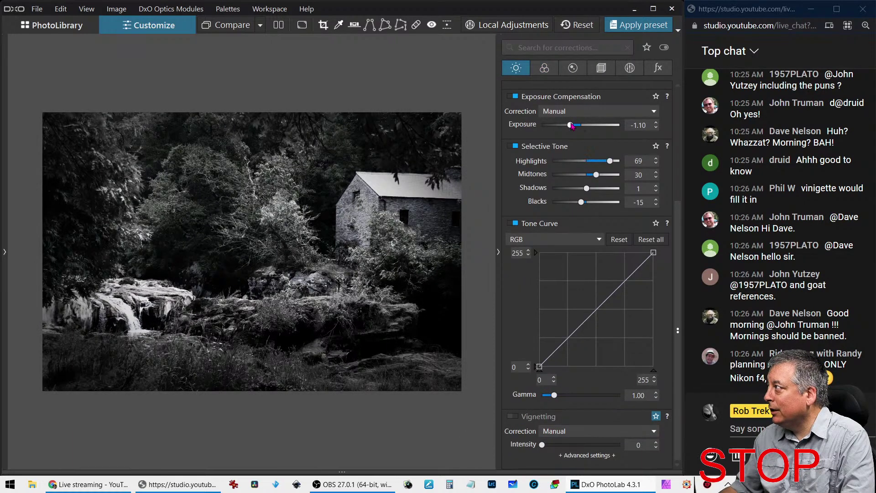
pyautogui.moveTo(571, 126); pyautogui.dragTo(574, 127)
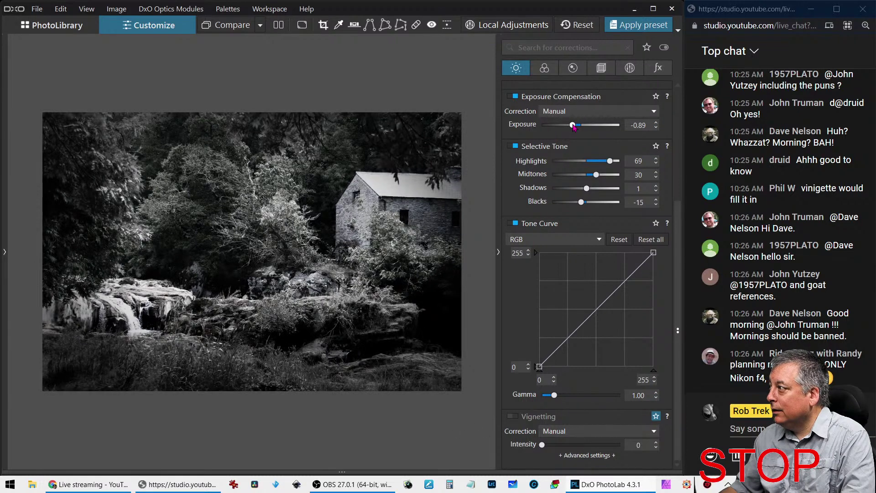
pyautogui.scroll(-2, 575, 128)
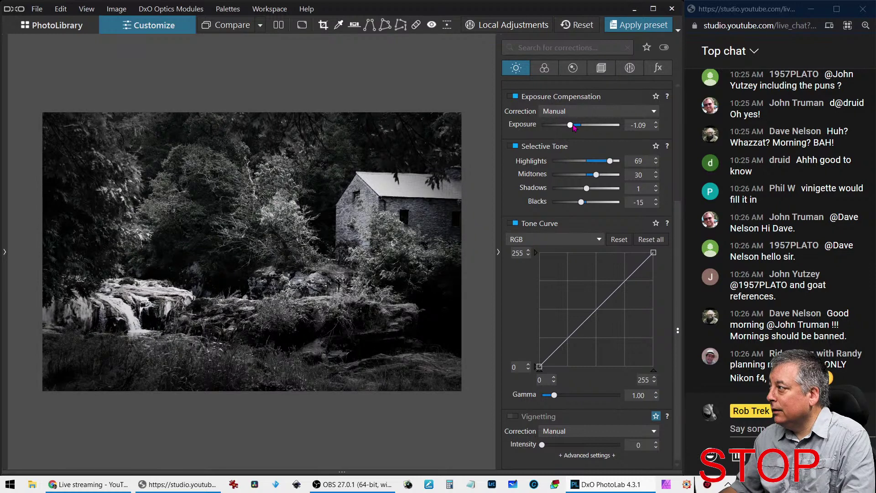
# Compare the black-and-white edit side by side with the original photo, and return to the single-image view with the palettes shown
pyautogui.click(239, 28)
pyautogui.click(278, 25)
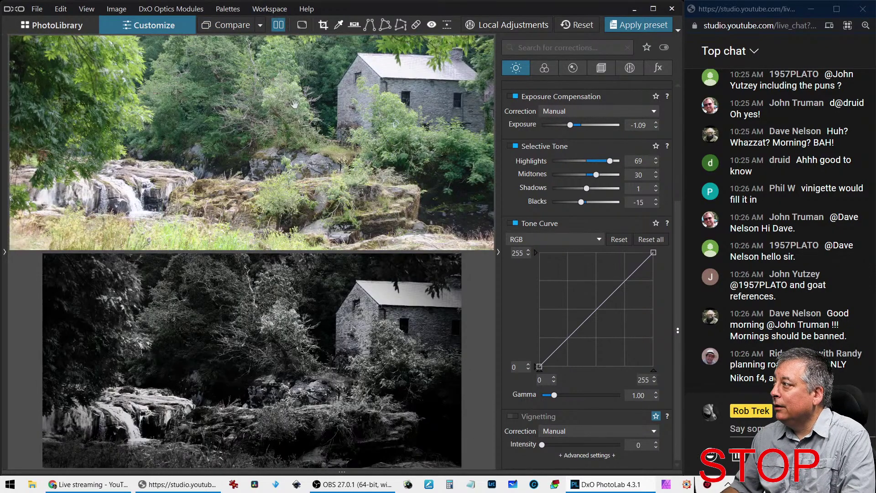
pyautogui.scroll(-2, 296, 119)
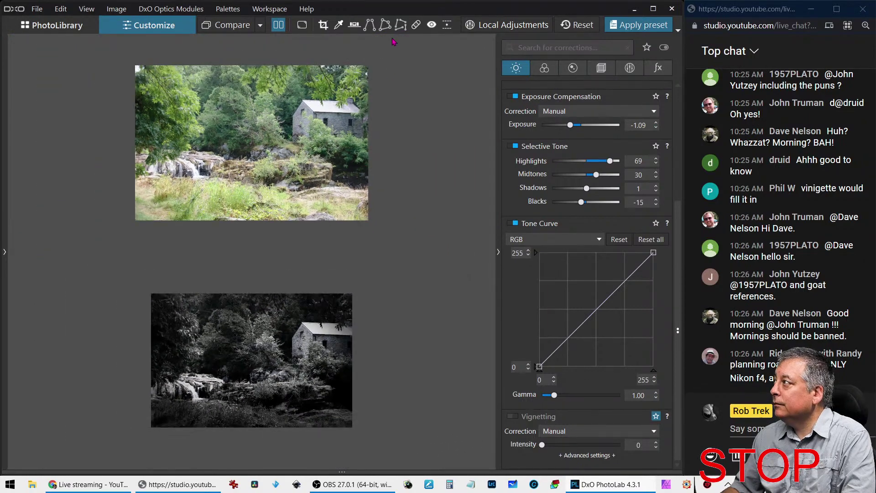
pyautogui.hotkey('ctrl', 'alt', 'r')
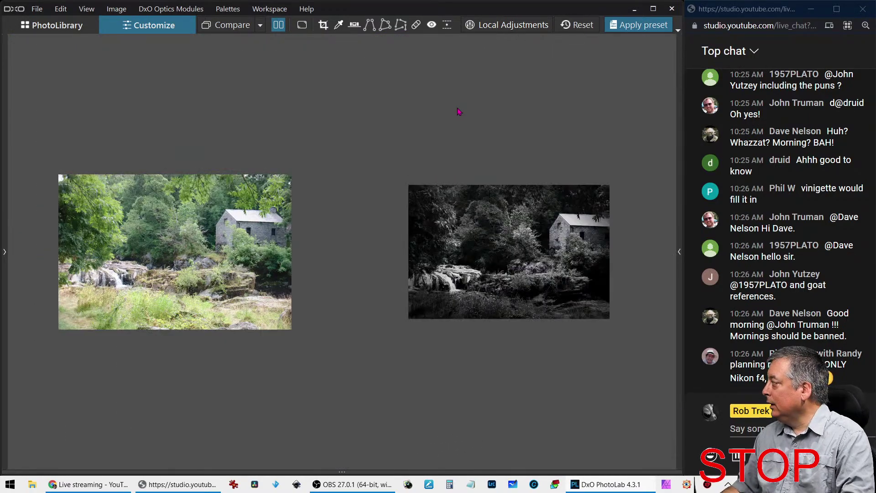
pyautogui.scroll(2, 327, 254)
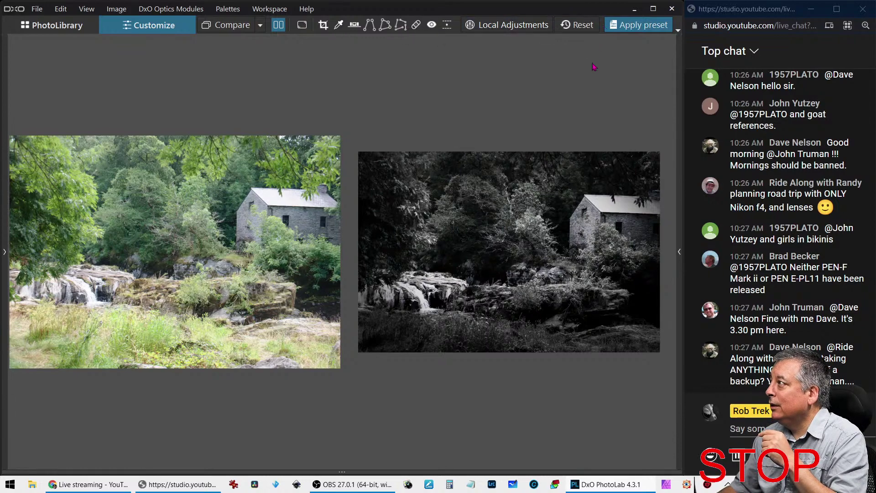
pyautogui.press('F9')
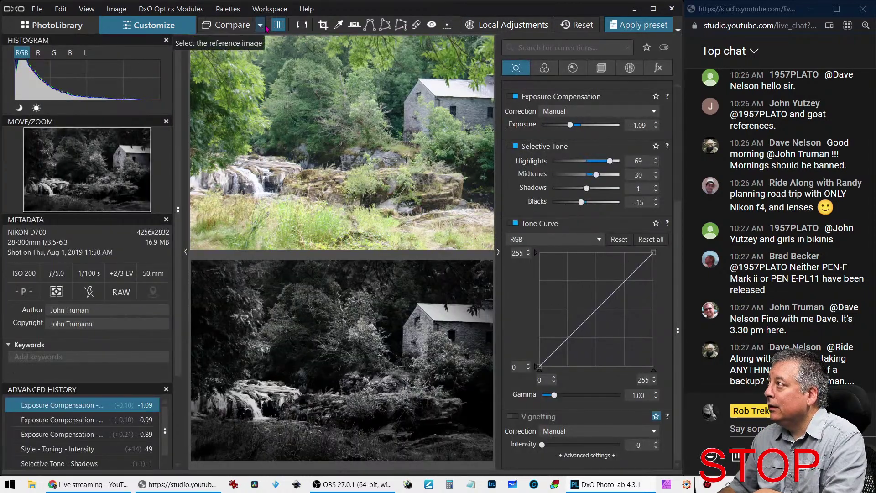
pyautogui.click(279, 24)
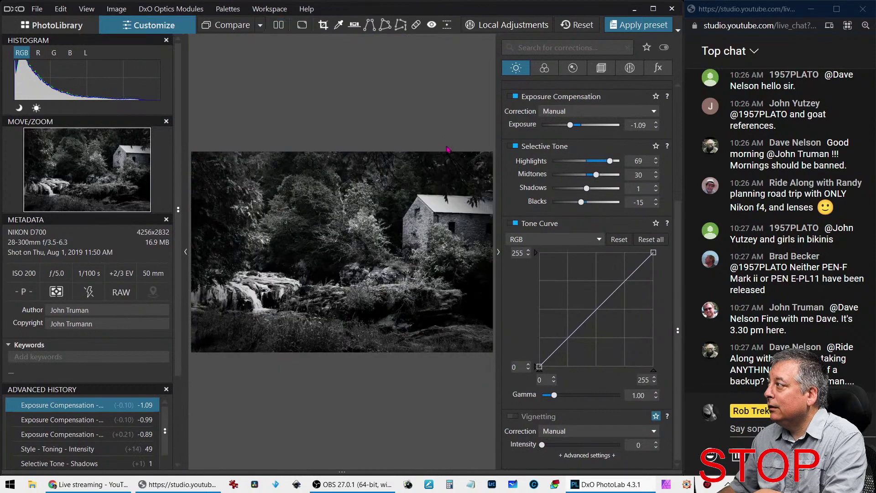
# Add a local adjustment brush with a larger size, 34% feathering and 10% flow, and paint over the rocks and lower-right foreground
pyautogui.click(630, 67)
pyautogui.click(540, 104)
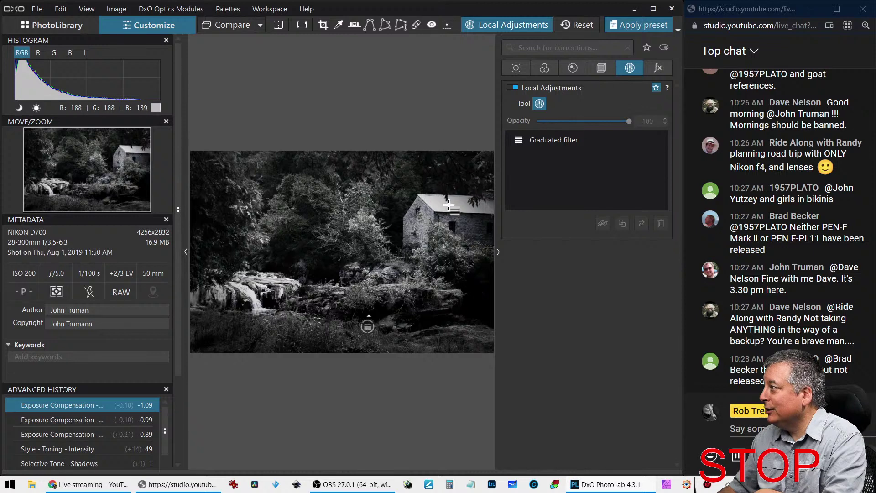
pyautogui.rightClick(449, 205)
pyautogui.click(428, 213)
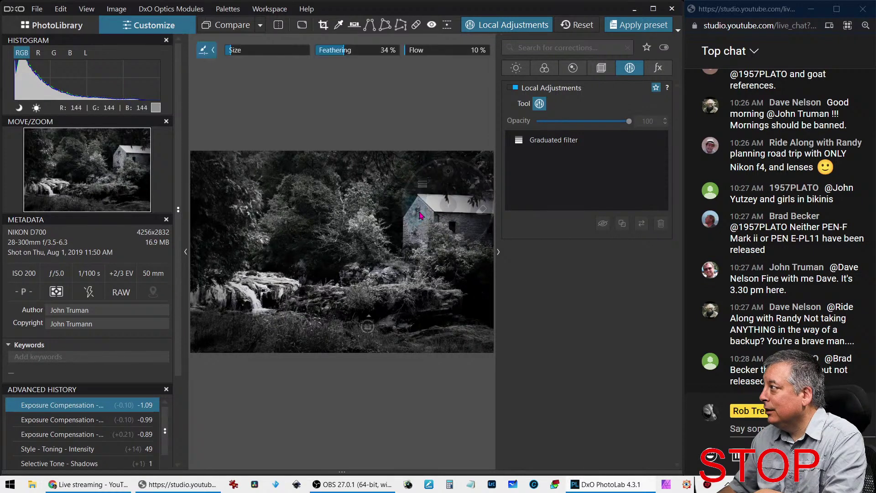
pyautogui.click(243, 51)
pyautogui.moveTo(497, 260)
pyautogui.mouseDown()
pyautogui.moveTo(424, 267)
pyautogui.moveTo(347, 297)
pyautogui.moveTo(310, 297)
pyautogui.mouseUp()
pyautogui.moveTo(445, 285)
pyautogui.mouseDown()
pyautogui.moveTo(453, 301)
pyautogui.moveTo(424, 300)
pyautogui.moveTo(486, 343)
pyautogui.mouseUp()
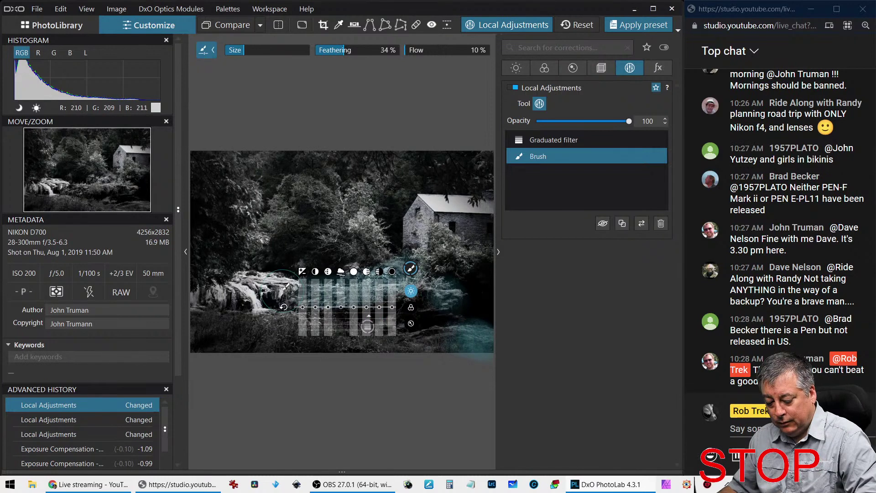
pyautogui.moveTo(293, 287); pyautogui.dragTo(392, 289)
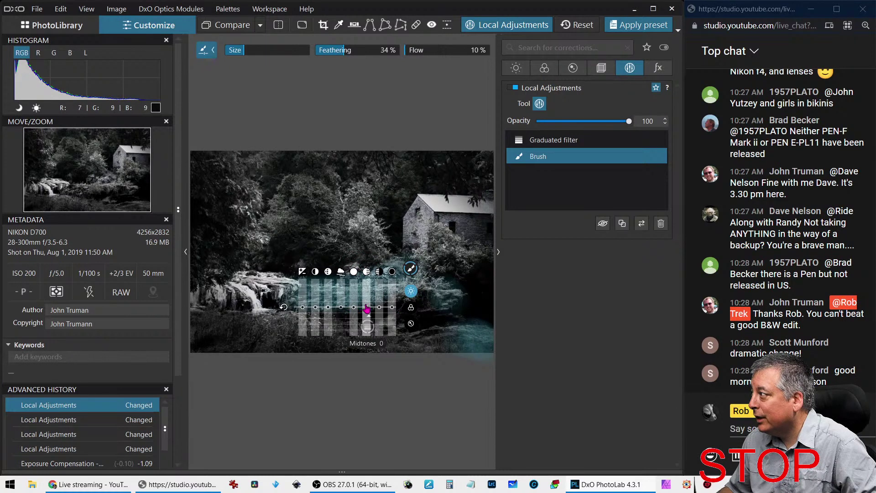
# Brighten the midtones of the brushed rocks and foreground, hide the palettes, and close the local adjustments
pyautogui.moveTo(381, 309); pyautogui.dragTo(367, 292)
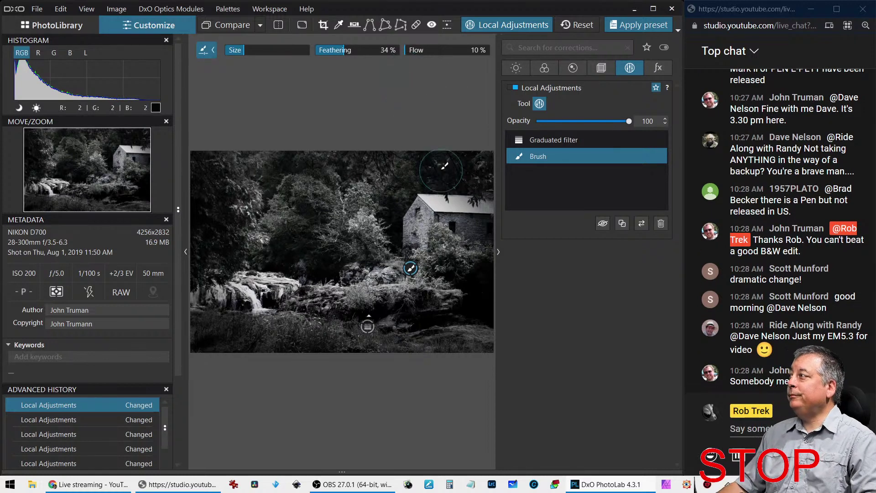
pyautogui.press('F9')
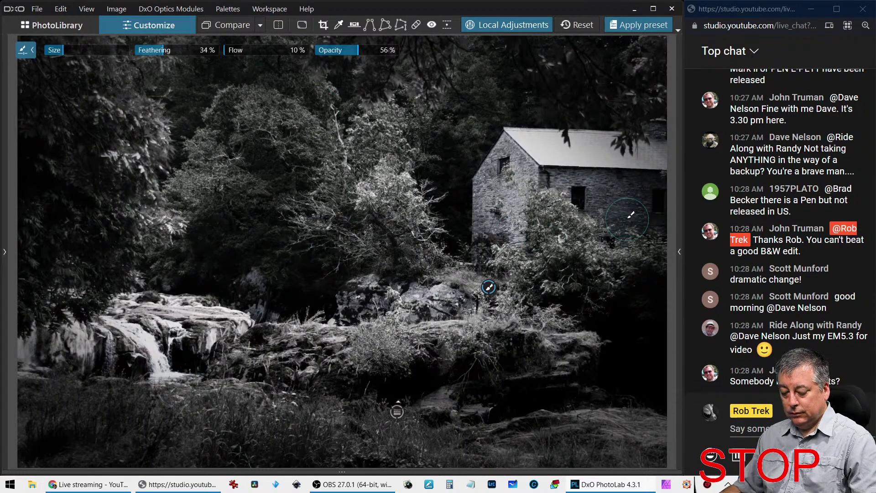
pyautogui.press('Escape')
# Compare the finished black-and-white falls edit with the original color photo
pyautogui.scroll(-2, 433, 265)
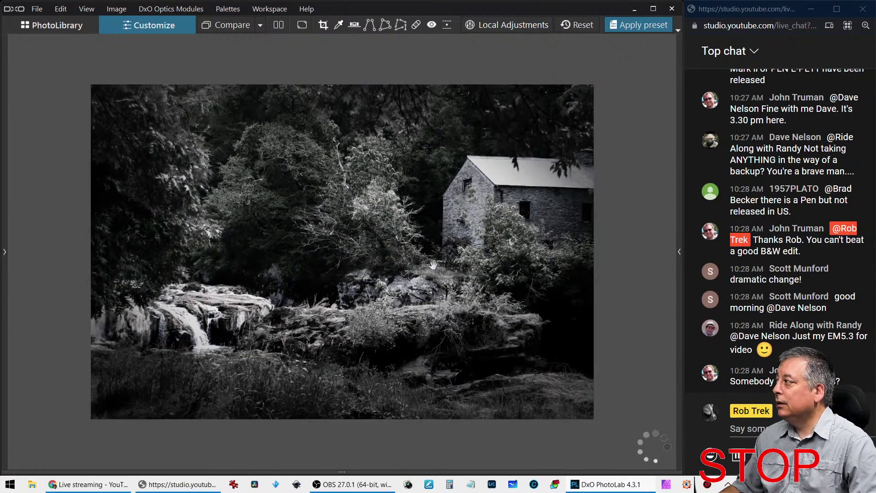
pyautogui.click(217, 26)
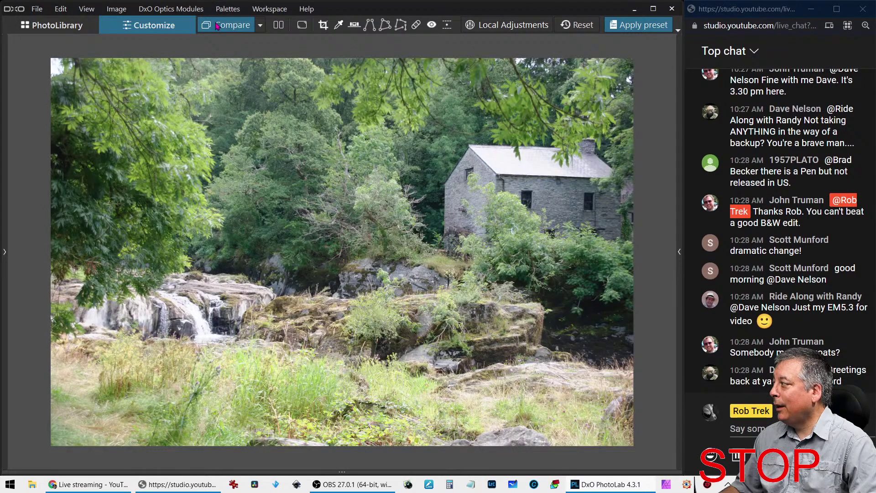
pyautogui.click(217, 25)
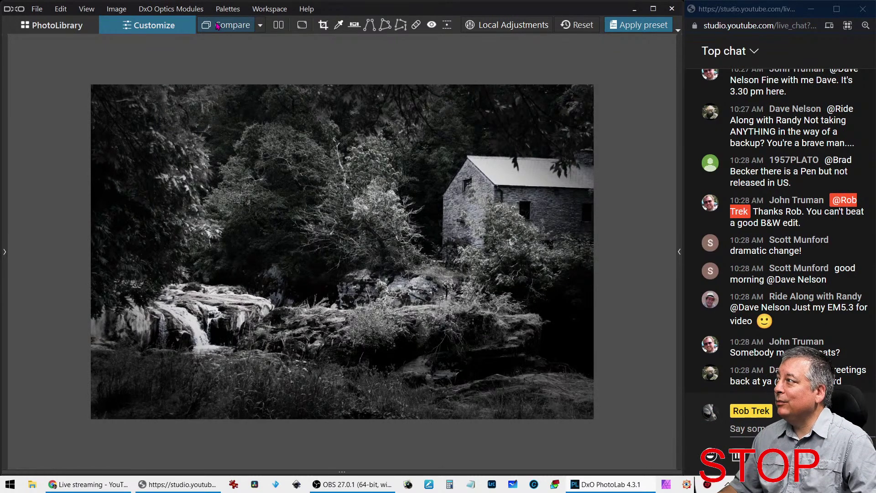
# Return to the photo library, open the photo of the two geese, and inspect it up close
pyautogui.click(51, 26)
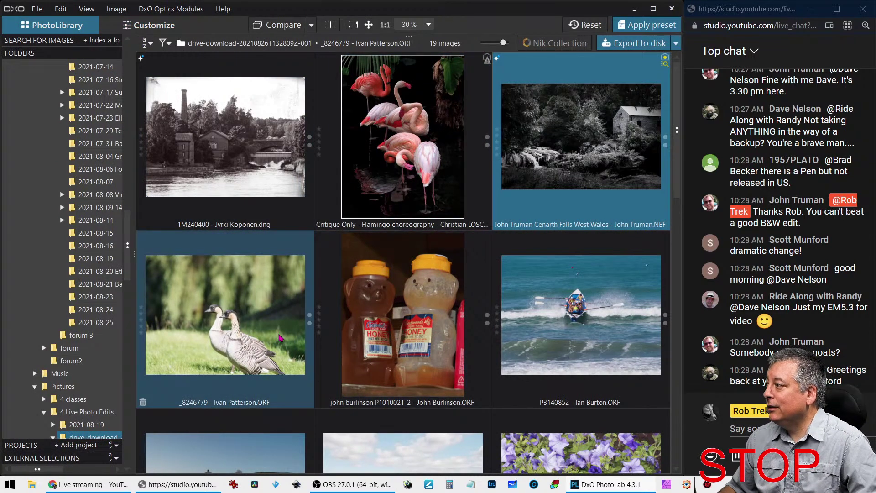
pyautogui.doubleClick(281, 338)
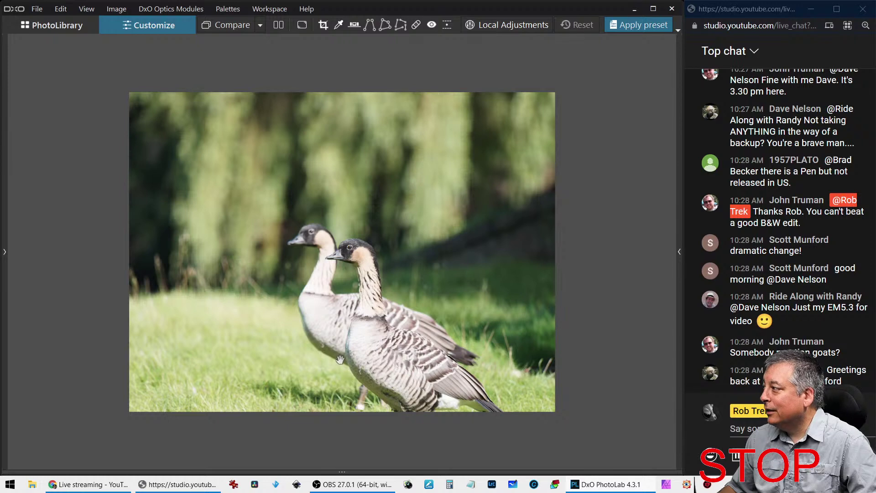
pyautogui.click(351, 292)
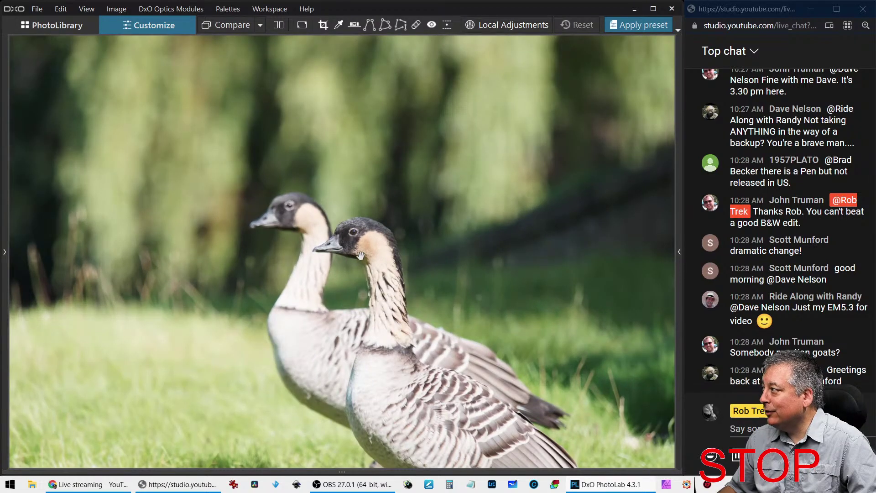
pyautogui.click(412, 336)
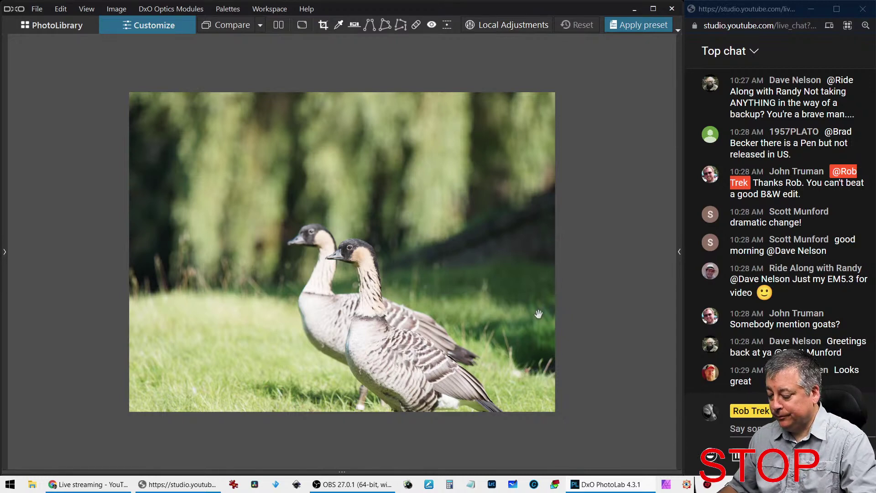
# Show only the correction palettes, check the geese up close, and apply a preset to their photo
pyautogui.press('Tab')
pyautogui.scroll(-7, 453, 309)
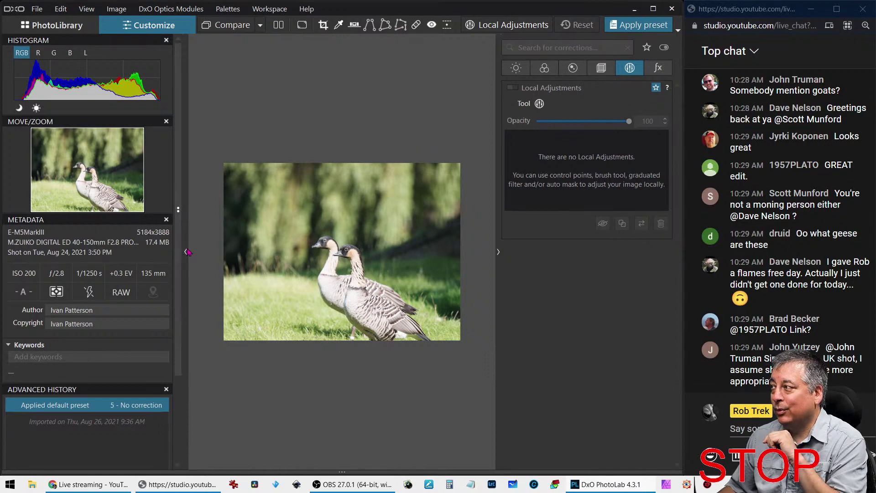
pyautogui.click(186, 251)
pyautogui.click(227, 274)
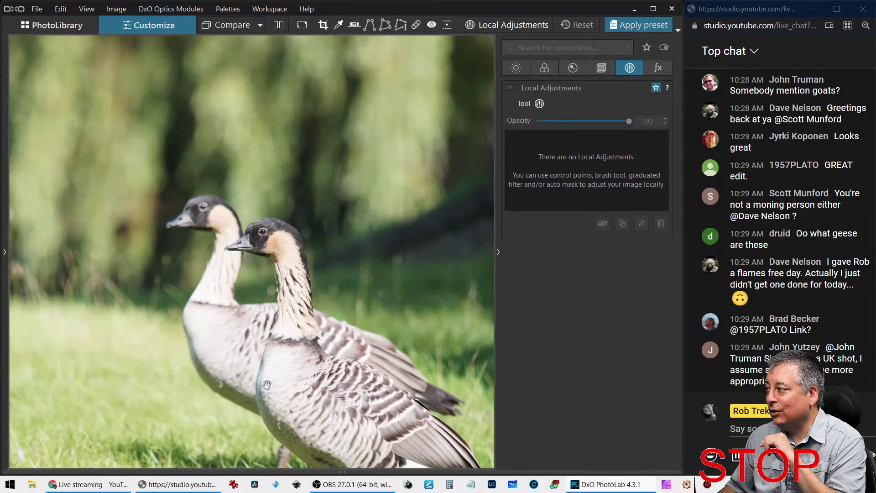
pyautogui.click(313, 399)
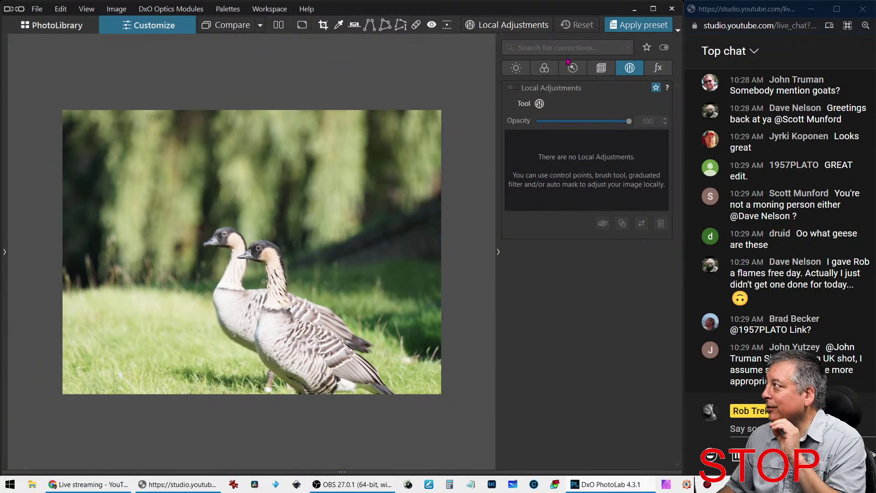
pyautogui.click(639, 25)
pyautogui.click(479, 201)
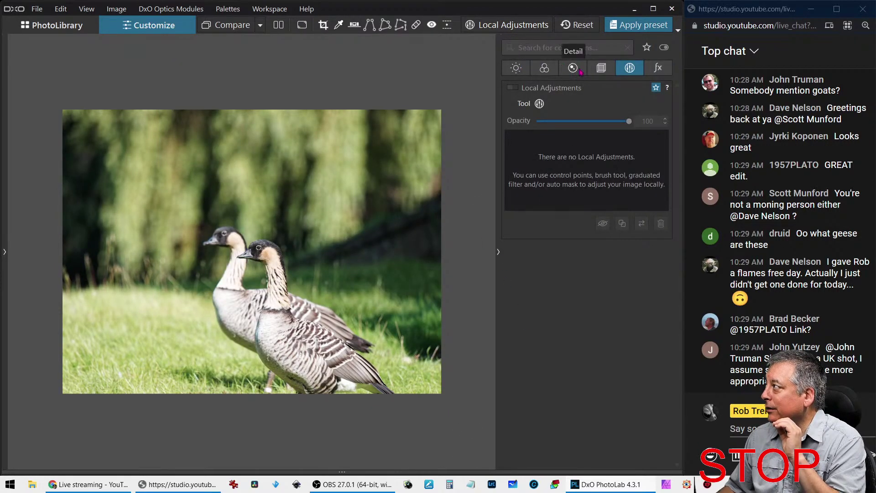
# Crop the geese photo to a landscape 4:3 frame of about 2900 x 2175 px around their heads and upper bodies
pyautogui.click(602, 68)
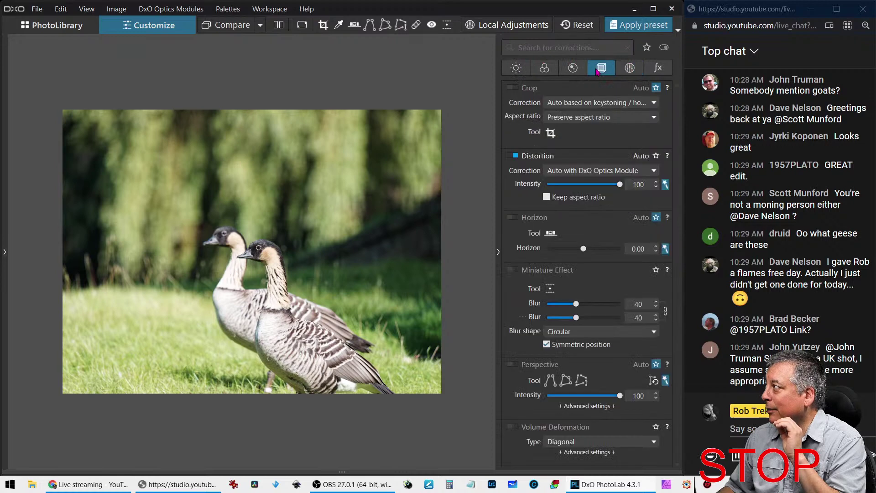
pyautogui.click(552, 136)
pyautogui.moveTo(144, 173); pyautogui.dragTo(334, 331)
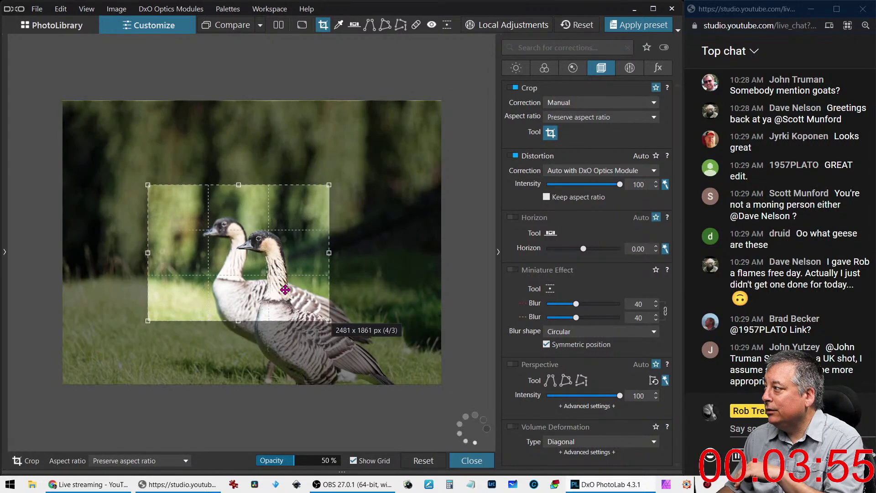
pyautogui.moveTo(284, 295); pyautogui.dragTo(278, 298)
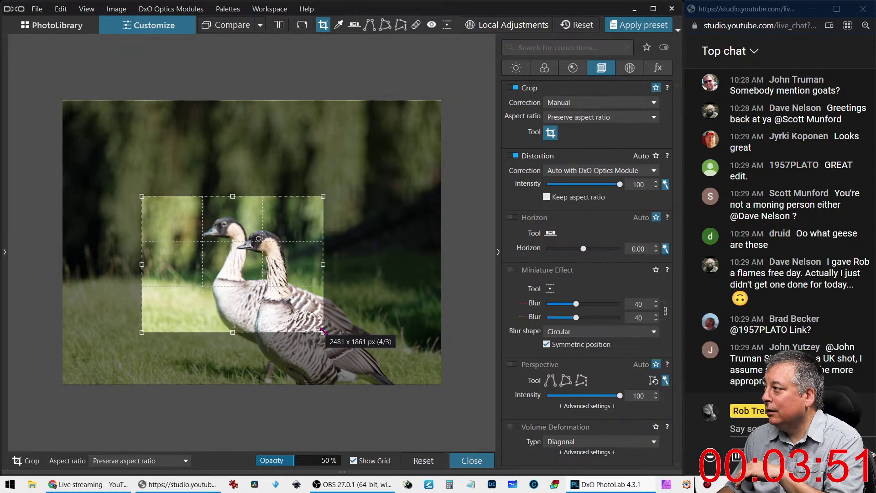
pyautogui.moveTo(324, 331)
pyautogui.mouseDown()
pyautogui.moveTo(353, 355)
pyautogui.moveTo(315, 329)
pyautogui.mouseUp()
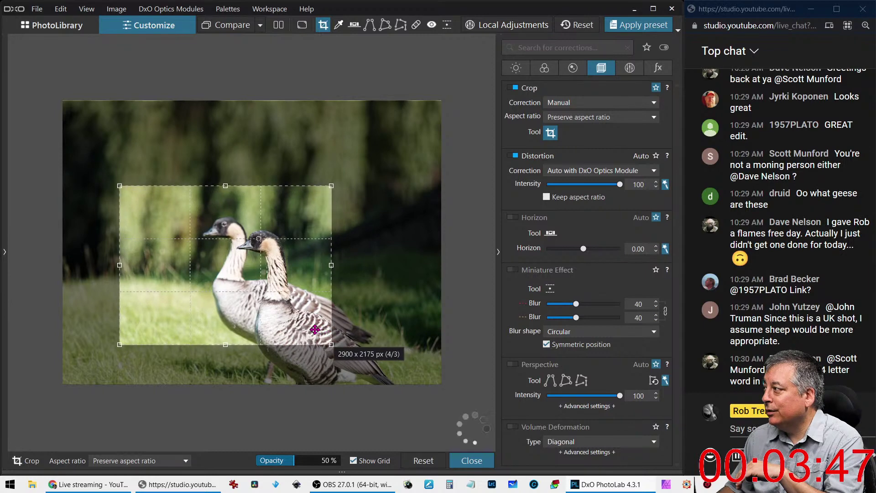
pyautogui.press('Return')
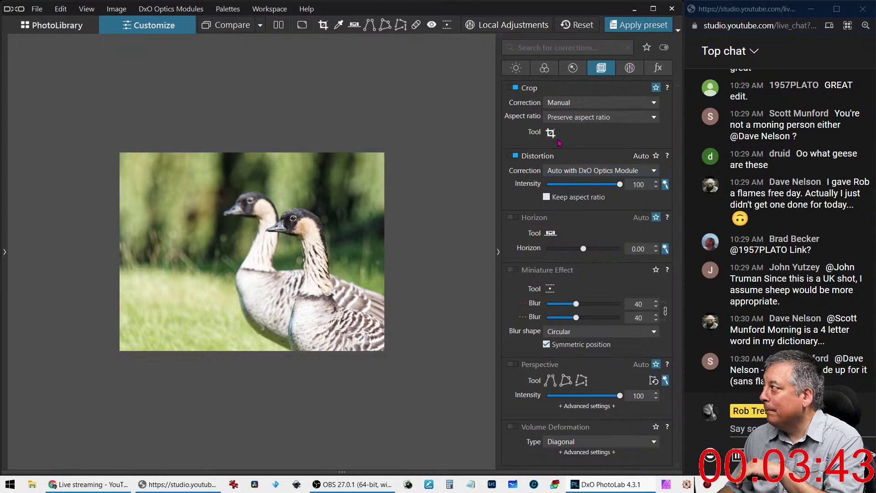
# Rework the crop into a portrait 3:4 frame of about 1883 x 2510 px around the geese's heads and chests
pyautogui.click(551, 133)
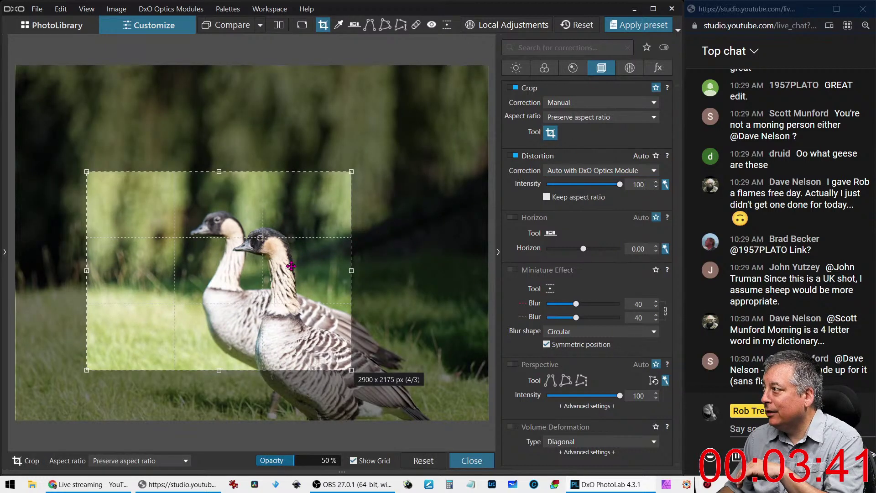
pyautogui.moveTo(291, 266); pyautogui.dragTo(292, 268)
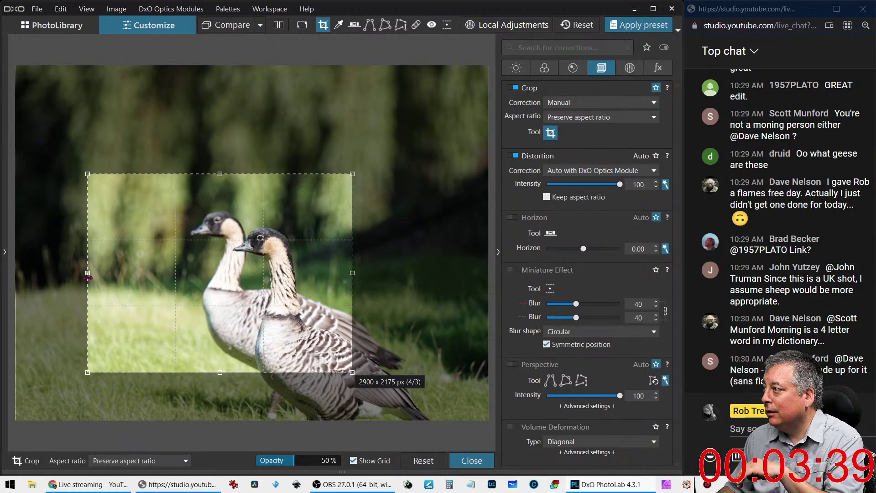
pyautogui.moveTo(88, 277); pyautogui.dragTo(95, 277)
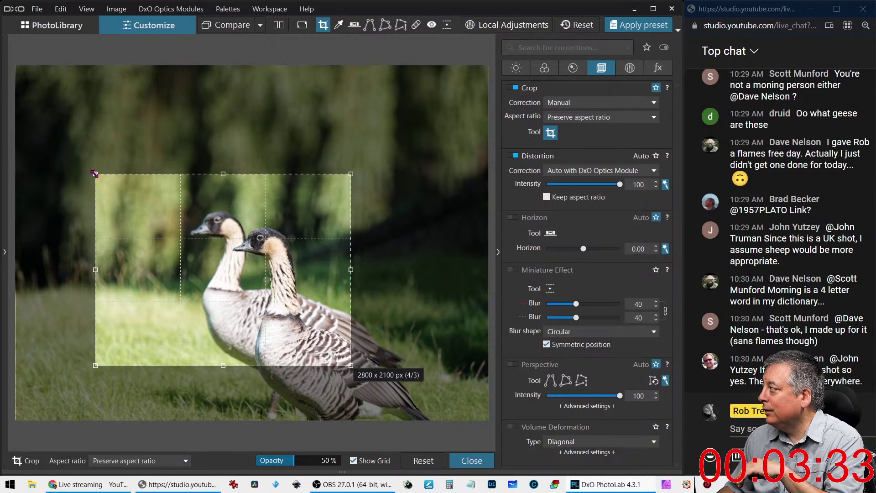
pyautogui.moveTo(96, 175); pyautogui.dragTo(179, 132)
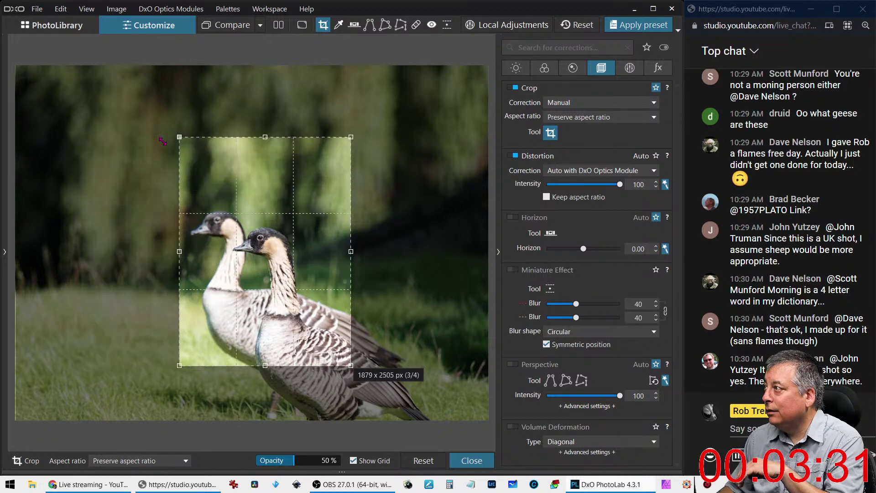
pyautogui.moveTo(235, 211); pyautogui.dragTo(204, 236)
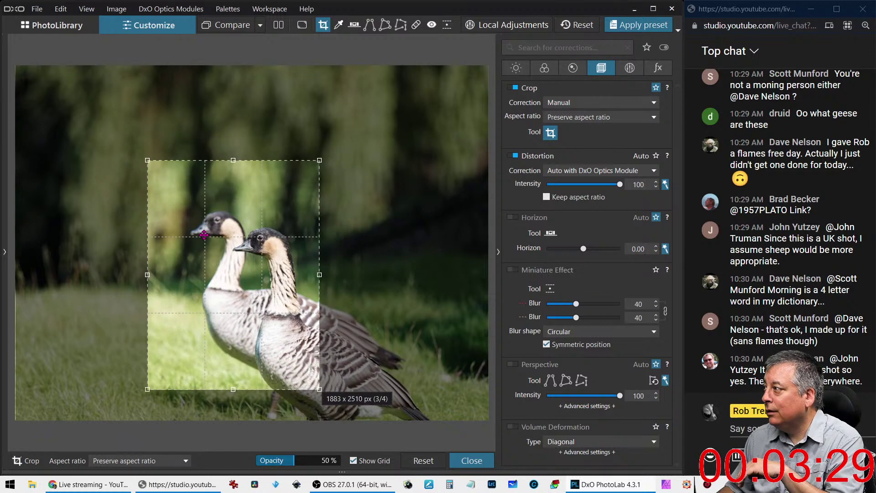
pyautogui.press('Return')
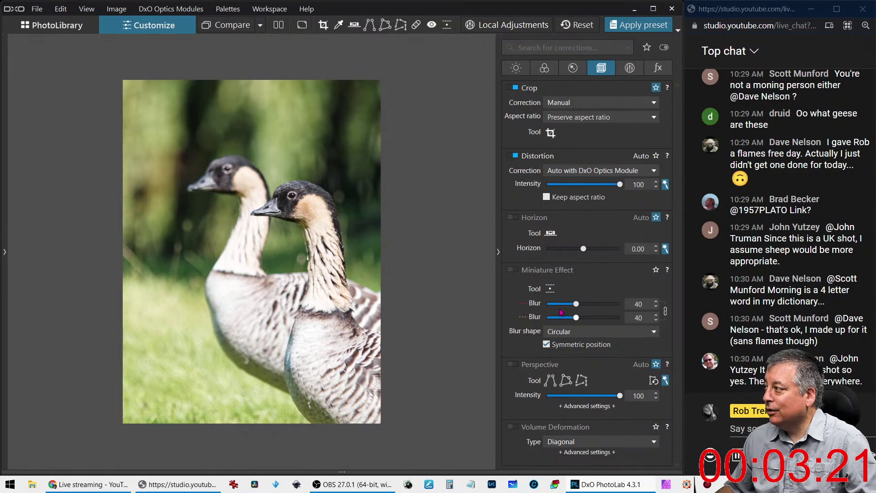
# Set the selective tone highlights to -70 and the color accentuation vibrancy to 61
pyautogui.click(521, 71)
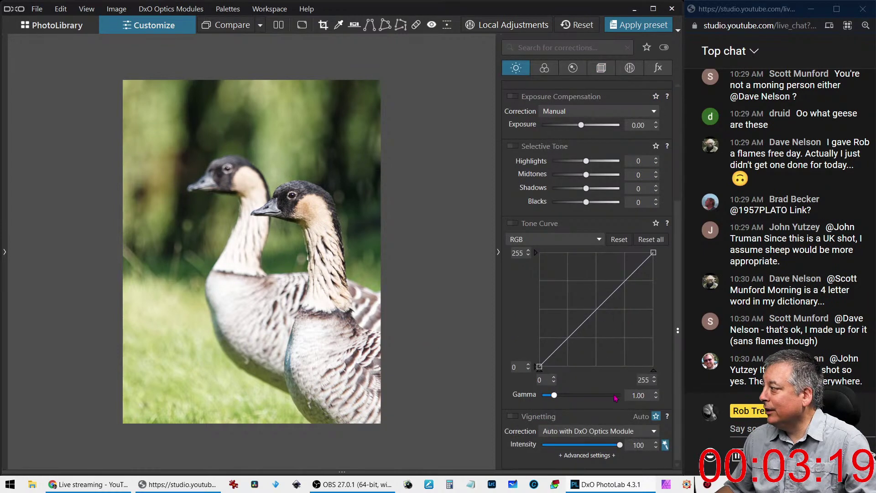
pyautogui.click(564, 168)
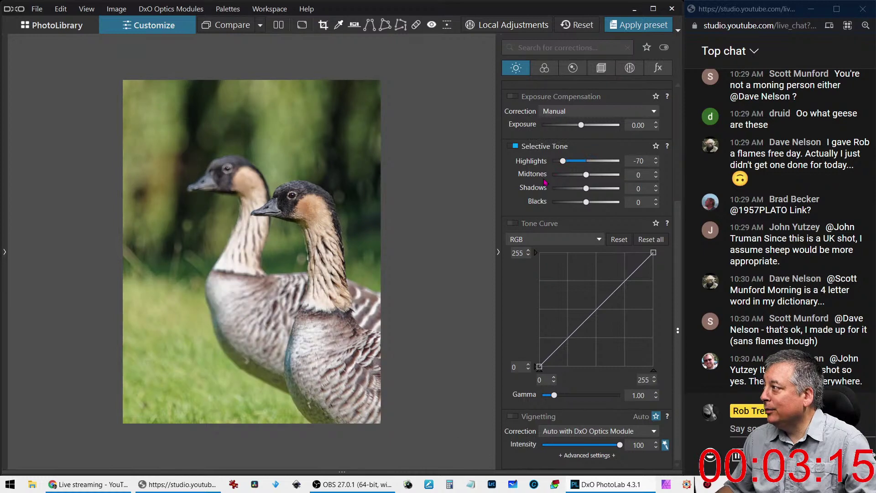
pyautogui.click(544, 68)
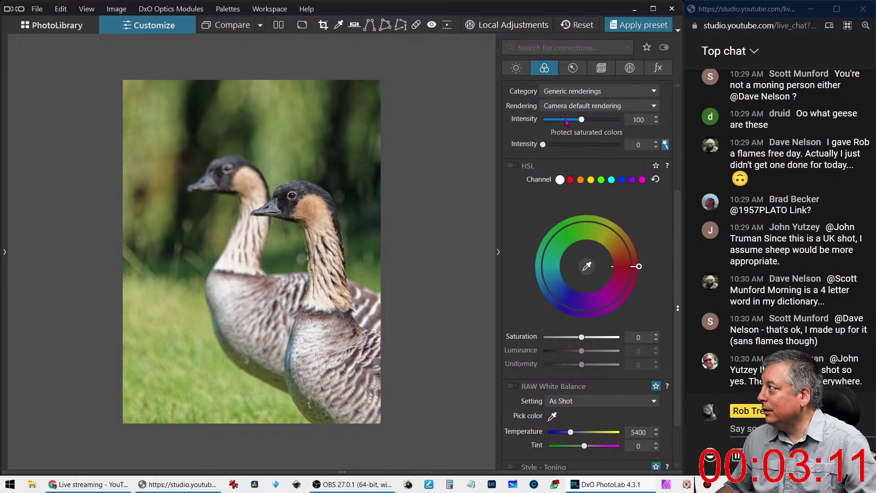
pyautogui.scroll(4, 574, 193)
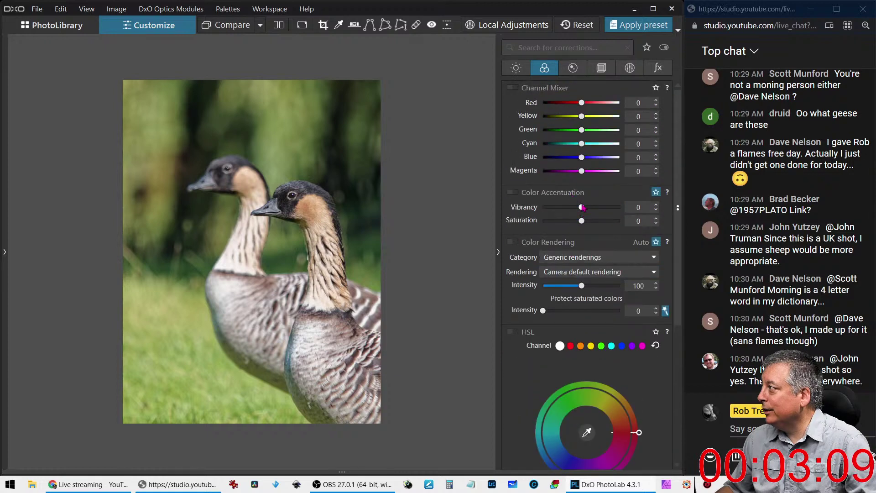
pyautogui.moveTo(582, 208); pyautogui.dragTo(607, 209)
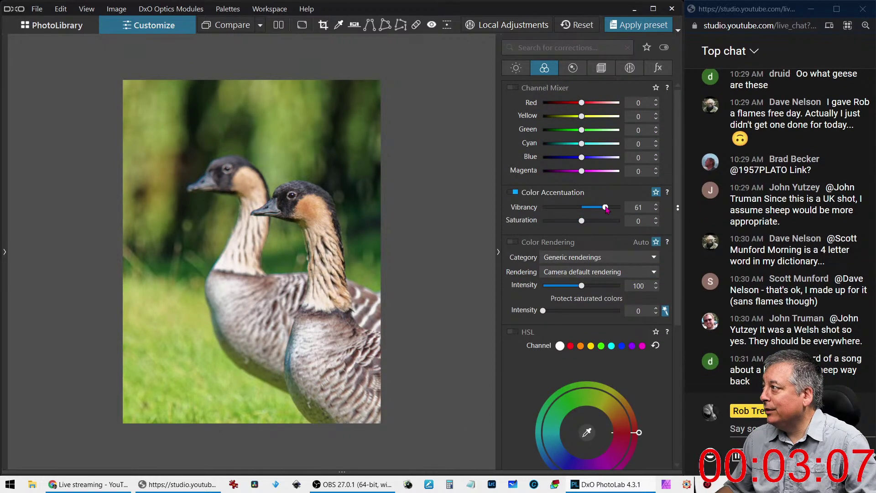
# Darken the edges of the geese photo with a creative vignetting intensity of -28
pyautogui.click(658, 68)
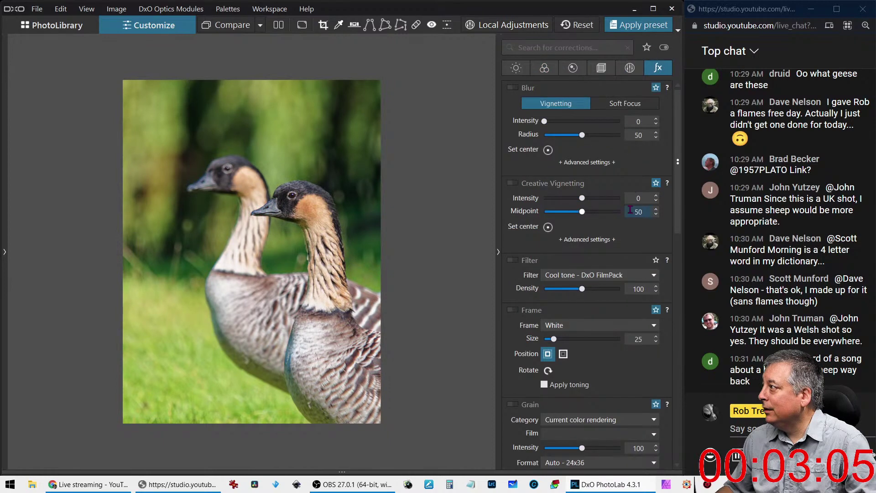
pyautogui.moveTo(582, 198); pyautogui.dragTo(573, 201)
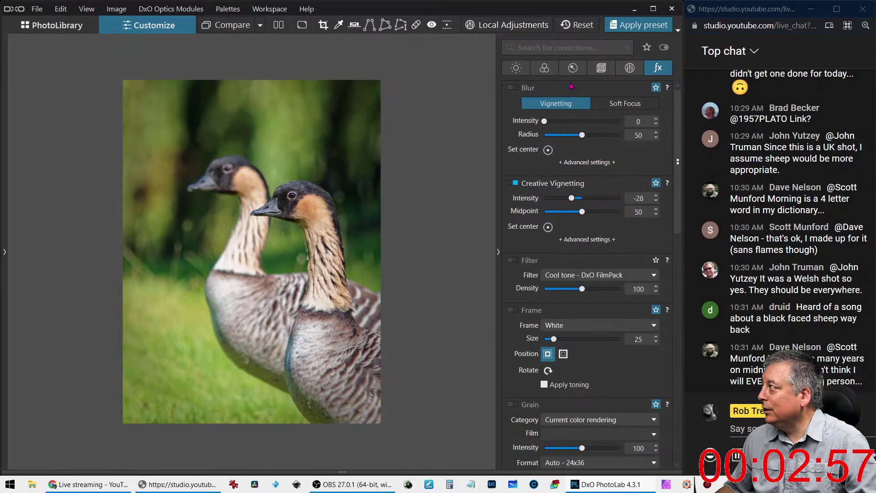
# Set the DeepPRIME denoising luminance to 17, and the lens sharpness to 1.83 global and 69 details
pyautogui.click(573, 68)
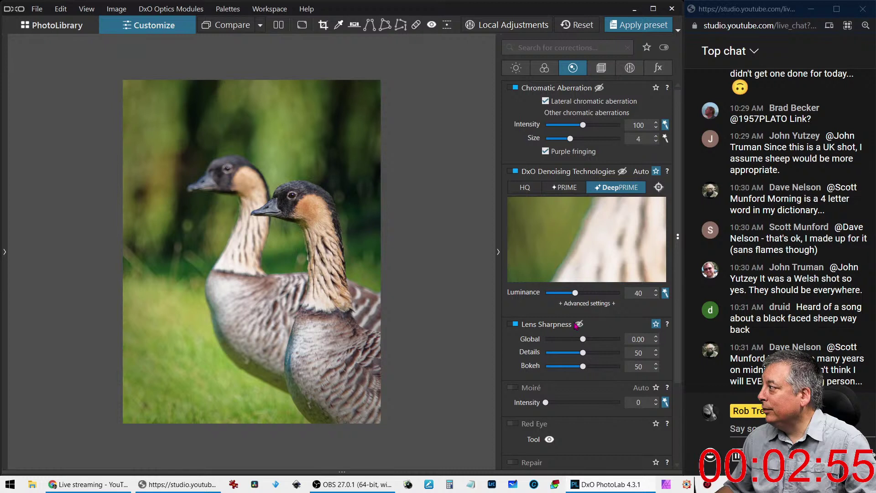
pyautogui.moveTo(575, 292); pyautogui.dragTo(558, 293)
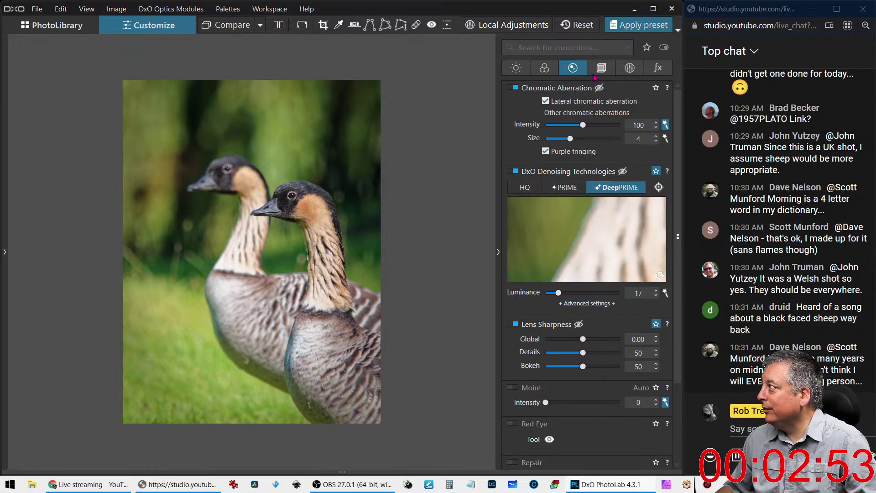
pyautogui.click(598, 339)
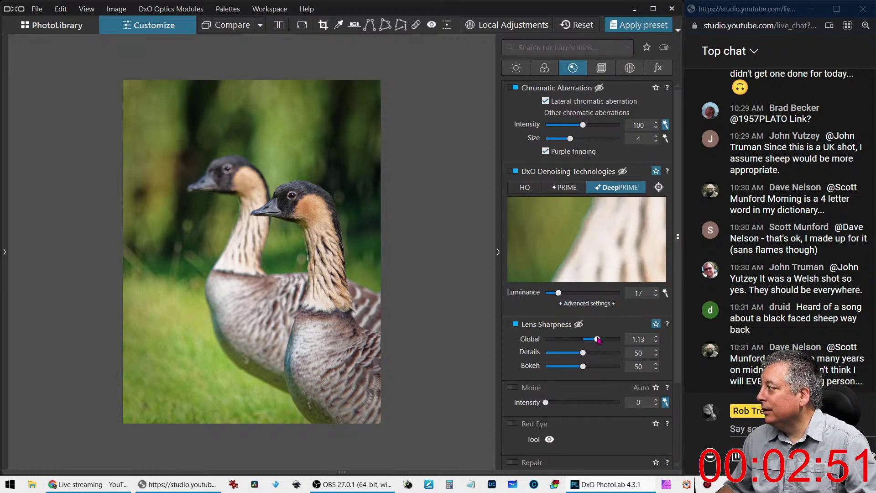
pyautogui.click(597, 353)
pyautogui.click(606, 339)
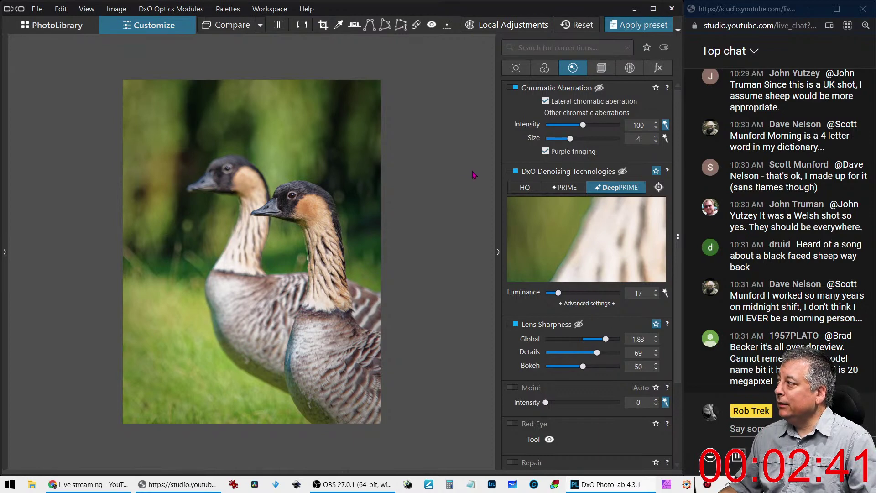
# Set the color accentuation saturation to 62 and the vibrancy to 85 for the geese photo
pyautogui.click(545, 68)
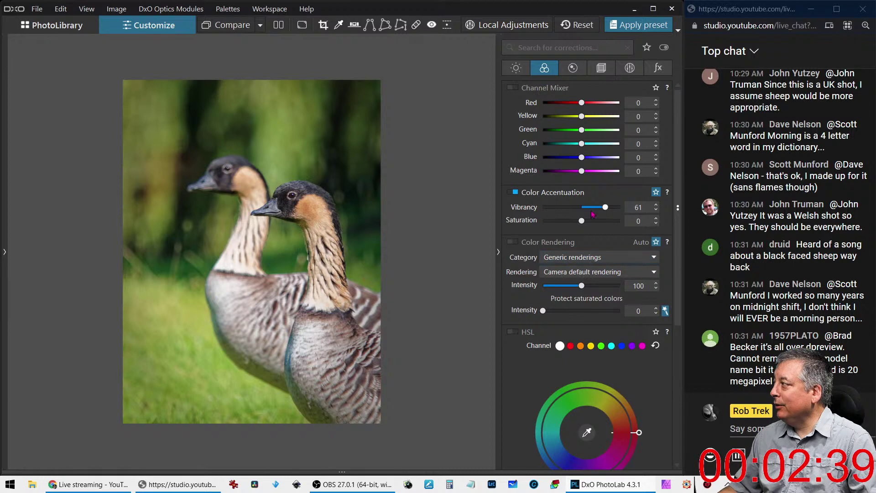
pyautogui.moveTo(584, 223); pyautogui.dragTo(616, 214)
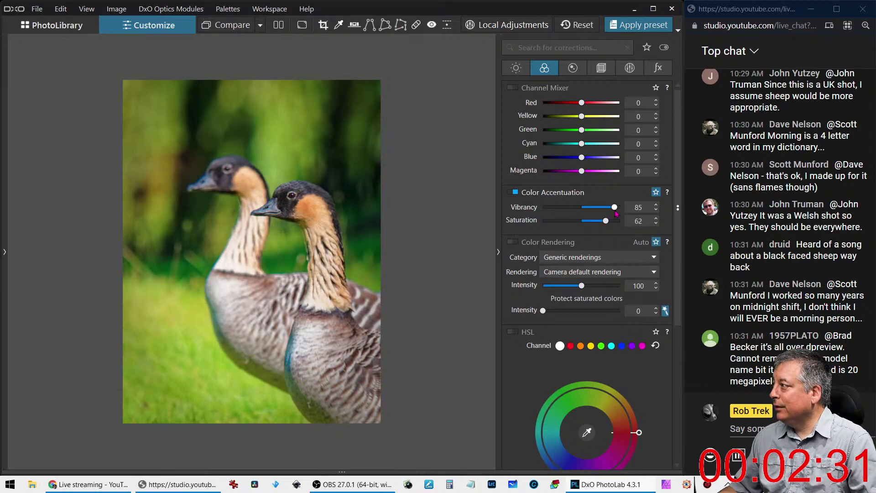
# Sample the yellow-green grass for an HSL adjustment and set that channel's saturation to -34 and luminance to -13
pyautogui.click(587, 432)
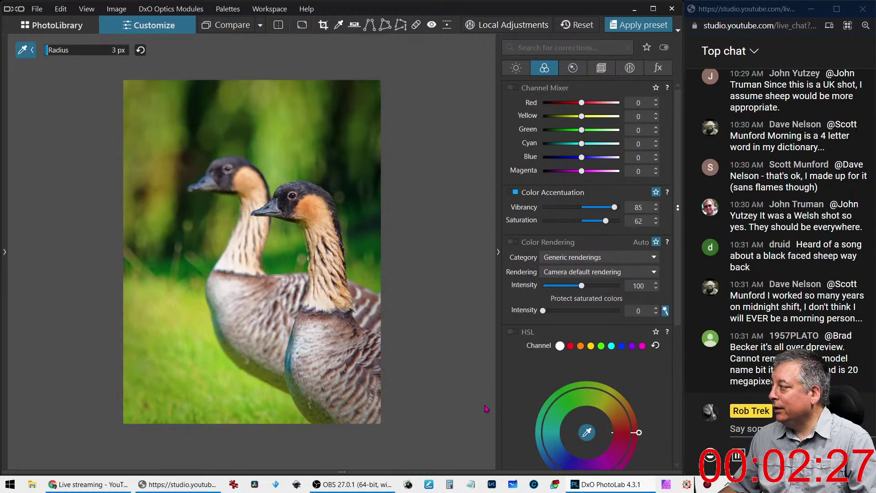
pyautogui.scroll(-2, 536, 389)
pyautogui.click(172, 299)
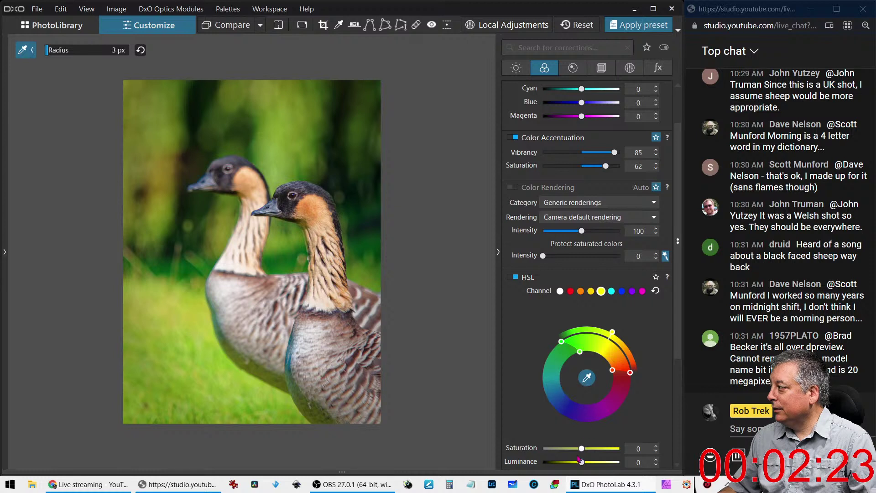
pyautogui.moveTo(582, 449); pyautogui.dragTo(571, 449)
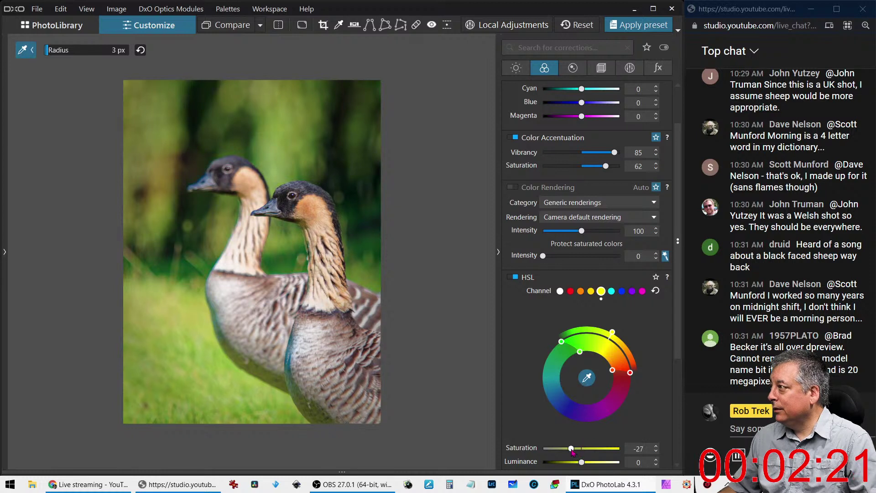
pyautogui.scroll(-1, 519, 426)
pyautogui.scroll(-2, 519, 427)
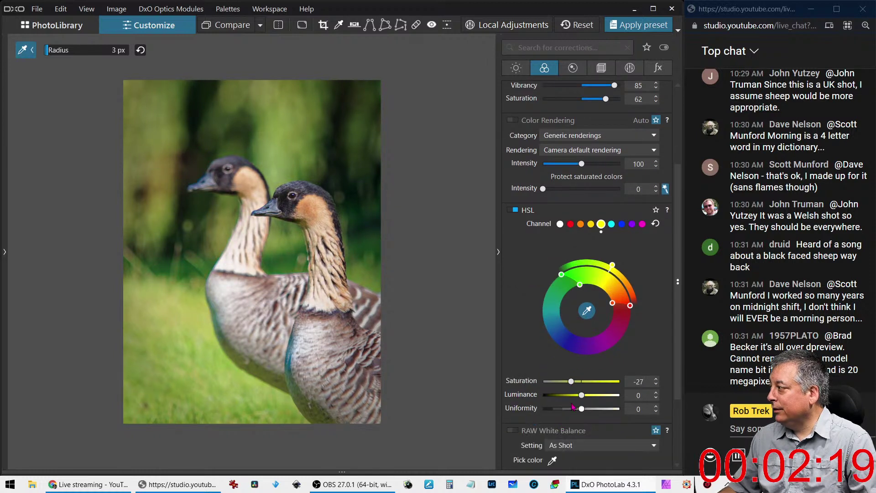
pyautogui.moveTo(582, 395); pyautogui.dragTo(570, 386)
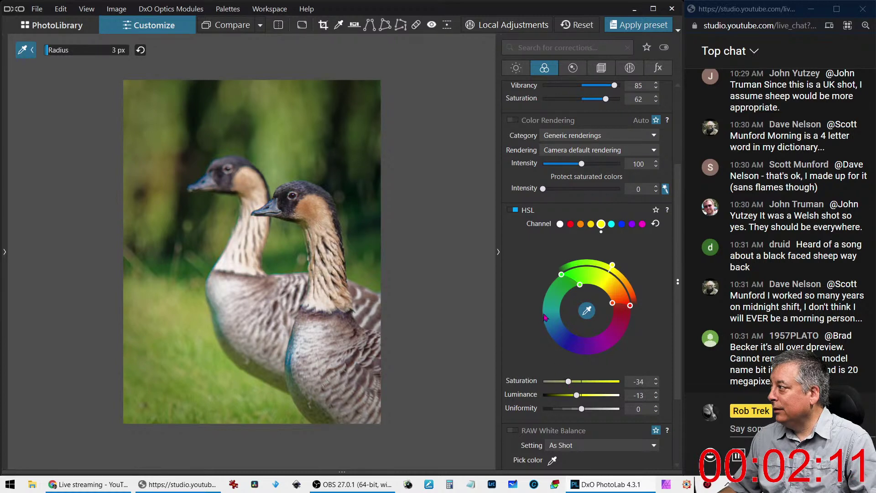
# Retarget the HSL color range to the orange of the front goose's cheek and set its saturation to 15
pyautogui.click(588, 311)
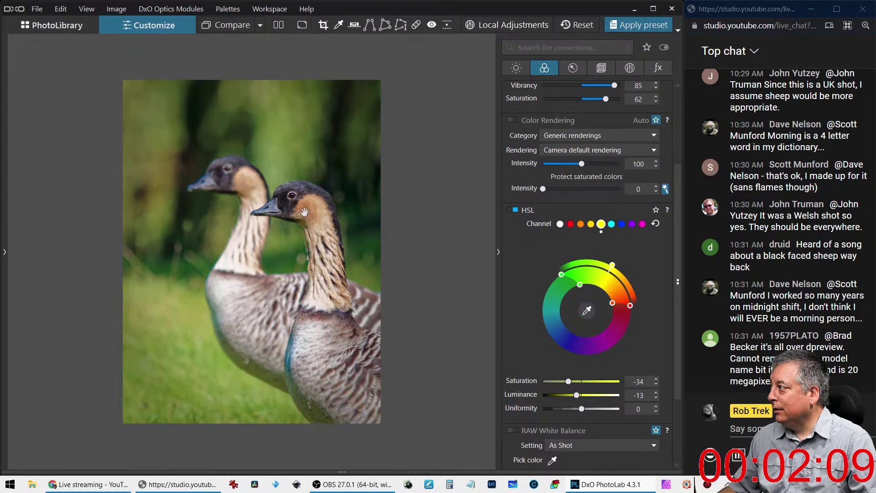
pyautogui.click(587, 311)
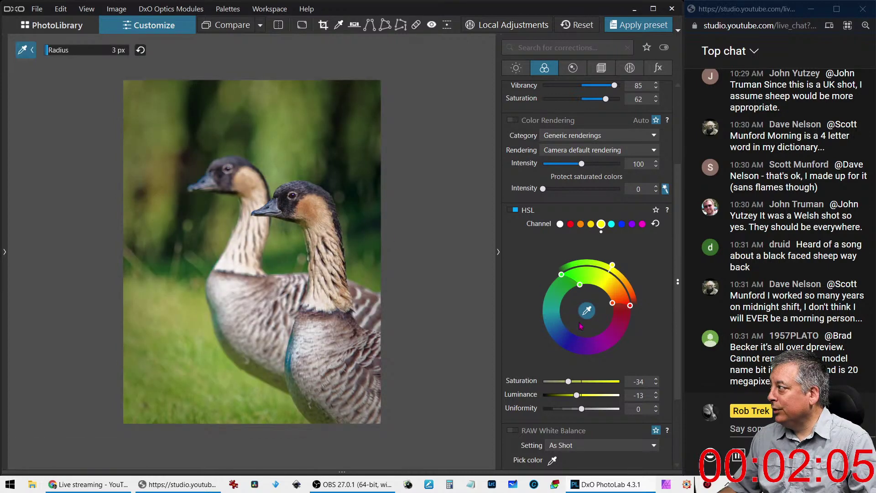
pyautogui.click(313, 206)
pyautogui.moveTo(582, 267); pyautogui.dragTo(607, 294)
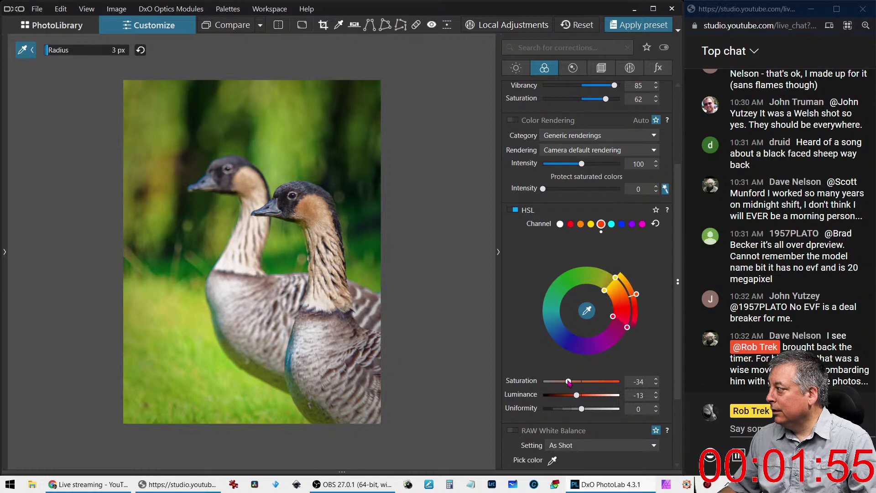
pyautogui.doubleClick(569, 382)
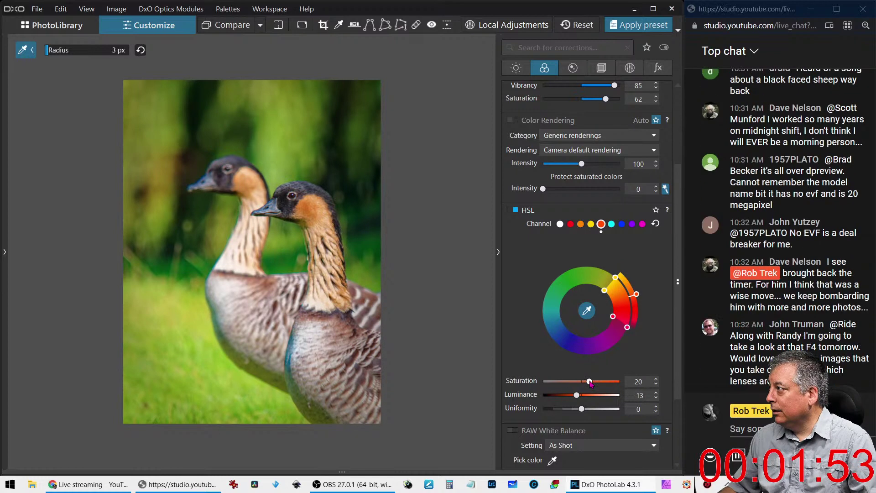
pyautogui.moveTo(584, 383); pyautogui.dragTo(589, 383)
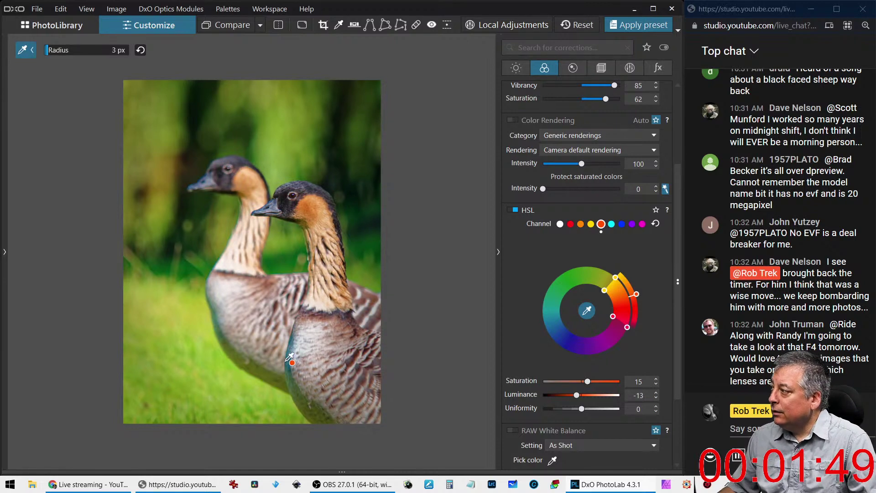
# Examine the geese up close and compare earlier states in the edit history, returning to the latest HSL change
pyautogui.click(227, 372)
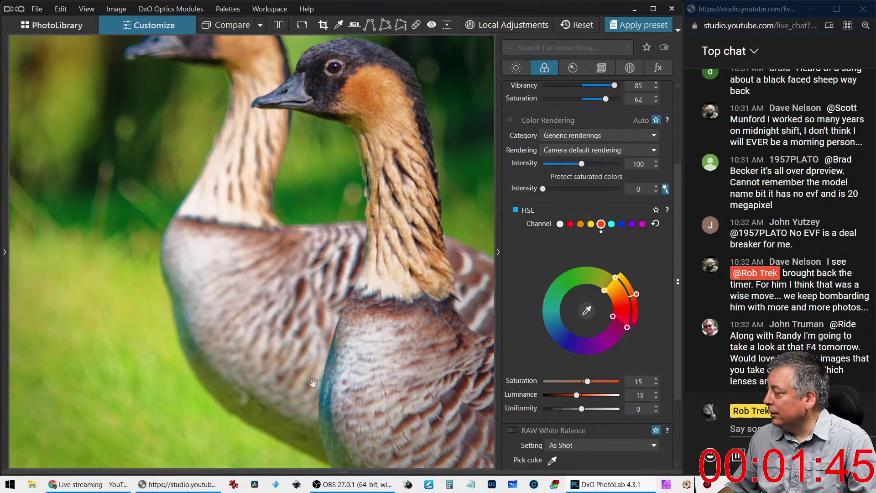
pyautogui.click(332, 391)
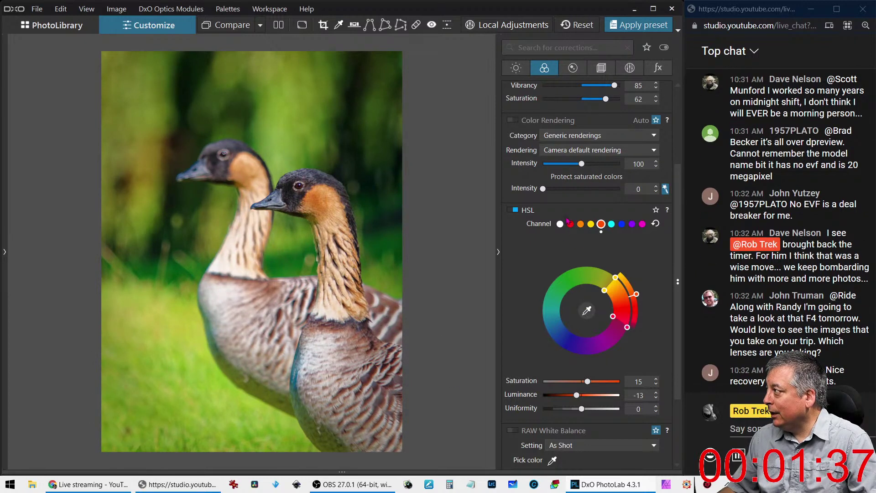
pyautogui.click(7, 312)
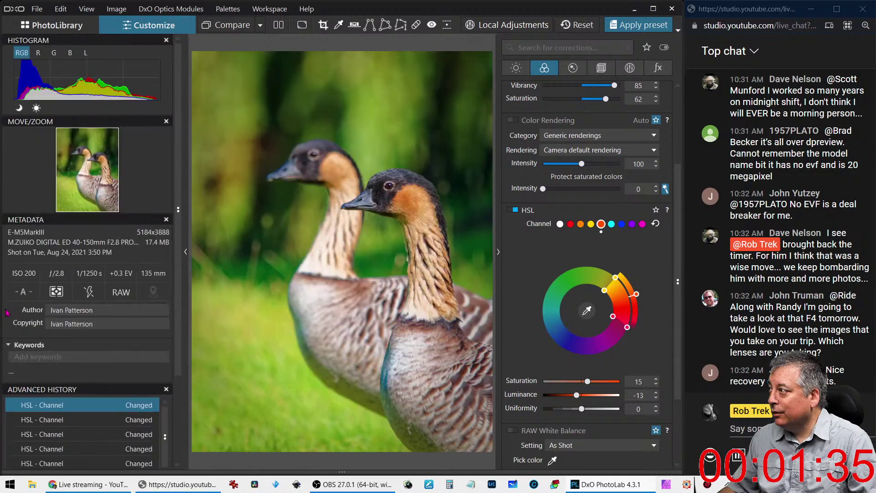
pyautogui.click(72, 465)
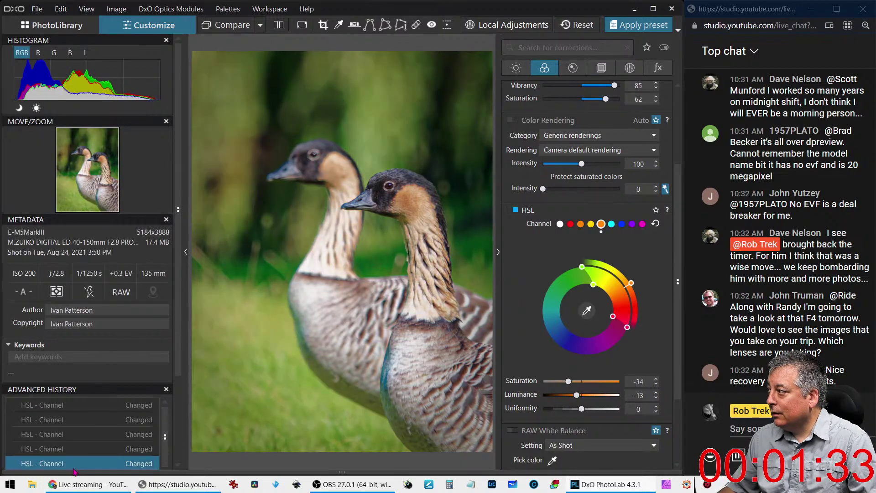
pyautogui.scroll(-2, 73, 470)
pyautogui.click(78, 443)
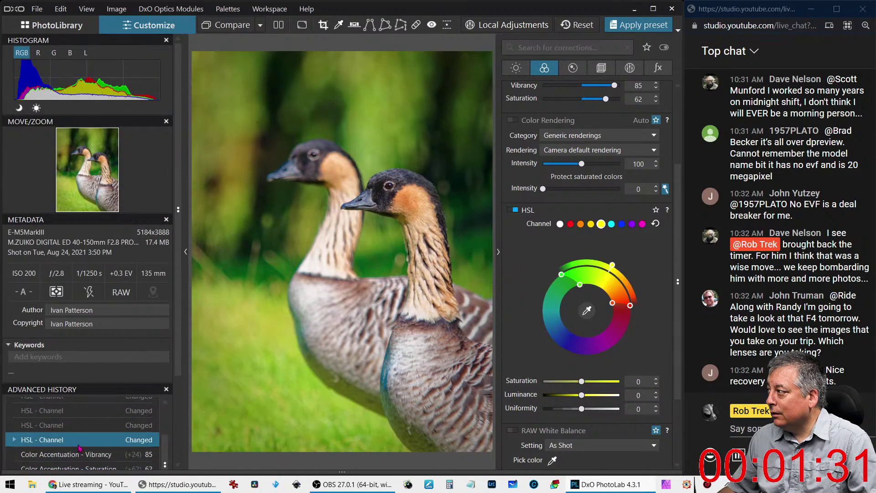
pyautogui.scroll(-2, 79, 447)
pyautogui.click(79, 432)
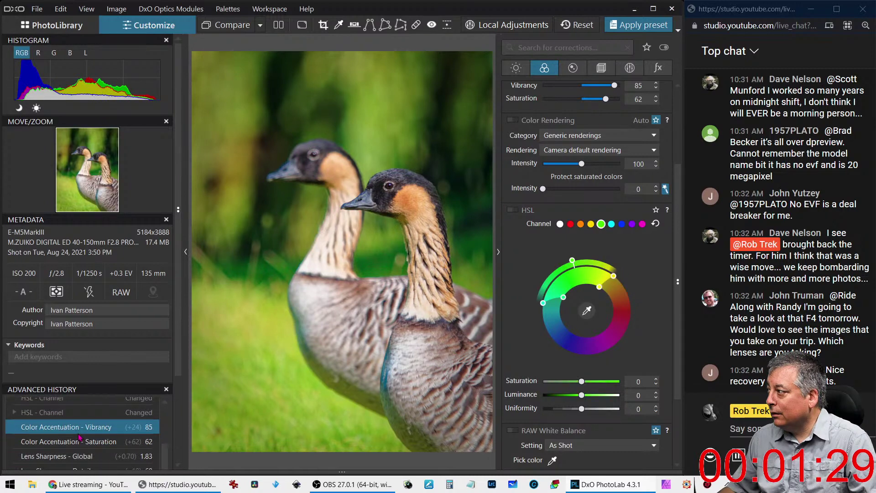
pyautogui.scroll(-2, 80, 438)
pyautogui.click(82, 449)
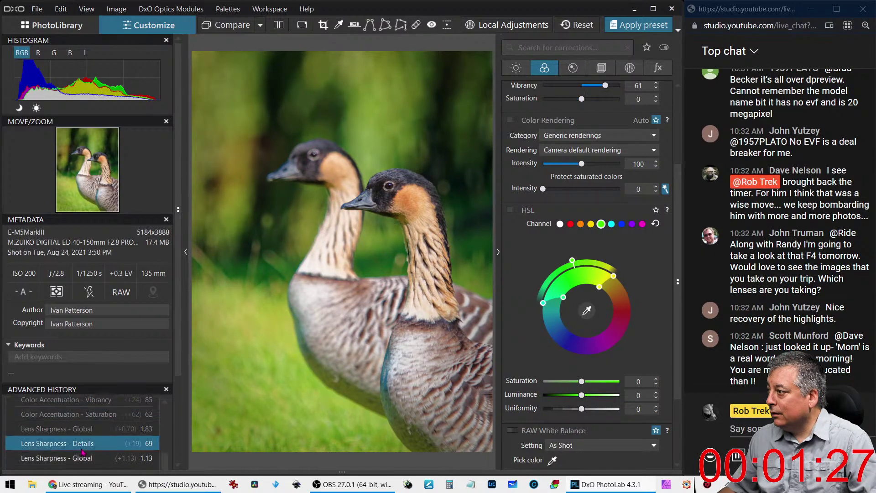
pyautogui.scroll(3, 84, 452)
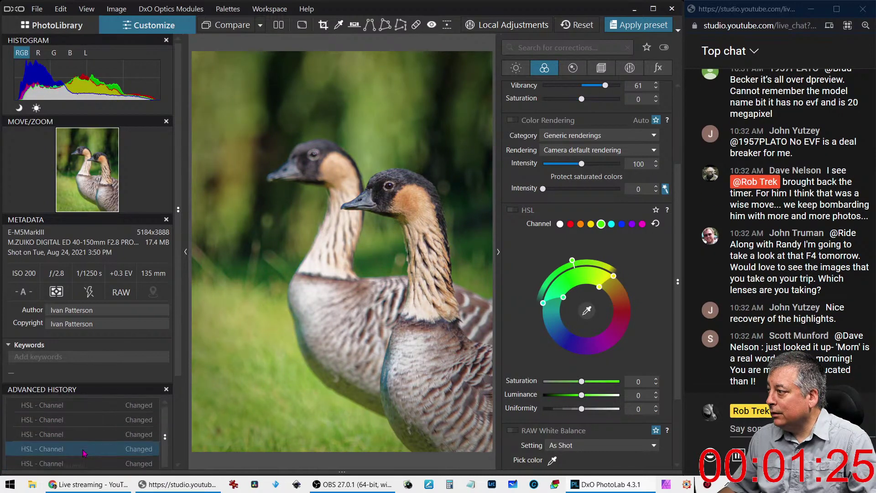
pyautogui.click(82, 405)
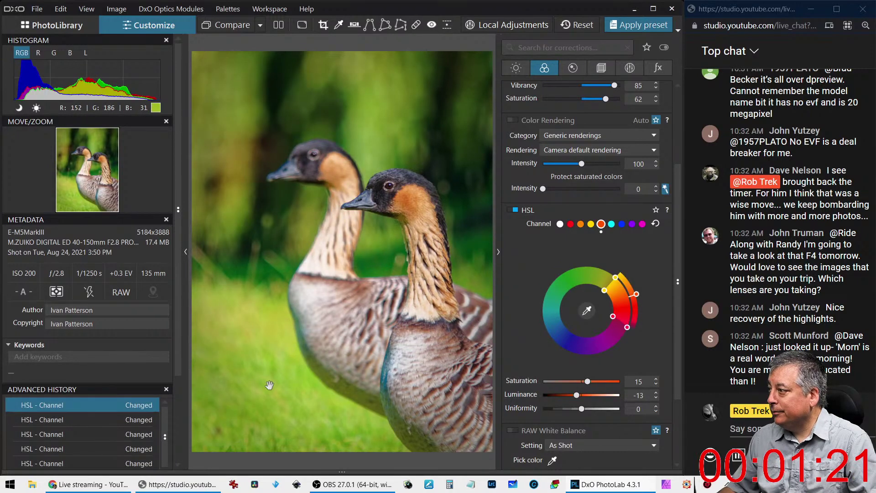
# Sample the blue fringe on the front goose's chest and set that HSL channel's saturation to -62 and luminance to 29
pyautogui.click(587, 311)
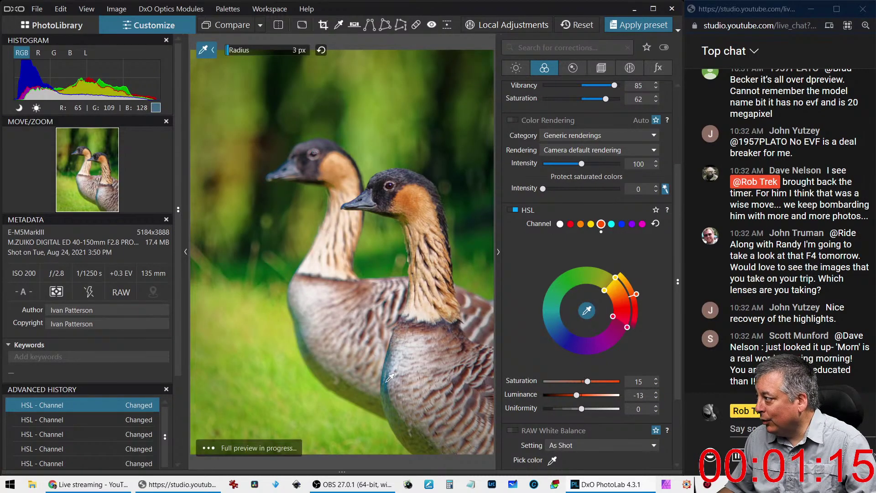
pyautogui.click(388, 380)
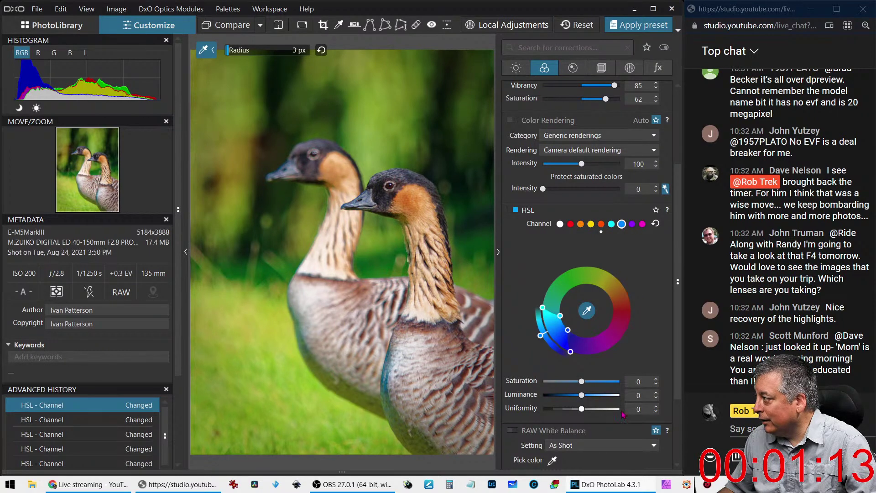
pyautogui.moveTo(582, 382); pyautogui.dragTo(595, 400)
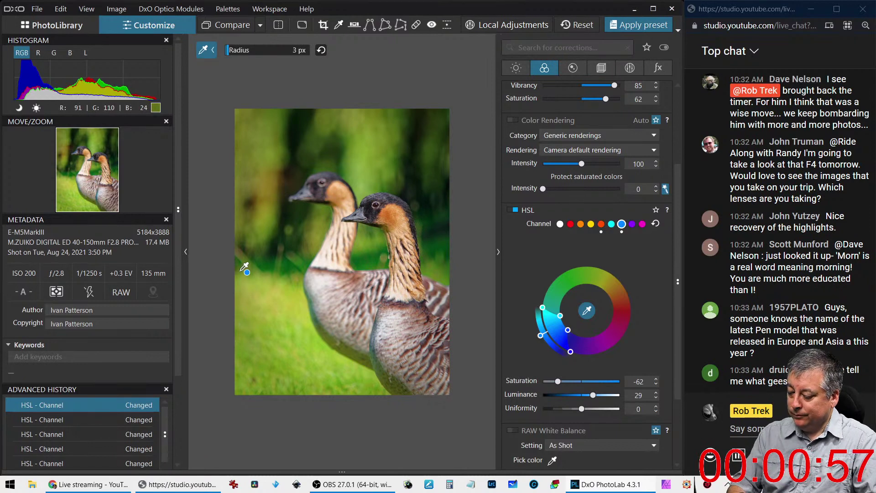
# Hide the side palettes and compare the edited geese photo side by side with the original
pyautogui.press('Tab')
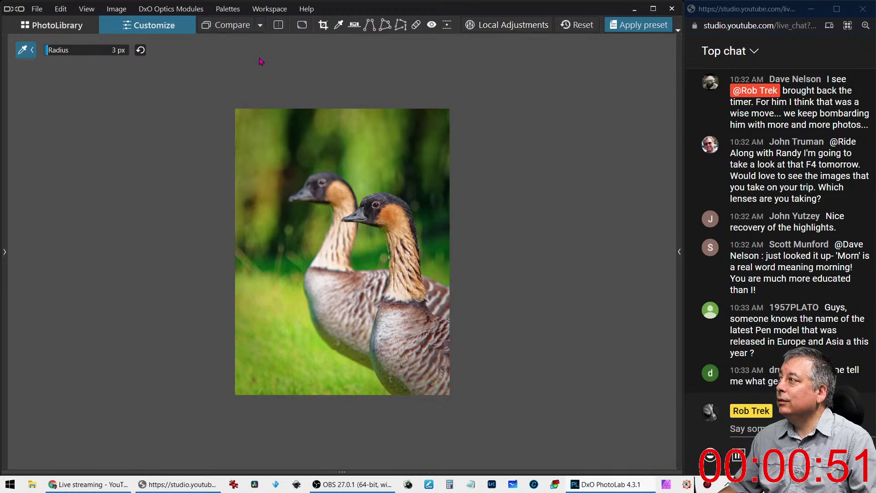
pyautogui.click(278, 24)
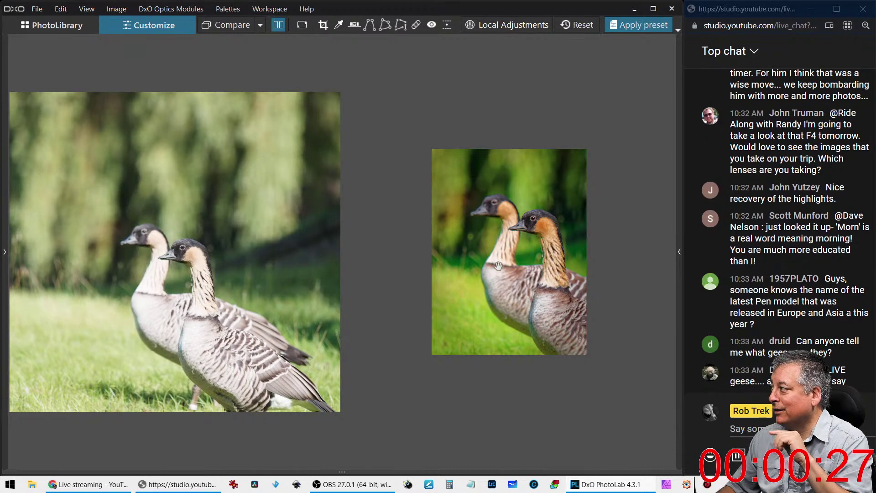
pyautogui.scroll(2, 511, 258)
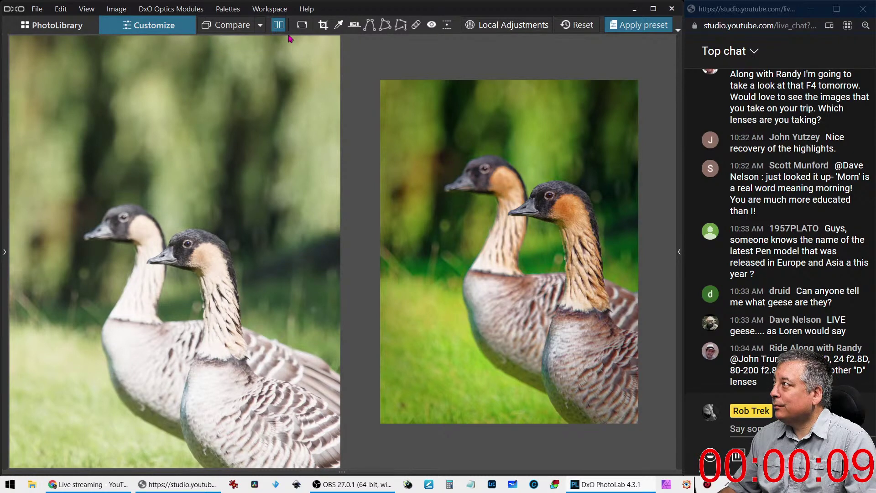
pyautogui.click(279, 25)
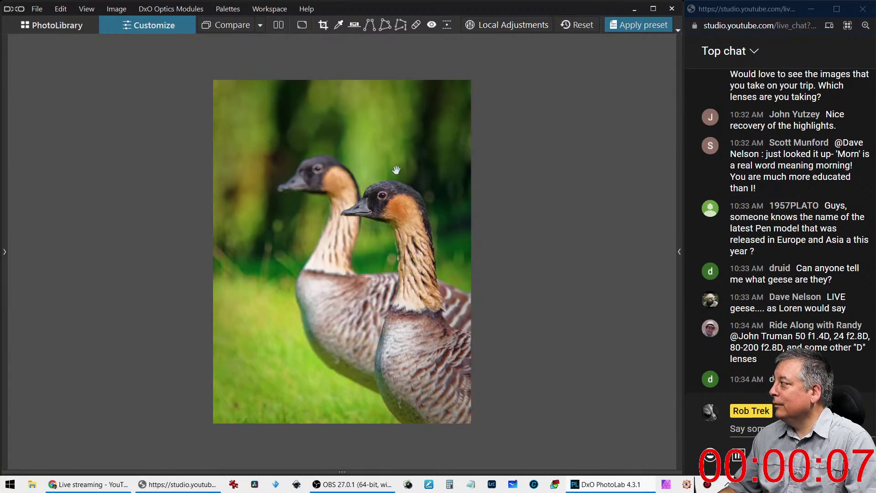
pyautogui.press('d')
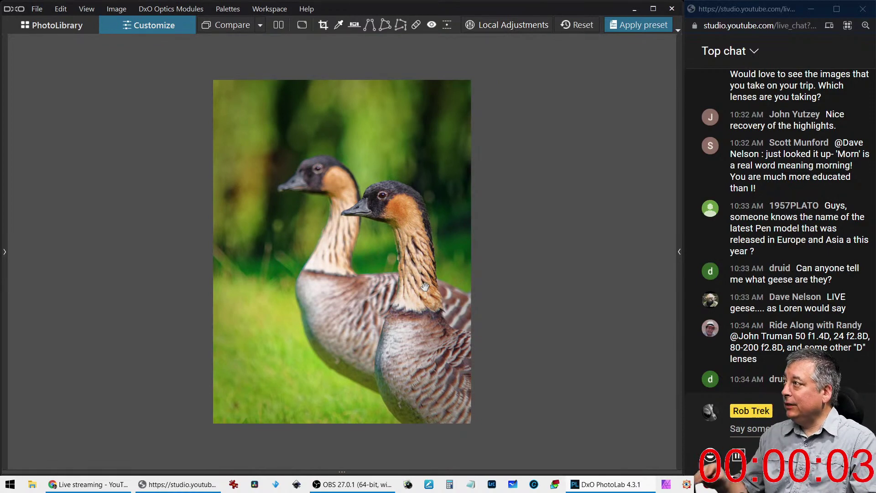
# Open the photo of the two bear-shaped honey bottles for editing and show the correction palettes
pyautogui.click(64, 26)
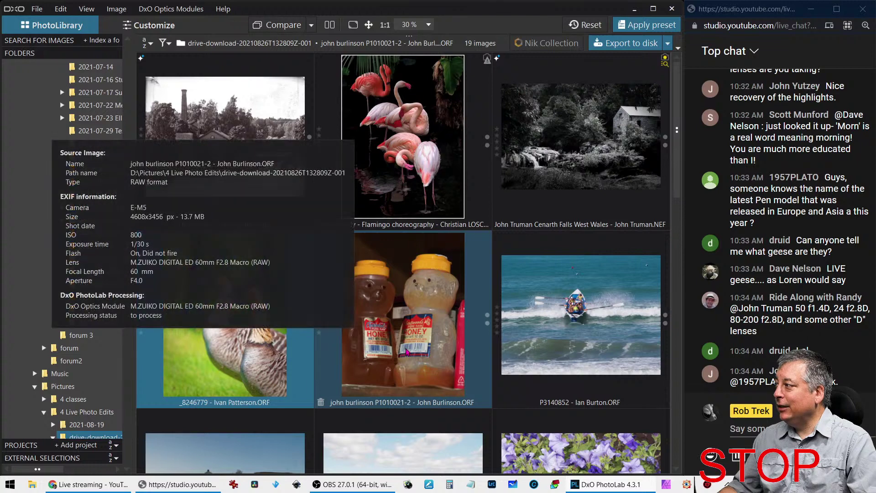
pyautogui.doubleClick(407, 351)
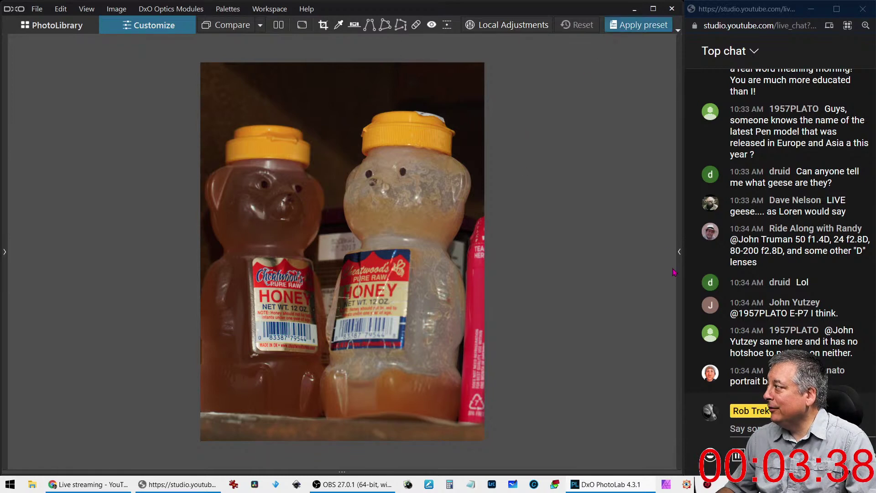
pyautogui.click(681, 252)
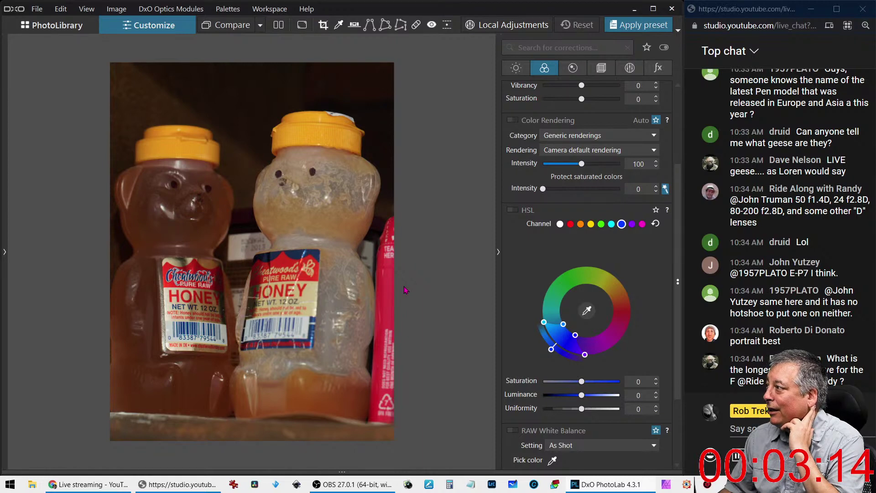
# Apply the Rob Auto preset from the general purpose presets to the honey bottles photo
pyautogui.click(648, 26)
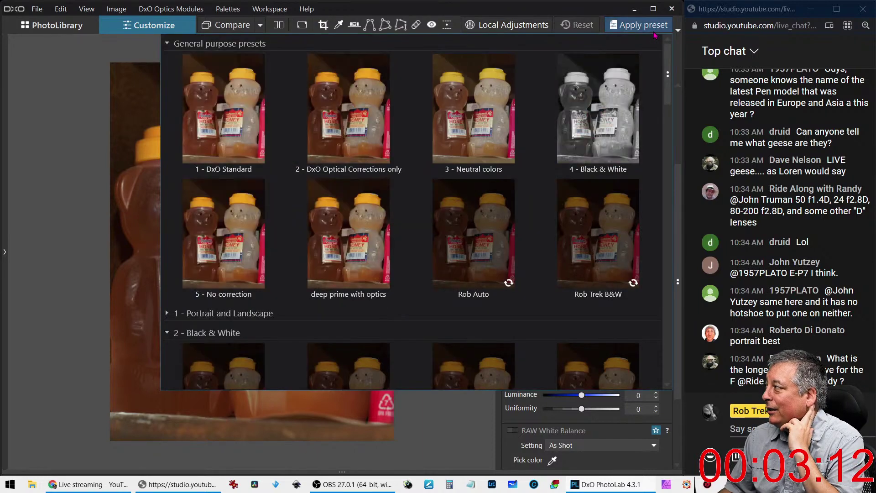
pyautogui.click(495, 233)
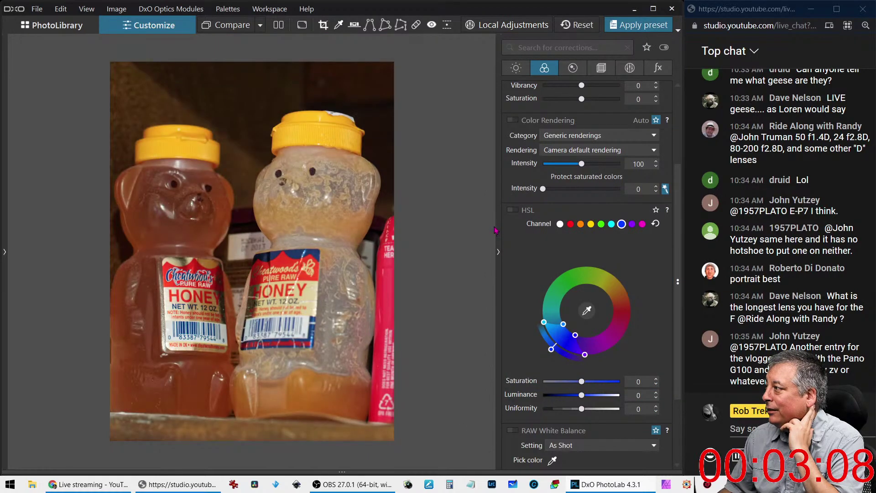
# Browse the preset groups and apply the Stenope preset from DxO FilmPack Designer - Black & White
pyautogui.click(639, 25)
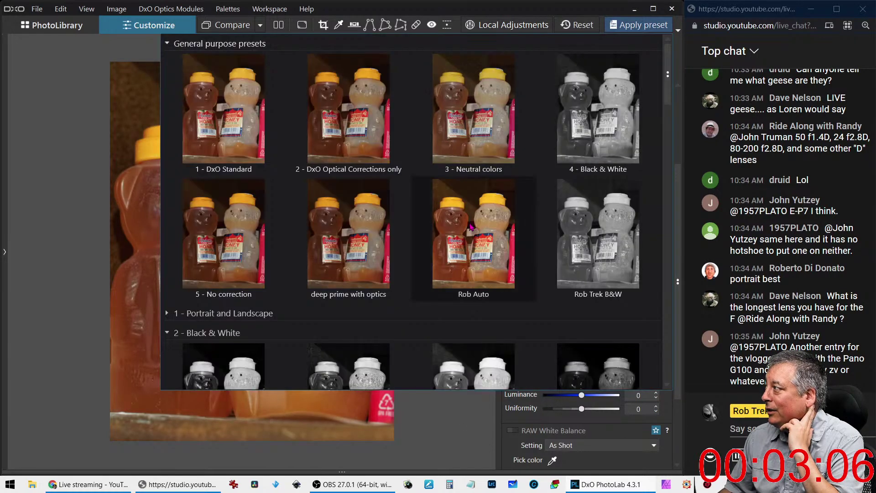
pyautogui.scroll(-2, 470, 228)
pyautogui.scroll(-4, 470, 228)
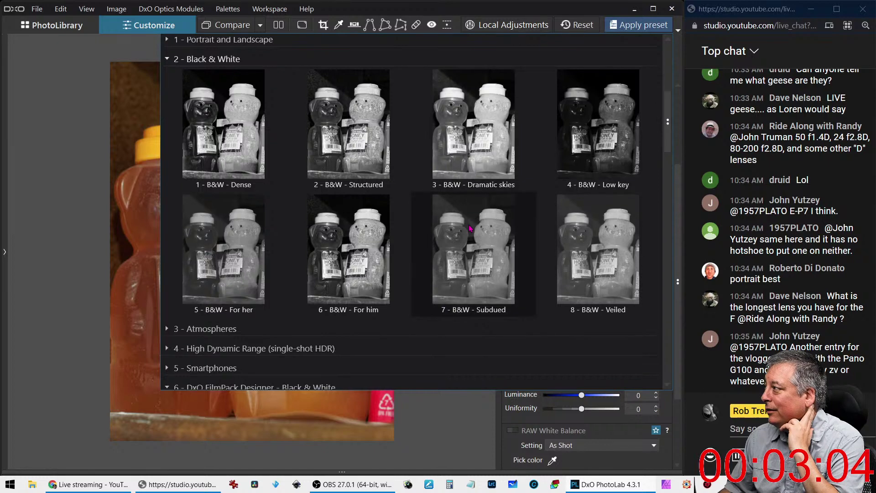
pyautogui.scroll(-5, 470, 228)
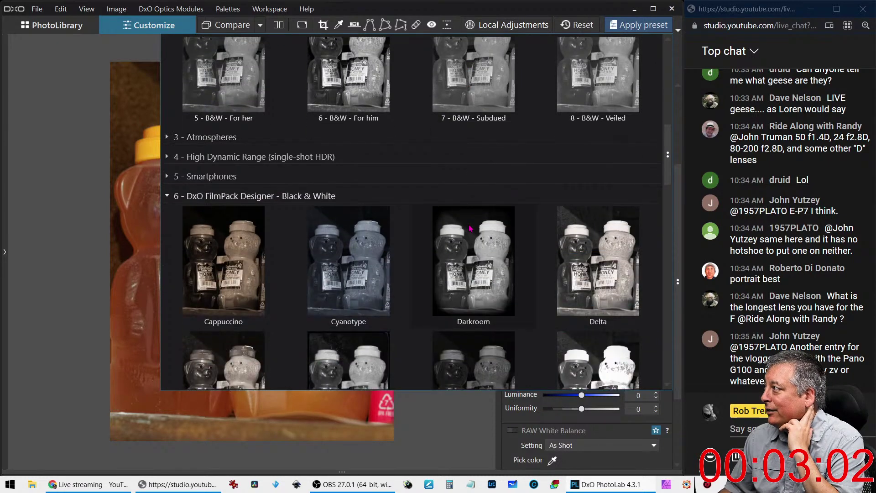
pyautogui.scroll(-5, 470, 228)
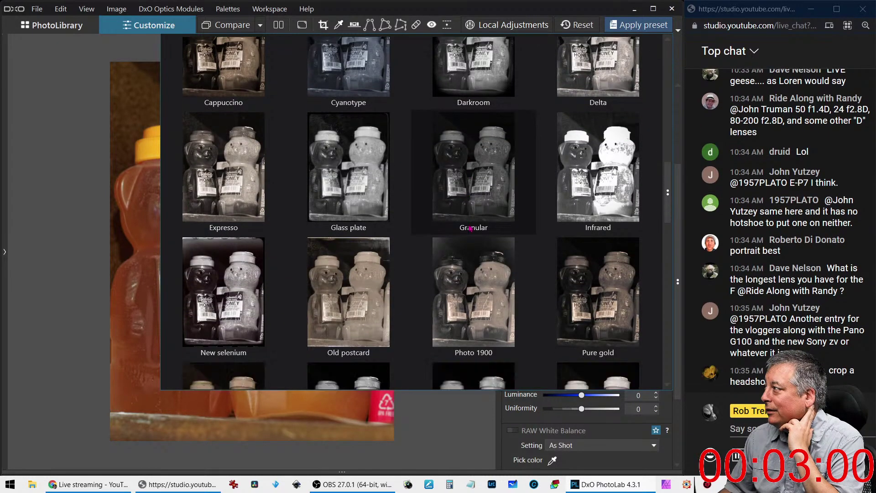
pyautogui.scroll(-5, 471, 228)
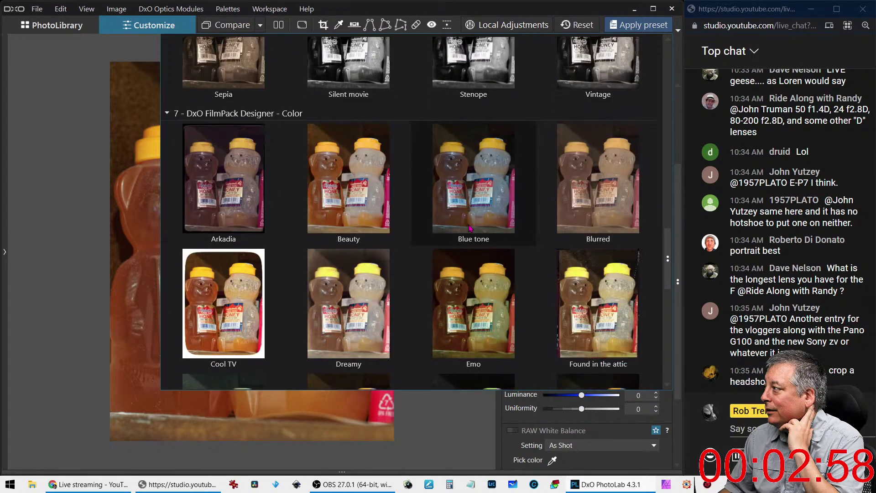
pyautogui.scroll(-2, 471, 229)
pyautogui.scroll(-1, 470, 228)
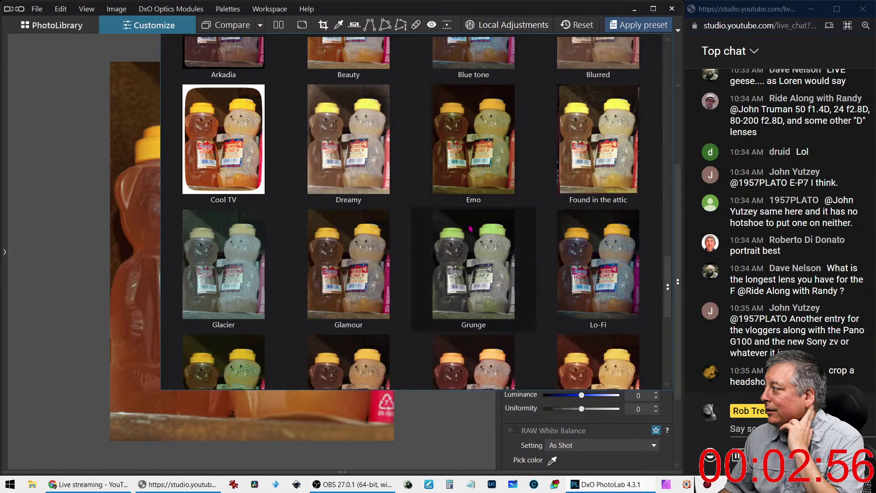
pyautogui.scroll(-1, 470, 229)
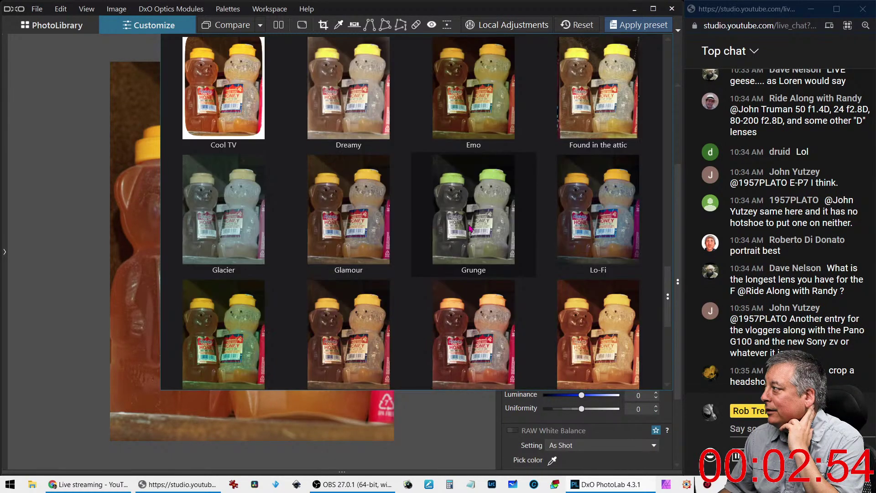
pyautogui.scroll(-3, 470, 228)
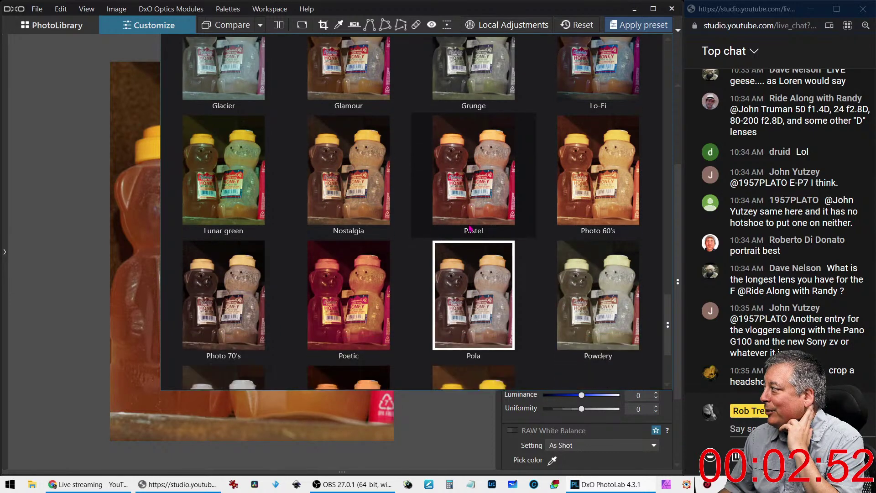
pyautogui.scroll(-1, 470, 228)
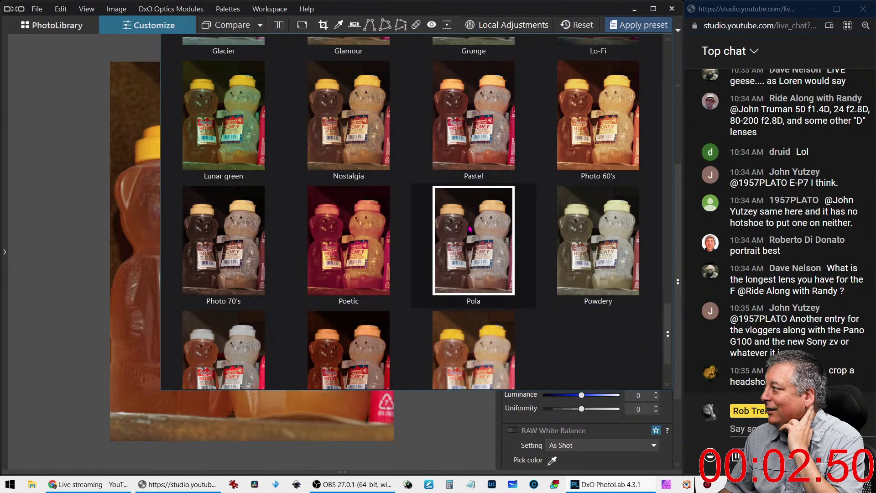
pyautogui.scroll(-6, 470, 229)
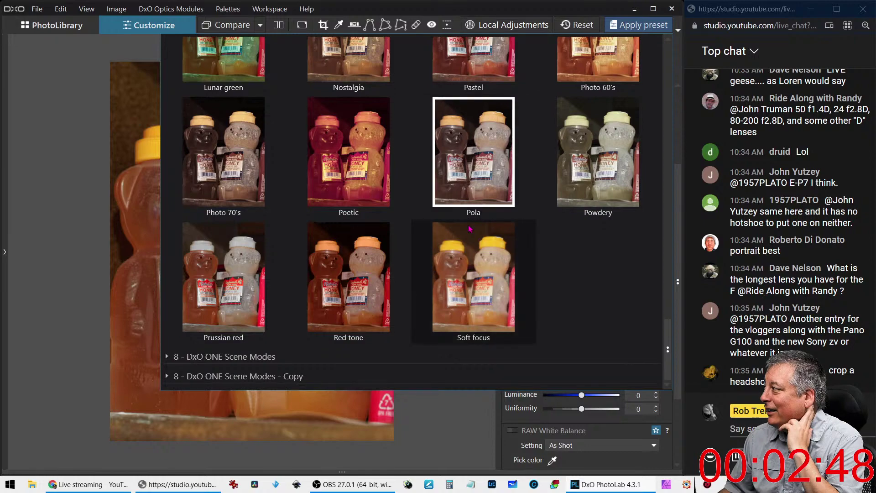
pyautogui.scroll(4, 471, 228)
pyautogui.scroll(-3, 470, 228)
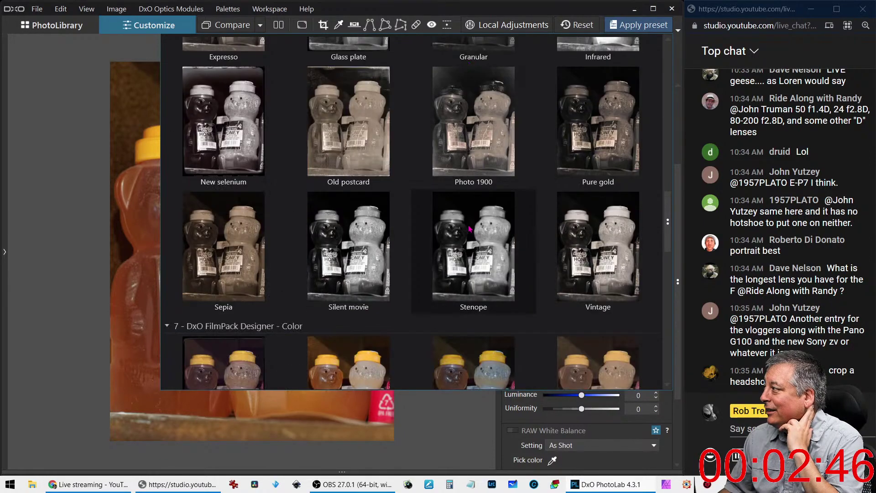
pyautogui.click(474, 244)
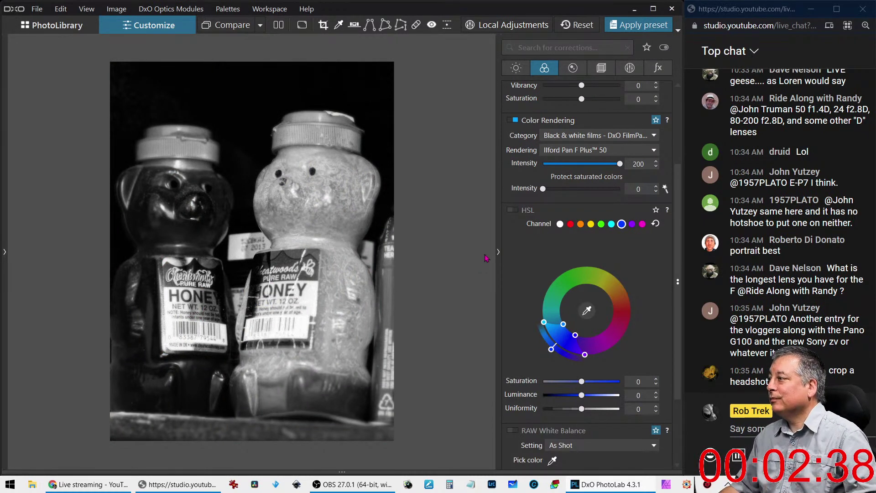
# Enable the Perspective and Horizon corrections and set the horizon to -4.35 to level the shelf under the bottles
pyautogui.click(601, 68)
pyautogui.click(515, 364)
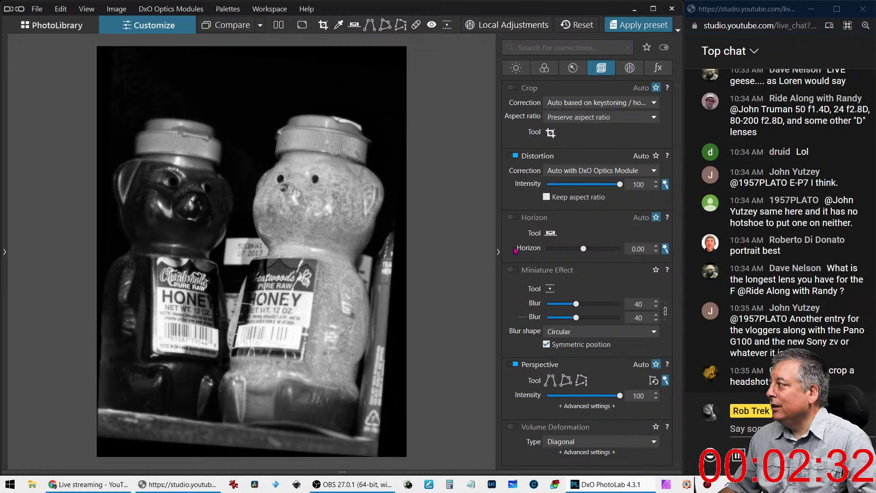
pyautogui.click(514, 219)
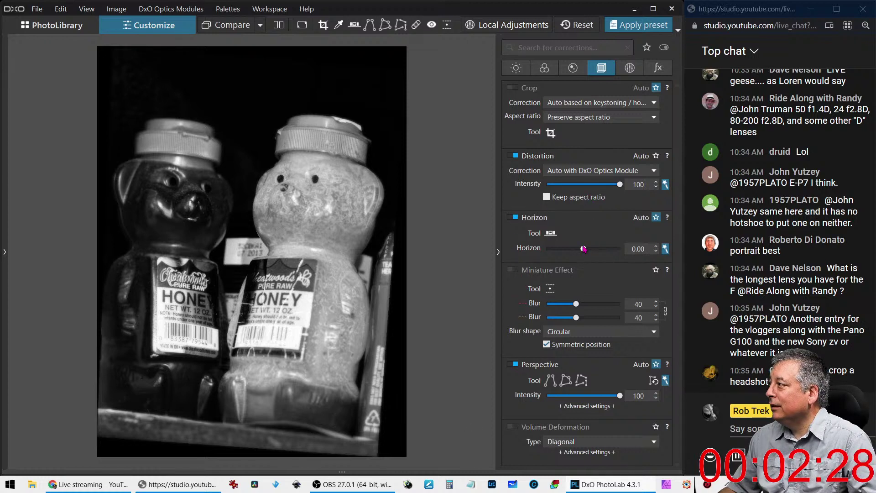
pyautogui.moveTo(585, 249); pyautogui.dragTo(563, 252)
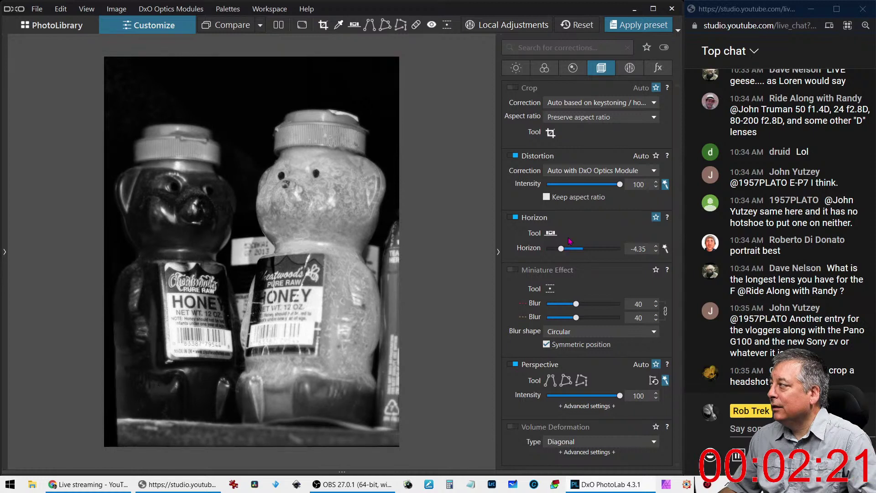
# Crop the photo tightly around the two bottles to about 3002 x 4003 px, preserving the aspect ratio
pyautogui.click(515, 89)
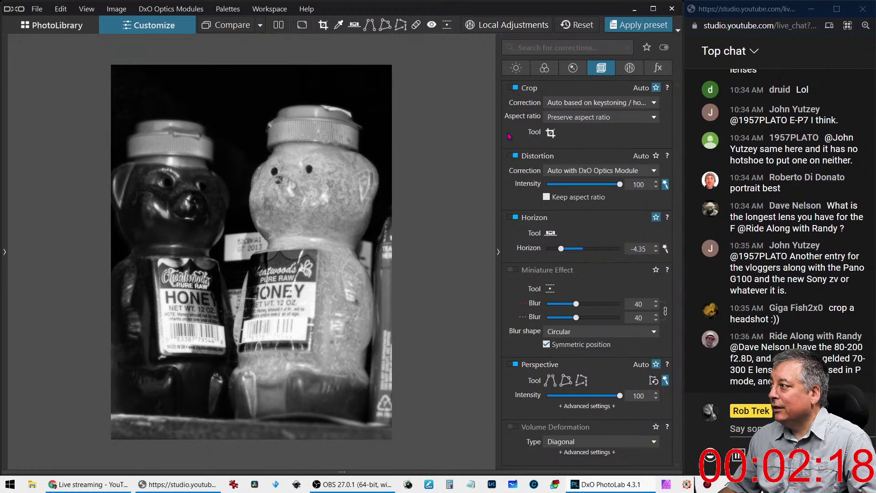
pyautogui.click(551, 132)
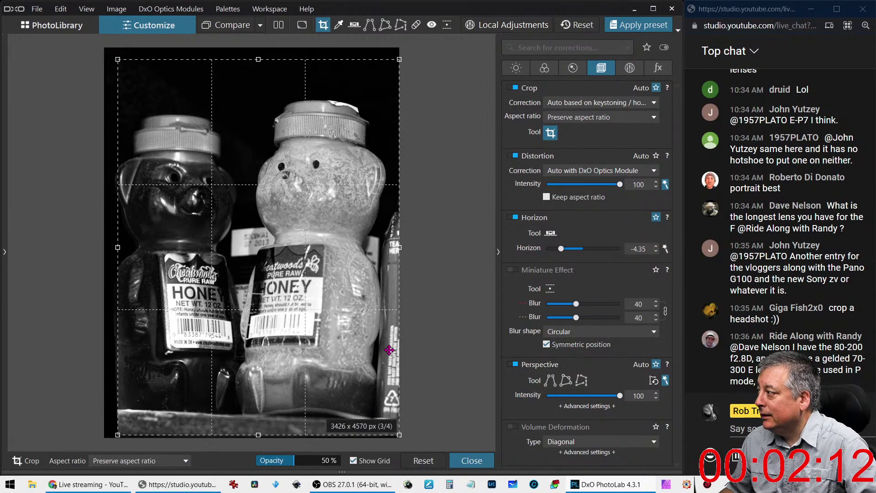
pyautogui.moveTo(399, 435); pyautogui.dragTo(351, 386)
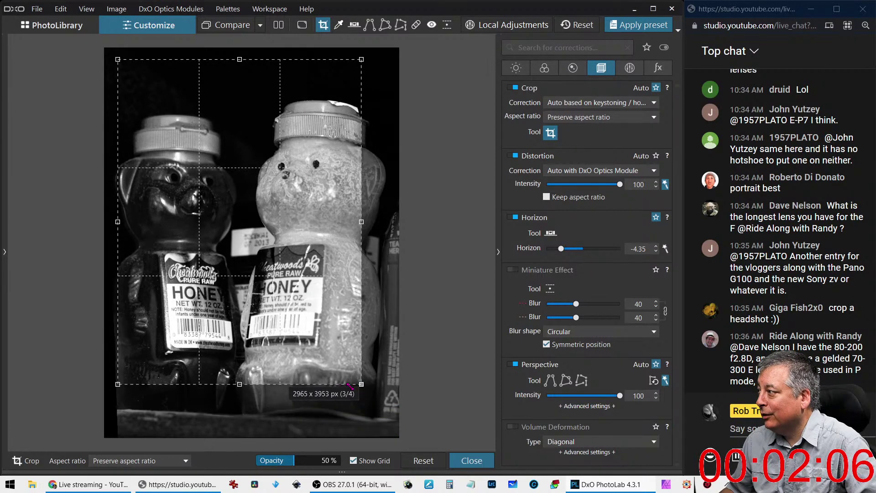
pyautogui.moveTo(310, 325); pyautogui.dragTo(312, 349)
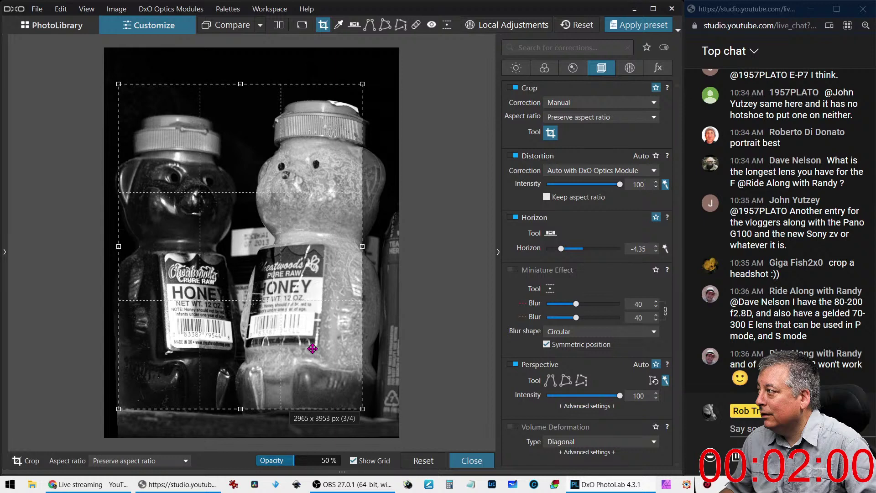
pyautogui.moveTo(312, 349); pyautogui.dragTo(311, 366)
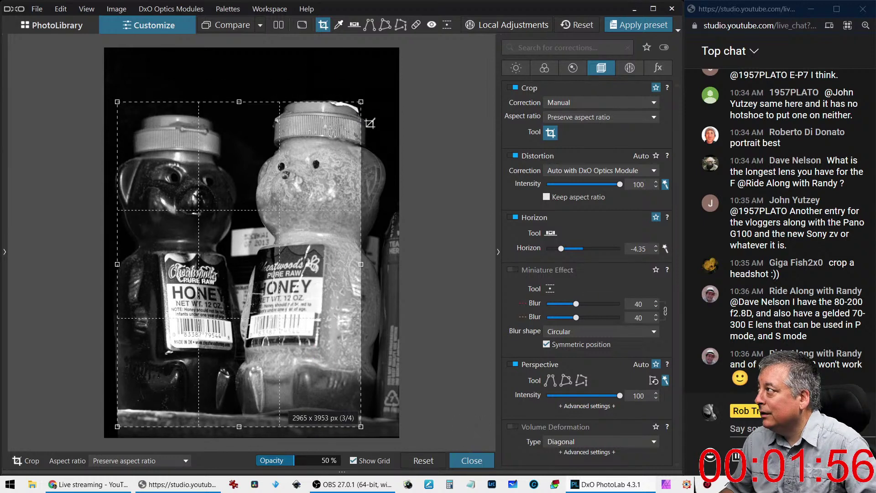
pyautogui.moveTo(361, 100); pyautogui.dragTo(365, 97)
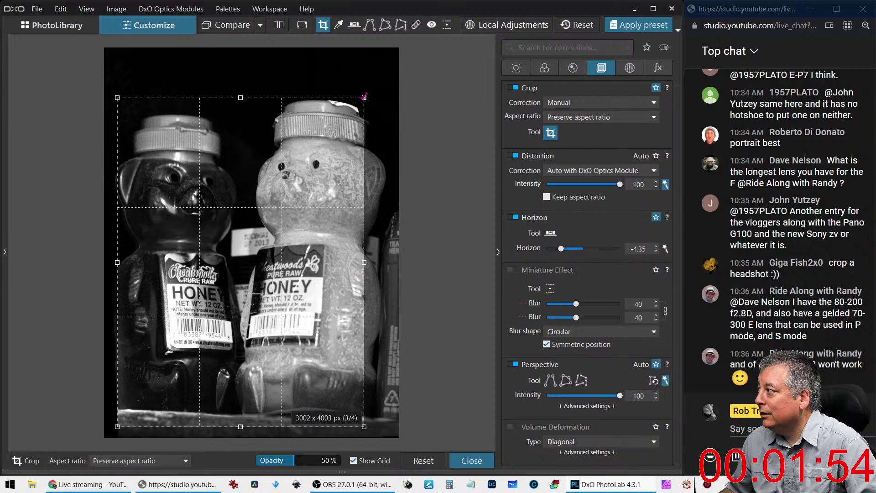
pyautogui.press('Return')
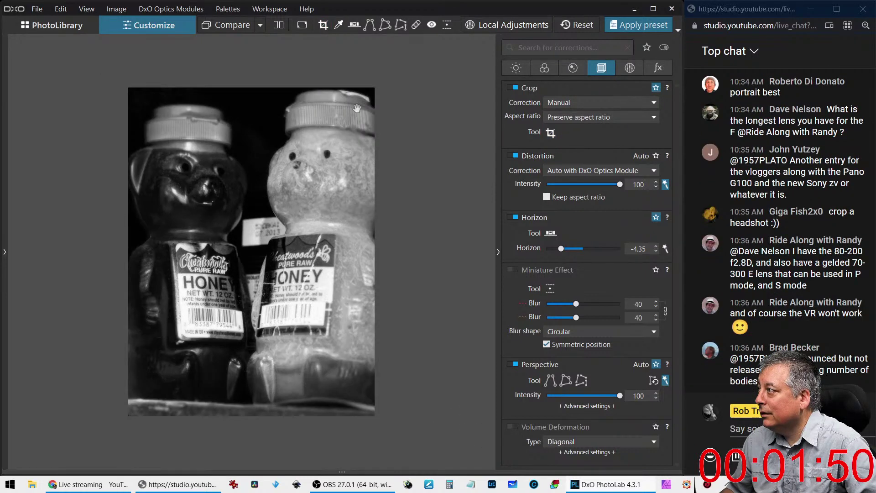
# Inspect the cropped bottles up close, then set Microcontrast to 63 and Fine contrast to 15
pyautogui.scroll(2, 223, 223)
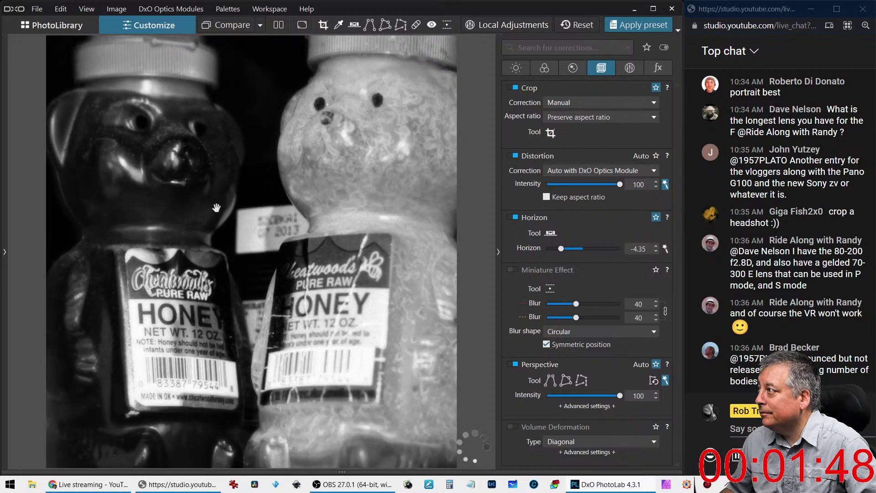
pyautogui.scroll(-1, 219, 206)
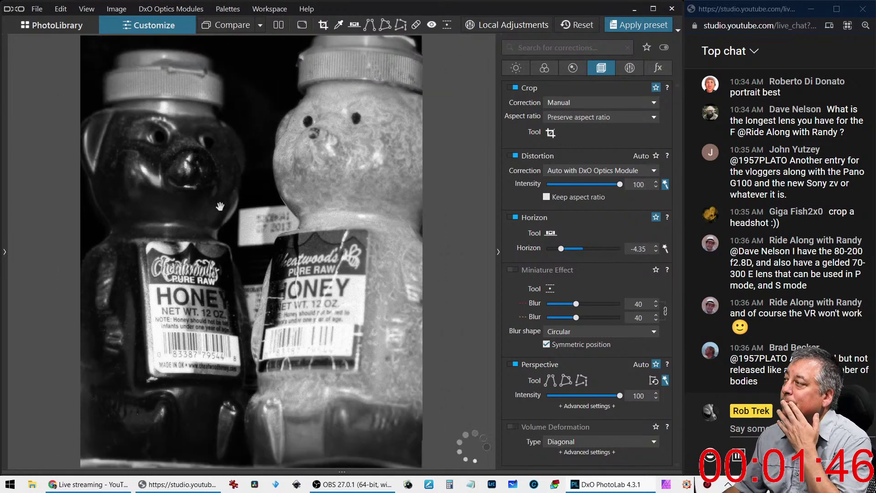
pyautogui.scroll(-1, 220, 206)
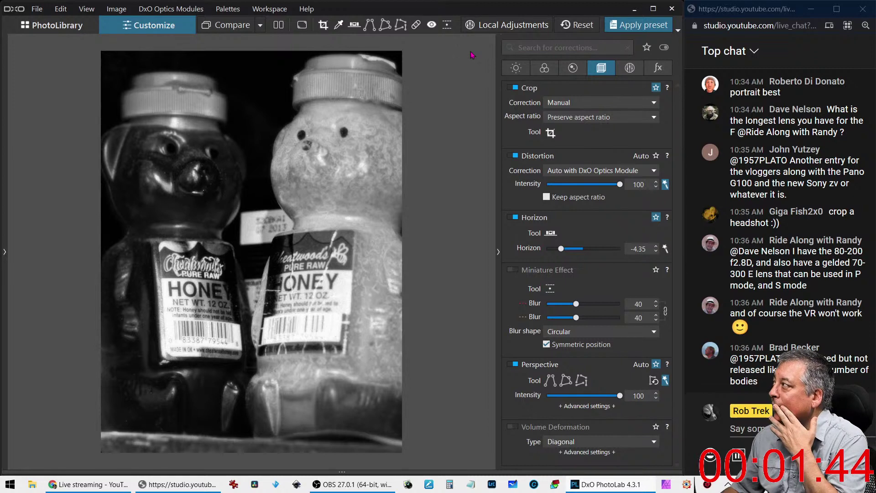
pyautogui.click(518, 66)
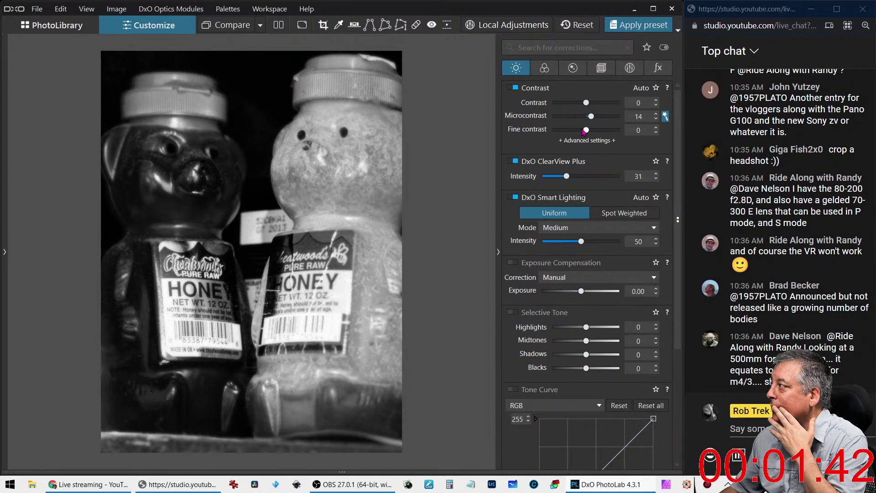
pyautogui.moveTo(593, 120); pyautogui.dragTo(609, 119)
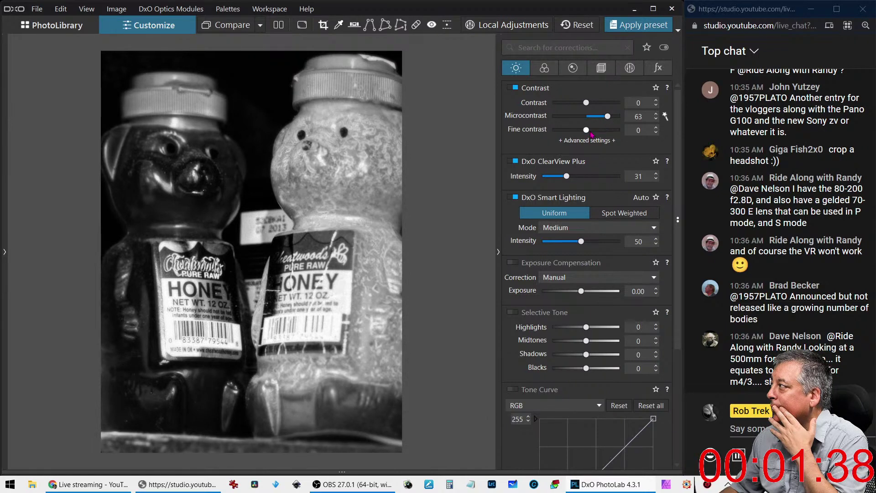
pyautogui.moveTo(588, 130); pyautogui.dragTo(592, 130)
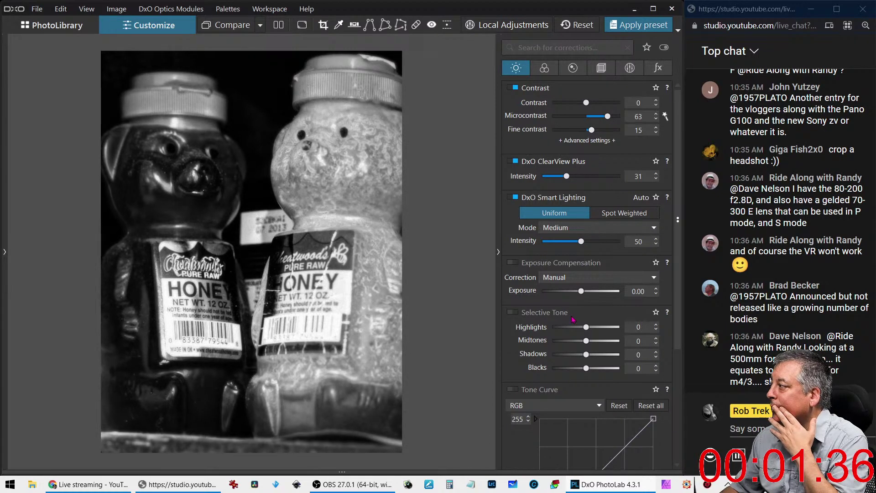
# Enable Style - Toning with simple toning and the B&W style
pyautogui.click(544, 67)
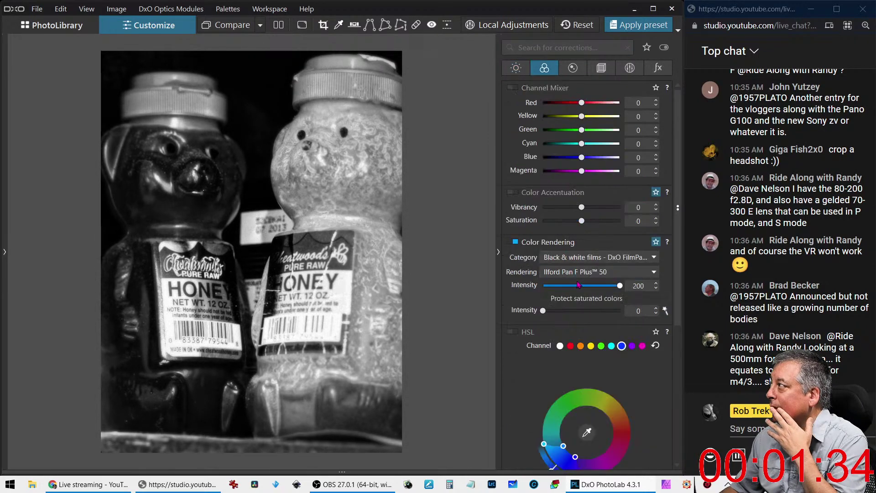
pyautogui.scroll(-5, 578, 293)
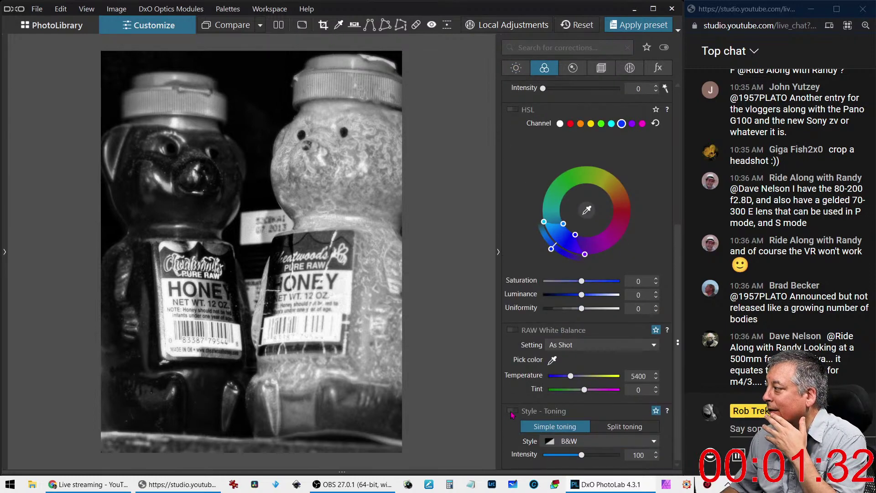
pyautogui.click(512, 413)
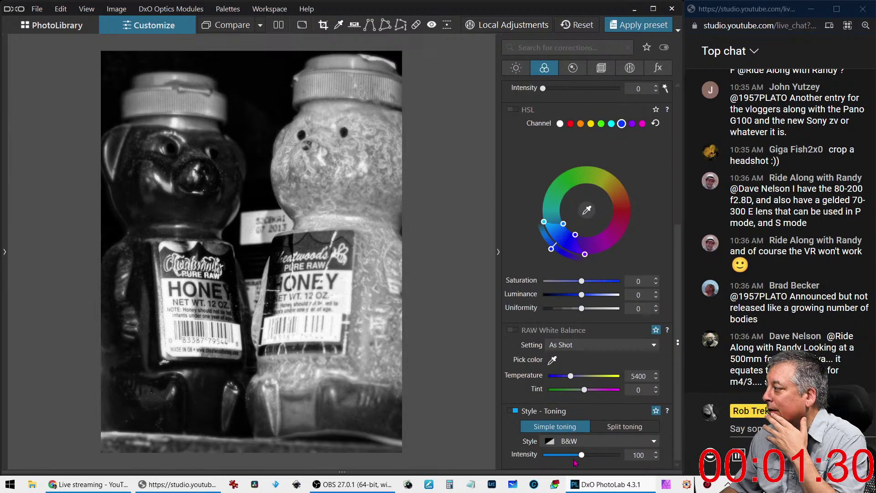
# Try the Generic renderings category with camera default rendering in Color Rendering, and undo it
pyautogui.scroll(4, 579, 178)
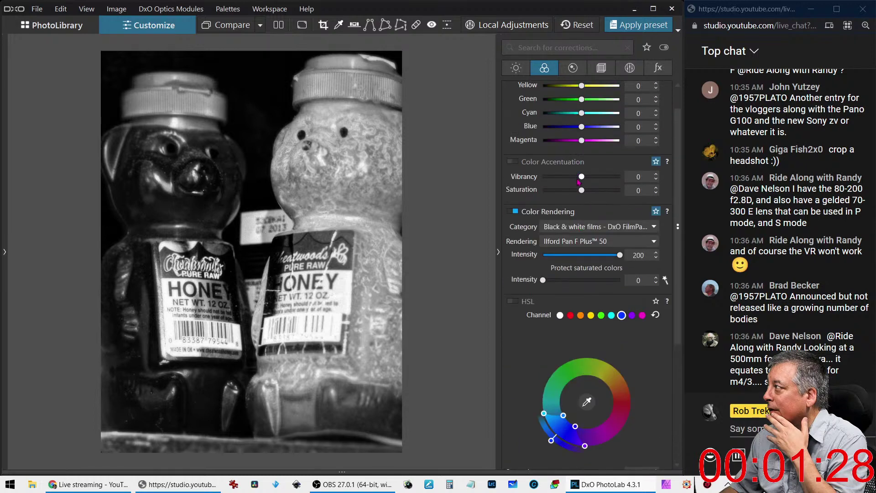
pyautogui.click(579, 226)
pyautogui.click(581, 230)
pyautogui.click(578, 234)
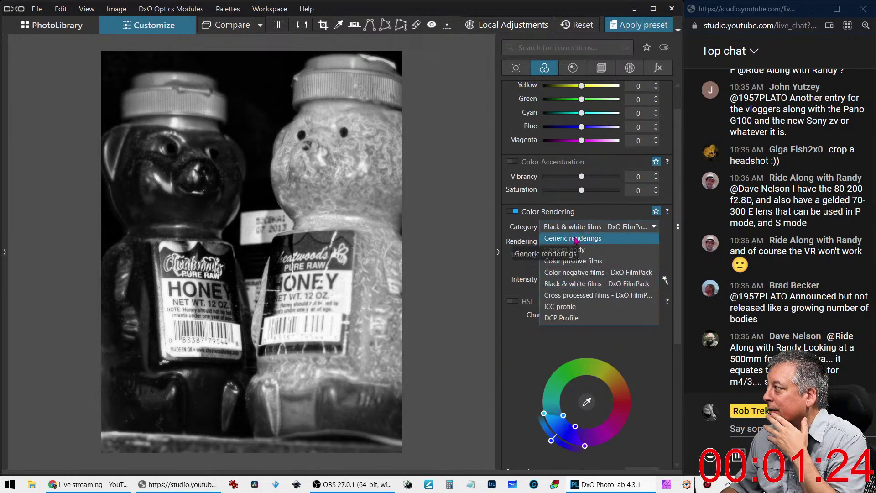
pyautogui.click(571, 249)
pyautogui.scroll(-5, 555, 296)
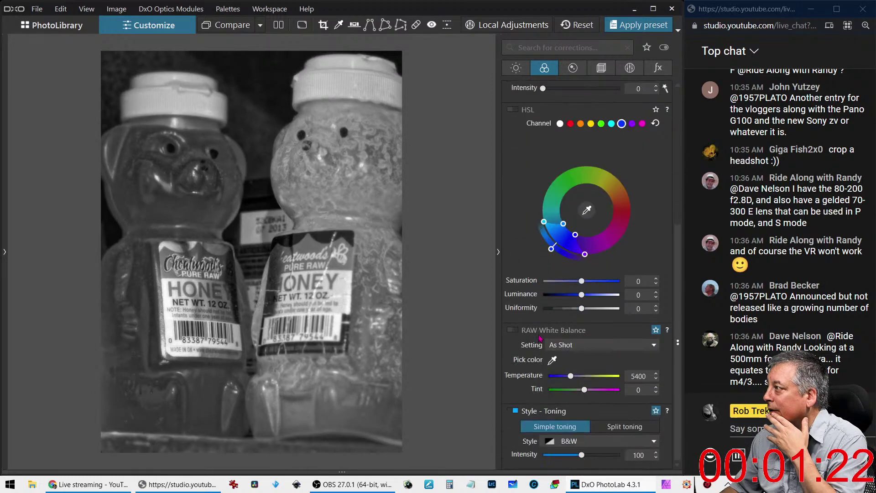
pyautogui.scroll(4, 540, 336)
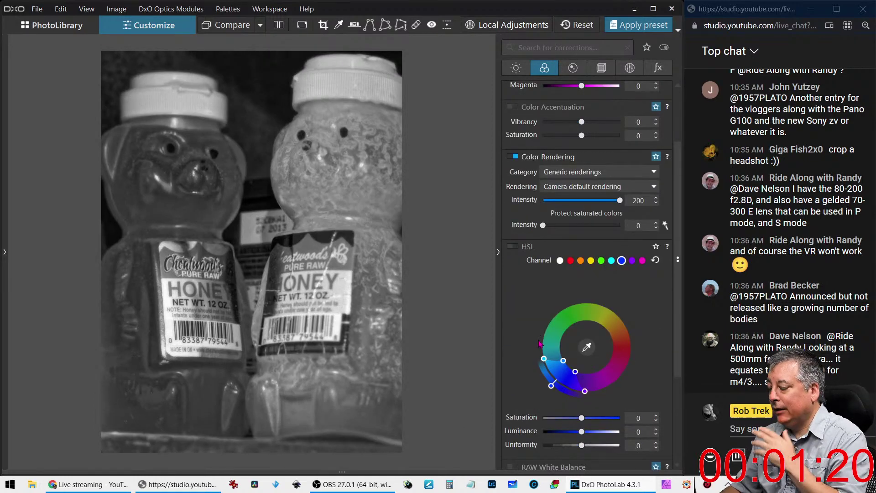
pyautogui.hotkey('ctrl', 'z')
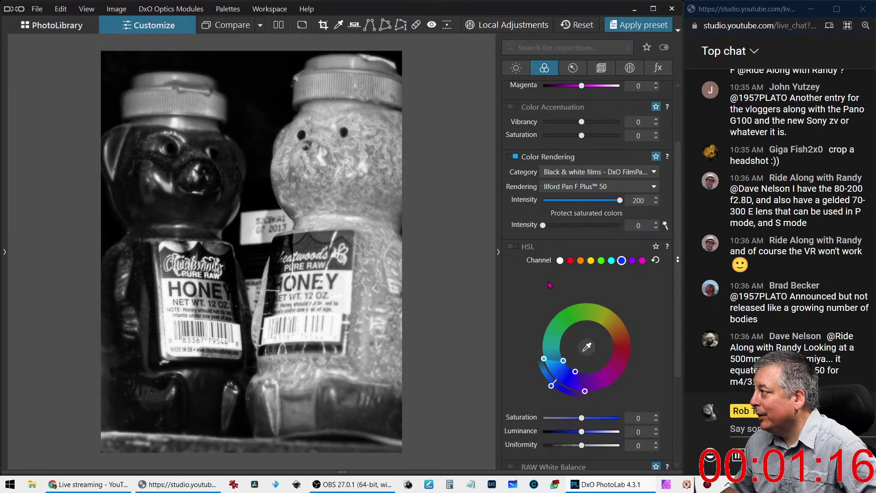
# Set the B&W toning intensity to 139 and switch off Color Rendering to judge the toning alone
pyautogui.scroll(-4, 537, 323)
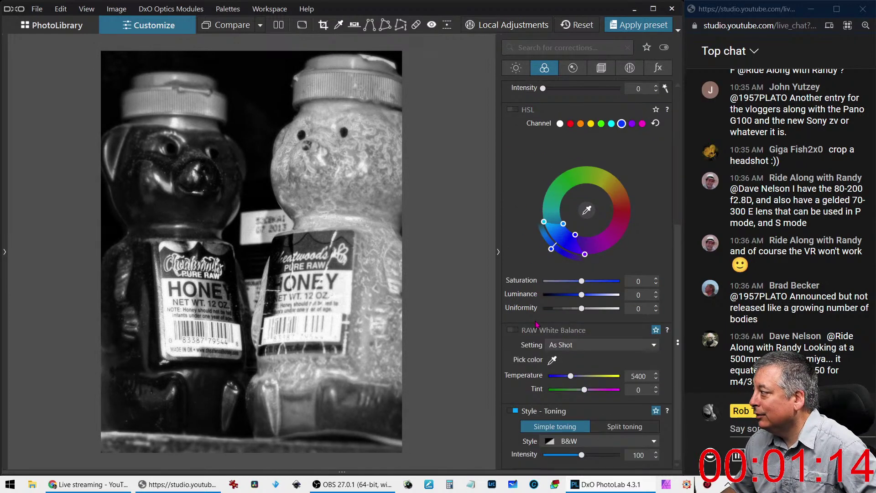
pyautogui.moveTo(582, 455)
pyautogui.mouseDown()
pyautogui.moveTo(565, 455)
pyautogui.moveTo(598, 457)
pyautogui.mouseUp()
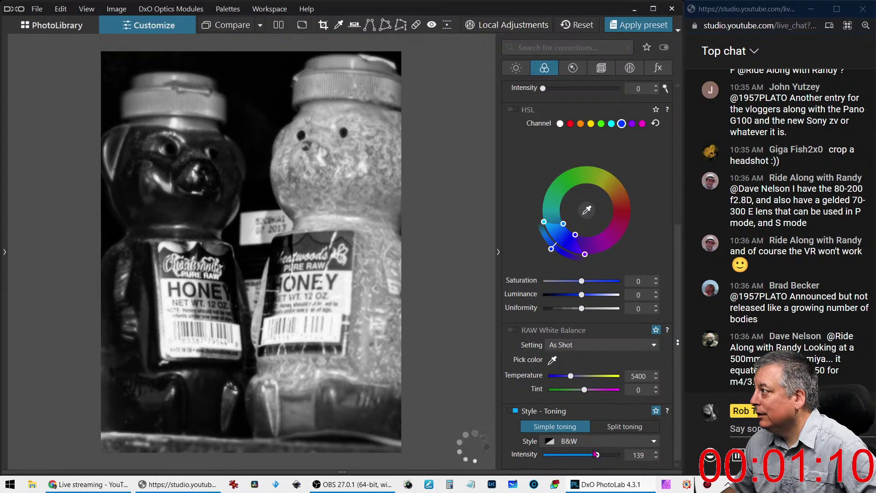
pyautogui.scroll(3, 532, 202)
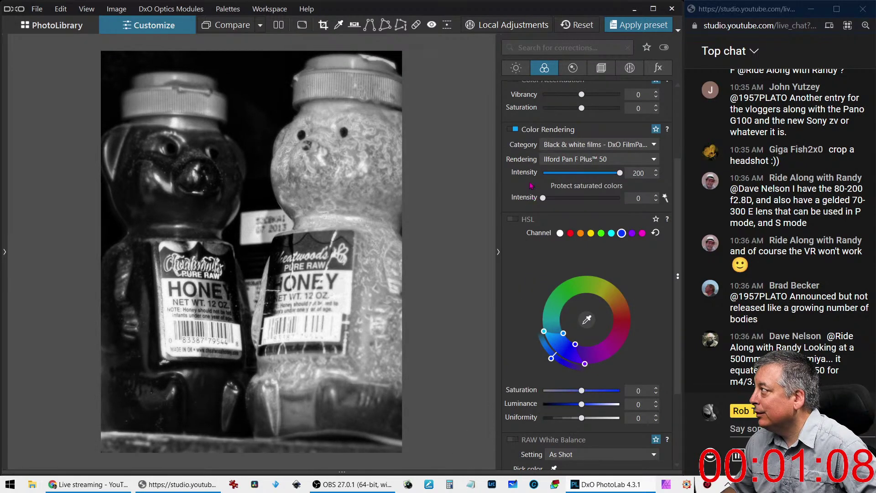
pyautogui.click(515, 130)
pyautogui.scroll(-3, 524, 294)
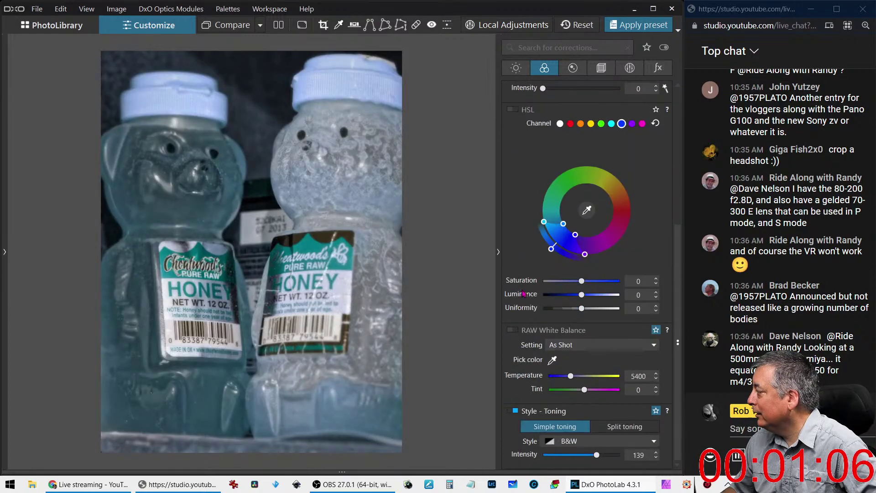
# Set the Color Rendering category to Generic renderings
pyautogui.scroll(6, 524, 294)
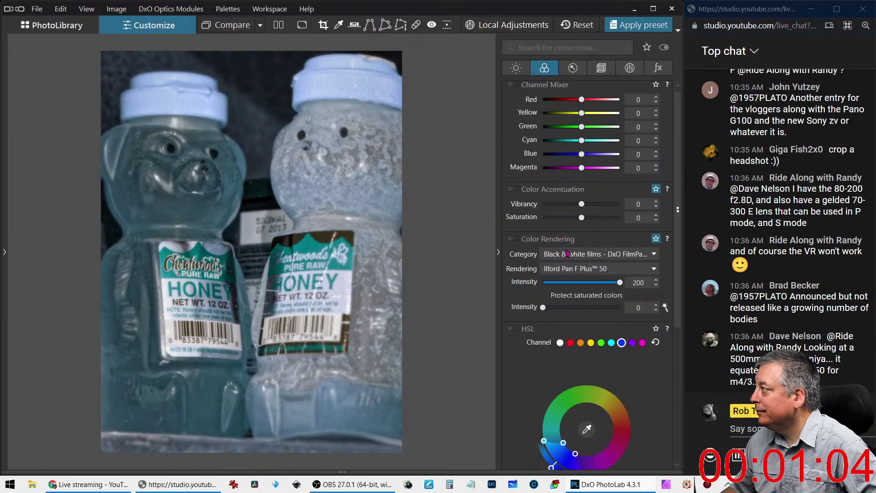
pyautogui.click(568, 254)
pyautogui.click(570, 257)
pyautogui.click(569, 256)
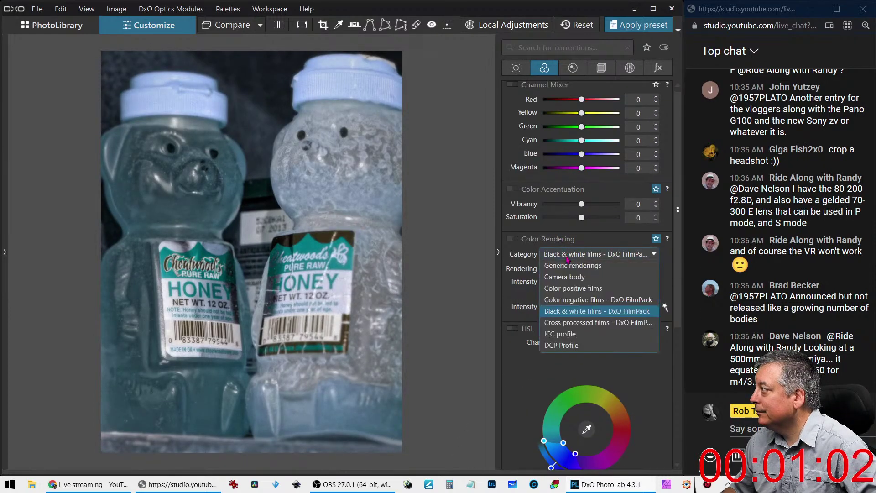
pyautogui.click(571, 265)
# Try a B&W toning intensity of 44, and restore the Ilford Pan F Plus 50 black-and-white film rendering
pyautogui.scroll(-4, 545, 336)
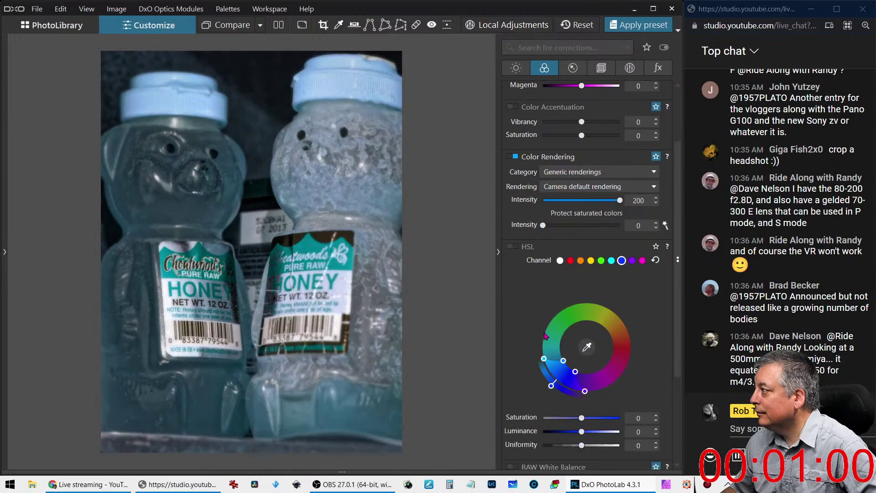
pyautogui.scroll(-3, 546, 336)
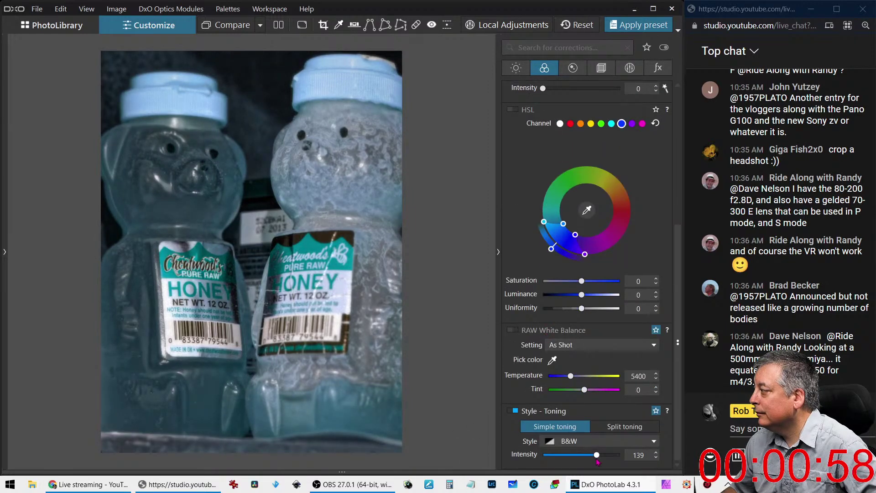
pyautogui.moveTo(597, 454); pyautogui.dragTo(562, 458)
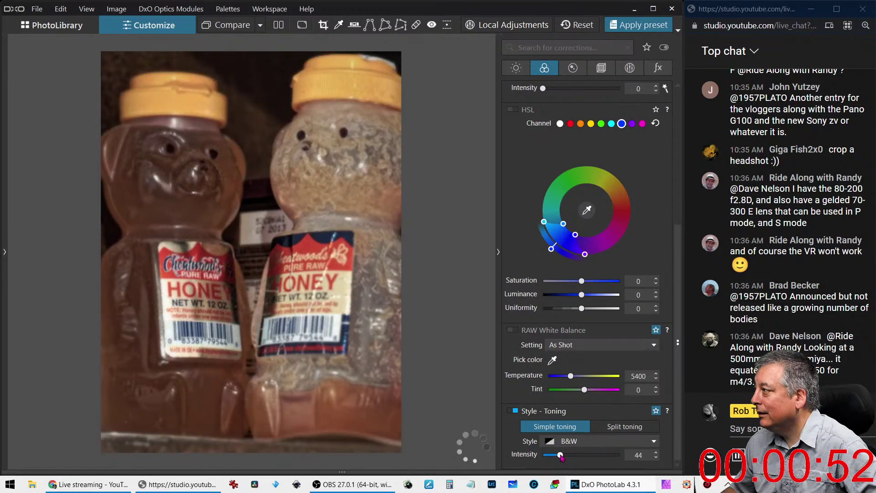
pyautogui.doubleClick(562, 458)
pyautogui.scroll(5, 556, 296)
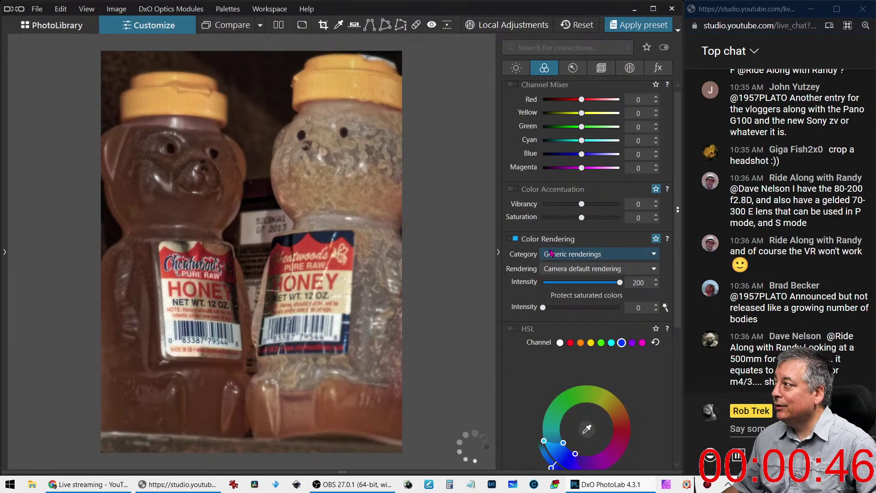
pyautogui.scroll(-1, 551, 252)
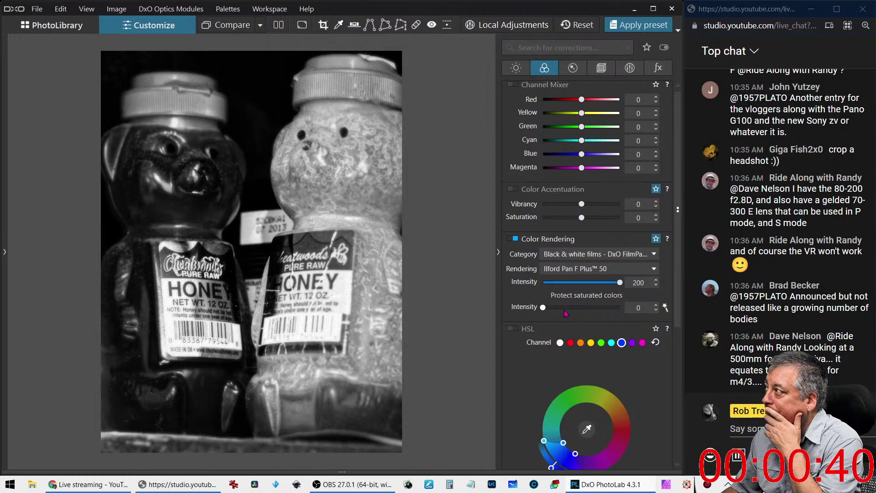
# Increase Lens Sharpness to 0.99 for Global and 69 for Details
pyautogui.click(576, 71)
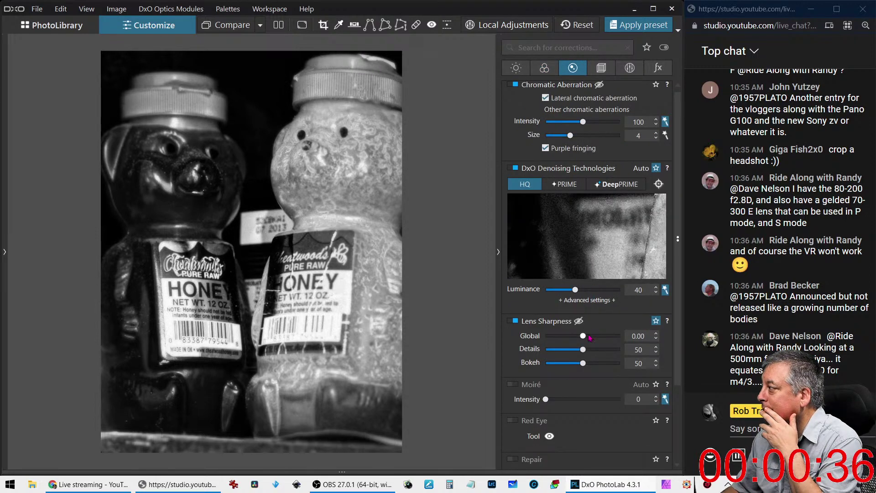
pyautogui.click(595, 336)
pyautogui.click(597, 349)
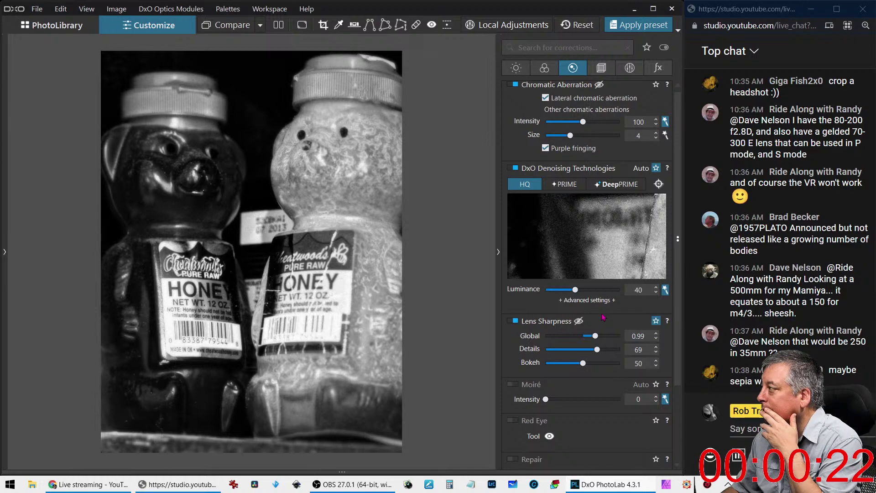
pyautogui.scroll(1, 547, 307)
pyautogui.scroll(-3, 547, 306)
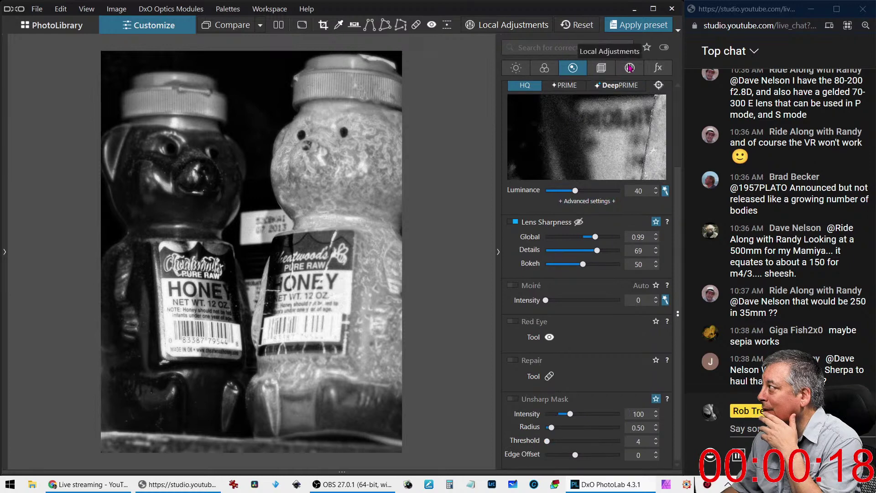
# Apply the Brown - DxO FilmPack filter to the photo
pyautogui.click(659, 67)
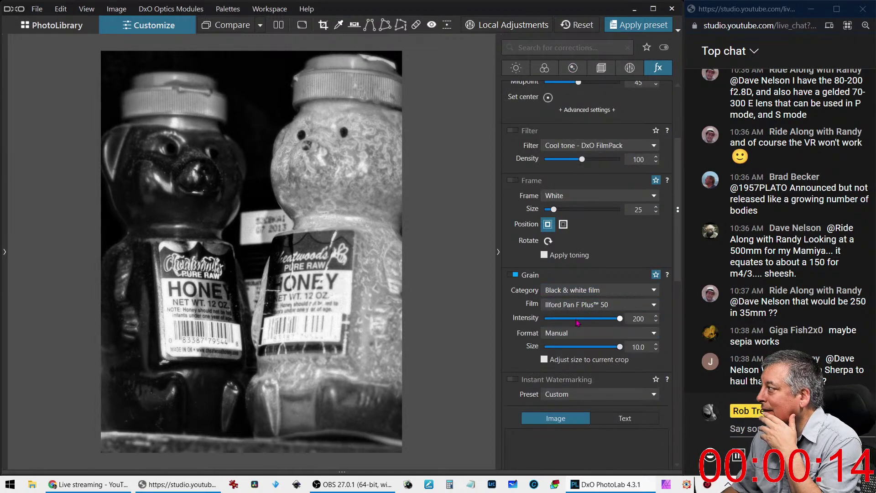
pyautogui.click(600, 146)
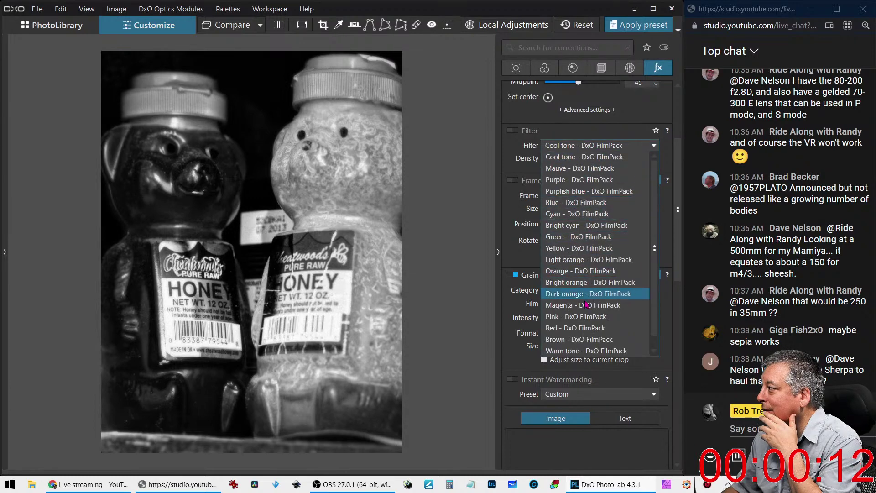
pyautogui.click(600, 339)
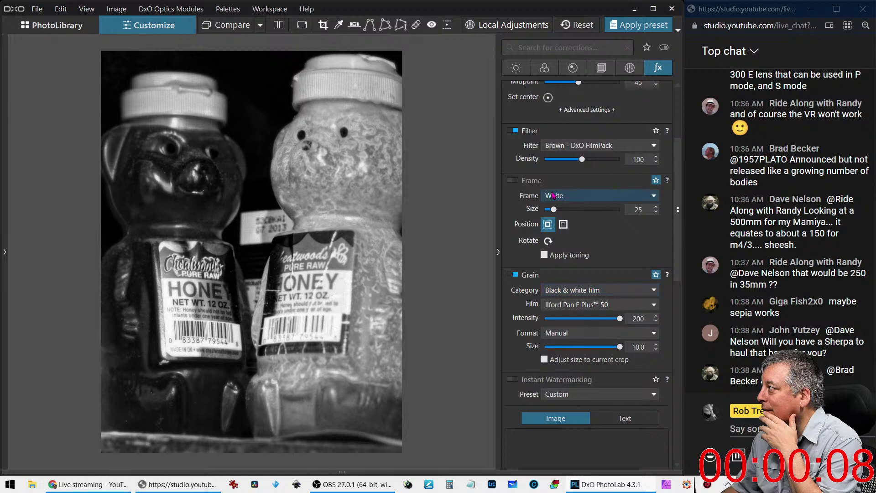
pyautogui.scroll(-3, 528, 253)
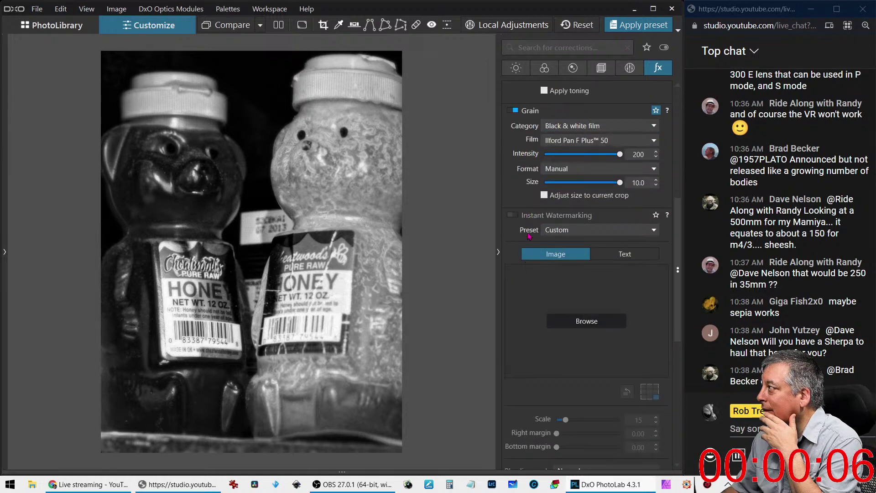
# Bend the Blue tone curve into an S with lowered shadows and slightly raised highlights, and inspect the bottle labels up close
pyautogui.click(516, 68)
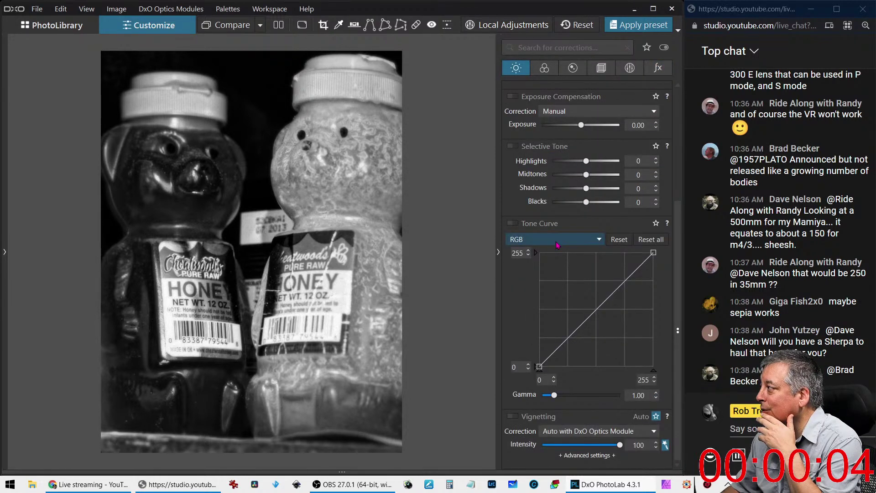
pyautogui.click(558, 241)
pyautogui.click(549, 286)
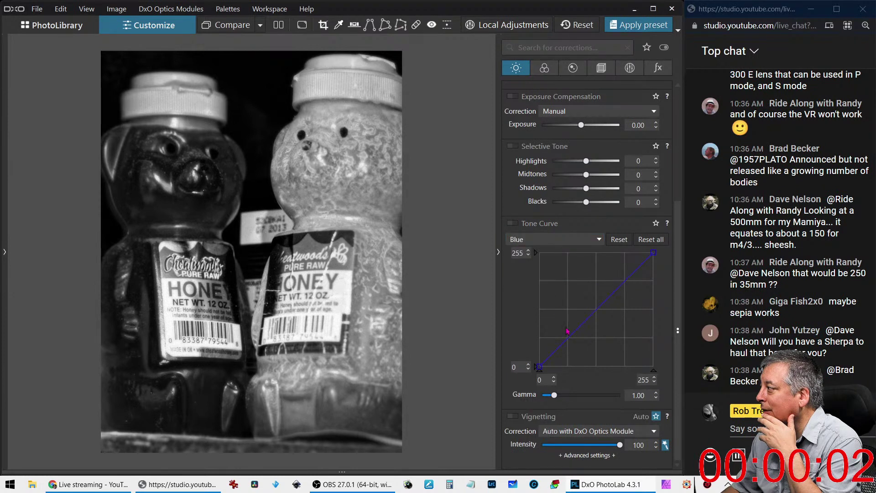
pyautogui.moveTo(567, 332); pyautogui.dragTo(566, 351)
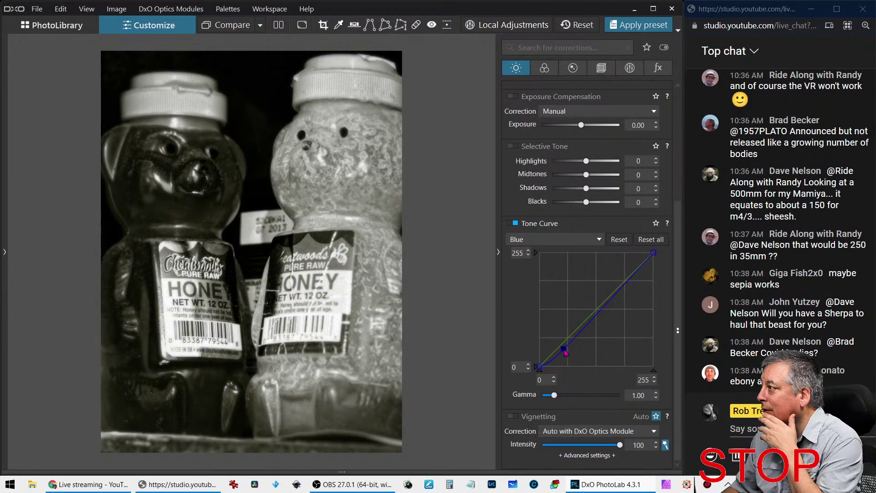
pyautogui.moveTo(566, 352); pyautogui.dragTo(567, 357)
pyautogui.moveTo(626, 287); pyautogui.dragTo(629, 281)
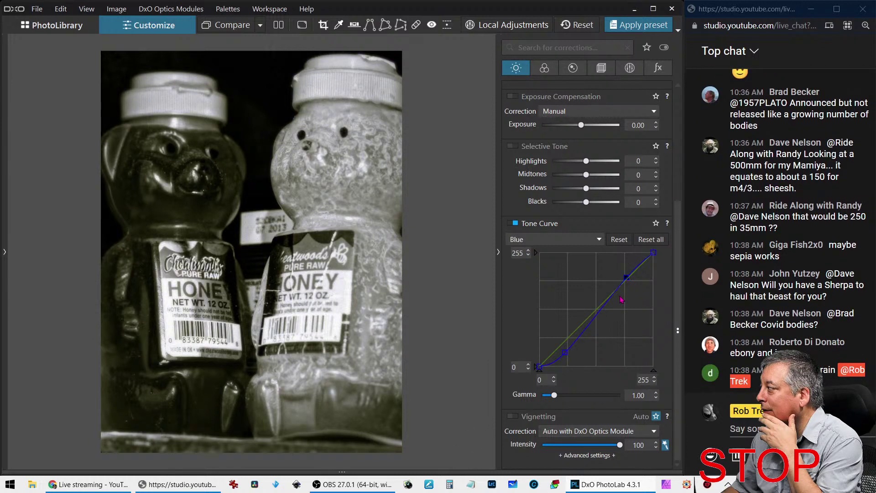
pyautogui.click(295, 323)
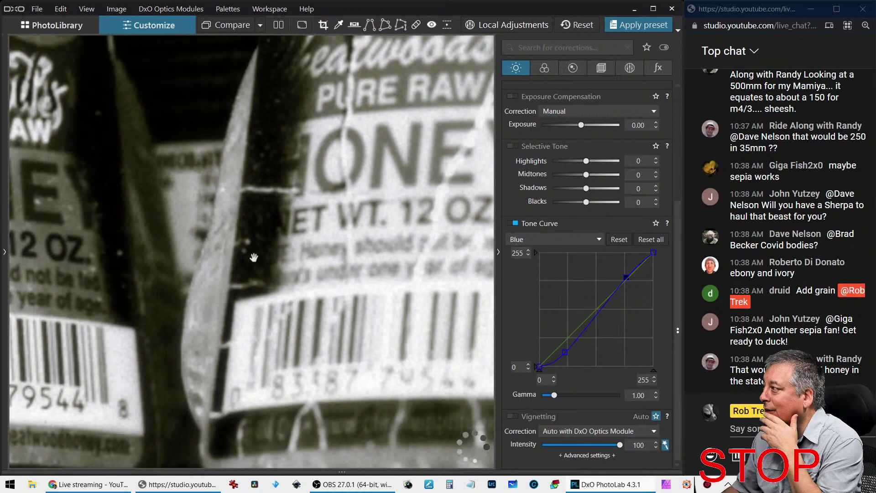
pyautogui.moveTo(236, 223); pyautogui.dragTo(275, 278)
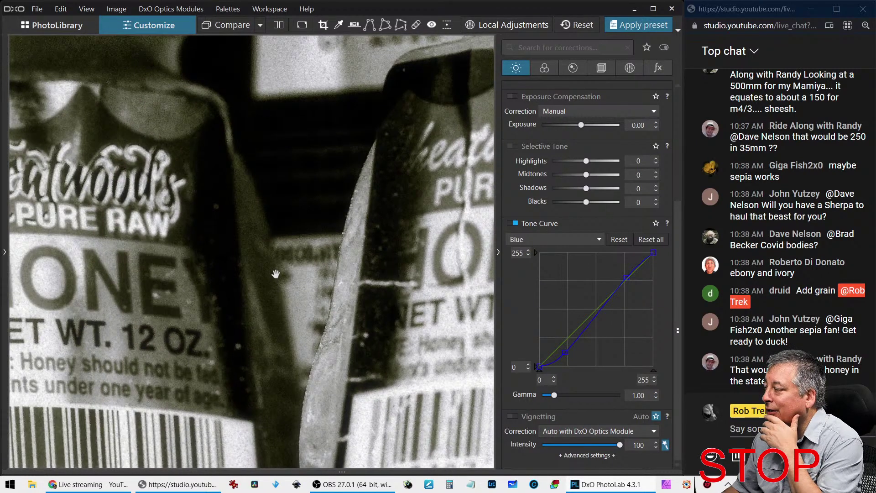
pyautogui.scroll(-4, 276, 274)
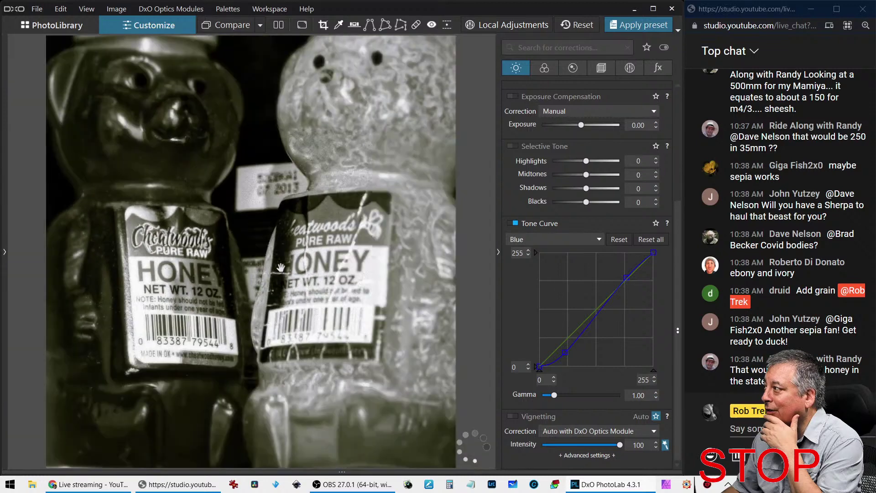
pyautogui.scroll(-3, 281, 267)
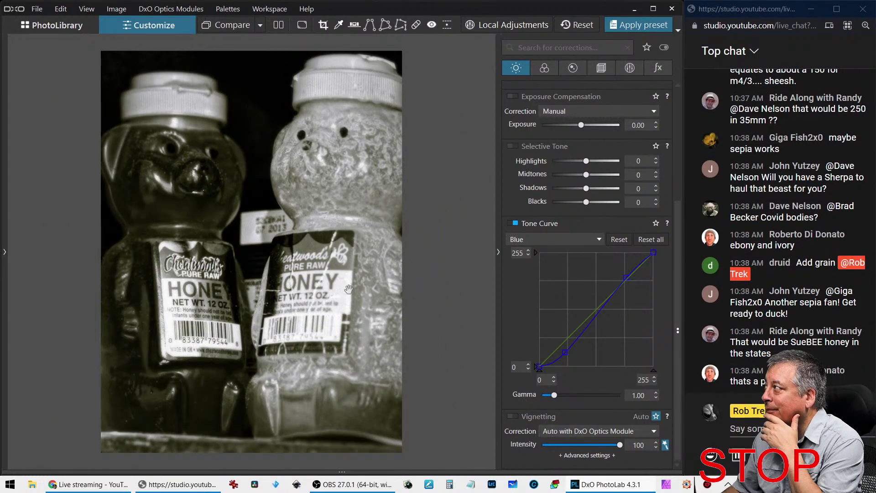
# Enable the Light Leak effect on the honey bottles photo and browse the available leak styles
pyautogui.click(659, 67)
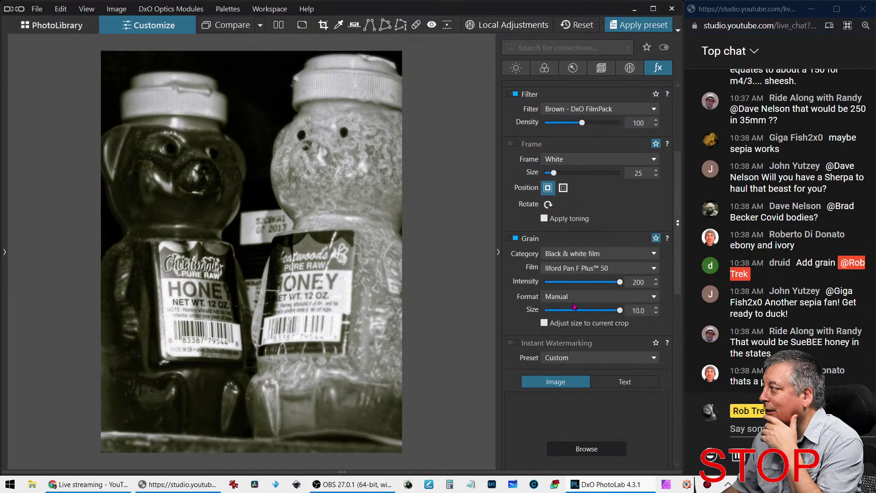
pyautogui.scroll(-6, 574, 307)
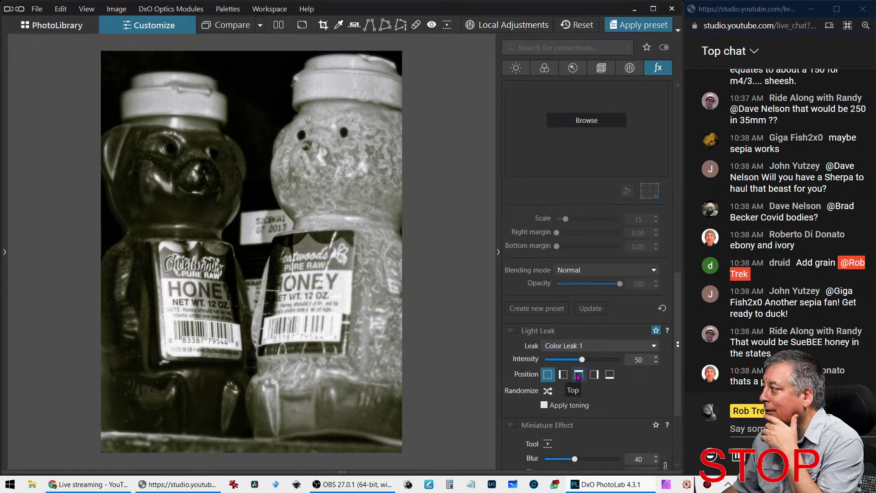
pyautogui.click(515, 331)
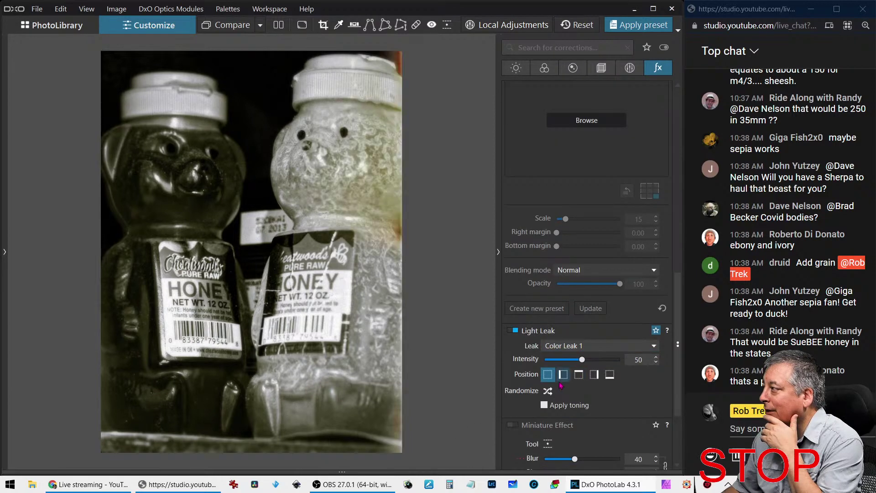
pyautogui.click(564, 346)
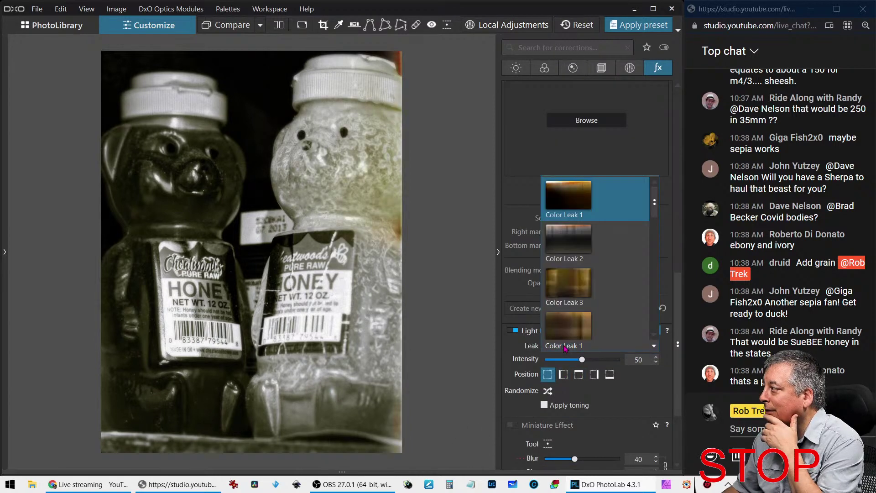
pyautogui.scroll(-5, 570, 325)
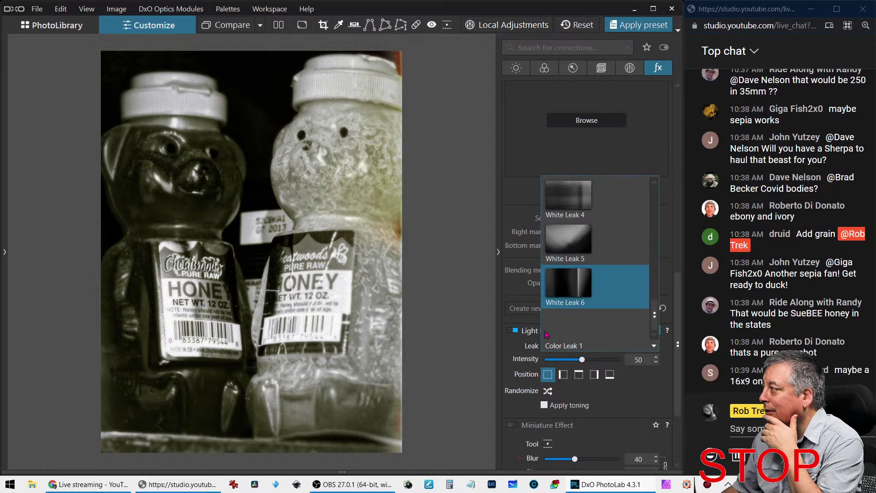
pyautogui.click(523, 338)
# Enable the Texture effect and set its texture to Creased paper
pyautogui.scroll(2, 525, 416)
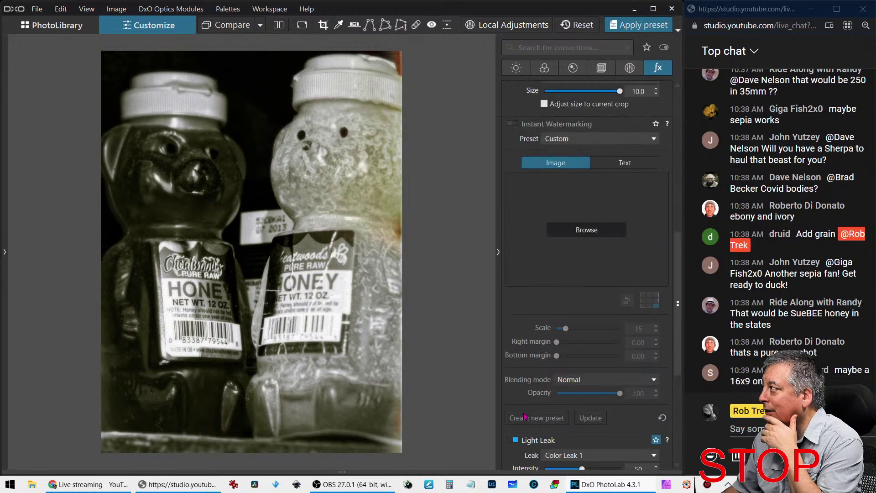
pyautogui.scroll(2, 525, 415)
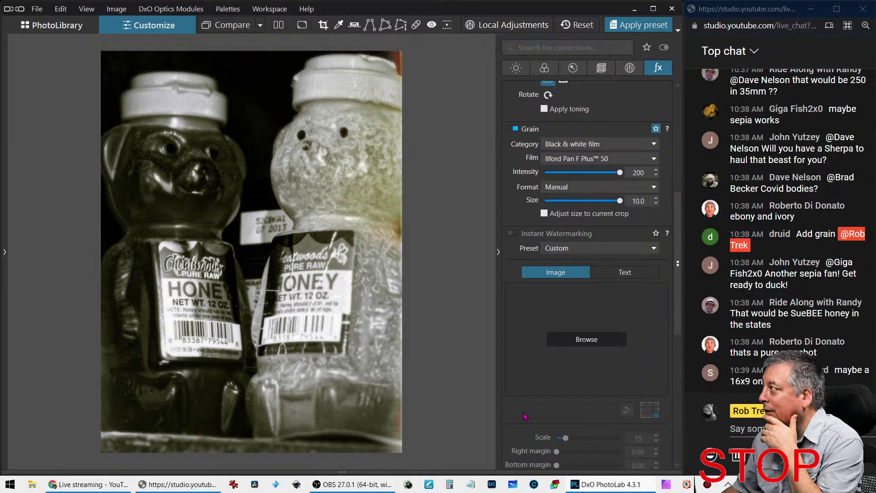
pyautogui.scroll(-6, 525, 416)
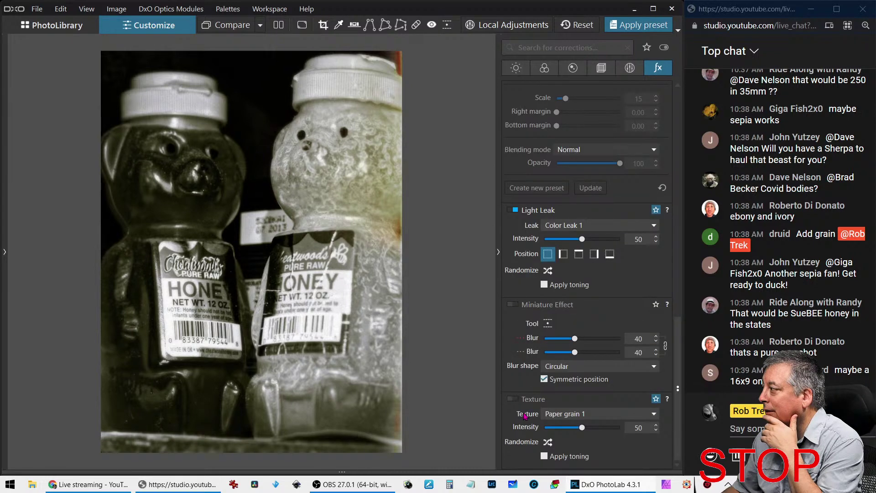
pyautogui.click(520, 401)
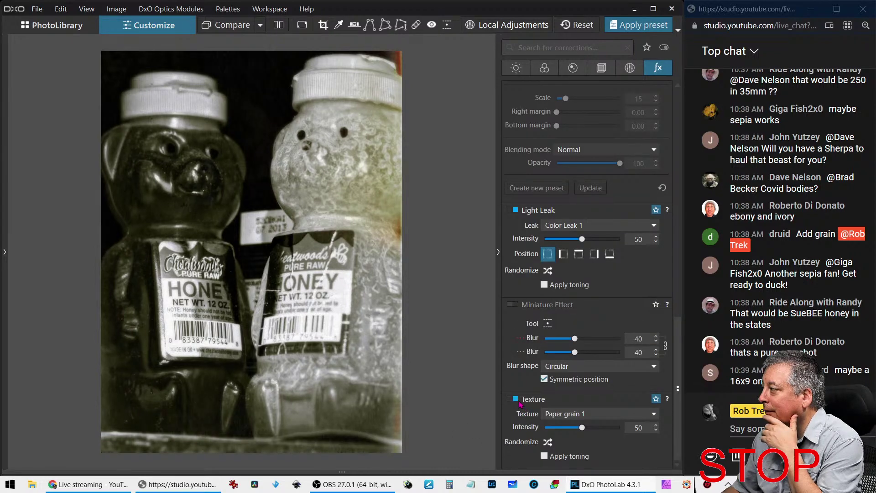
pyautogui.click(564, 415)
pyautogui.scroll(-1, 583, 365)
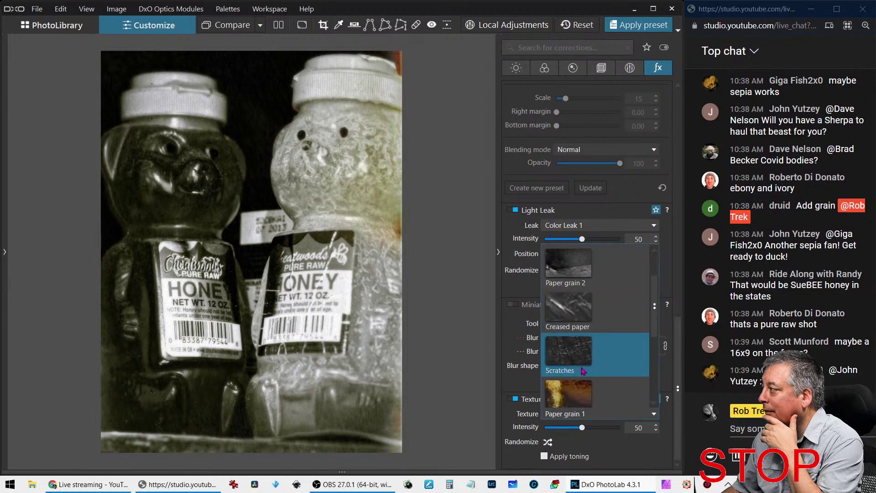
pyautogui.click(581, 302)
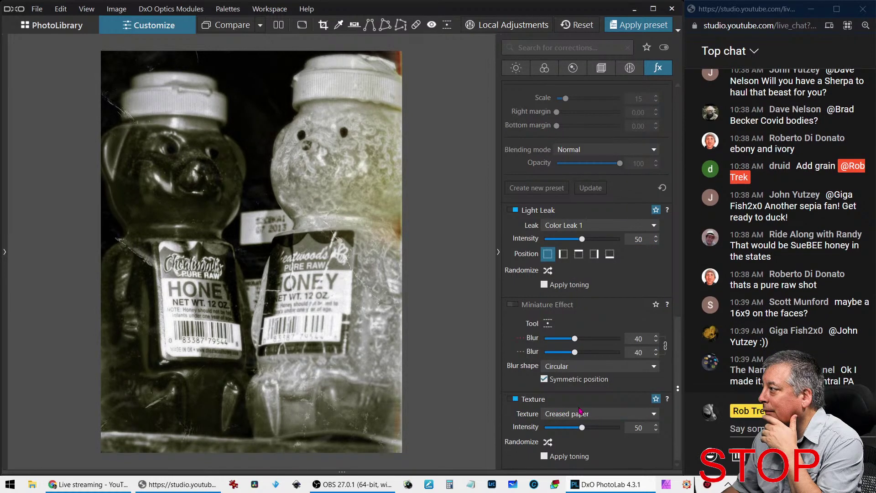
# Try the Stains 3 texture, and restore the Creased paper texture
pyautogui.click(580, 413)
pyautogui.scroll(-2, 576, 347)
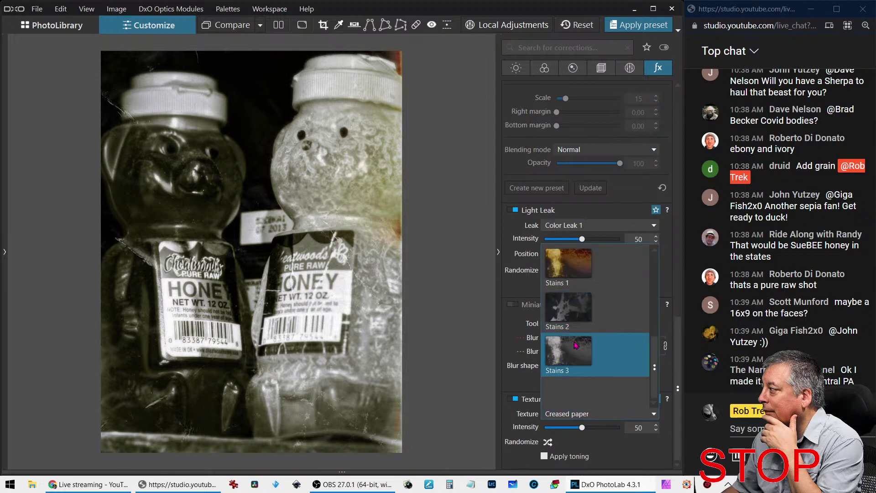
pyautogui.click(576, 346)
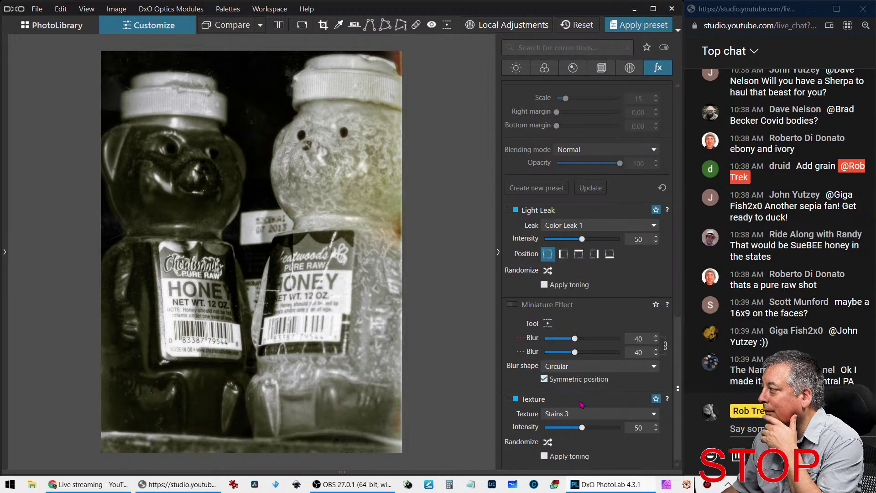
pyautogui.click(582, 413)
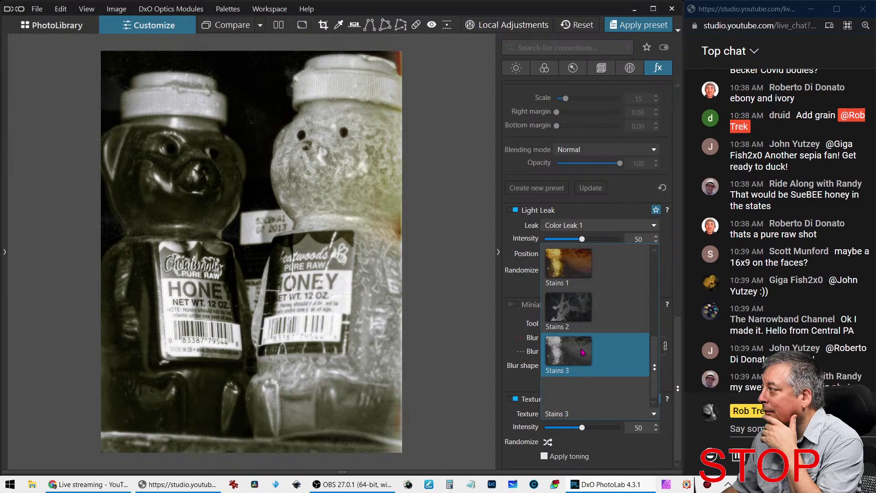
pyautogui.scroll(3, 583, 356)
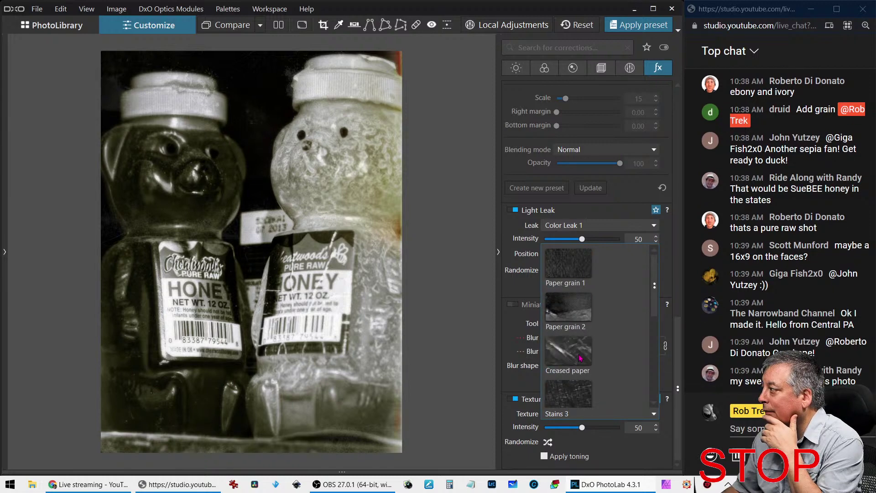
pyautogui.click(574, 365)
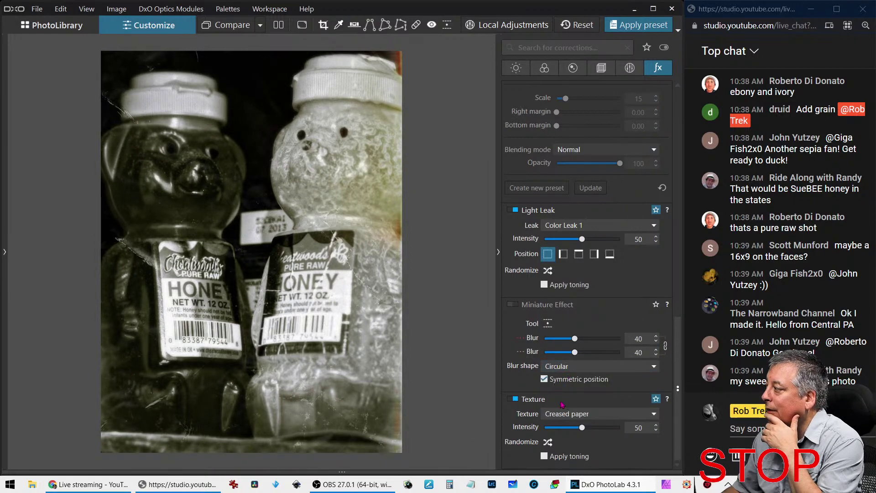
# Randomize the Creased paper texture's placement on the photo three times
pyautogui.click(549, 443)
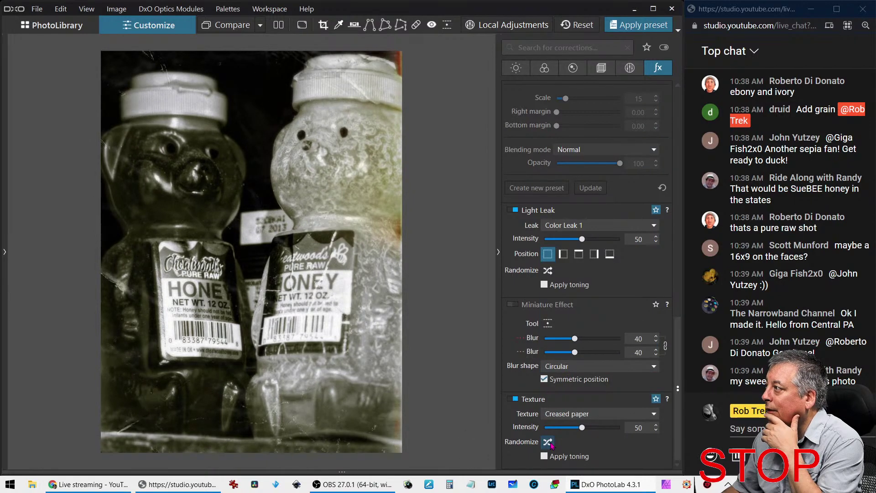
pyautogui.click(549, 443)
pyautogui.click(549, 443)
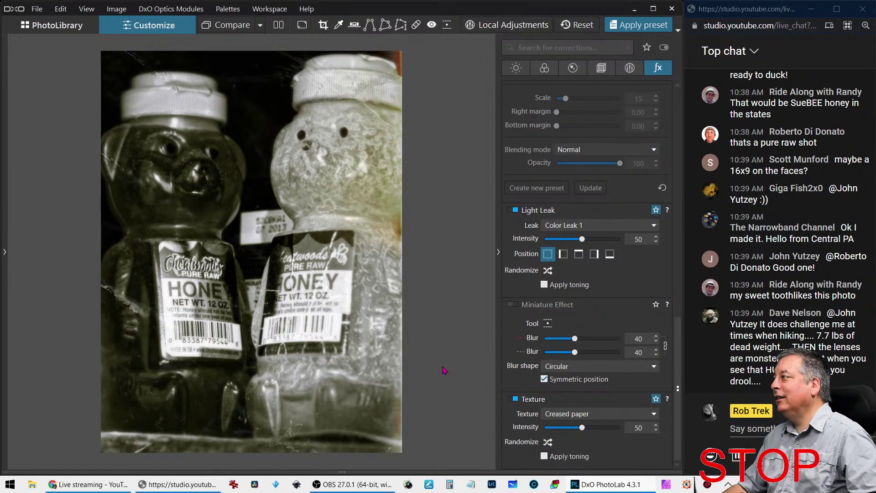
# Change the light leak style to White Leak 4, and compare the original and edited photos side by side in an enlarged viewing area
pyautogui.click(576, 228)
pyautogui.scroll(-5, 585, 342)
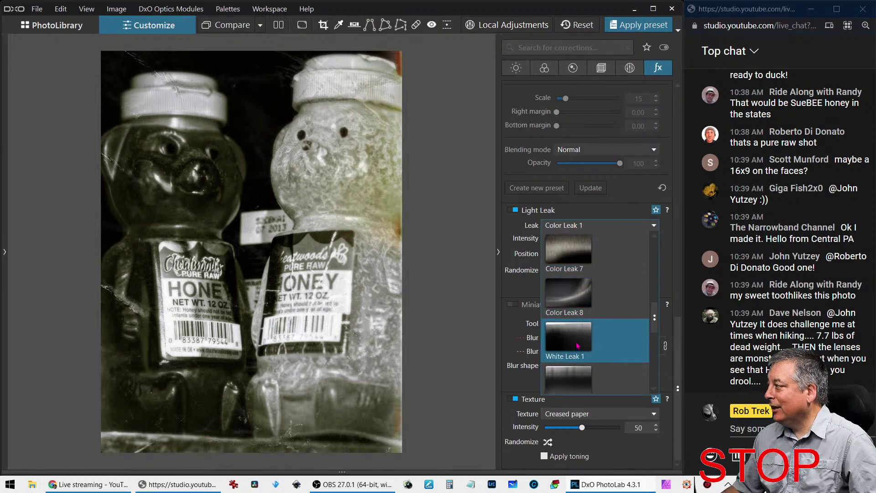
pyautogui.scroll(-3, 578, 346)
pyautogui.click(577, 346)
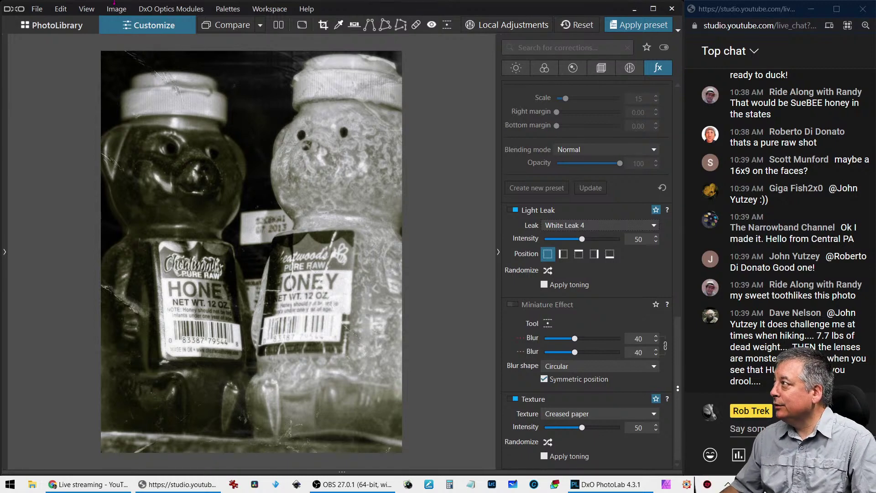
pyautogui.click(278, 25)
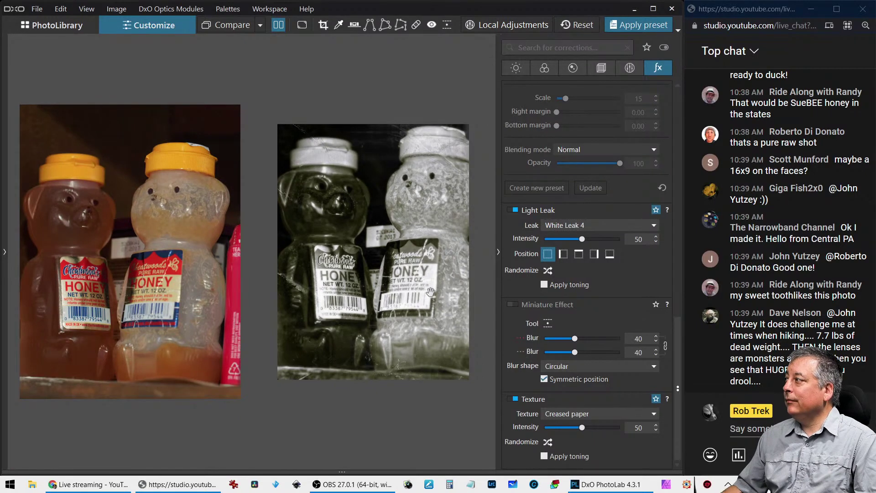
pyautogui.press('Tab')
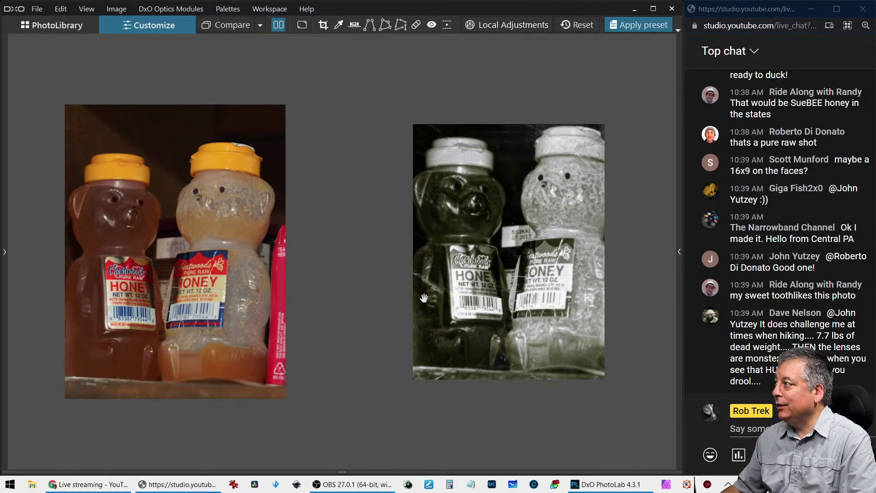
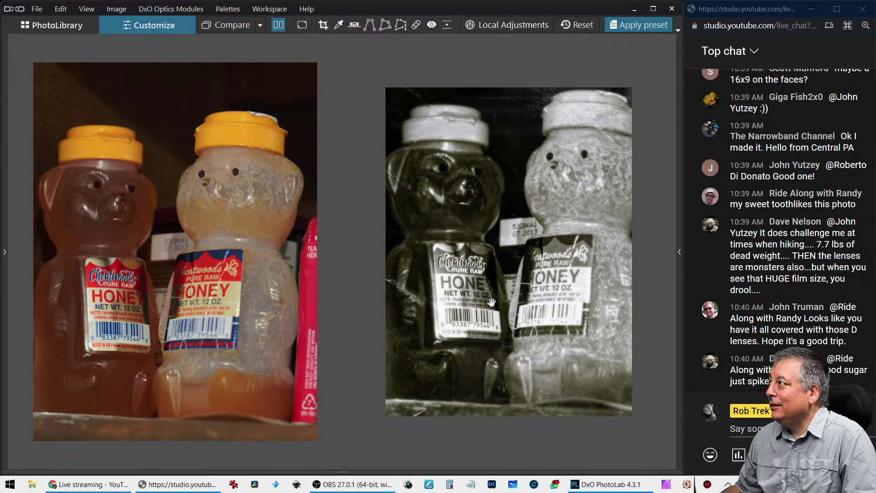
# Open the photo of the rowing boat in the surf for customizing, shown as a single image
pyautogui.click(71, 29)
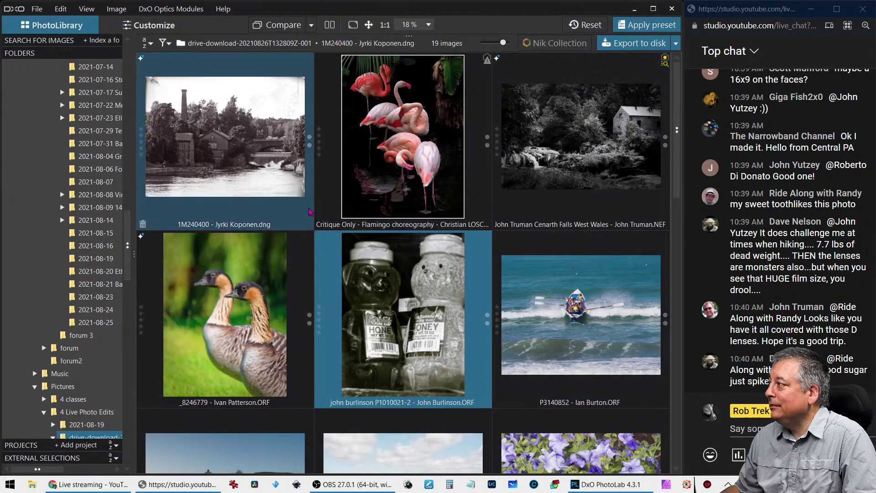
pyautogui.keyDown('ctrl'); pyautogui.click(562, 353); pyautogui.keyUp('ctrl')
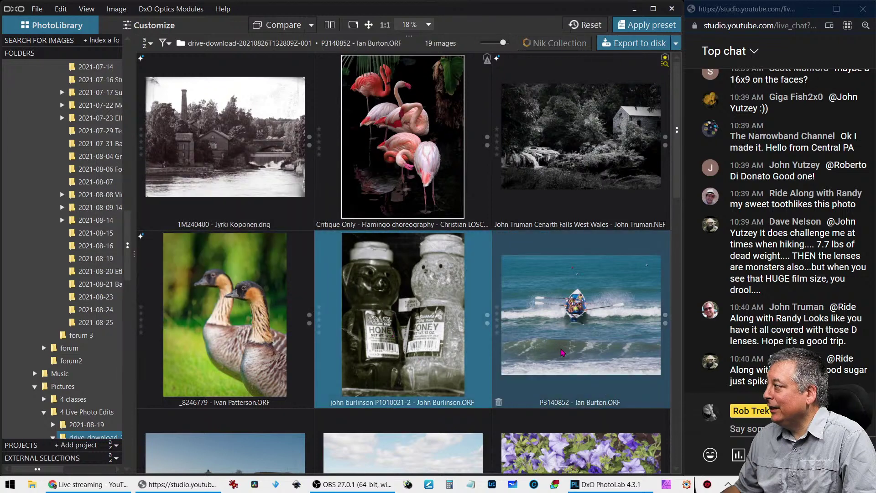
pyautogui.click(563, 352)
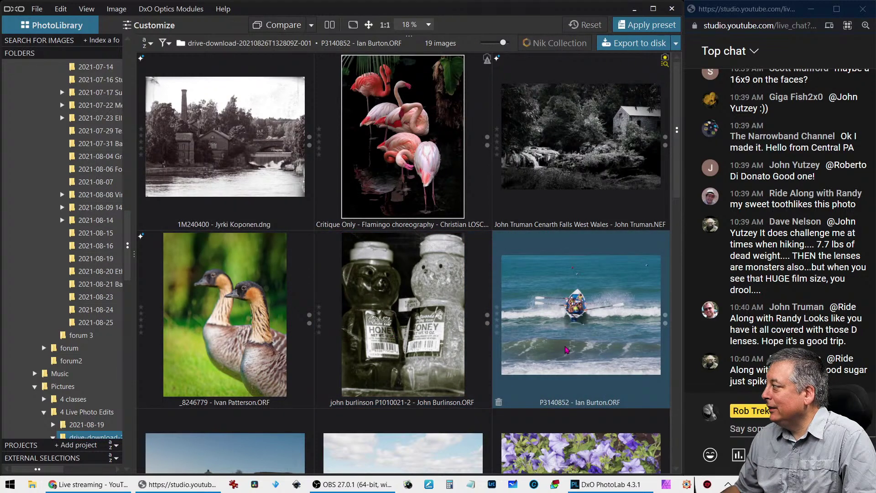
pyautogui.doubleClick(565, 350)
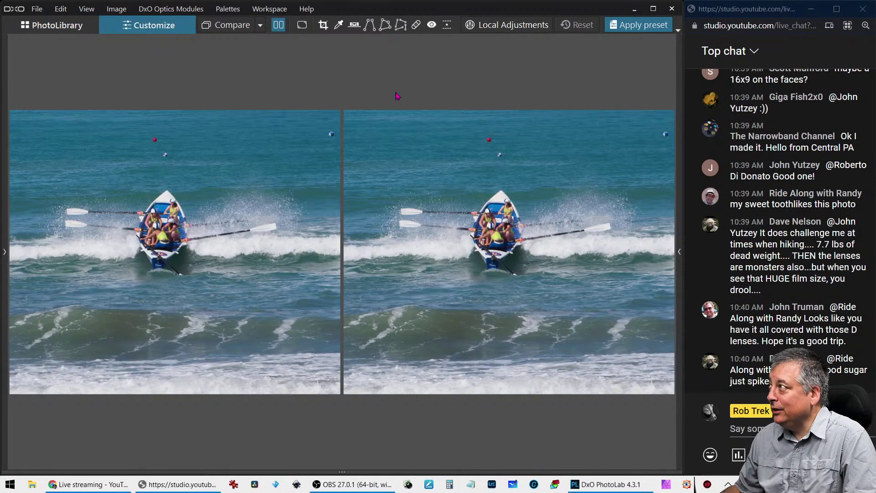
pyautogui.click(278, 25)
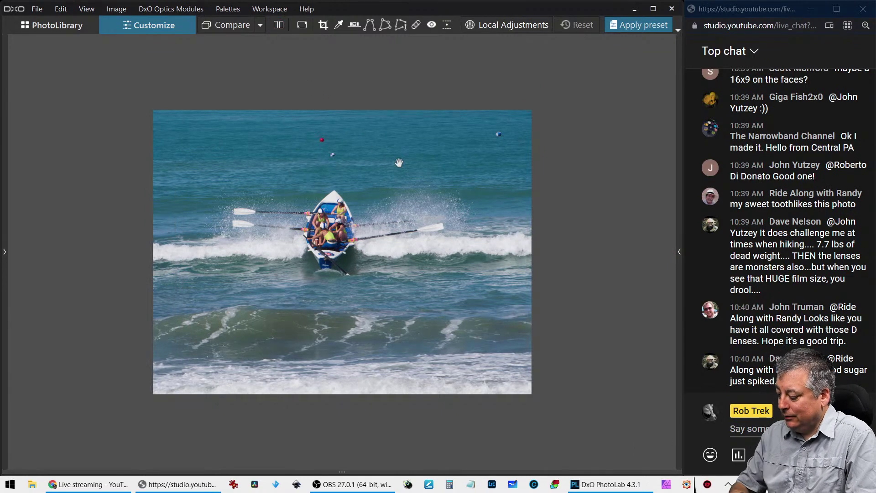
# Examine the rowing boat photo full screen, checking the crew up close and the buoys in the water
pyautogui.press('F11')
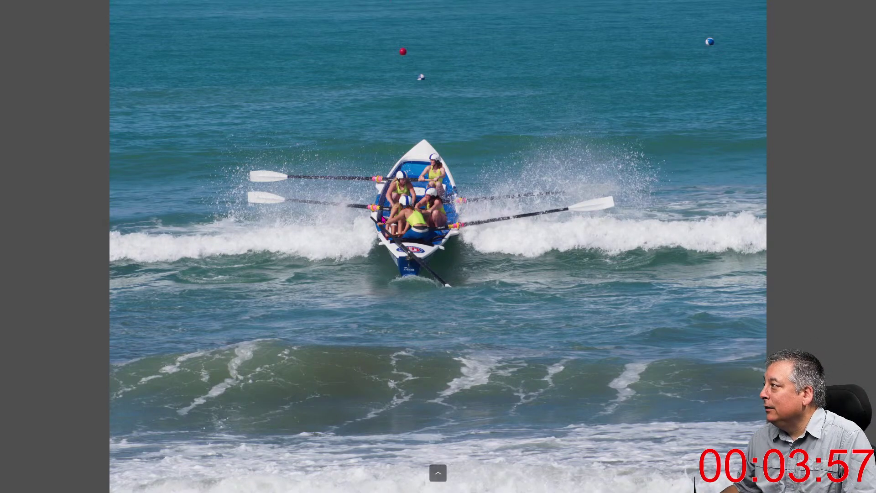
pyautogui.scroll(5, 420, 224)
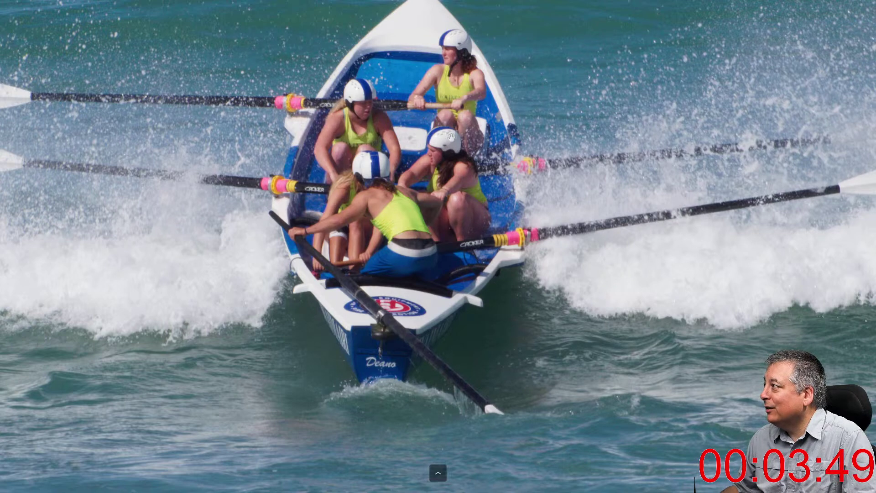
pyautogui.click(488, 299)
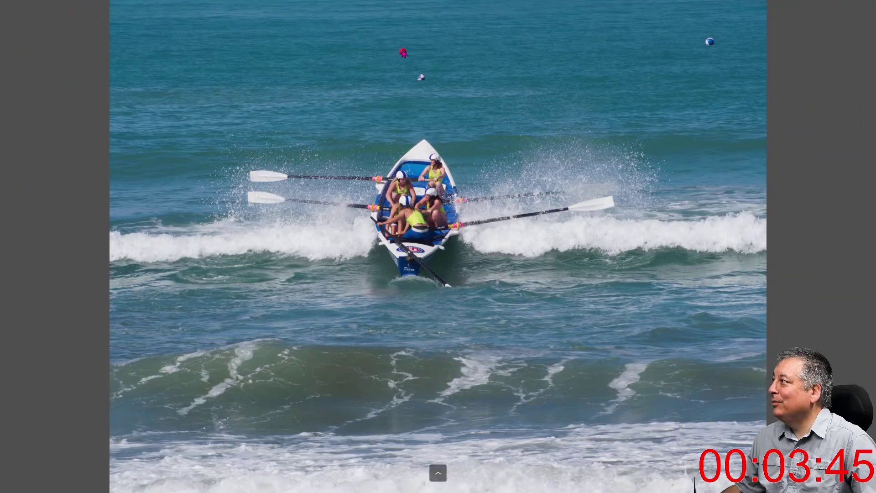
pyautogui.click(721, 43)
pyautogui.click(721, 43)
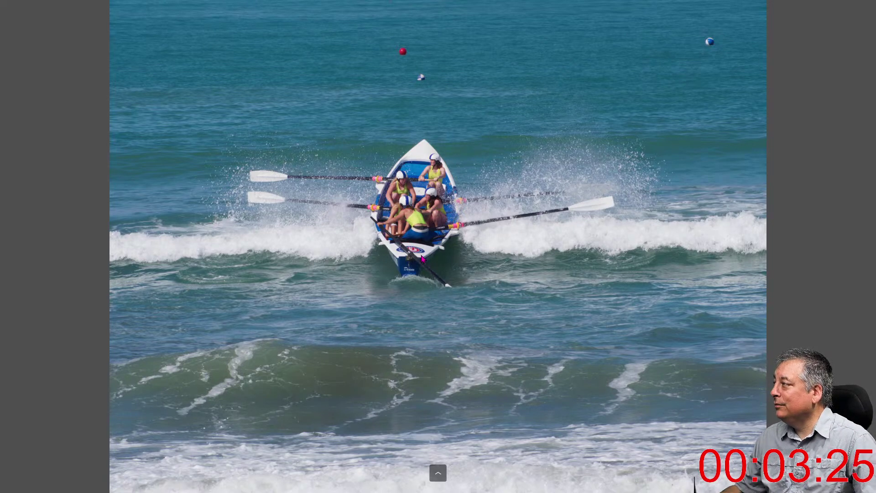
pyautogui.press('Escape')
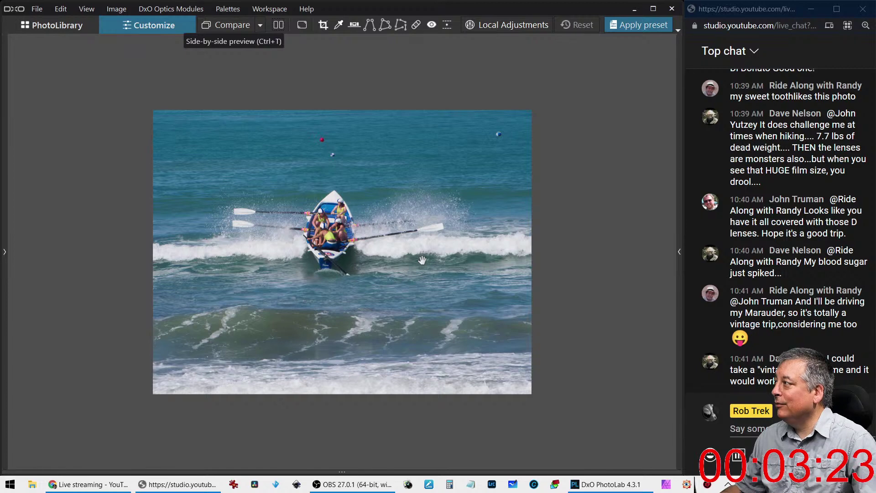
# Bring back the correction palettes and enlarge the rowing boat photo to fill the viewing area
pyautogui.click(679, 181)
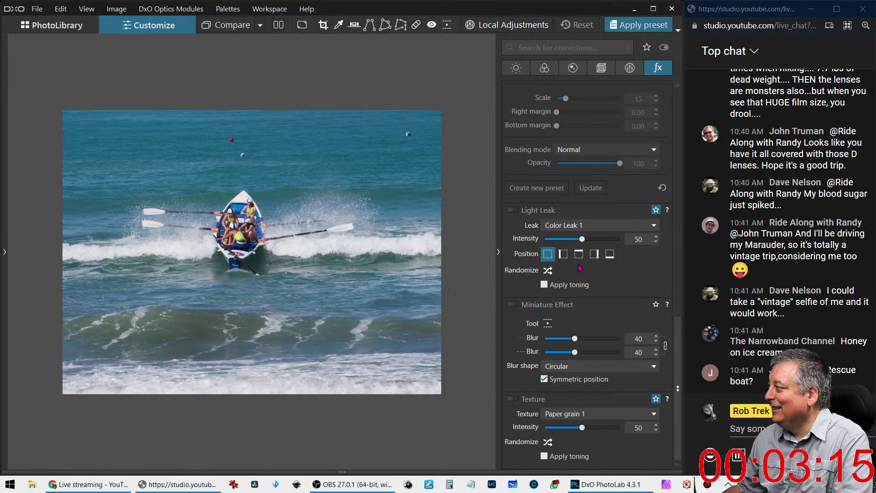
pyautogui.click(234, 217)
pyautogui.click(233, 217)
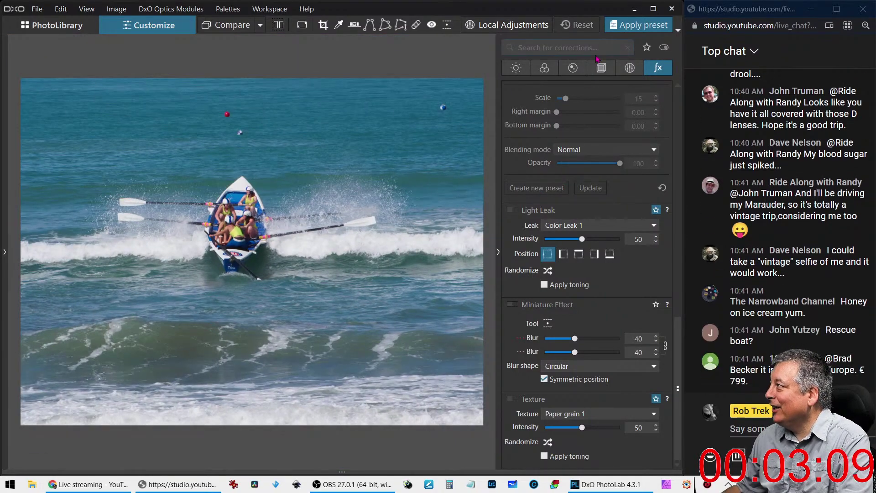
# Apply a correction preset to the rowing boat photo
pyautogui.click(628, 28)
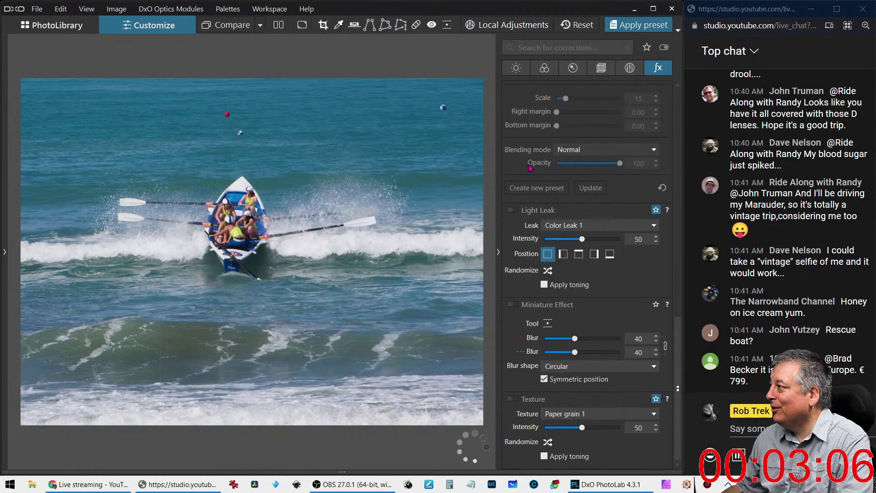
pyautogui.click(535, 164)
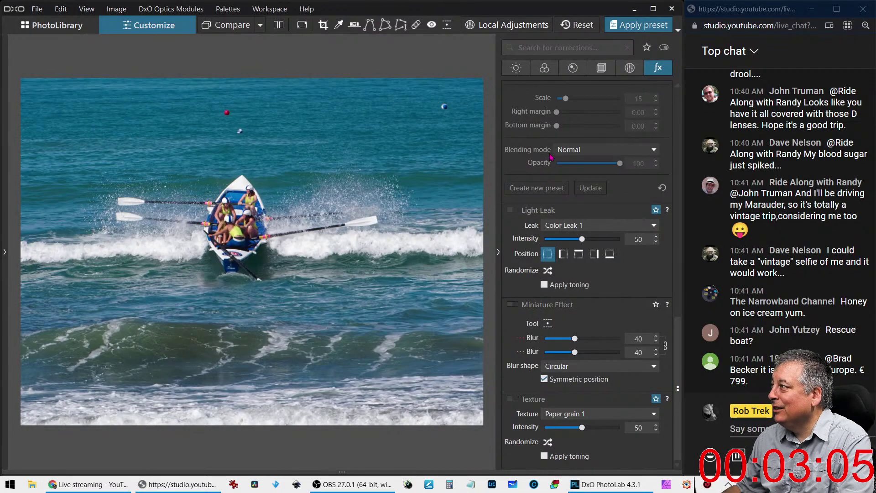
# Frame the boat in a full-height portrait crop, trying the preserved aspect ratio and a 5/4 ratio of about 2766 x 3457 px
pyautogui.click(601, 70)
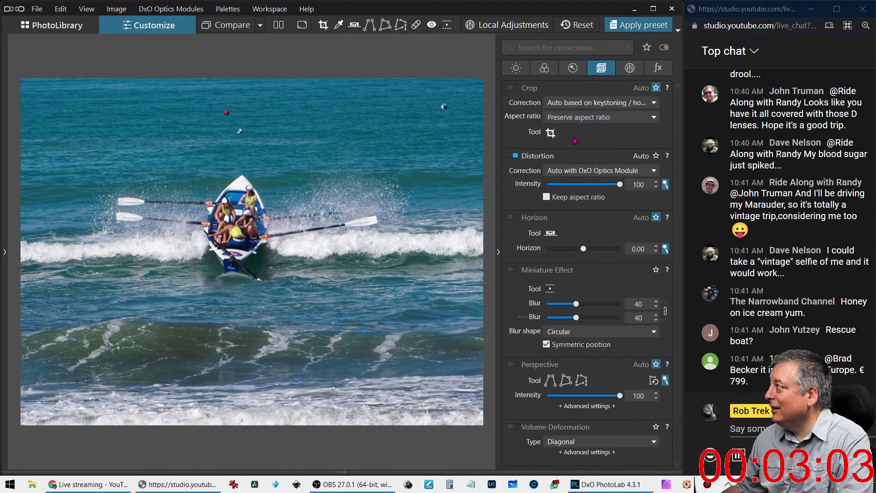
pyautogui.click(551, 133)
pyautogui.moveTo(100, 80); pyautogui.dragTo(439, 432)
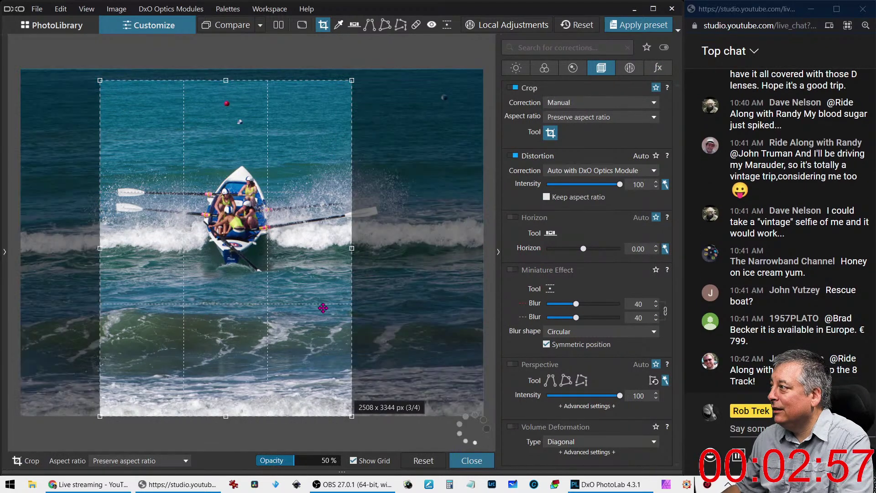
pyautogui.moveTo(323, 313); pyautogui.dragTo(341, 312)
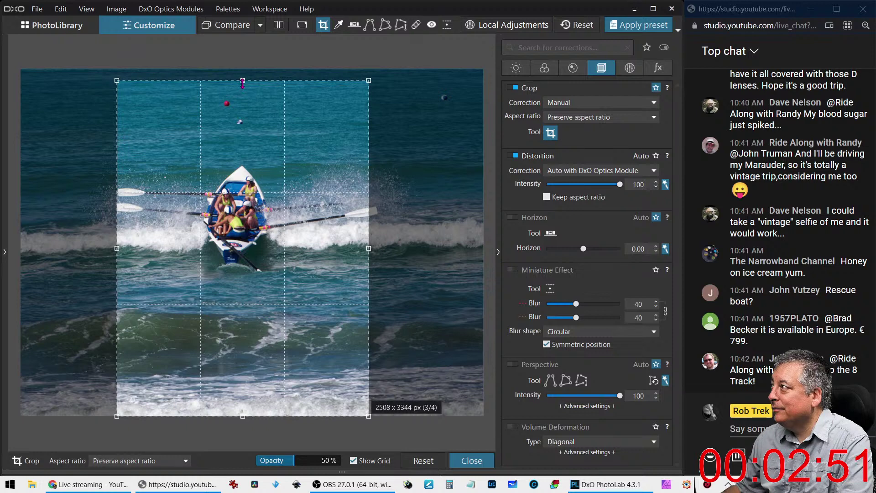
pyautogui.moveTo(243, 82); pyautogui.dragTo(243, 66)
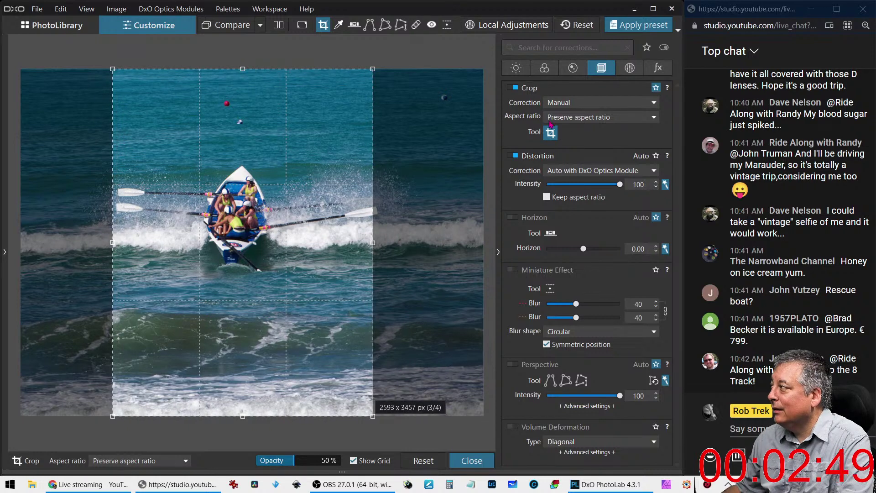
pyautogui.click(595, 116)
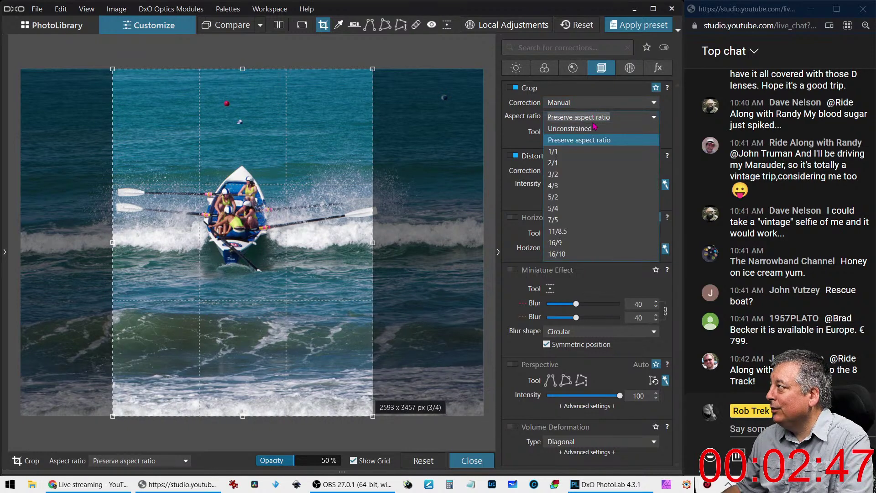
pyautogui.click(587, 210)
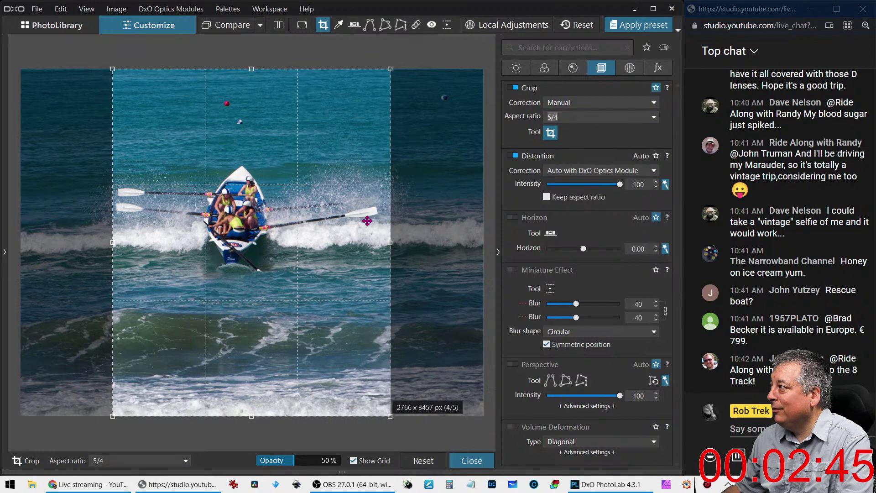
pyautogui.moveTo(360, 224); pyautogui.dragTo(350, 225)
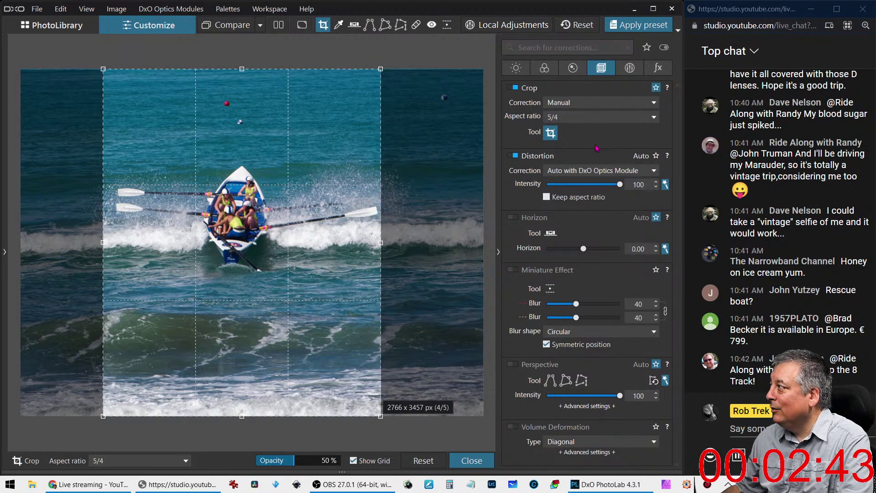
# Change the crop's aspect ratio to 1/1, centre the frame on the boat and apply the crop
pyautogui.click(595, 117)
pyautogui.click(589, 154)
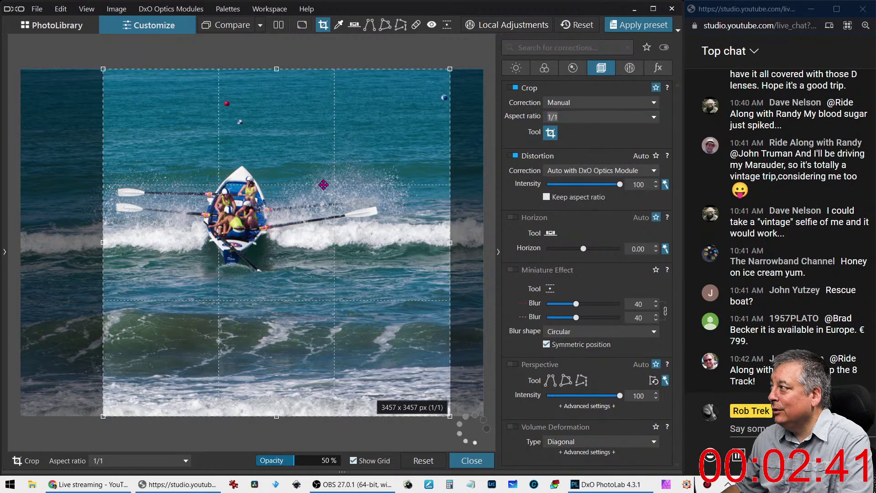
pyautogui.moveTo(323, 185); pyautogui.dragTo(288, 186)
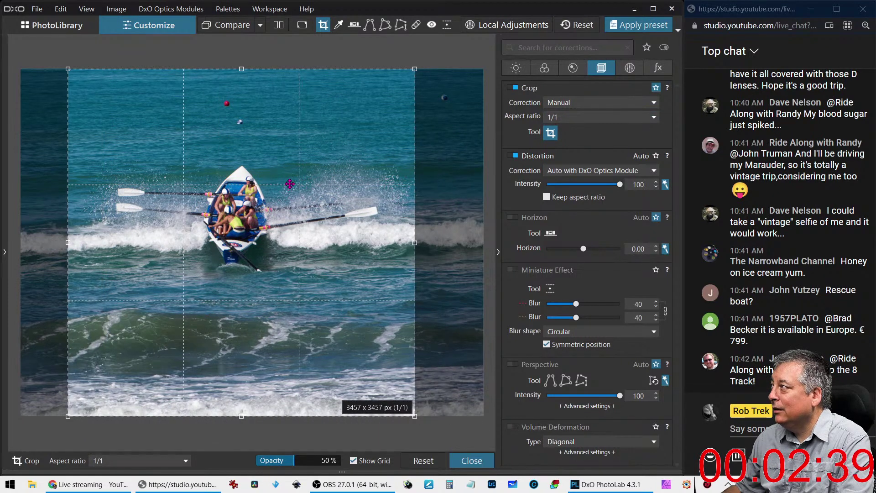
pyautogui.press('Return')
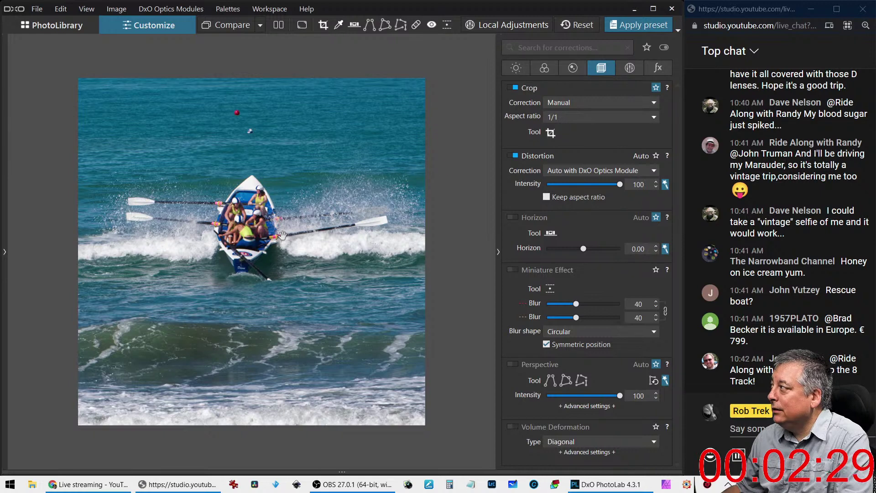
# Set the DeepPRIME luminance to 15 and the lens sharpness to Global 1.02 and Details 60
pyautogui.click(574, 69)
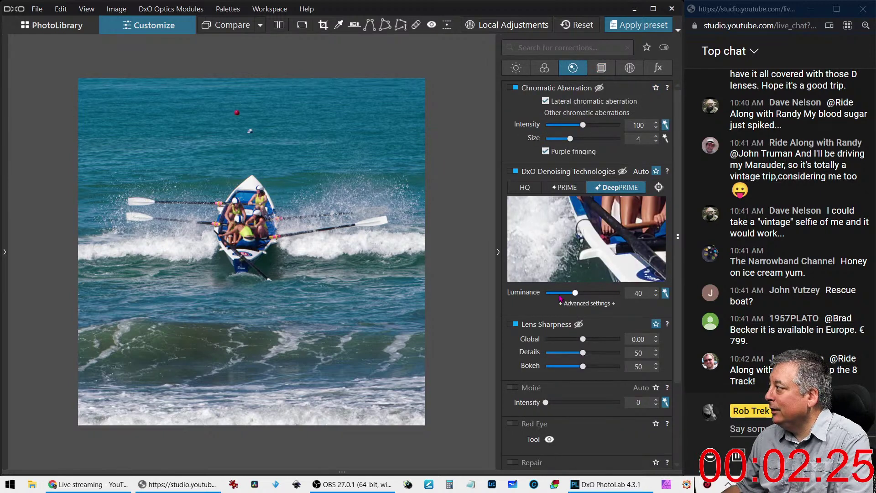
pyautogui.click(559, 294)
pyautogui.moveTo(583, 339); pyautogui.dragTo(596, 341)
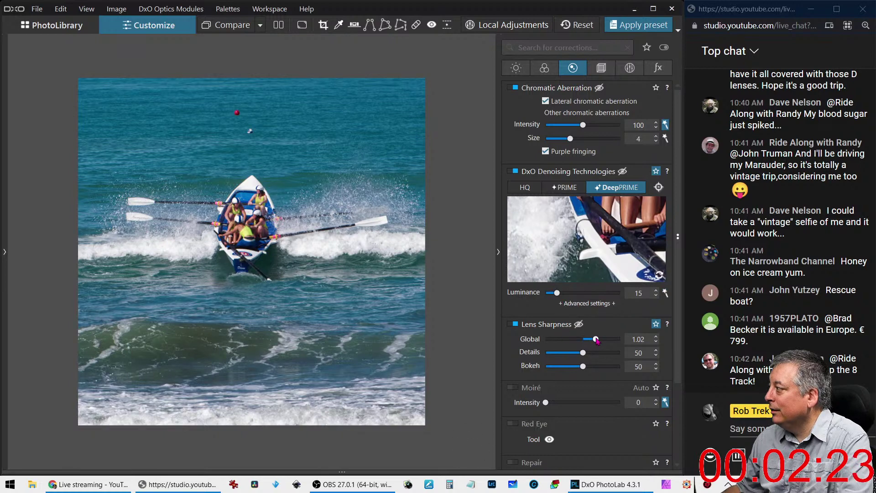
pyautogui.click(591, 353)
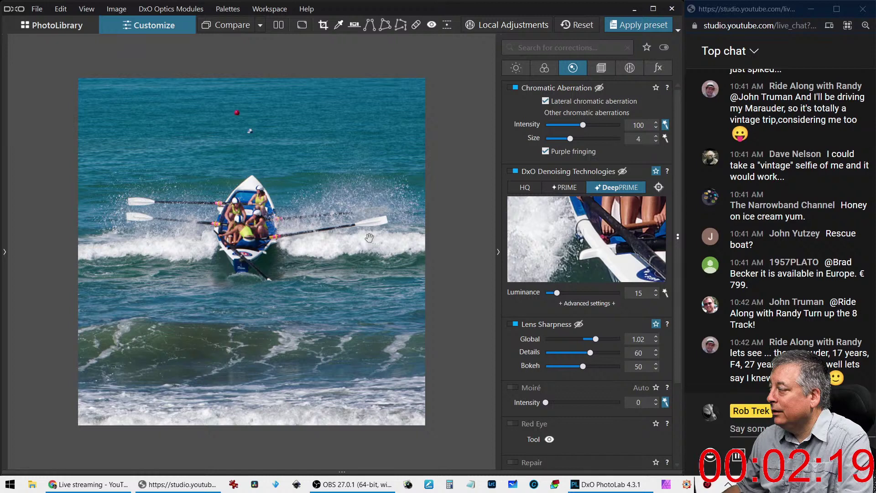
# Paint a local adjustment brush mask across the foreground wave, using 83 % feathering and a slightly smaller brush size
pyautogui.click(623, 73)
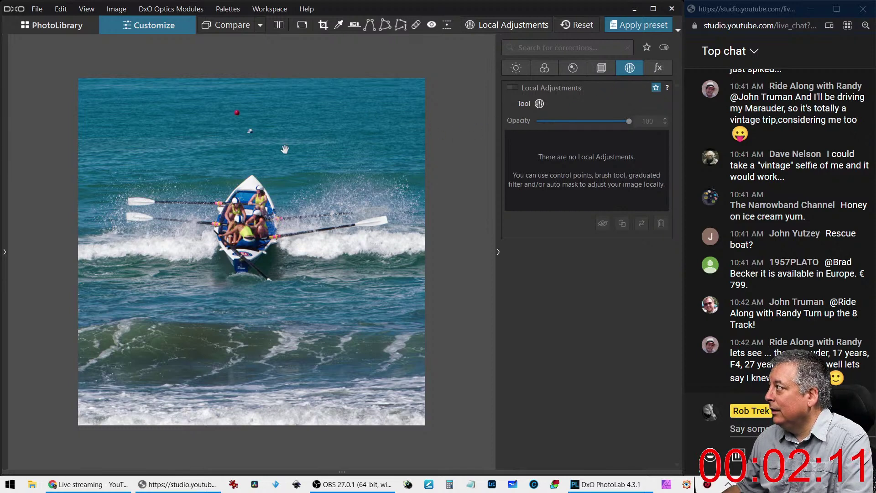
pyautogui.click(540, 104)
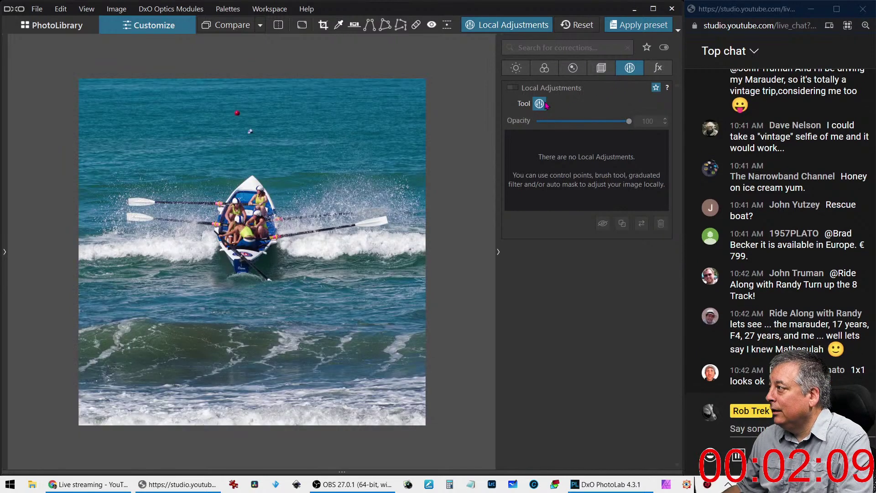
pyautogui.scroll(3, 248, 224)
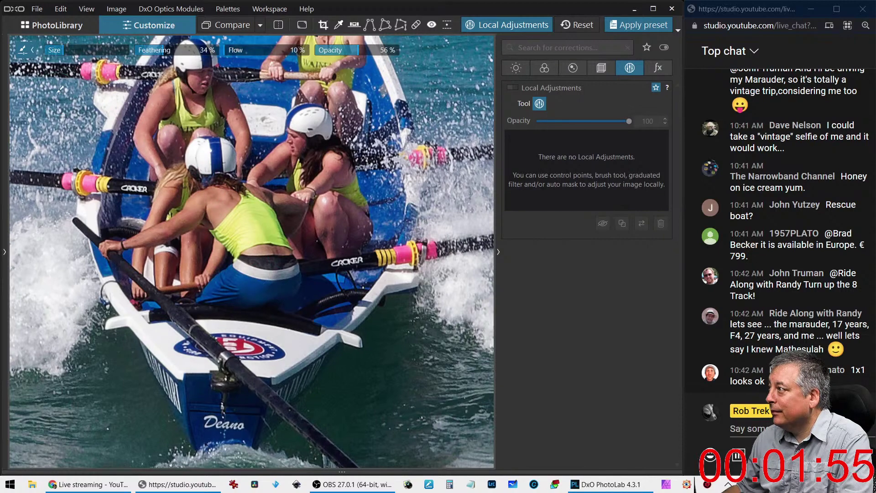
pyautogui.scroll(-5, 191, 221)
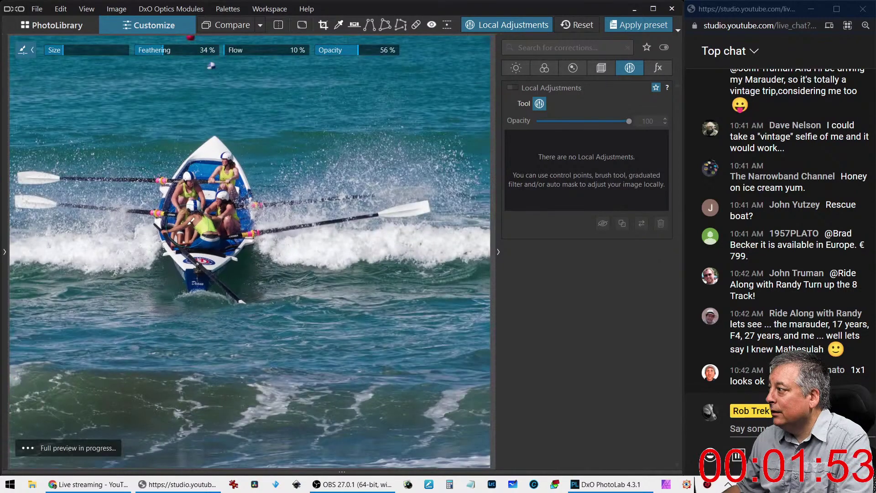
pyautogui.scroll(-2, 191, 221)
pyautogui.scroll(-2, 191, 221)
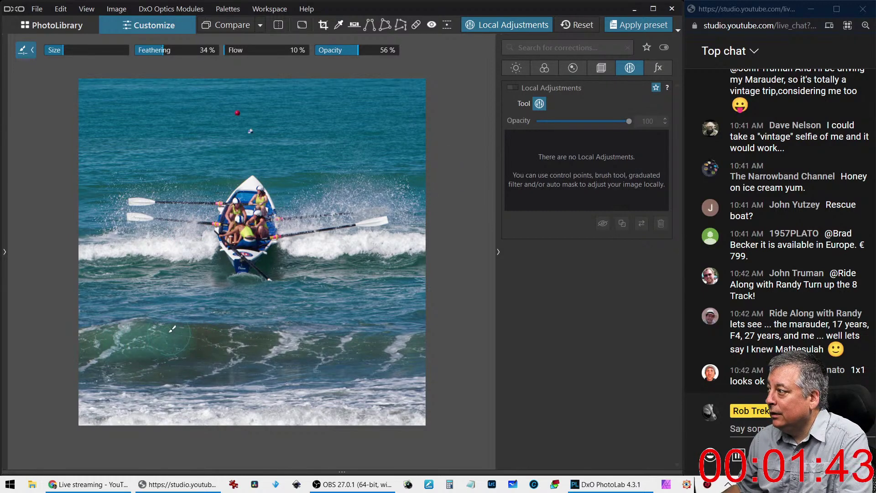
pyautogui.click(146, 329)
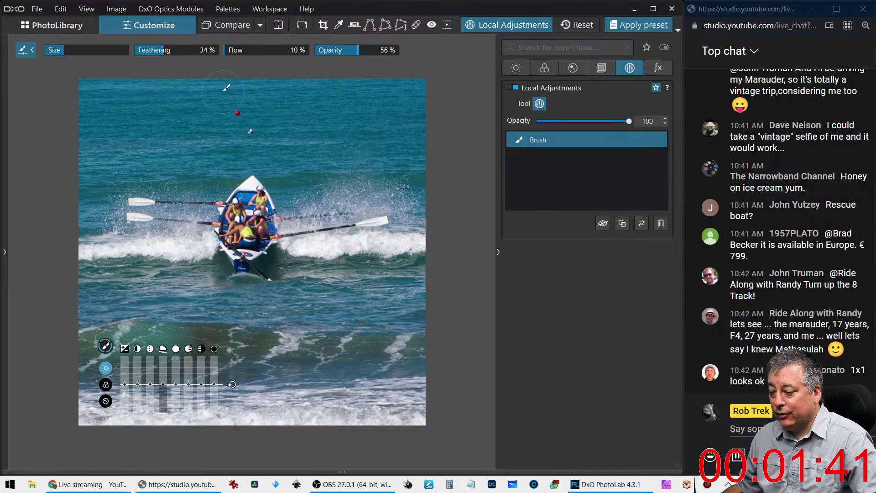
pyautogui.hotkey('ctrl', 'z')
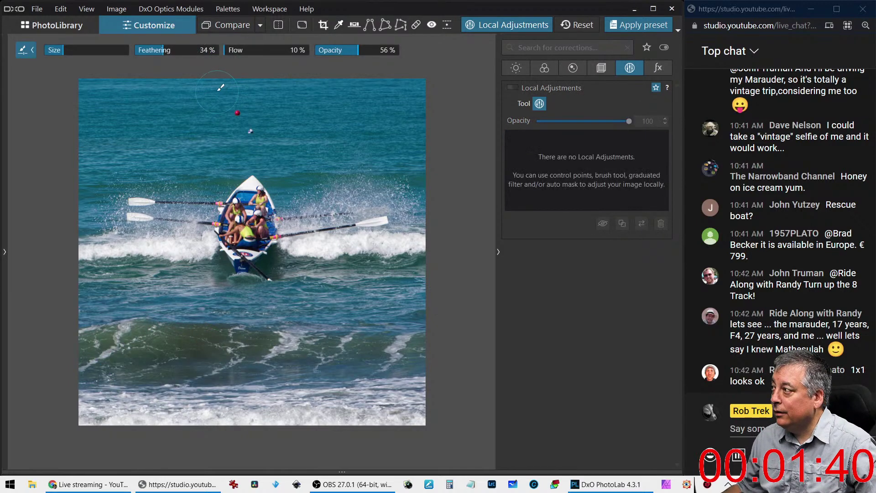
pyautogui.click(208, 53)
pyautogui.click(205, 51)
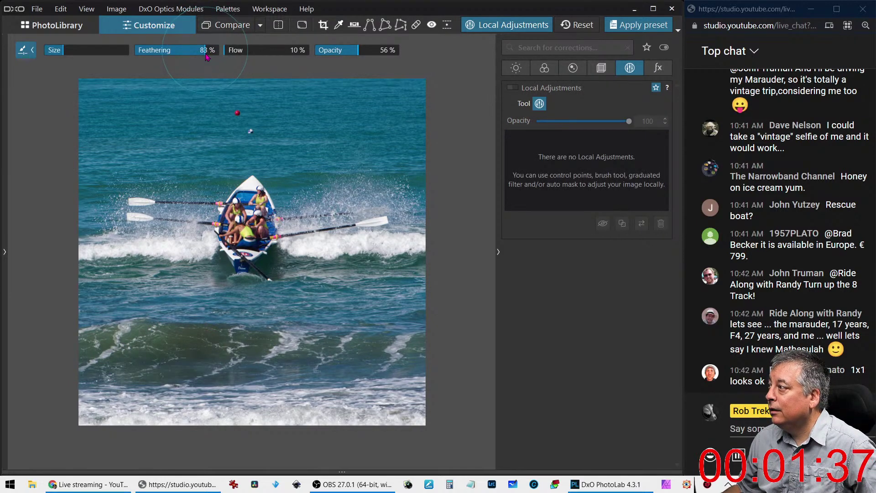
pyautogui.click(58, 51)
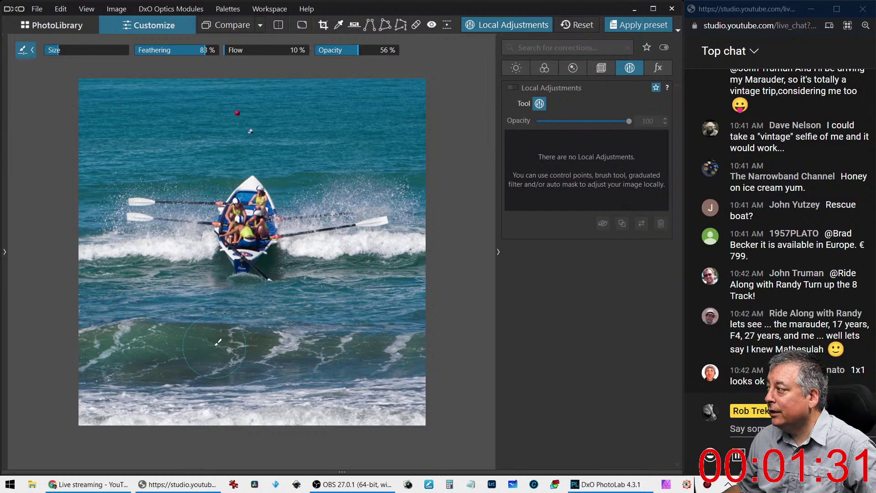
pyautogui.moveTo(218, 342); pyautogui.dragTo(415, 355)
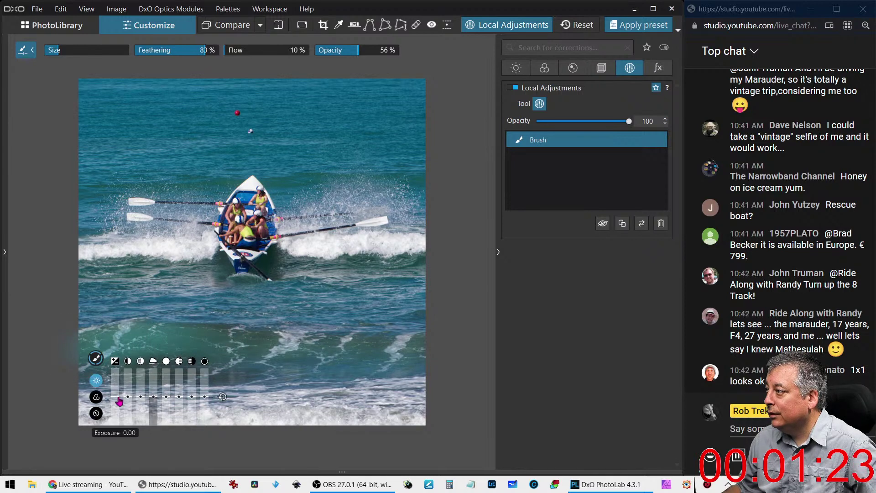
# Slightly raise the exposure and the vibrancy of the brushed foreground wave
pyautogui.moveTo(117, 399); pyautogui.dragTo(122, 393)
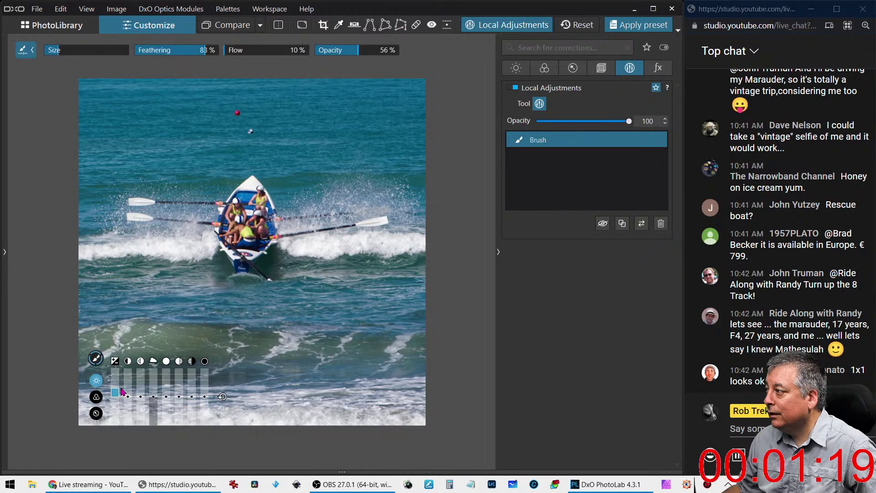
pyautogui.click(96, 397)
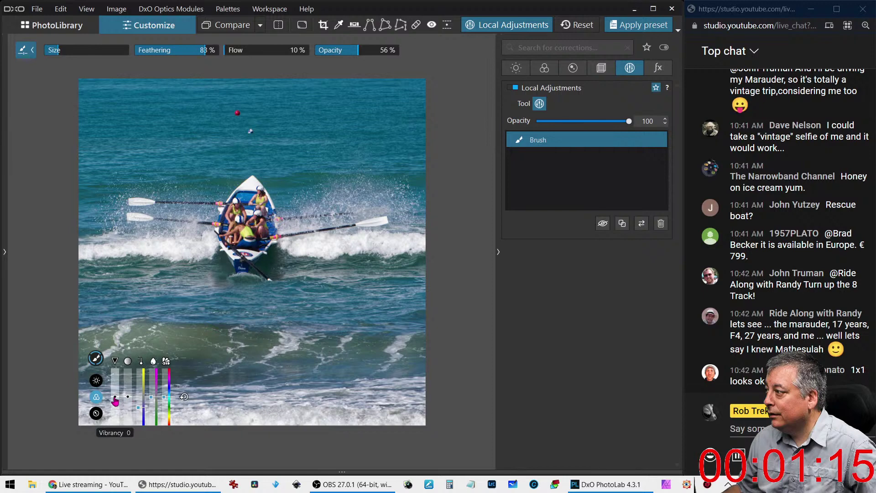
pyautogui.moveTo(115, 397)
pyautogui.mouseDown()
pyautogui.moveTo(128, 395)
pyautogui.moveTo(130, 383)
pyautogui.mouseUp()
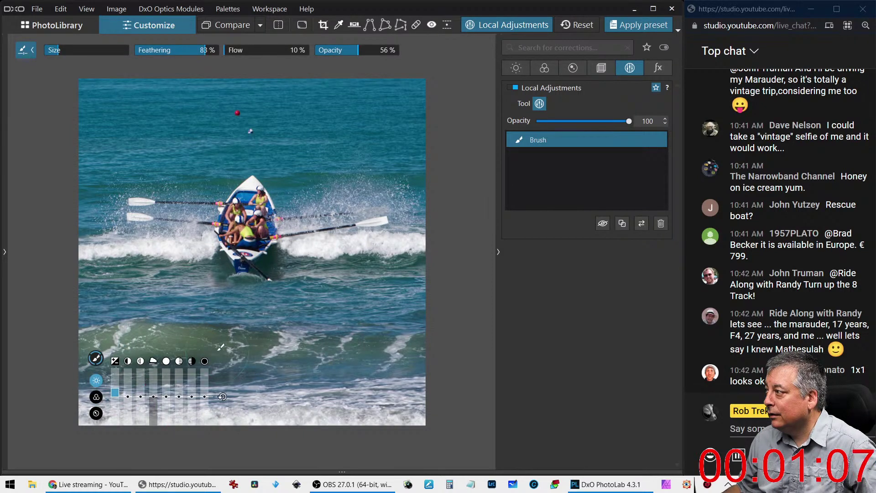
# Reduce the brush size further and extend the brushed adjustment over the wave crest behind the boat
pyautogui.moveTo(605, 484)
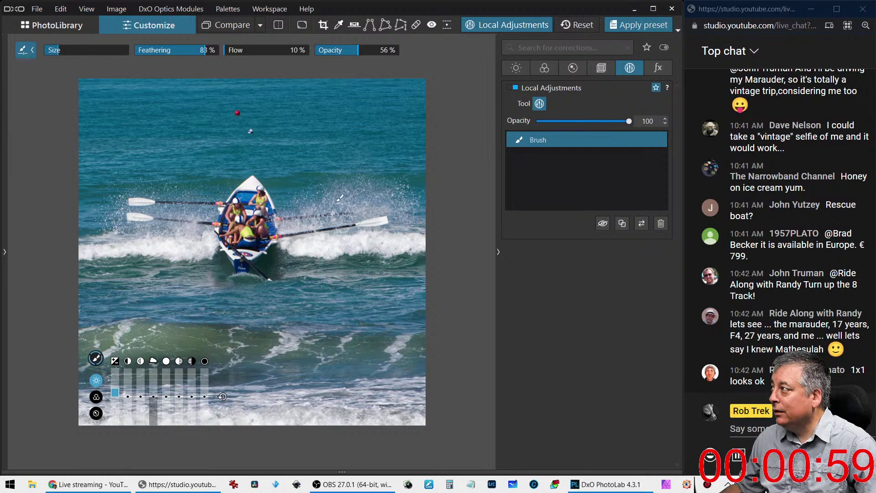
pyautogui.moveTo(57, 54); pyautogui.dragTo(52, 55)
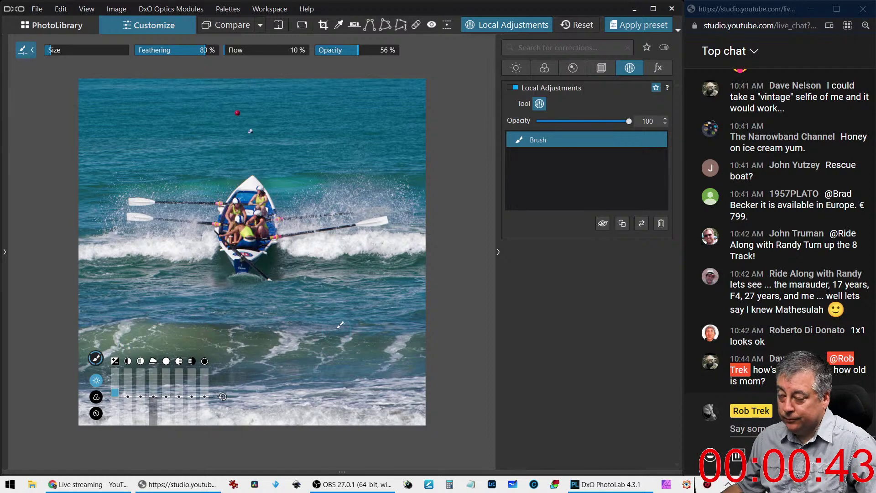
# Clean up the brushed mask with the eraser, return to the normal brush and reselect the brush adjustment
pyautogui.rightClick(327, 315)
pyautogui.click(348, 298)
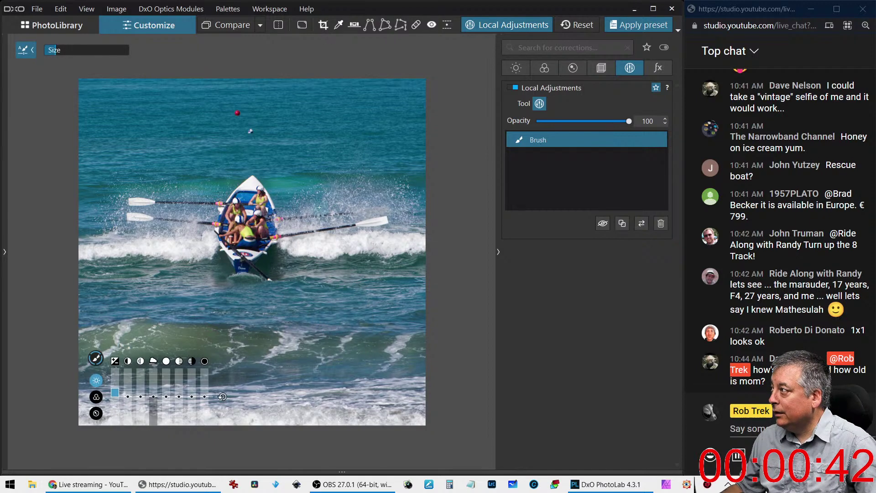
pyautogui.rightClick(318, 271)
pyautogui.click(342, 250)
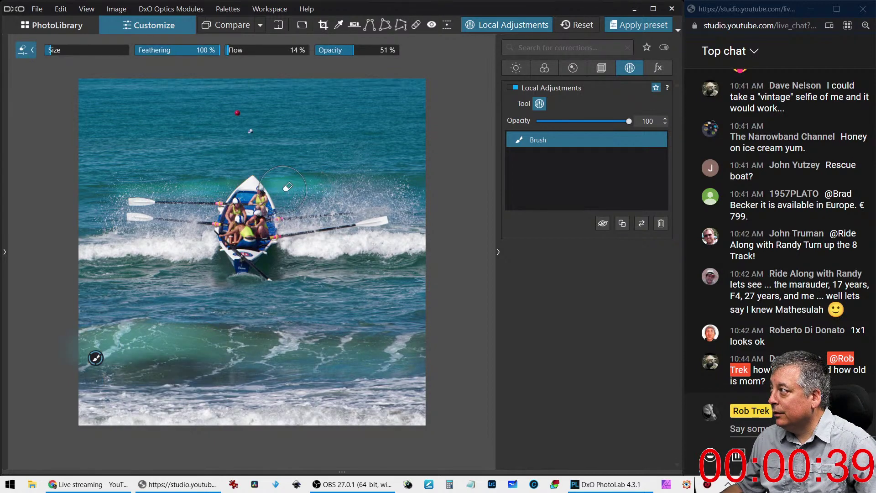
pyautogui.click(339, 359)
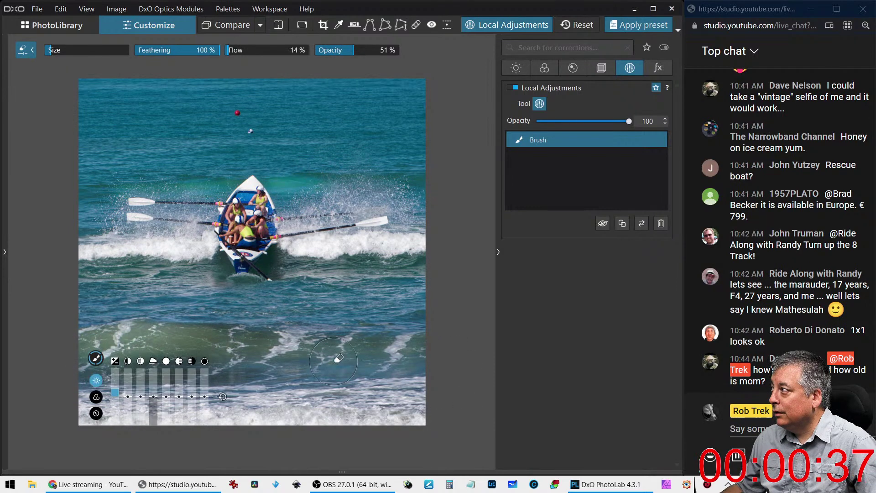
pyautogui.rightClick(287, 330)
pyautogui.click(251, 337)
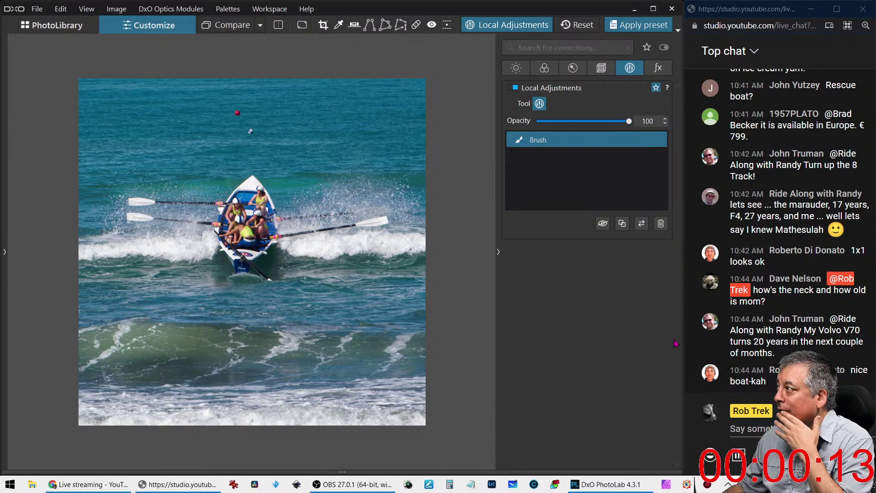
pyautogui.click(513, 141)
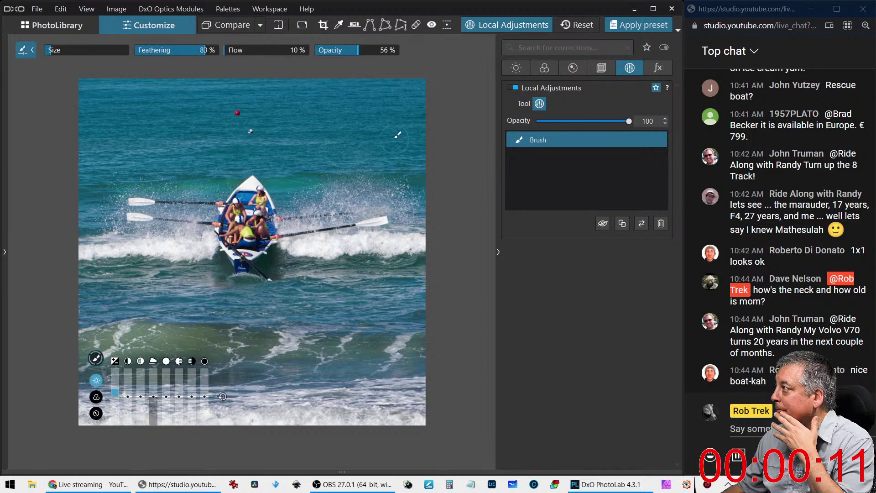
# Try brightening the water behind the boat with a second, larger brush adjustment, then remove that brush
pyautogui.click(97, 51)
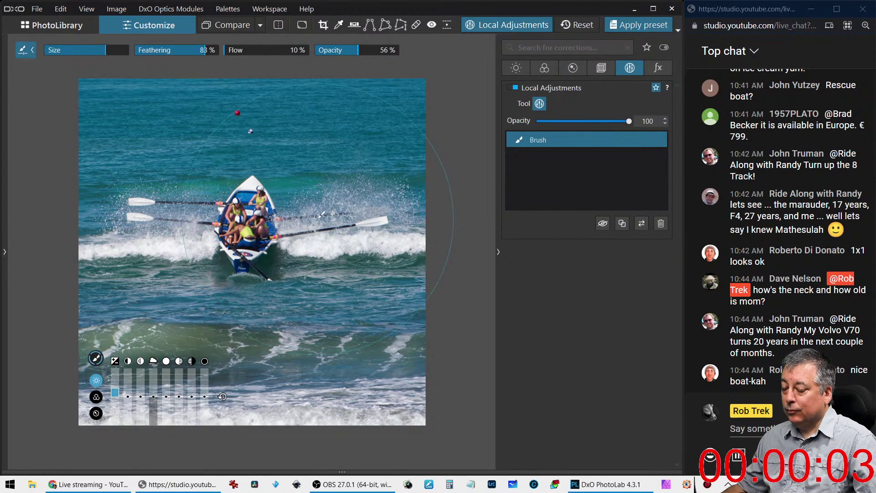
pyautogui.click(96, 359)
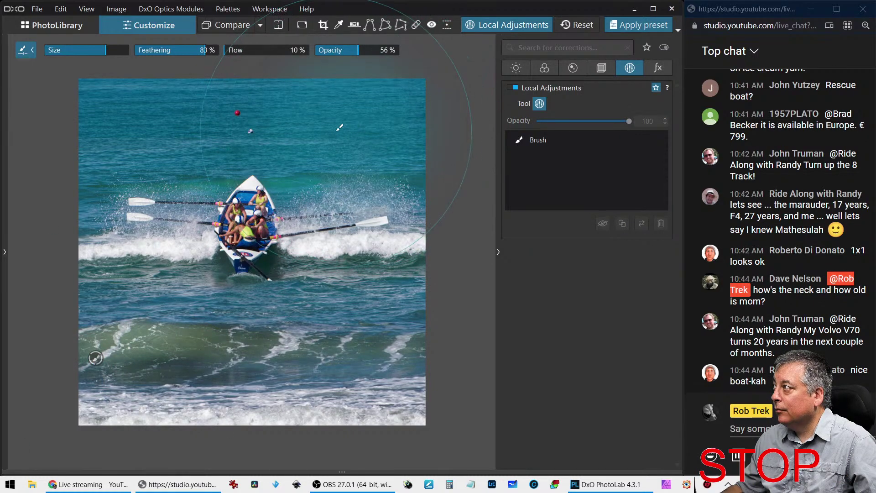
pyautogui.moveTo(251, 132)
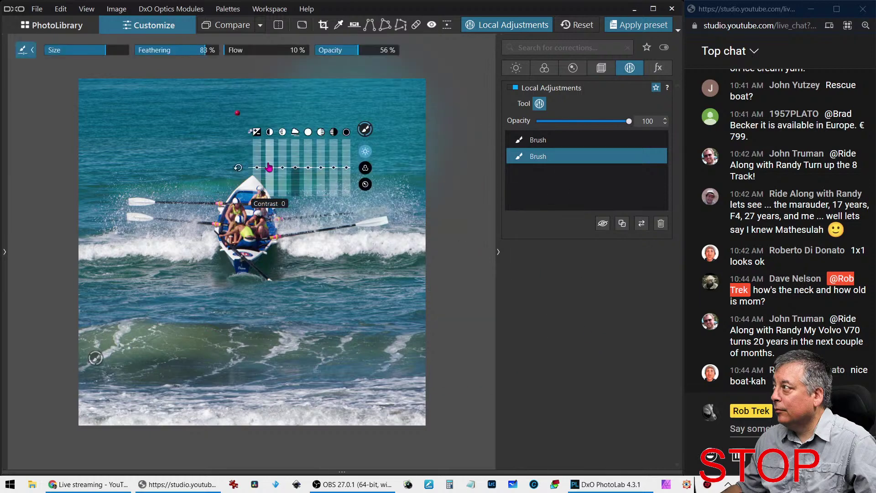
pyautogui.moveTo(257, 181); pyautogui.dragTo(257, 164)
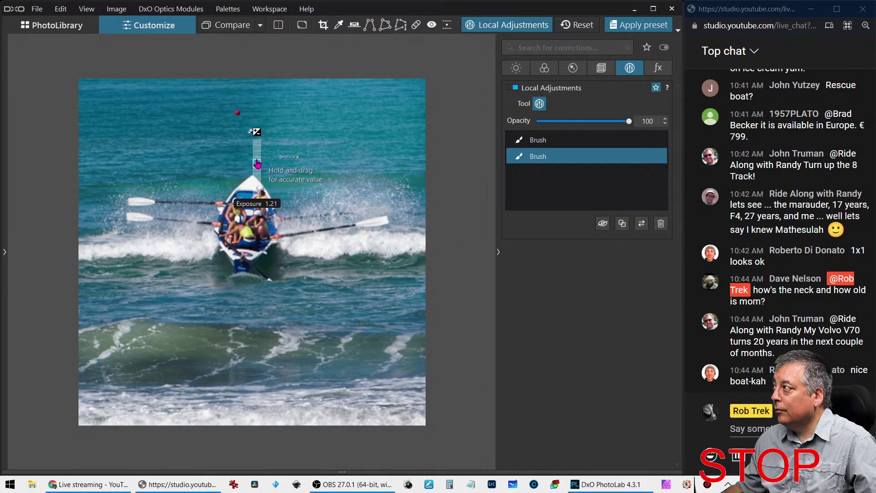
pyautogui.moveTo(257, 164); pyautogui.dragTo(258, 180)
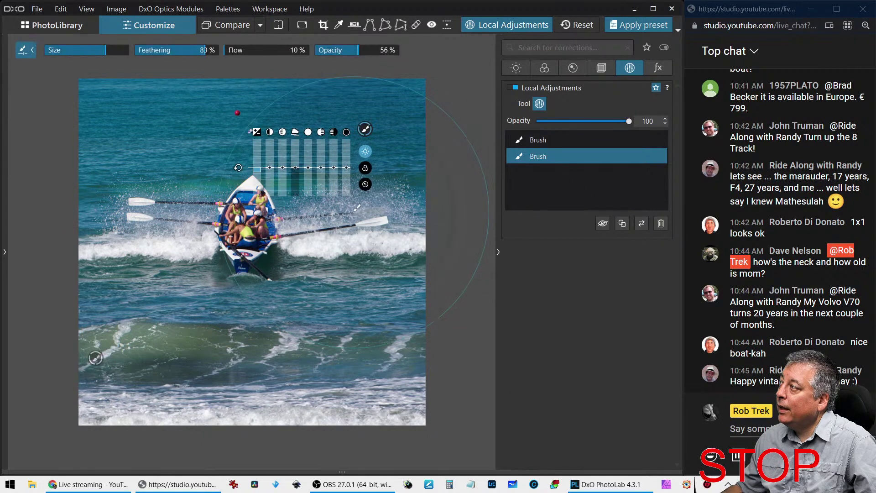
pyautogui.click(369, 134)
pyautogui.click(368, 133)
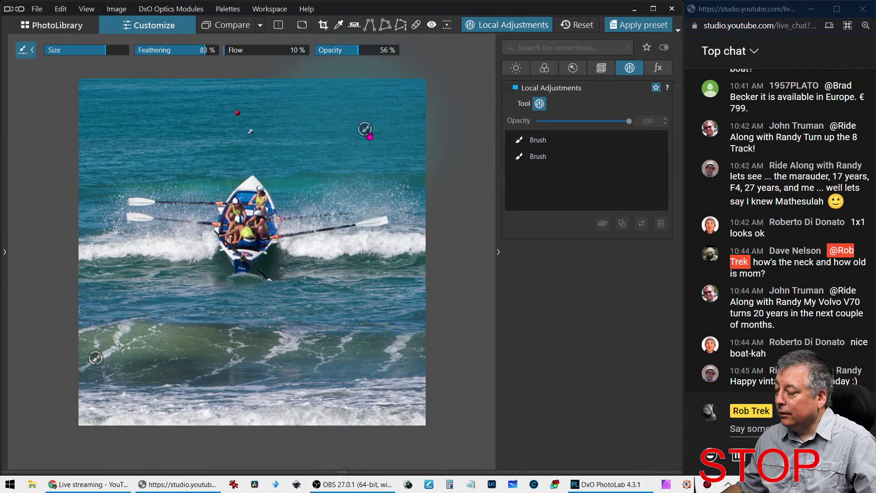
pyautogui.click(363, 132)
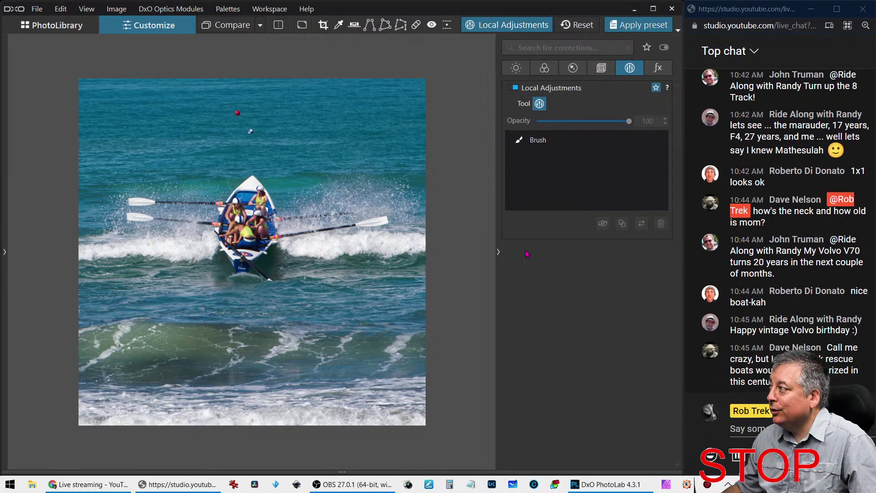
# Try a full black-and-white look on the boat photo, browsing the B&W presets, and undo it
pyautogui.click(545, 67)
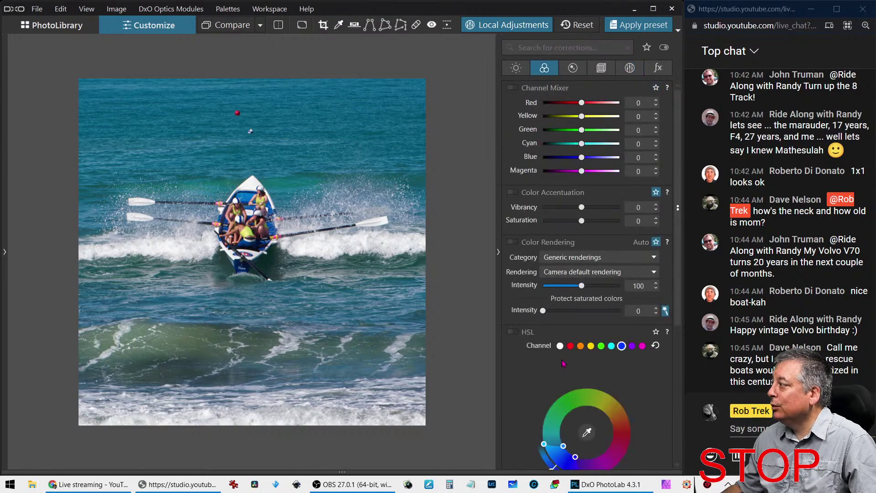
pyautogui.scroll(-5, 563, 363)
pyautogui.click(516, 411)
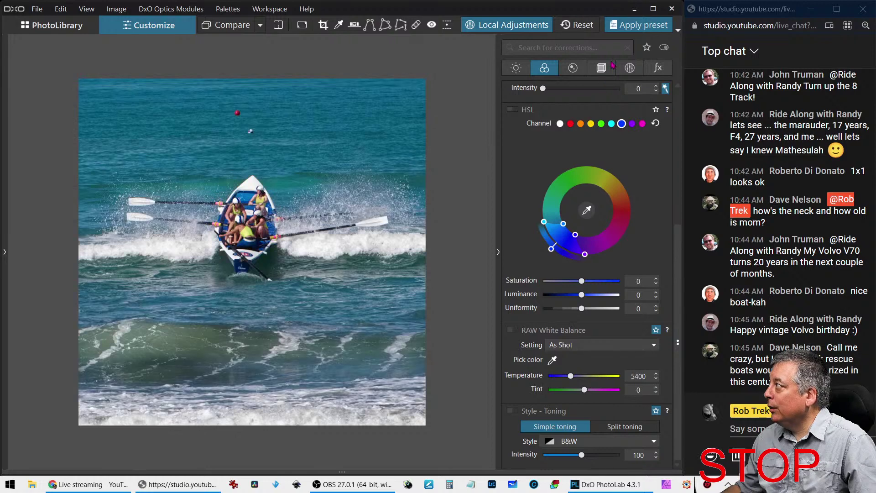
pyautogui.click(639, 24)
pyautogui.scroll(-5, 541, 251)
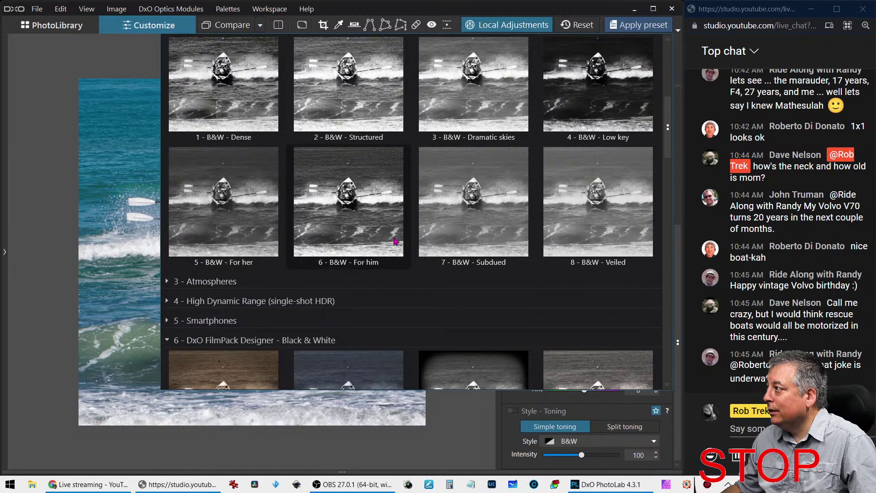
pyautogui.click(251, 231)
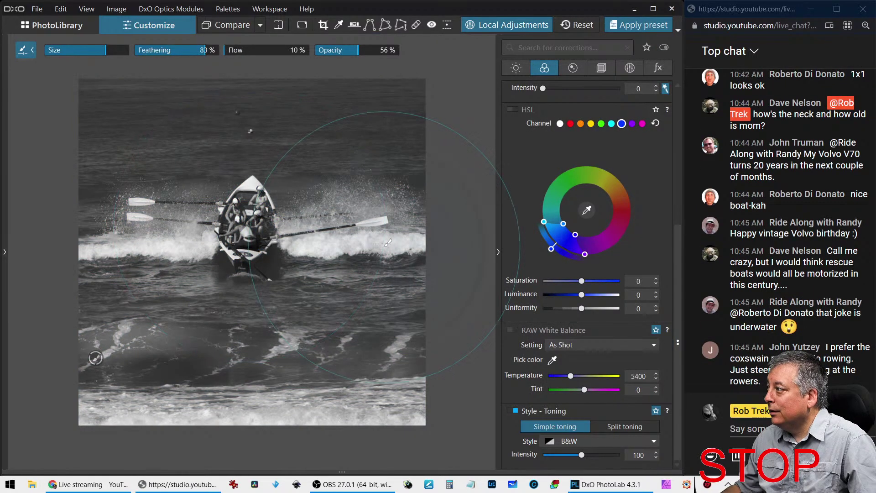
pyautogui.hotkey('ctrl', 'z')
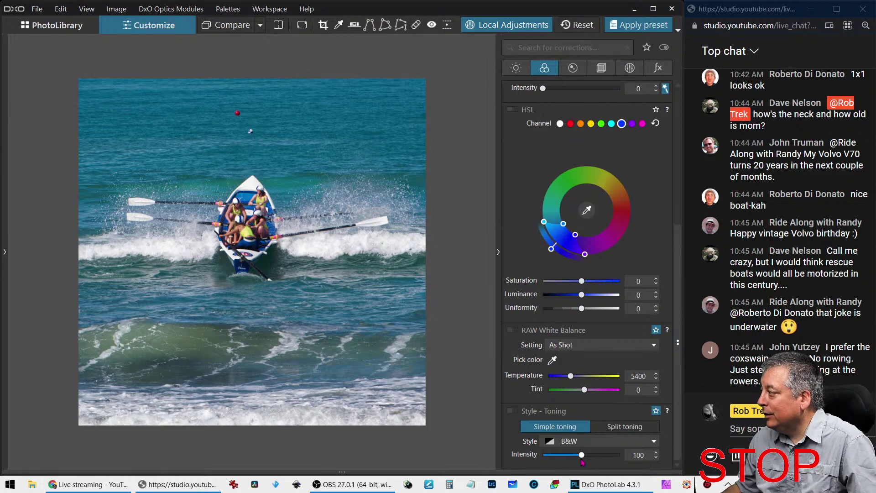
# Partially desaturate the photo with B&W simple toning at an intensity of about 43
pyautogui.moveTo(581, 459); pyautogui.dragTo(562, 463)
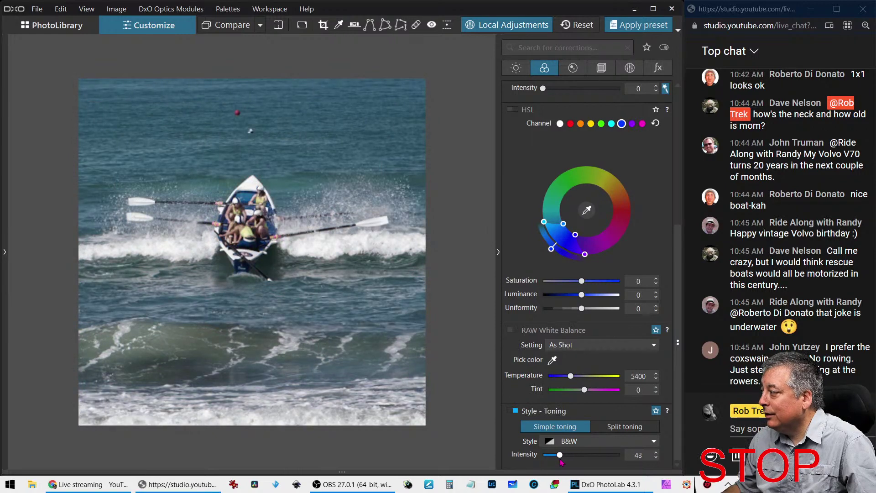
pyautogui.moveTo(562, 463); pyautogui.dragTo(559, 463)
# Raise the photo's contrast to 98 and its fine contrast to 25
pyautogui.click(516, 68)
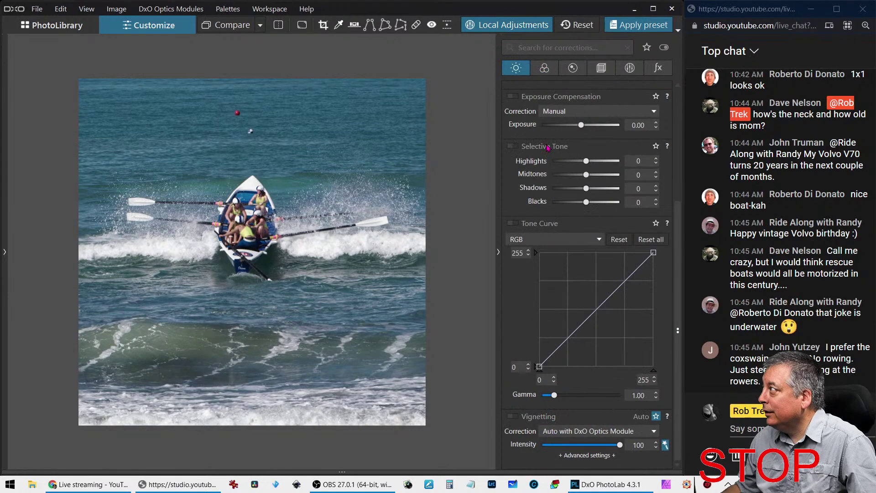
pyautogui.scroll(4, 569, 184)
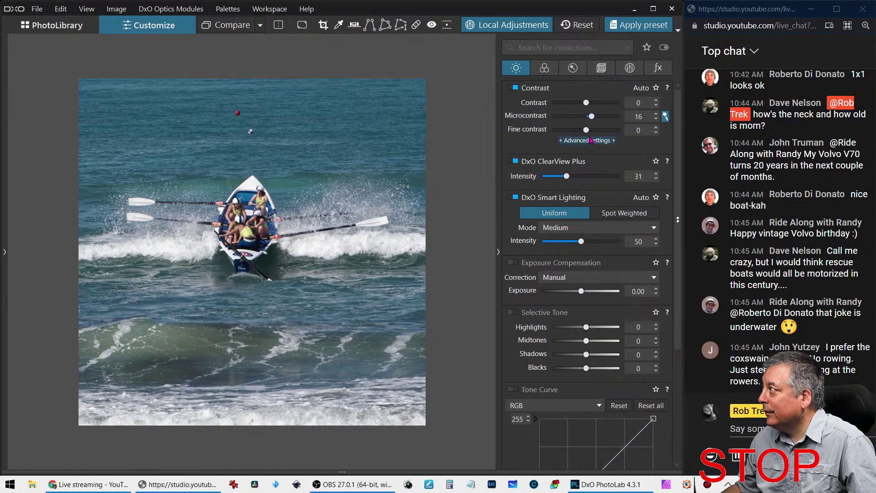
pyautogui.moveTo(586, 103); pyautogui.dragTo(621, 108)
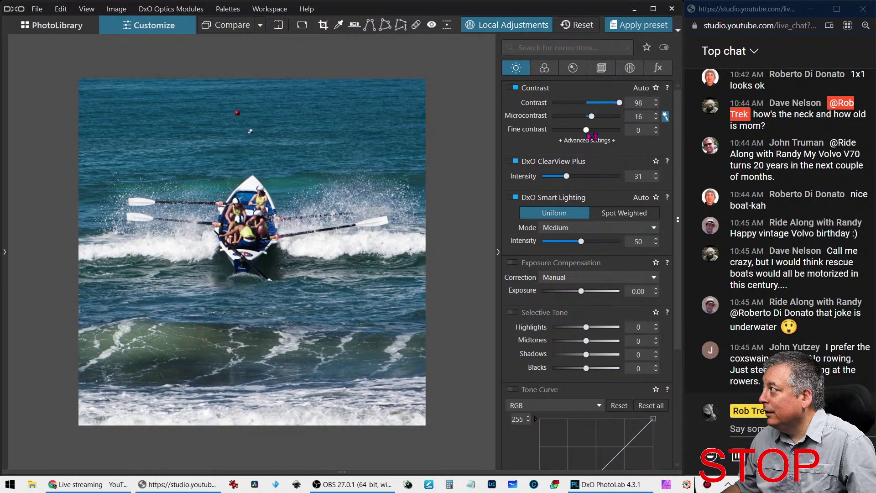
pyautogui.moveTo(589, 134); pyautogui.dragTo(599, 136)
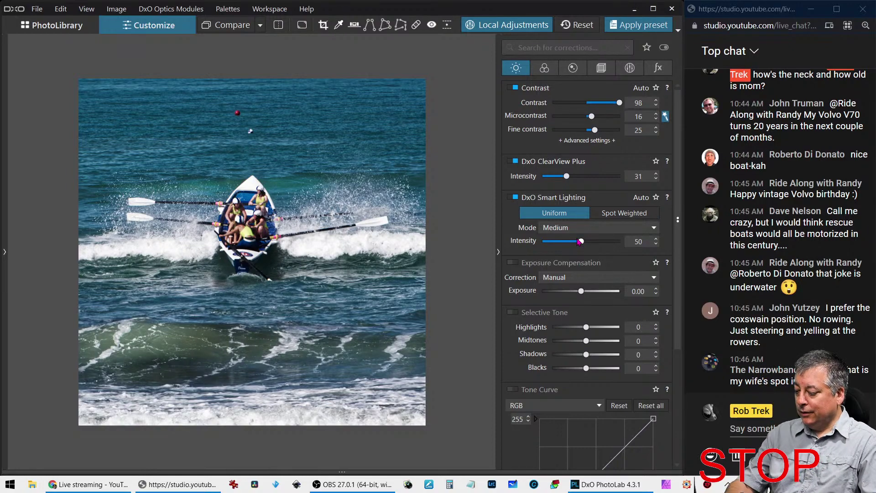
# Review the edited boat photo full screen, then compare it side by side with the original without the corrections panel
pyautogui.press('F11')
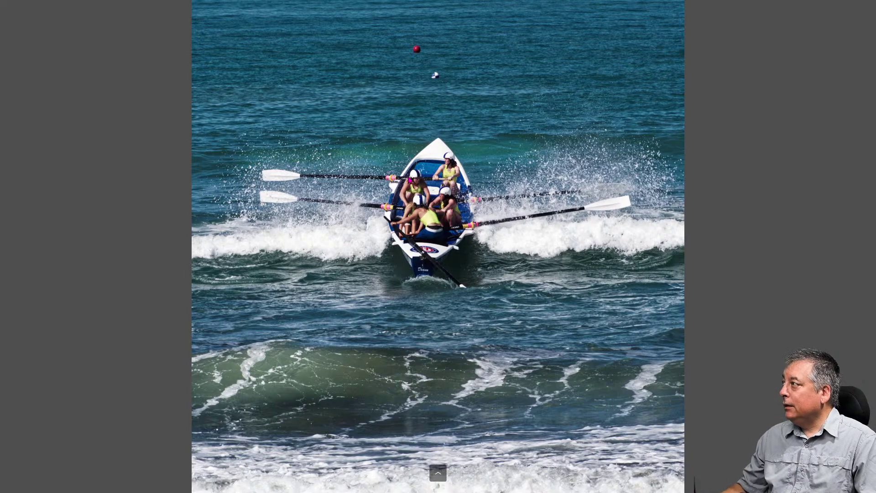
pyautogui.press('F11')
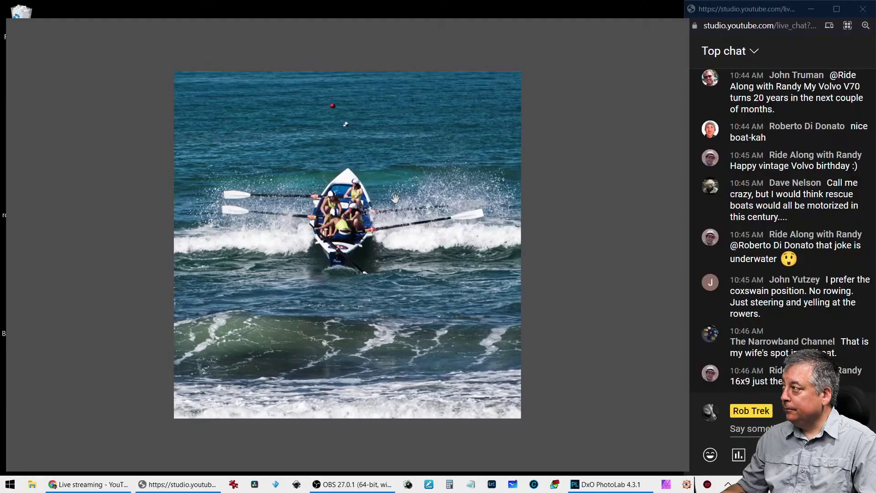
pyautogui.click(341, 10)
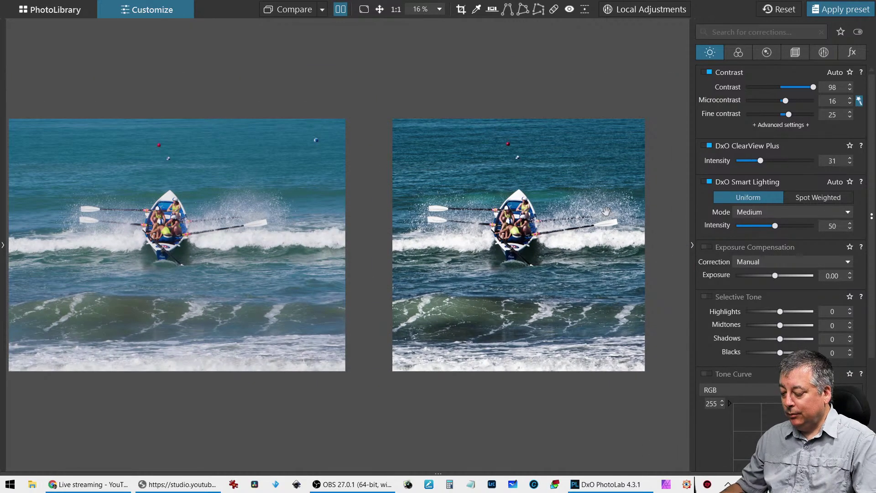
pyautogui.press('F6')
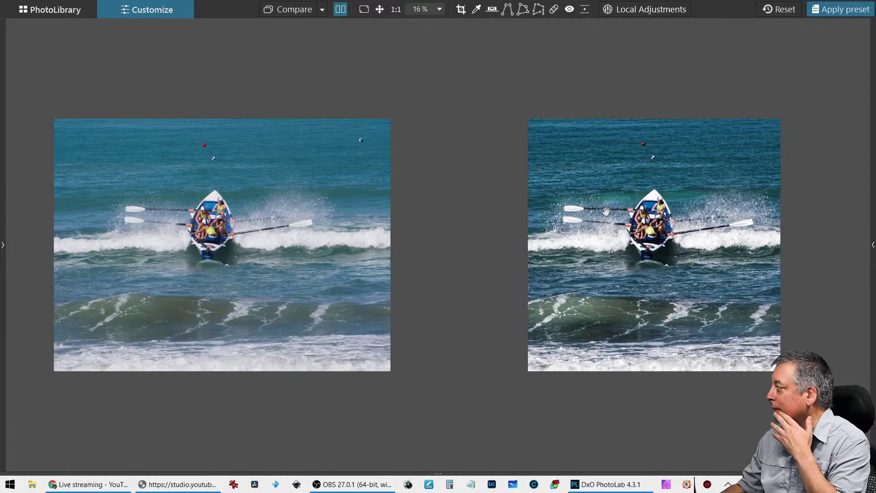
pyautogui.scroll(1, 598, 244)
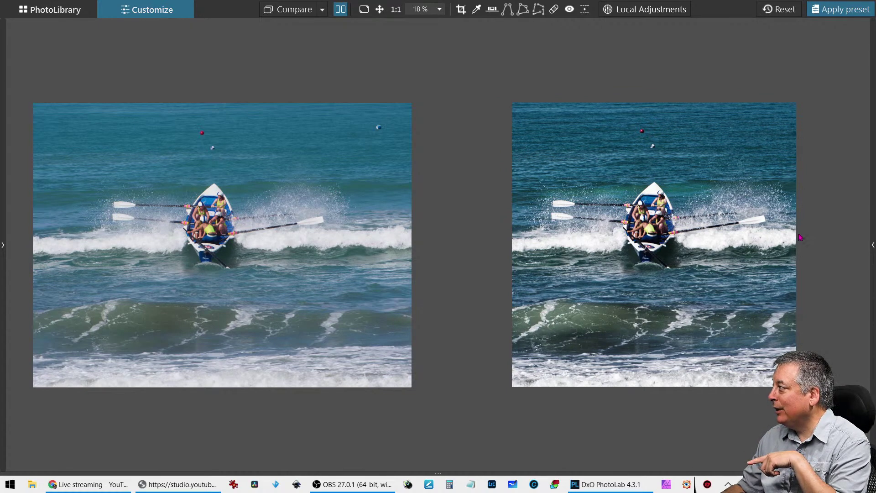
pyautogui.scroll(1, 706, 231)
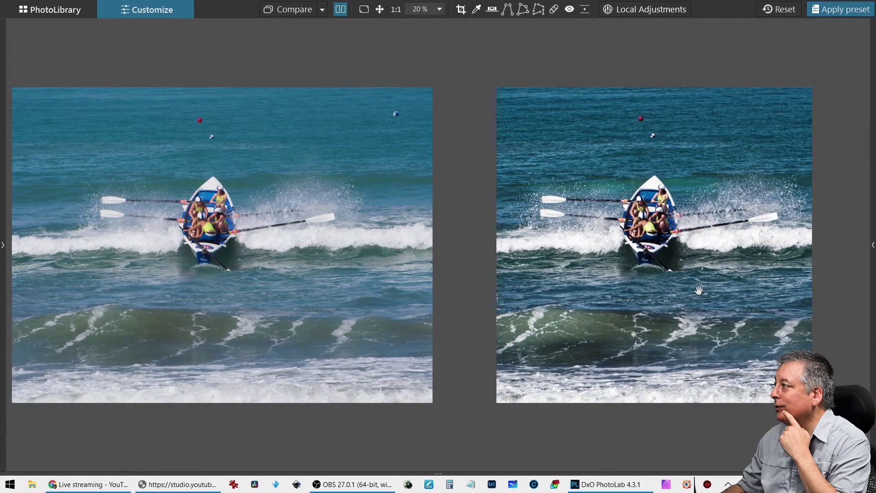
# Leave the side-by-side comparison and examine the edited boat photo on its own, enlarged and full screen
pyautogui.click(340, 9)
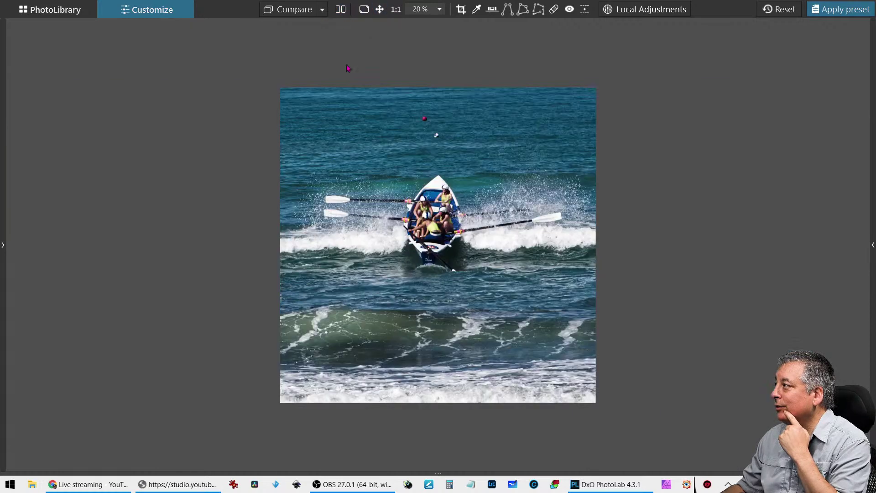
pyautogui.scroll(1, 413, 277)
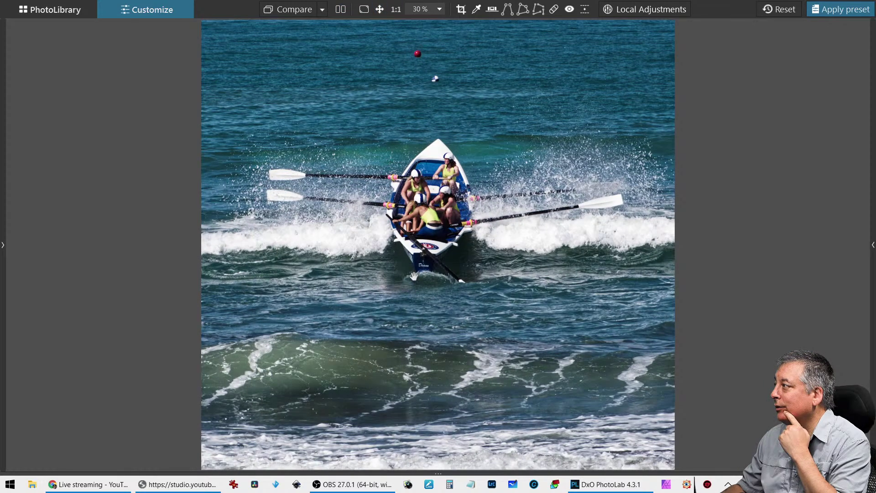
pyautogui.scroll(-1, 528, 273)
pyautogui.scroll(-1, 528, 273)
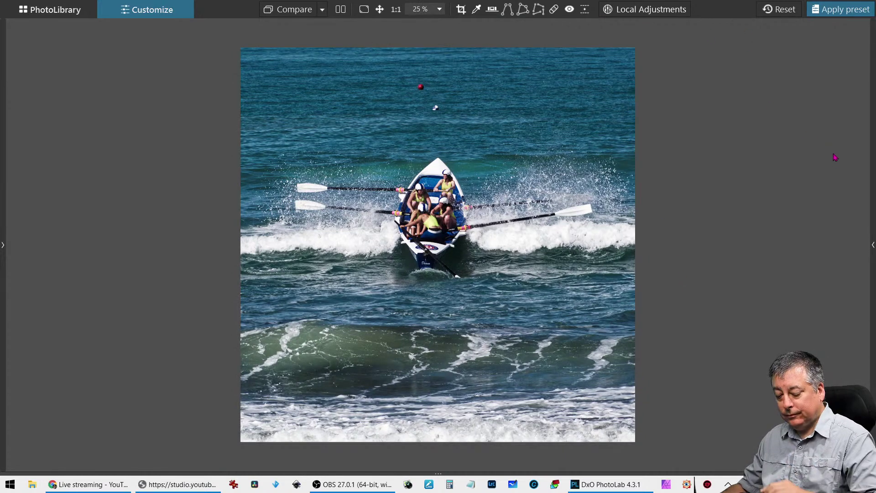
pyautogui.press('F11')
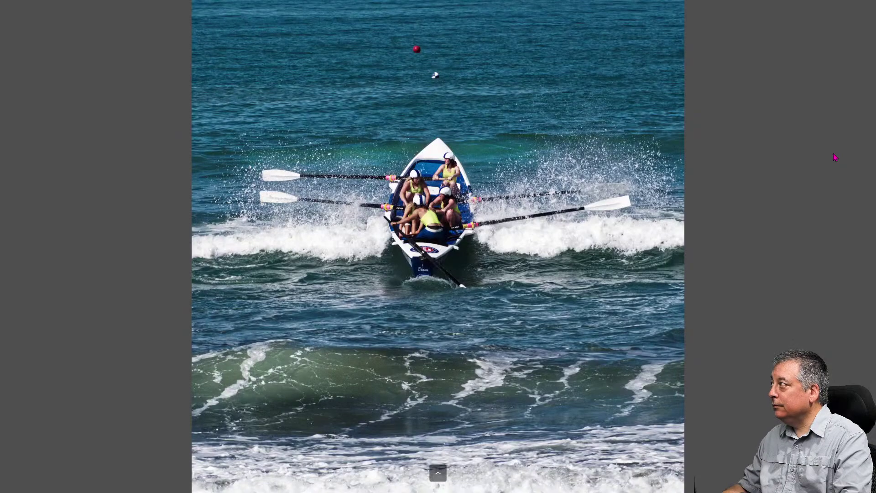
pyautogui.press('F11')
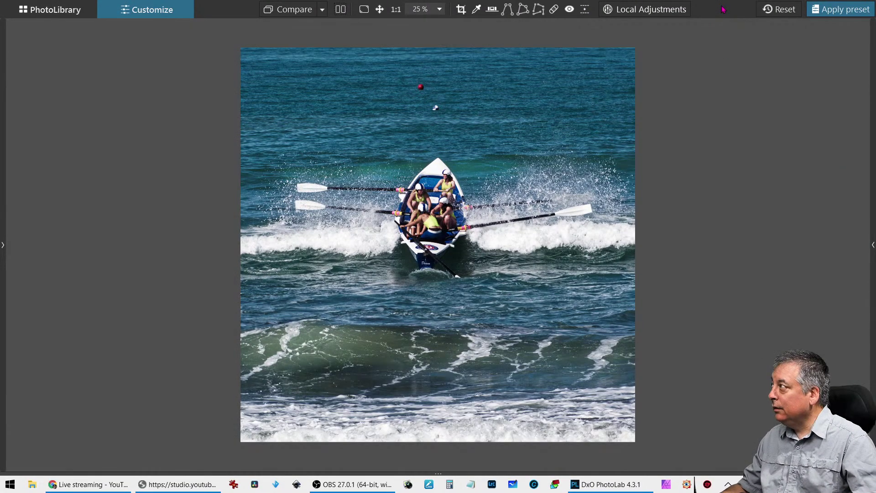
pyautogui.press('F11')
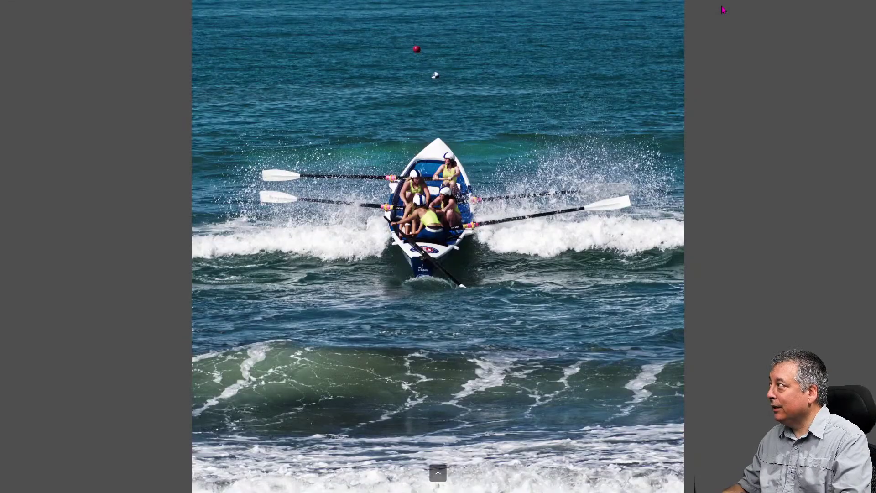
pyautogui.press('F11')
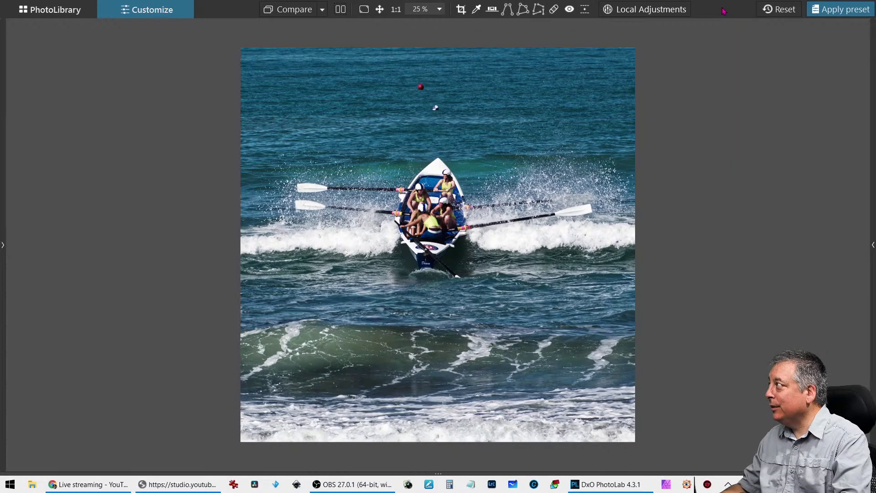
pyautogui.press('F11')
pyautogui.press('F11')
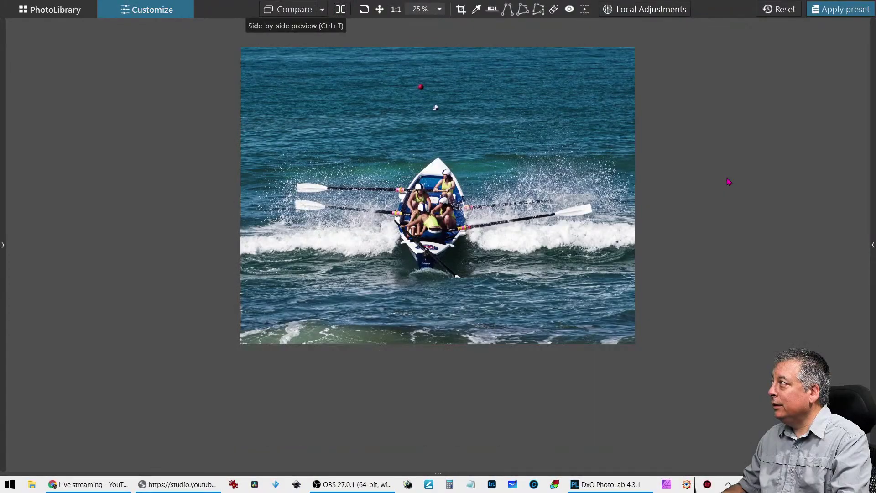
# Restore the editor window with the filmstrip beside the live chat and reopen the collapsed corrections panel
pyautogui.press('F11')
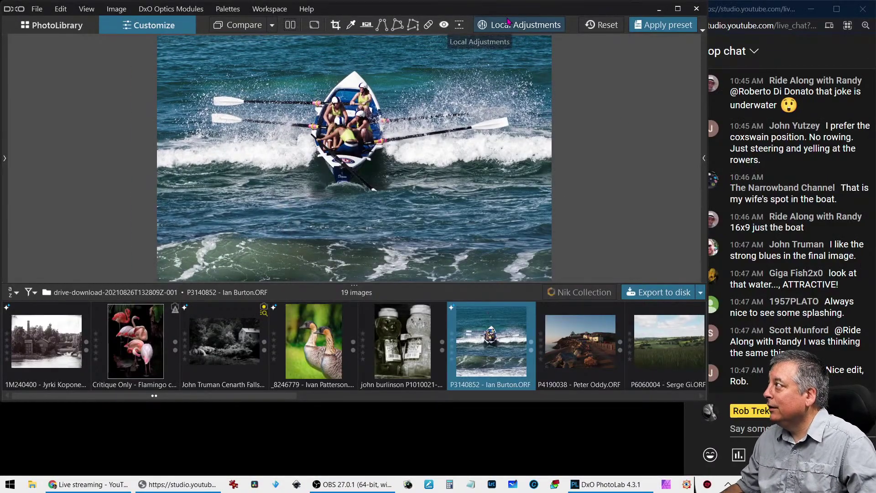
pyautogui.moveTo(507, 12); pyautogui.dragTo(2, 44)
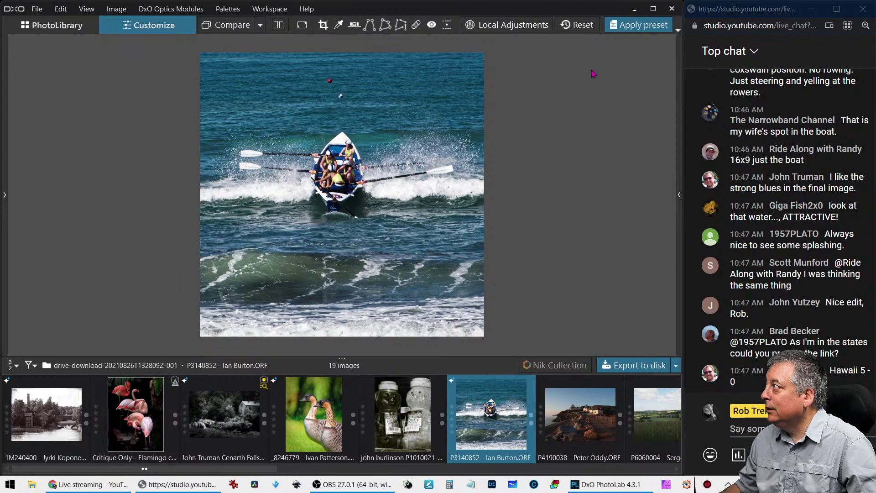
pyautogui.click(680, 196)
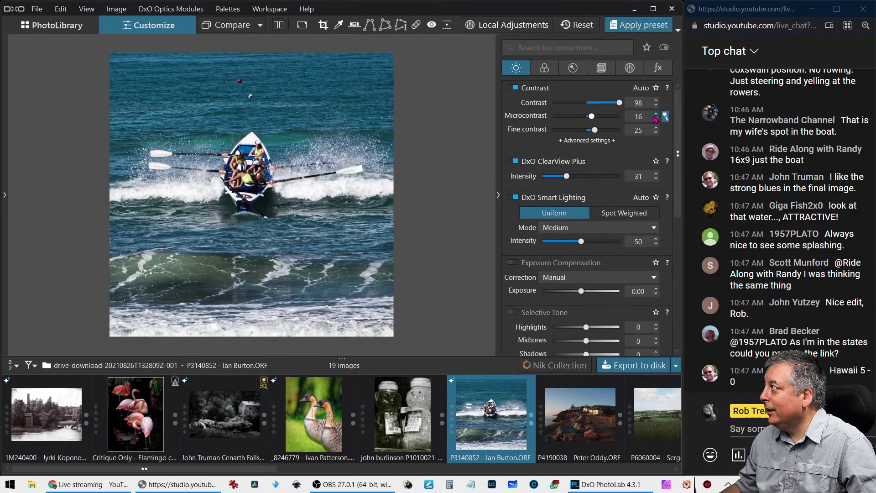
# Add a white frame outside the edges of the boat photo and set its size to 200
pyautogui.click(656, 72)
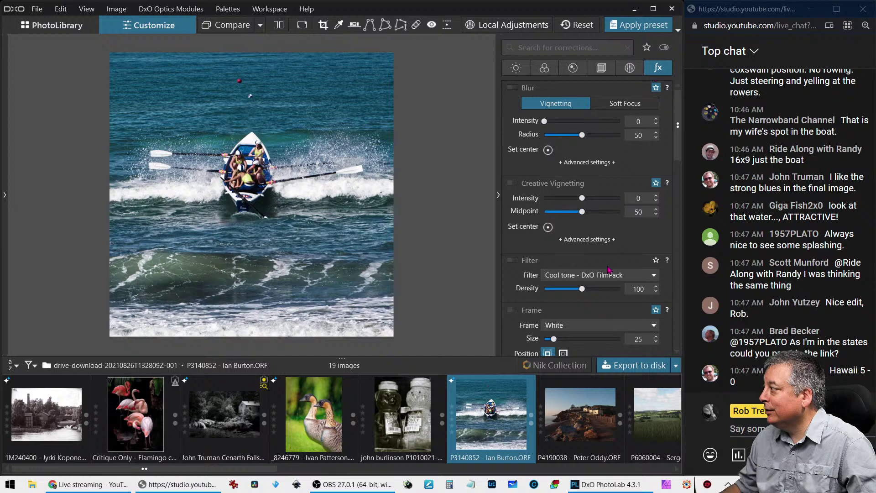
pyautogui.scroll(-5, 610, 270)
pyautogui.click(563, 162)
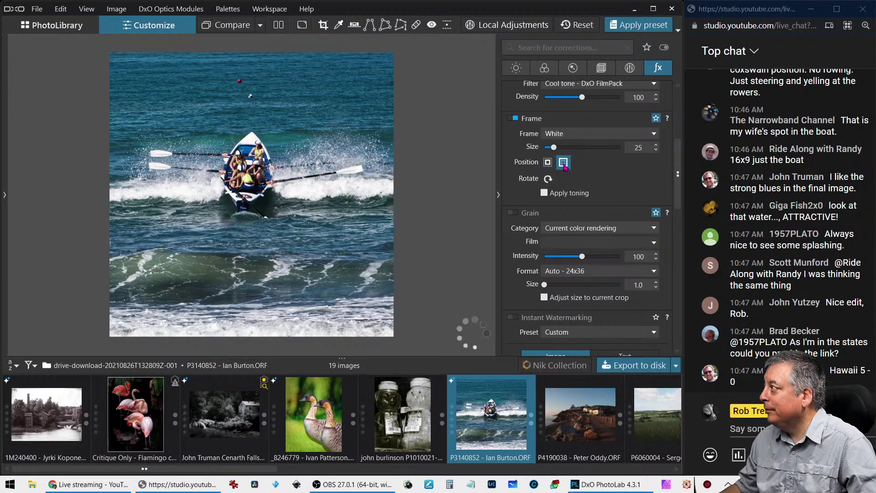
pyautogui.moveTo(554, 147); pyautogui.dragTo(625, 147)
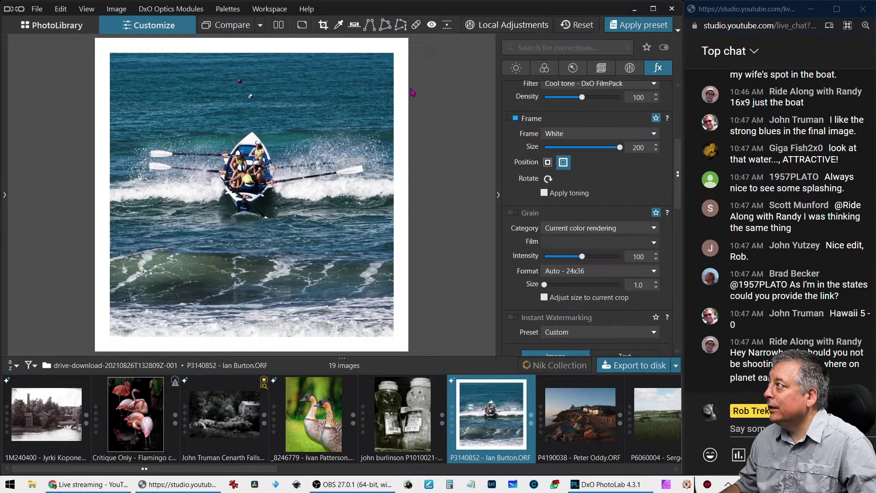
# Preview the framed boat photo full screen and select the next submission, P4190038, in the filmstrip
pyautogui.click(302, 25)
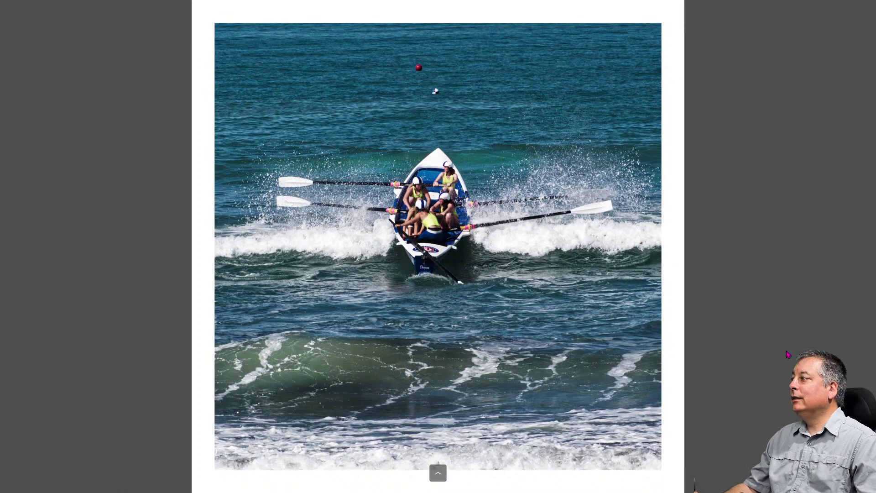
pyautogui.press('Escape')
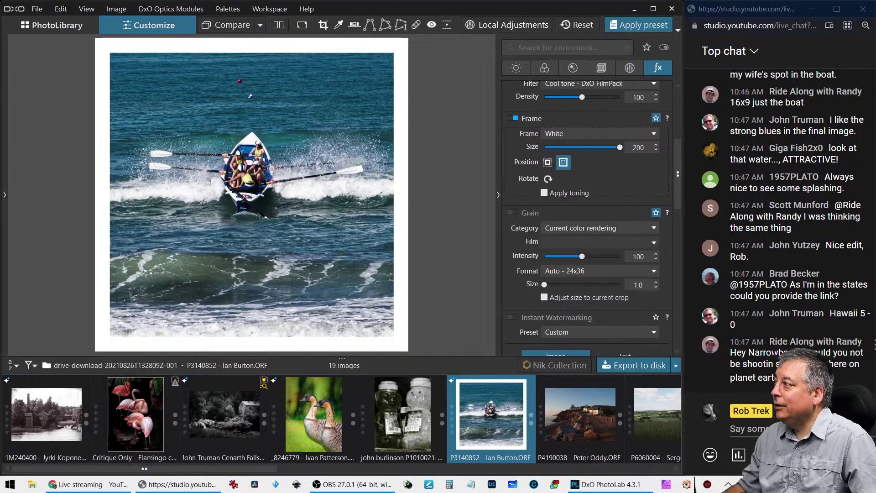
pyautogui.moveTo(574, 423)
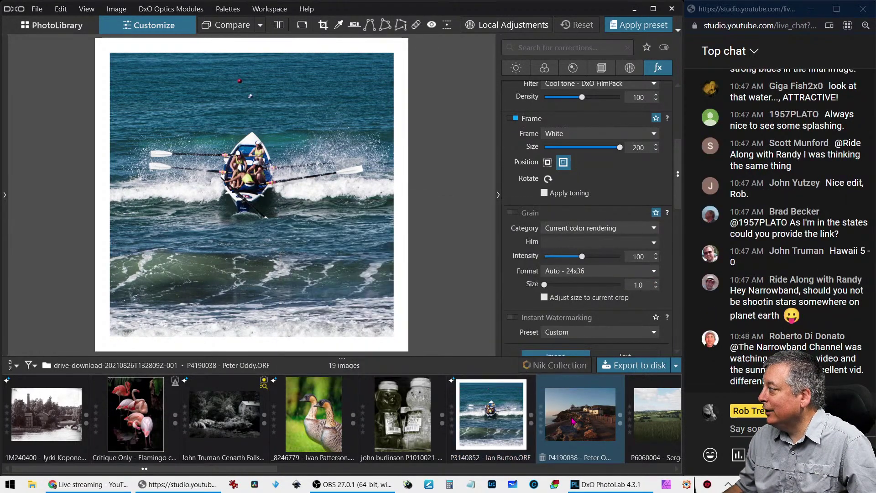
# Open the coastal village photo P4190038 for customizing and view its histogram and capture metadata
pyautogui.click(574, 423)
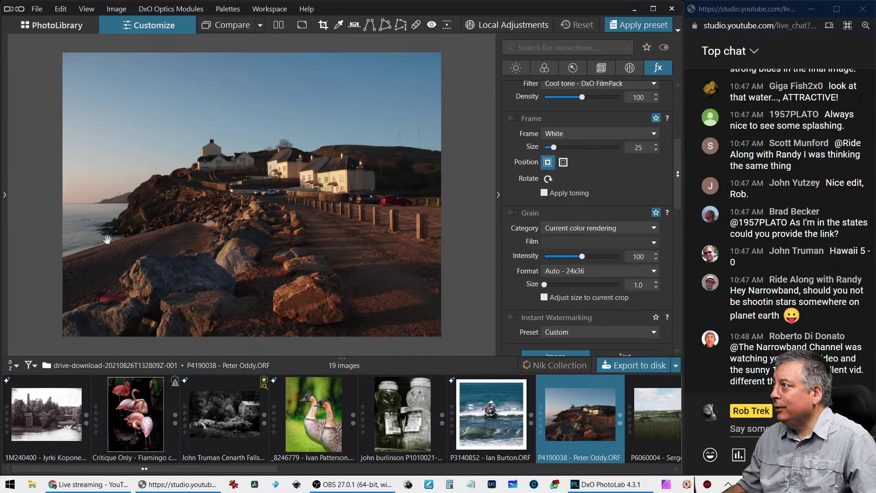
pyautogui.click(82, 27)
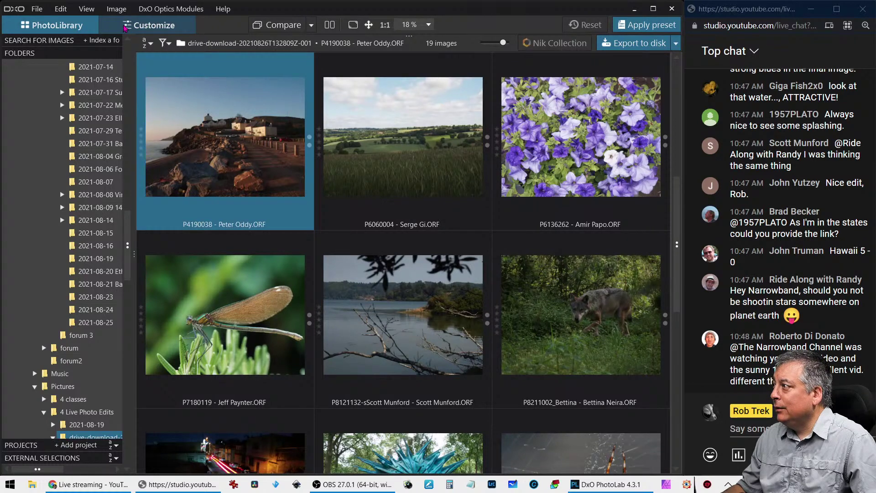
pyautogui.click(125, 28)
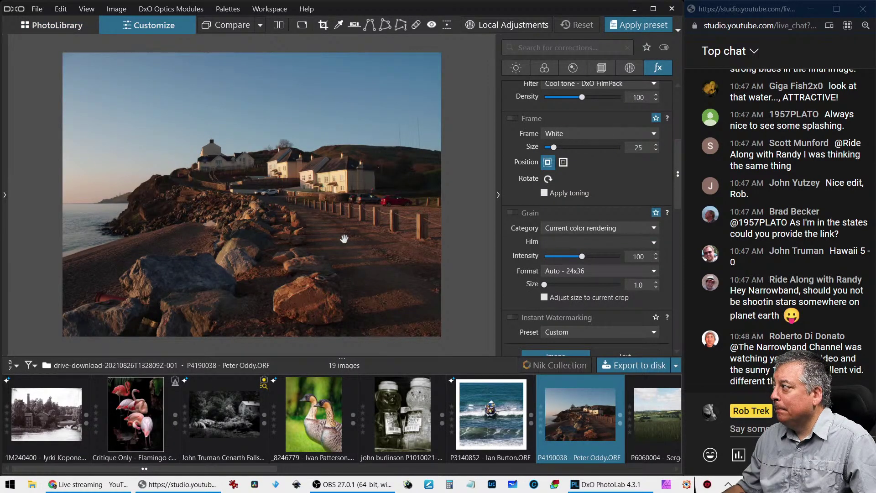
pyautogui.press('Tab')
pyautogui.press('Tab')
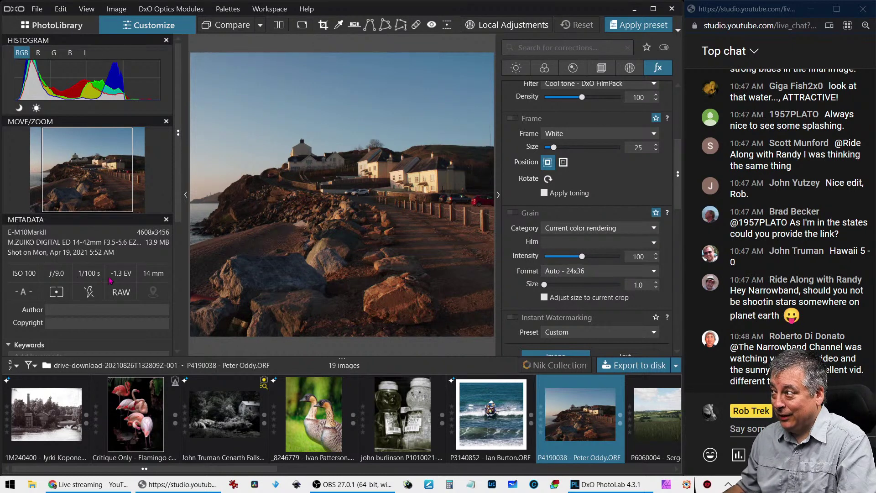
# Apply the Rob Auto preset to the coastal village photo
pyautogui.press('F10')
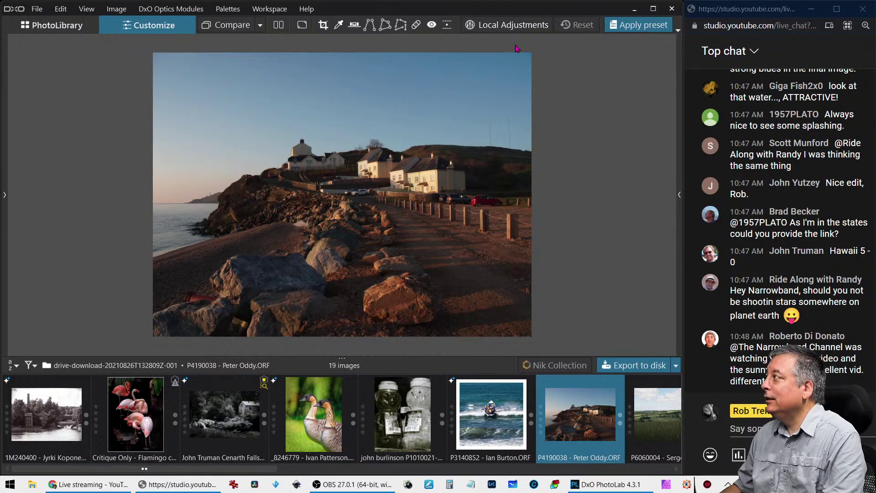
pyautogui.click(639, 25)
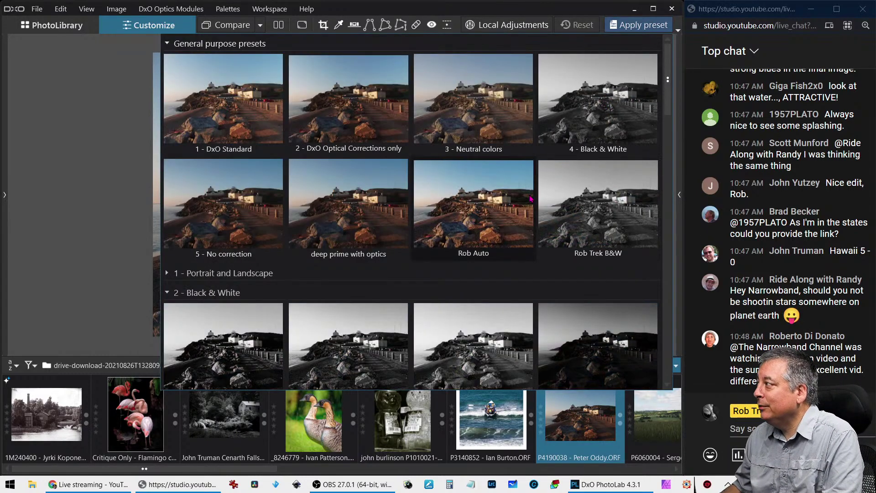
pyautogui.click(524, 198)
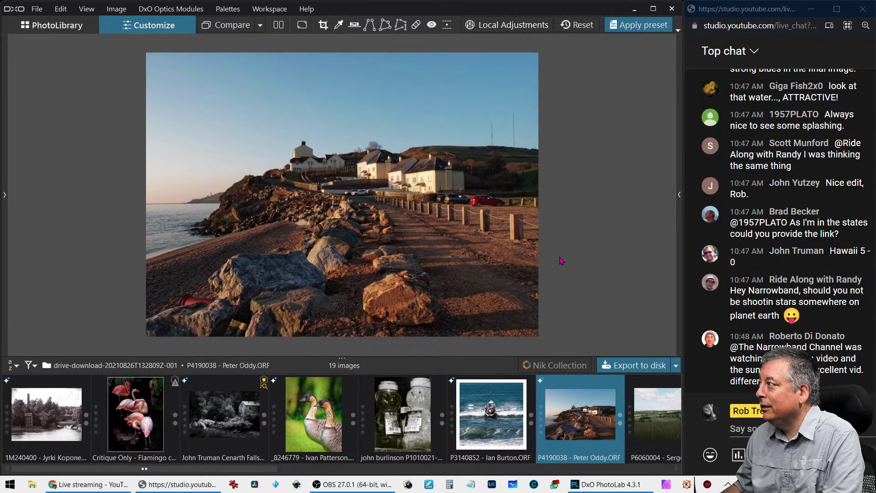
# Enlarge the photo view over the filmstrip and enable the automatic perspective, horizon and crop corrections
pyautogui.click(680, 196)
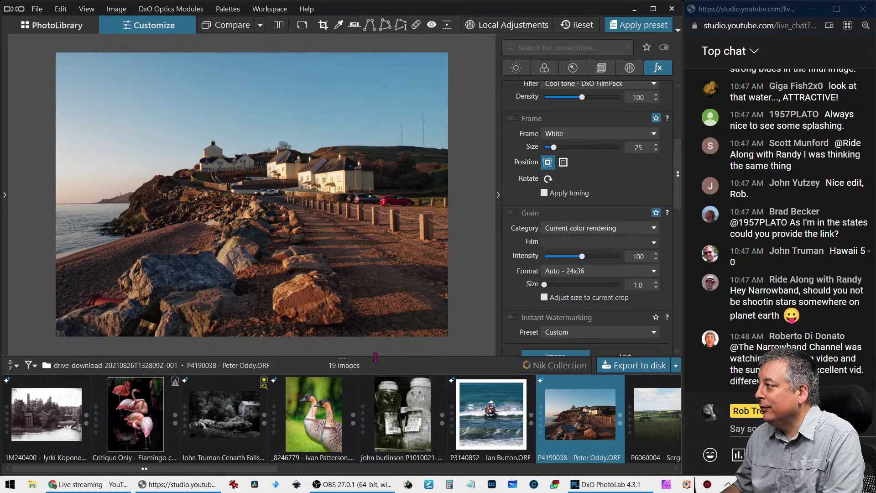
pyautogui.moveTo(376, 357); pyautogui.dragTo(377, 457)
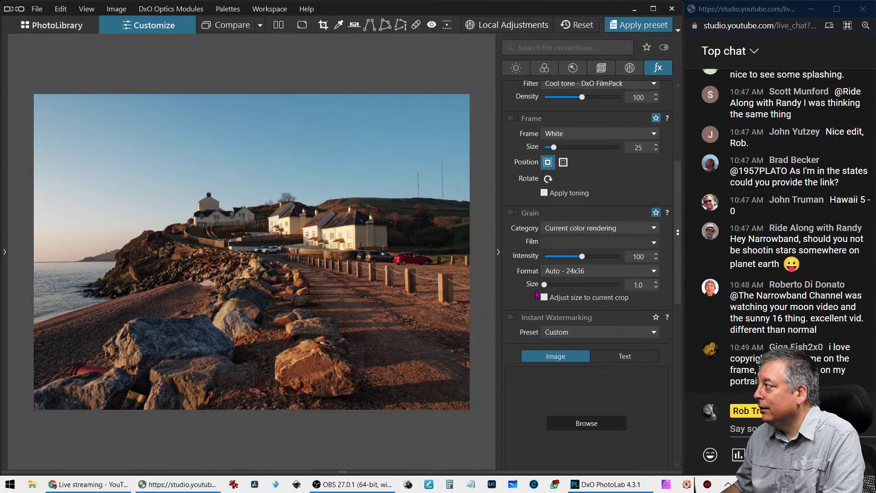
pyautogui.click(601, 67)
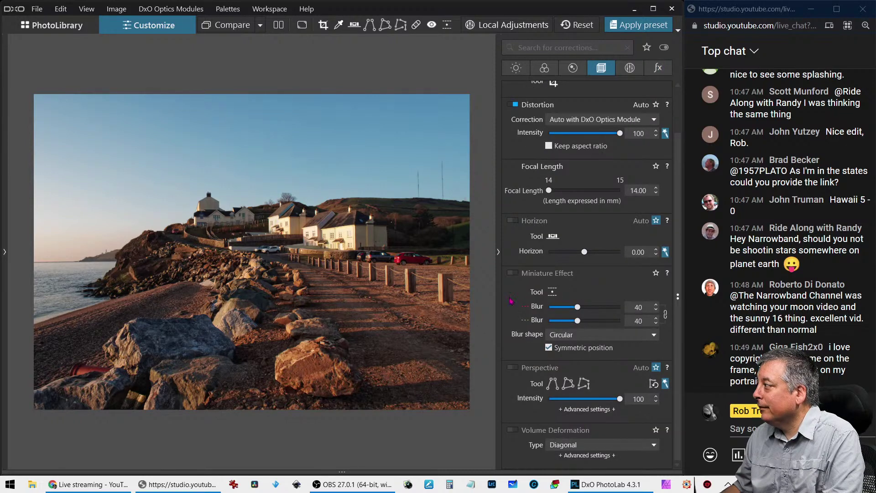
pyautogui.click(513, 368)
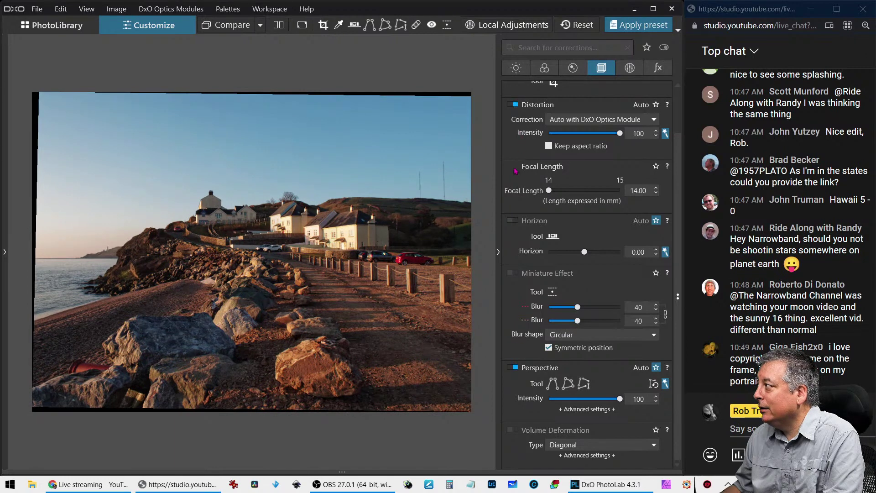
pyautogui.click(514, 221)
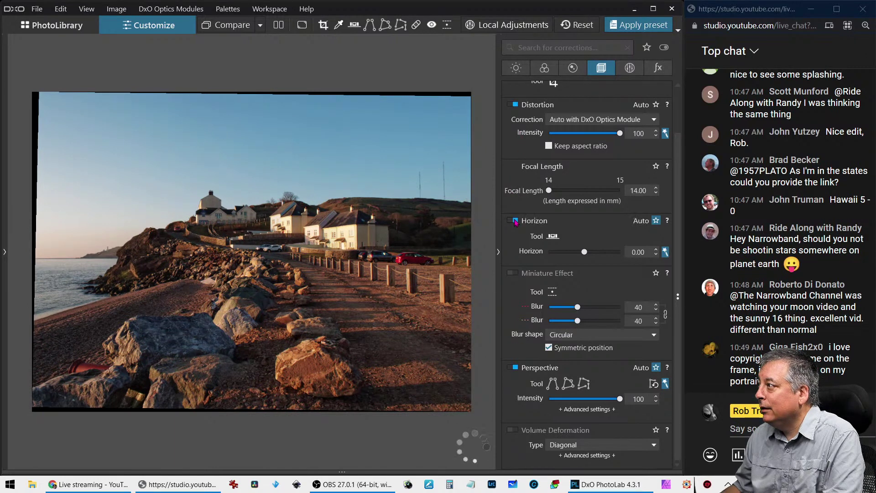
pyautogui.scroll(1, 516, 192)
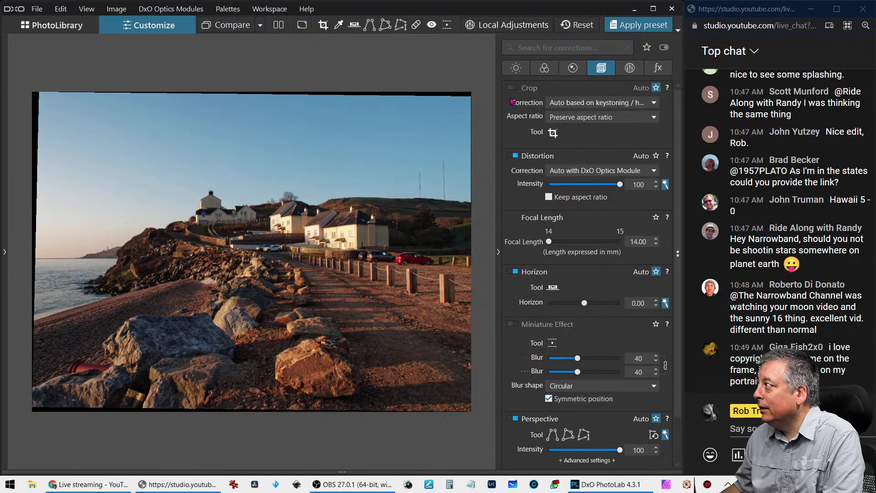
pyautogui.click(513, 88)
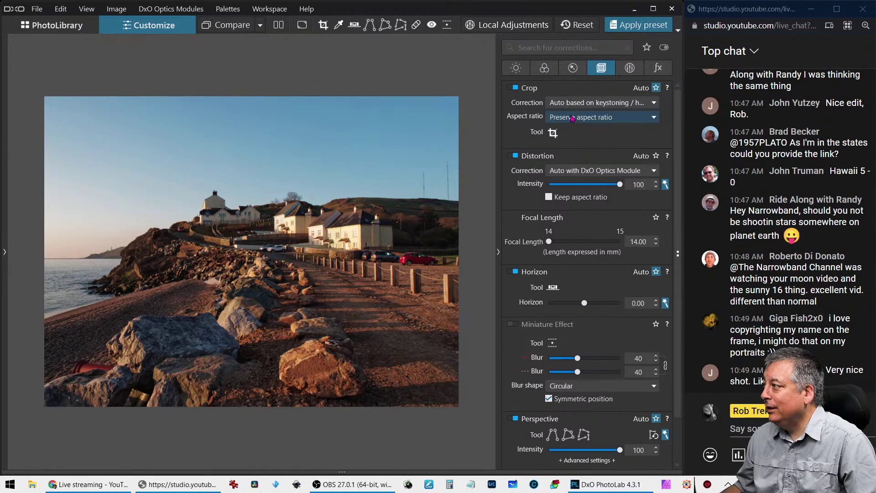
pyautogui.click(554, 132)
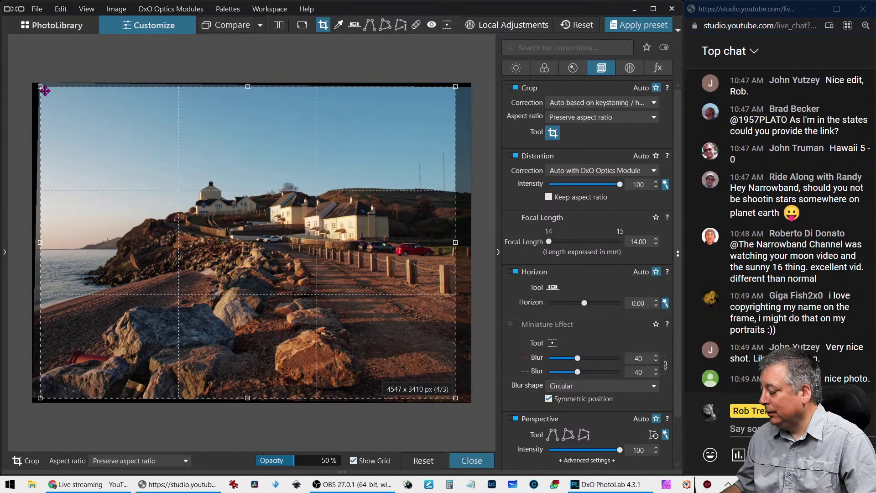
pyautogui.press('F11')
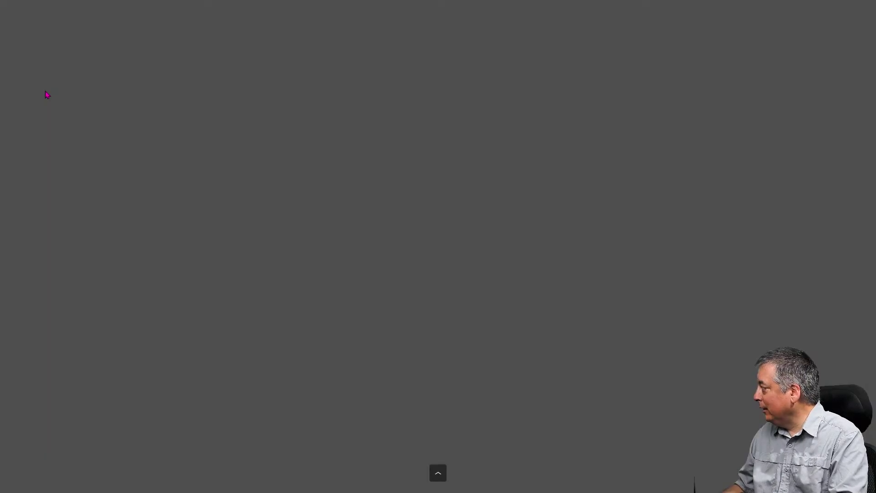
pyautogui.press('F11')
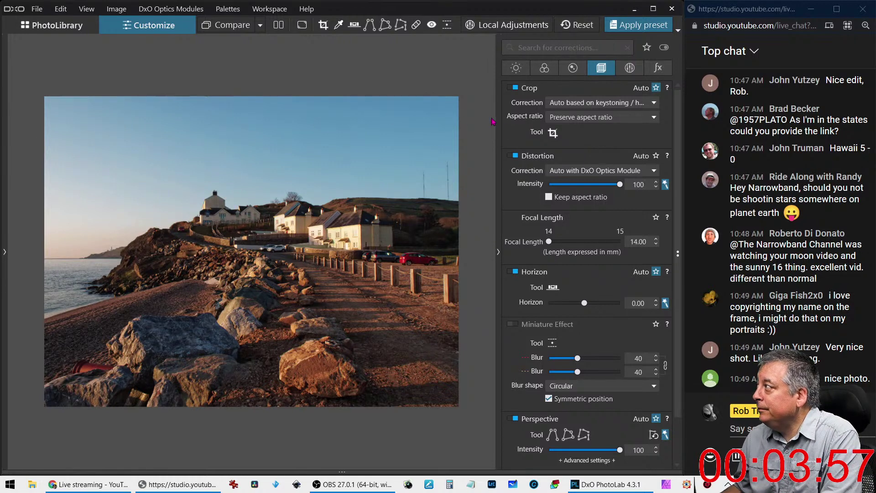
# Try a portrait 3:4 crop of about 2153 x 2870 px covering the hilltop house, the rocks and part of the path
pyautogui.click(553, 133)
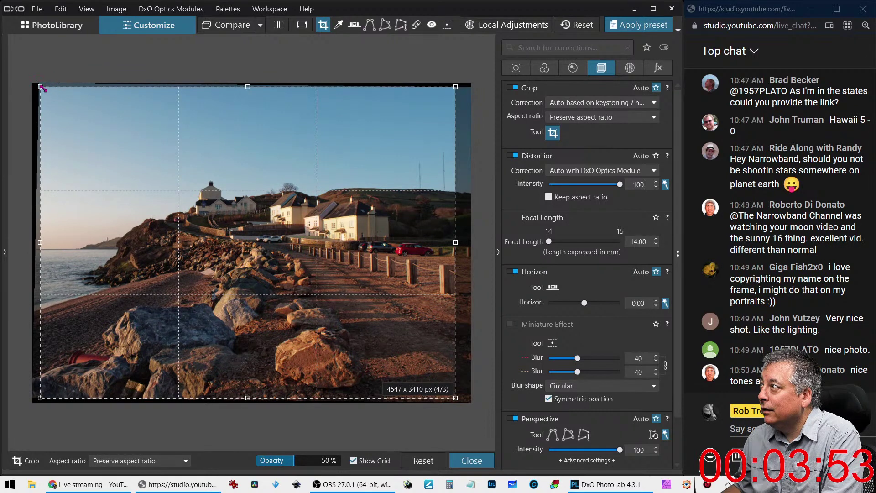
pyautogui.moveTo(42, 88); pyautogui.dragTo(177, 100)
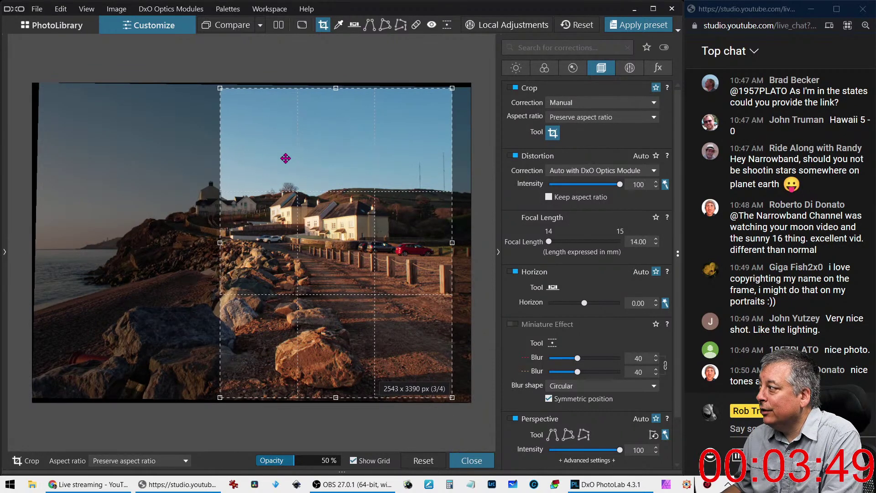
pyautogui.moveTo(285, 158); pyautogui.dragTo(185, 157)
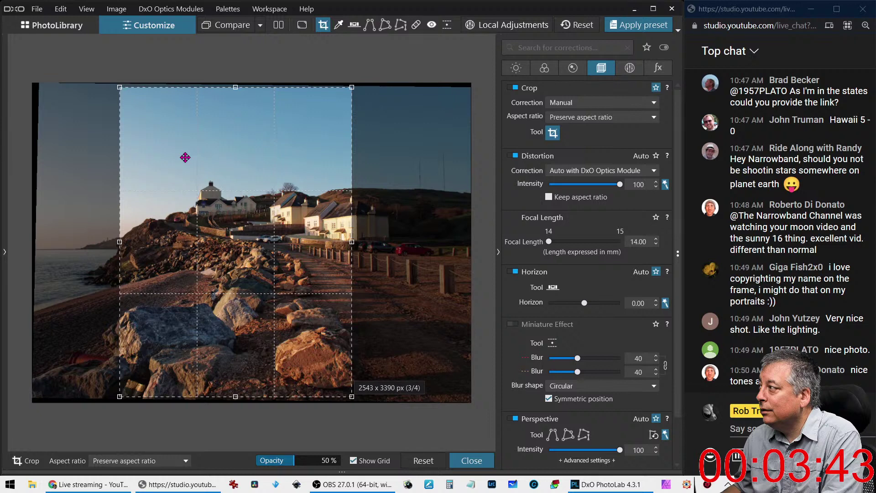
pyautogui.moveTo(185, 157); pyautogui.dragTo(190, 158)
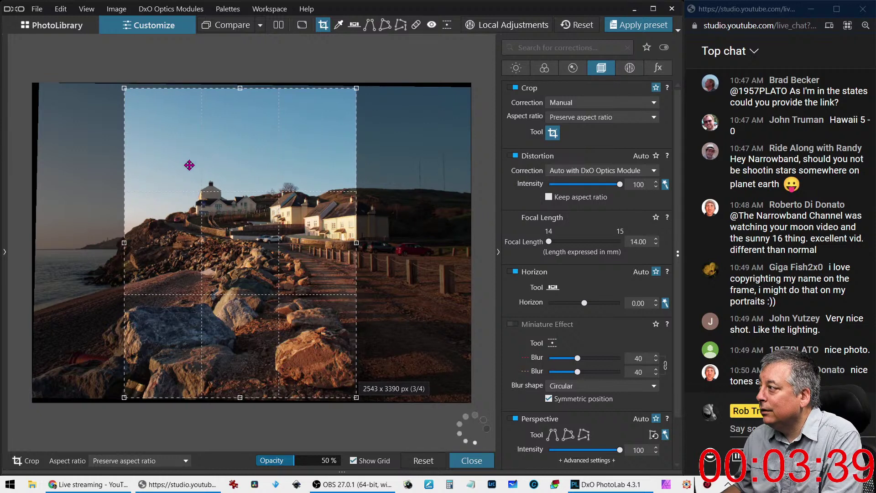
pyautogui.moveTo(240, 396); pyautogui.dragTo(240, 349)
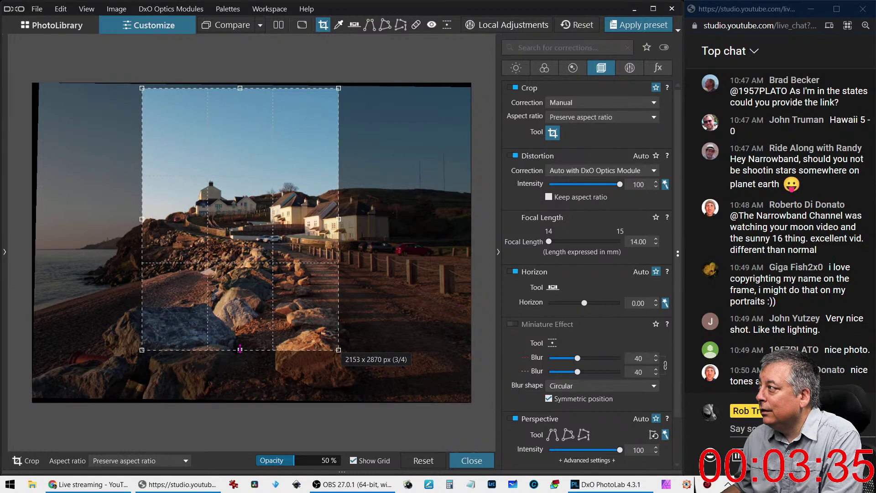
pyautogui.moveTo(237, 267); pyautogui.dragTo(236, 290)
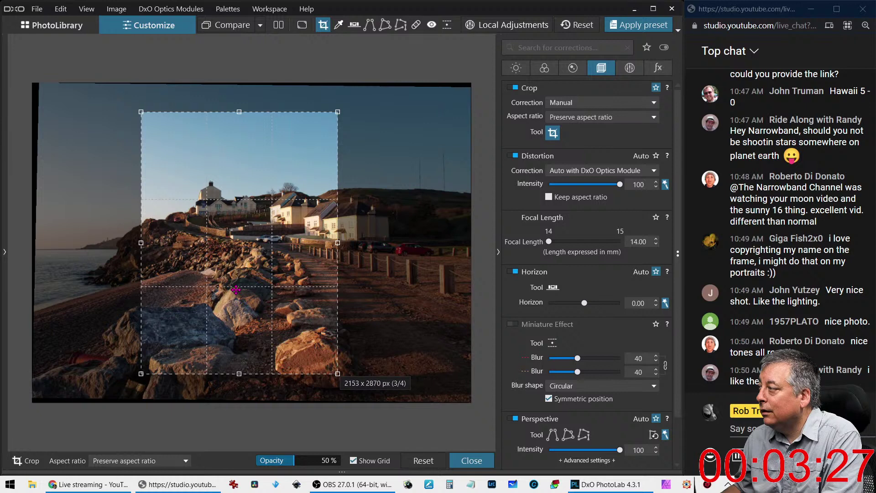
pyautogui.press('Return')
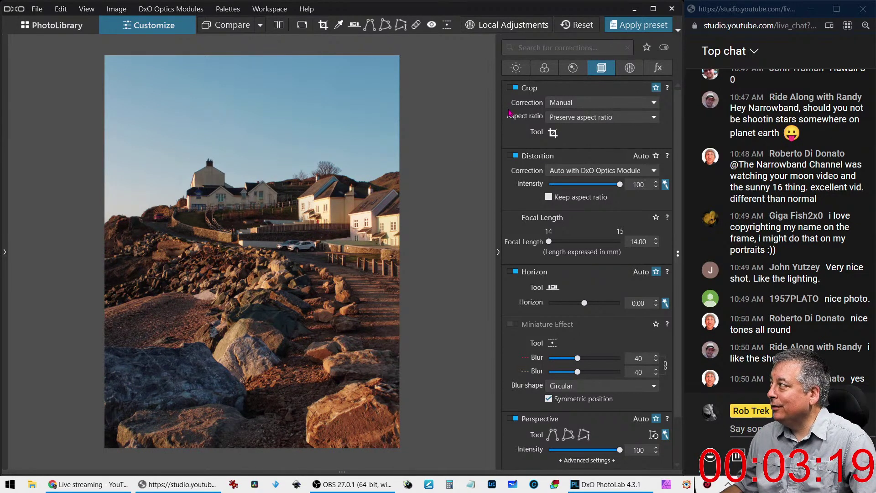
# Try a landscape 4:3 crop of about 2726 x 2045 px that takes in the sea, the headland and the hilltop house
pyautogui.click(554, 133)
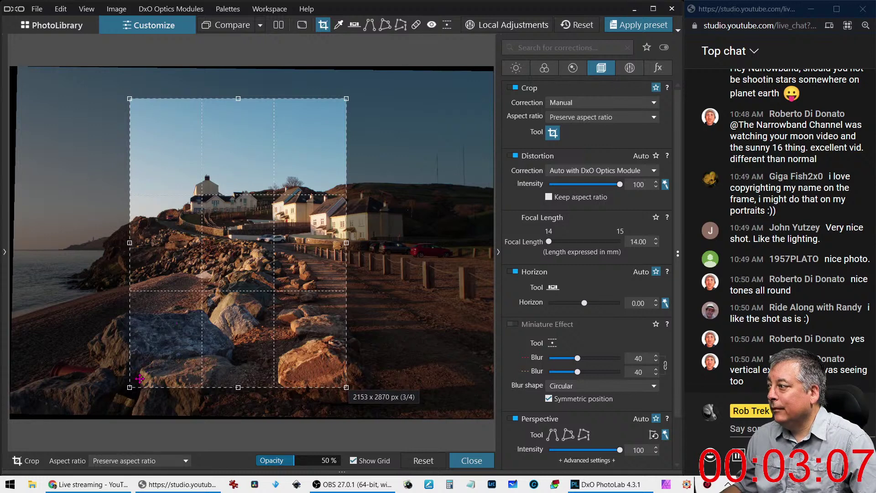
pyautogui.moveTo(131, 379); pyautogui.dragTo(73, 305)
pyautogui.moveTo(251, 215); pyautogui.dragTo(212, 226)
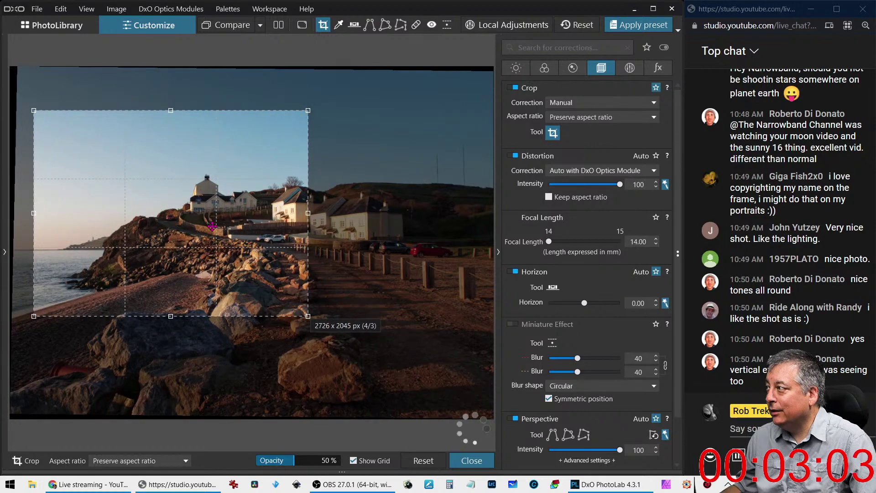
pyautogui.press('Return')
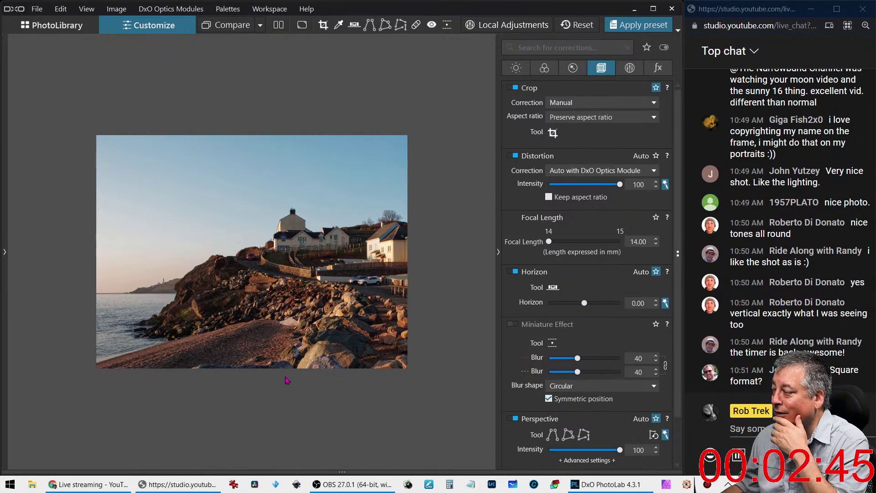
# Compare the previous crop versions in the Advanced History, then restore the most recent landscape crop
pyautogui.click(5, 276)
pyautogui.click(59, 421)
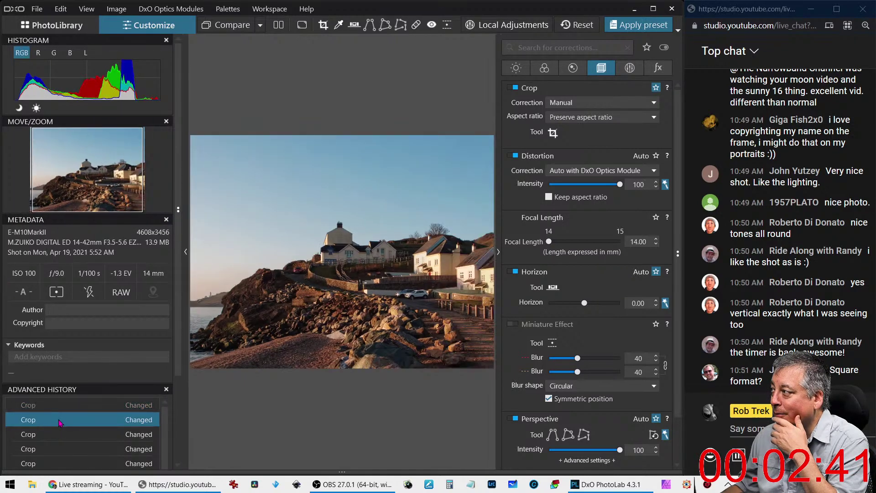
pyautogui.click(59, 436)
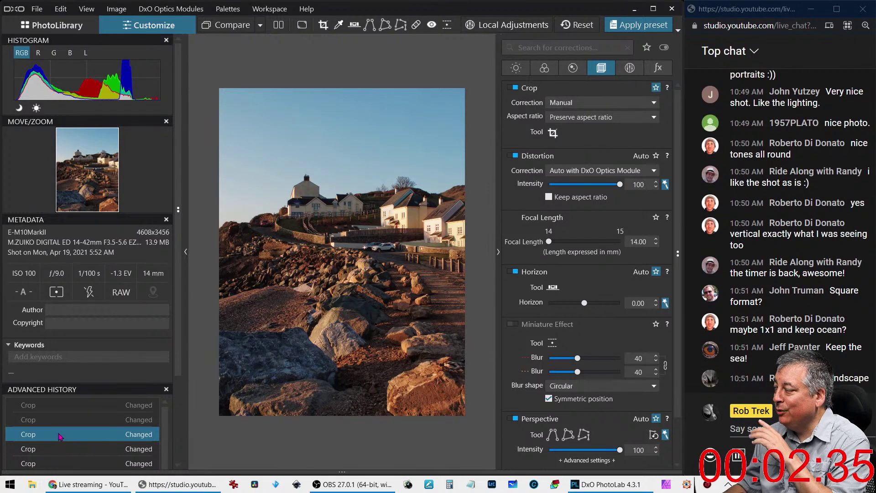
pyautogui.click(63, 408)
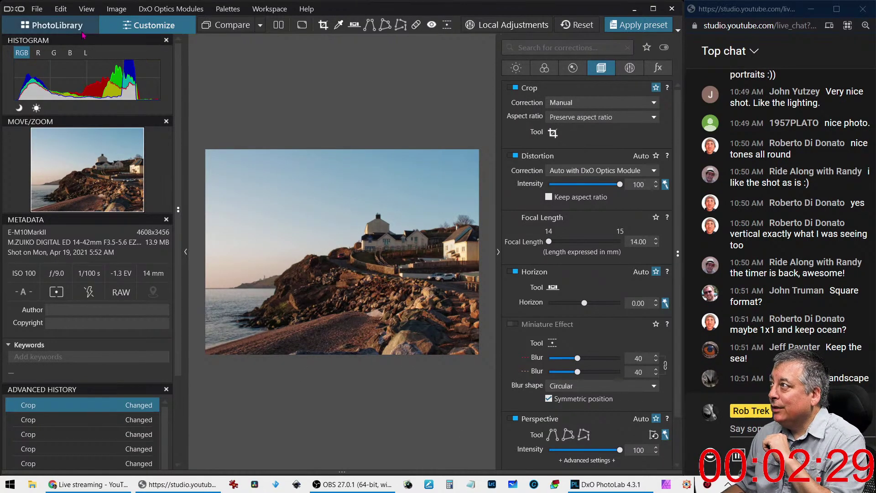
pyautogui.click(185, 256)
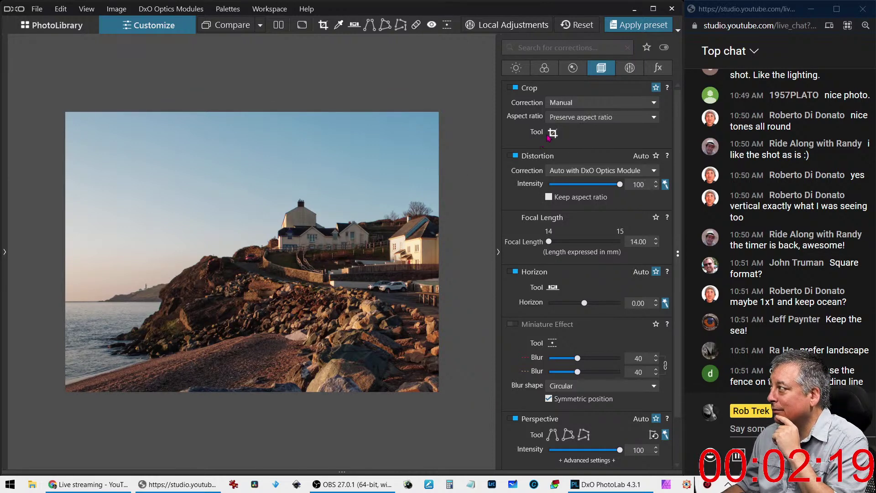
# Recrop the photo in 4:3 to about 2903 x 2177 px around the houses, fence and path, excluding the foreground boulders
pyautogui.click(553, 132)
pyautogui.moveTo(256, 209); pyautogui.dragTo(402, 221)
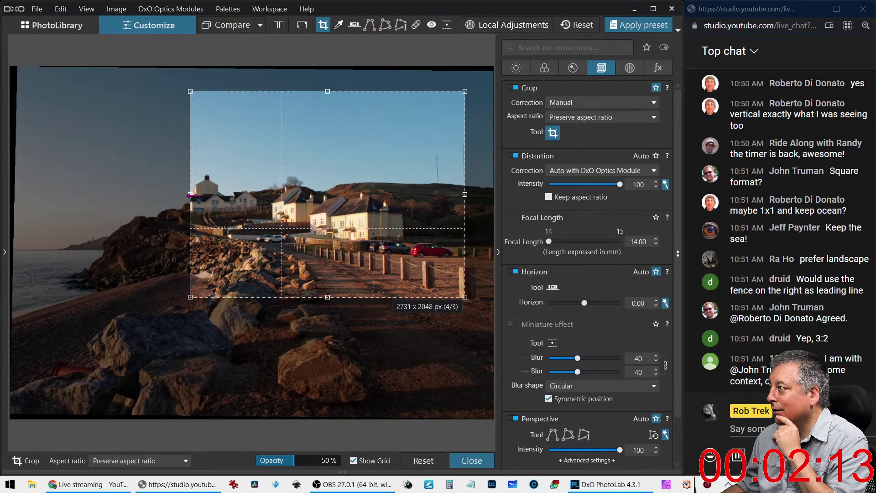
pyautogui.moveTo(191, 194); pyautogui.dragTo(134, 206)
pyautogui.moveTo(267, 266); pyautogui.dragTo(227, 254)
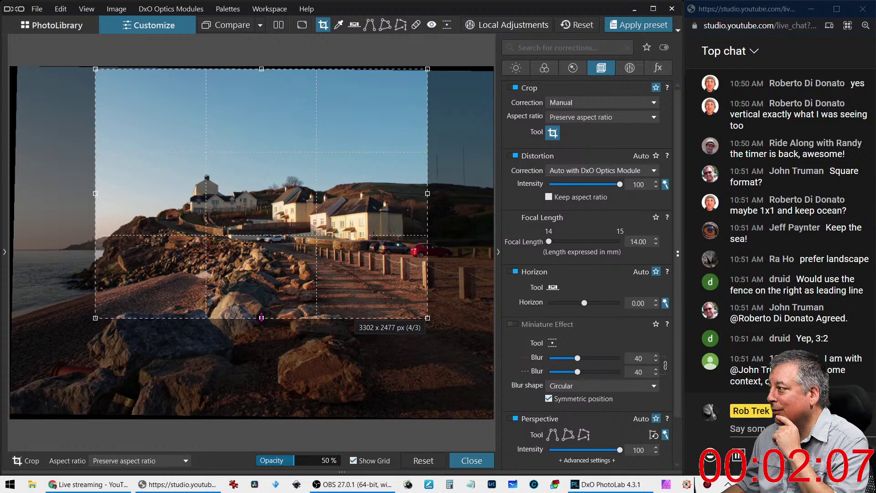
pyautogui.moveTo(261, 317); pyautogui.dragTo(262, 288)
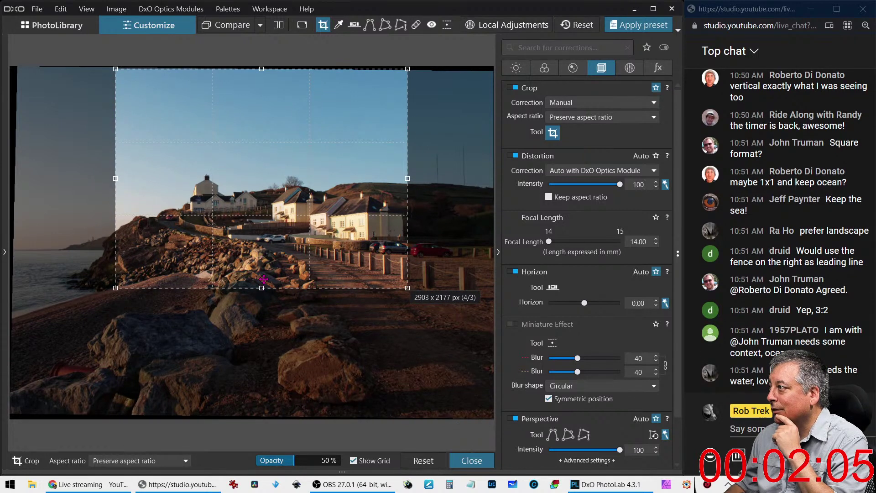
pyautogui.doubleClick(264, 279)
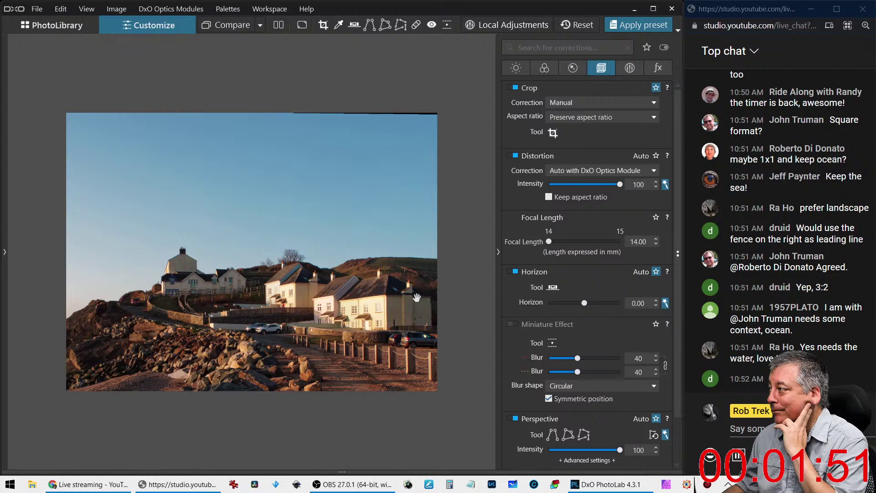
# Recrop the photo in 4:3 to about 2727 x 2045 px around the sea, headland and hilltop house, excluding the fence
pyautogui.click(553, 132)
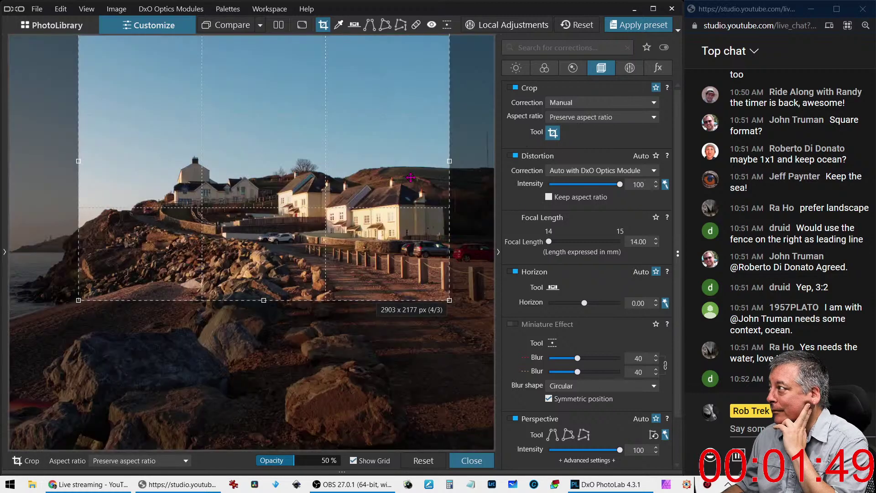
pyautogui.moveTo(402, 271); pyautogui.dragTo(395, 221)
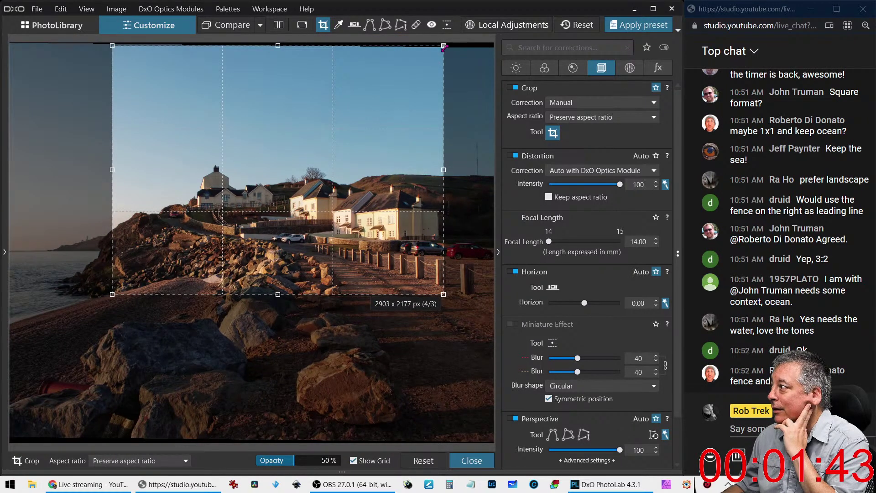
pyautogui.moveTo(444, 47); pyautogui.dragTo(438, 51)
pyautogui.moveTo(378, 222); pyautogui.dragTo(275, 254)
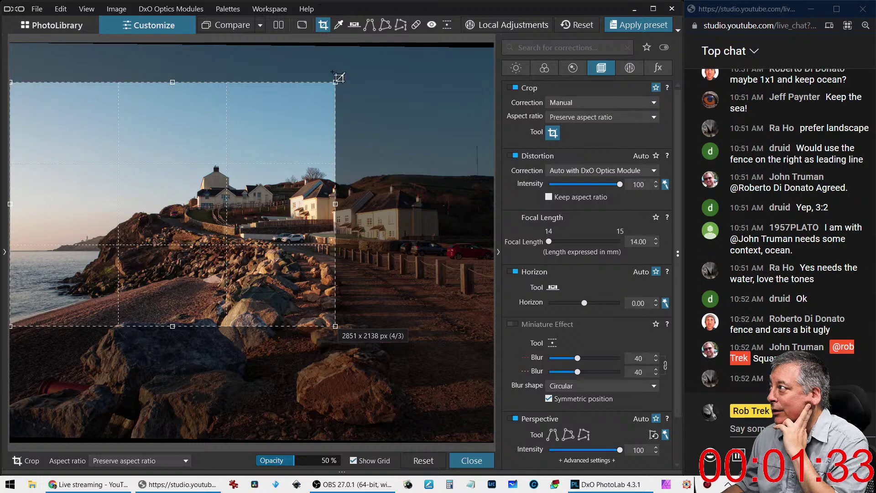
pyautogui.moveTo(333, 86); pyautogui.dragTo(318, 98)
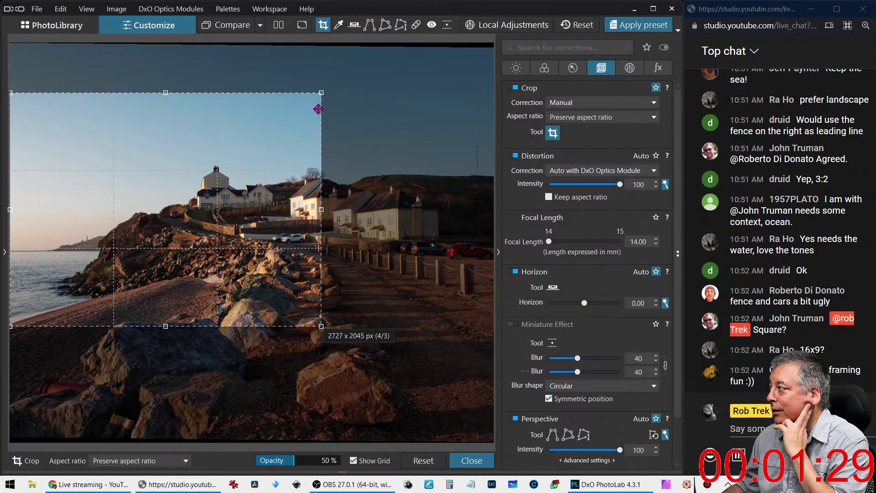
pyautogui.press('Return')
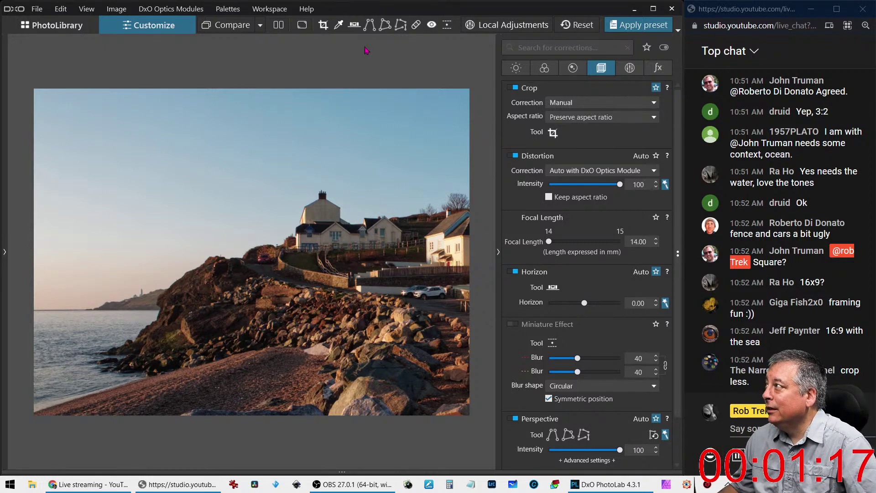
# Enlarge the 4:3 crop to about 3122 x 2341 px, taking in the big foreground boulder and more of the houses
pyautogui.click(553, 133)
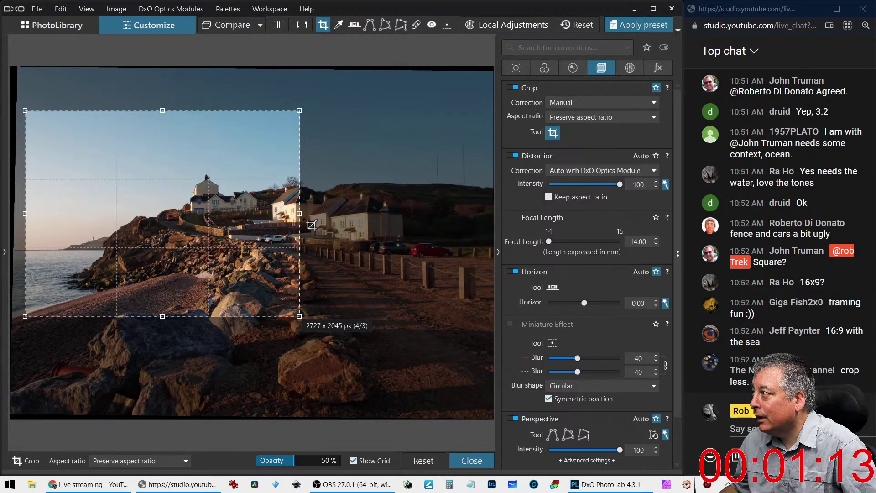
pyautogui.moveTo(299, 214); pyautogui.dragTo(327, 213)
pyautogui.moveTo(230, 215); pyautogui.dragTo(223, 238)
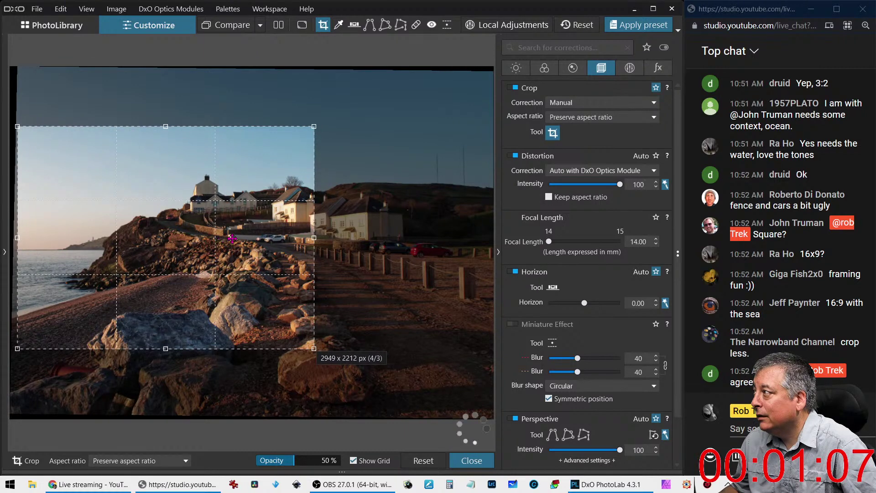
pyautogui.moveTo(313, 239); pyautogui.dragTo(330, 241)
pyautogui.press('Return')
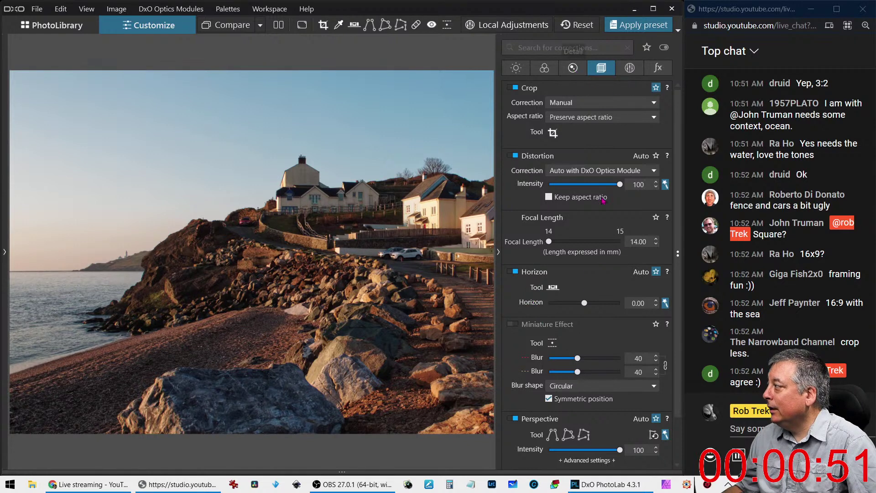
# Set DeepPRIME luminance to 31, and set Lens Sharpness to 0.80 global and 62 details
pyautogui.click(573, 68)
pyautogui.moveTo(576, 294); pyautogui.dragTo(571, 296)
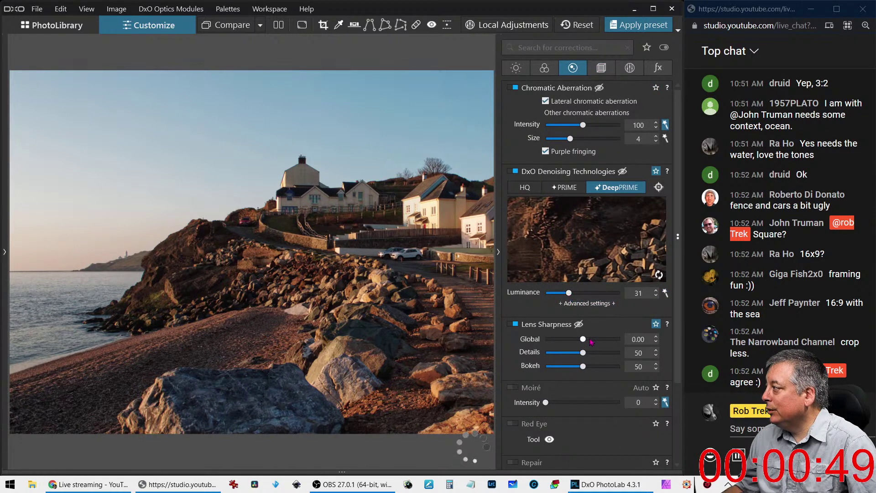
pyautogui.moveTo(583, 339)
pyautogui.mouseDown()
pyautogui.moveTo(593, 339)
pyautogui.moveTo(592, 353)
pyautogui.mouseUp()
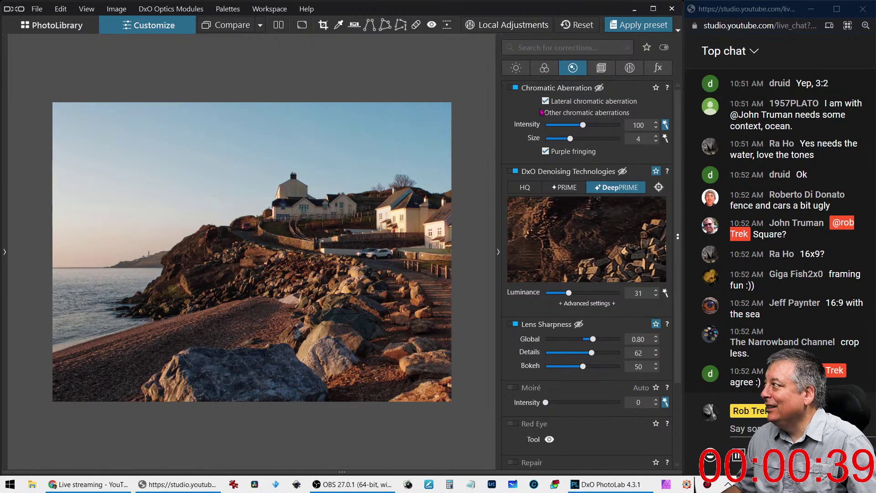
# Tighten the 4:3 crop to about 2992 x 2244 px, keeping the sea, the hilltop house and most of the big boulder
pyautogui.click(599, 69)
pyautogui.click(553, 132)
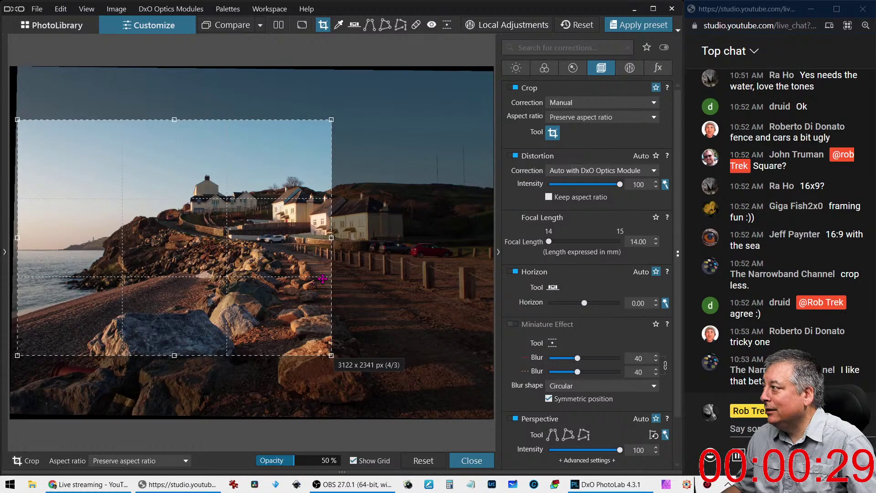
pyautogui.moveTo(331, 237)
pyautogui.mouseDown()
pyautogui.moveTo(390, 242)
pyautogui.moveTo(340, 247)
pyautogui.mouseUp()
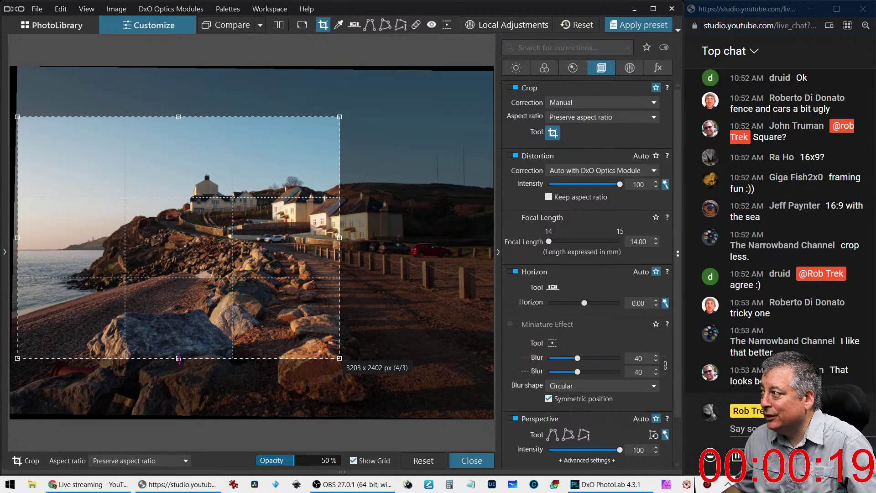
pyautogui.moveTo(179, 358); pyautogui.dragTo(177, 337)
pyautogui.moveTo(230, 310); pyautogui.dragTo(211, 311)
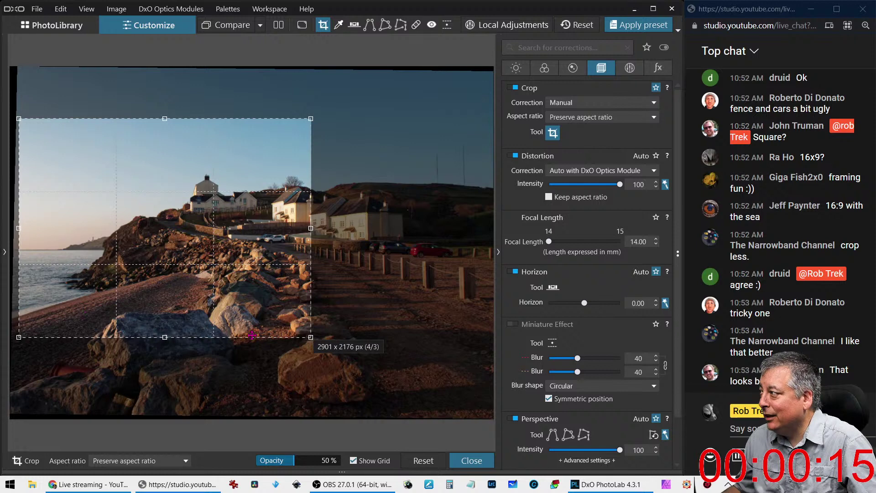
pyautogui.moveTo(311, 337); pyautogui.dragTo(319, 342)
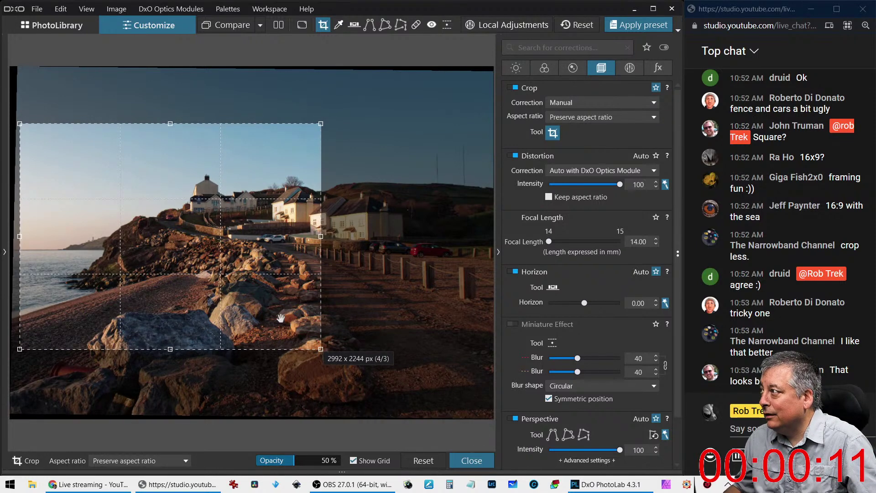
pyautogui.press('Return')
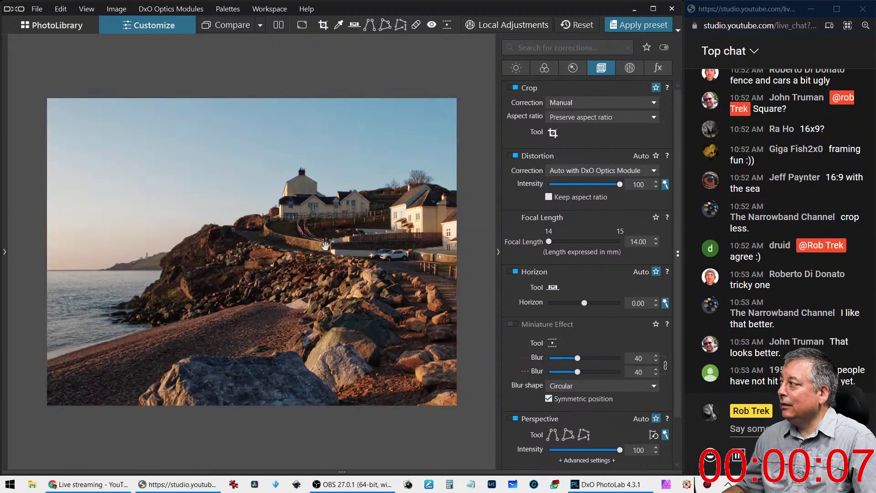
# Try a lower 4:3 crop of about 3196 x 2397 px with less sky and more foreground boulders
pyautogui.click(552, 132)
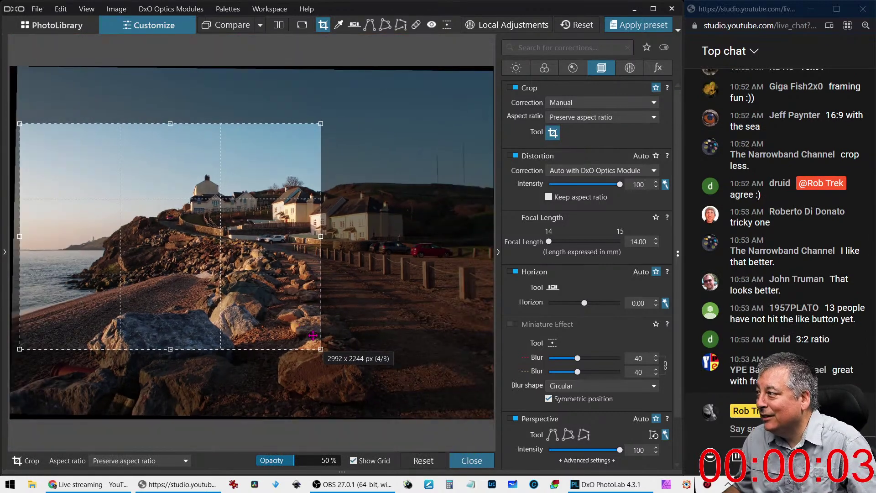
pyautogui.moveTo(319, 242); pyautogui.dragTo(335, 242)
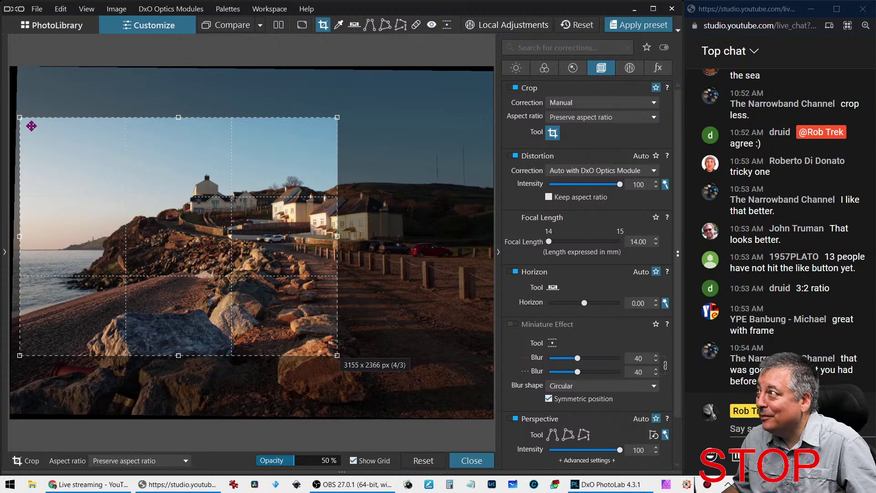
pyautogui.moveTo(20, 118); pyautogui.dragTo(16, 118)
pyautogui.moveTo(71, 155); pyautogui.dragTo(69, 188)
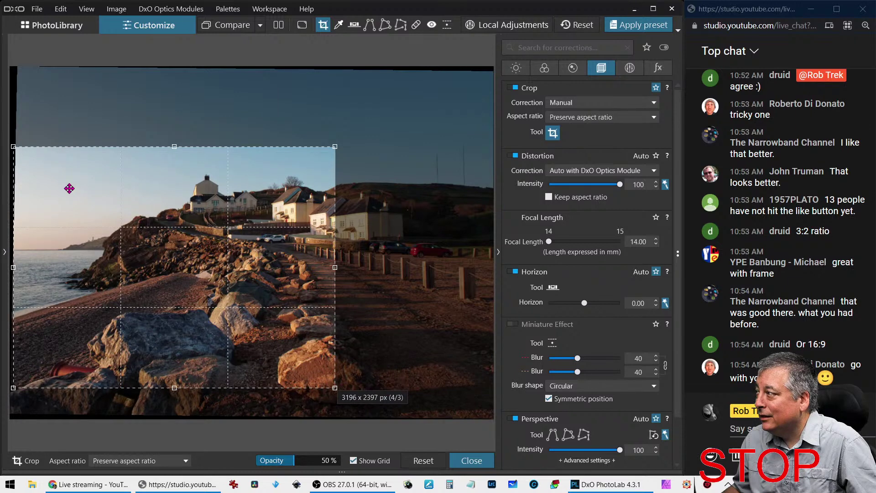
pyautogui.press('Return')
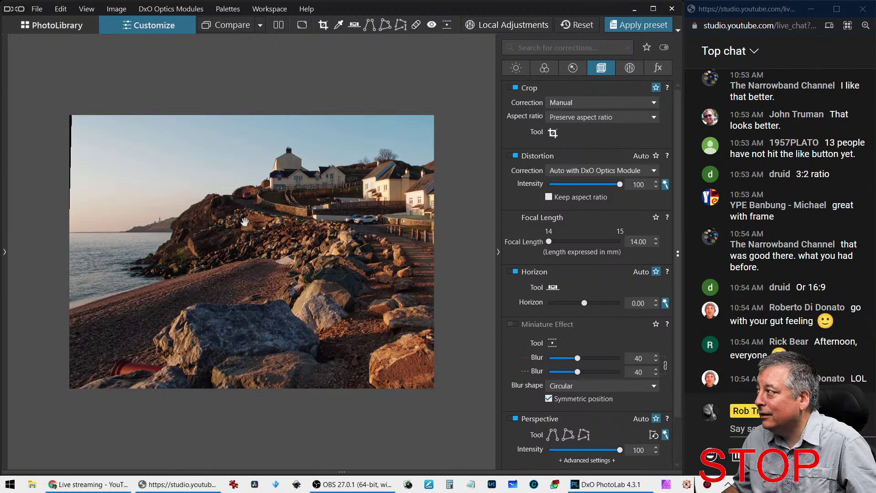
# Move the crop back up and reduce it to about 3159 x 2370 px, excluding the blank image edge and lowest boulders
pyautogui.click(552, 133)
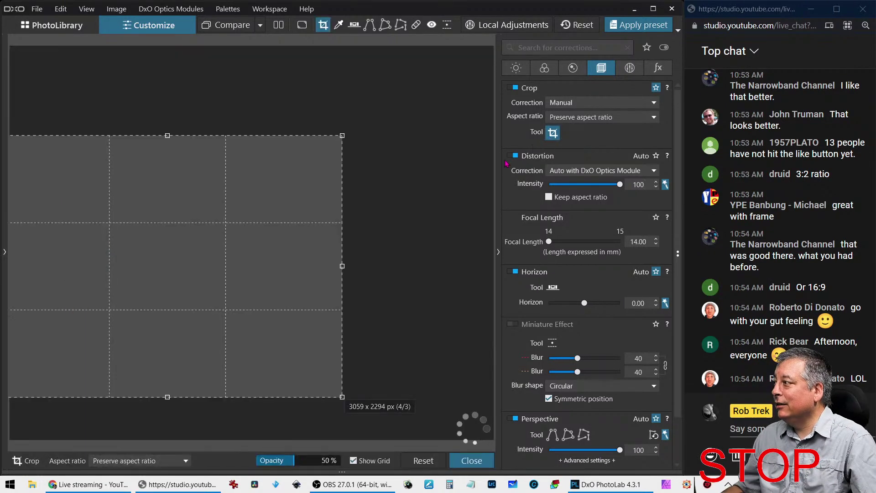
pyautogui.moveTo(263, 292); pyautogui.dragTo(259, 260)
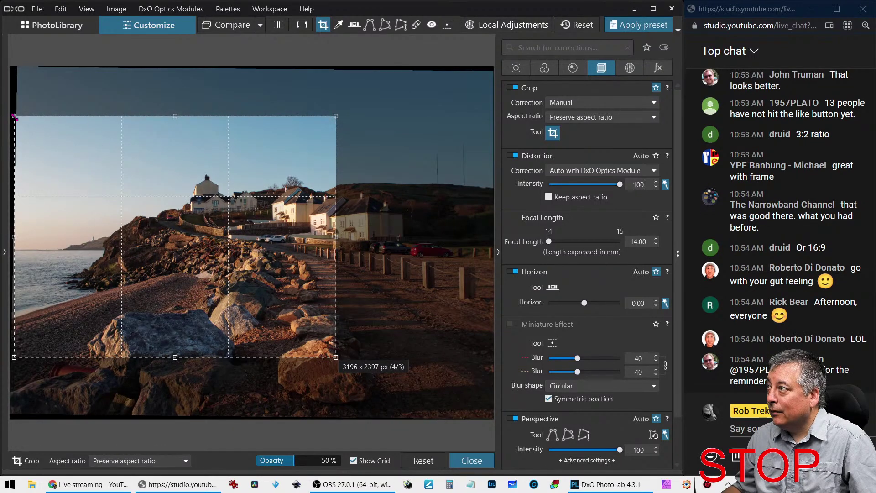
pyautogui.moveTo(14, 116); pyautogui.dragTo(18, 119)
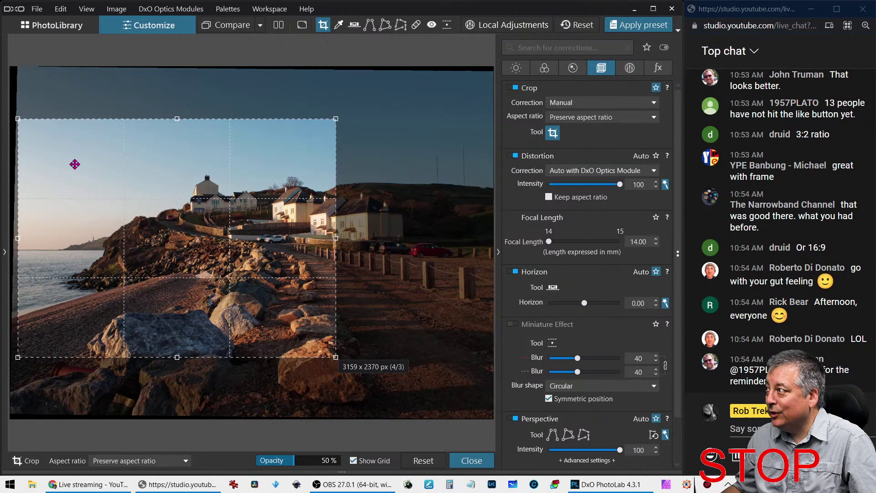
pyautogui.moveTo(180, 211); pyautogui.dragTo(181, 213)
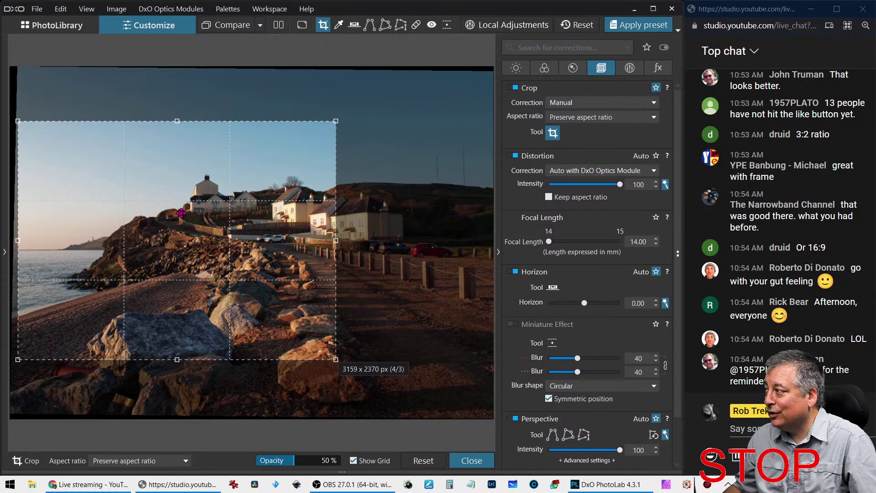
pyautogui.press('Return')
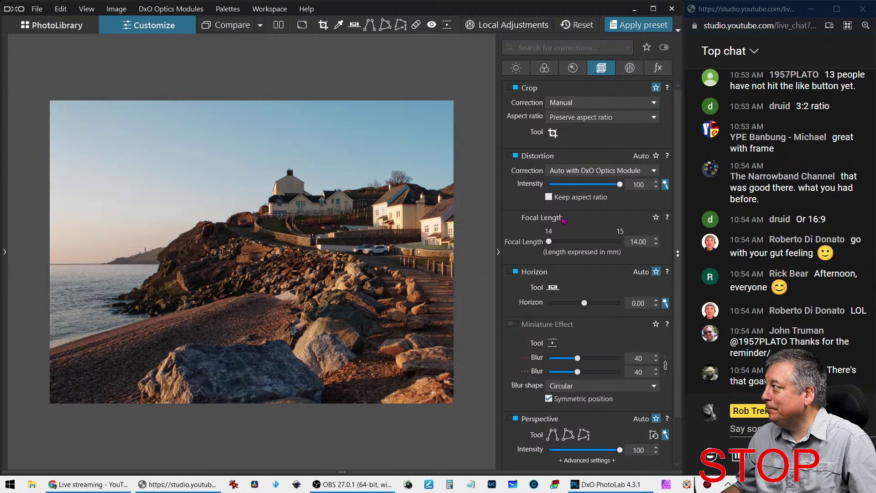
# Raise the photo's vibrancy to about 35 and lower the highlights to -26
pyautogui.click(545, 68)
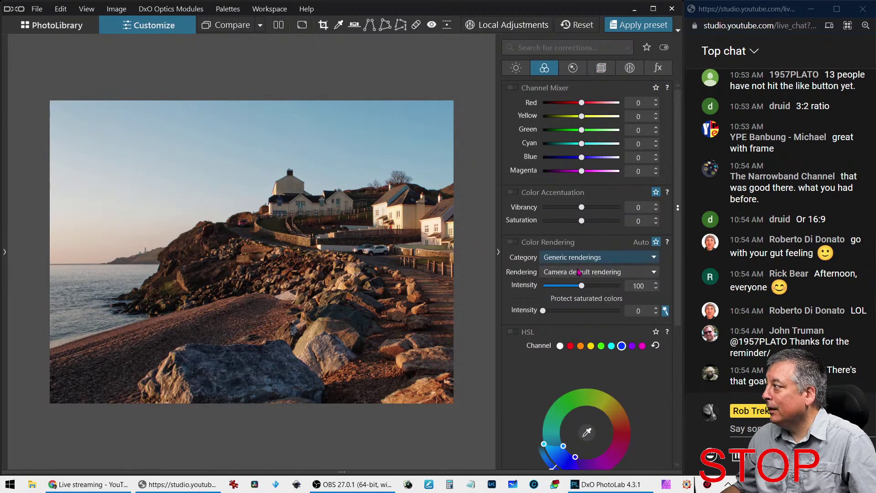
pyautogui.moveTo(582, 207); pyautogui.dragTo(597, 208)
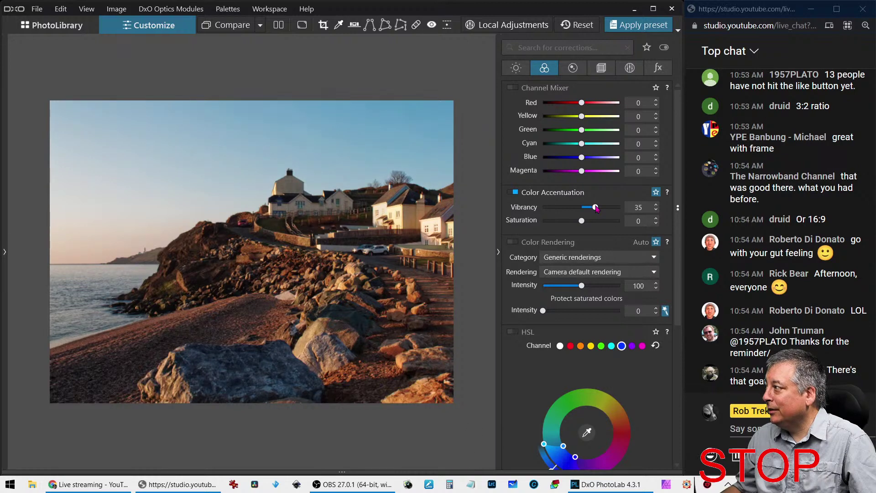
pyautogui.click(516, 68)
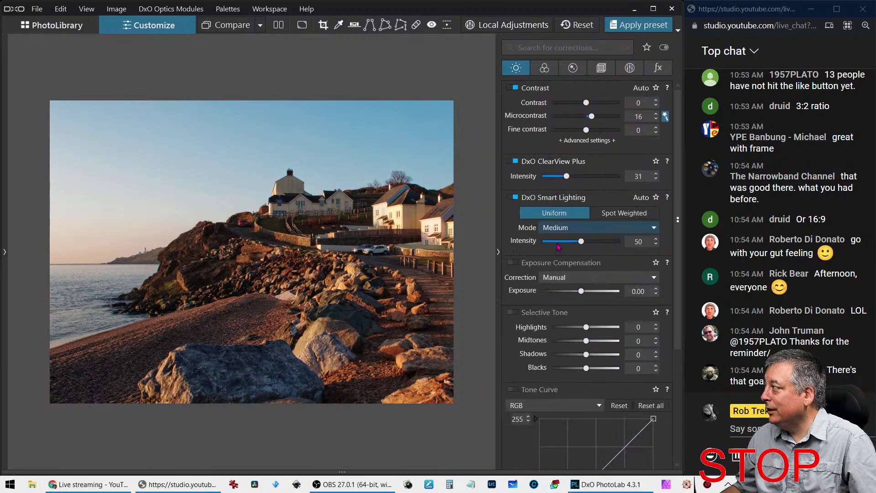
pyautogui.moveTo(586, 326); pyautogui.dragTo(577, 327)
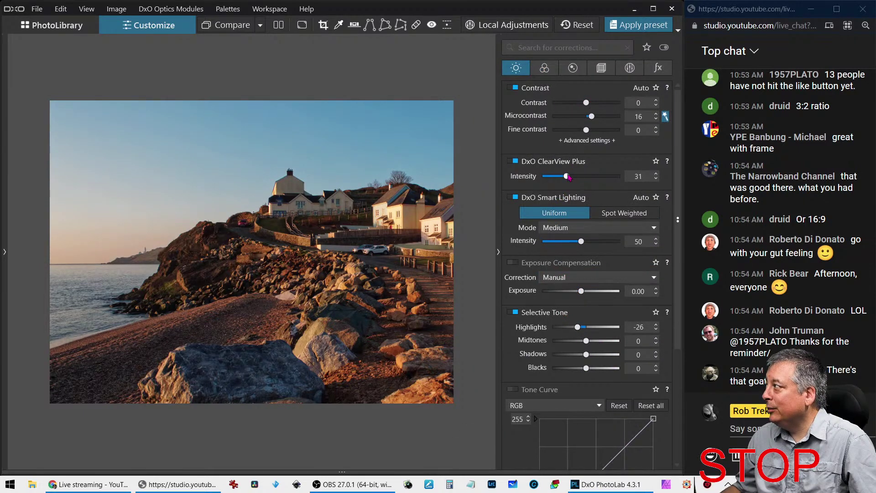
# Set ClearView Plus intensity to 65 and fine contrast to 18, and inspect the rocks and houses up close
pyautogui.moveTo(568, 176); pyautogui.dragTo(593, 179)
pyautogui.moveTo(586, 131); pyautogui.dragTo(595, 133)
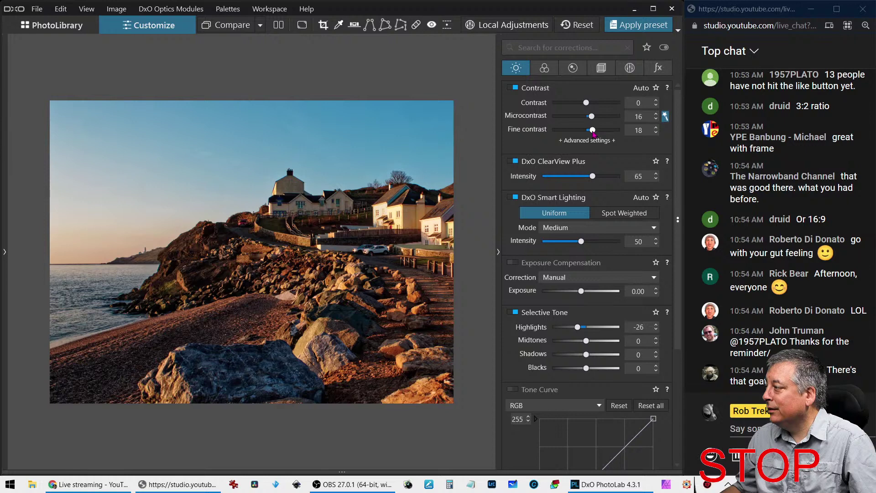
pyautogui.scroll(2, 320, 277)
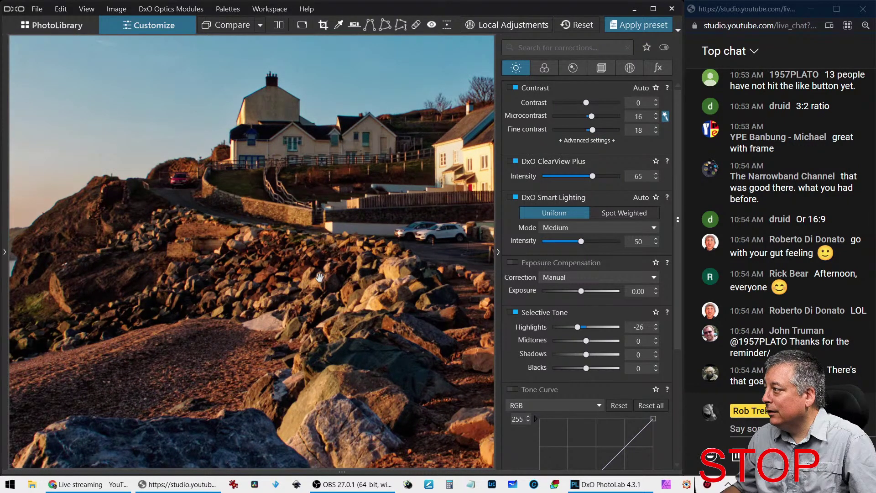
pyautogui.scroll(-2, 320, 277)
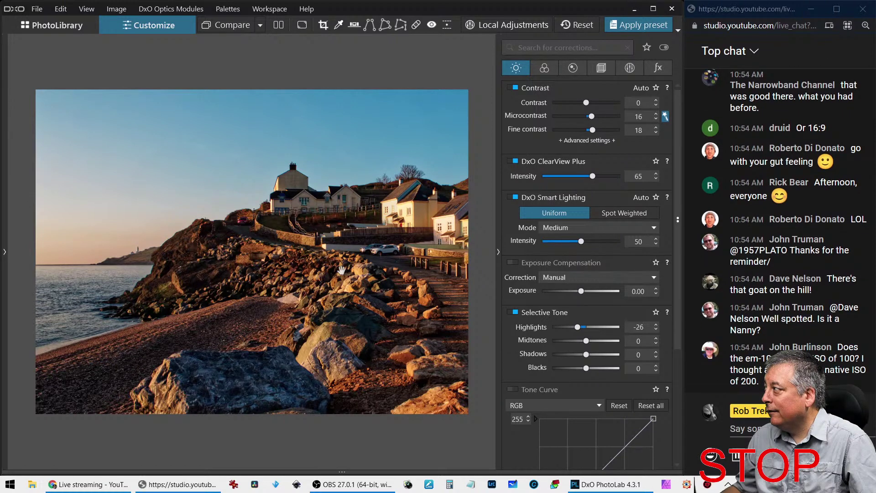
# Set the overall contrast to 17 and reset fine contrast to 0
pyautogui.moveTo(586, 102)
pyautogui.mouseDown()
pyautogui.moveTo(611, 106)
pyautogui.moveTo(594, 106)
pyautogui.mouseUp()
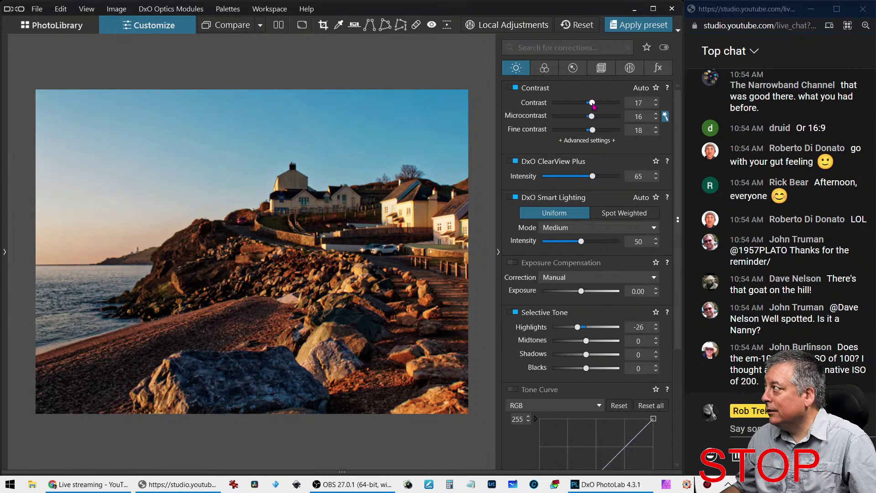
pyautogui.doubleClick(593, 130)
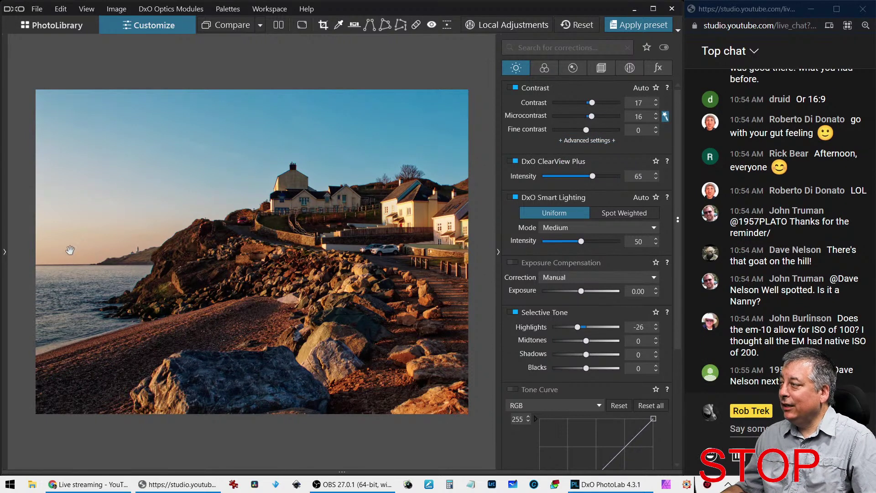
# Brush a local adjustment over the sky and sea beside the headland and slightly brighten its exposure
pyautogui.click(630, 68)
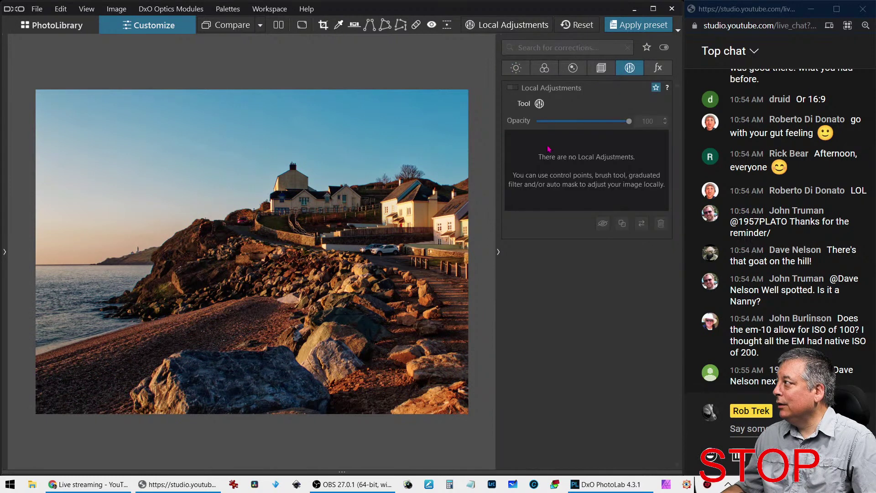
pyautogui.click(540, 104)
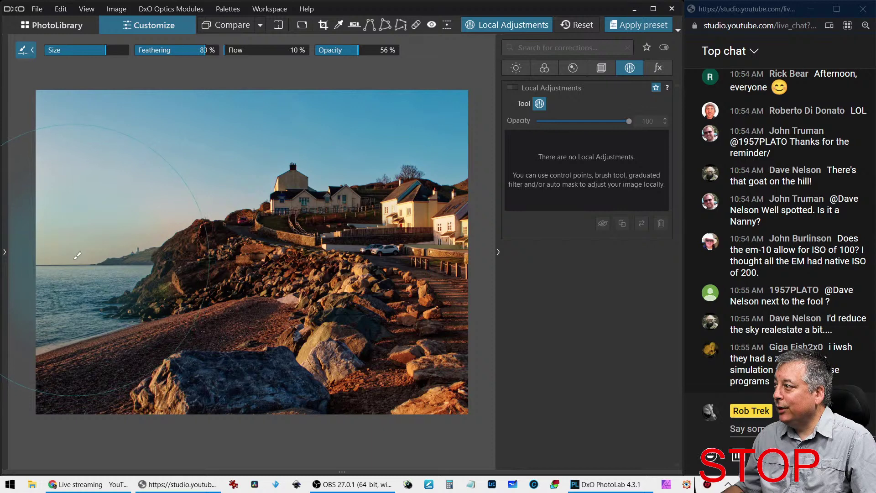
pyautogui.click(212, 254)
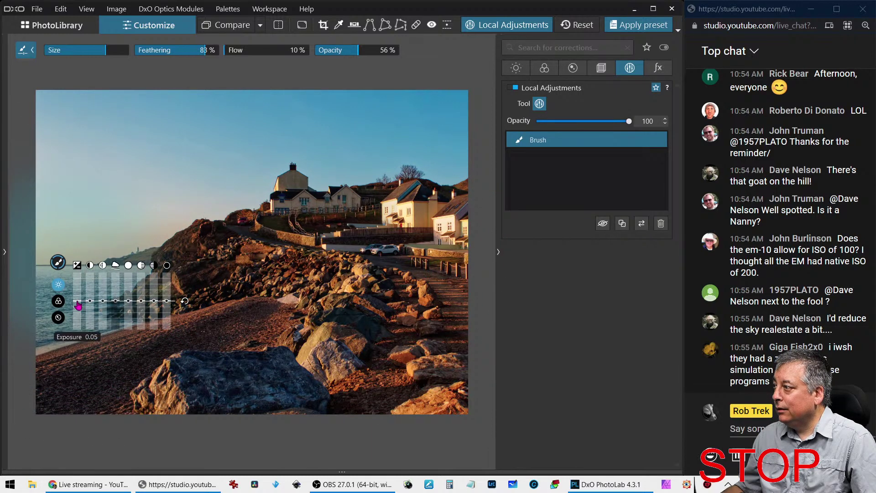
pyautogui.moveTo(78, 304); pyautogui.dragTo(78, 301)
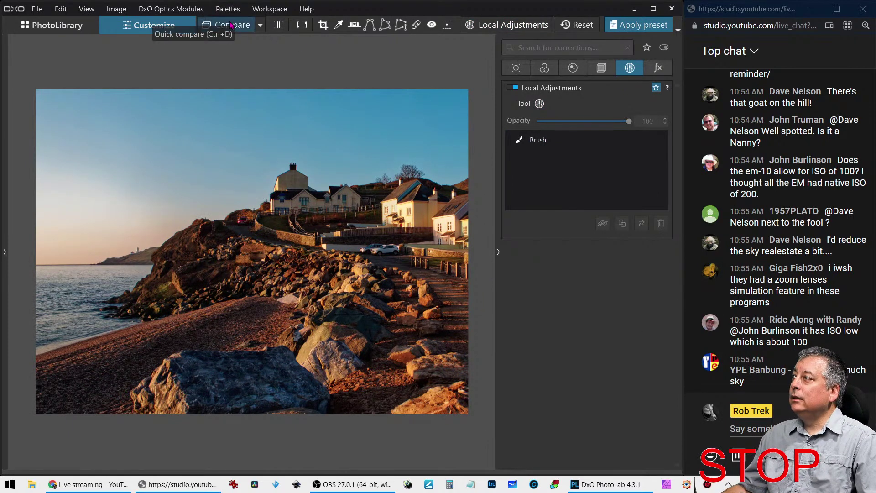
# Compare the edited coastal photo side by side with the original and view it full screen
pyautogui.click(277, 26)
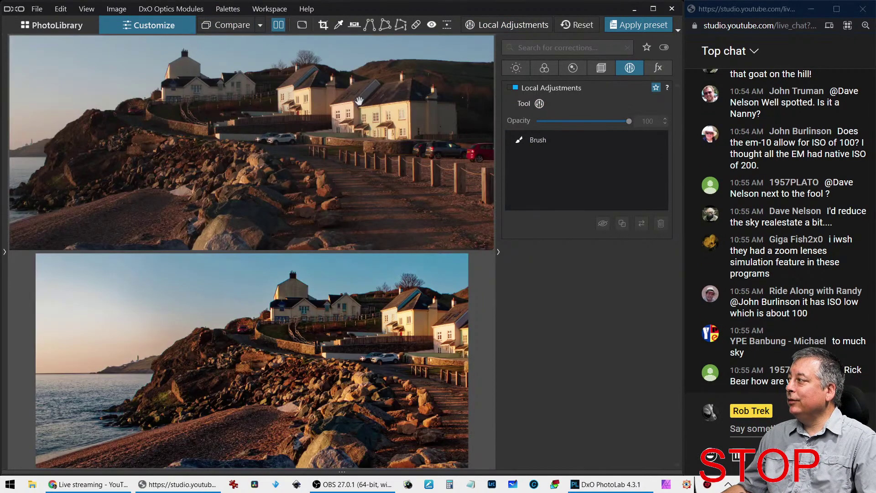
pyautogui.press('Tab')
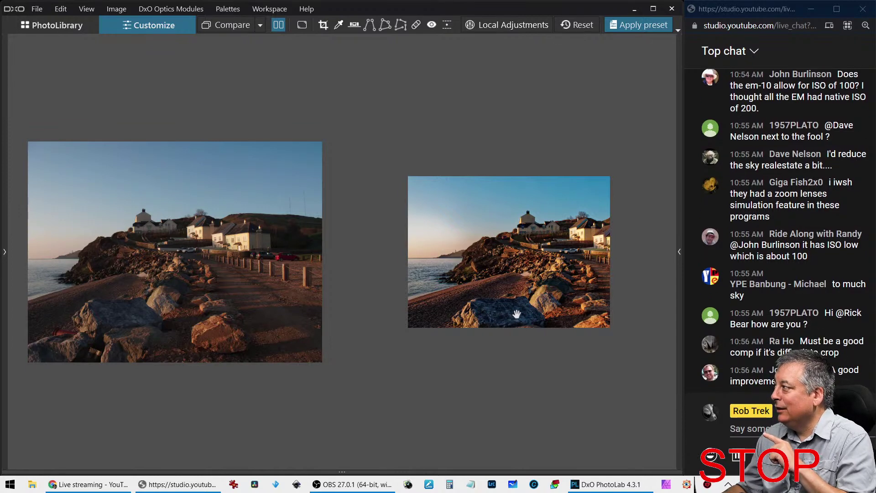
pyautogui.click(296, 28)
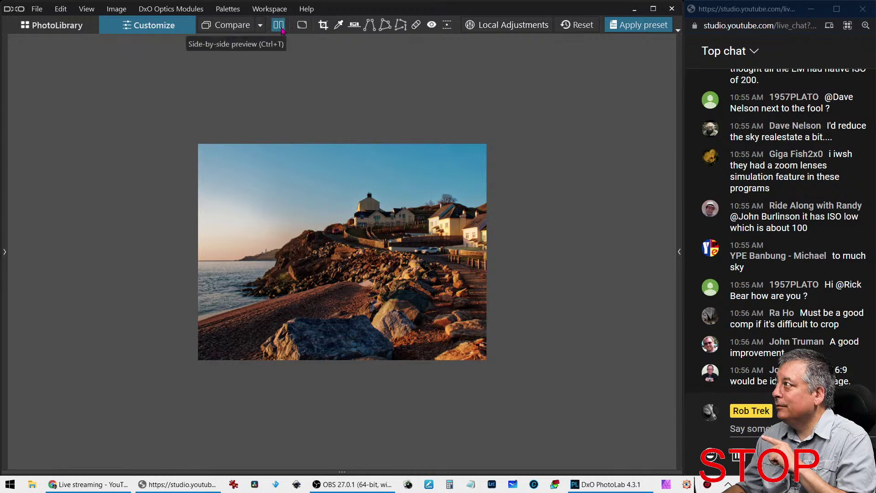
pyautogui.click(294, 29)
pyautogui.click(294, 28)
pyautogui.click(295, 28)
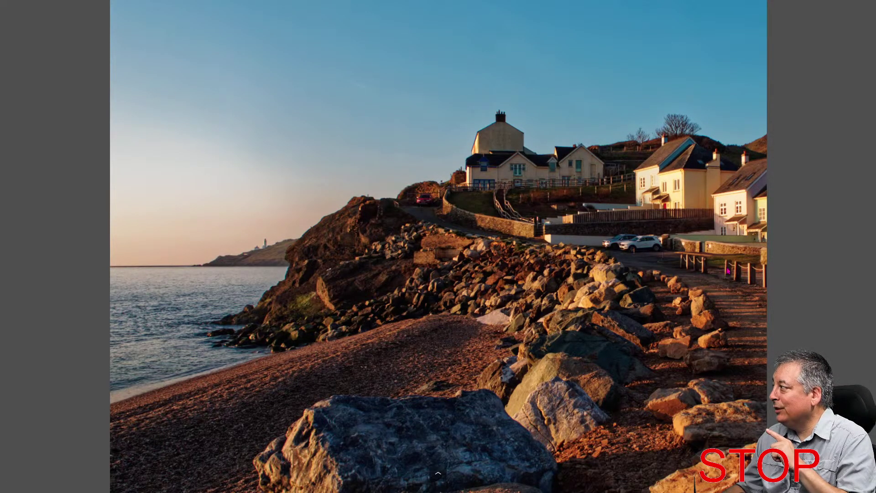
pyautogui.press('Escape')
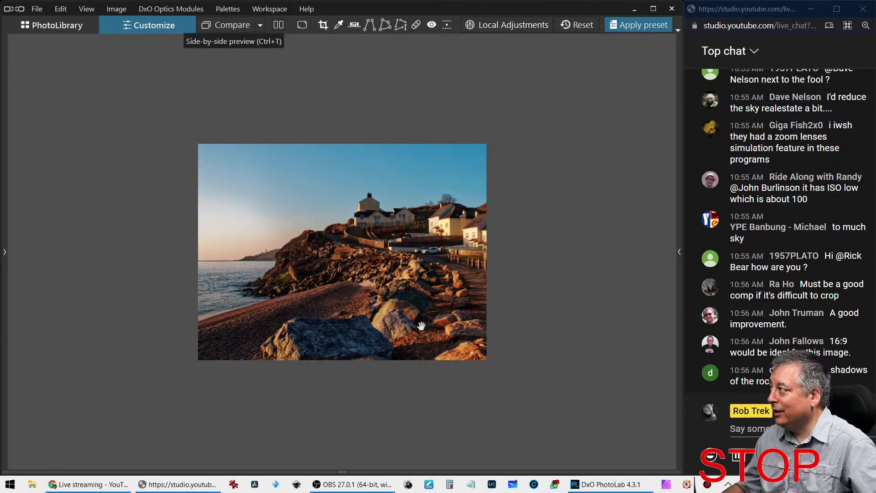
# Crop the coastal photo to 16/9 at about 3149 x 1772 px, shifting the frame down towards the beach, and view it enlarged
pyautogui.click(680, 252)
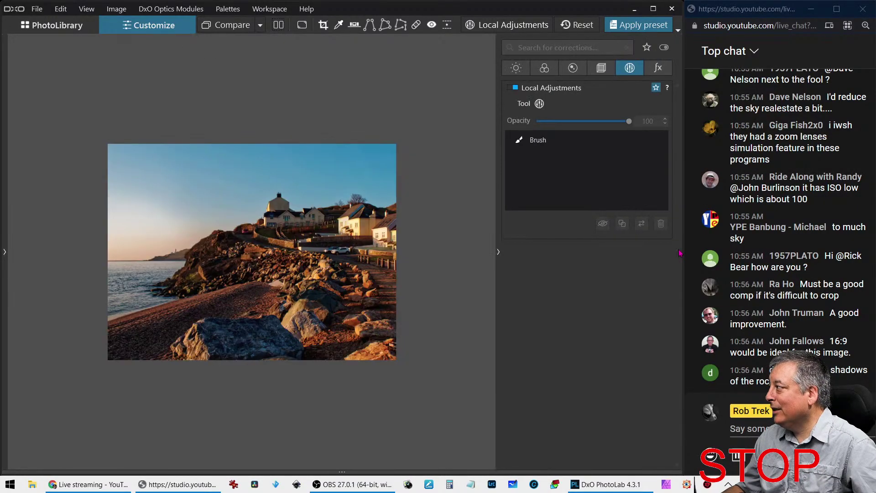
pyautogui.click(602, 67)
pyautogui.click(583, 119)
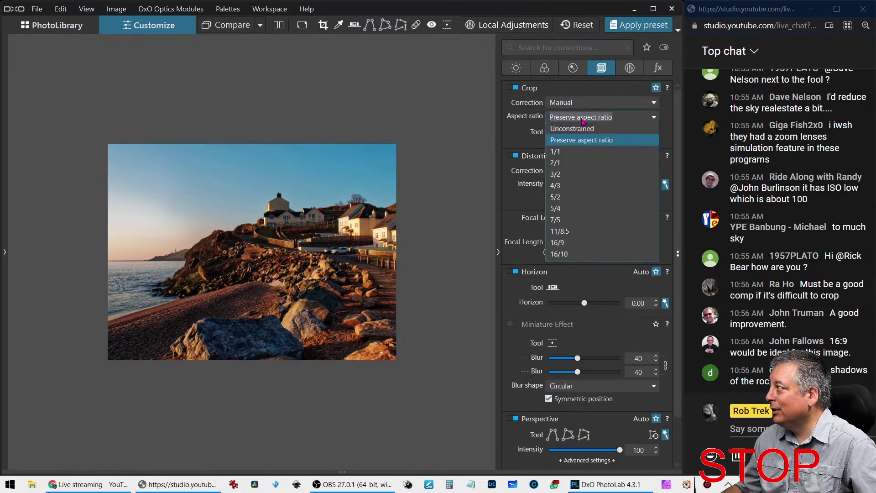
pyautogui.click(585, 242)
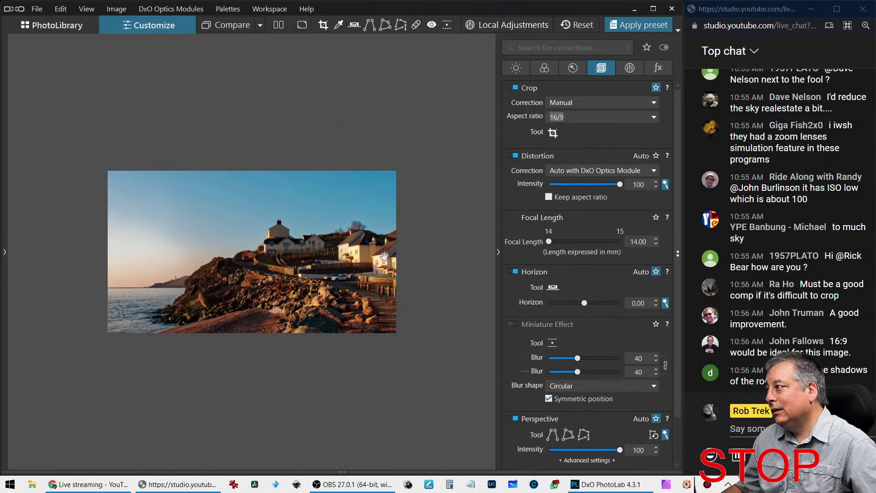
pyautogui.click(553, 132)
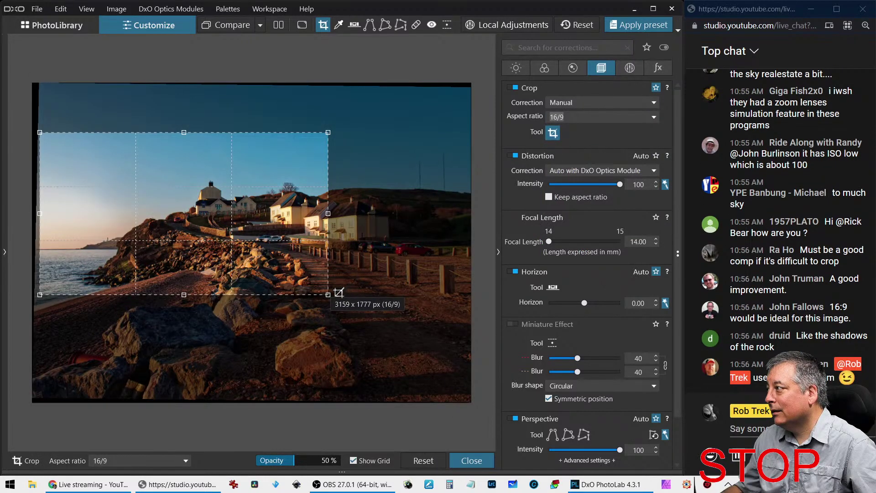
pyautogui.moveTo(328, 294); pyautogui.dragTo(281, 285)
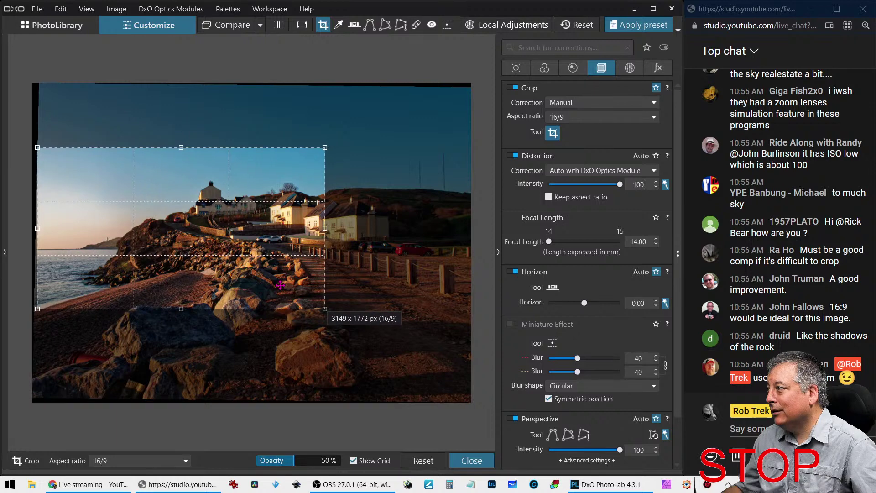
pyautogui.press('Return')
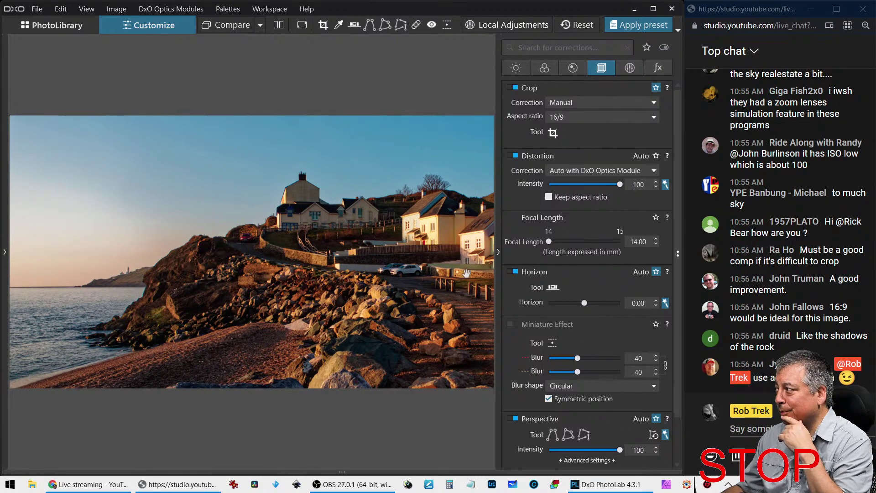
pyautogui.press('Tab')
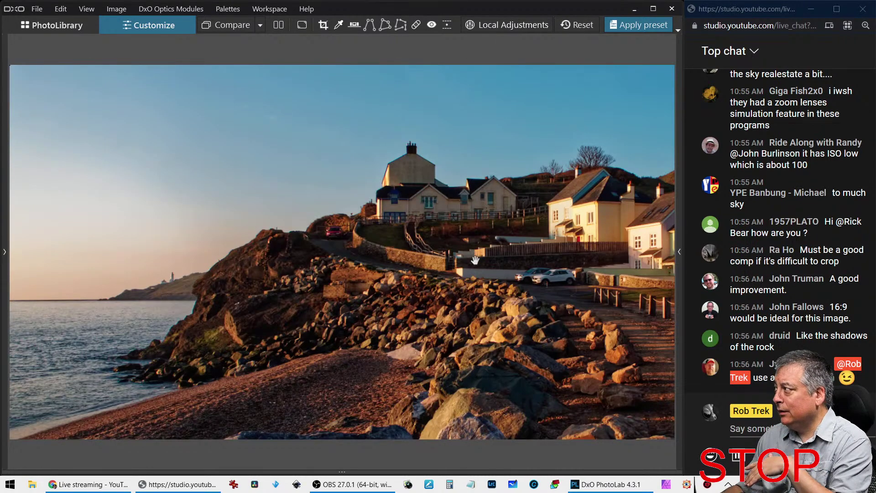
pyautogui.scroll(-1, 475, 261)
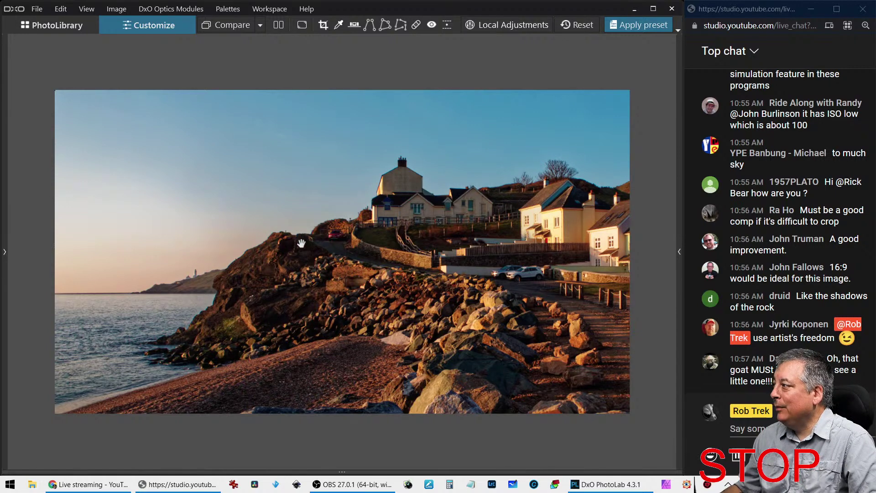
# Open the cloudy grain field landscape P6060004 from the photo library for editing
pyautogui.click(63, 26)
pyautogui.click(375, 165)
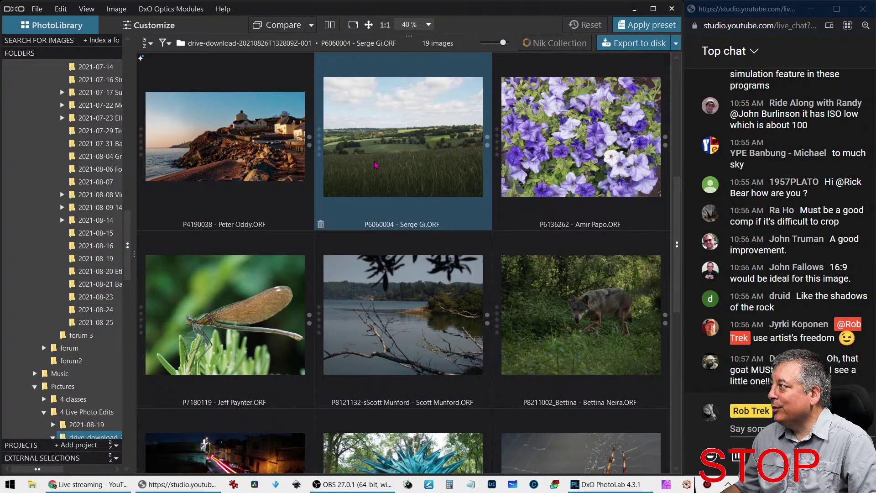
pyautogui.doubleClick(375, 165)
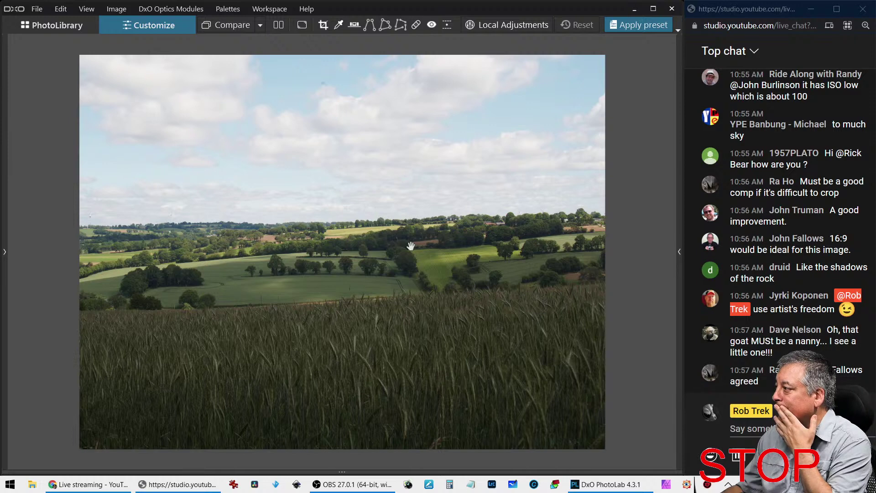
# Inspect the grain and distant fields up close, and apply the Rob Auto preset to the photo
pyautogui.scroll(5, 387, 327)
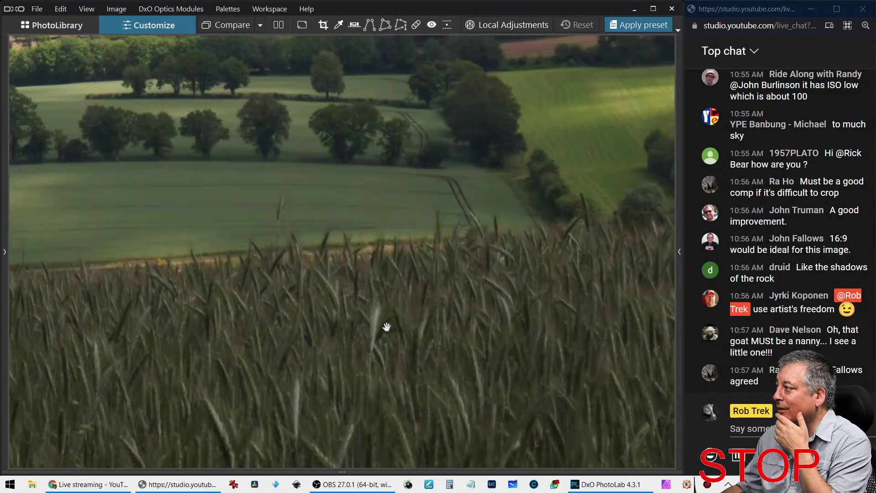
pyautogui.scroll(-5, 387, 327)
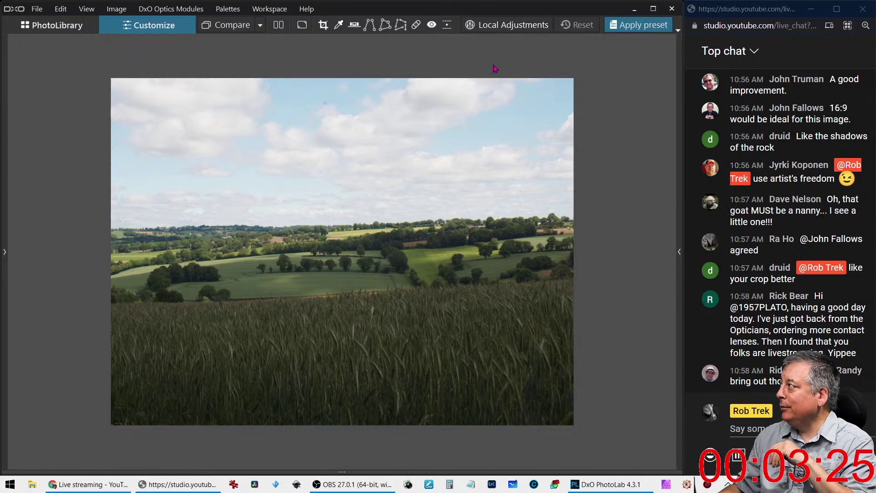
pyautogui.click(656, 30)
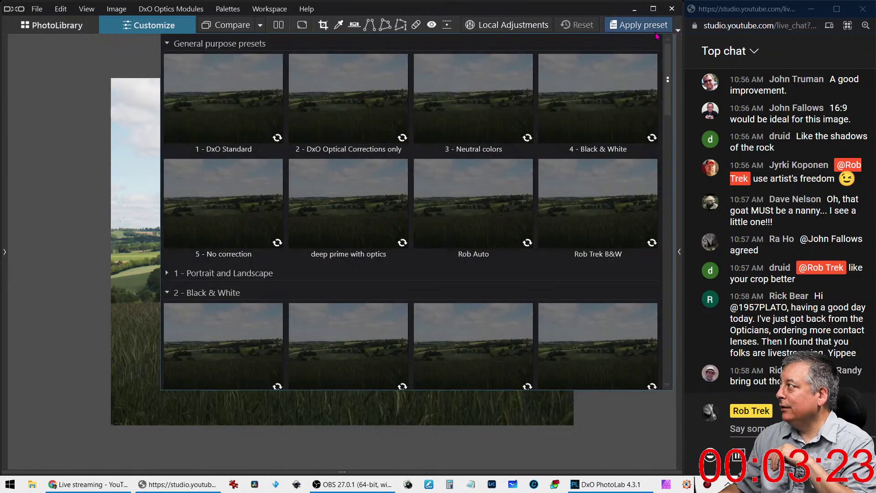
pyautogui.click(524, 217)
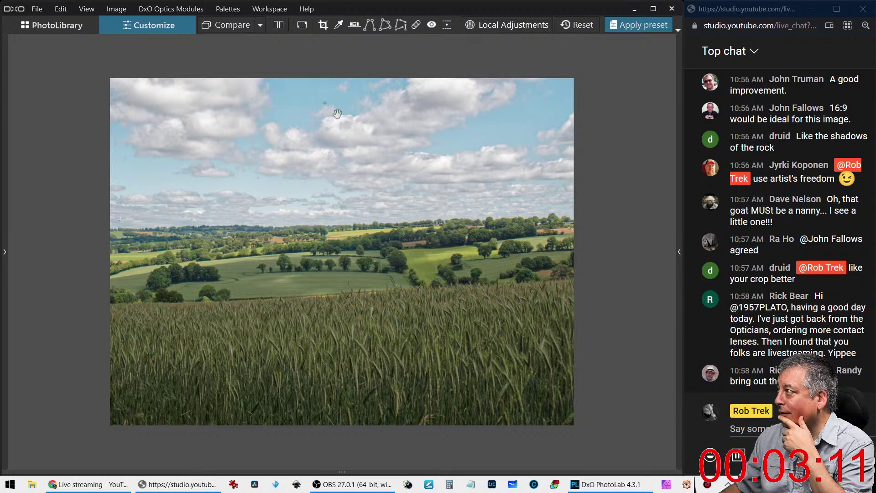
# Remove the small dark spot among the clouds near the upper edge of the sky with the Repair tool
pyautogui.scroll(1, 323, 104)
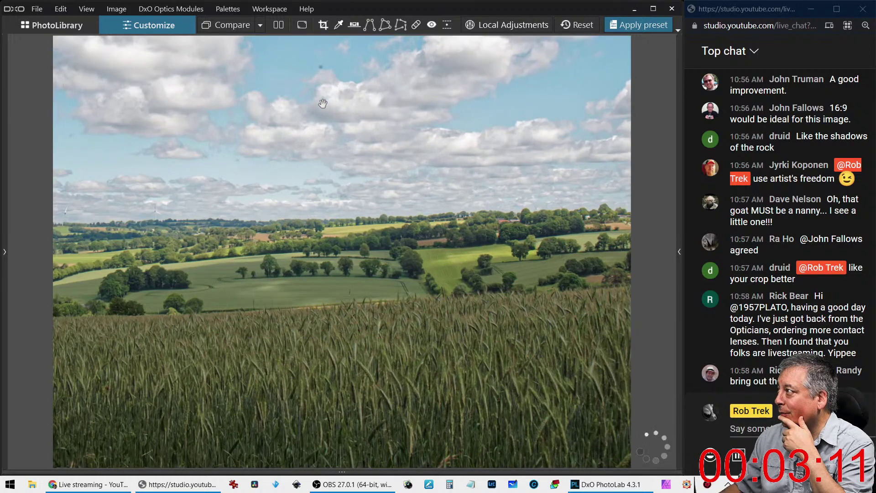
pyautogui.click(415, 25)
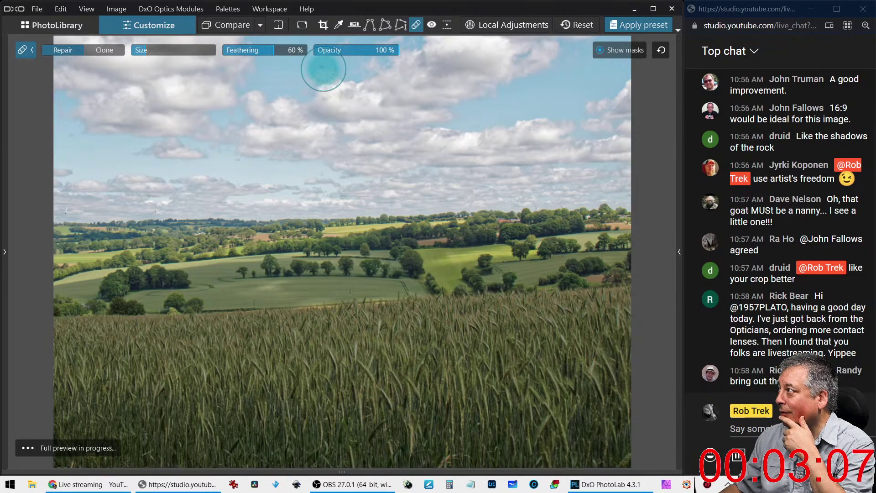
pyautogui.click(416, 24)
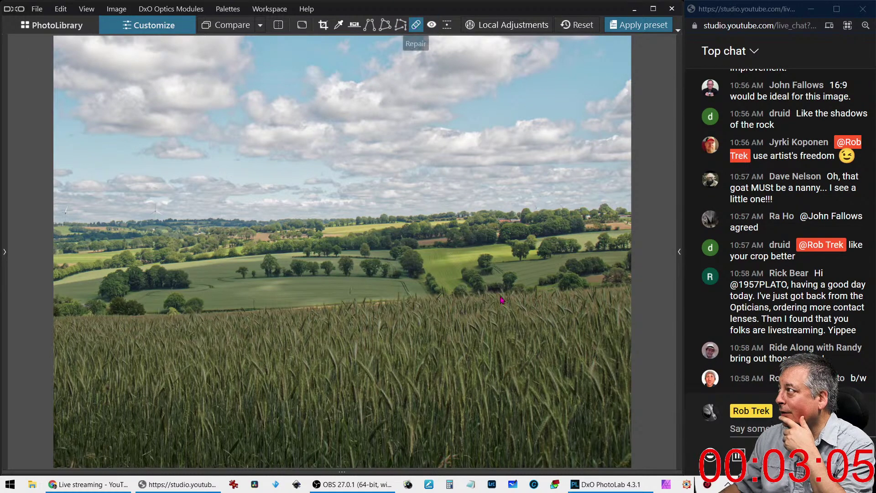
pyautogui.scroll(-2, 400, 252)
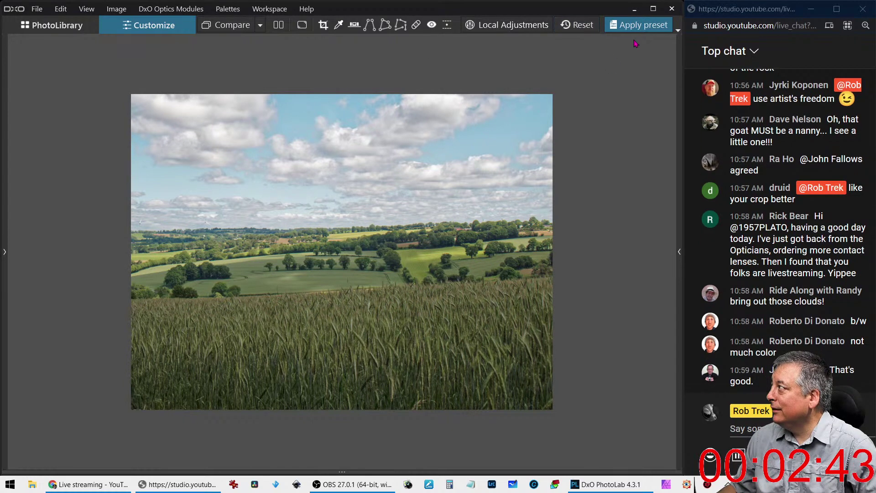
# Try a vibrancy of 88 and saturation of 64 on the field photo, and reset both
pyautogui.click(680, 256)
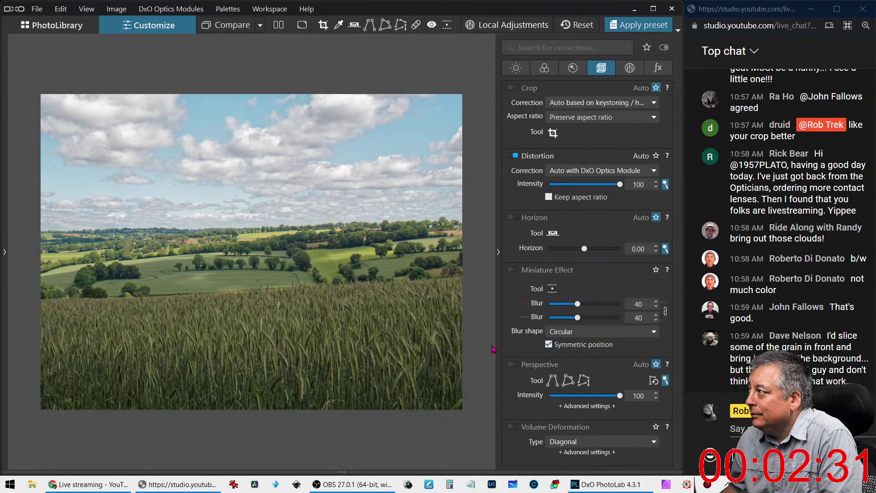
pyautogui.click(545, 68)
pyautogui.moveTo(581, 207); pyautogui.dragTo(606, 221)
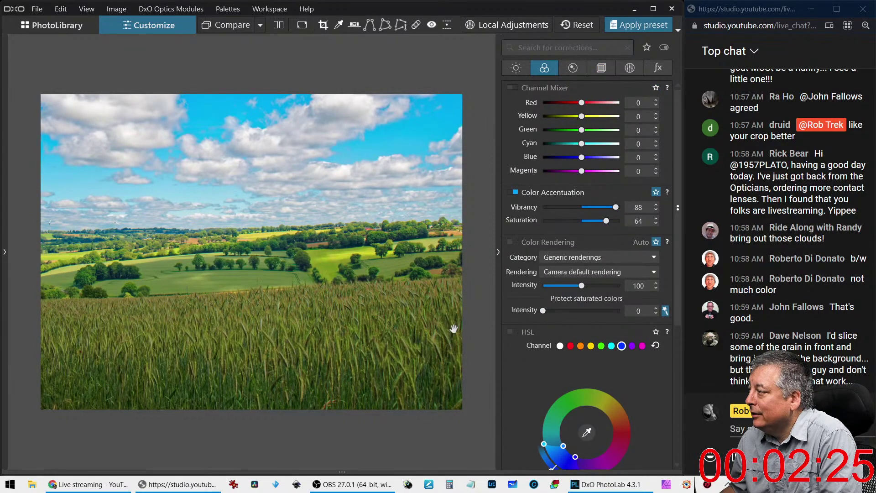
pyautogui.doubleClick(607, 221)
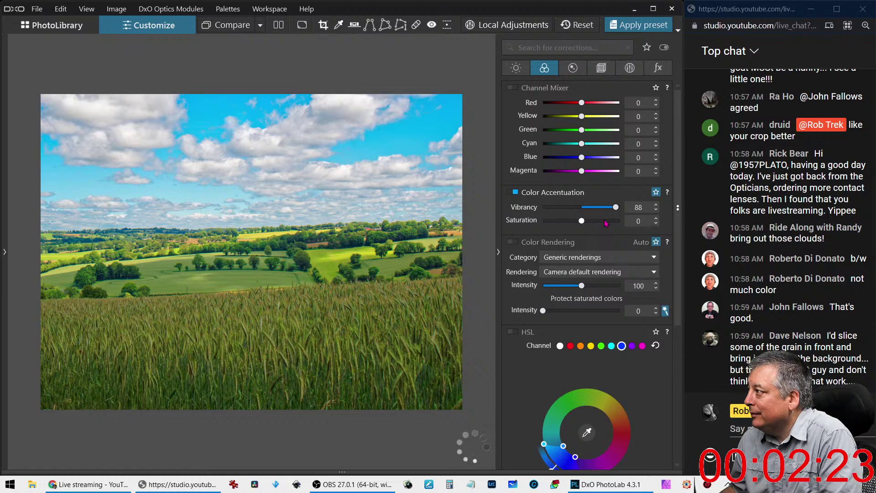
pyautogui.doubleClick(616, 207)
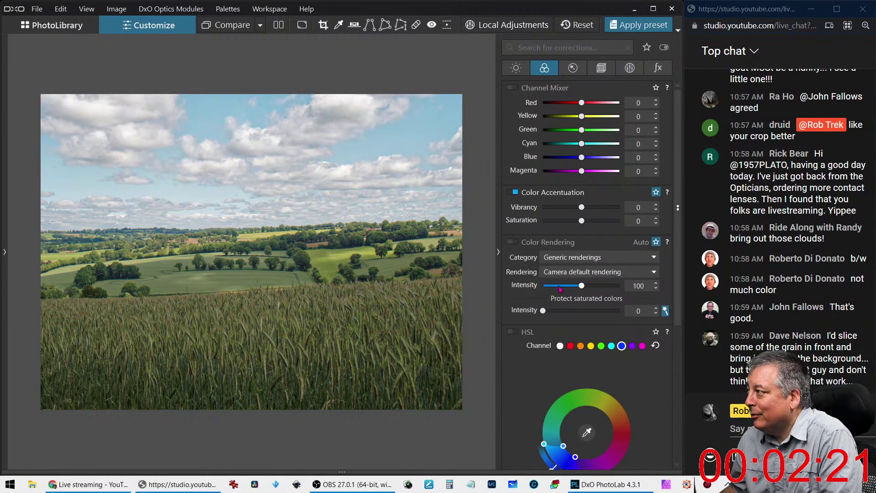
# Crop the field photo to a 16/9 aspect ratio at full width, about 4621 x 2599 px
pyautogui.click(601, 68)
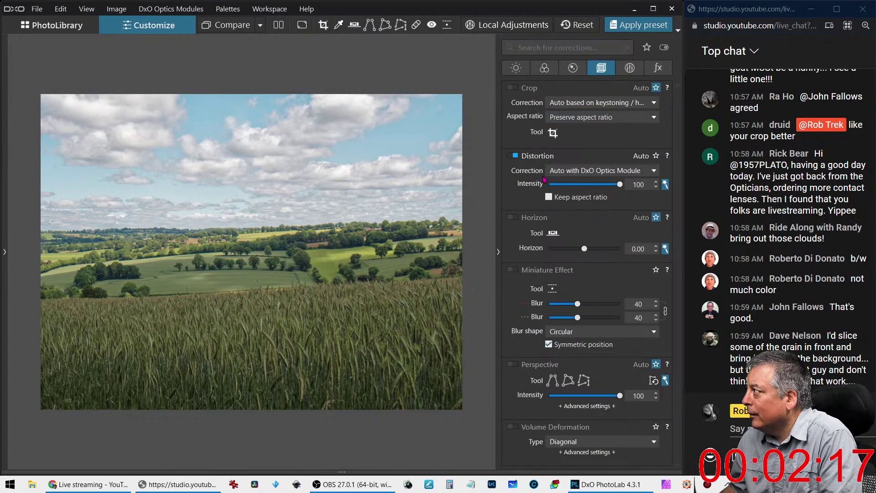
pyautogui.click(557, 137)
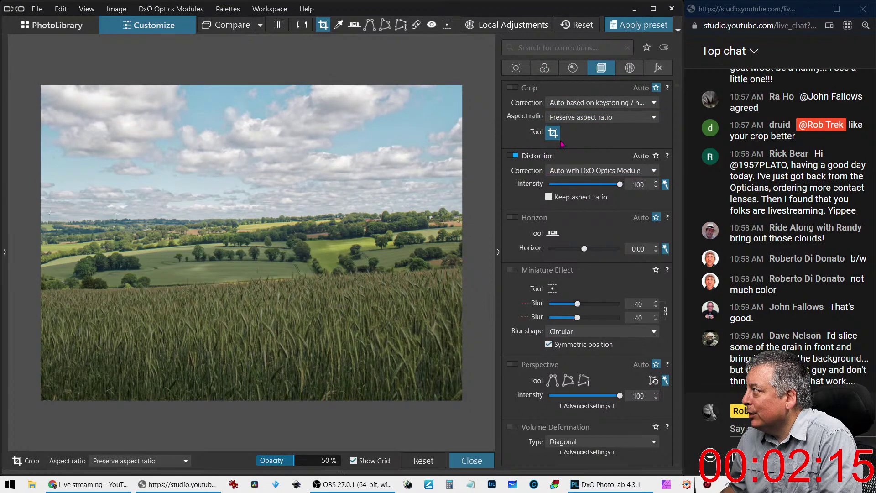
pyautogui.click(566, 118)
pyautogui.click(565, 244)
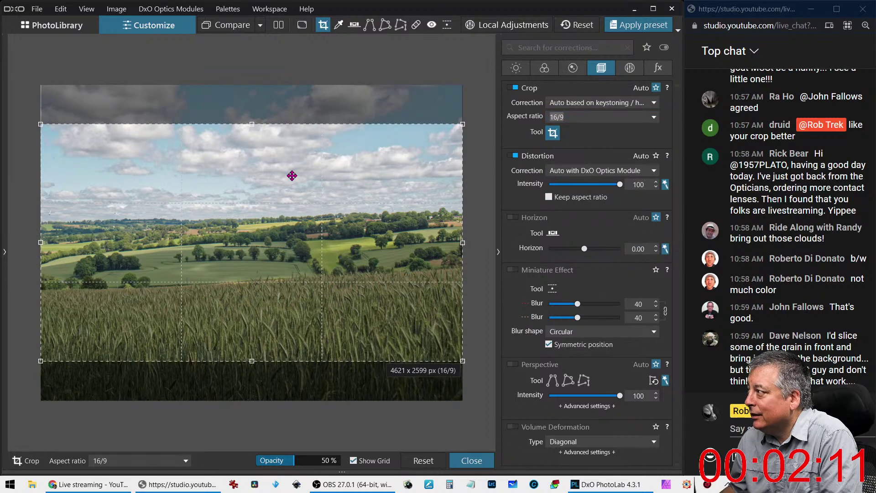
pyautogui.press('Return')
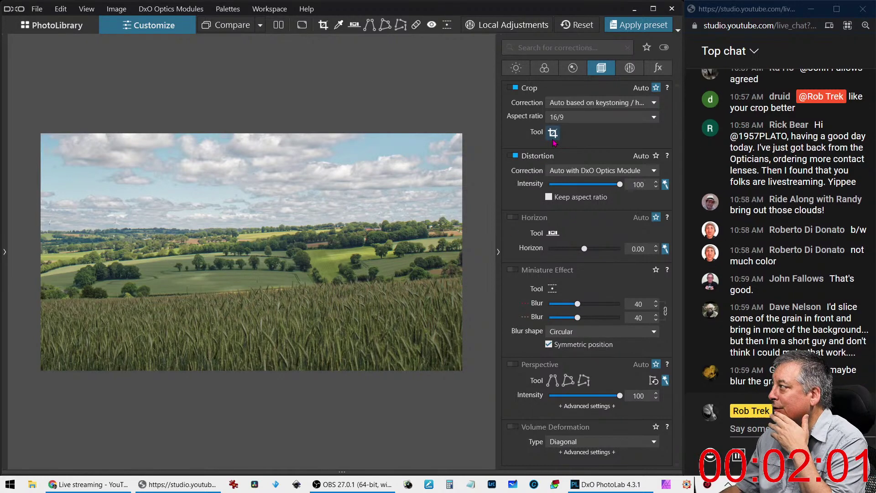
# Tighten the field photo's 16/9 crop to about 3857 x 2169 px, trimming sky and foreground grain
pyautogui.click(553, 133)
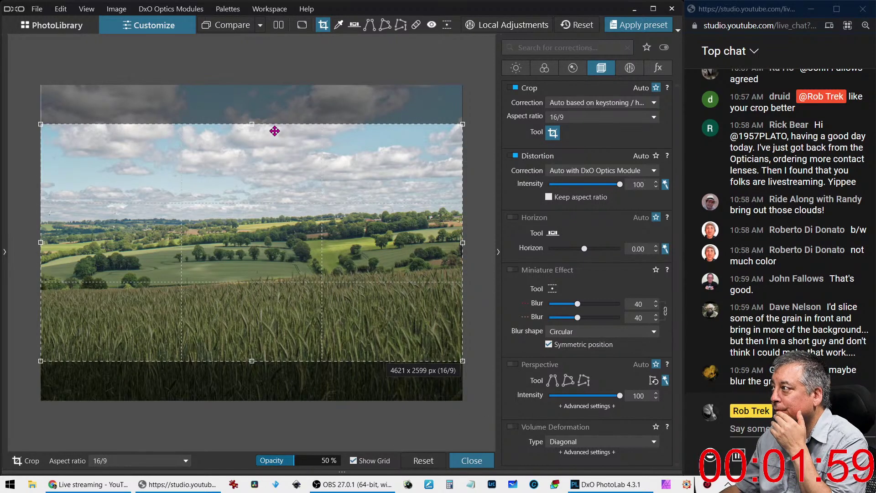
pyautogui.moveTo(252, 127); pyautogui.dragTo(266, 158)
pyautogui.moveTo(267, 210); pyautogui.dragTo(275, 205)
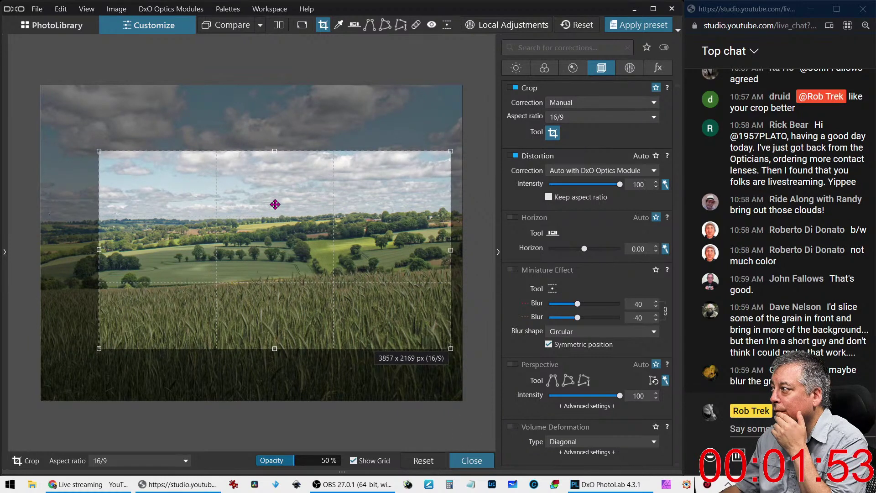
pyautogui.press('Return')
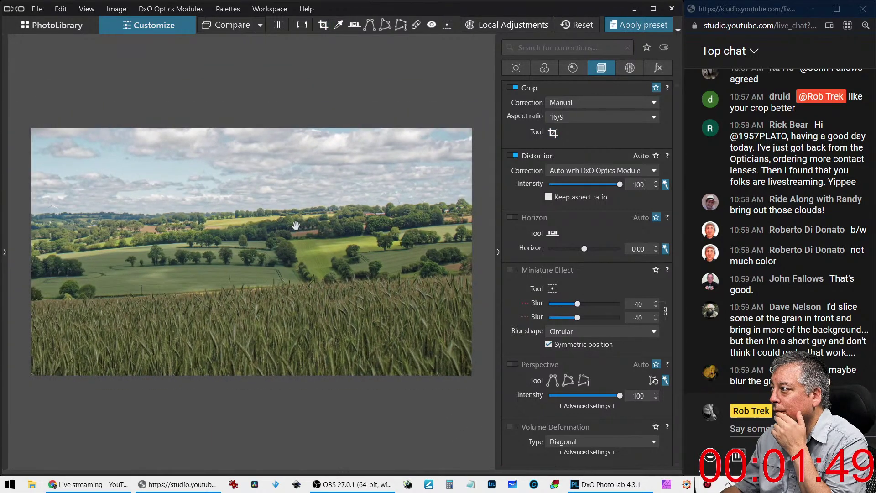
# Turn on Style - Toning with the B&W style for the field photo
pyautogui.click(544, 68)
pyautogui.scroll(-4, 519, 388)
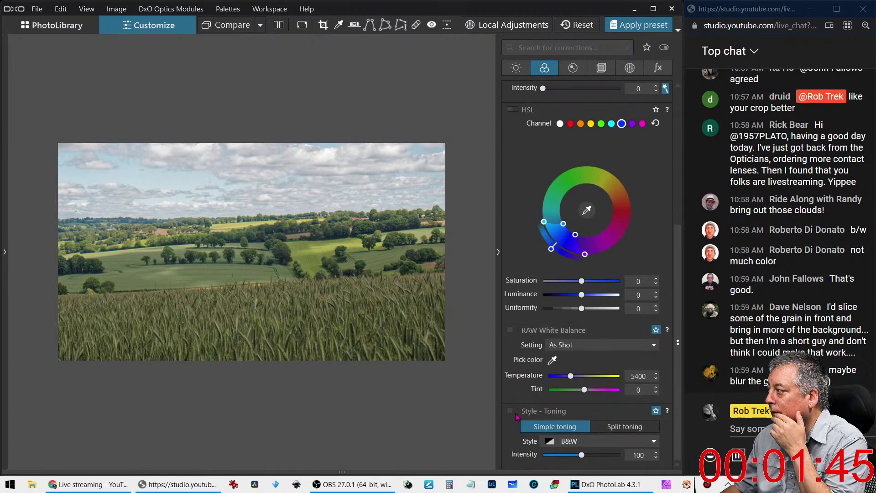
pyautogui.click(515, 411)
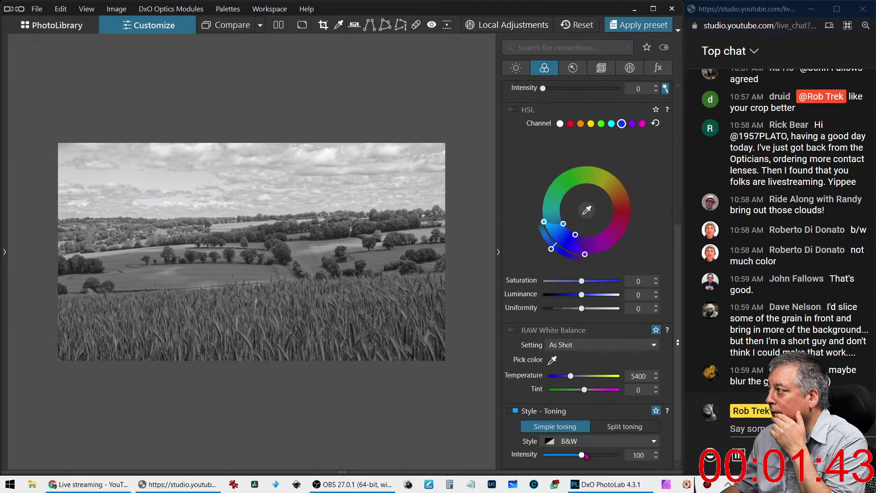
# Try the 6 - B&W - For him preset on the field photo and undo it
pyautogui.scroll(4, 589, 370)
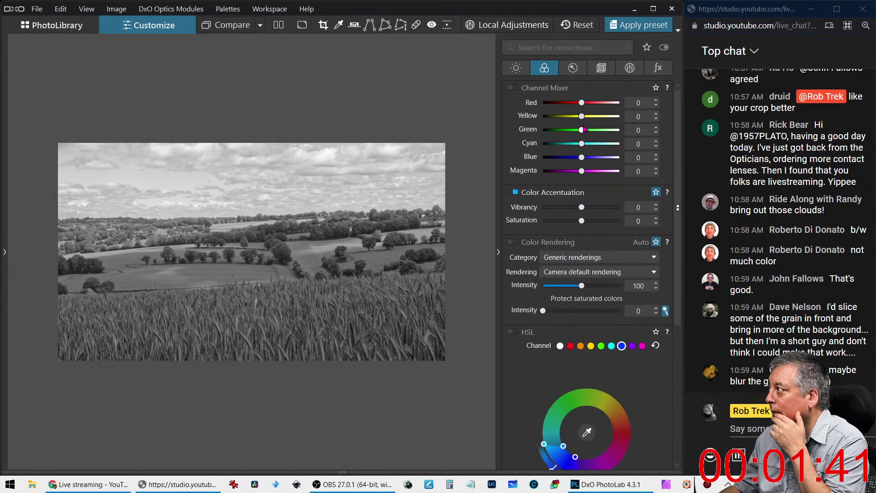
pyautogui.click(639, 25)
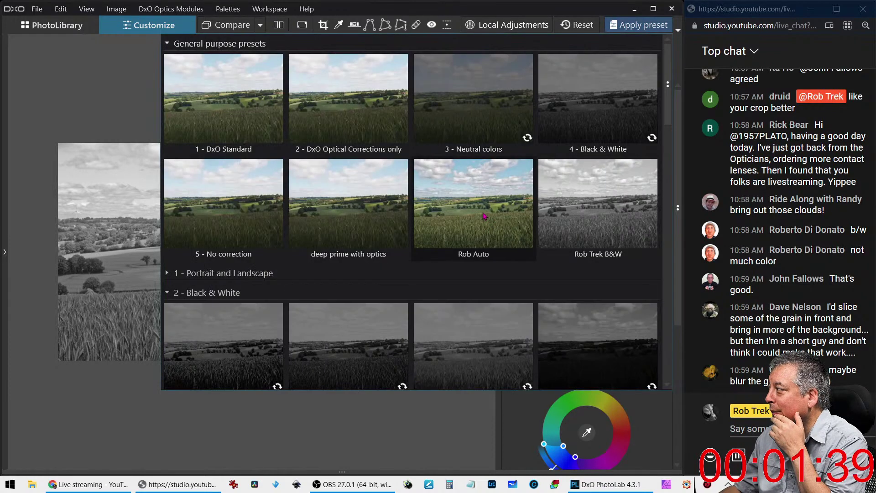
pyautogui.scroll(-4, 486, 266)
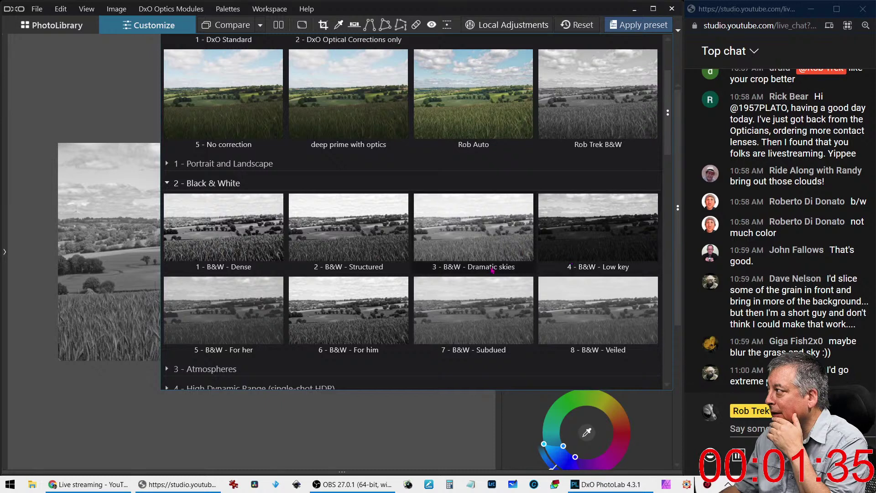
pyautogui.scroll(-1, 484, 276)
pyautogui.scroll(-1, 483, 280)
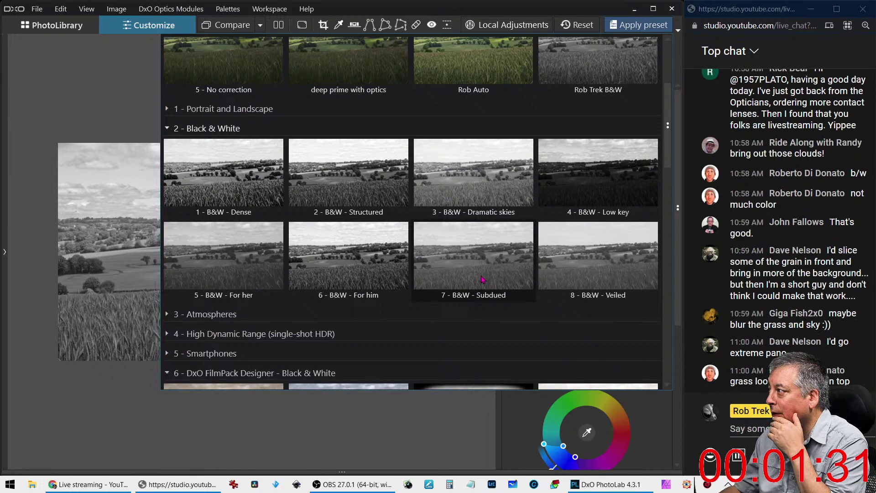
pyautogui.click(376, 275)
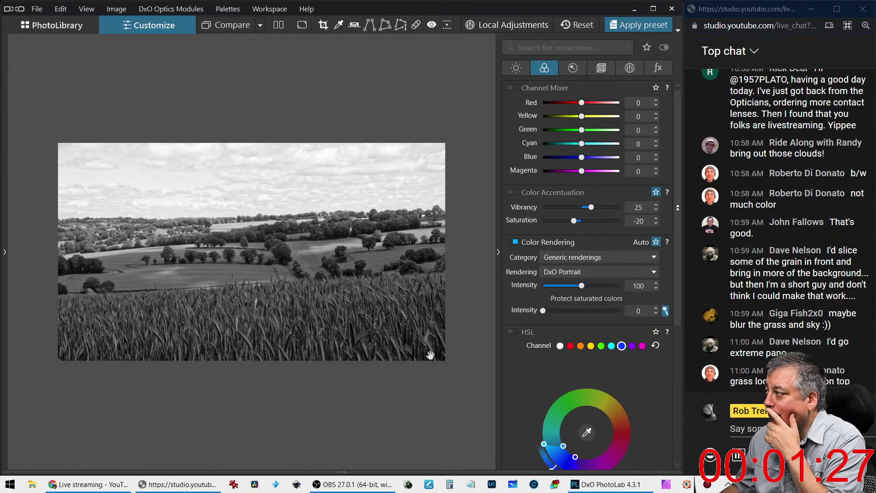
pyautogui.hotkey('ctrl', 'z')
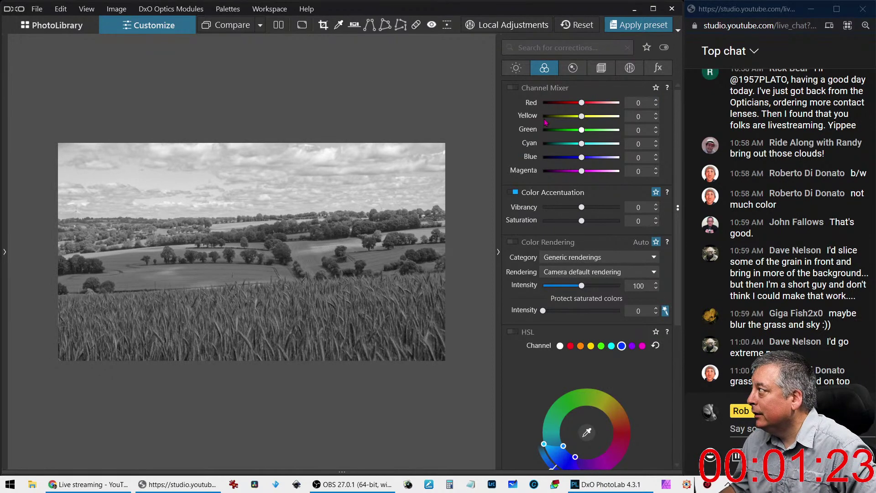
# Try the B&W toning at an intensity of 66, and set it to 96
pyautogui.scroll(-5, 536, 375)
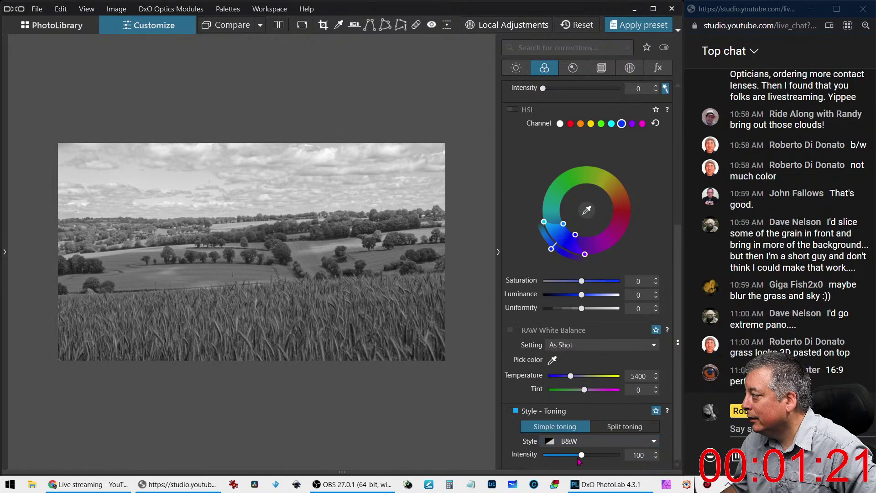
pyautogui.moveTo(583, 457); pyautogui.dragTo(570, 457)
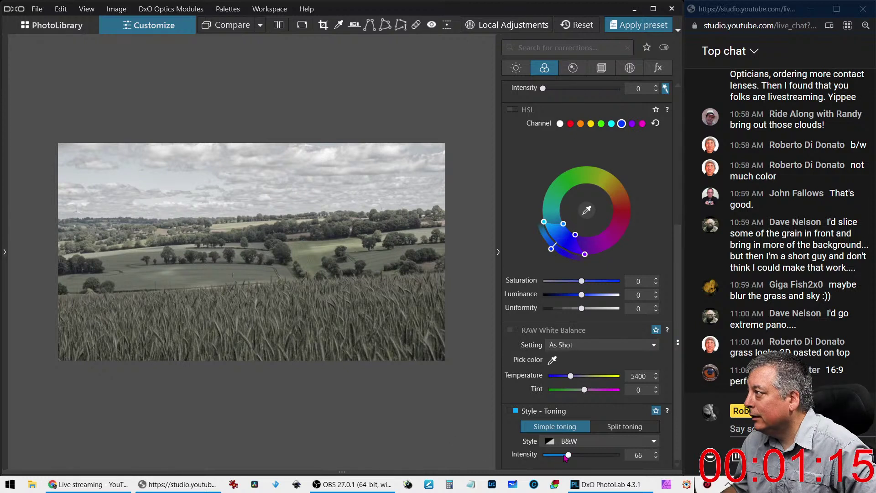
pyautogui.moveTo(566, 458)
pyautogui.mouseDown()
pyautogui.moveTo(551, 458)
pyautogui.moveTo(582, 458)
pyautogui.mouseUp()
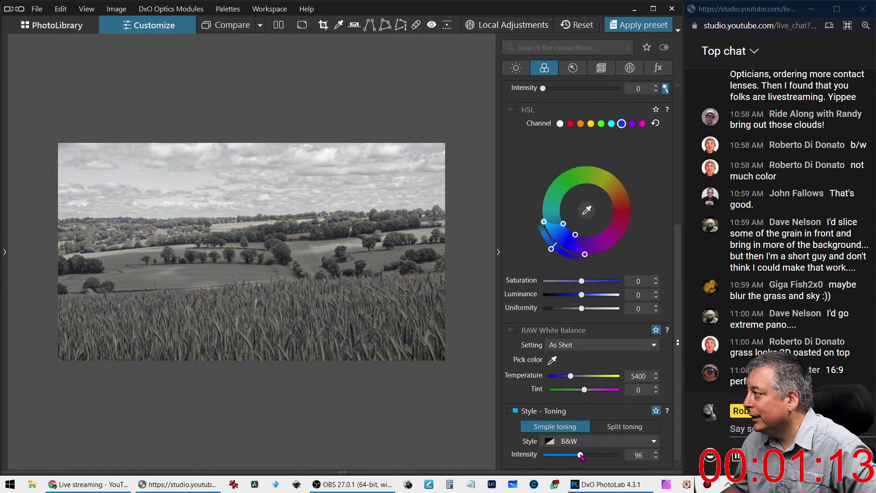
# Set the Channel Mixer's green to -62 and yellow to 3 to adjust the tones of the fields
pyautogui.scroll(5, 573, 142)
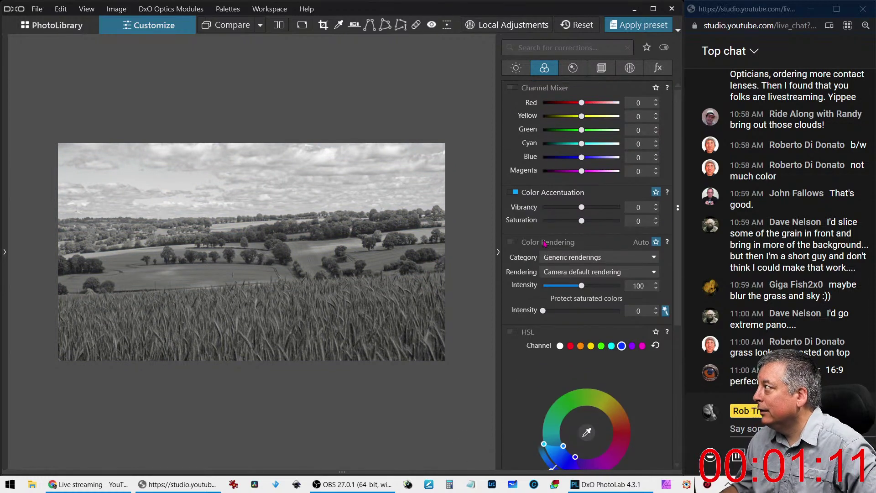
pyautogui.moveTo(582, 117); pyautogui.dragTo(566, 130)
pyautogui.moveTo(571, 116); pyautogui.dragTo(591, 118)
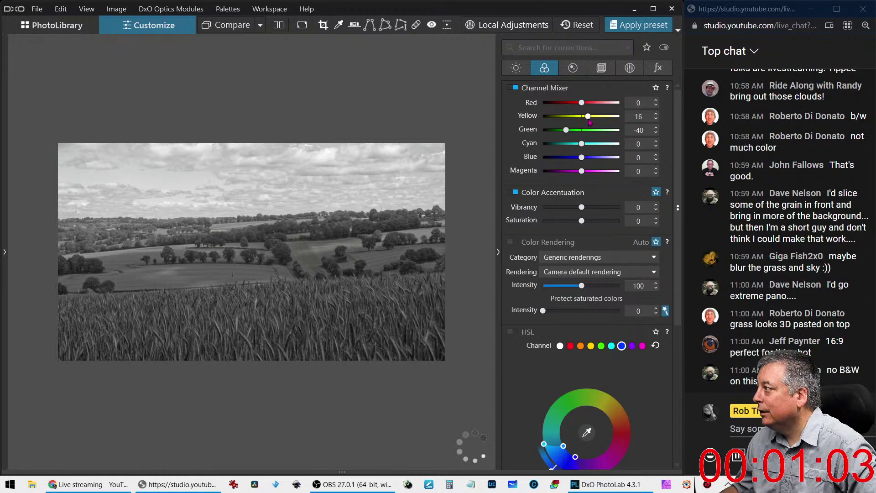
pyautogui.doubleClick(568, 133)
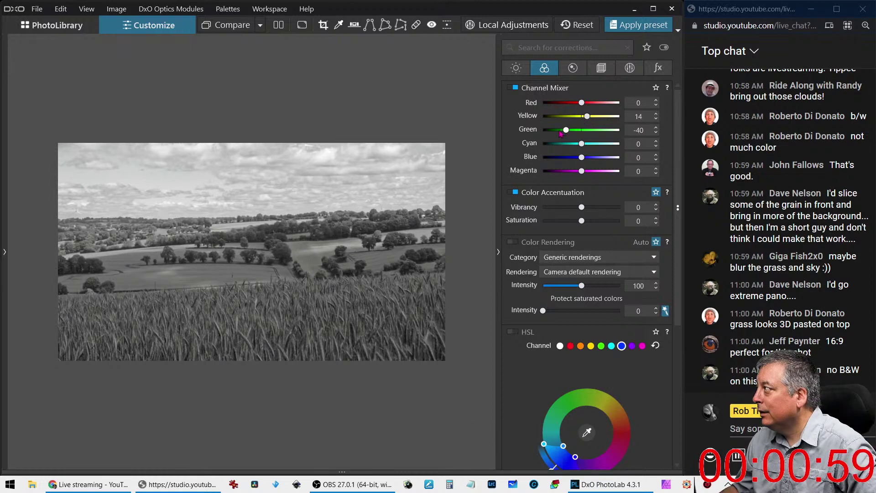
pyautogui.moveTo(568, 133); pyautogui.dragTo(584, 119)
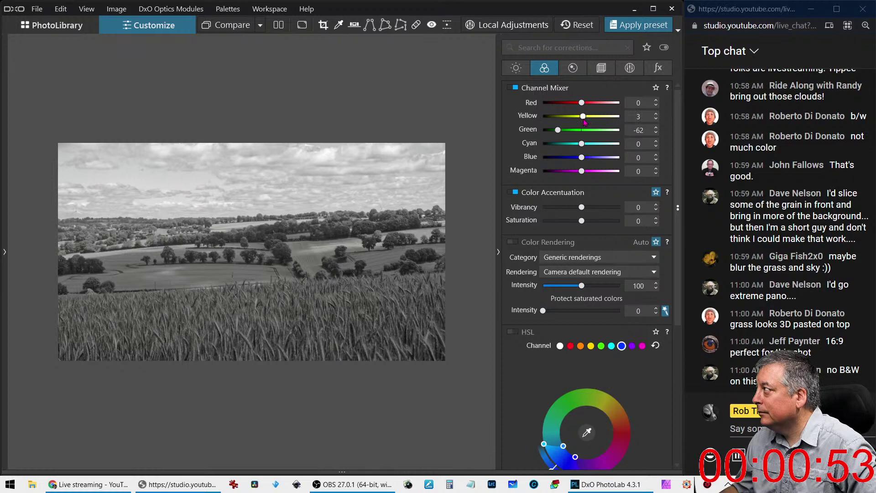
# Raise the field photo's fine contrast to 29 and its contrast to 59
pyautogui.click(517, 70)
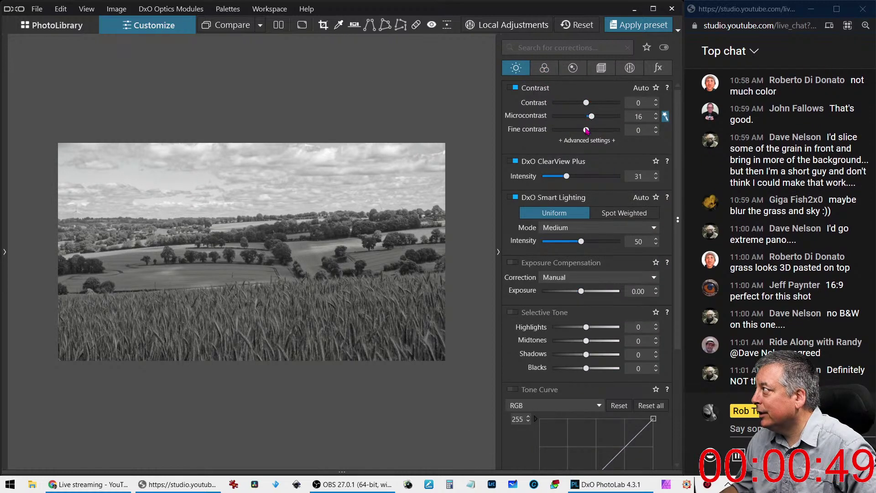
pyautogui.moveTo(586, 131); pyautogui.dragTo(607, 104)
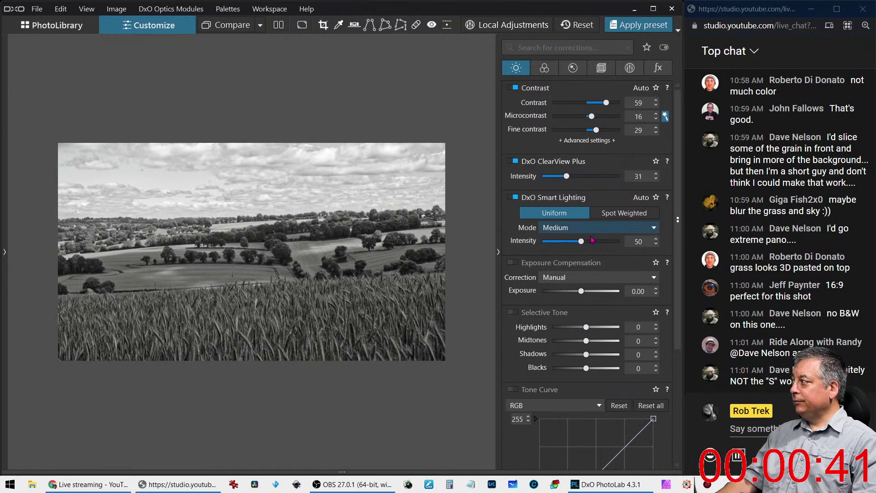
pyautogui.scroll(-5, 591, 356)
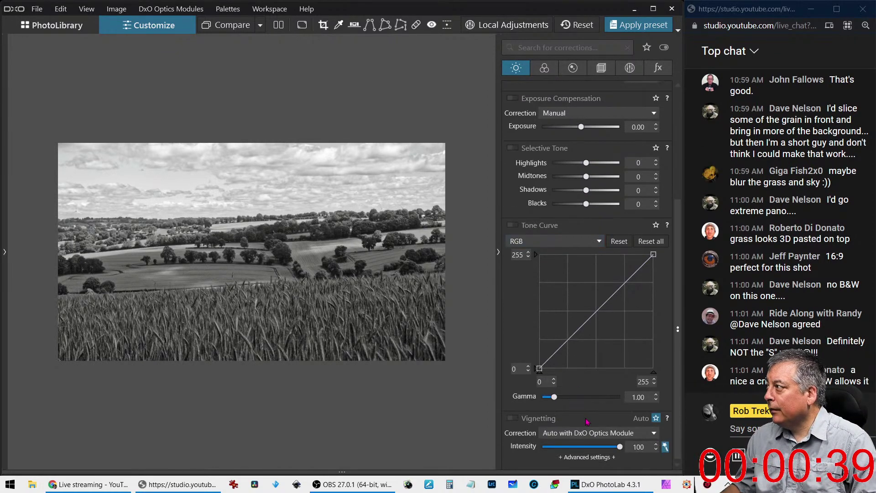
# Bring color back into the field photo by reducing the B&W toning intensity to 27
pyautogui.click(545, 68)
pyautogui.scroll(-1, 538, 402)
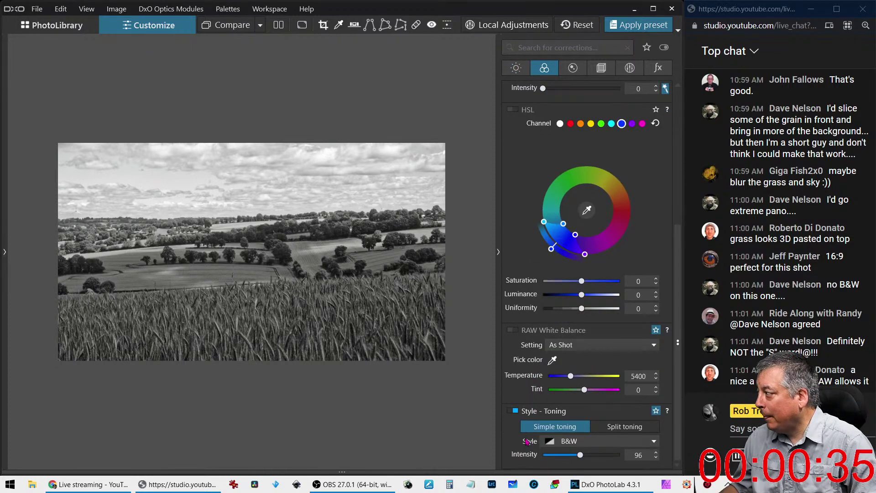
pyautogui.moveTo(578, 459); pyautogui.dragTo(543, 459)
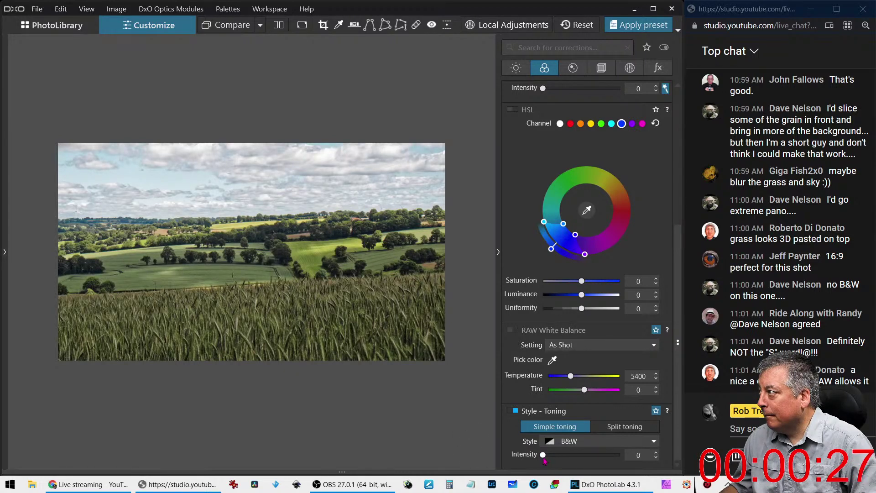
pyautogui.moveTo(545, 459); pyautogui.dragTo(555, 459)
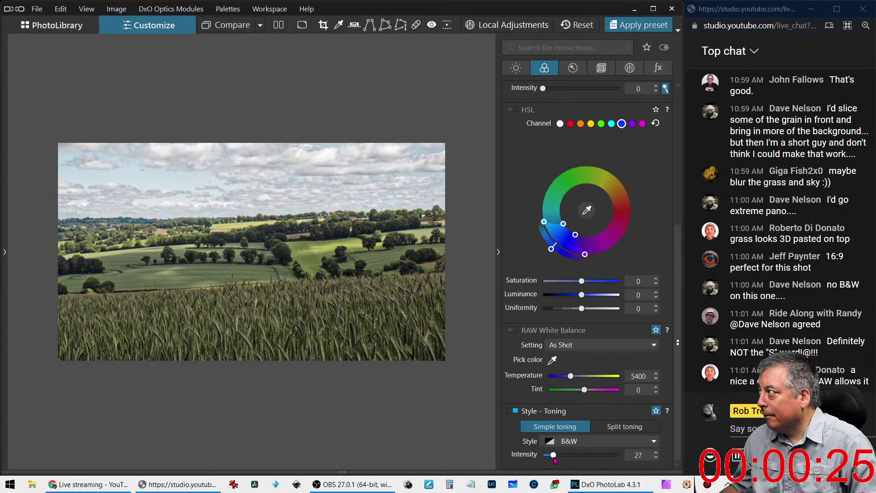
# Compare the photo with the Channel Mixer off and on, and try a cyan value of -43 before resetting it
pyautogui.scroll(5, 550, 231)
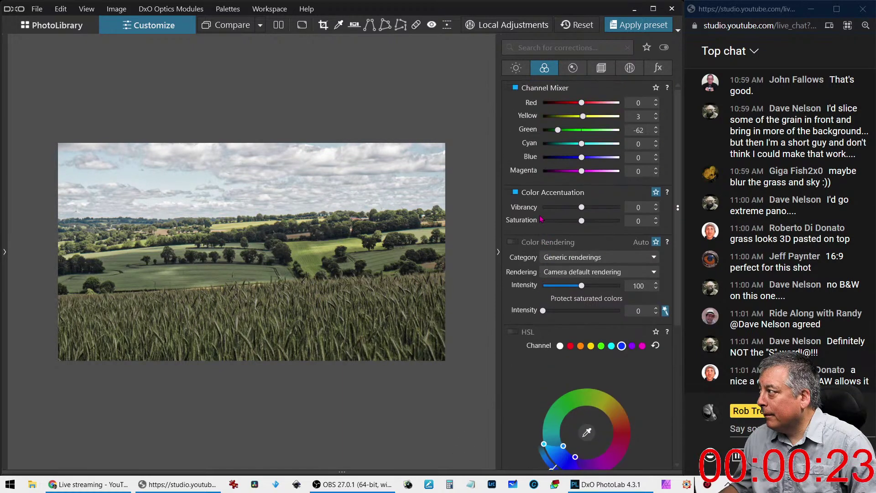
pyautogui.click(512, 89)
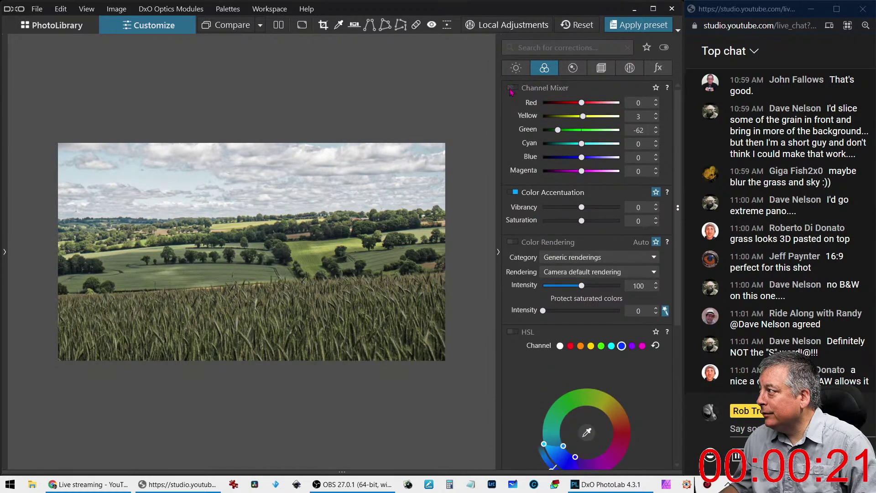
pyautogui.click(512, 88)
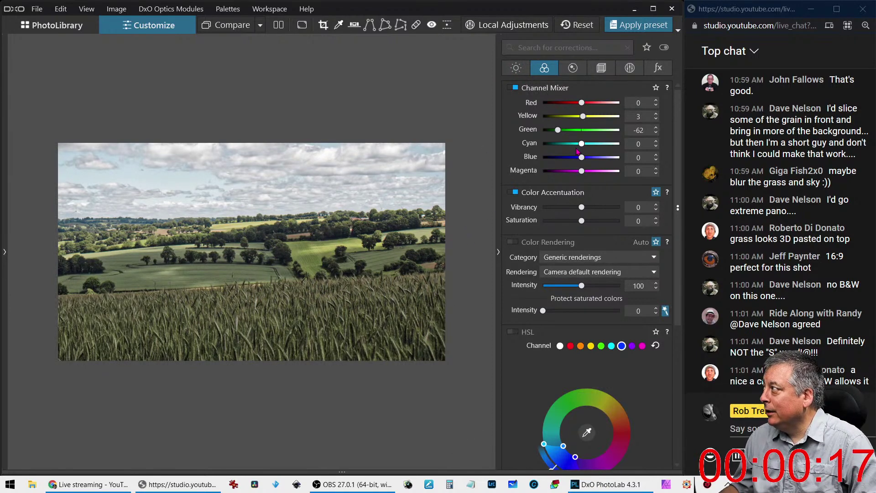
pyautogui.moveTo(582, 144); pyautogui.dragTo(566, 147)
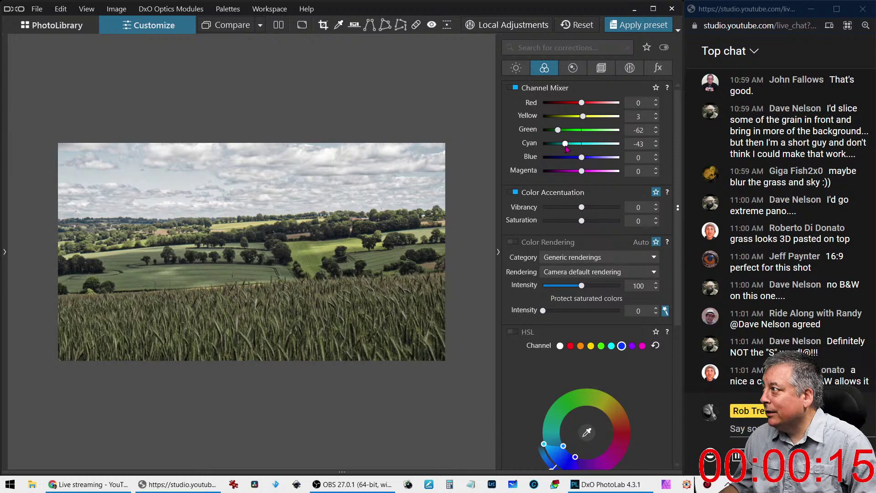
pyautogui.doubleClick(566, 147)
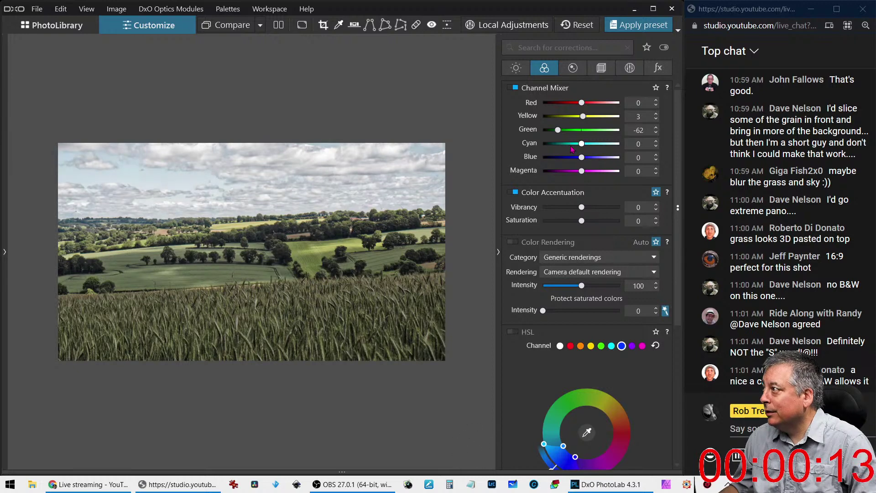
# Set the HSL blue channel's saturation to 13, and try a luminance of -27 before resetting it to 0
pyautogui.scroll(-1, 563, 361)
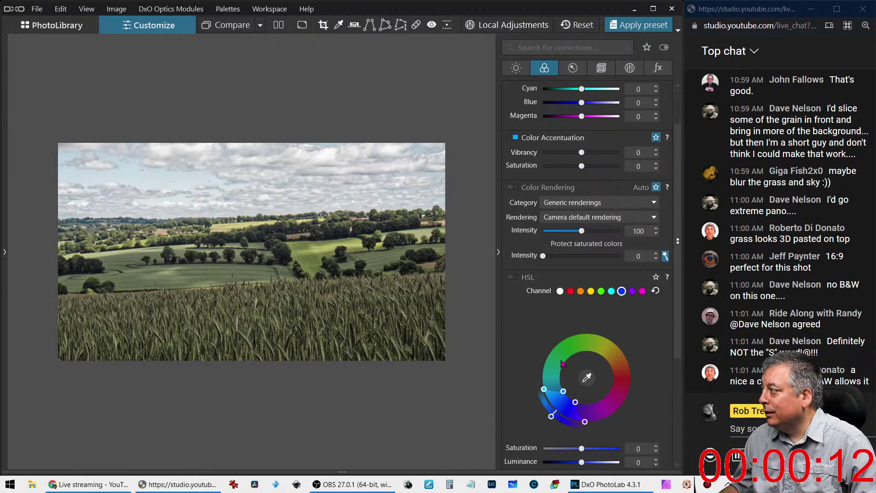
pyautogui.click(587, 377)
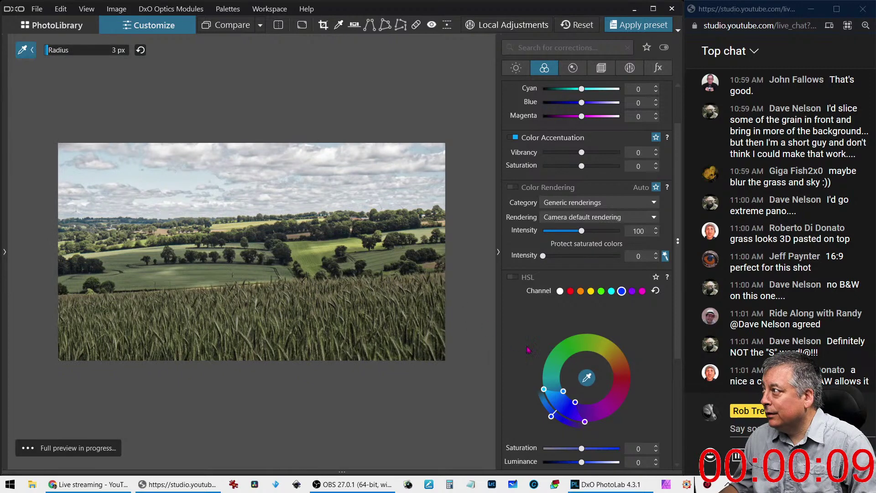
pyautogui.scroll(-1, 566, 436)
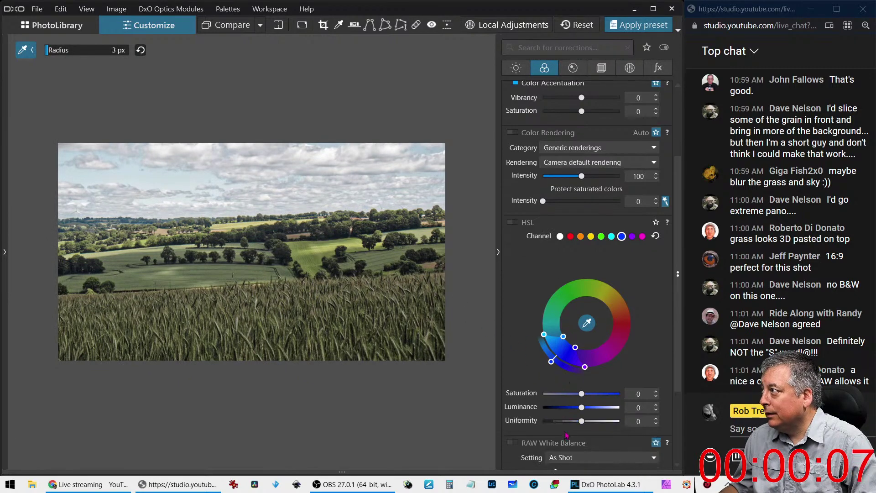
pyautogui.moveTo(582, 394); pyautogui.dragTo(591, 394)
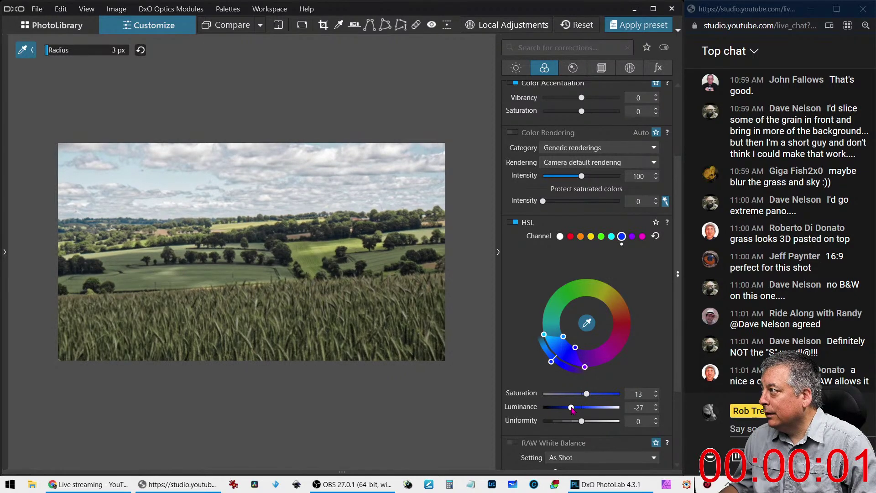
pyautogui.moveTo(582, 409); pyautogui.dragTo(555, 410)
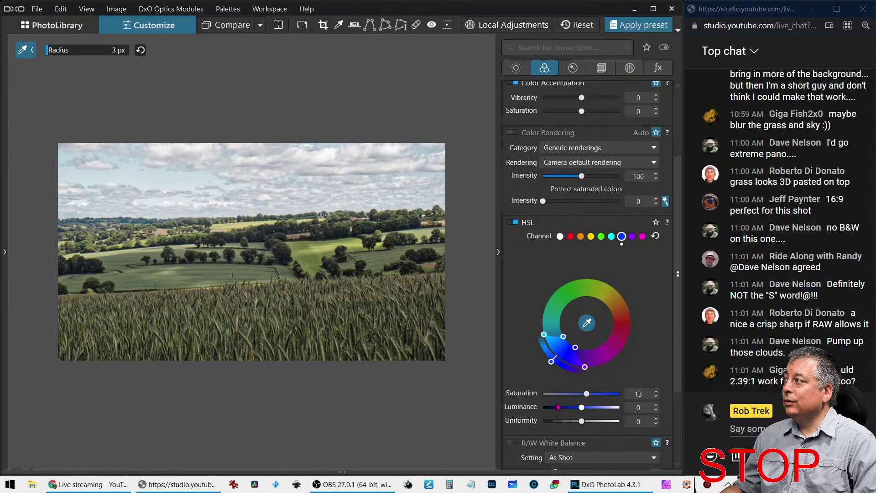
pyautogui.click(587, 324)
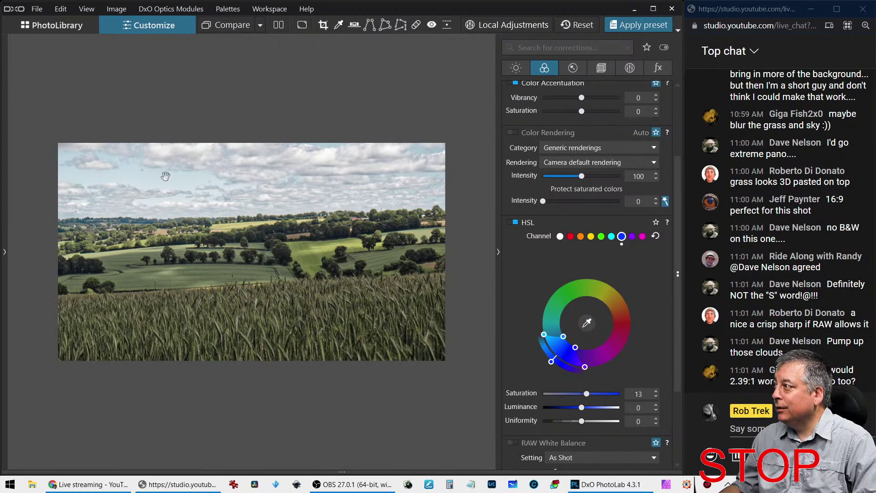
# Sample the sky color with a 13 px picker radius, and set that HSL channel's saturation to 5 and luminance to -32
pyautogui.click(587, 323)
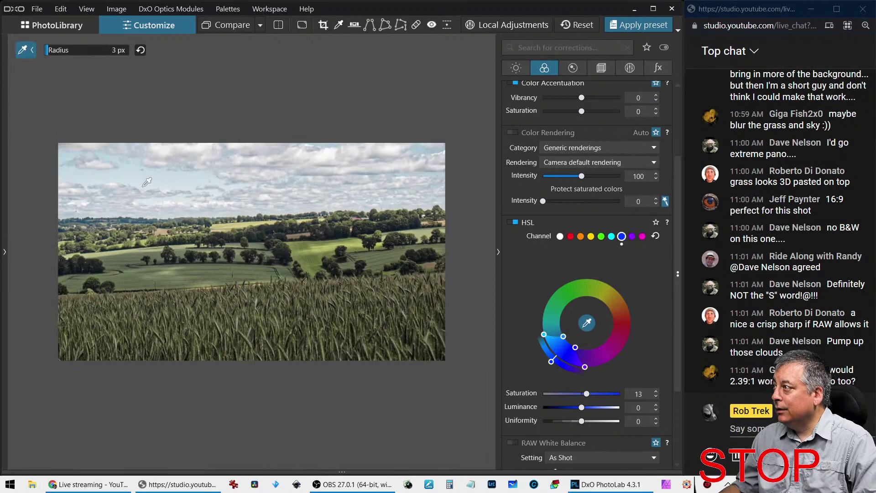
pyautogui.click(65, 50)
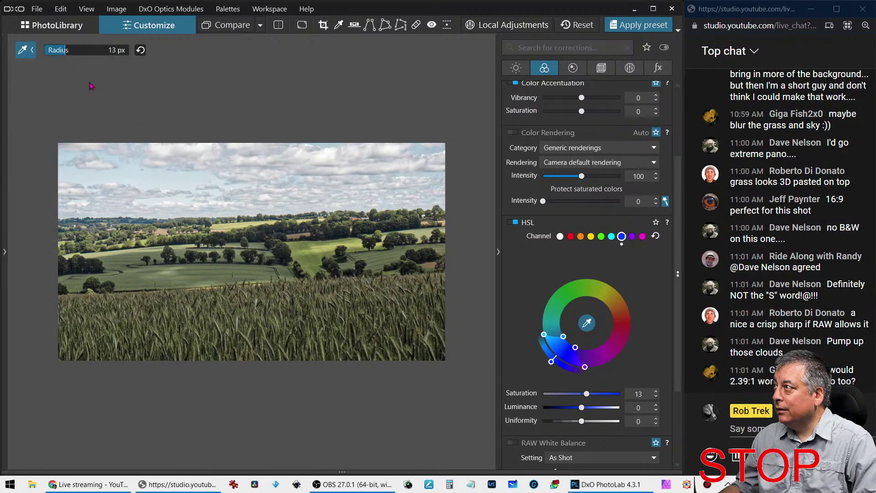
pyautogui.click(166, 178)
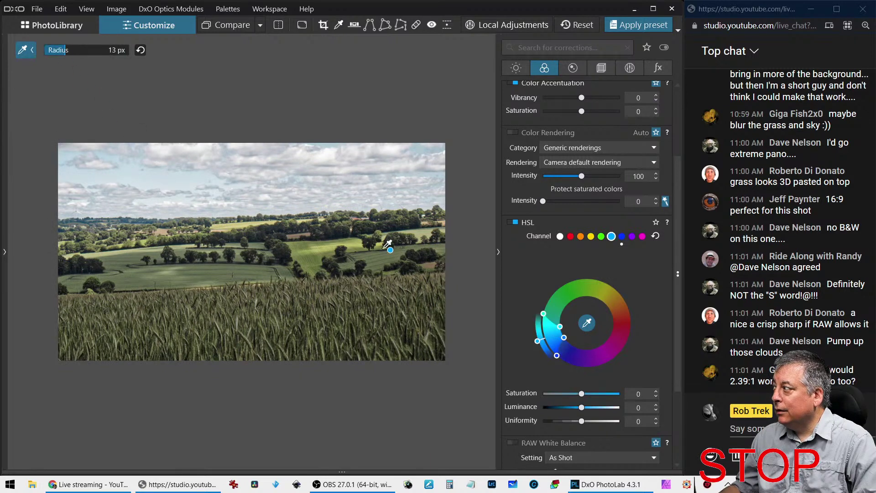
pyautogui.moveTo(582, 396)
pyautogui.mouseDown()
pyautogui.moveTo(607, 396)
pyautogui.moveTo(565, 409)
pyautogui.moveTo(577, 411)
pyautogui.mouseUp()
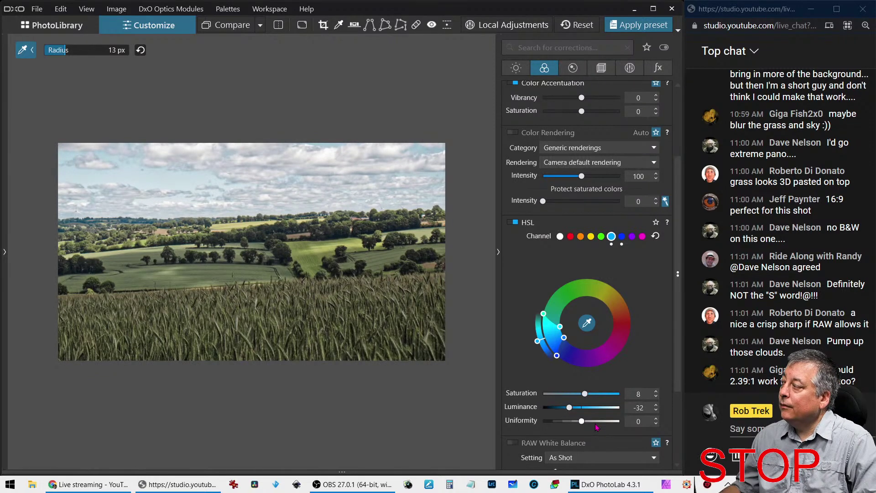
pyautogui.moveTo(586, 396); pyautogui.dragTo(585, 396)
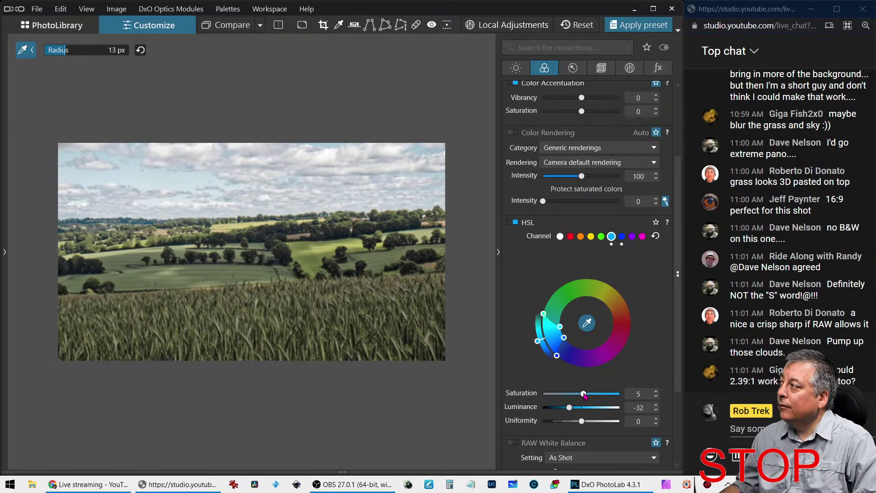
# Add a graduated filter covering the sky down to the horizon as a local adjustment
pyautogui.click(630, 67)
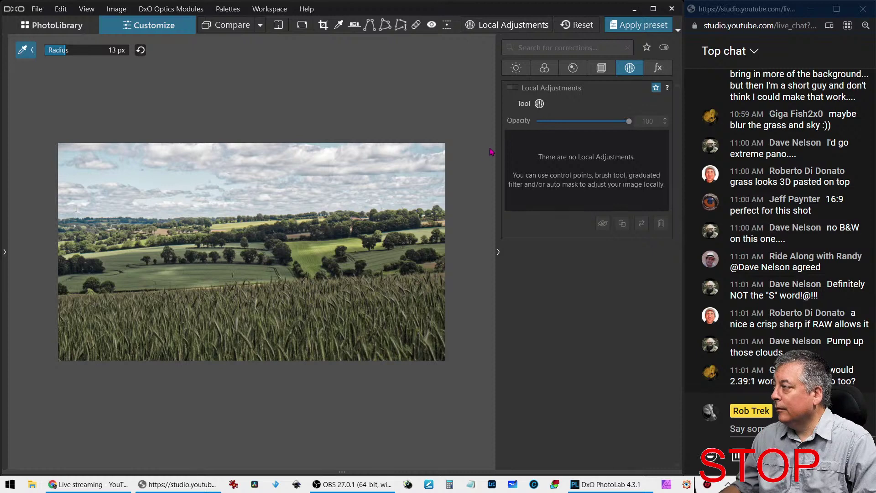
pyautogui.click(539, 103)
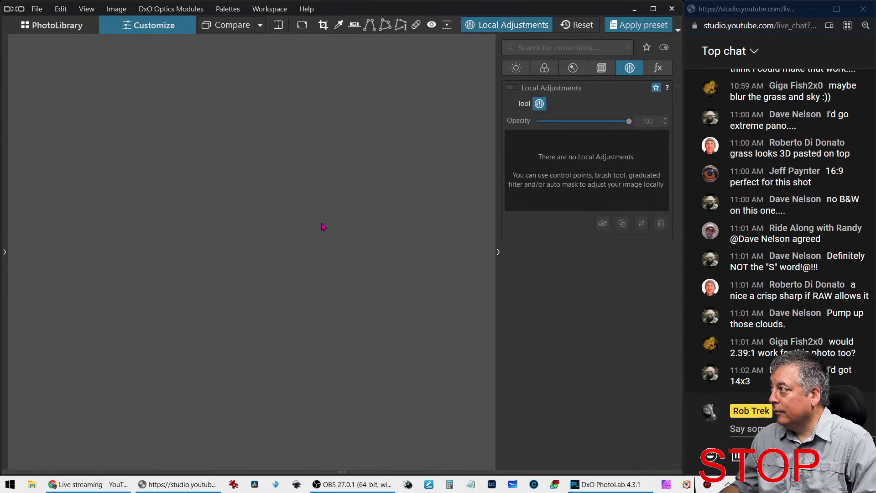
pyautogui.rightClick(325, 202)
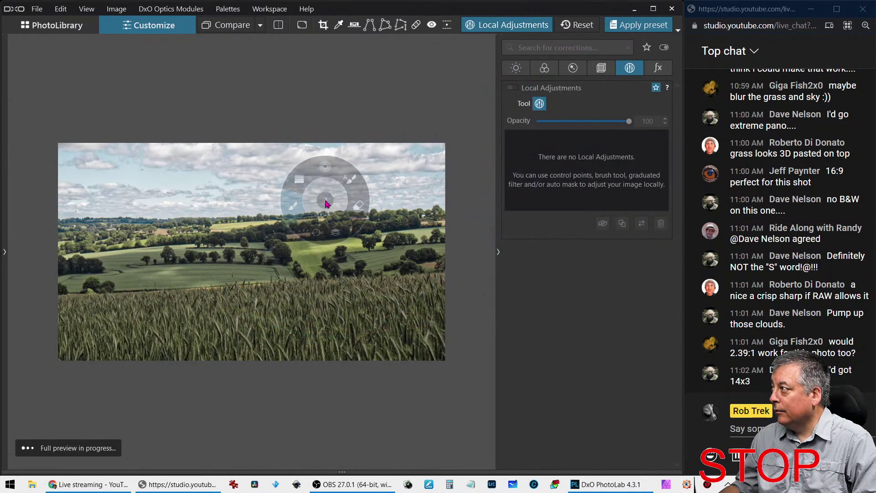
pyautogui.click(301, 180)
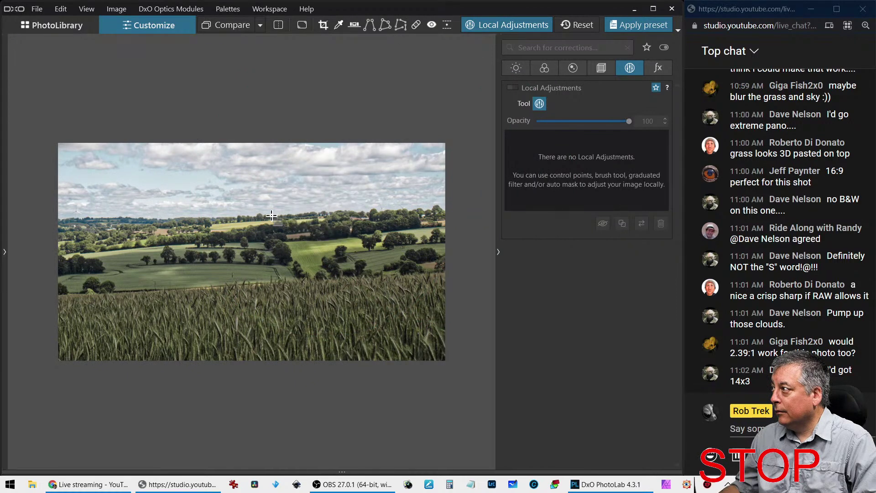
pyautogui.moveTo(268, 209)
pyautogui.mouseDown()
pyautogui.moveTo(268, 218)
pyautogui.moveTo(266, 208)
pyautogui.mouseUp()
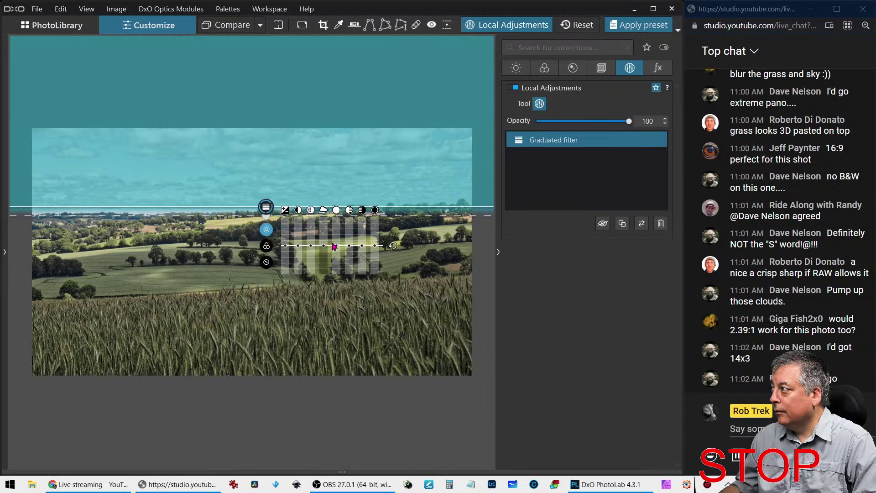
# Fine-tune the sky filter's microcontrast and exposure, and adjust its color temperature
pyautogui.moveTo(335, 247); pyautogui.dragTo(349, 257)
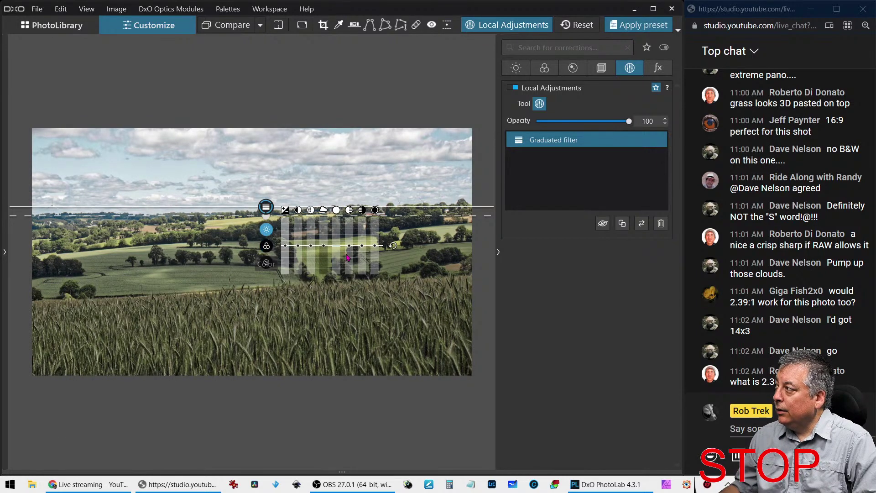
pyautogui.moveTo(310, 249); pyautogui.dragTo(310, 247)
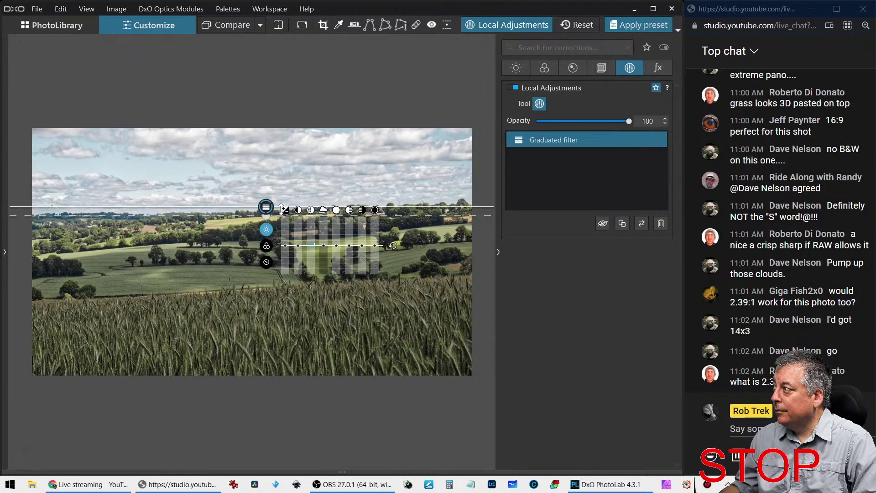
pyautogui.moveTo(267, 208)
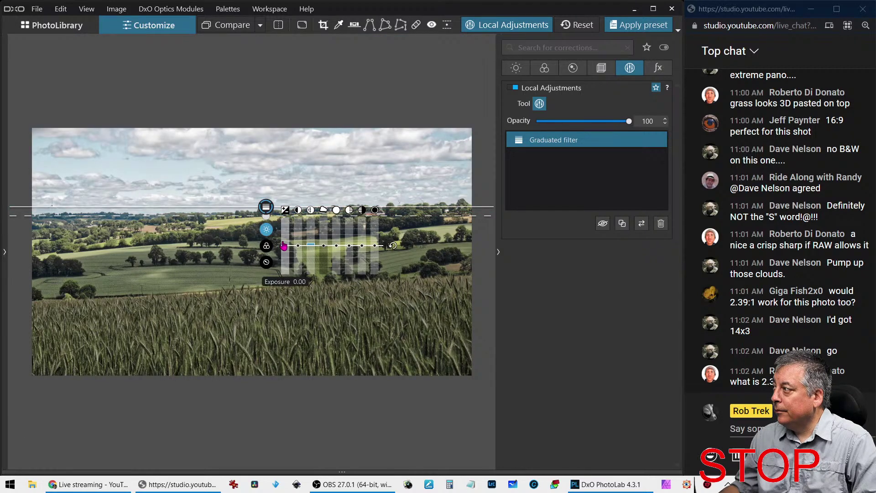
pyautogui.moveTo(286, 246); pyautogui.dragTo(285, 252)
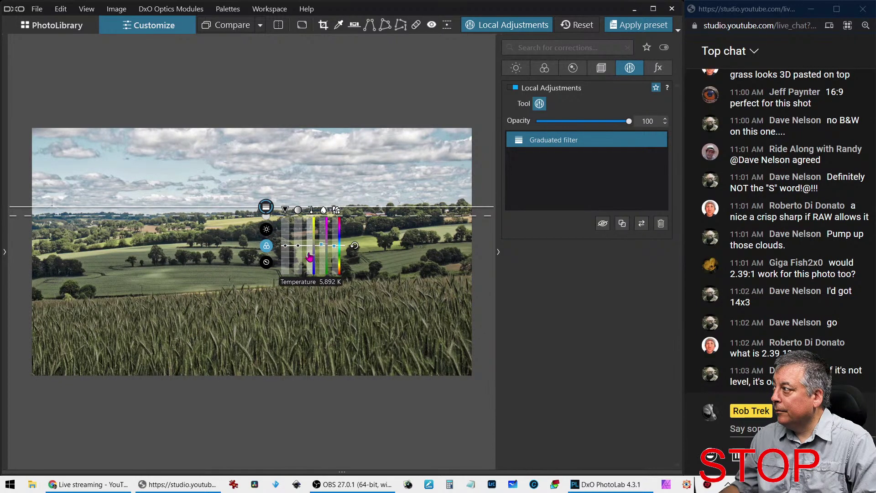
pyautogui.moveTo(310, 260); pyautogui.dragTo(310, 254)
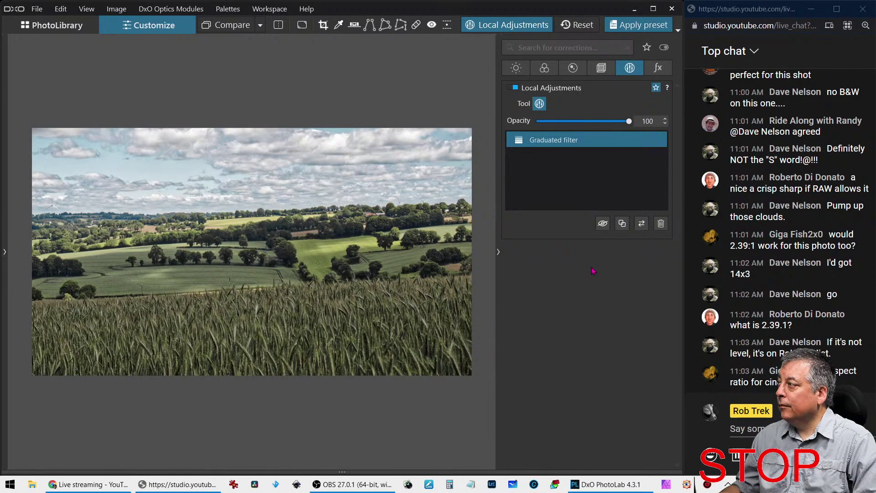
# Start a new local adjustment and paint a brush mask across the foreground grain with a smaller brush at 83% feathering
pyautogui.click(542, 107)
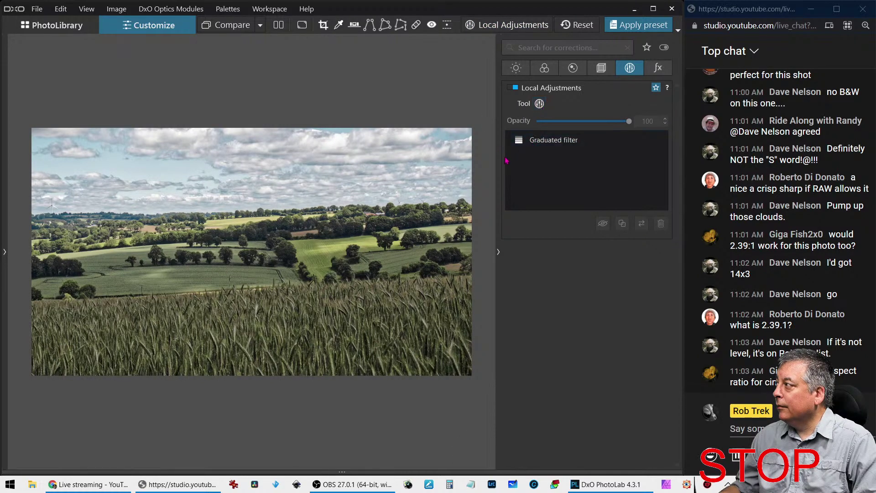
pyautogui.click(547, 104)
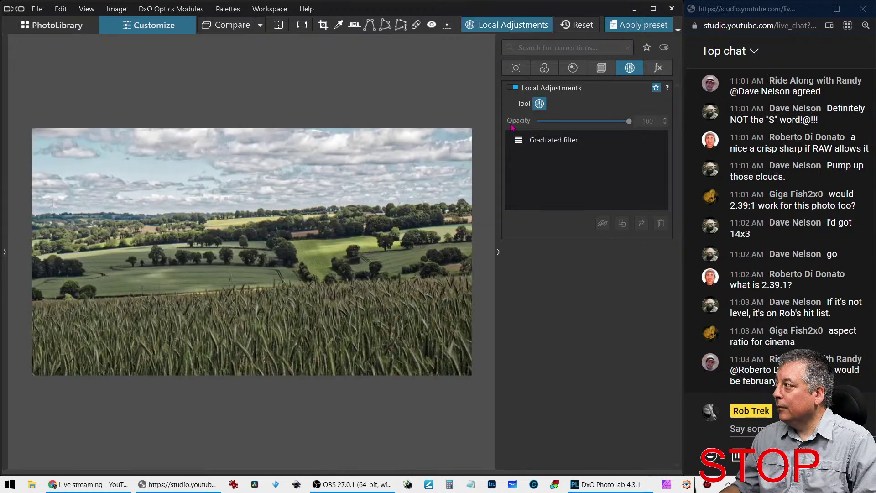
pyautogui.rightClick(197, 295)
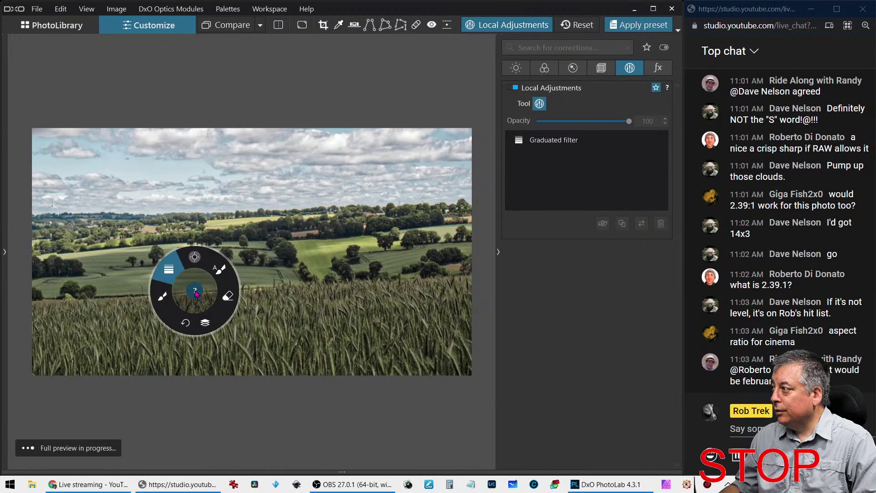
pyautogui.click(162, 301)
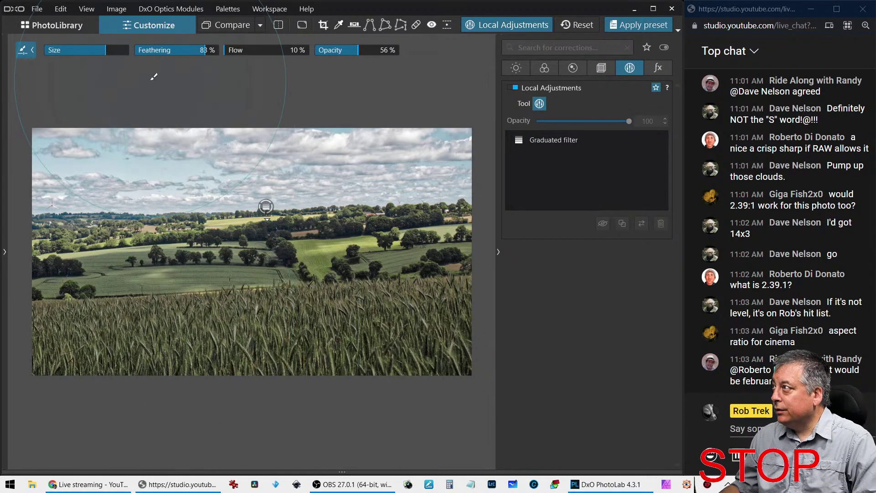
pyautogui.click(59, 51)
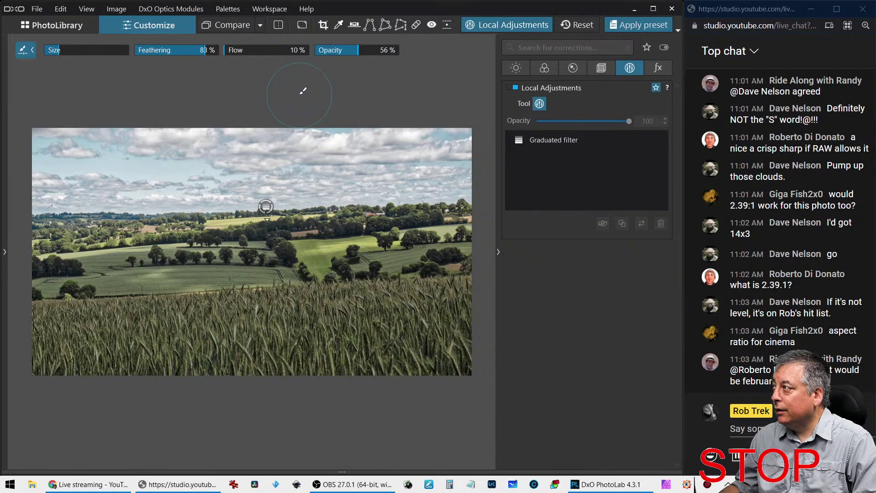
pyautogui.moveTo(98, 319)
pyautogui.mouseDown()
pyautogui.moveTo(374, 325)
pyautogui.moveTo(430, 315)
pyautogui.mouseUp()
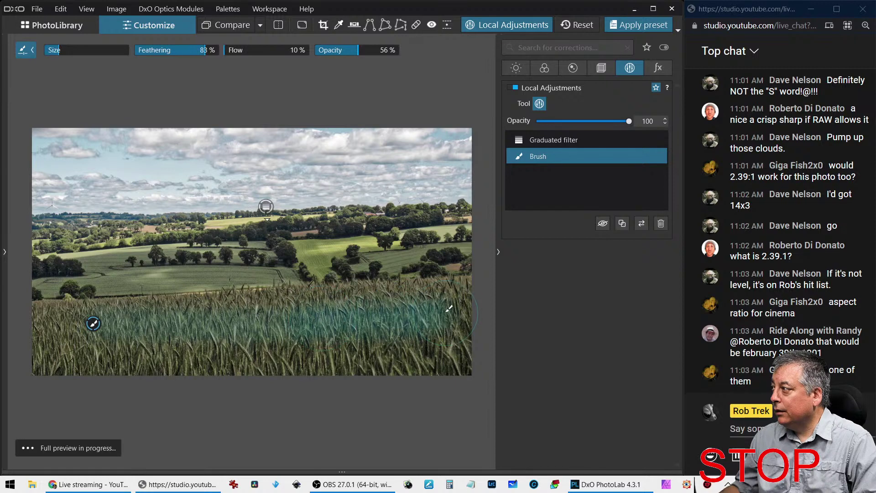
# Warm the color of the brushed grain and raise its exposure slightly
pyautogui.moveTo(194, 367)
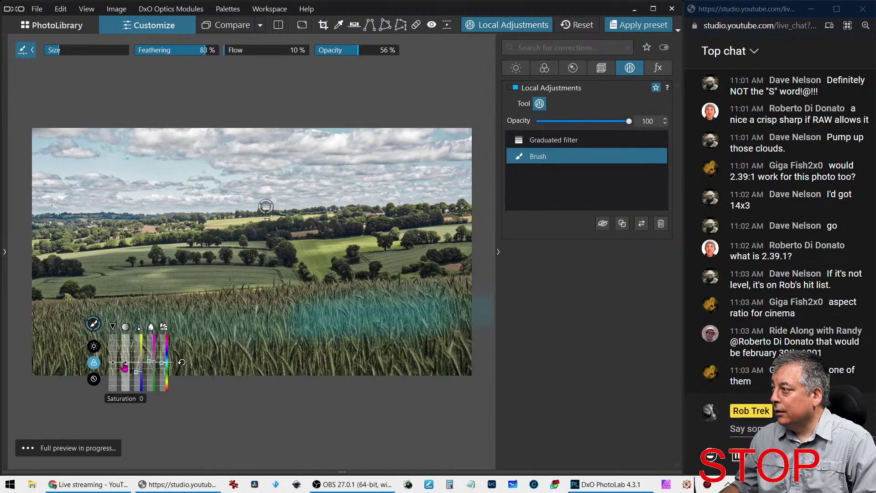
pyautogui.click(94, 346)
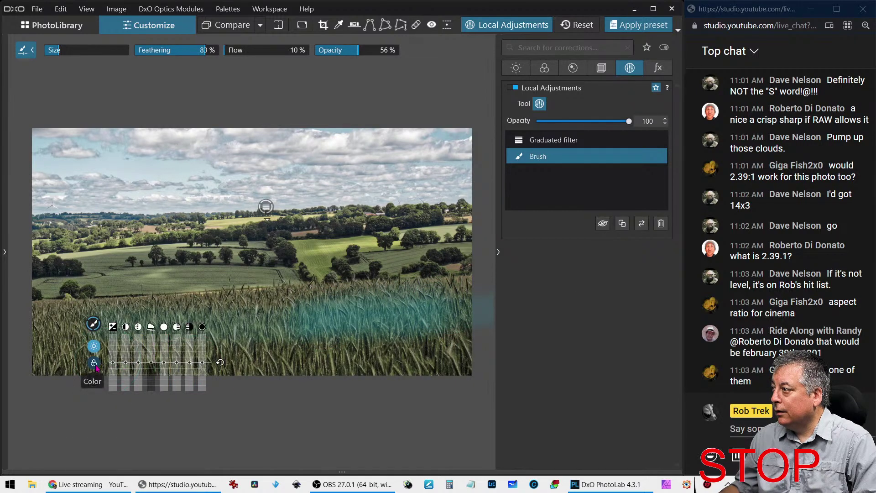
pyautogui.click(94, 362)
pyautogui.moveTo(138, 372); pyautogui.dragTo(114, 365)
pyautogui.click(94, 346)
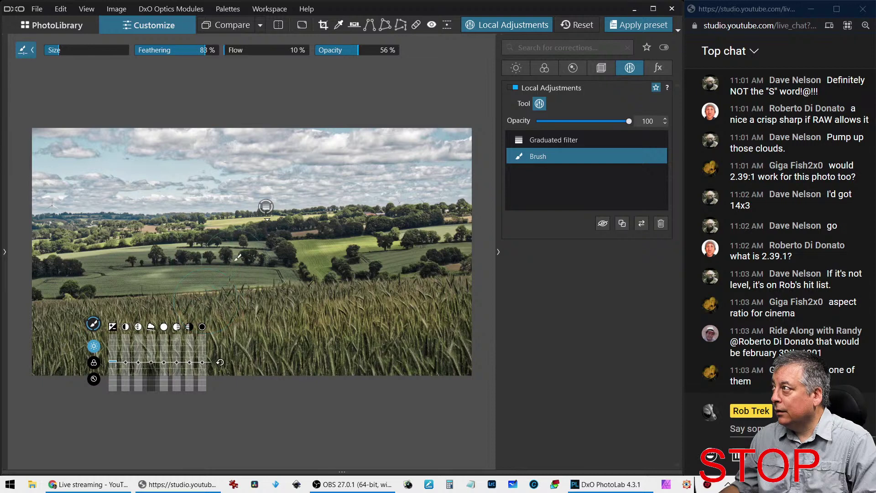
# Extend the grain mask with brush feathering at 98%, and raise the mask's exposure and highlights
pyautogui.click(215, 50)
pyautogui.moveTo(456, 319); pyautogui.dragTo(300, 316)
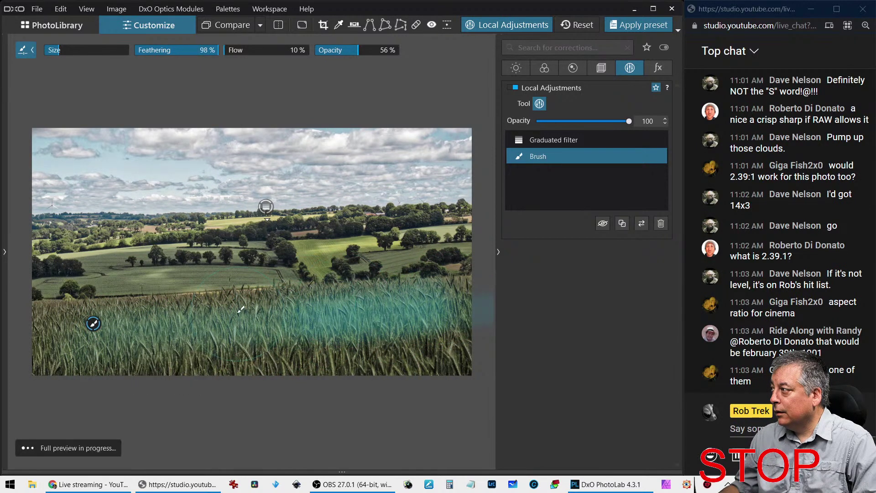
pyautogui.moveTo(114, 362); pyautogui.dragTo(166, 360)
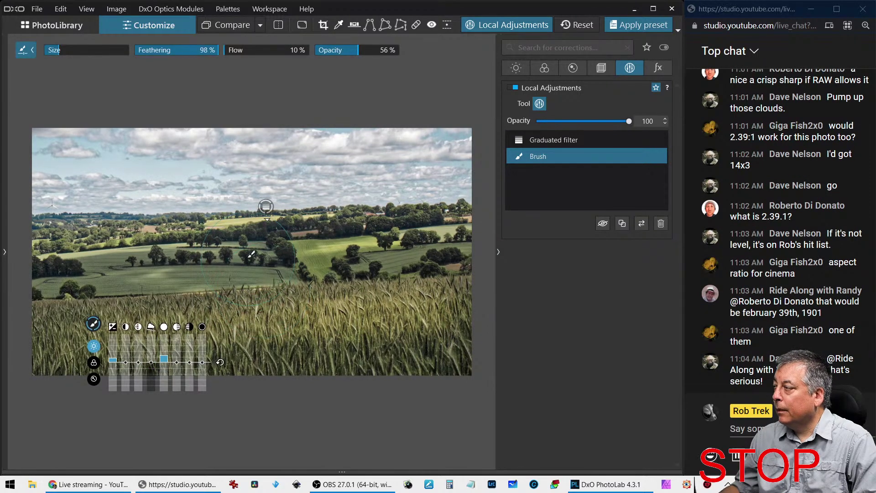
# Reduce the brush size and paint the same brightening over the two green fields in the middle distance
pyautogui.click(51, 53)
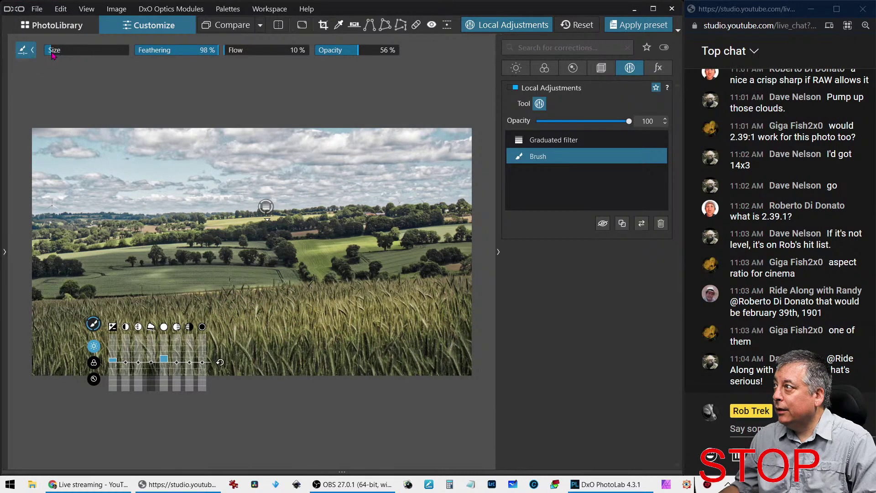
pyautogui.moveTo(159, 273); pyautogui.dragTo(224, 285)
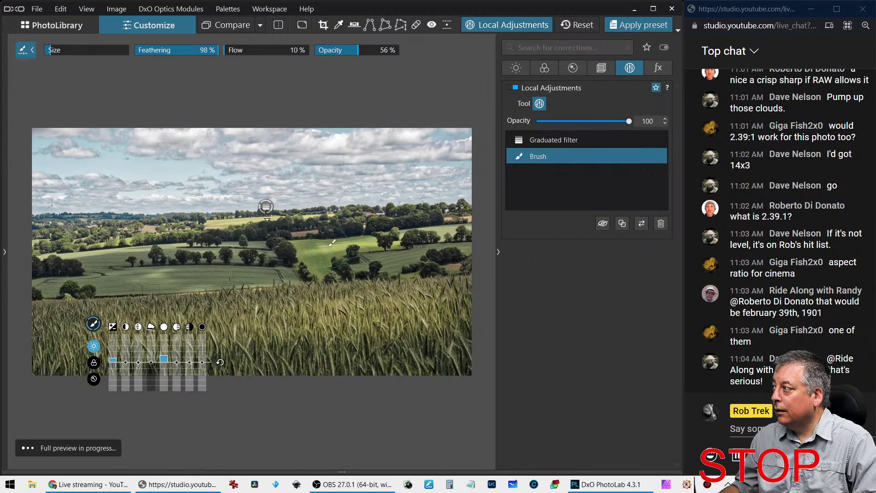
pyautogui.moveTo(354, 253); pyautogui.dragTo(302, 248)
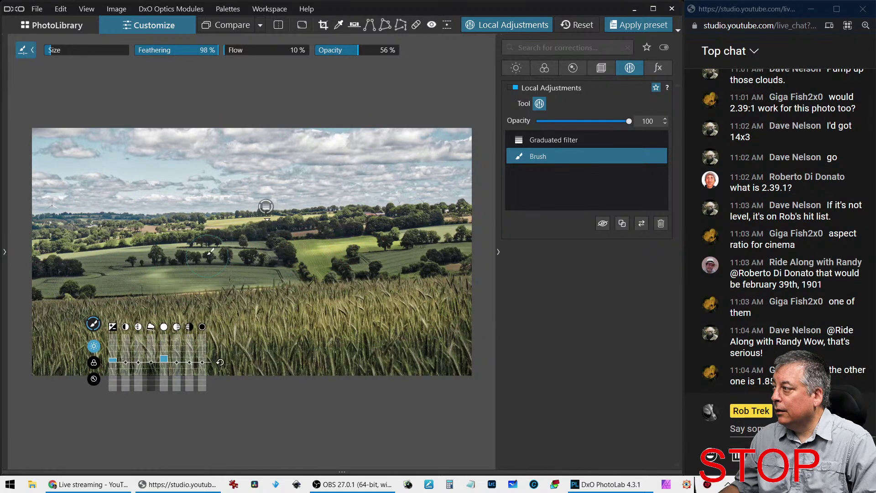
# Set the photo's RAW white balance to Cloudy
pyautogui.click(539, 68)
pyautogui.scroll(-3, 554, 217)
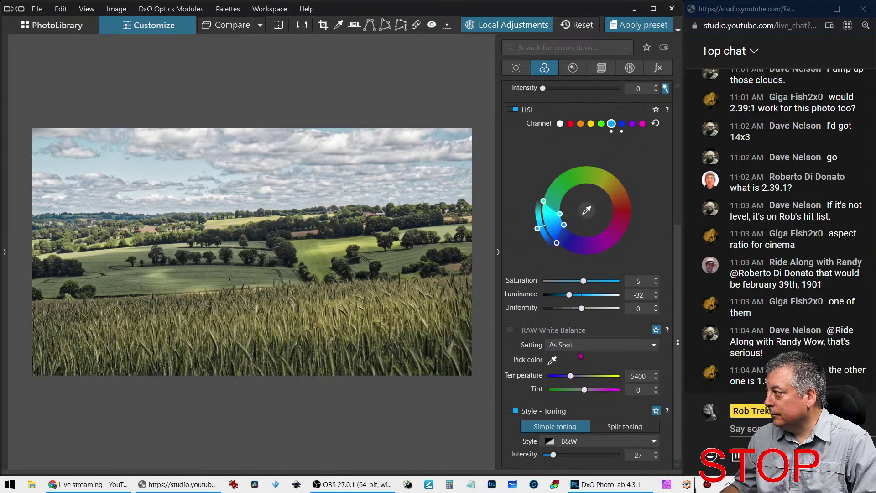
pyautogui.click(580, 348)
pyautogui.click(578, 382)
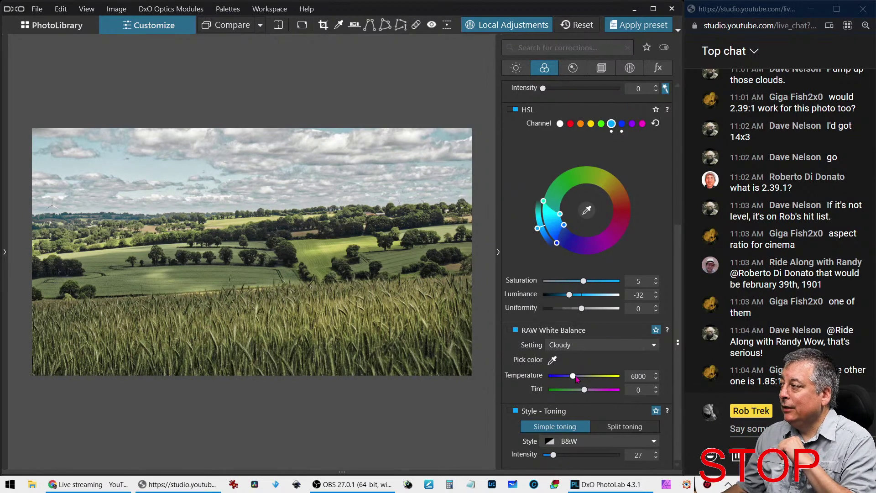
# Compare the original and edited field photo side by side with the whole frames fitted and the palettes hidden
pyautogui.press('b')
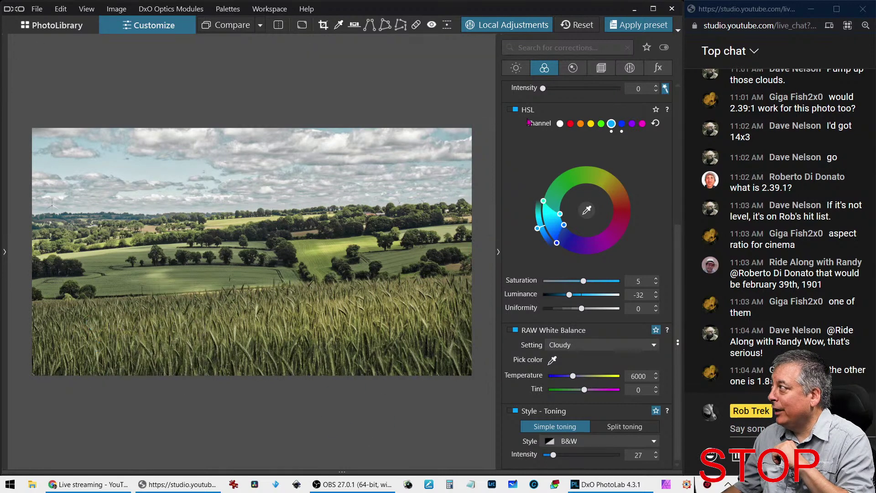
pyautogui.press('l')
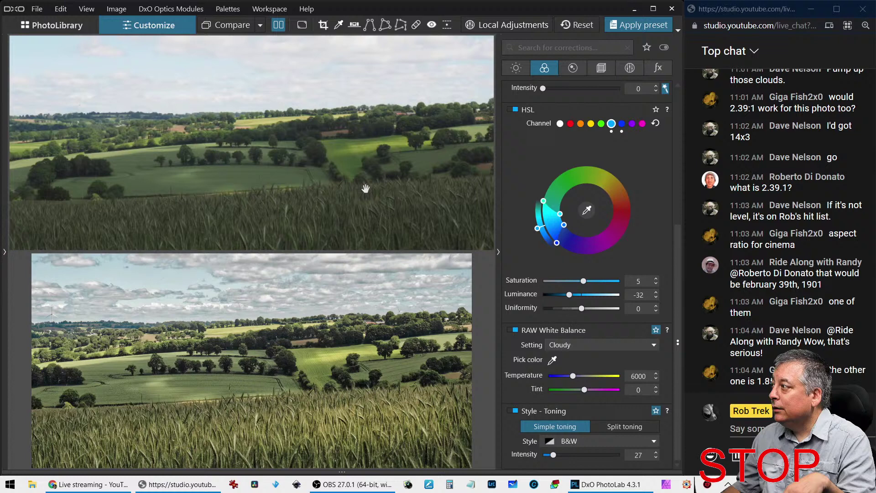
pyautogui.click(386, 228)
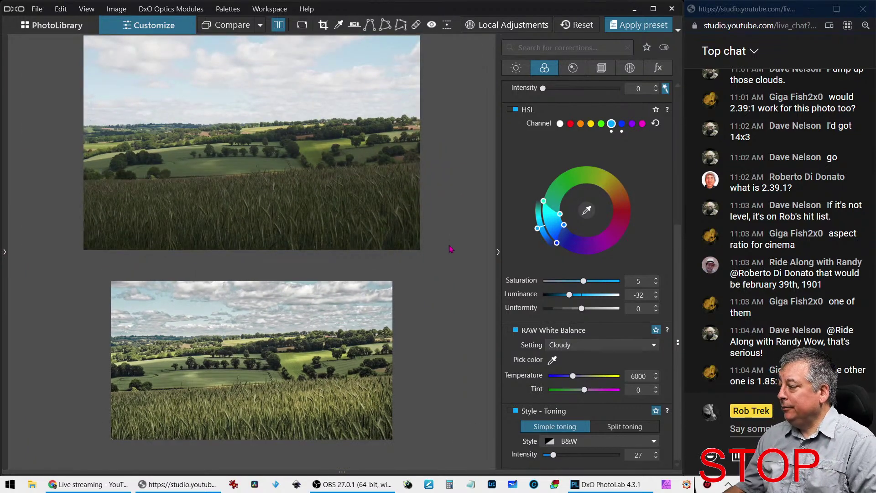
pyautogui.press('Tab')
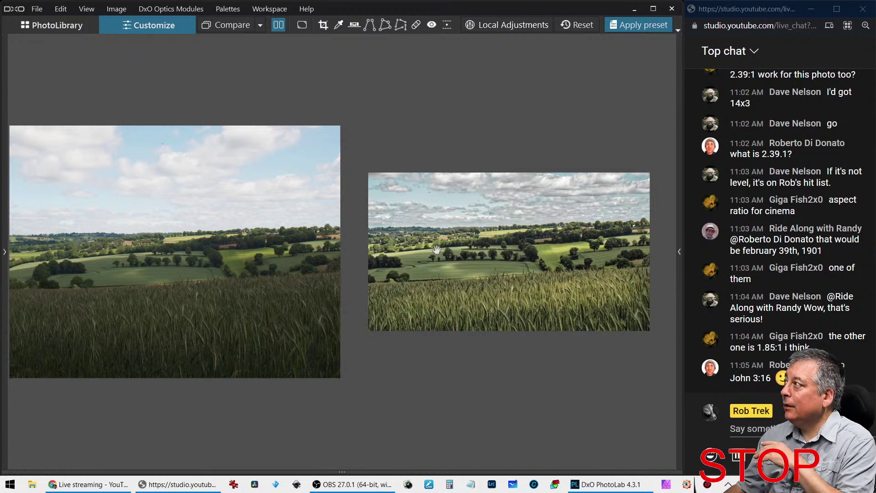
# Turn off the B&W style toning on the grain field photo and view the edited image full screen
pyautogui.click(301, 26)
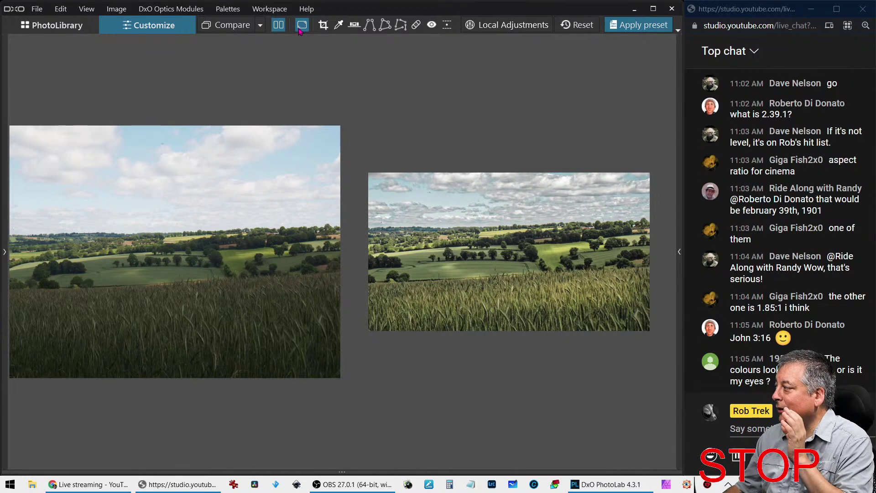
pyautogui.click(680, 252)
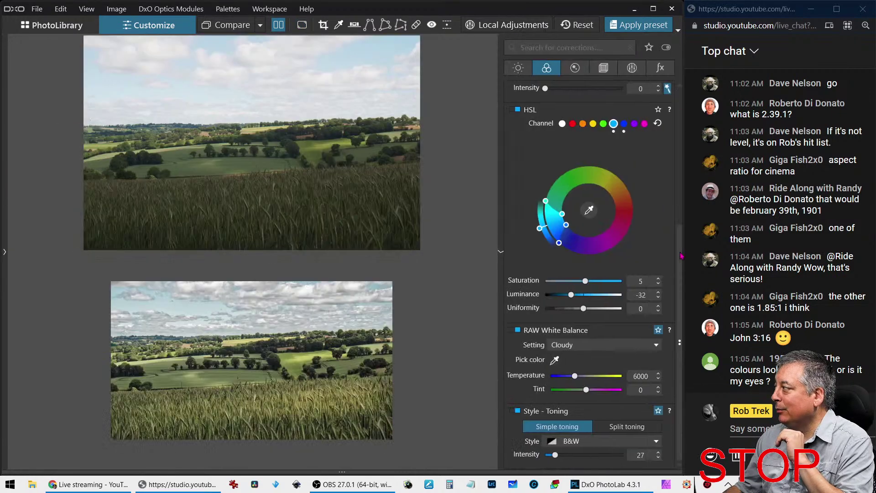
pyautogui.click(516, 411)
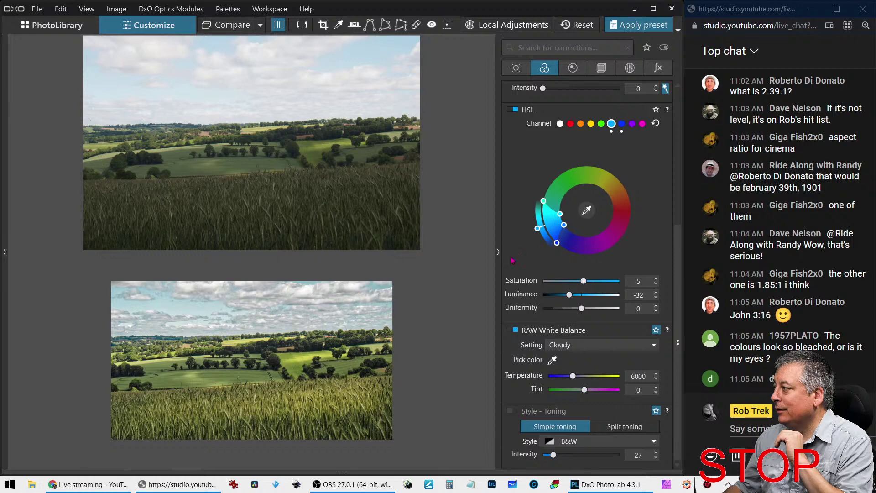
pyautogui.click(303, 26)
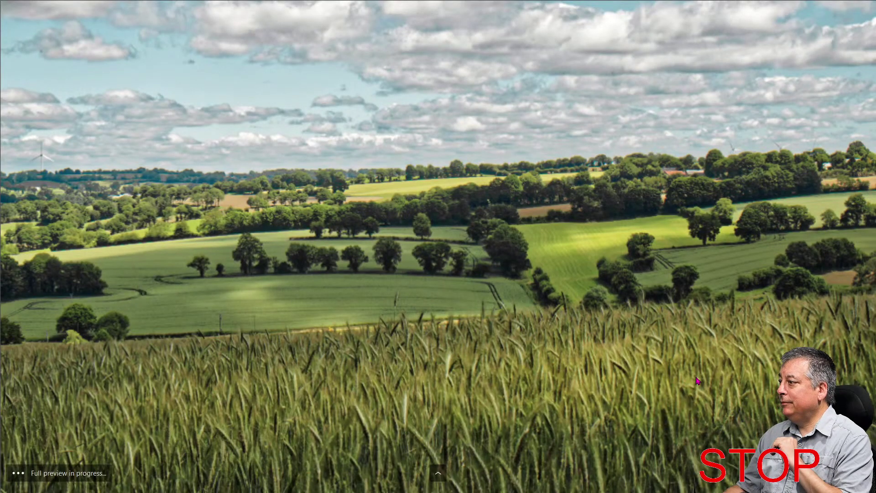
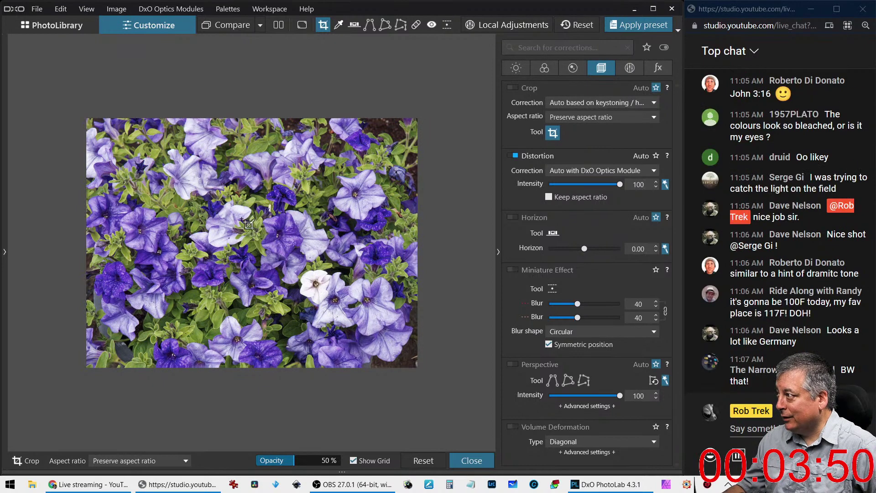
# Crop the purple flower photo to about 3186 x 2389 px around the white bloom, and shift the crop slightly up and right
pyautogui.moveTo(188, 196); pyautogui.dragTo(386, 345)
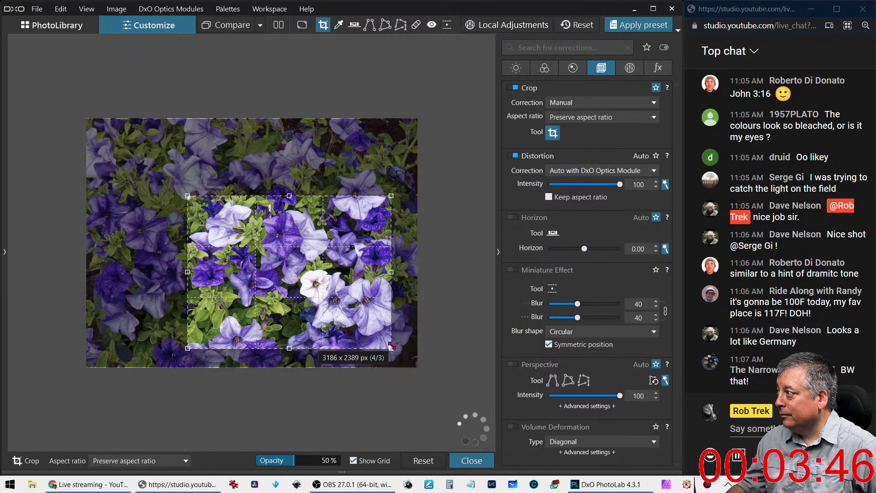
pyautogui.press('Return')
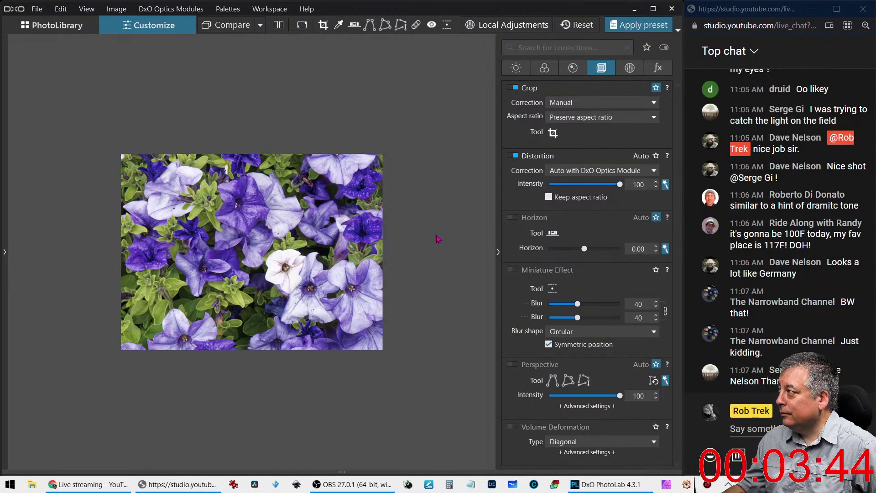
pyautogui.click(553, 134)
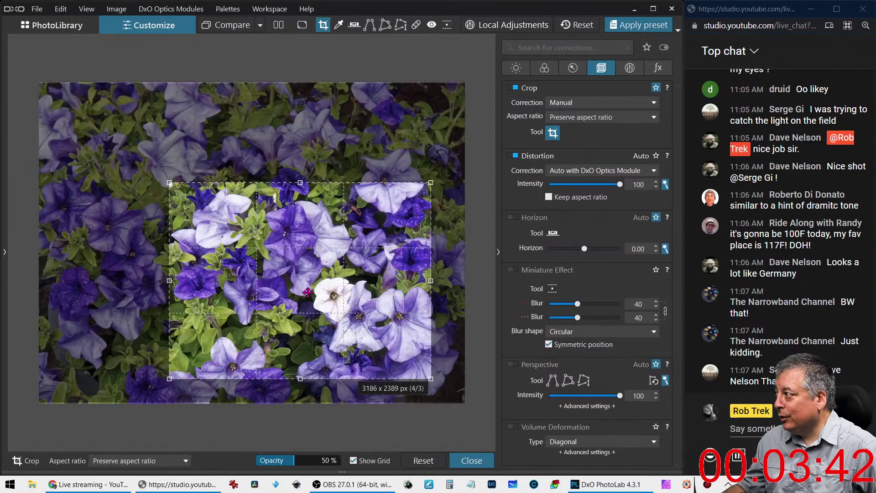
pyautogui.moveTo(213, 305); pyautogui.dragTo(228, 293)
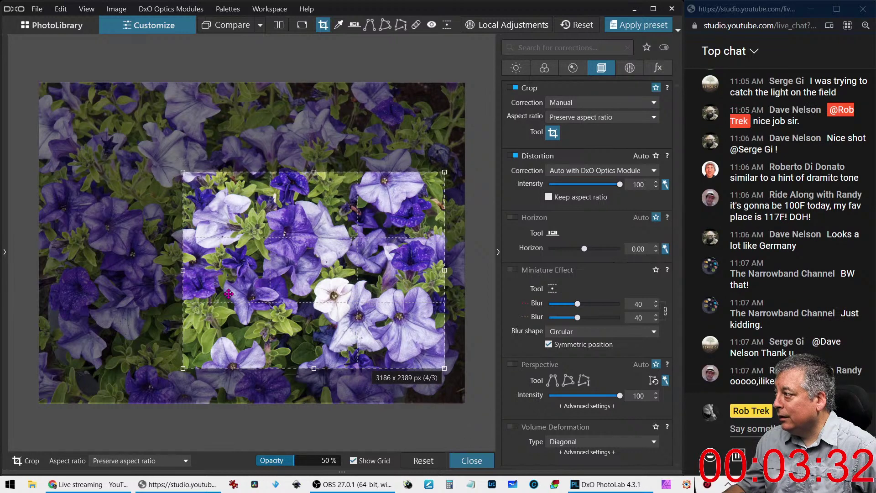
pyautogui.press('Return')
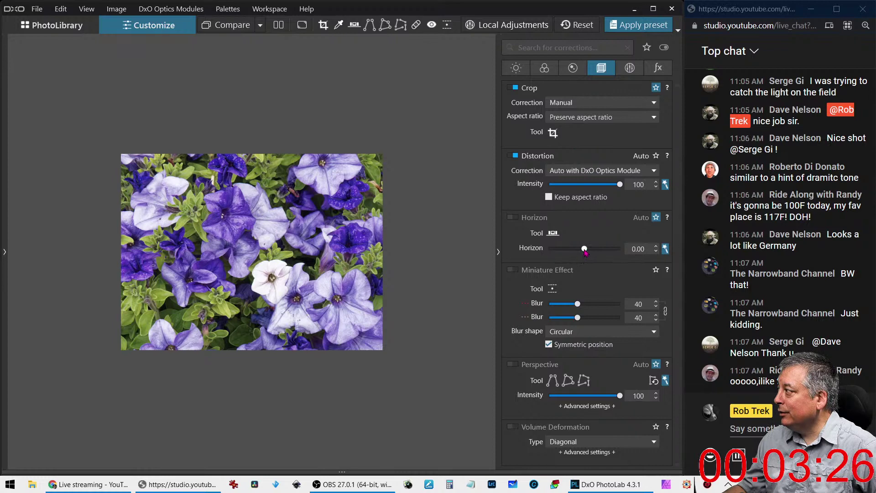
# Rotate the flower photo with a horizon correction of 3.23 and nudge the crop area slightly down and left
pyautogui.moveTo(584, 249); pyautogui.dragTo(599, 250)
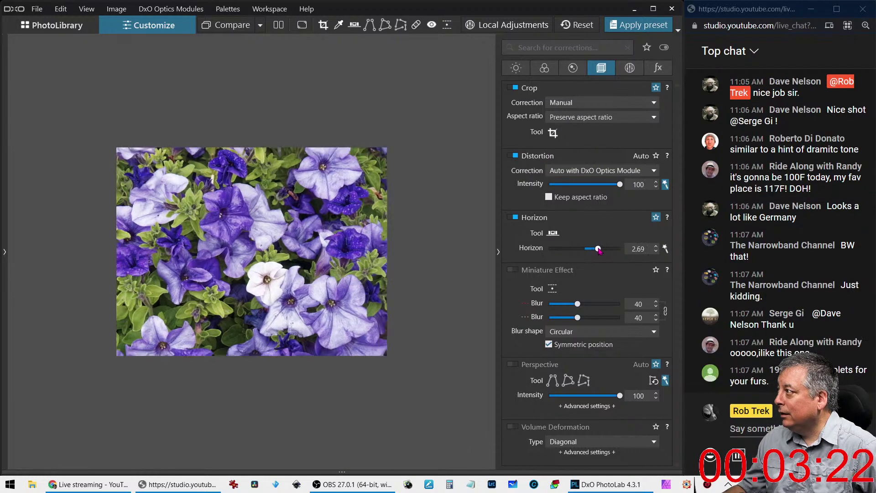
pyautogui.moveTo(599, 250); pyautogui.dragTo(602, 251)
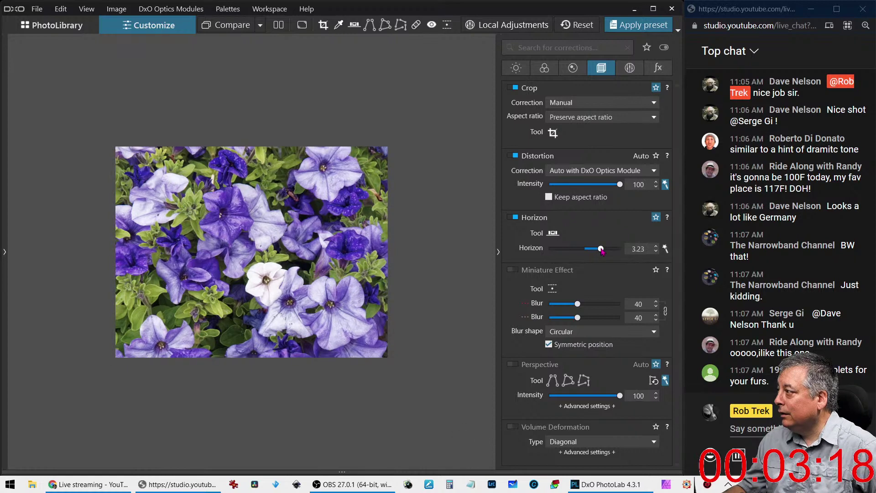
pyautogui.click(553, 133)
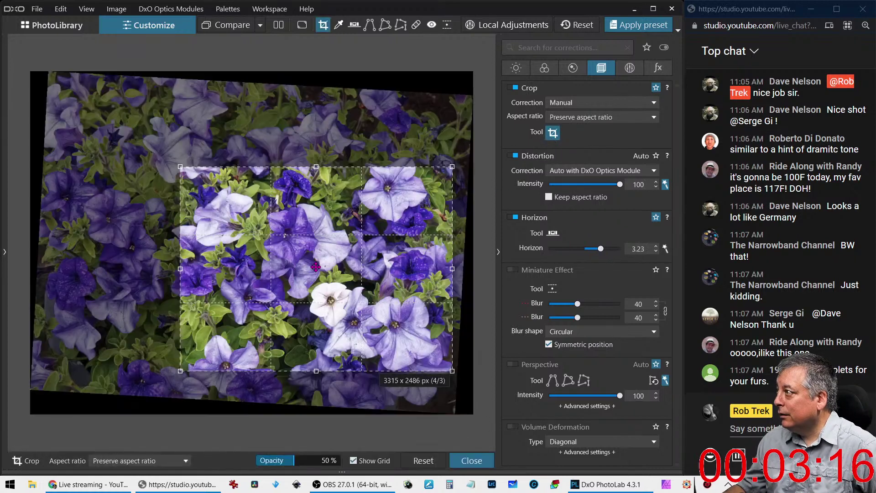
pyautogui.moveTo(256, 199); pyautogui.dragTo(253, 201)
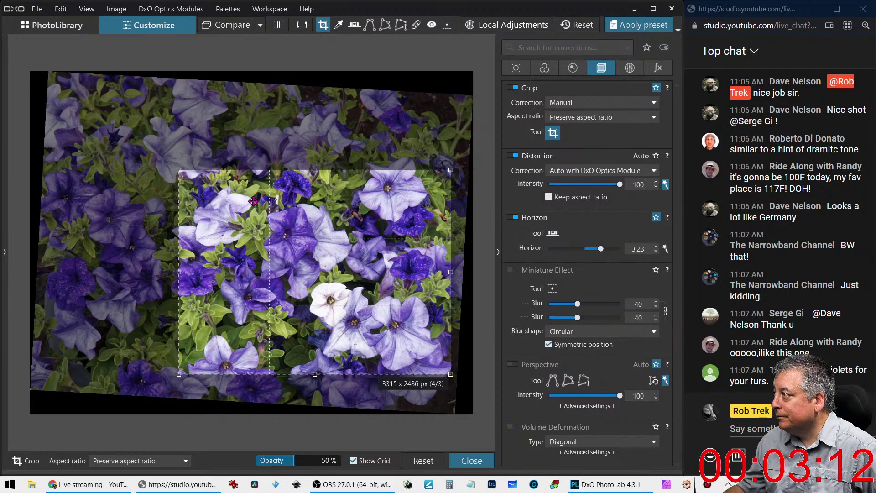
pyautogui.press('Return')
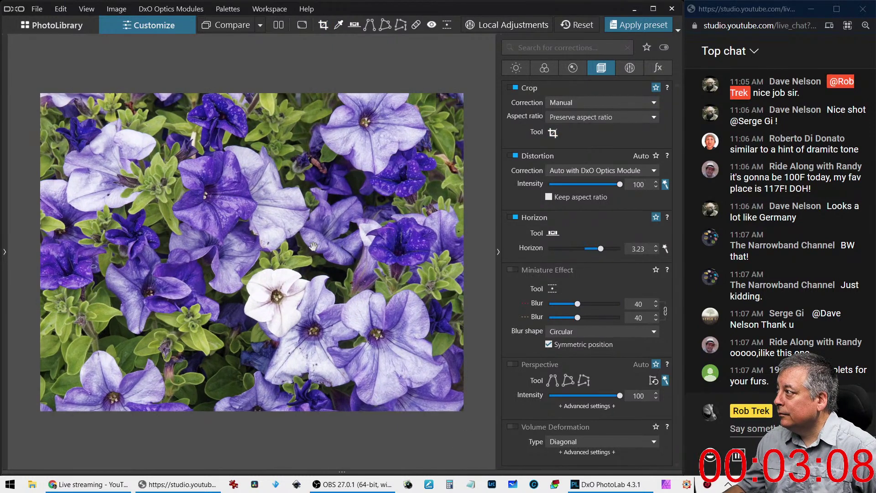
# Raise the flower photo's lens sharpness to 2.09 global and 66 details
pyautogui.click(572, 67)
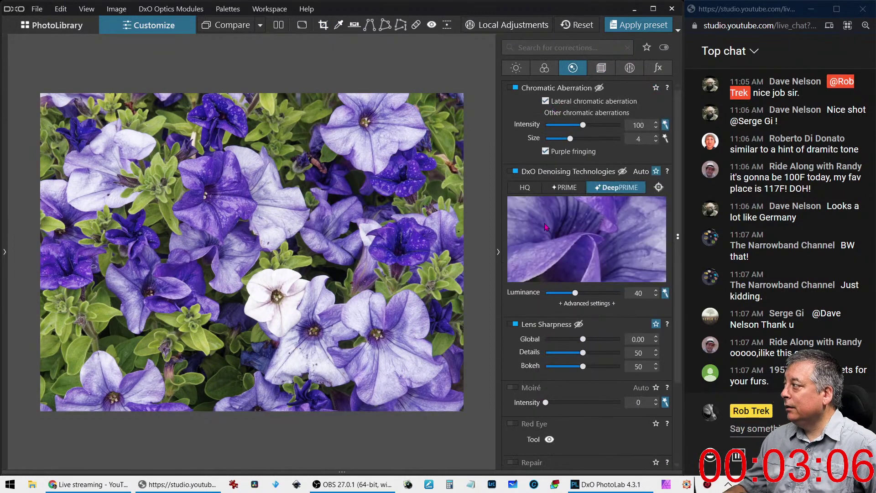
pyautogui.click(610, 339)
pyautogui.click(595, 352)
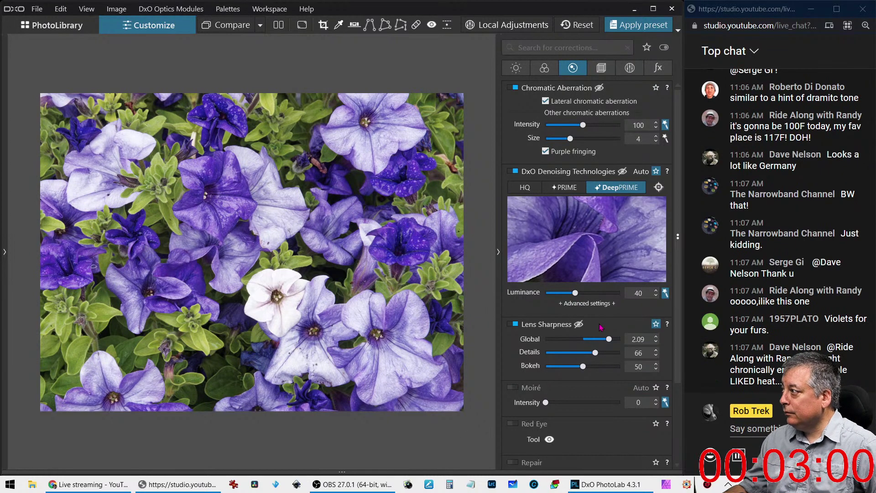
# Set contrast to 11, microcontrast to 37, fine contrast to 34, highlights to -52, midtones to 42, shadows to 19 and blacks to -48
pyautogui.click(525, 75)
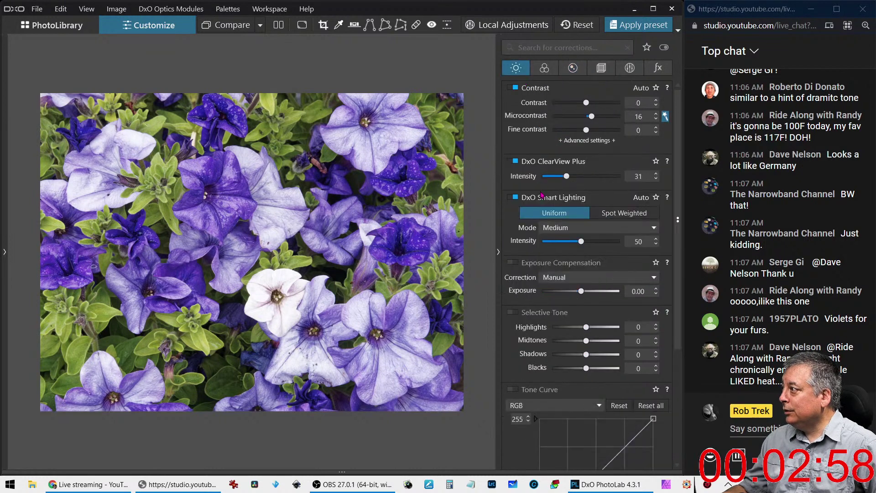
pyautogui.moveTo(584, 329); pyautogui.dragTo(571, 332)
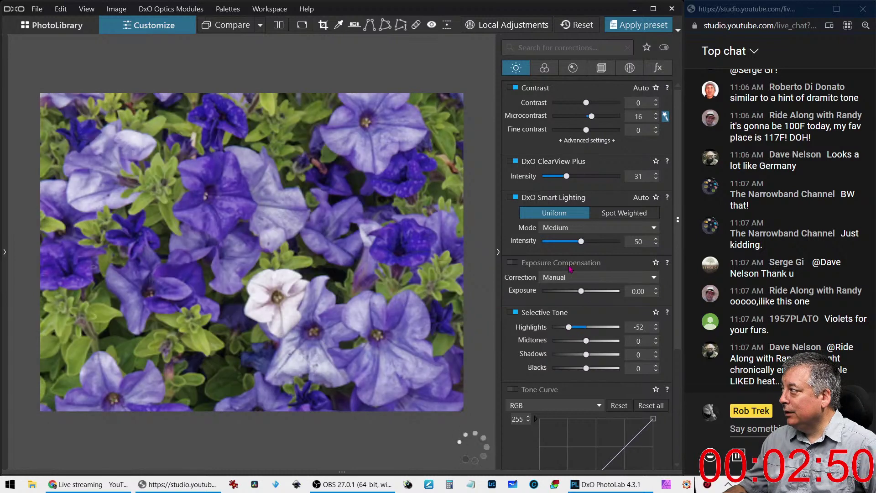
pyautogui.moveTo(586, 130); pyautogui.dragTo(599, 132)
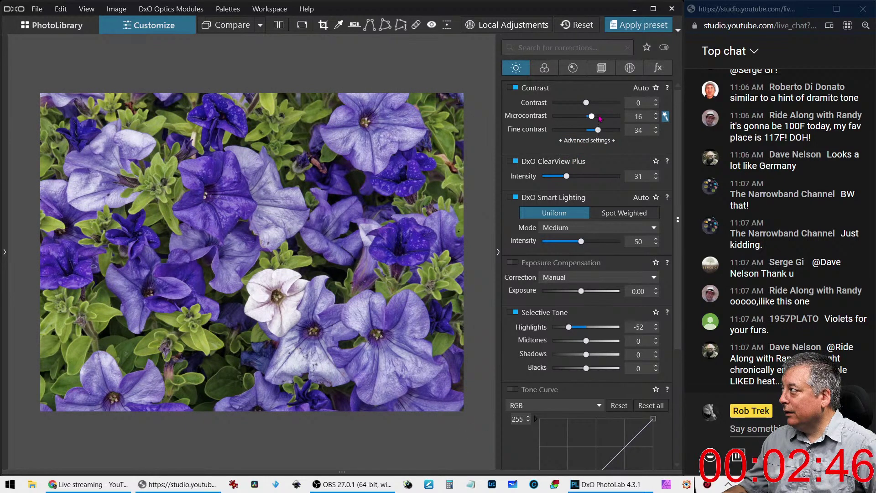
pyautogui.click(602, 116)
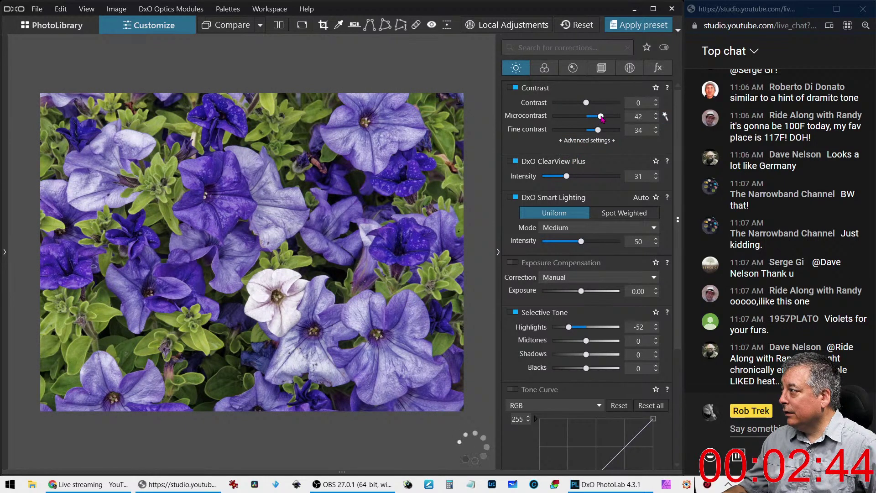
pyautogui.moveTo(602, 118); pyautogui.dragTo(592, 106)
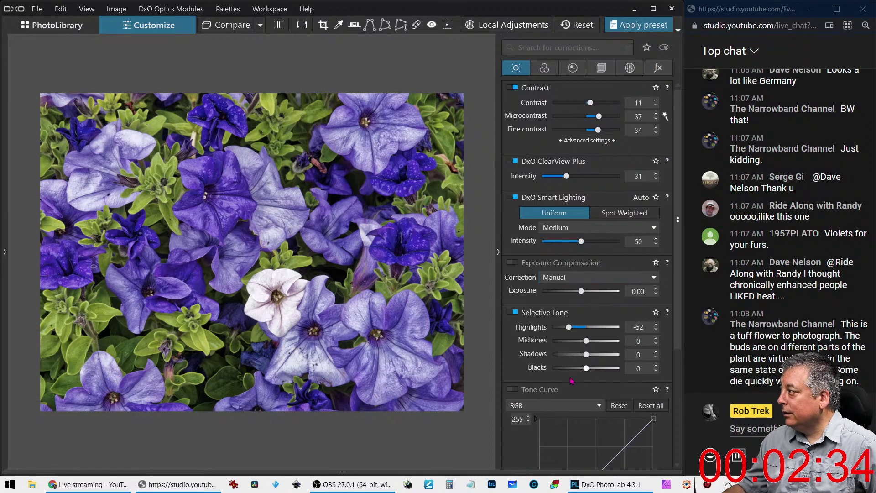
pyautogui.moveTo(586, 369); pyautogui.dragTo(570, 372)
pyautogui.moveTo(587, 343)
pyautogui.mouseDown()
pyautogui.moveTo(590, 357)
pyautogui.moveTo(600, 345)
pyautogui.mouseUp()
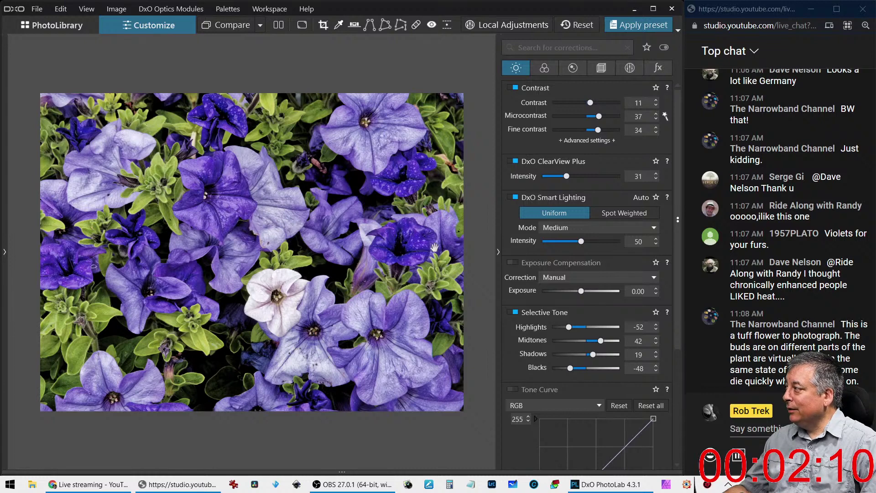
# Sample the yellow-green leaves as the HSL color range and shift their hue slightly toward green
pyautogui.click(545, 68)
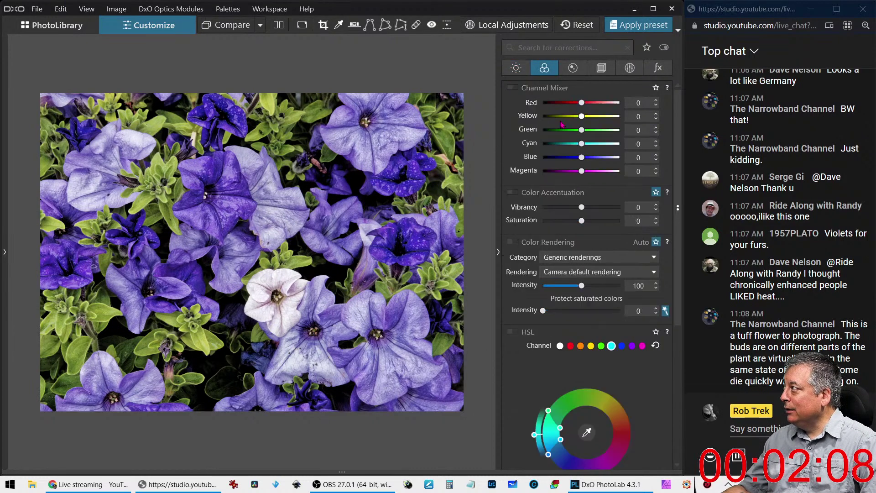
pyautogui.scroll(-3, 584, 308)
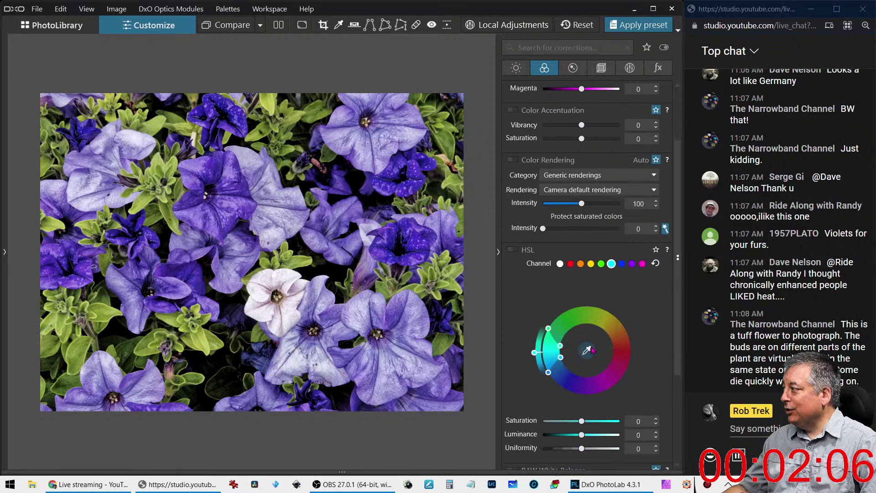
pyautogui.click(587, 350)
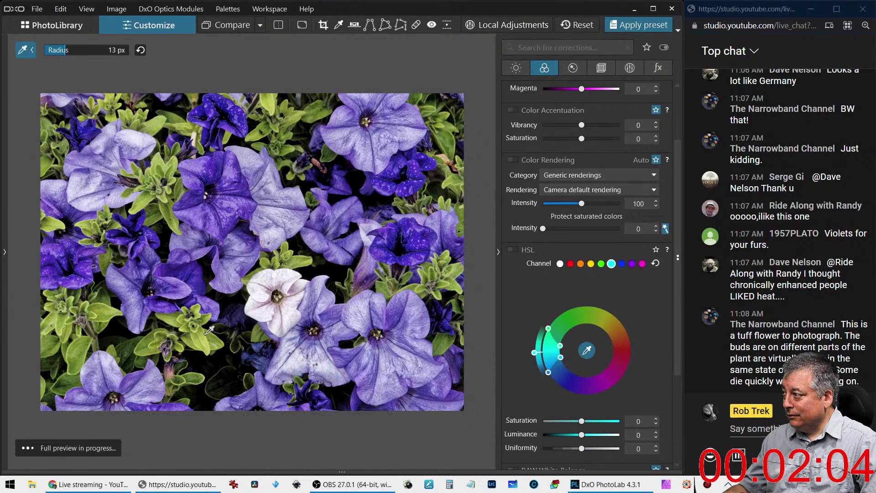
pyautogui.click(203, 338)
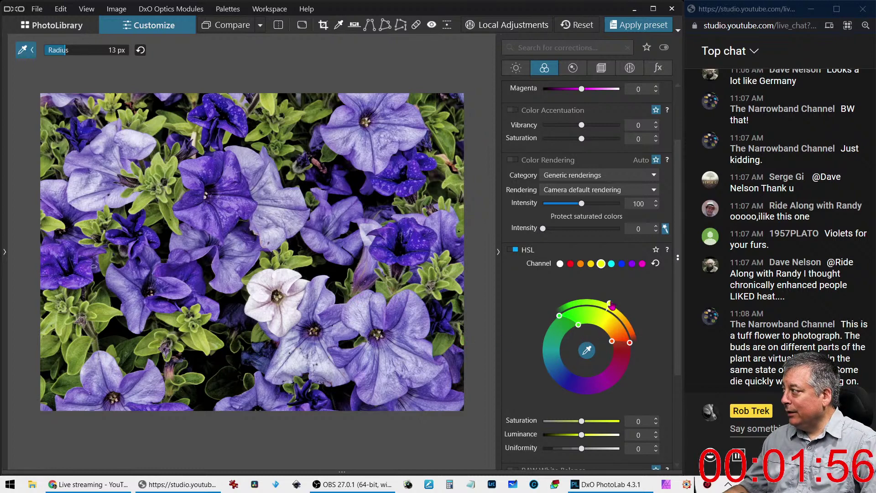
pyautogui.moveTo(610, 304); pyautogui.dragTo(578, 302)
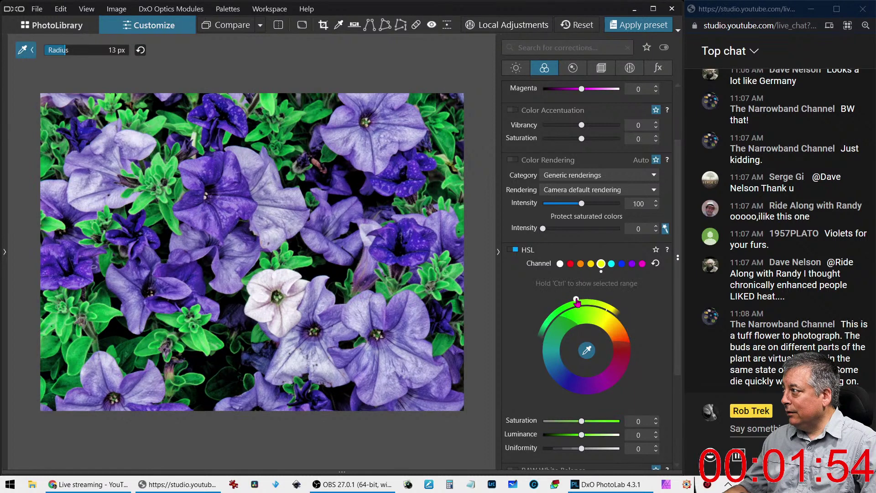
pyautogui.moveTo(578, 302); pyautogui.dragTo(600, 310)
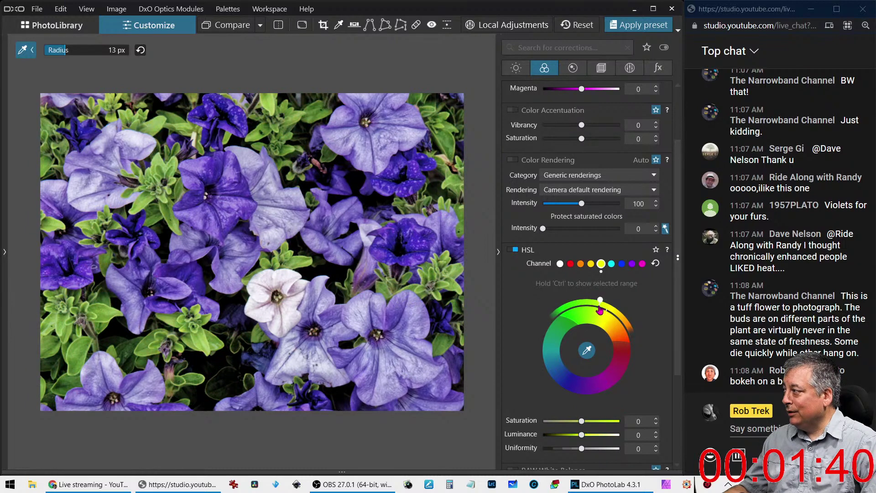
pyautogui.moveTo(600, 310); pyautogui.dragTo(603, 311)
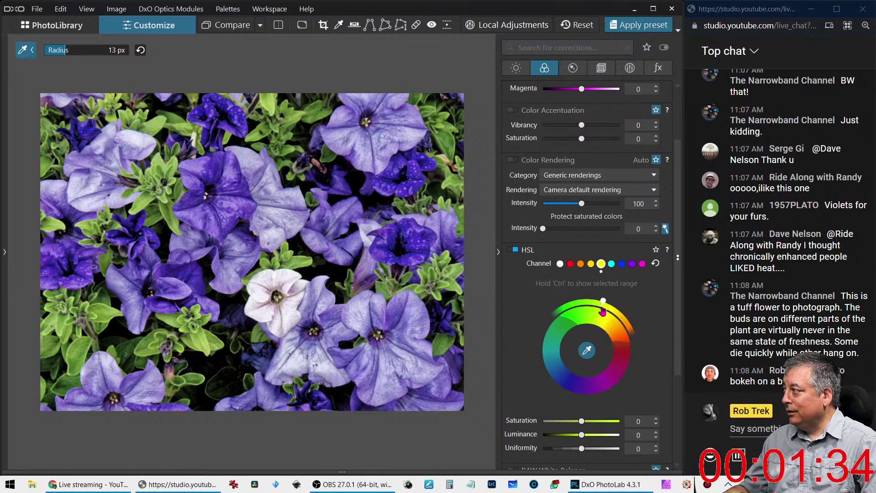
pyautogui.moveTo(603, 311)
pyautogui.mouseDown()
pyautogui.moveTo(617, 327)
pyautogui.moveTo(602, 316)
pyautogui.mouseUp()
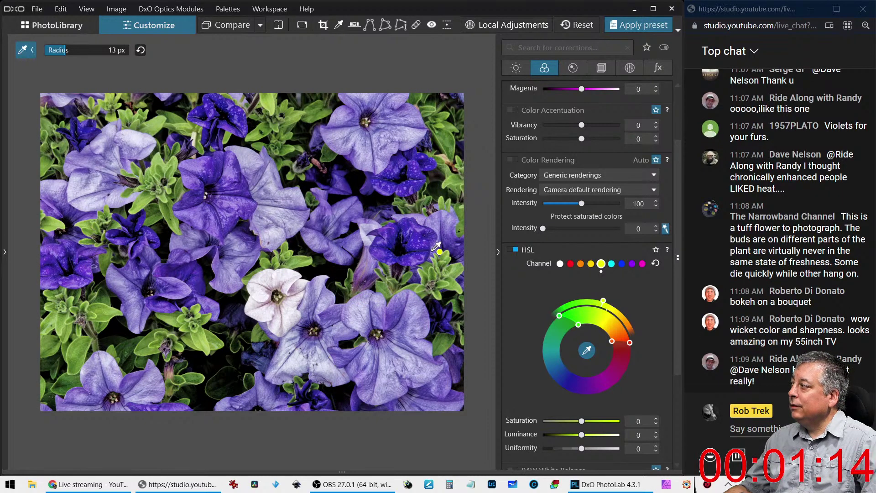
pyautogui.press('Escape')
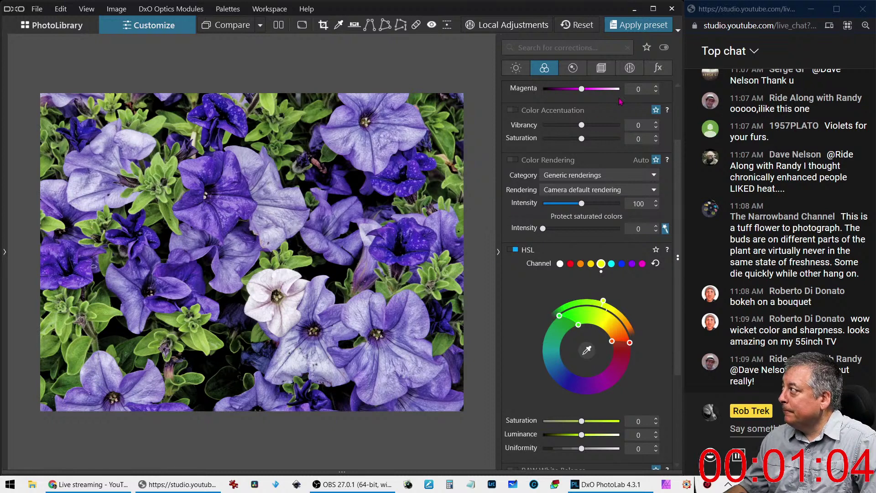
# Add a white frame positioned outside the flower photo, with its size set to 200
pyautogui.click(658, 67)
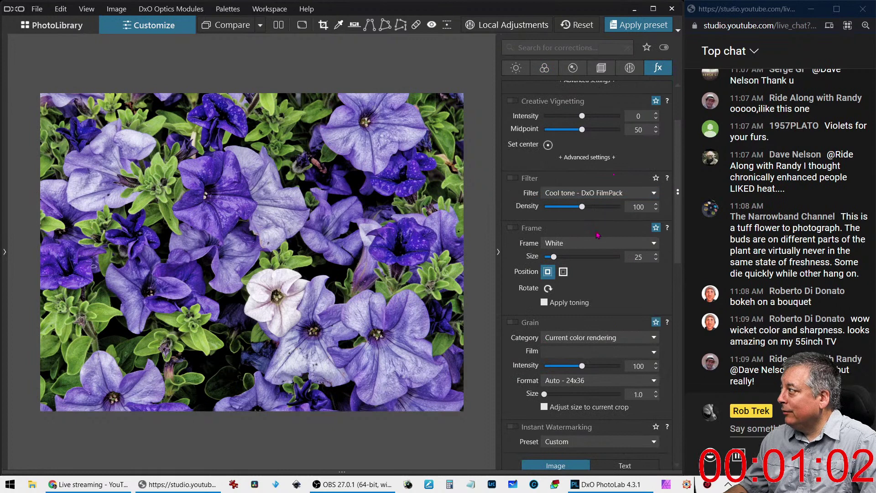
pyautogui.click(563, 271)
pyautogui.moveTo(553, 257); pyautogui.dragTo(649, 259)
pyautogui.scroll(-3, 601, 323)
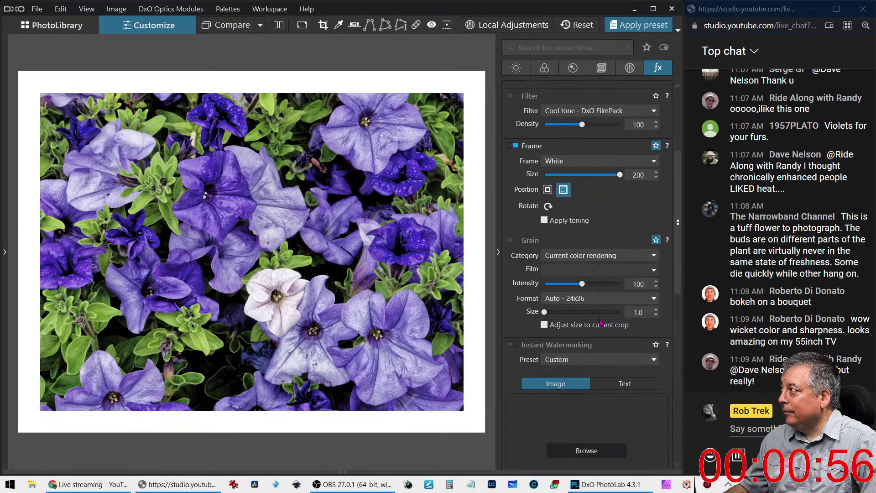
pyautogui.scroll(6, 593, 311)
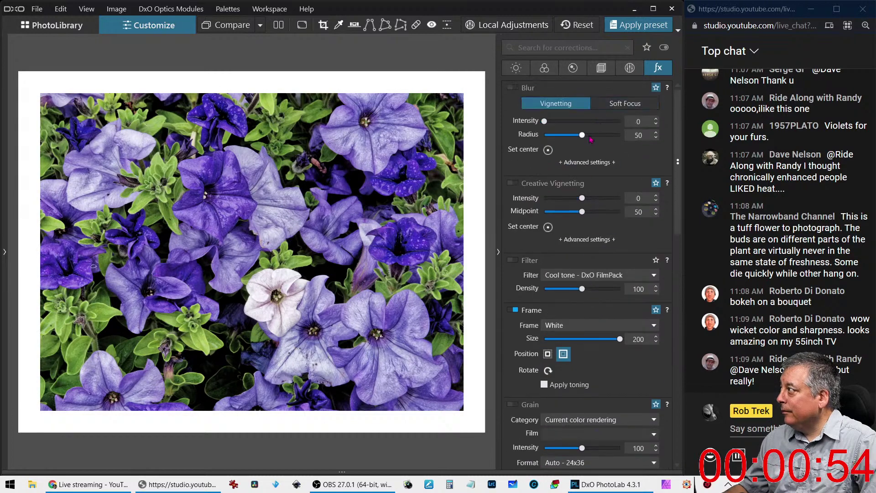
# Set the flower photo's creative vignetting intensity to -30, then compare it side by side with the original and view it full screen
pyautogui.moveTo(582, 199); pyautogui.dragTo(573, 202)
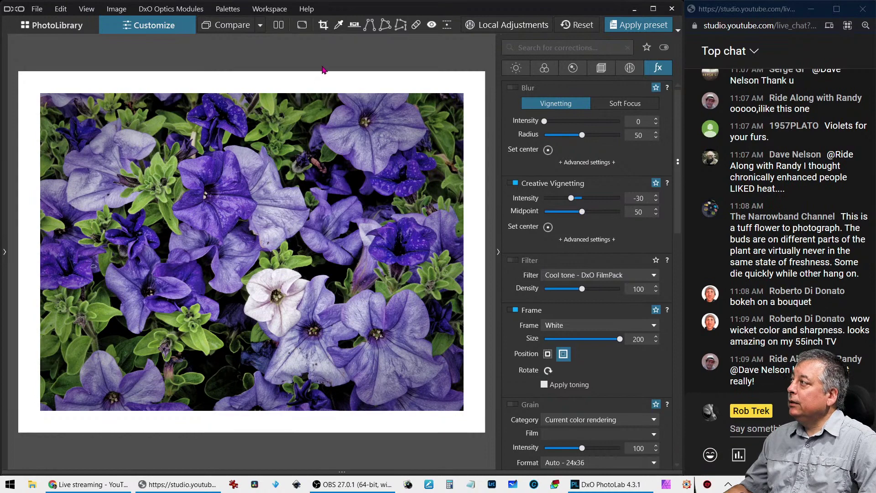
pyautogui.click(279, 25)
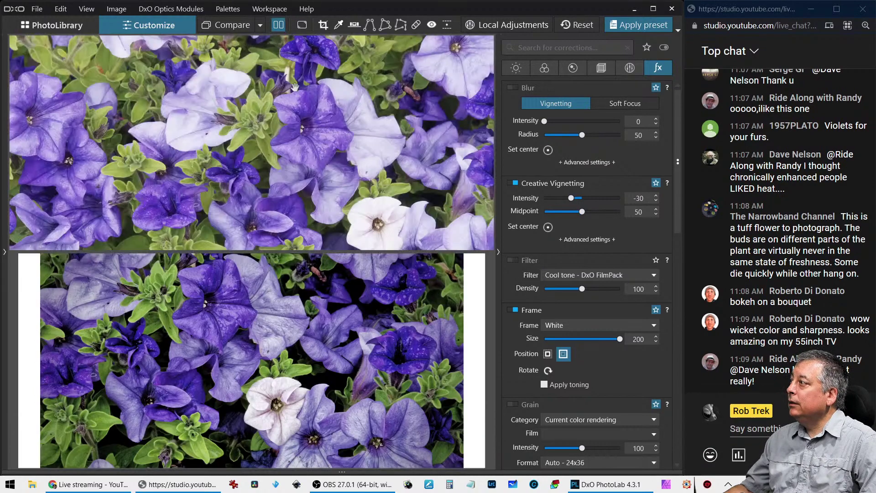
pyautogui.click(299, 117)
pyautogui.press('Tab')
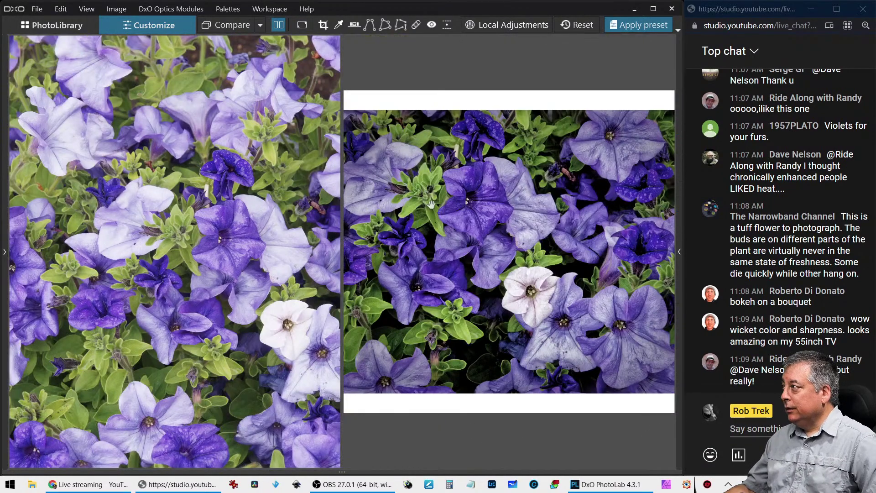
pyautogui.click(429, 205)
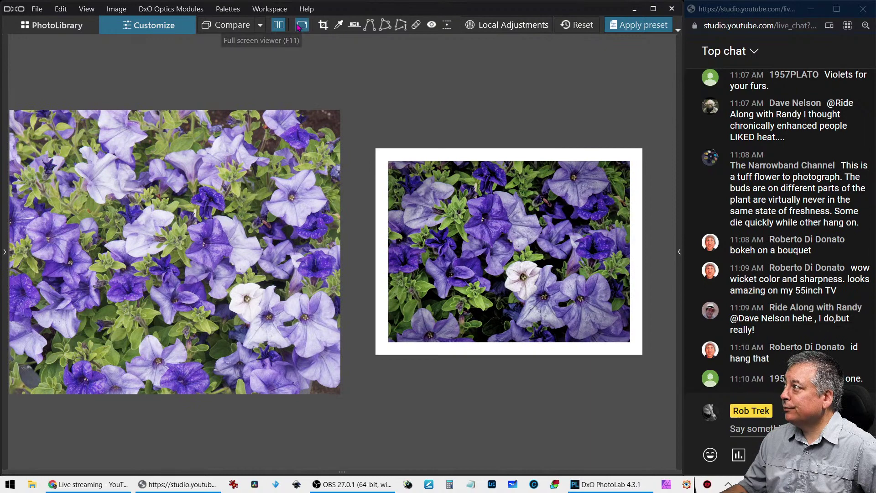
pyautogui.click(302, 25)
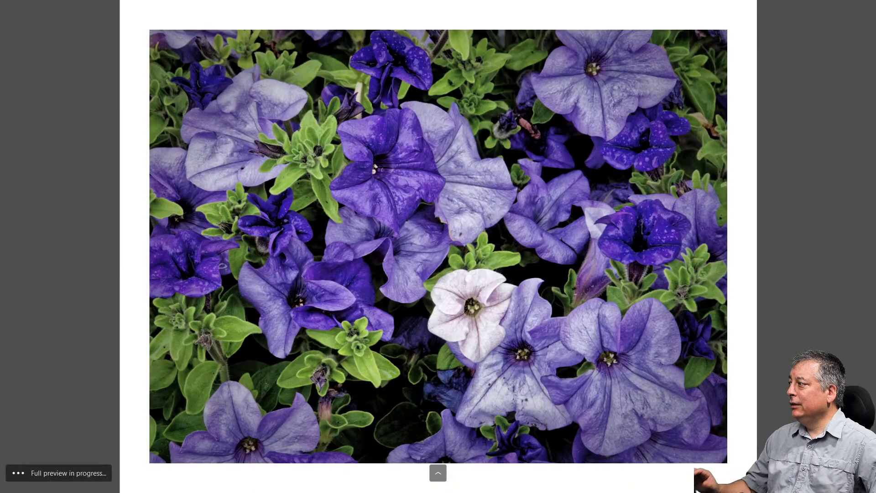
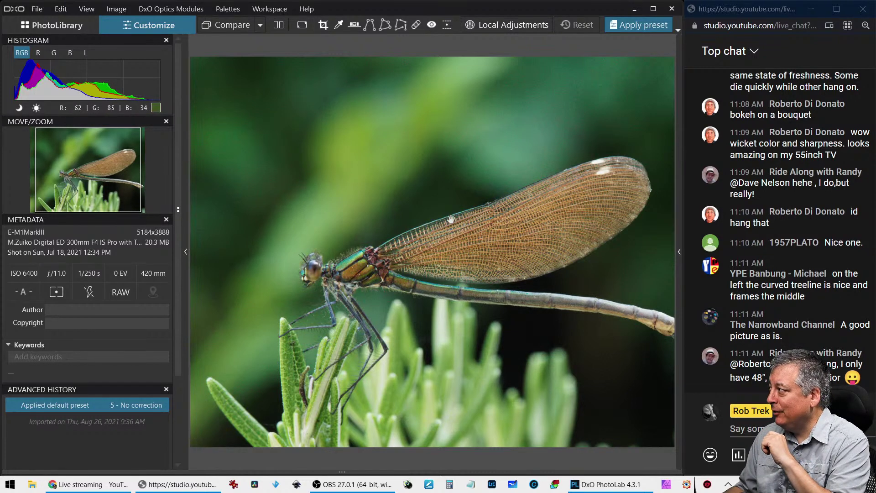
# Apply the Rob Auto general purpose preset to the damselfly photo
pyautogui.moveTo(496, 254); pyautogui.dragTo(441, 260)
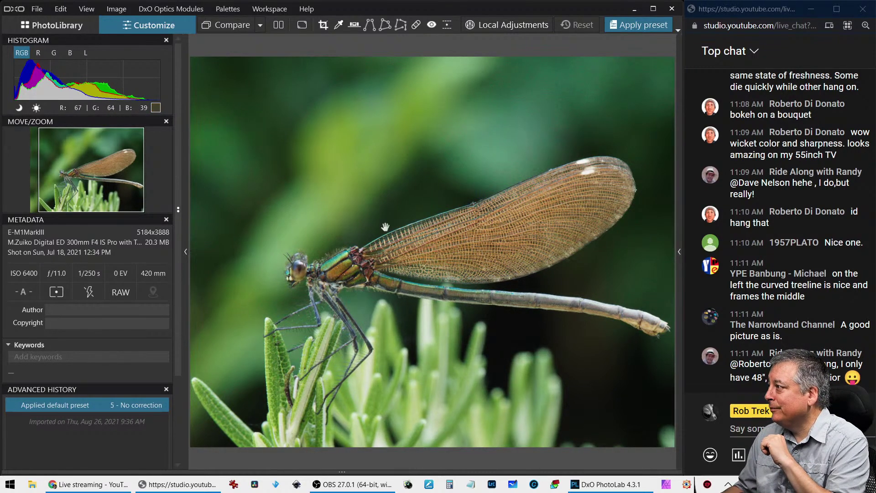
pyautogui.click(186, 251)
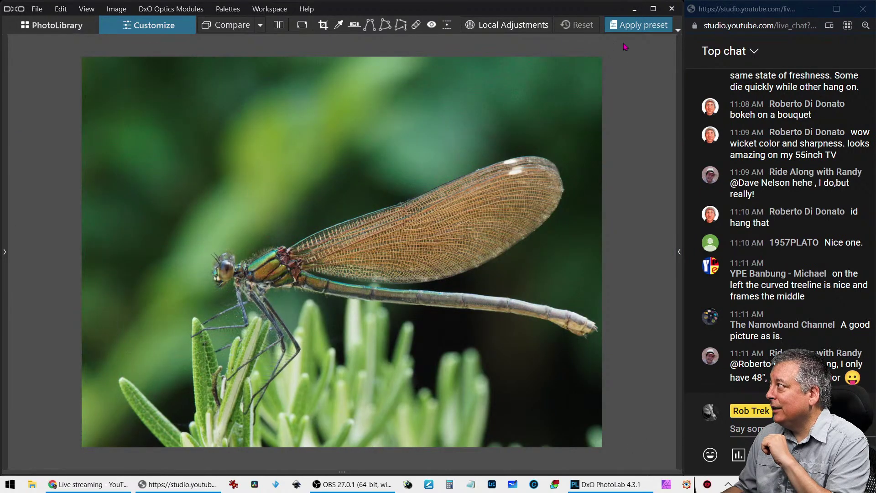
pyautogui.click(634, 27)
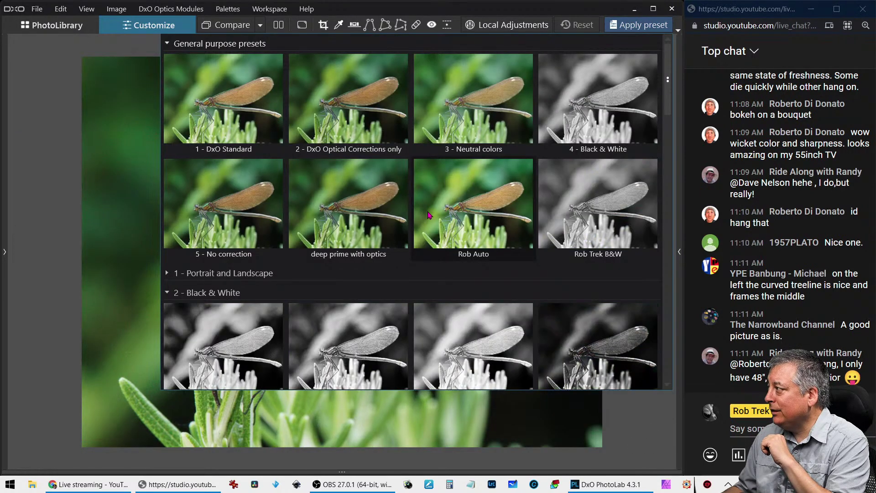
pyautogui.click(430, 210)
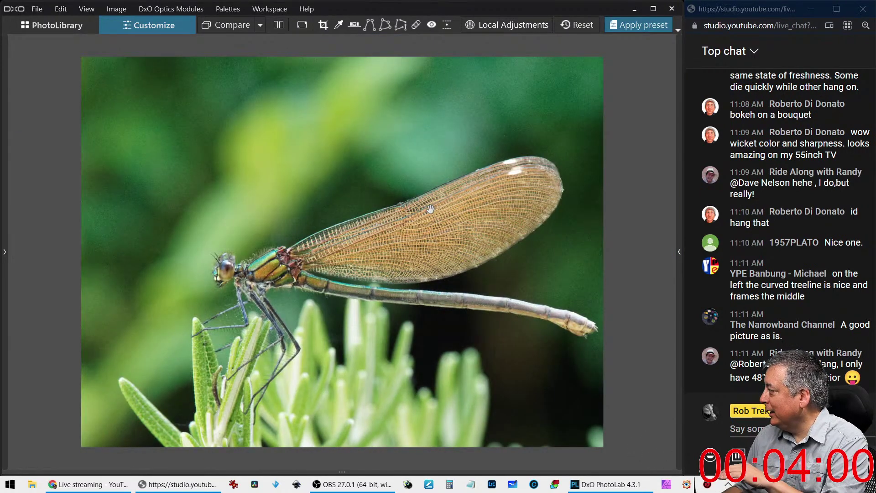
pyautogui.scroll(-1, 420, 245)
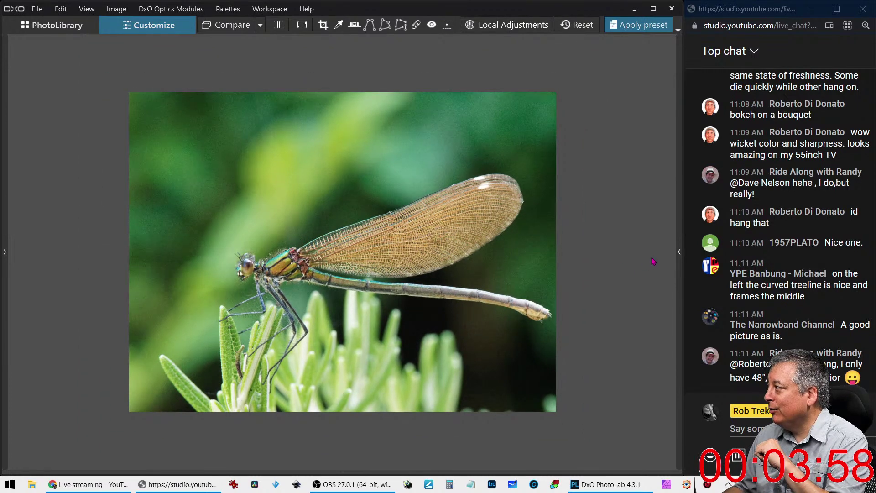
# Set the damselfly photo's creative vignetting intensity to -54 and its vibrancy to 61
pyautogui.click(679, 252)
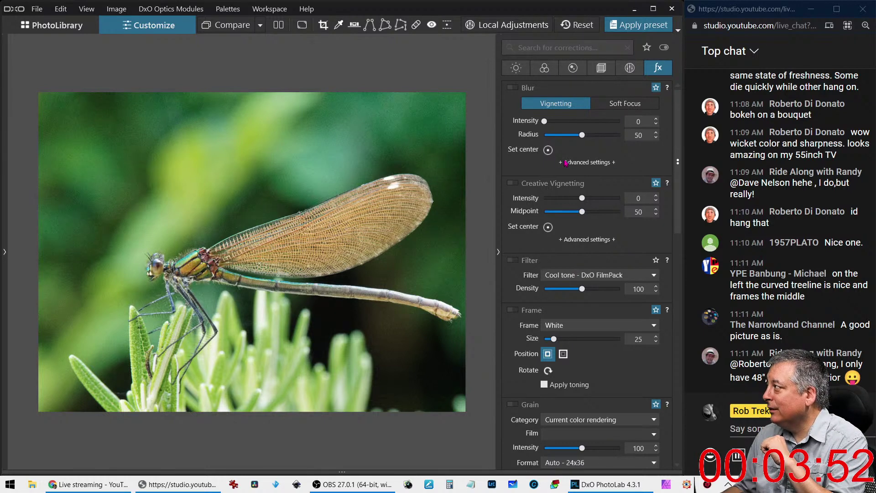
pyautogui.click(563, 198)
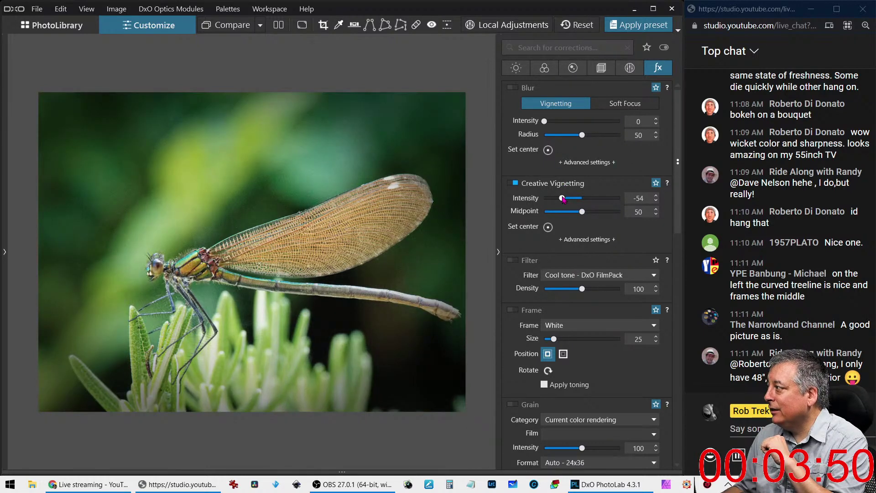
pyautogui.click(544, 68)
pyautogui.moveTo(582, 208); pyautogui.dragTo(607, 212)
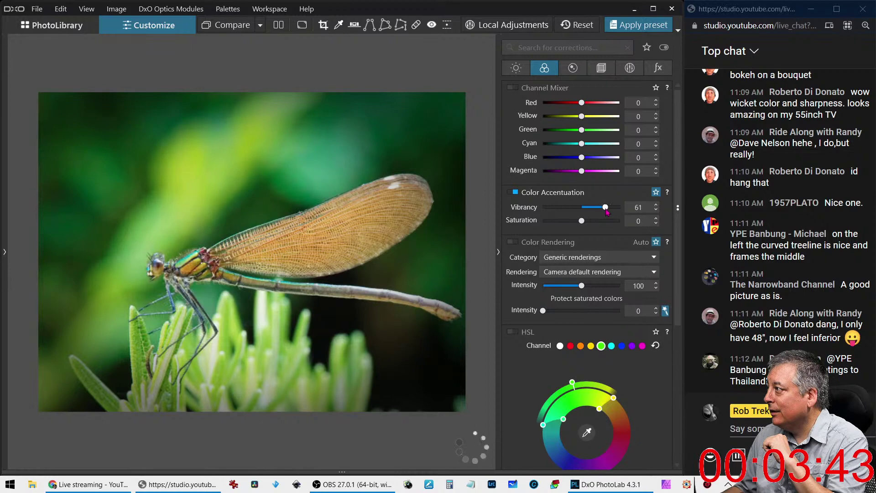
# Set the HSL green channel's saturation to -31 and luminance to -18
pyautogui.click(587, 434)
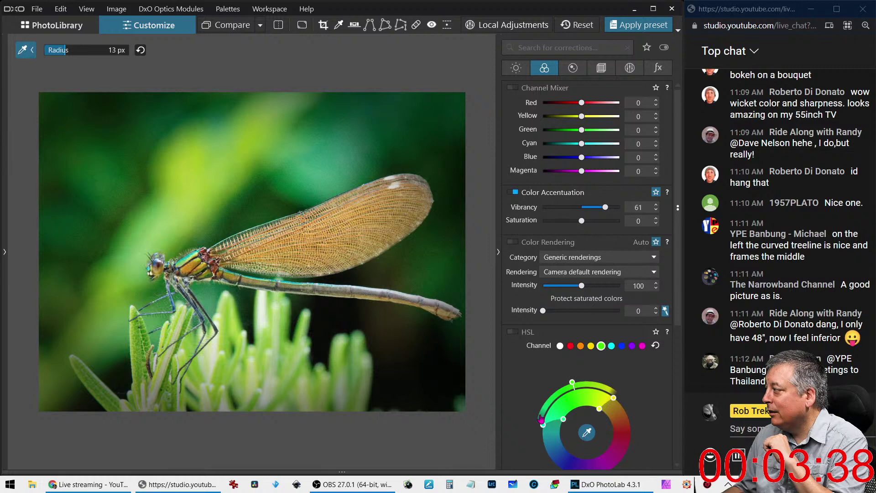
pyautogui.scroll(-3, 586, 434)
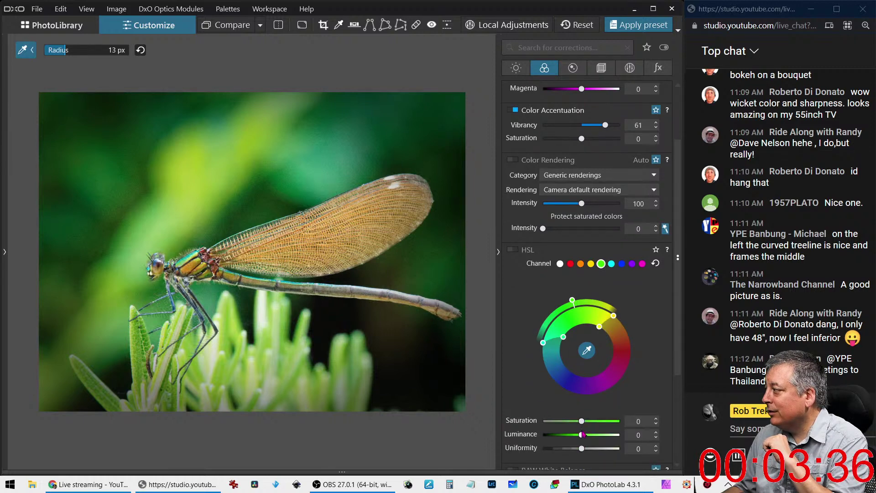
pyautogui.moveTo(580, 421)
pyautogui.mouseDown()
pyautogui.moveTo(567, 424)
pyautogui.moveTo(576, 437)
pyautogui.mouseUp()
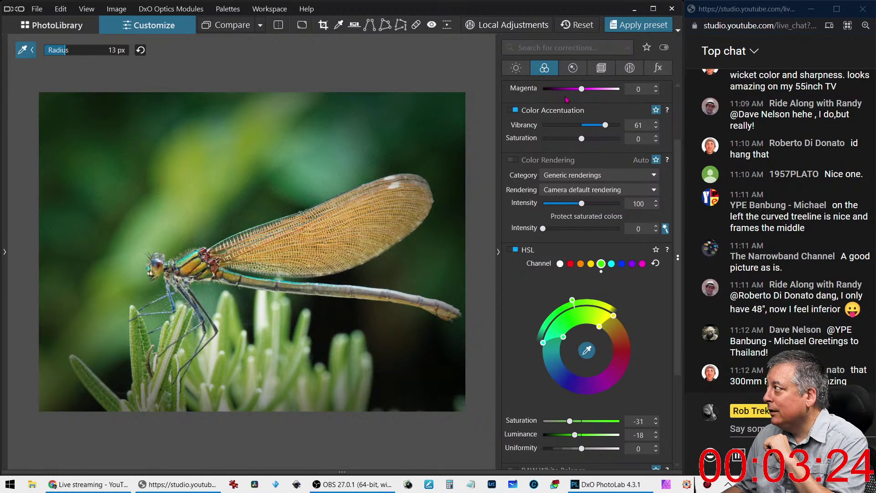
pyautogui.click(602, 67)
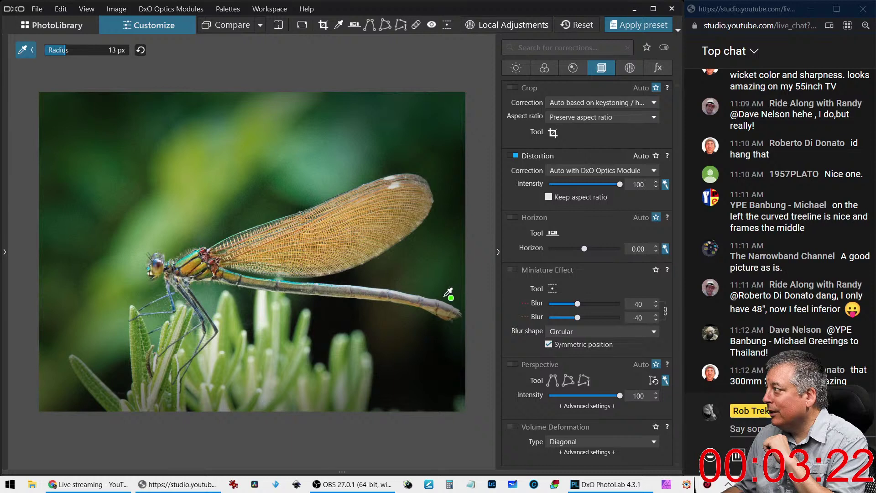
pyautogui.click(552, 133)
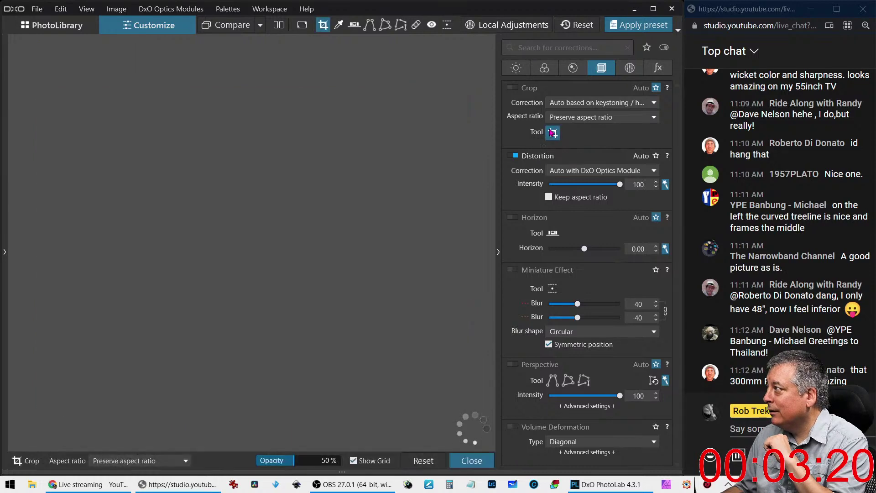
pyautogui.click(552, 133)
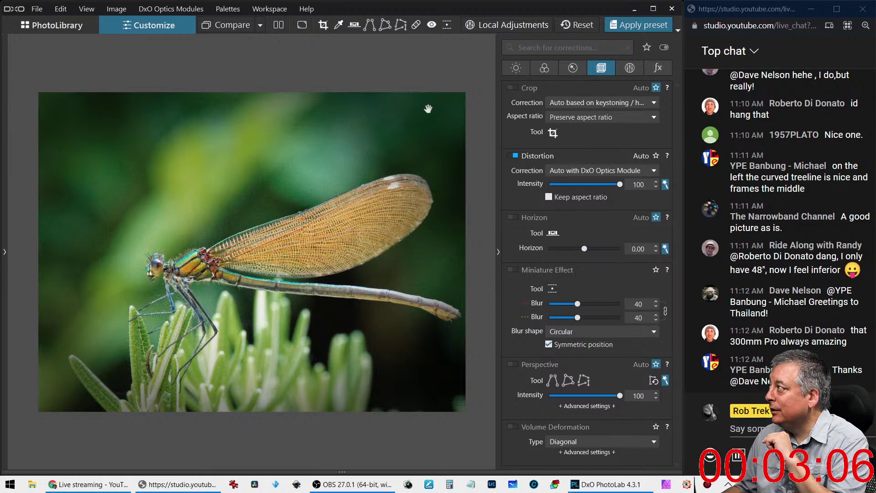
# Set the damselfly photo's lens sharpness to 1.72 global and 71 details, and its DeepPRIME denoising luminance to 51
pyautogui.click(545, 68)
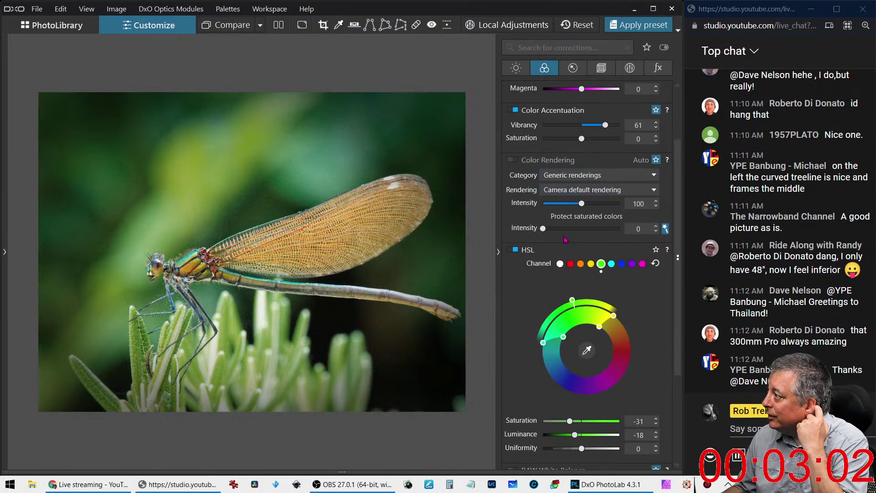
pyautogui.click(573, 68)
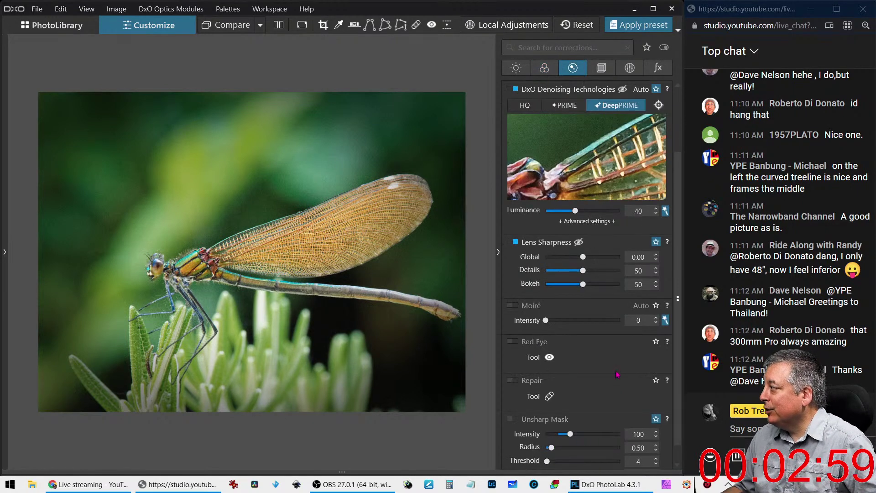
pyautogui.click(605, 257)
pyautogui.click(595, 270)
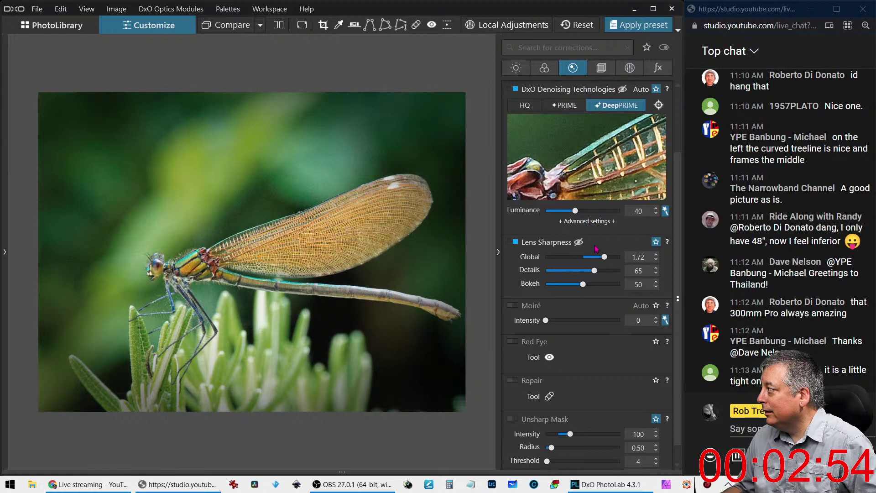
pyautogui.moveTo(576, 211); pyautogui.dragTo(585, 211)
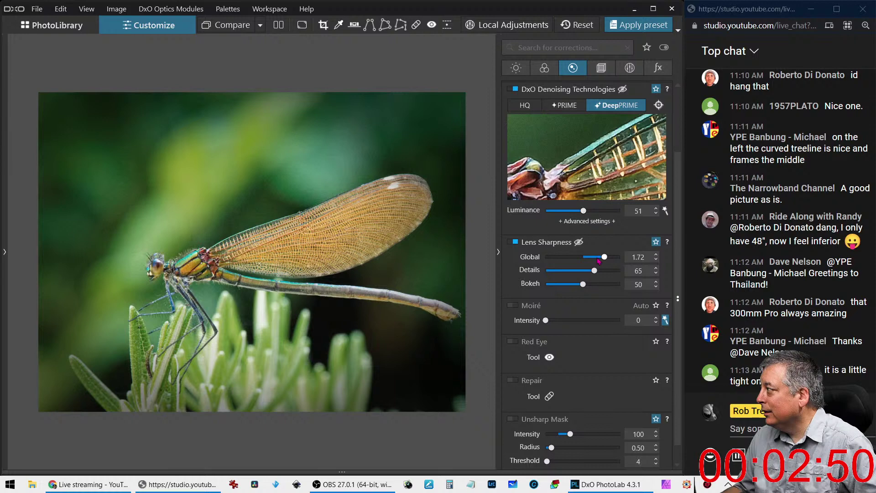
pyautogui.moveTo(595, 271); pyautogui.dragTo(599, 270)
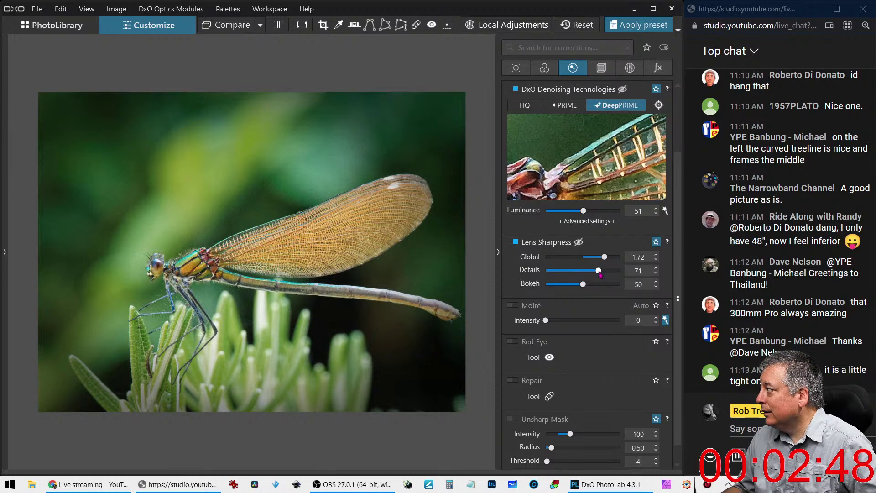
# Export the damselfly photo to disk as a JPEG at quality 100 in the original image folder
pyautogui.rightClick(270, 270)
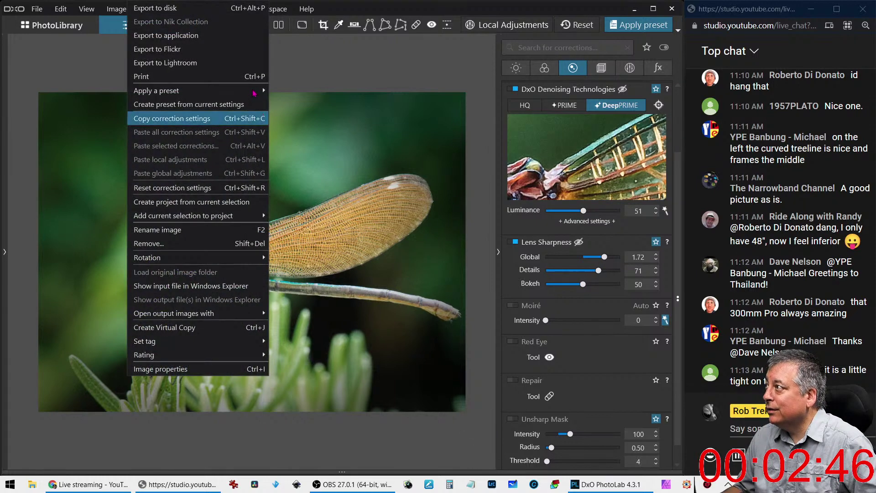
pyautogui.click(220, 10)
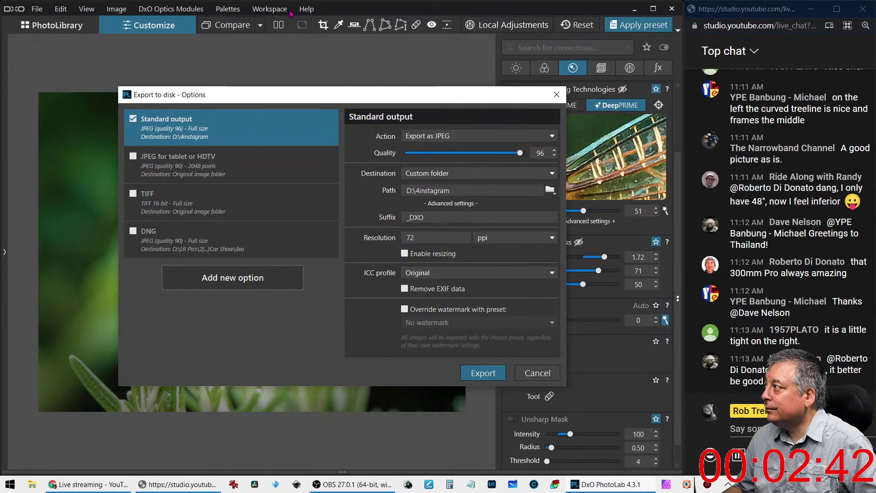
pyautogui.click(429, 174)
pyautogui.click(431, 185)
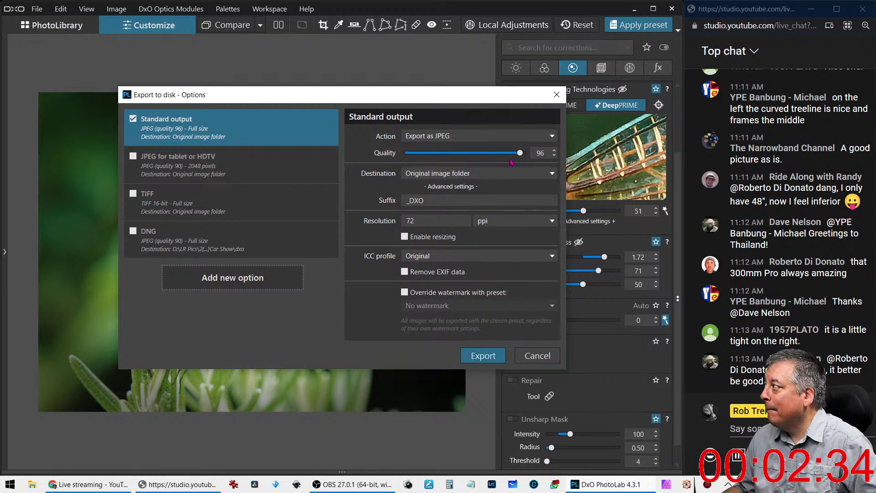
pyautogui.moveTo(520, 152); pyautogui.dragTo(530, 153)
pyautogui.click(472, 353)
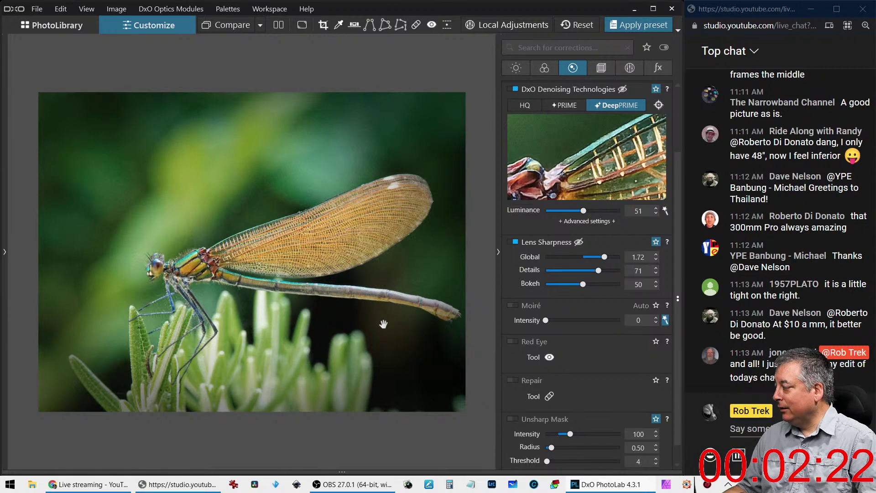
# Export the damselfly photo to disk again using the same standard JPEG output
pyautogui.rightClick(253, 221)
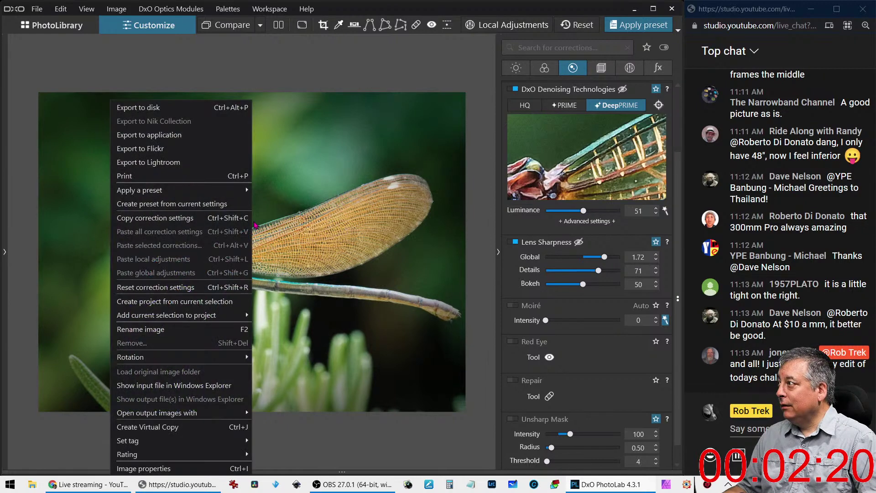
pyautogui.click(219, 108)
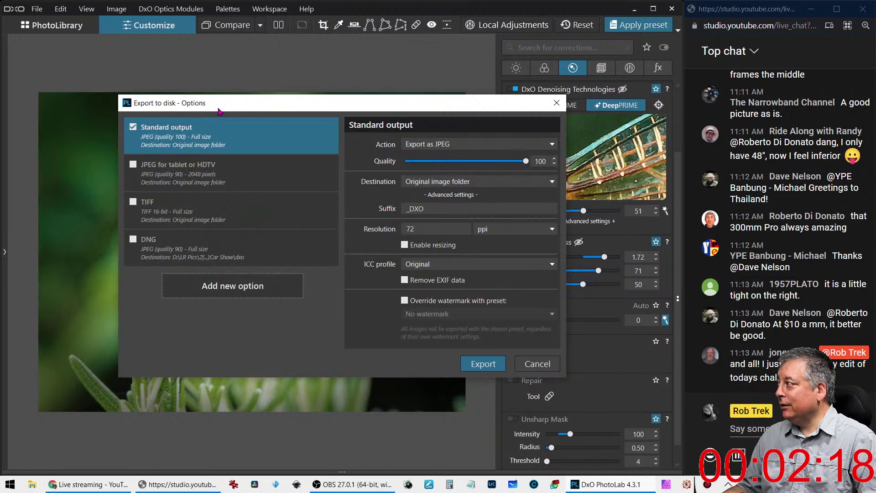
pyautogui.click(473, 364)
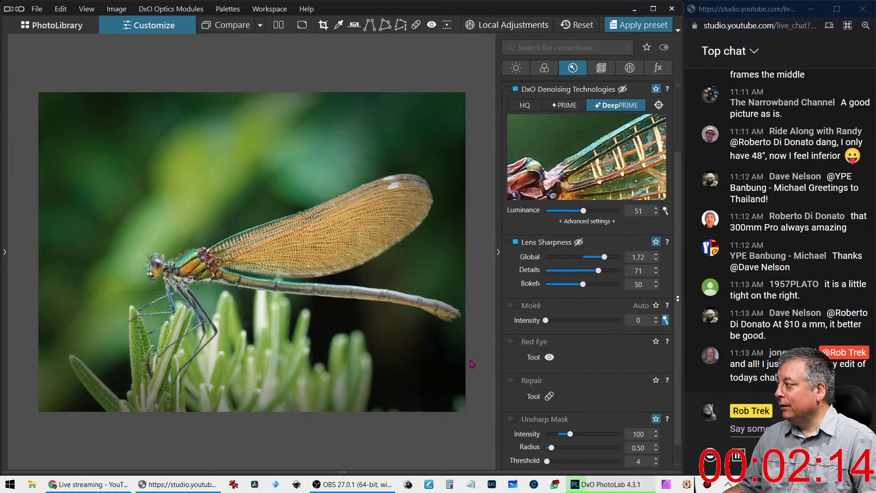
# Check the export's status and return to the photo library
pyautogui.moveTo(622, 488)
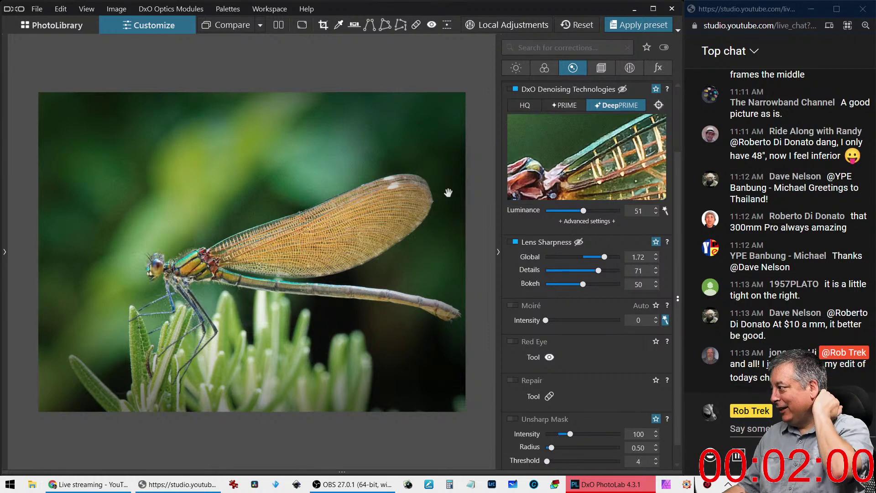
pyautogui.click(593, 485)
pyautogui.click(593, 484)
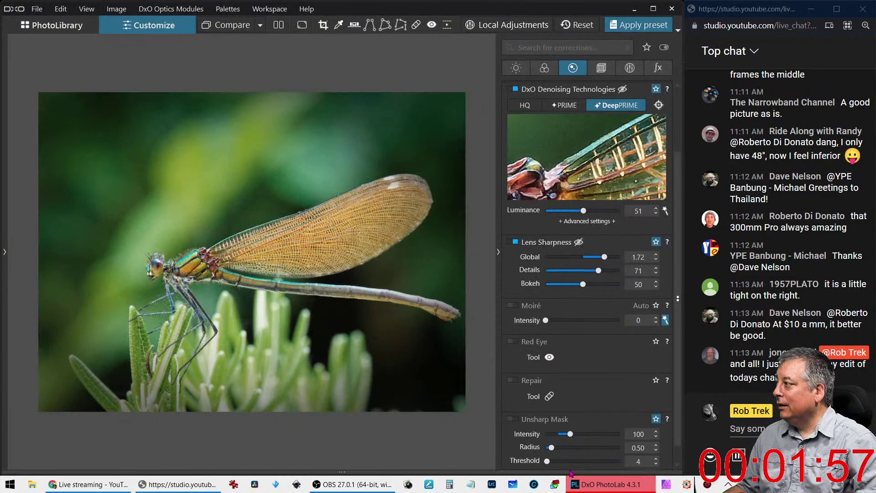
pyautogui.click(76, 28)
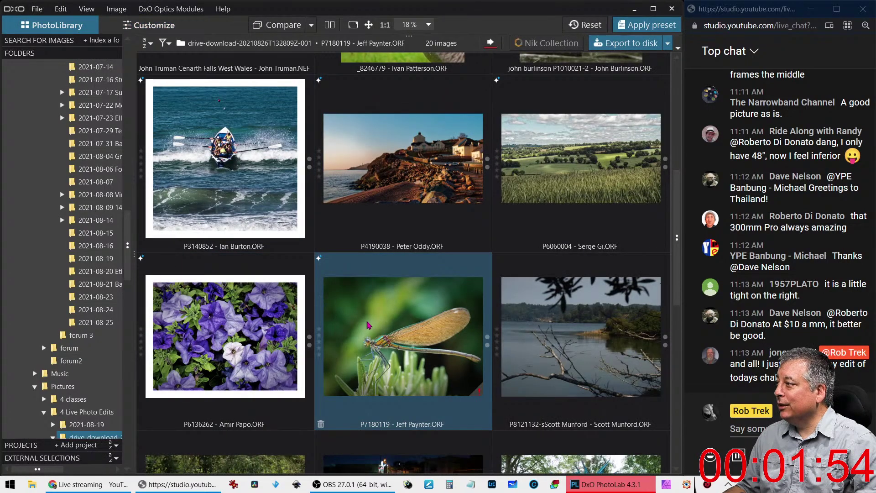
# Find the exported damselfly JPEG in the photo library and open it in the full-screen view
pyautogui.scroll(-5, 369, 325)
pyautogui.click(368, 325)
pyautogui.press('Up')
pyautogui.press('Up')
pyautogui.press('Up')
pyautogui.press('Up')
pyautogui.press('Up')
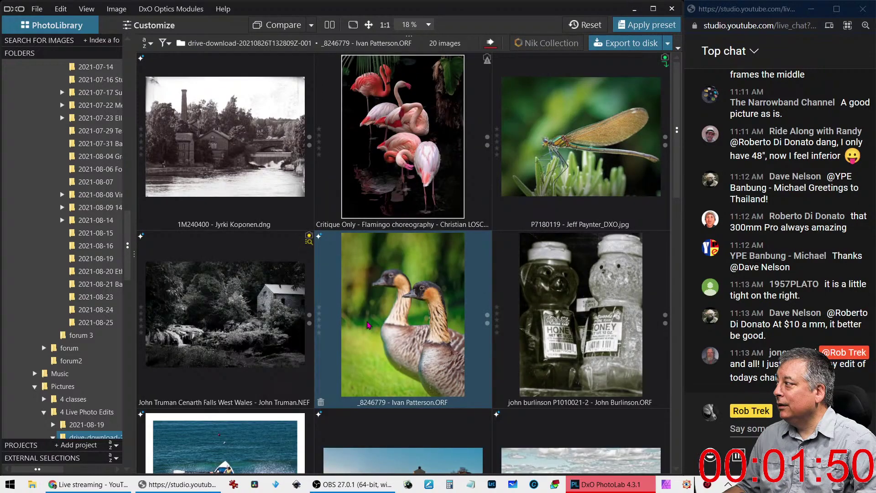
pyautogui.click(569, 397)
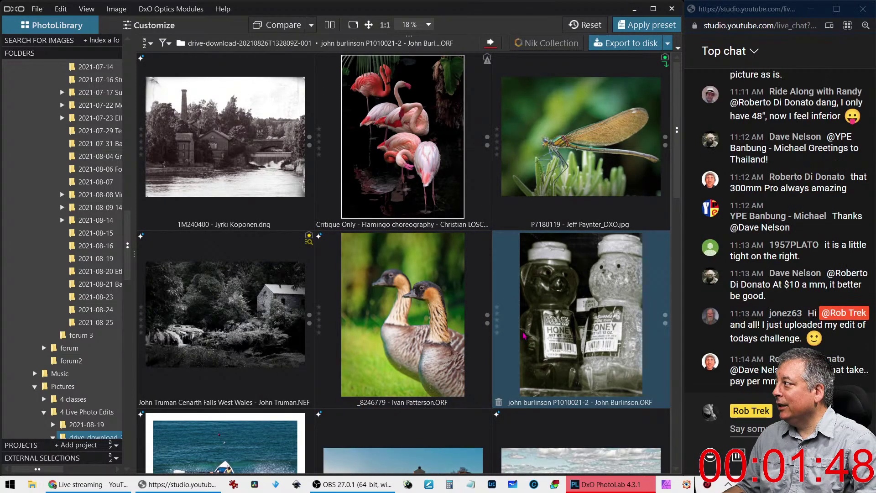
pyautogui.click(557, 166)
pyautogui.doubleClick(557, 166)
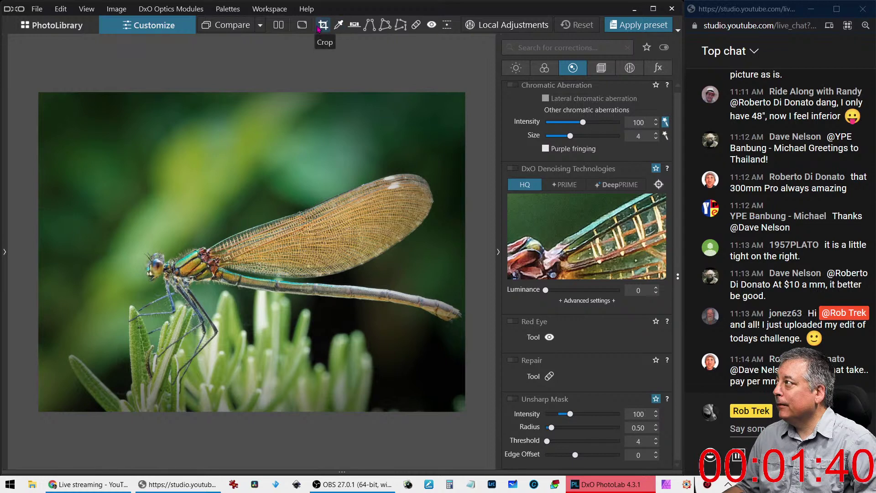
pyautogui.click(302, 25)
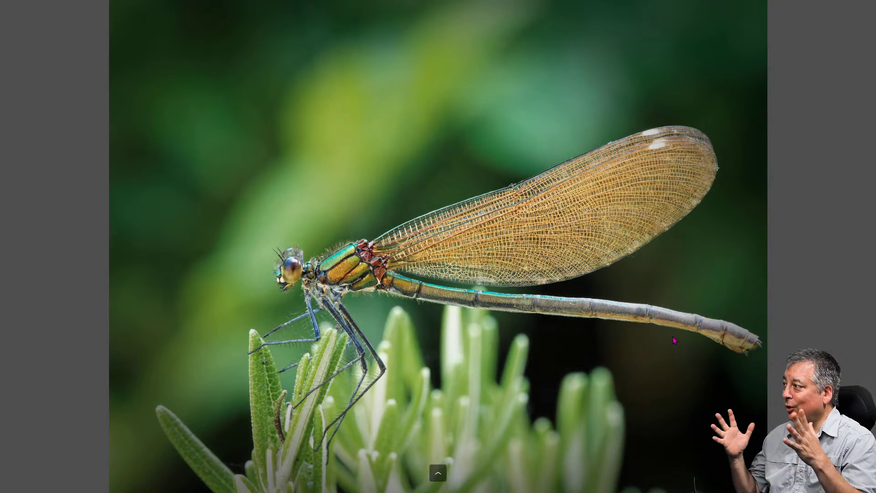
# Inspect the exported damselfly JPEG's body and wing detail up close, then leave the full-screen view
pyautogui.click(310, 294)
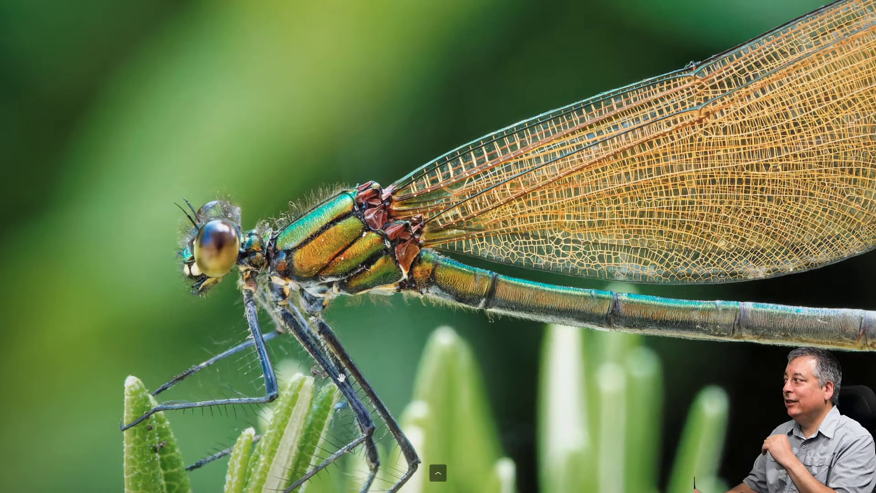
pyautogui.scroll(3, 429, 313)
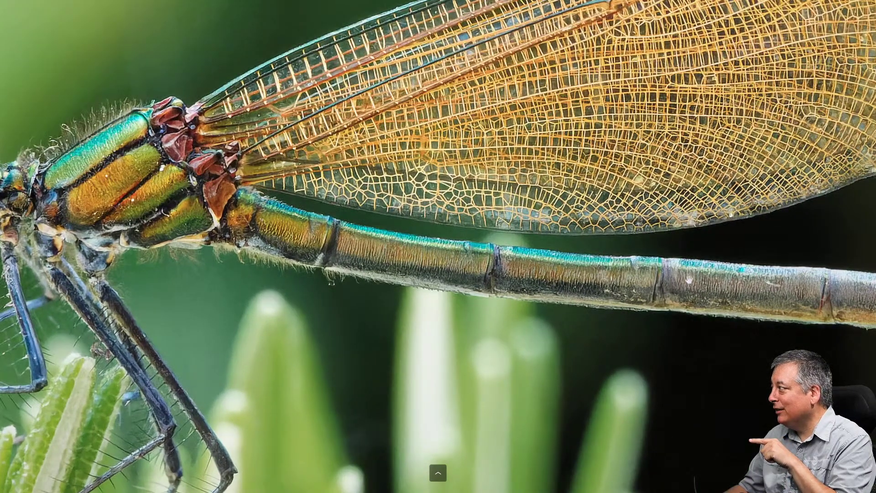
pyautogui.scroll(-3, 675, 293)
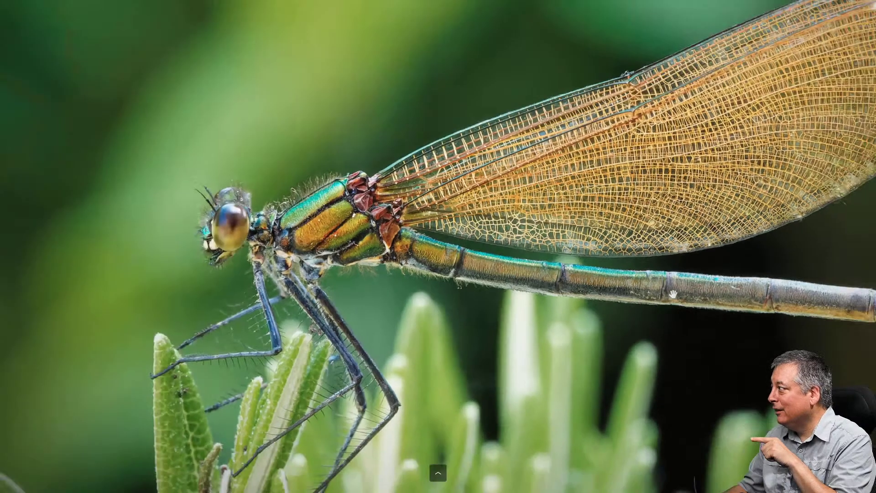
pyautogui.scroll(-2, 673, 295)
pyautogui.scroll(-1, 673, 294)
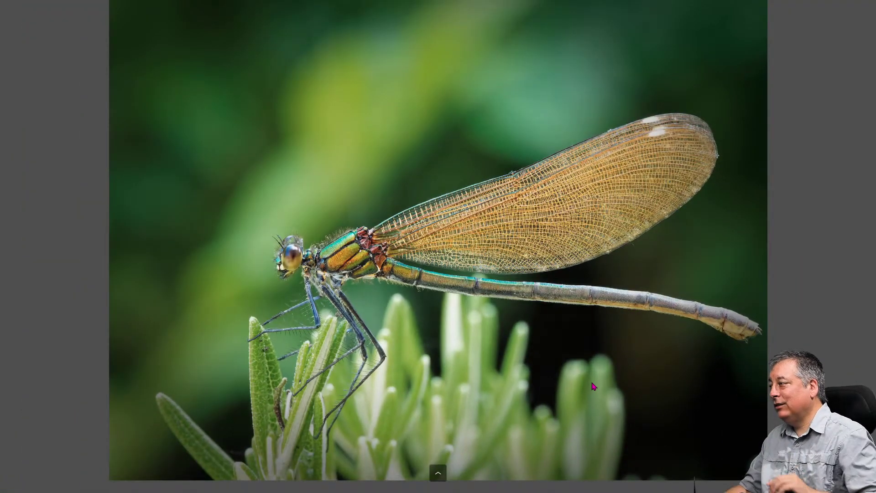
pyautogui.press('F11')
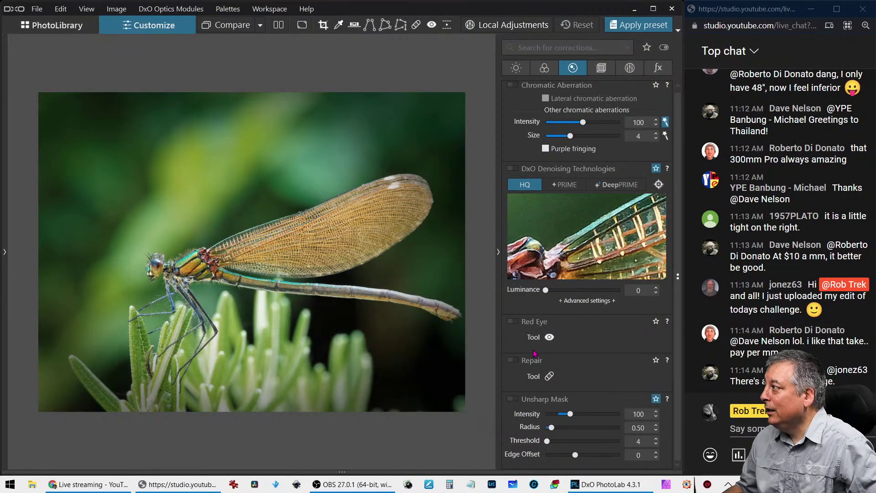
# Open the original damselfly RAW photo from the library and reset all its manual modifications
pyautogui.click(63, 28)
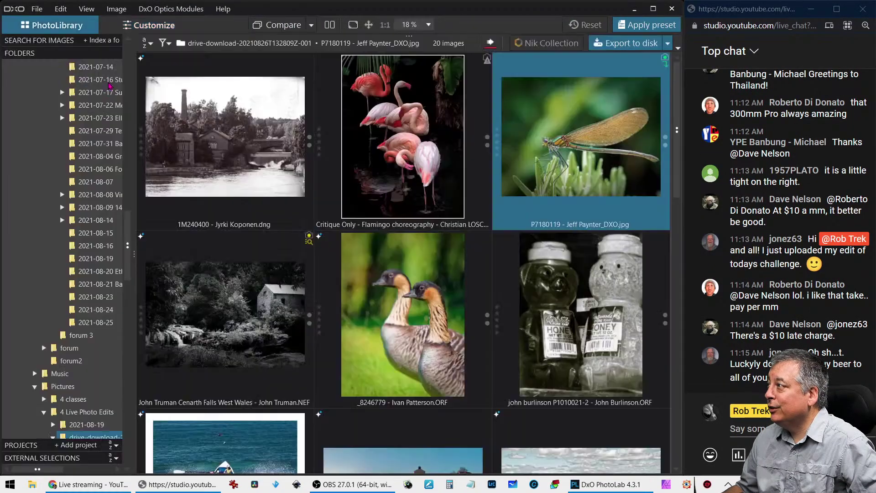
pyautogui.scroll(-4, 483, 309)
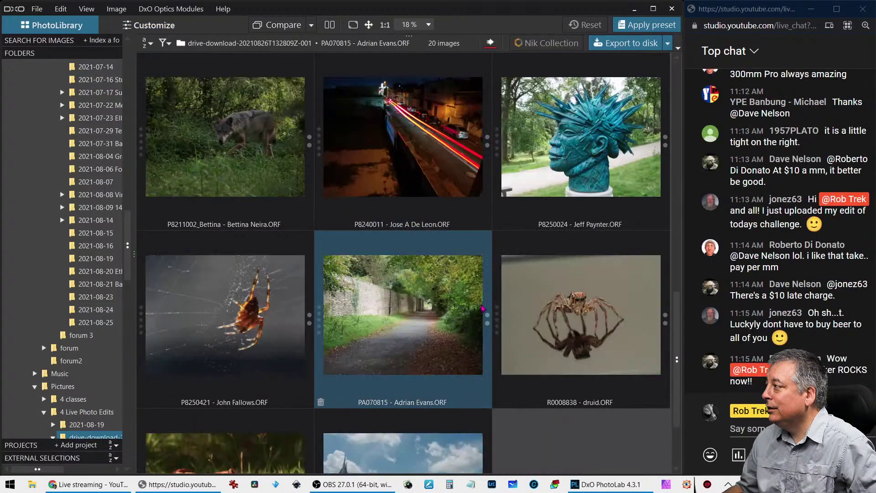
pyautogui.scroll(2, 483, 309)
pyautogui.doubleClick(428, 306)
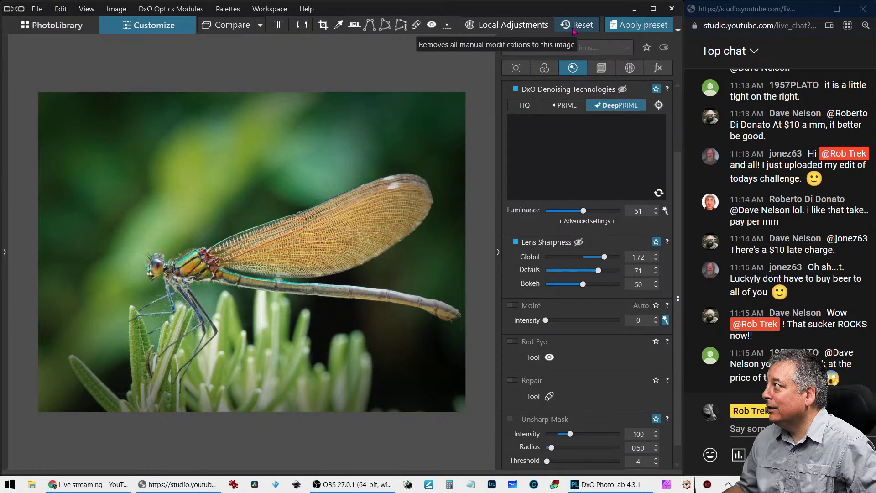
pyautogui.click(574, 31)
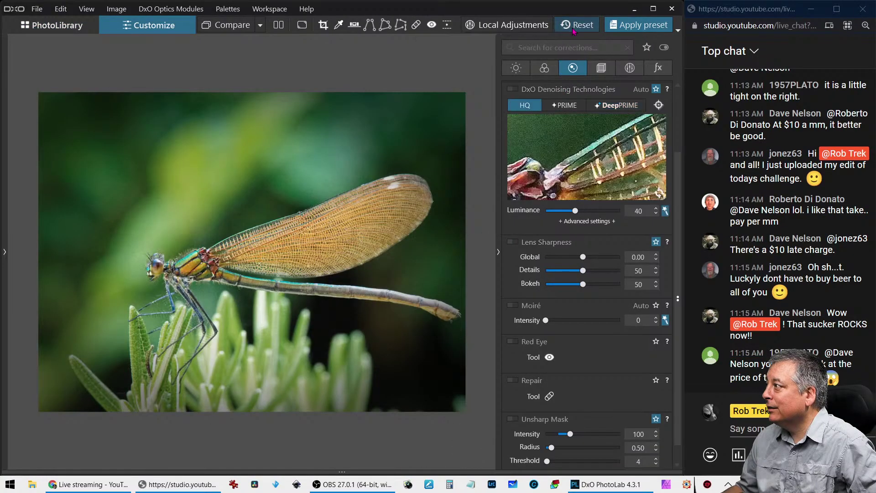
# Examine the noise and wing detail of the unedited damselfly RAW photo full screen at close range, then exit that view
pyautogui.scroll(1, 224, 267)
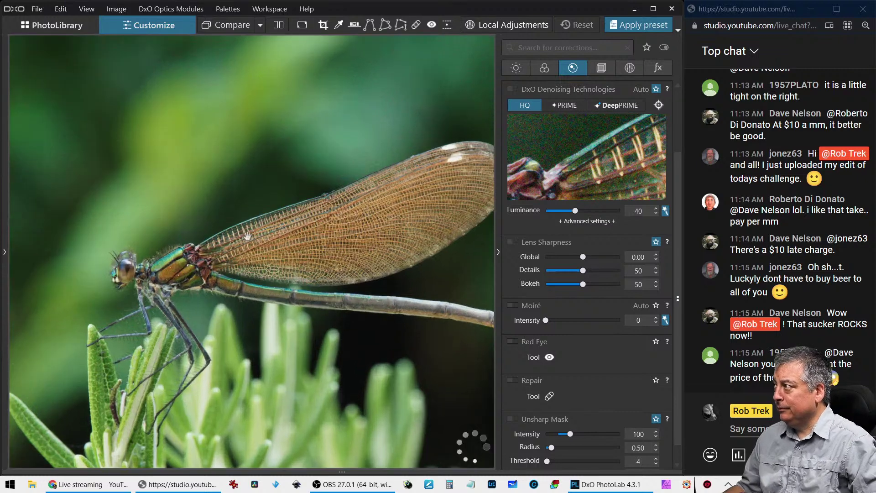
pyautogui.click(301, 25)
pyautogui.scroll(3, 358, 308)
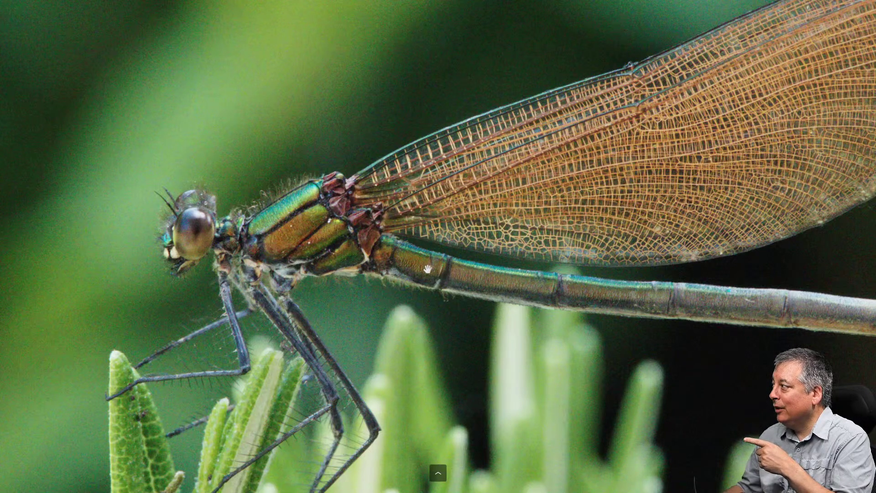
pyautogui.scroll(-1, 450, 280)
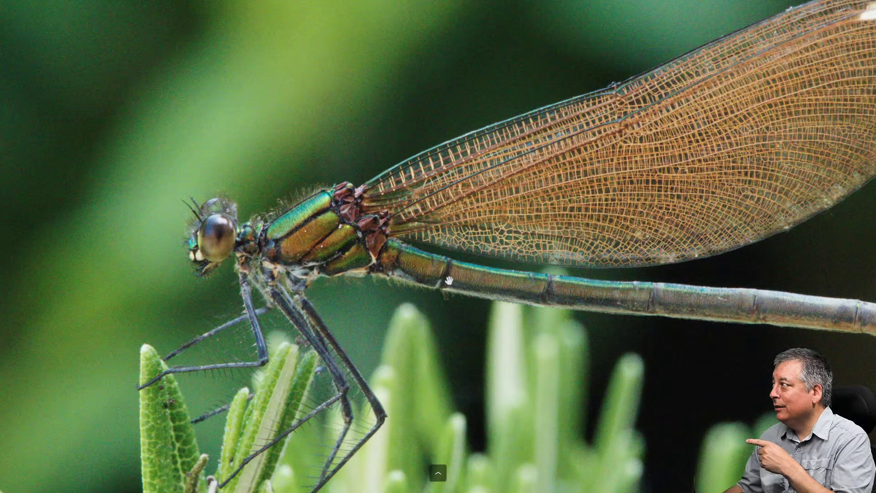
pyautogui.scroll(-2, 450, 280)
pyautogui.scroll(3, 450, 280)
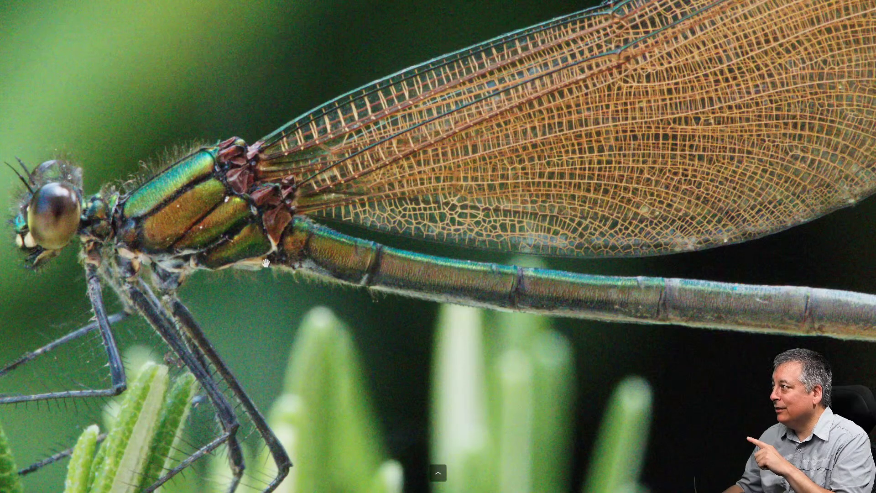
pyautogui.moveTo(406, 183); pyautogui.dragTo(540, 205)
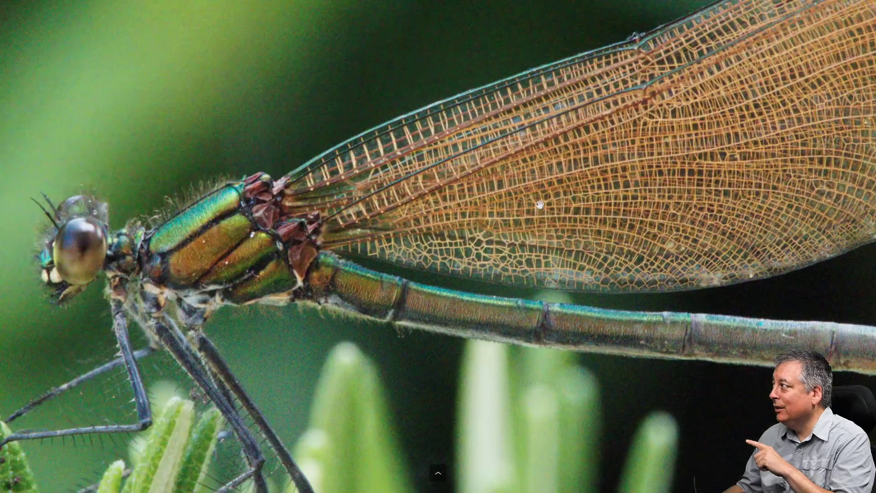
pyautogui.press('Escape')
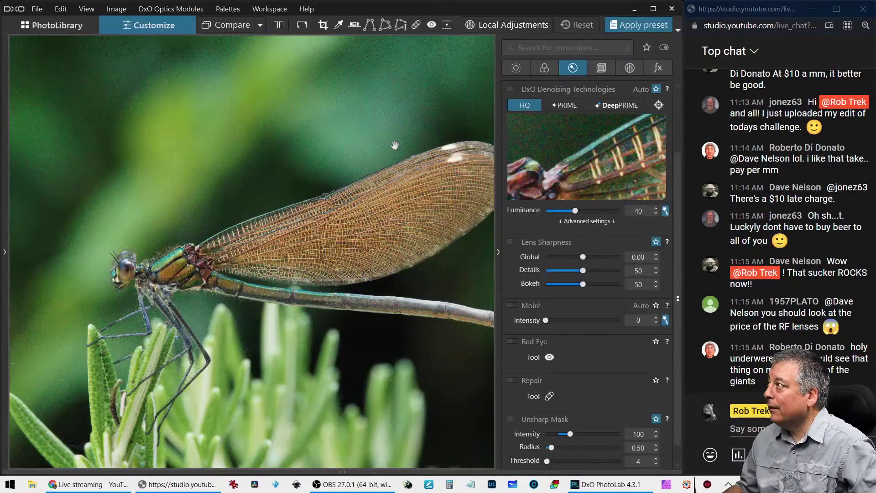
# Reopen the exported damselfly JPEG full screen and compare its body, wing and leaf detail up close
pyautogui.click(64, 26)
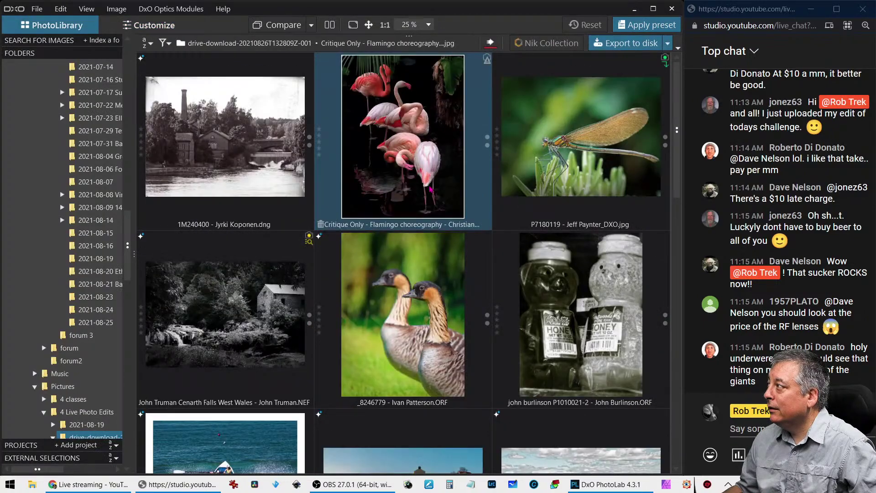
pyautogui.doubleClick(568, 161)
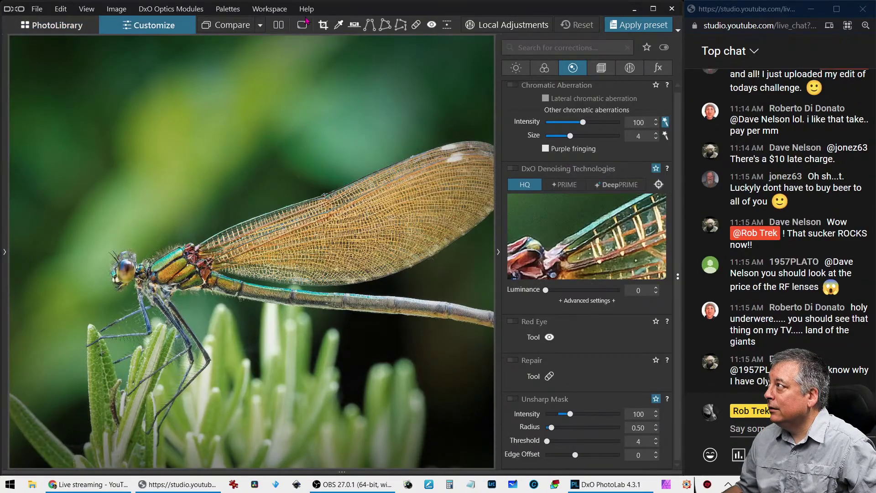
pyautogui.click(302, 25)
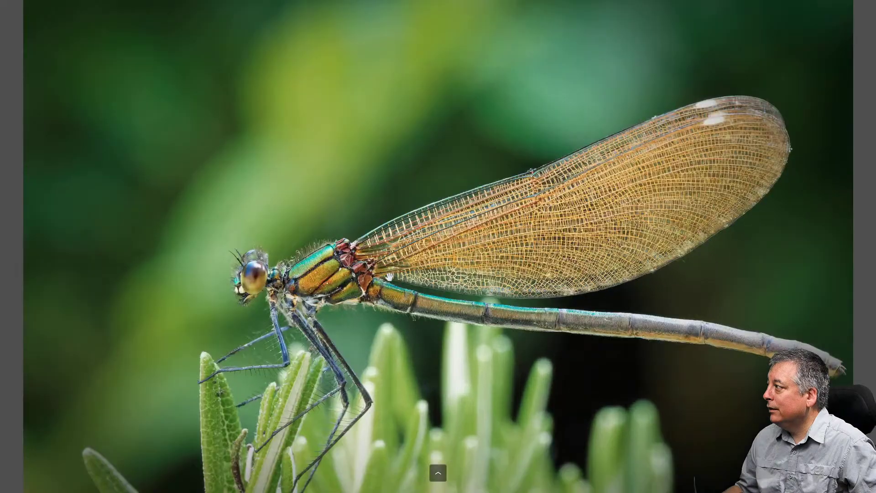
pyautogui.scroll(3, 388, 276)
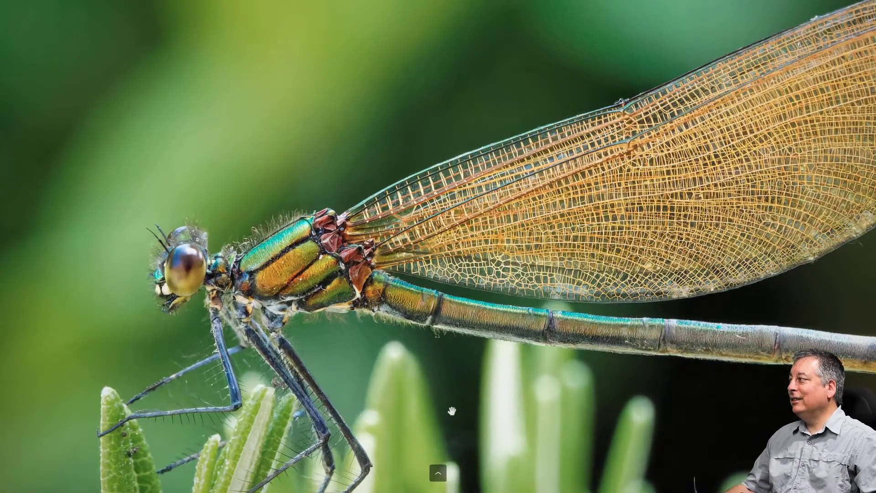
pyautogui.moveTo(452, 410); pyautogui.dragTo(449, 306)
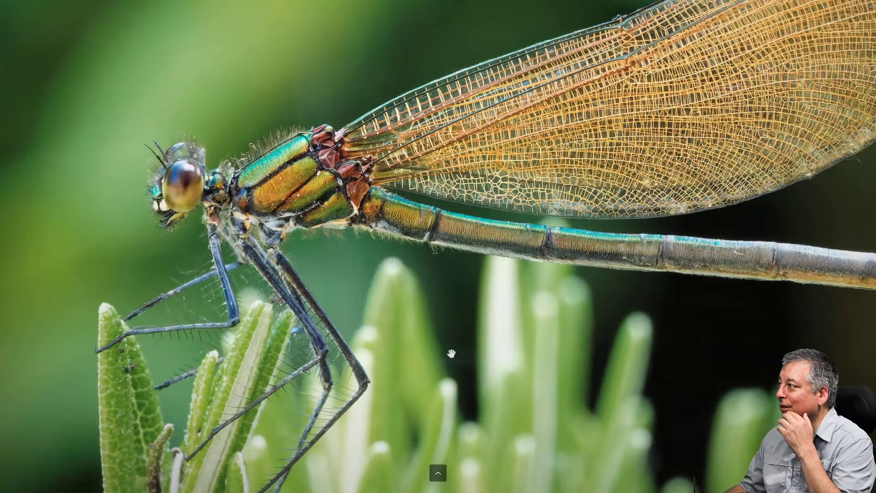
pyautogui.moveTo(469, 373); pyautogui.dragTo(470, 326)
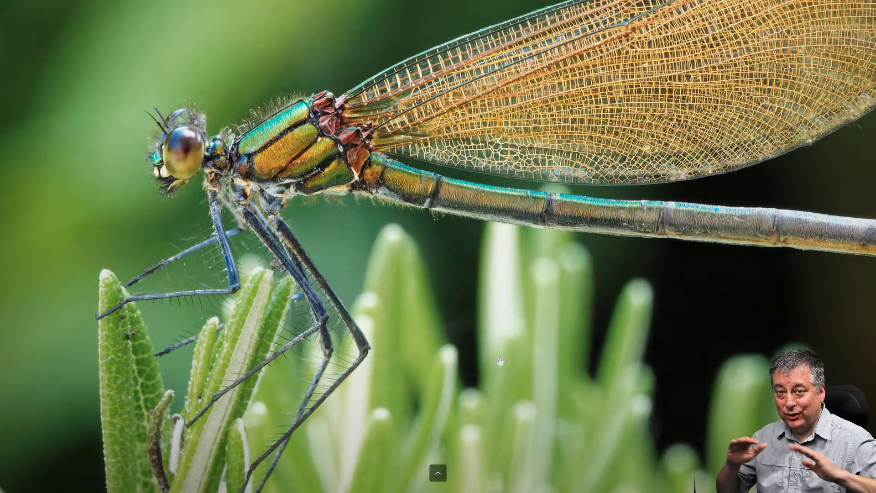
pyautogui.press('Escape')
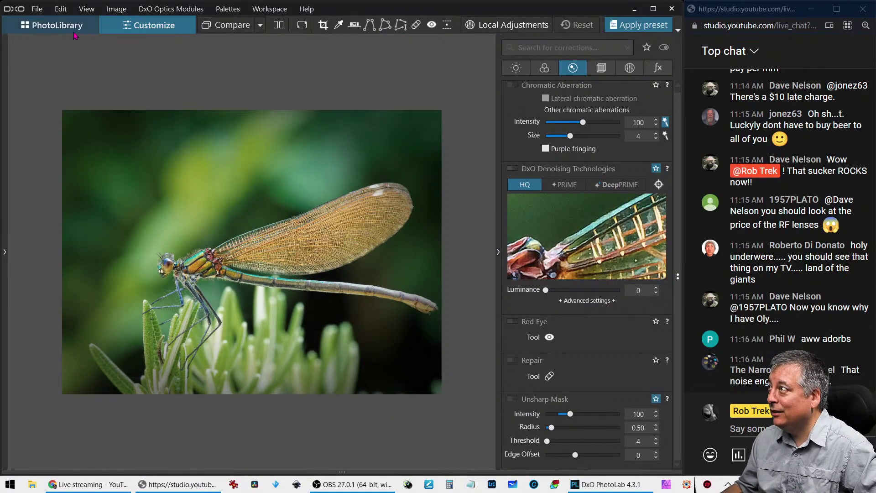
# Browse the photo library for the next submission and open the RAW photo of the lake with bare branches for editing
pyautogui.click(57, 25)
pyautogui.click(201, 172)
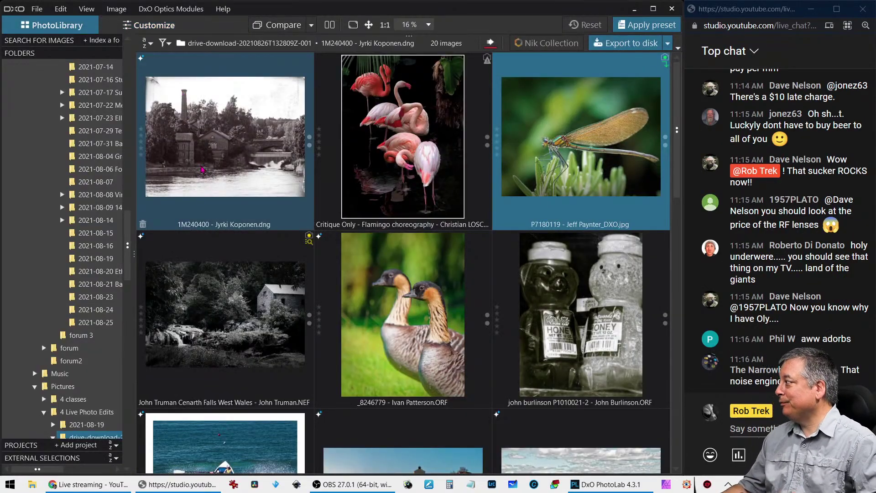
pyautogui.moveTo(203, 170)
pyautogui.click(421, 307)
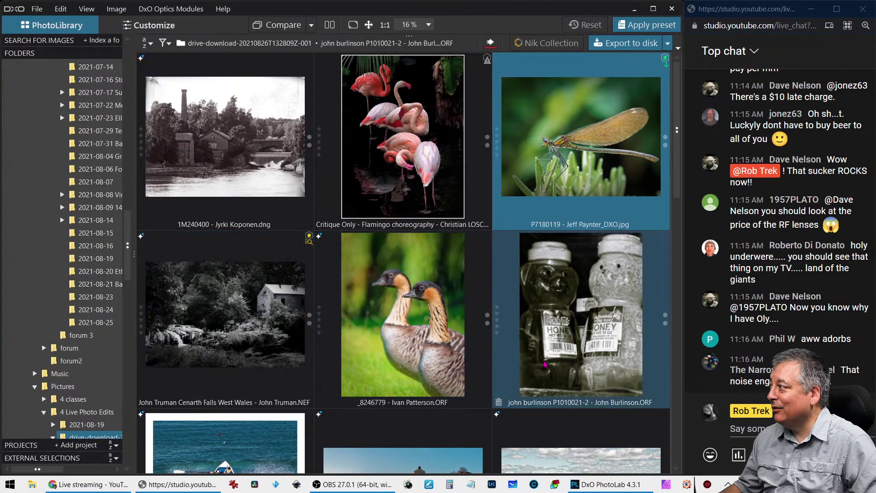
pyautogui.scroll(-3, 418, 341)
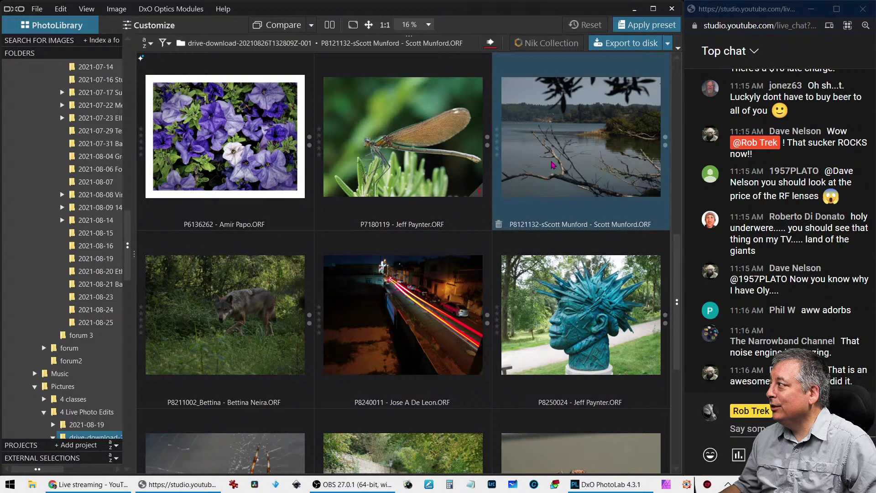
pyautogui.scroll(-3, 578, 307)
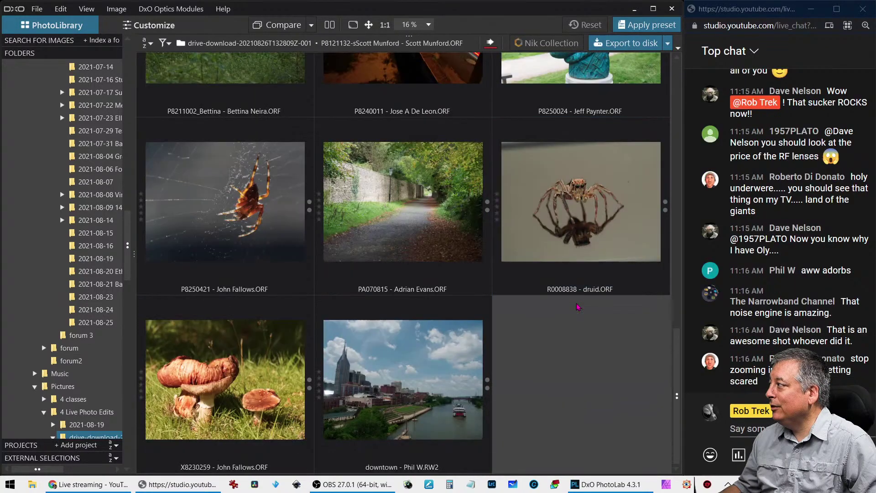
pyautogui.scroll(2, 577, 307)
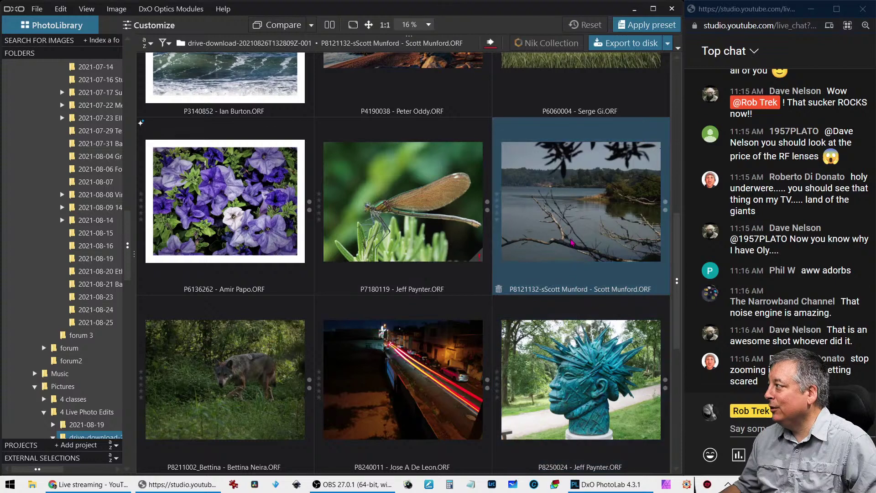
pyautogui.doubleClick(574, 244)
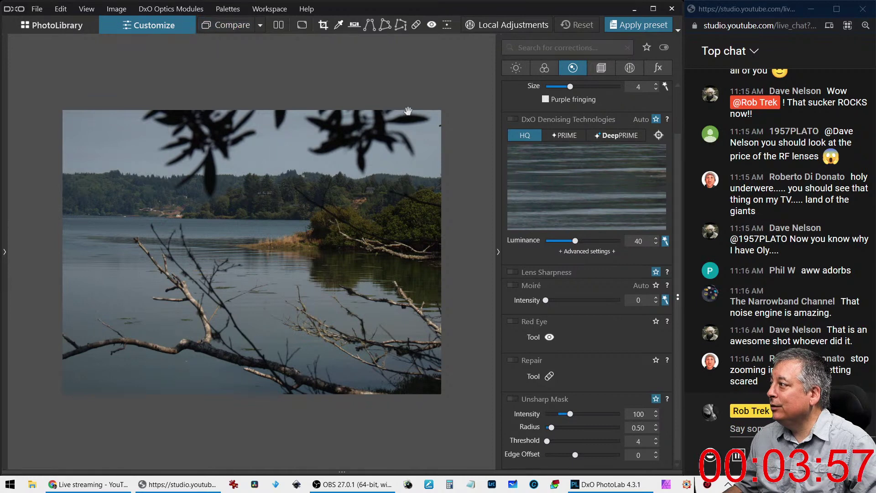
# Return to customizing the lake photo and take a closer look at the grassy point and branches
pyautogui.click(55, 25)
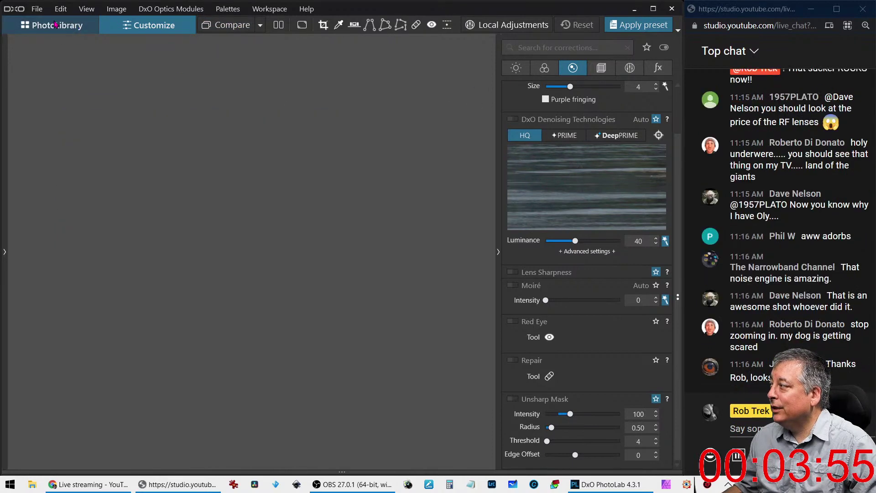
pyautogui.click(148, 24)
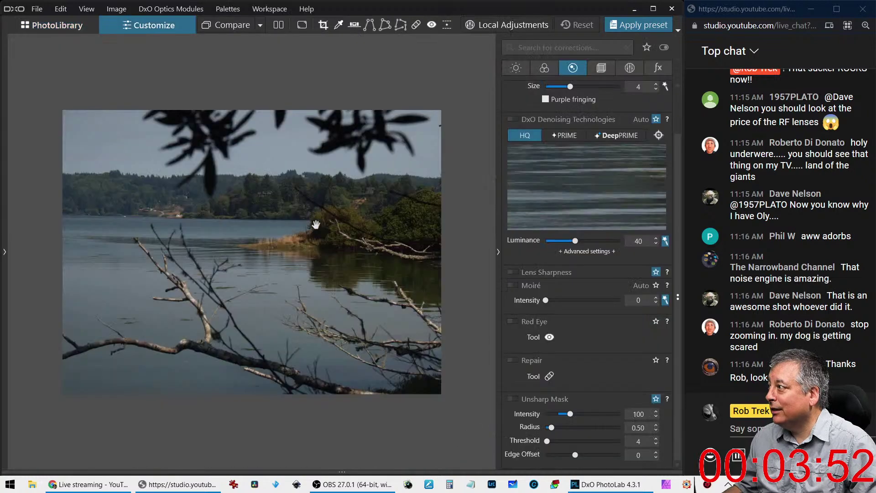
pyautogui.click(336, 258)
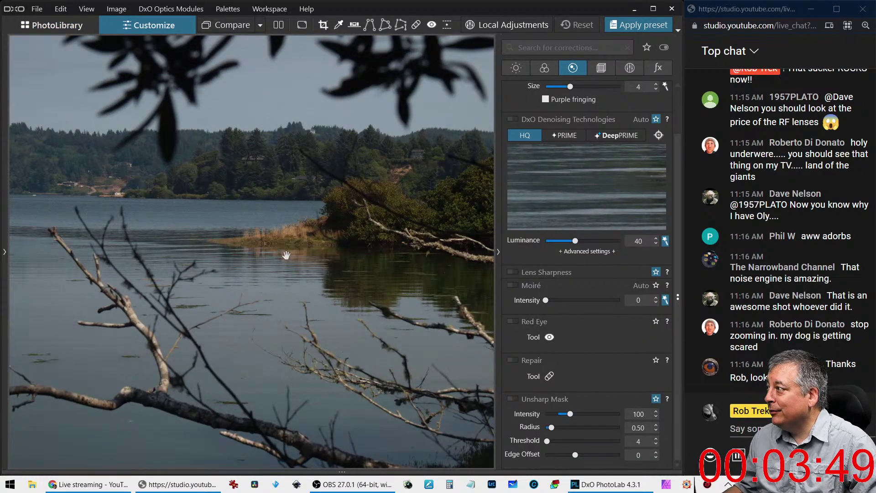
# Apply the "deep prime with optics" preset to the lake photo and check the far shore and hills up close
pyautogui.scroll(-1, 286, 255)
pyautogui.scroll(-1, 270, 255)
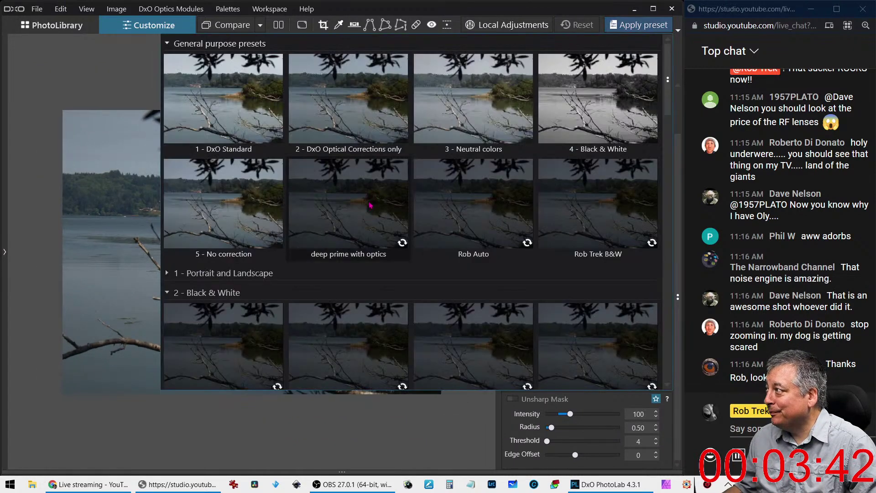
pyautogui.hotkey('ctrl', 'shift', 'p')
pyautogui.click(371, 204)
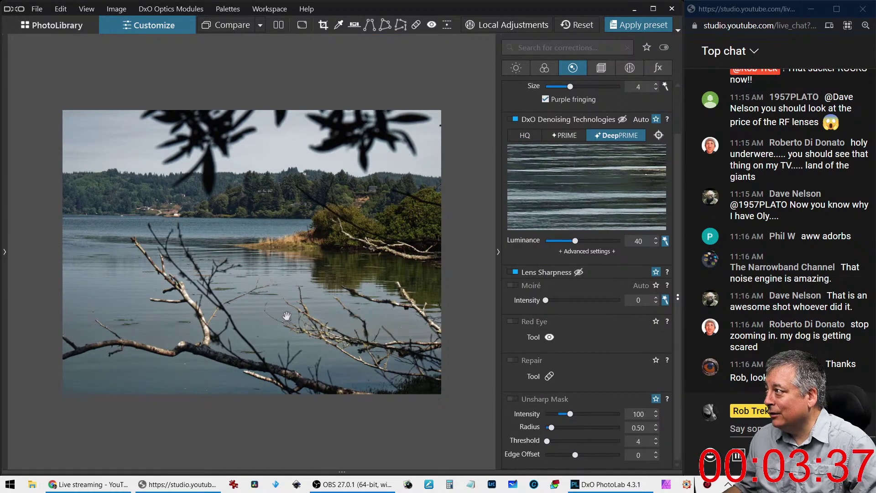
pyautogui.scroll(2, 150, 219)
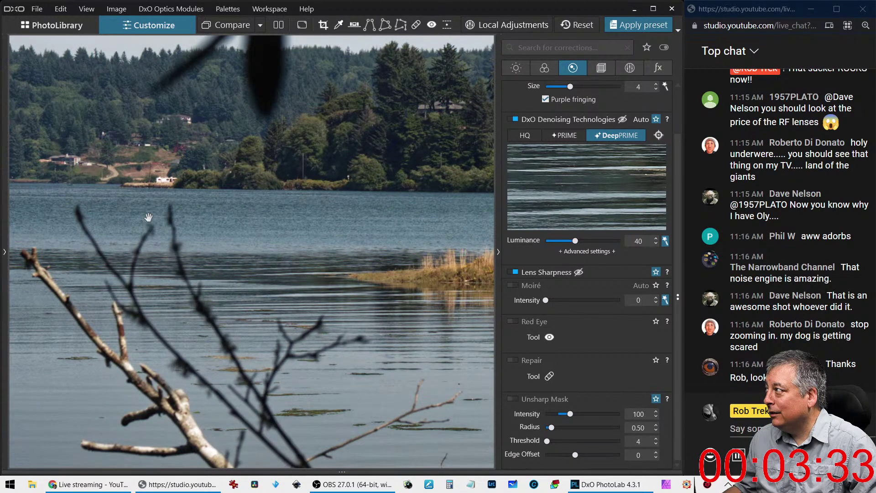
pyautogui.moveTo(130, 199); pyautogui.dragTo(384, 342)
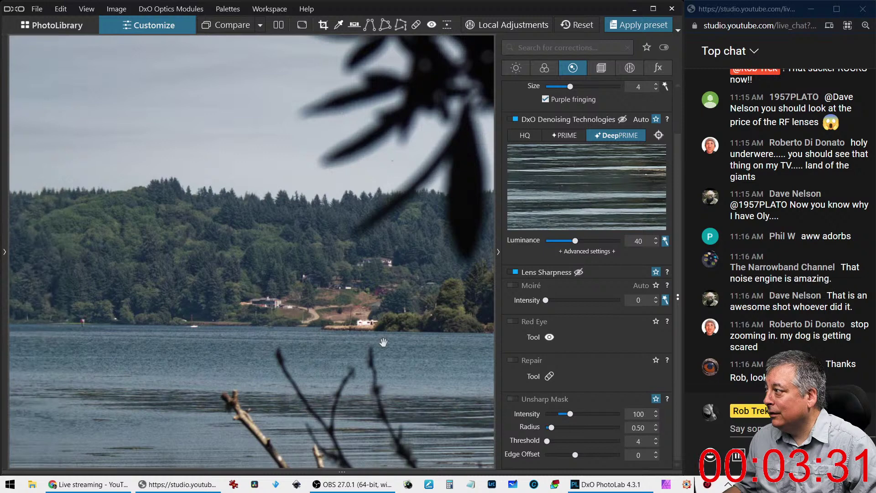
pyautogui.scroll(-4, 384, 342)
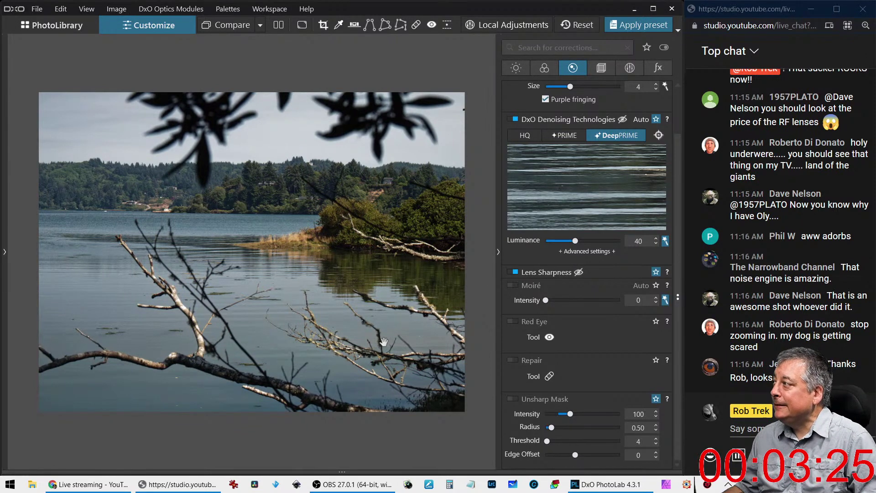
# Turn on the Perspective, Horizon and Crop corrections for the lake photo and set the horizon to -0.97
pyautogui.click(602, 69)
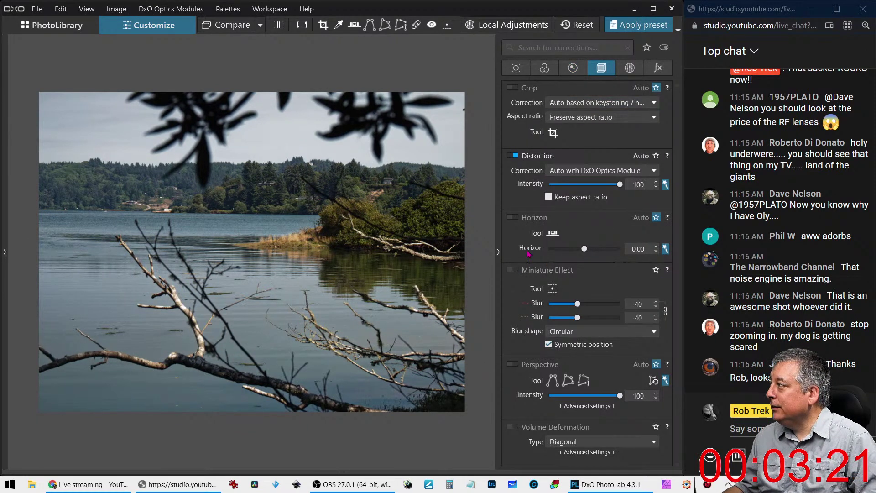
pyautogui.click(517, 363)
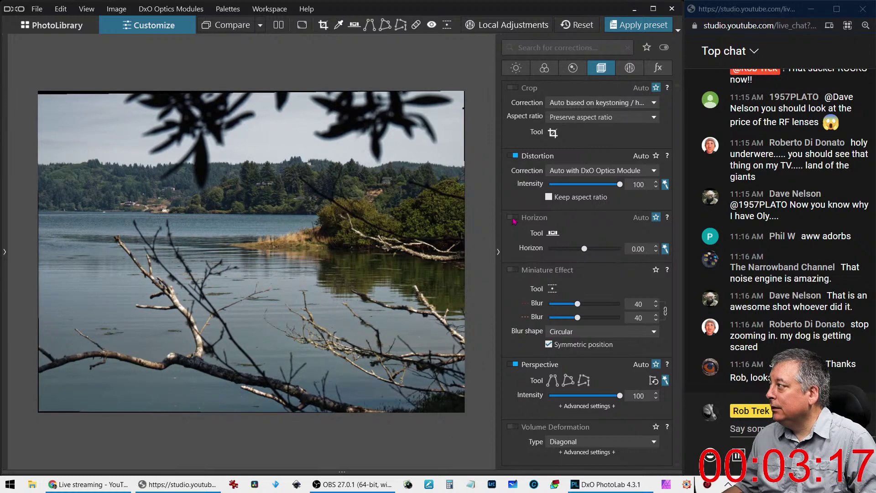
pyautogui.click(513, 219)
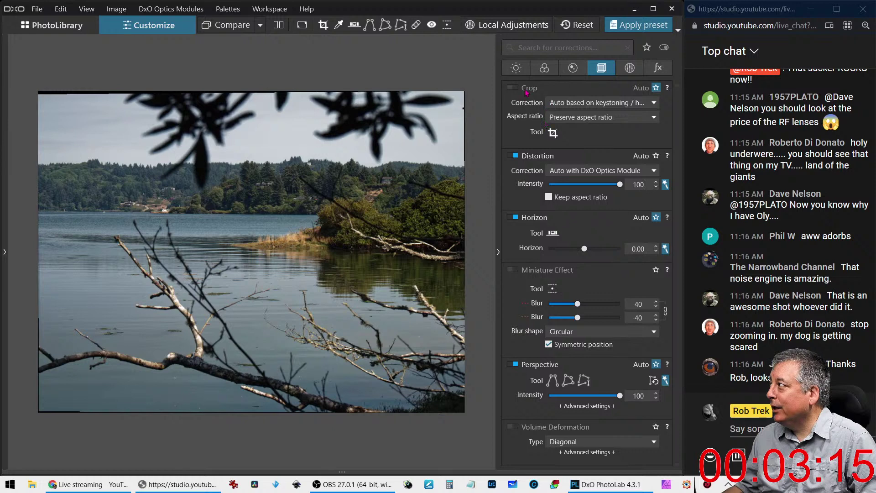
pyautogui.click(516, 88)
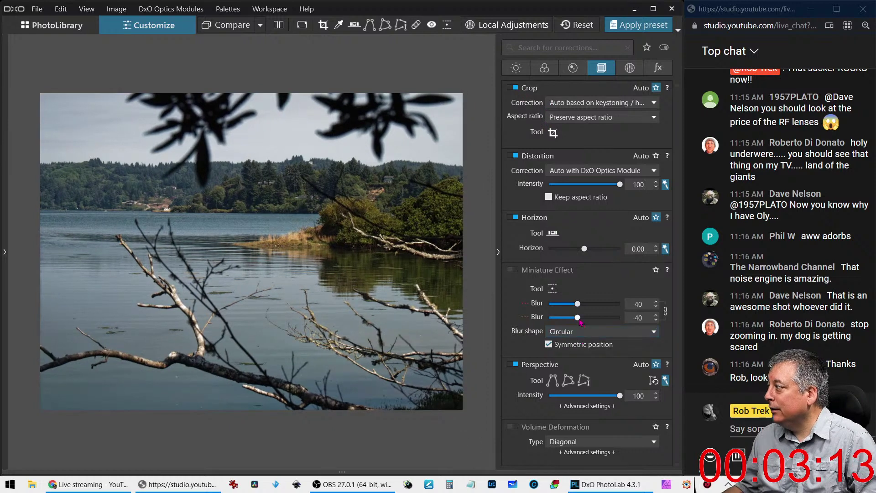
pyautogui.moveTo(584, 249); pyautogui.dragTo(581, 249)
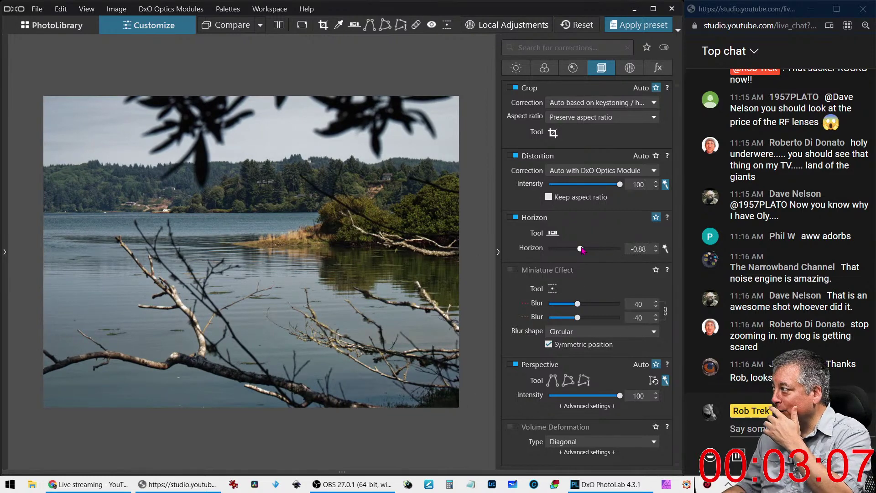
pyautogui.moveTo(583, 249); pyautogui.dragTo(579, 250)
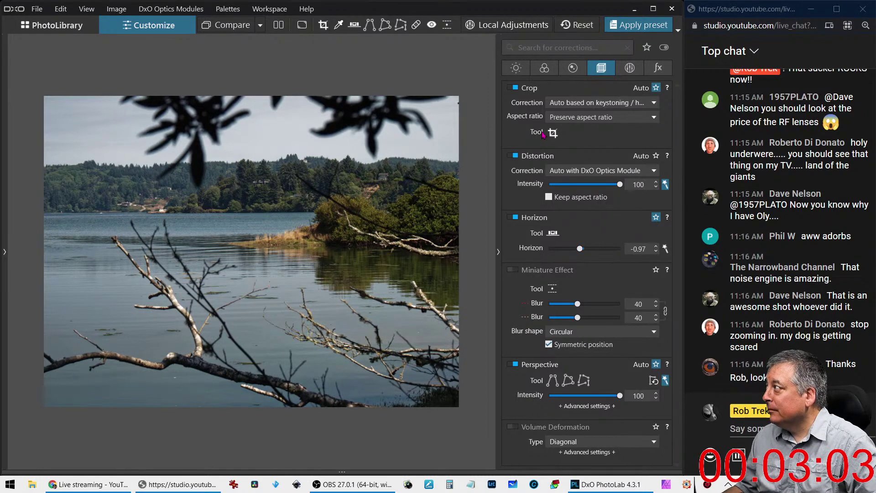
# Crop the photo to a 3/4 portrait frame of about 2503 x 3337 px around the pale branch, hills and overhanging leaves
pyautogui.click(552, 133)
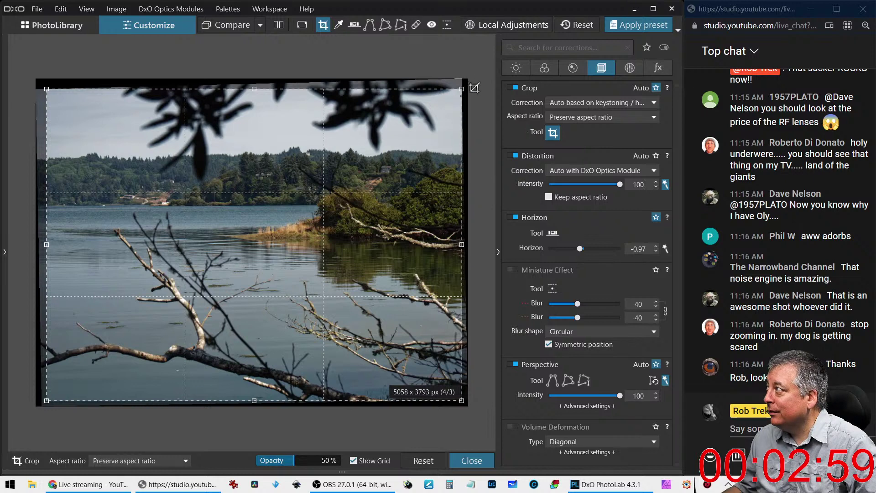
pyautogui.moveTo(462, 89); pyautogui.dragTo(235, 106)
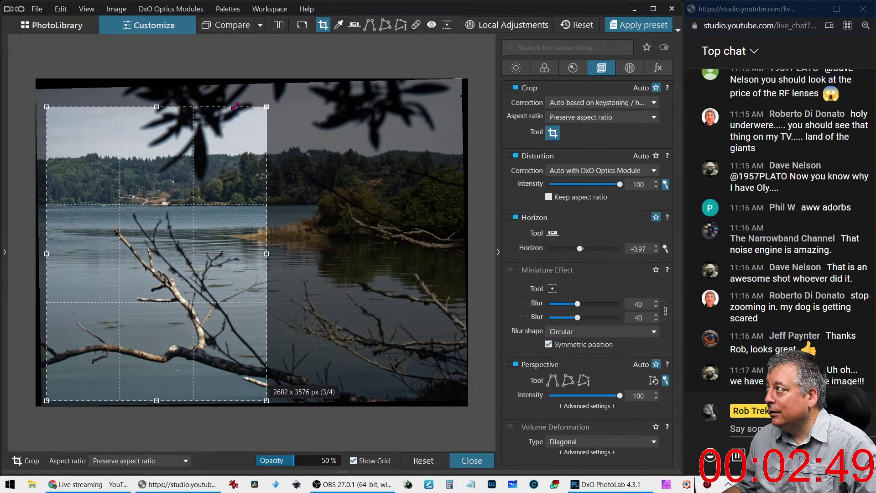
pyautogui.moveTo(257, 156); pyautogui.dragTo(253, 140)
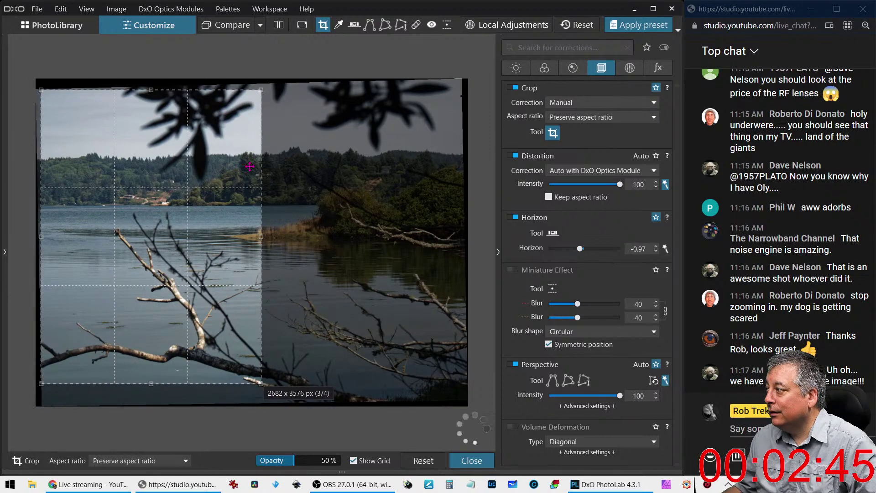
pyautogui.moveTo(156, 382); pyautogui.dragTo(152, 364)
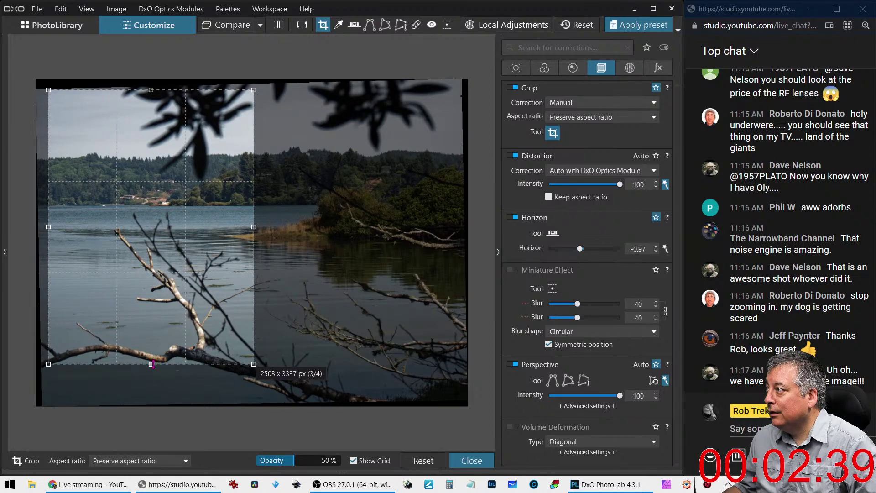
pyautogui.press('Return')
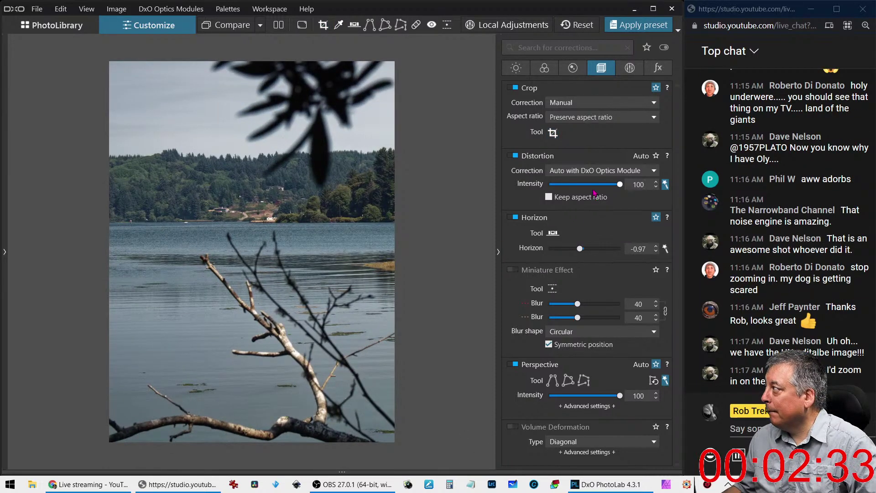
# Add creative vignetting with an intensity of -16 and raise the photo's vibrancy to 49
pyautogui.click(659, 69)
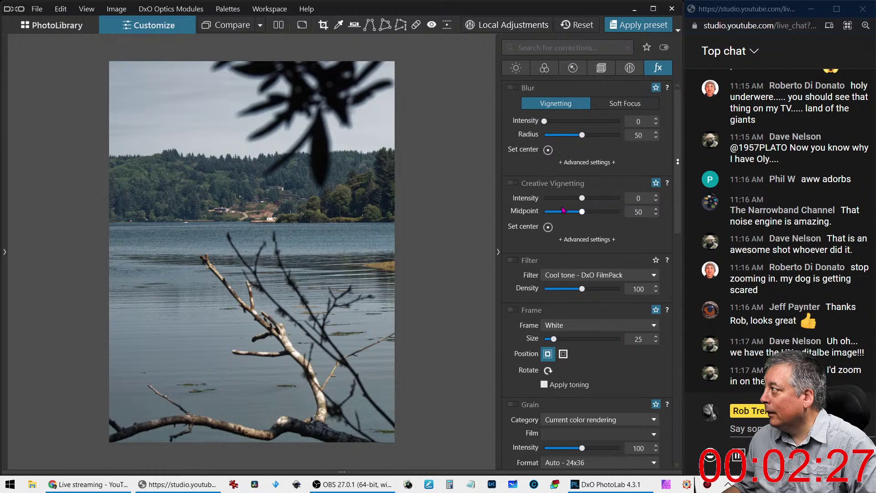
pyautogui.moveTo(582, 198)
pyautogui.mouseDown()
pyautogui.moveTo(568, 197)
pyautogui.moveTo(578, 198)
pyautogui.mouseUp()
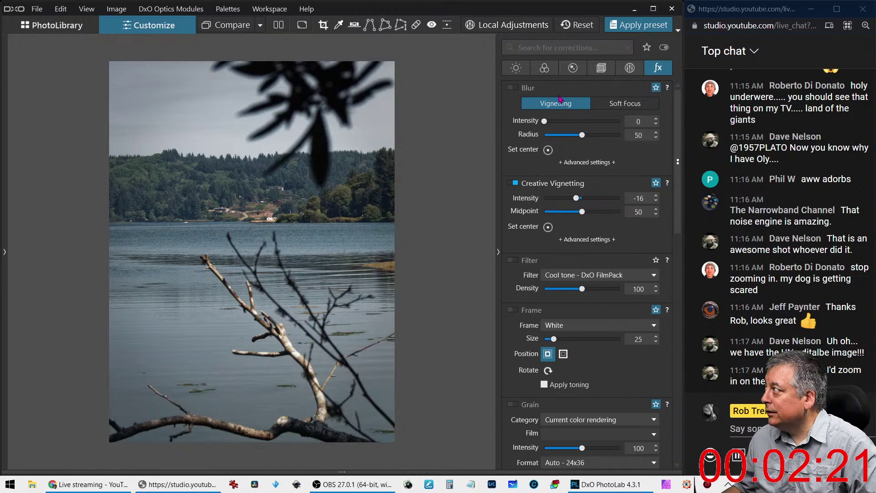
pyautogui.click(545, 68)
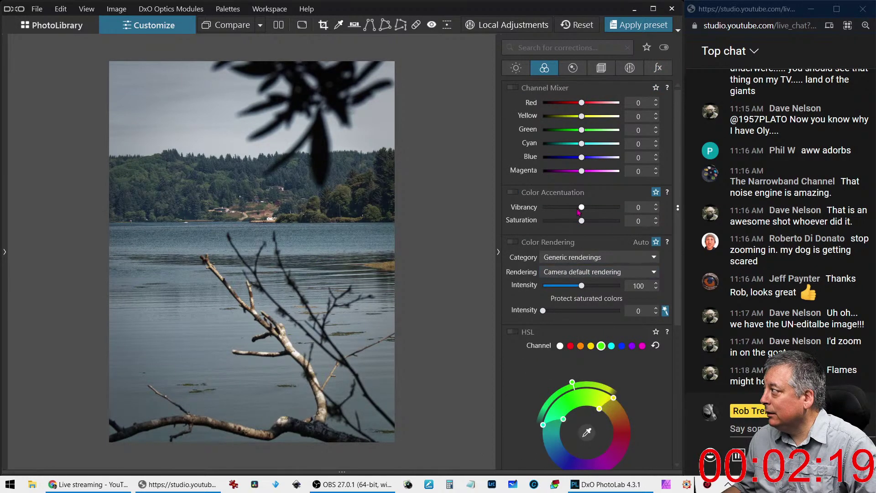
pyautogui.moveTo(581, 207); pyautogui.dragTo(602, 209)
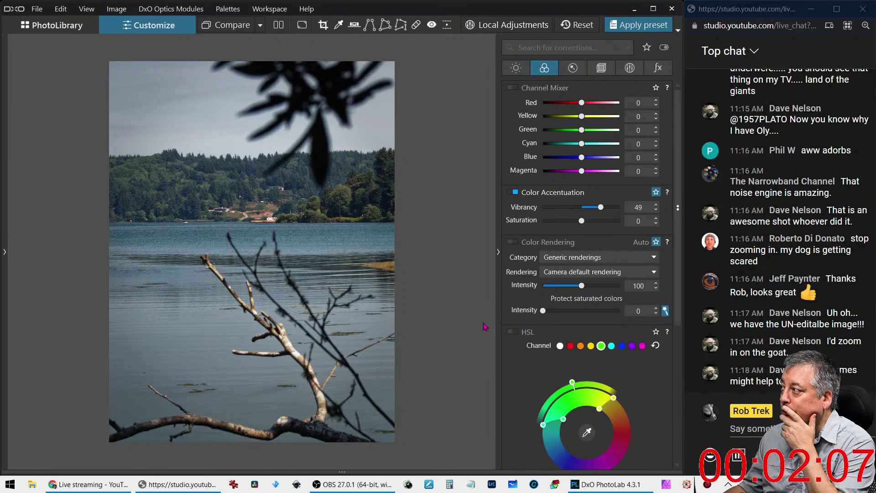
# Remove the tips of the two upright dark twigs over the water with Repair strokes, redoing the second twig's stroke
pyautogui.click(415, 24)
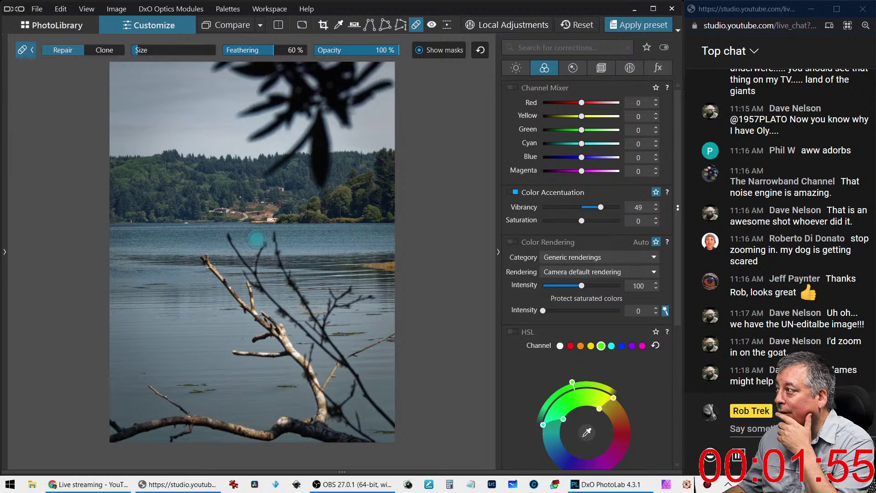
pyautogui.moveTo(229, 236)
pyautogui.mouseDown()
pyautogui.moveTo(251, 268)
pyautogui.moveTo(263, 248)
pyautogui.mouseUp()
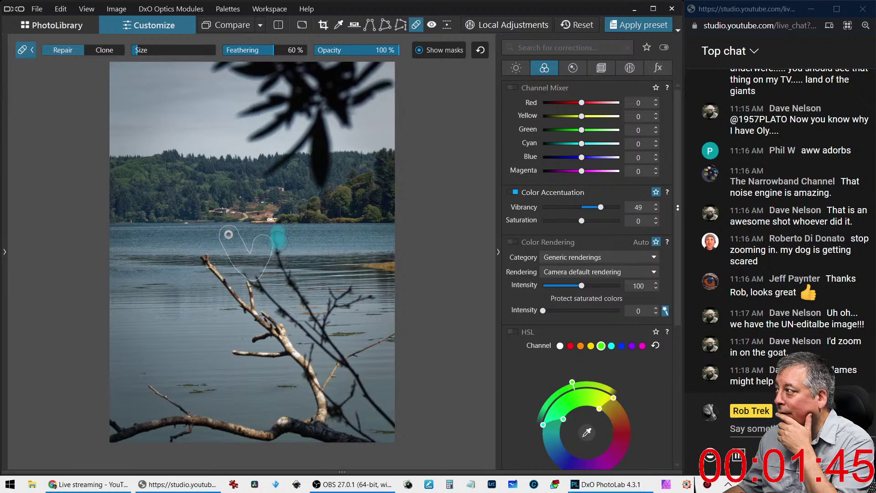
pyautogui.moveTo(278, 237); pyautogui.dragTo(307, 309)
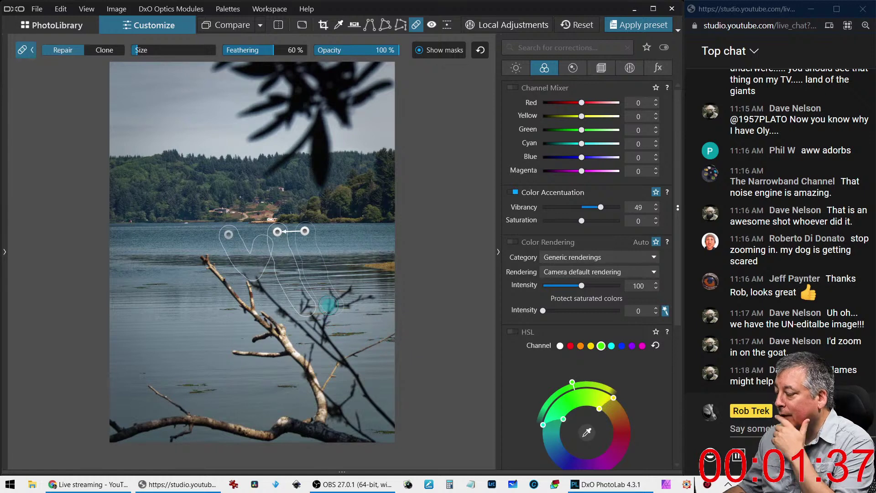
pyautogui.hotkey('ctrl', 'z')
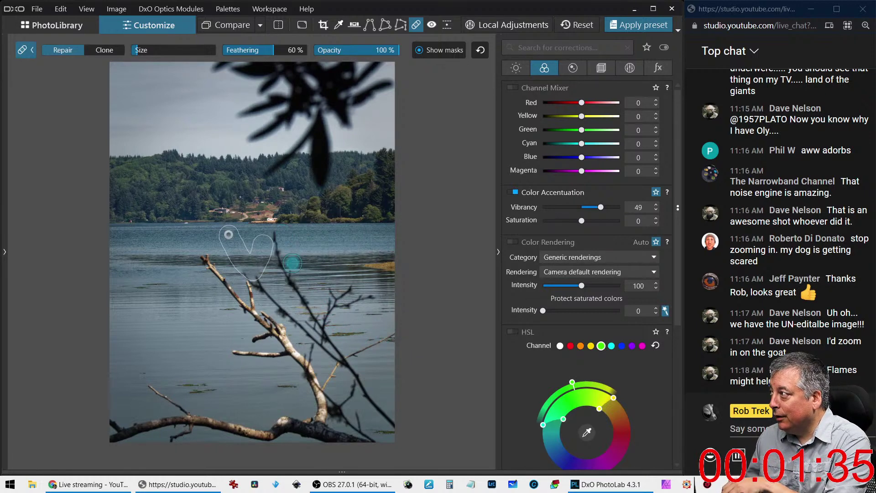
pyautogui.moveTo(276, 230); pyautogui.dragTo(297, 291)
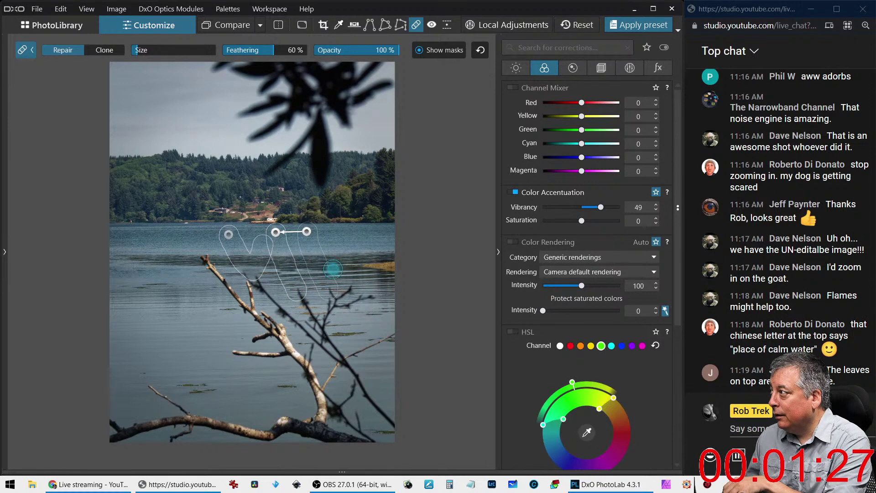
# Paint Repair strokes over the small dark side twigs in the water and the leaf tip hanging over the hills
pyautogui.moveTo(353, 289); pyautogui.dragTo(330, 290)
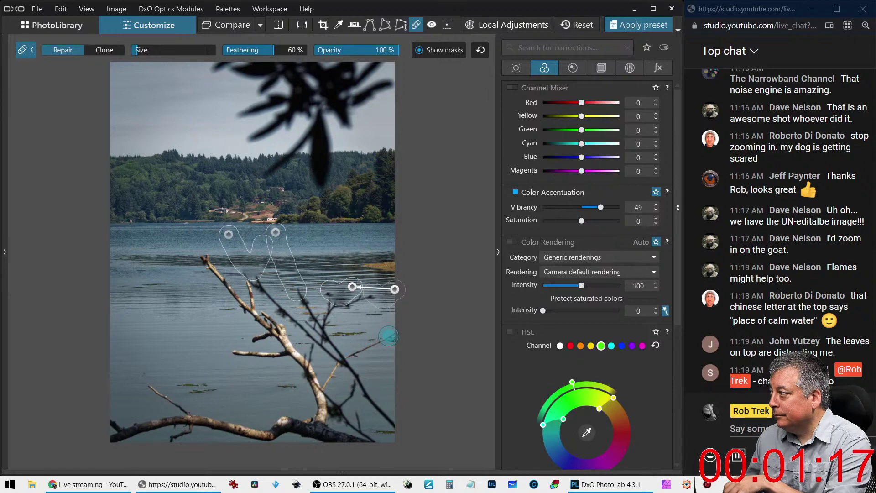
pyautogui.moveTo(392, 334); pyautogui.dragTo(353, 354)
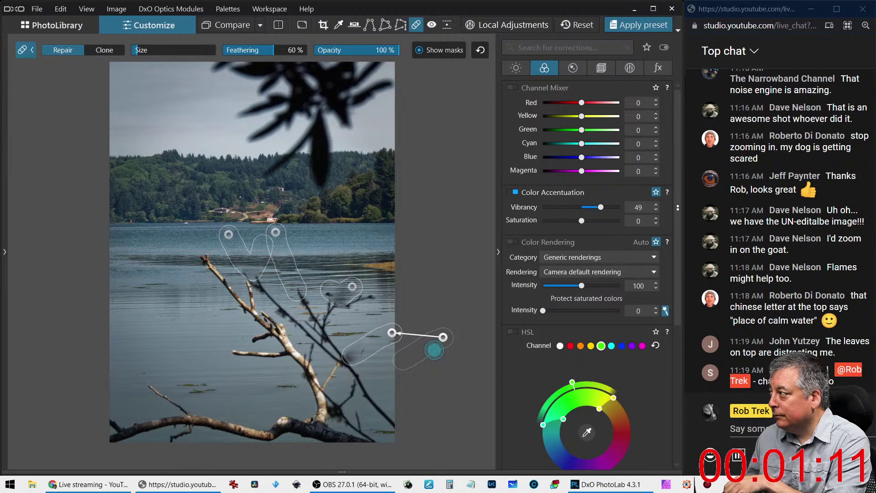
pyautogui.press('Escape')
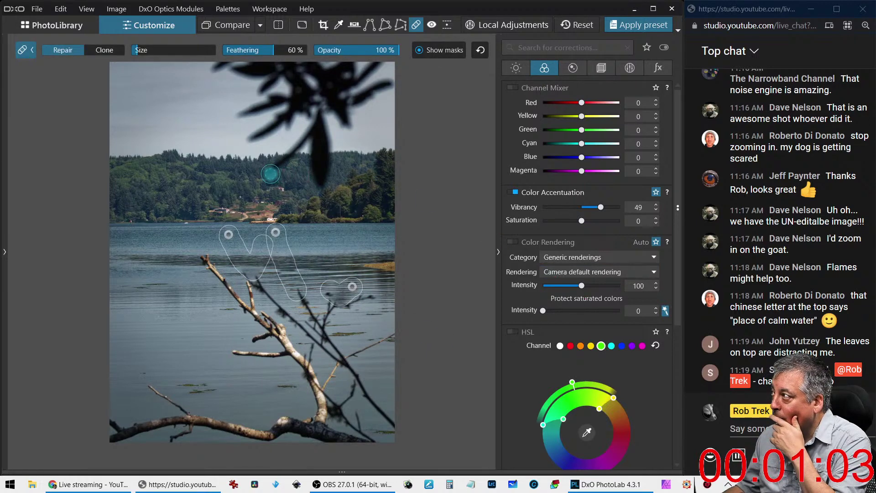
pyautogui.moveTo(270, 174); pyautogui.dragTo(312, 129)
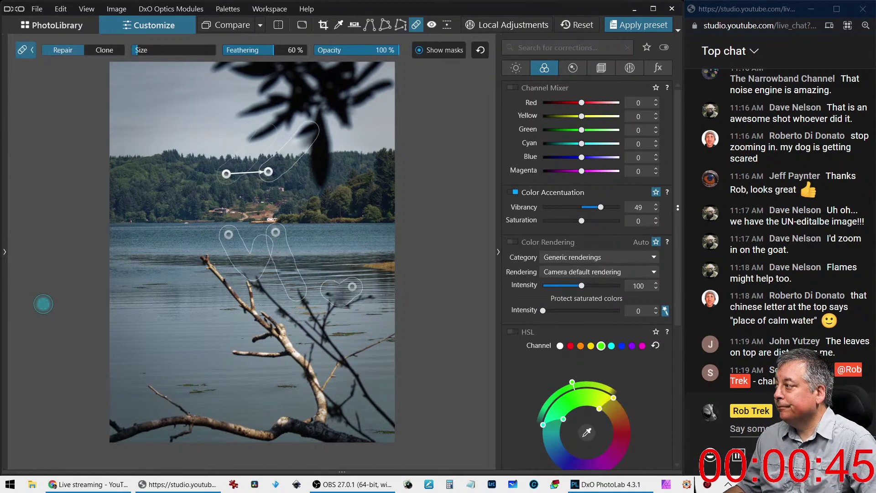
# Move the side twig repair's source to open water left of the pale branch, and repair away the pale branch's tip
pyautogui.click(354, 289)
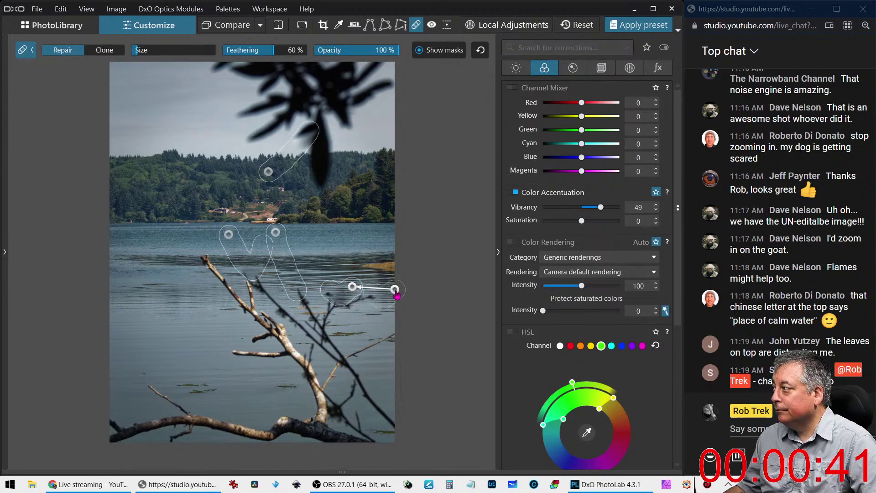
pyautogui.moveTo(395, 292); pyautogui.dragTo(158, 292)
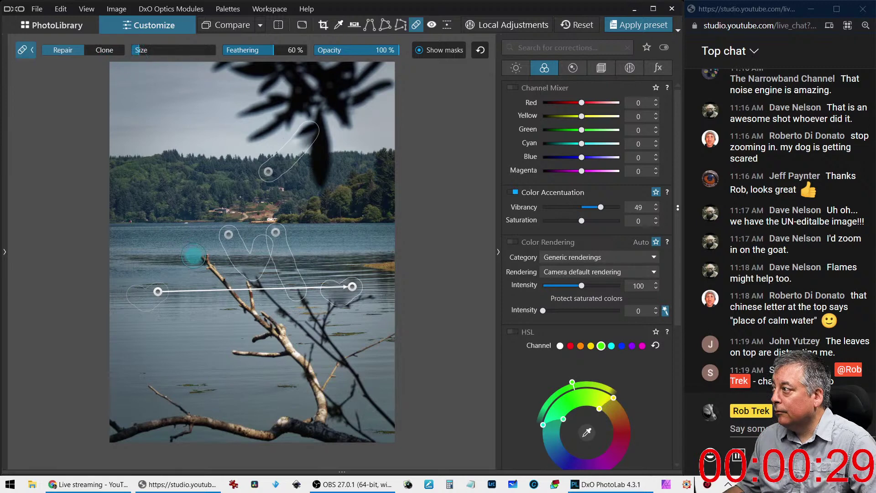
pyautogui.moveTo(202, 256); pyautogui.dragTo(216, 276)
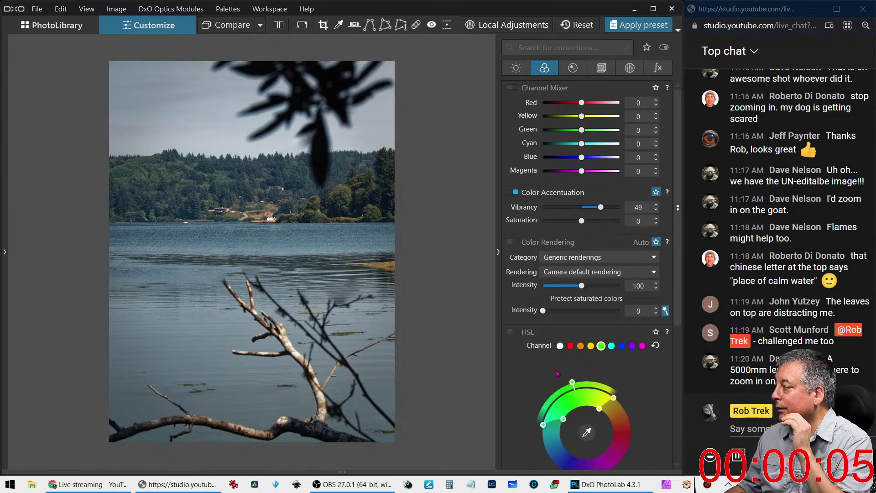
# Try B&W simple toning on the lake photo, reduce its intensity to 0, and turn the toning off
pyautogui.scroll(-5, 528, 379)
pyautogui.click(515, 411)
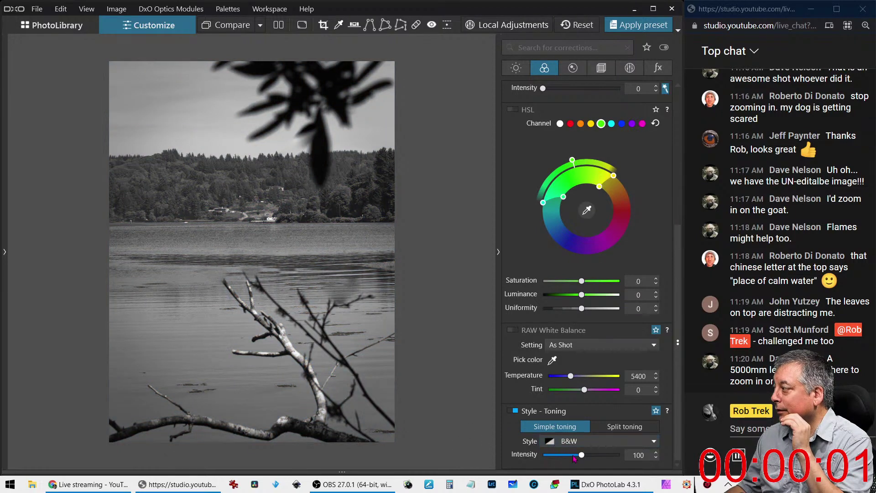
pyautogui.moveTo(574, 457); pyautogui.dragTo(543, 455)
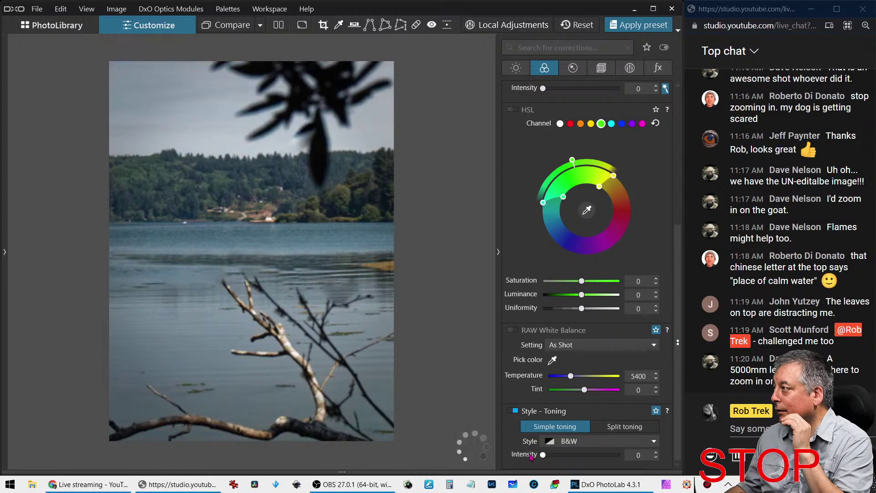
pyautogui.click(515, 412)
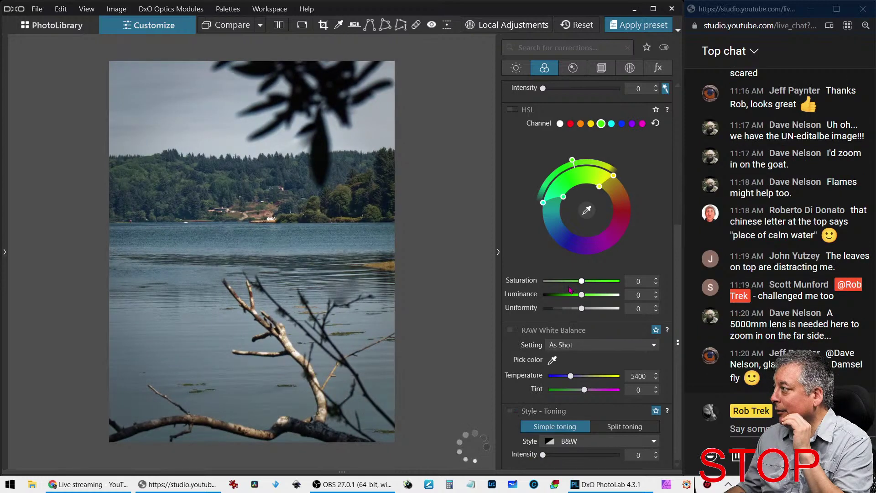
# Reopen the lake photo's crop and draw a small 3/4 portrait frame around the house and bare slope on the far hillside
pyautogui.click(602, 68)
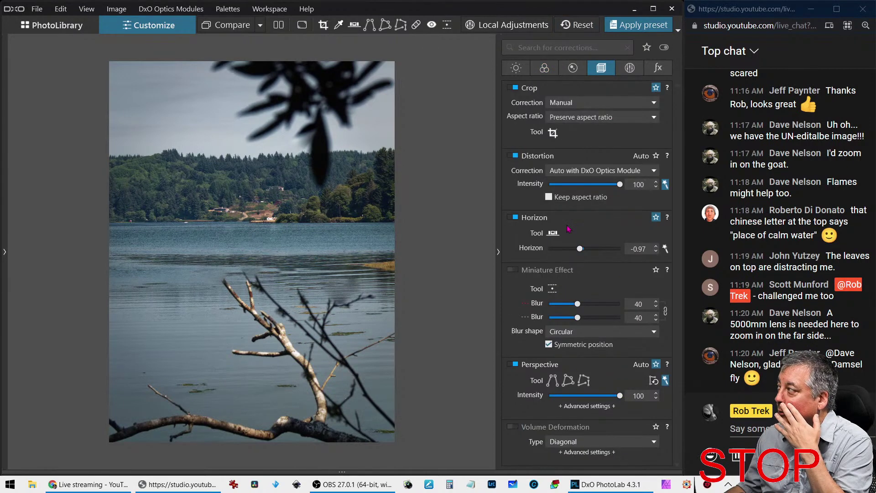
pyautogui.click(553, 133)
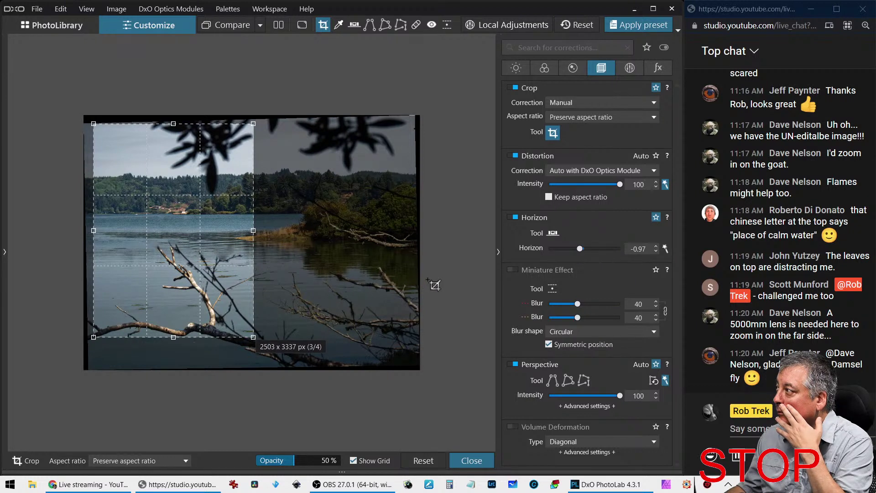
pyautogui.scroll(3, 379, 208)
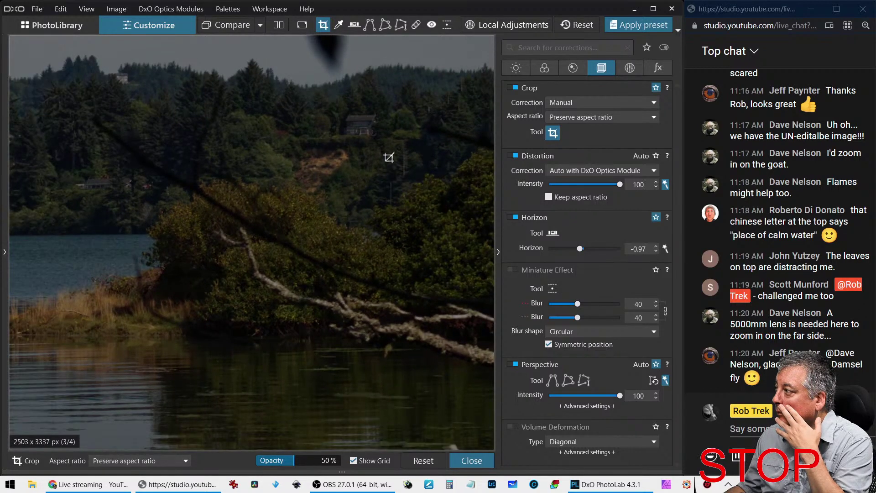
pyautogui.scroll(-2, 314, 206)
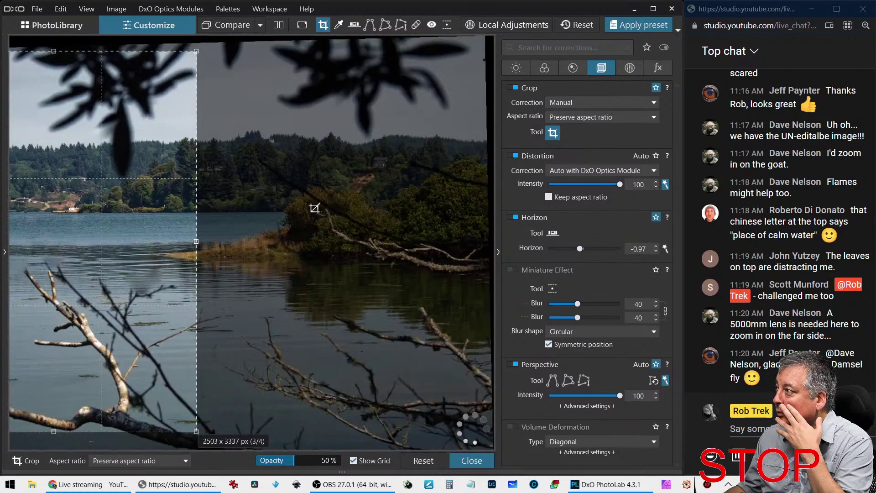
pyautogui.scroll(2, 29, 195)
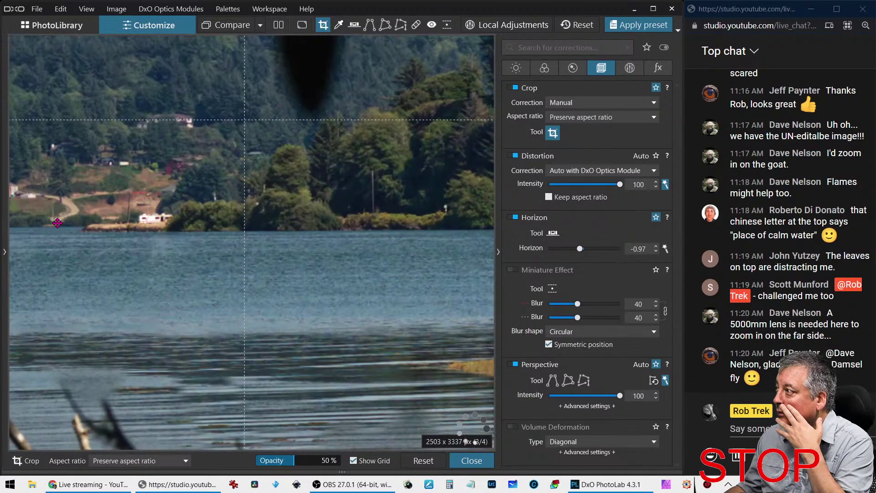
pyautogui.scroll(-2, 57, 223)
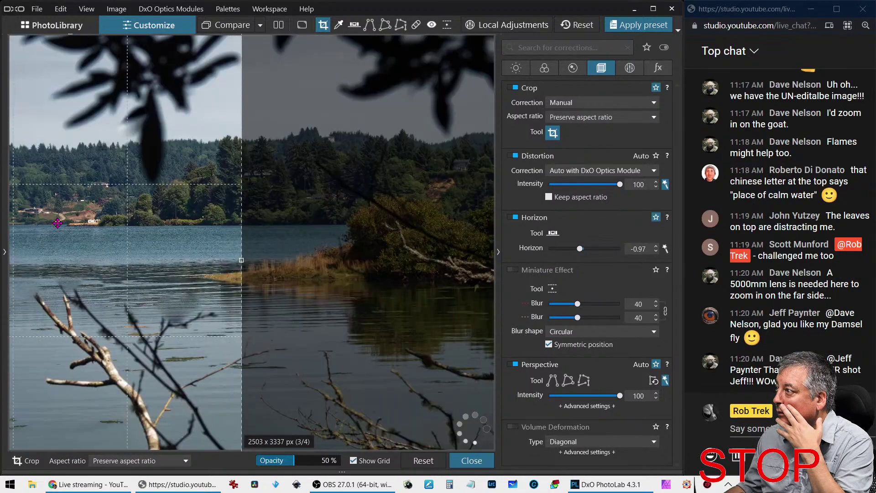
pyautogui.scroll(-1, 331, 232)
pyautogui.scroll(2, 391, 188)
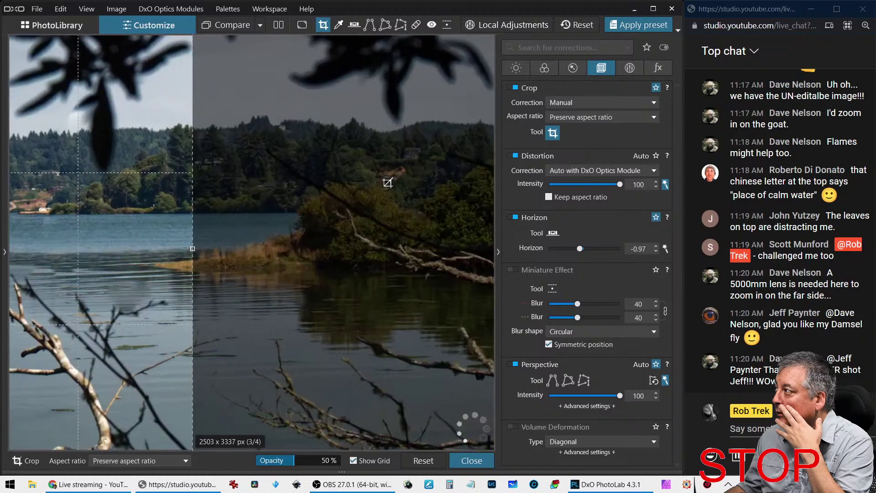
pyautogui.scroll(2, 426, 161)
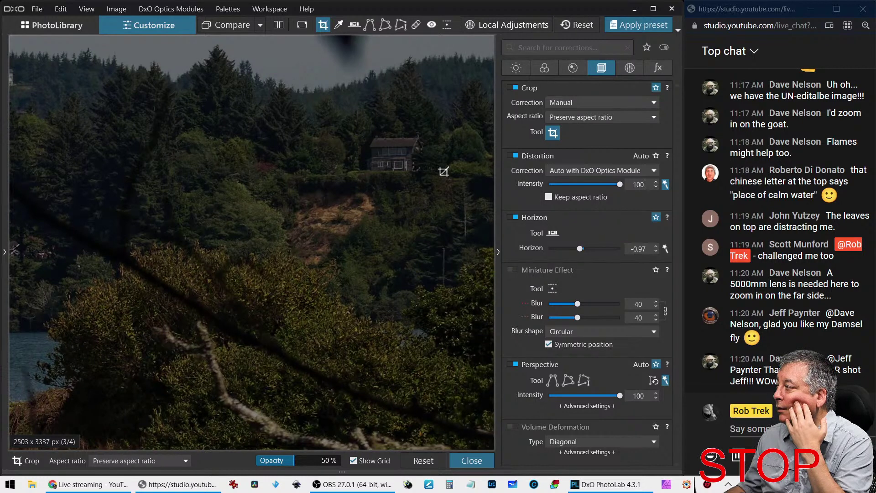
pyautogui.moveTo(208, 56); pyautogui.dragTo(423, 256)
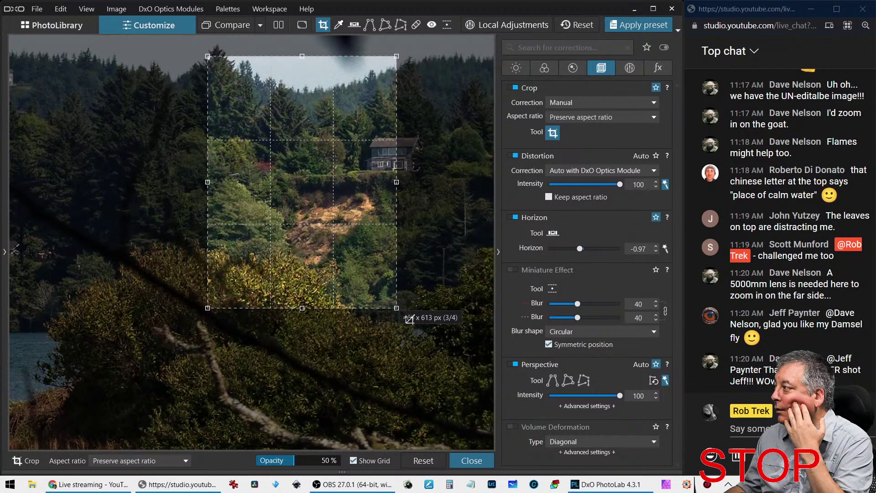
# Change the hillside crop to 4/3 landscape, center it around the house, tighten it to 595 x 446 px, and apply it
pyautogui.moveTo(394, 307); pyautogui.dragTo(460, 245)
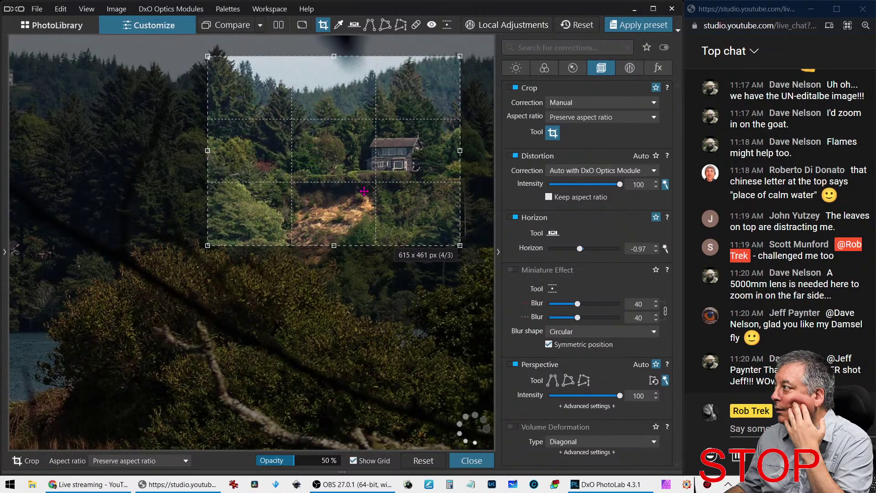
pyautogui.moveTo(364, 191); pyautogui.dragTo(376, 218)
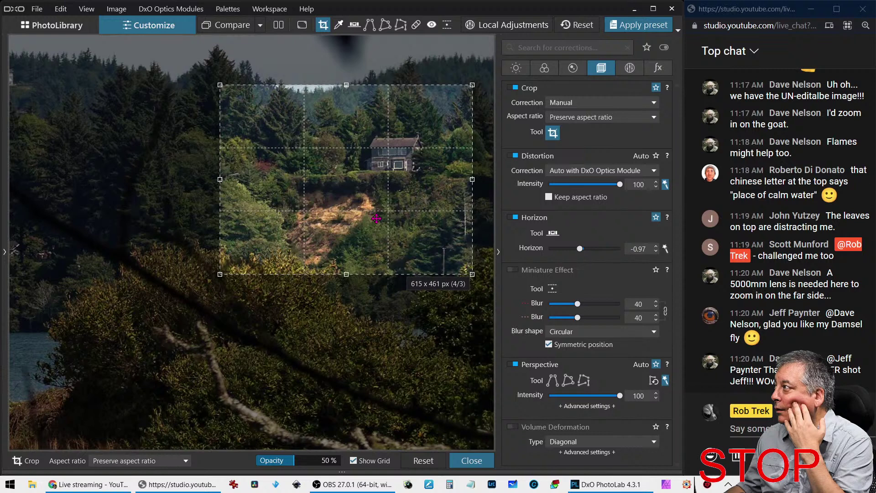
pyautogui.moveTo(219, 84); pyautogui.dragTo(228, 98)
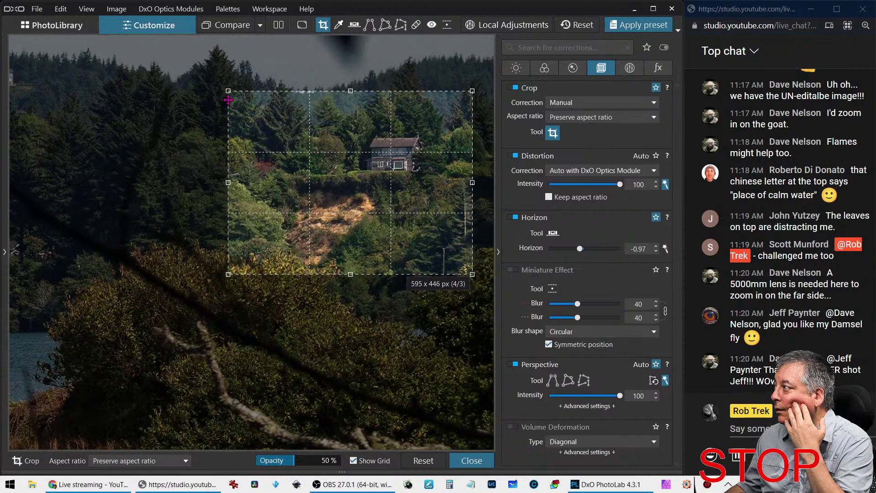
pyautogui.press('Return')
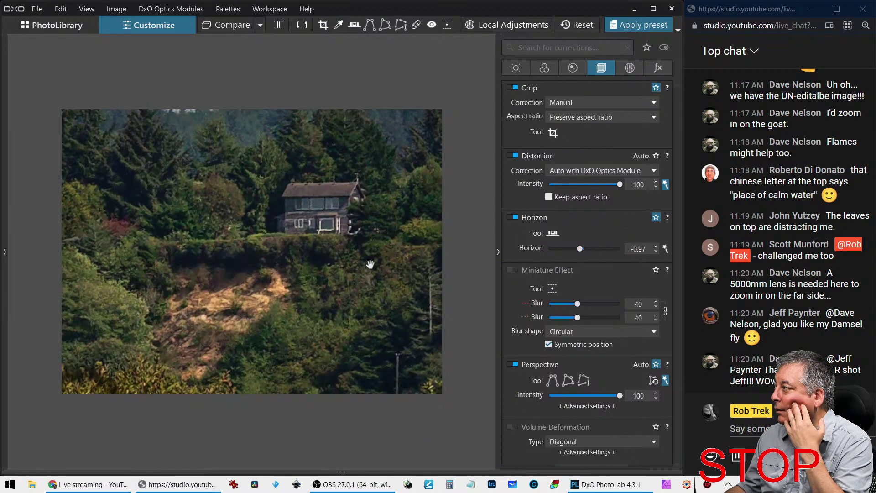
# Set the Lens Sharpness correction's Global to 1.43 and Details to 67
pyautogui.click(580, 69)
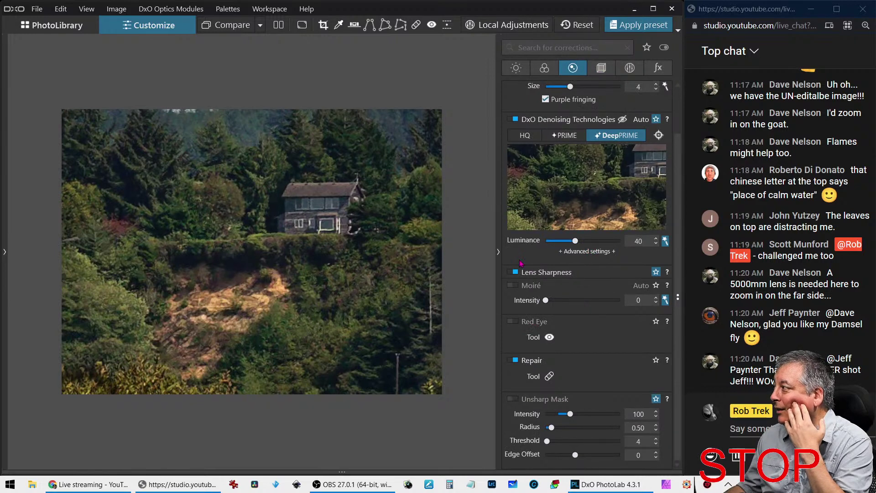
pyautogui.click(568, 276)
pyautogui.click(601, 237)
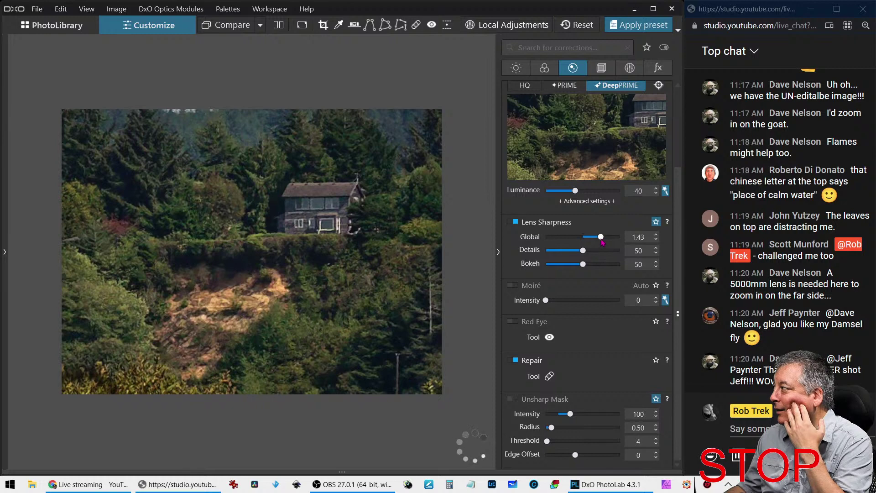
pyautogui.click(596, 250)
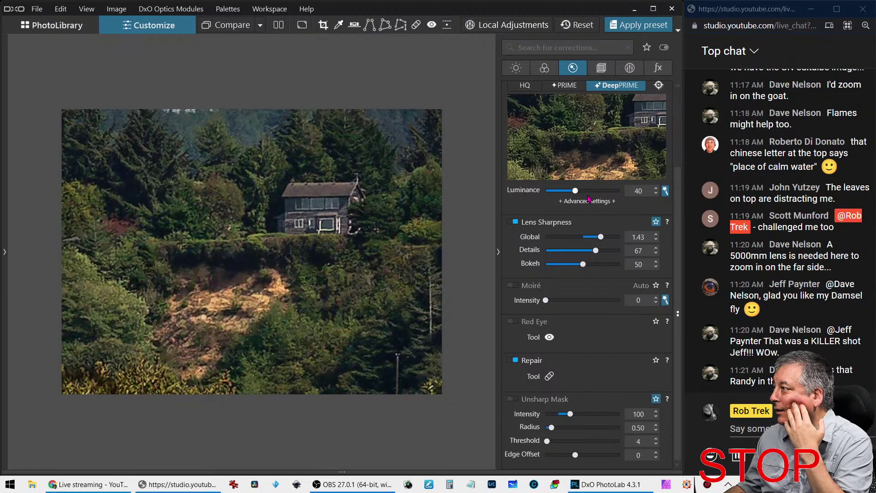
# Enlarge the house crop to 882 x 662 px, shift it upward to take in more sky, and apply it
pyautogui.click(601, 68)
pyautogui.click(552, 132)
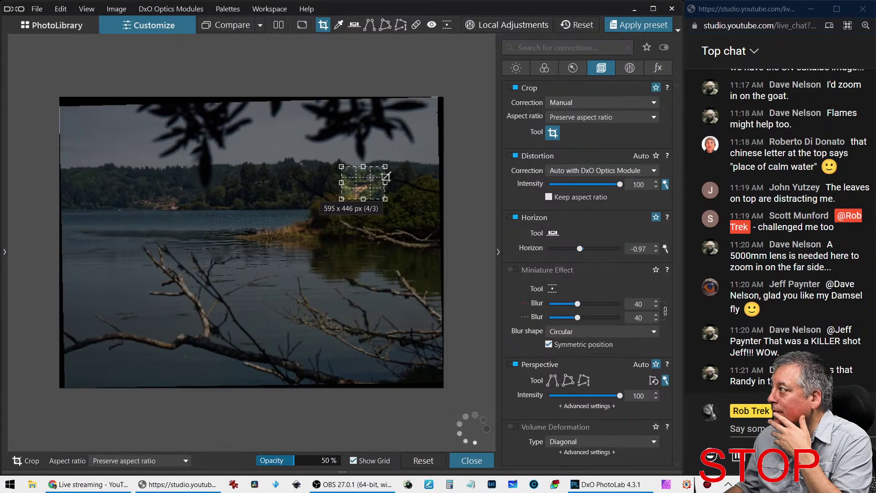
pyautogui.moveTo(342, 165); pyautogui.dragTo(357, 187)
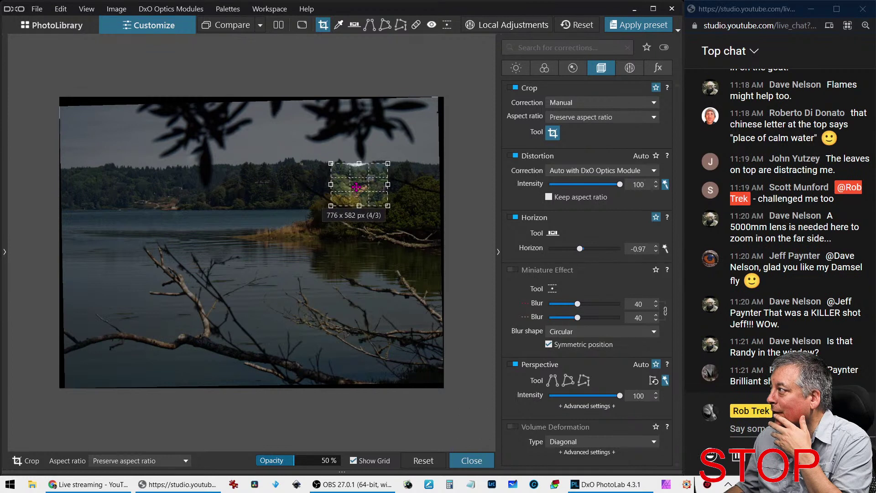
pyautogui.moveTo(332, 163); pyautogui.dragTo(324, 158)
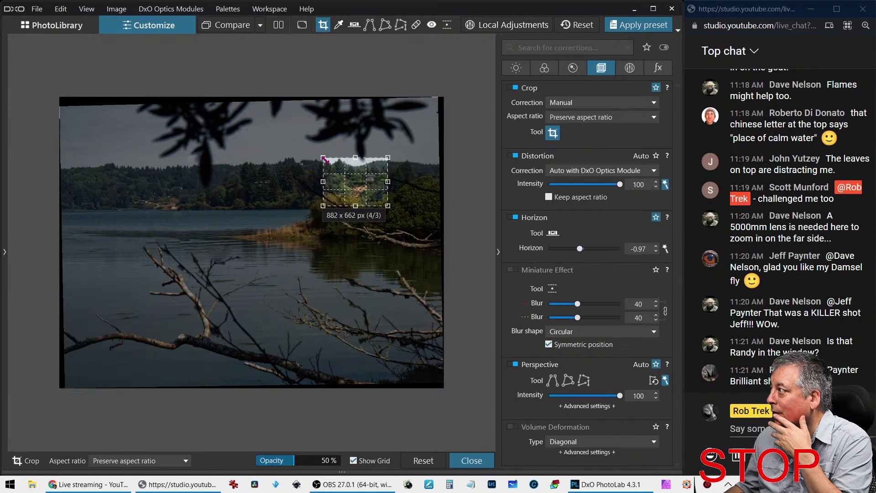
pyautogui.moveTo(359, 198); pyautogui.dragTo(361, 186)
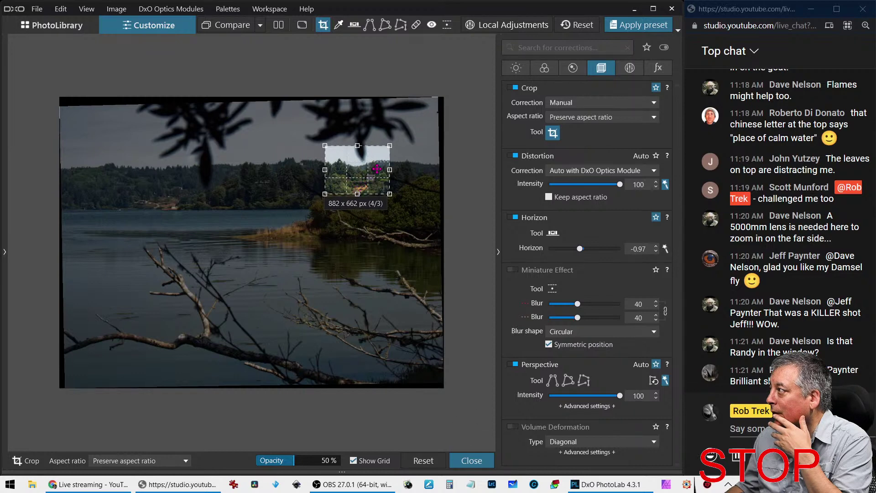
pyautogui.press('Return')
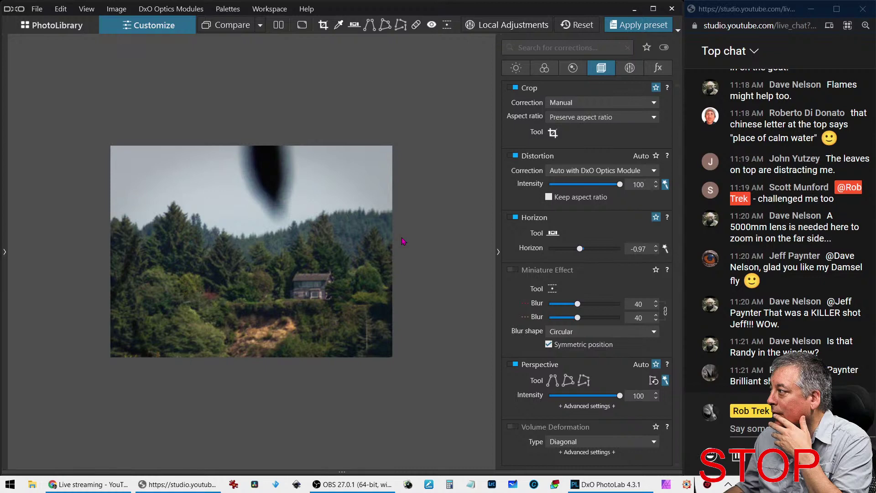
# Tighten the house crop to 691 x 518 px to cut out the hanging leaf and most of the sky, and apply it
pyautogui.click(553, 133)
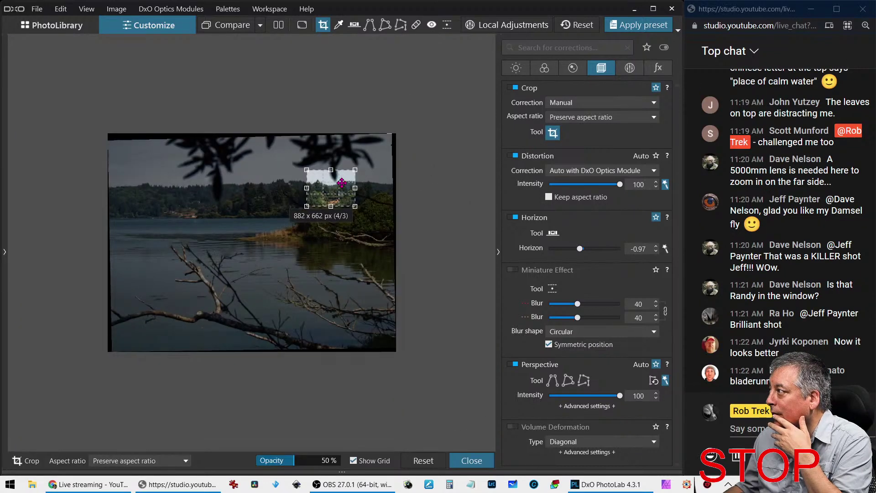
pyautogui.moveTo(309, 170); pyautogui.dragTo(316, 185)
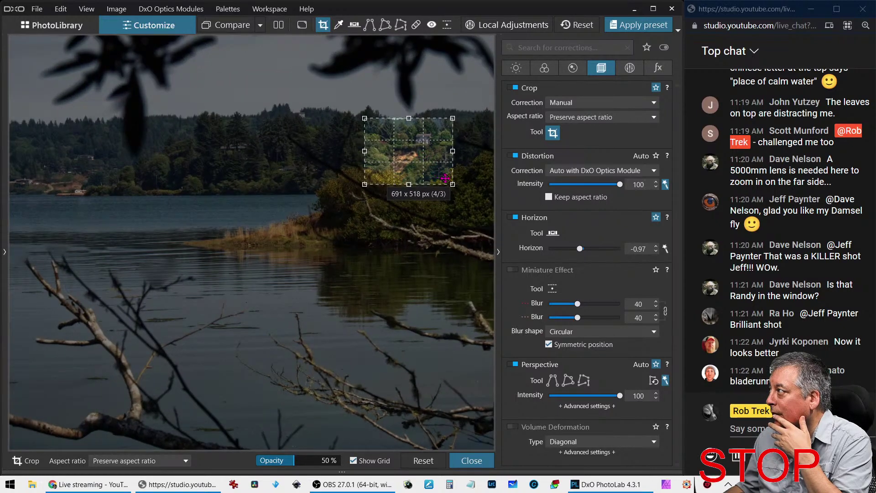
pyautogui.press('Return')
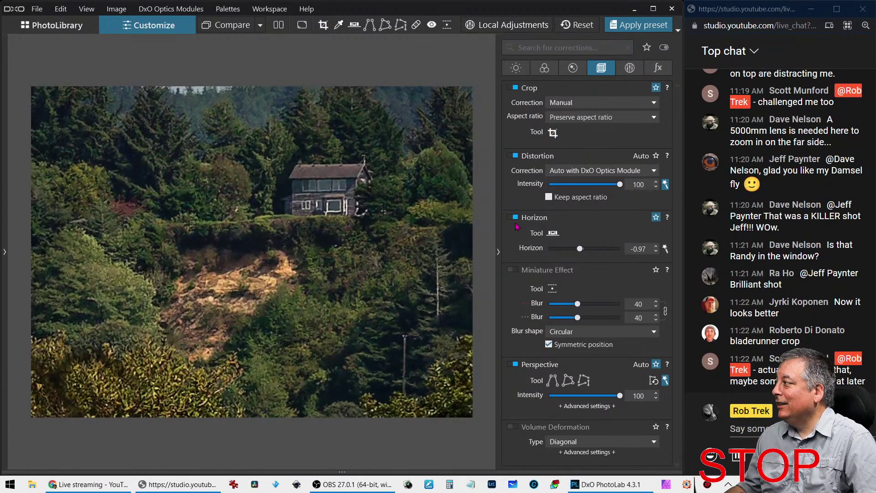
# Export the cropped house photo to disk as a full-size JPEG at quality 100 in the original image folder, with suffix _DXO
pyautogui.rightClick(99, 135)
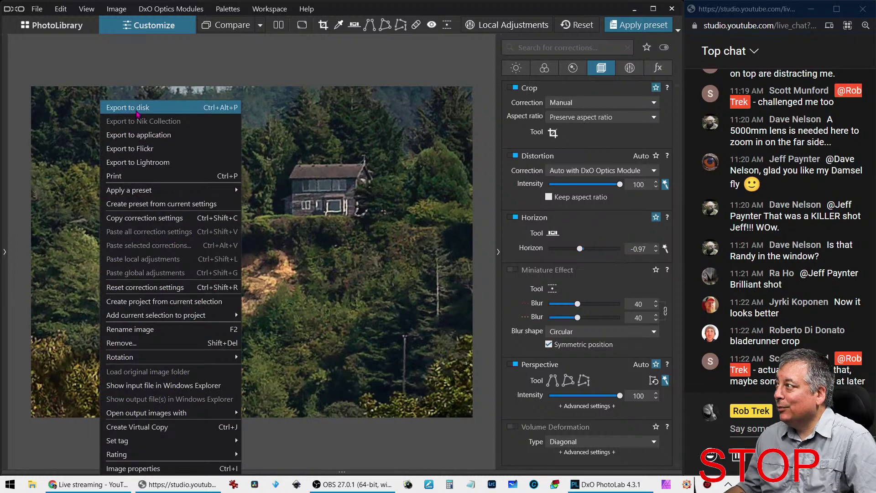
pyautogui.click(137, 113)
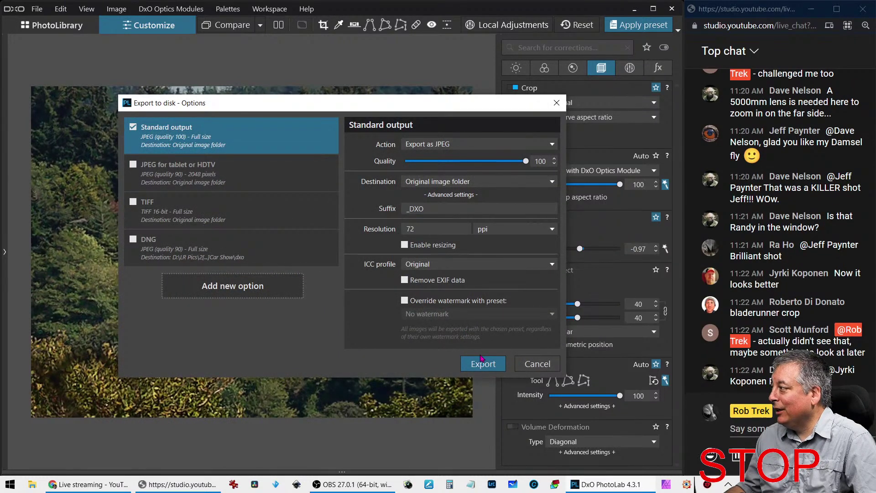
pyautogui.click(483, 369)
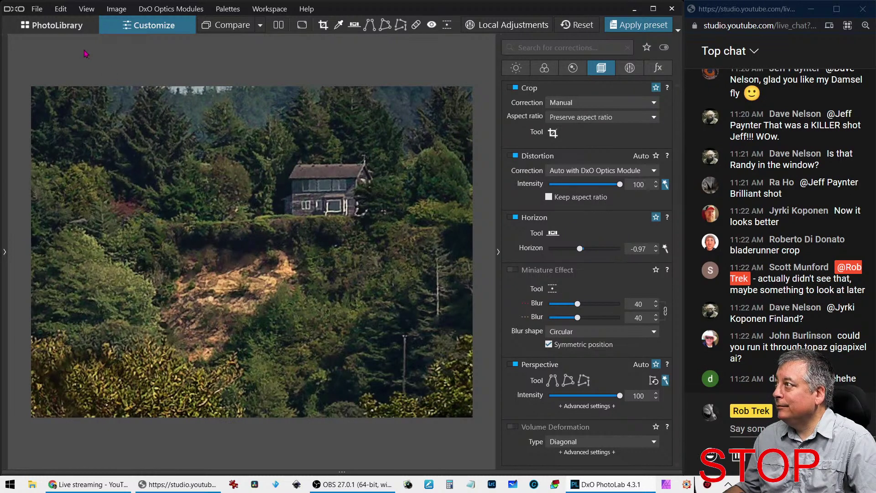
# Turn on the Style - Toning correction, reset its B&W intensity to 100, and turn the toning off again
pyautogui.click(525, 71)
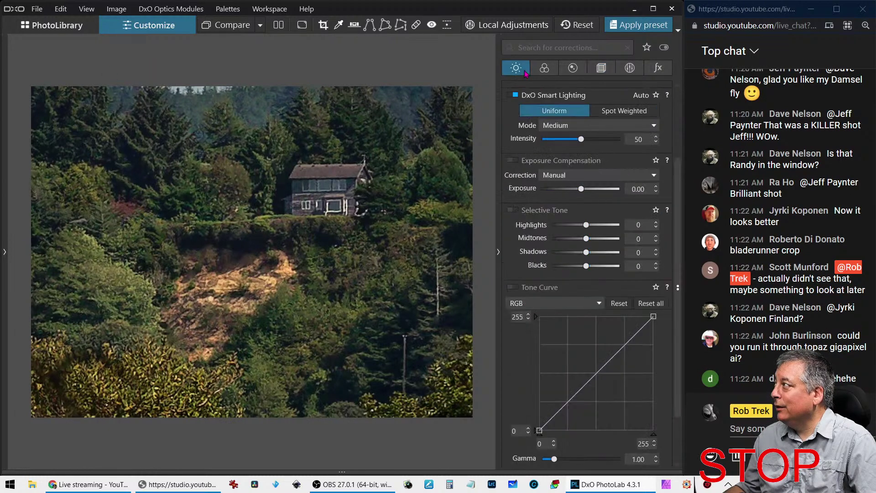
pyautogui.click(544, 67)
pyautogui.scroll(-3, 557, 353)
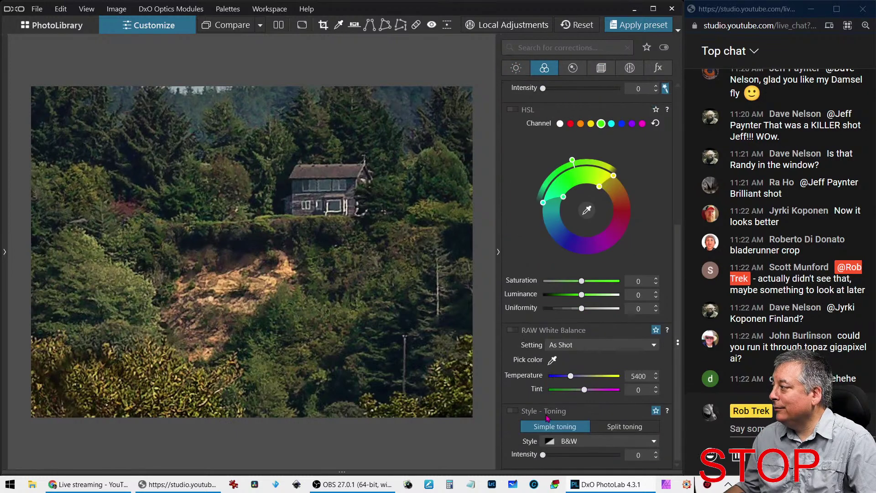
pyautogui.click(519, 410)
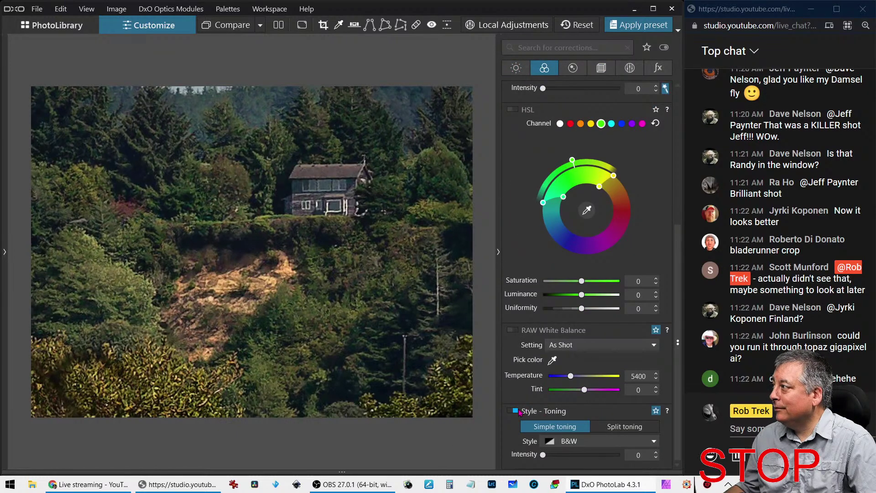
pyautogui.doubleClick(543, 456)
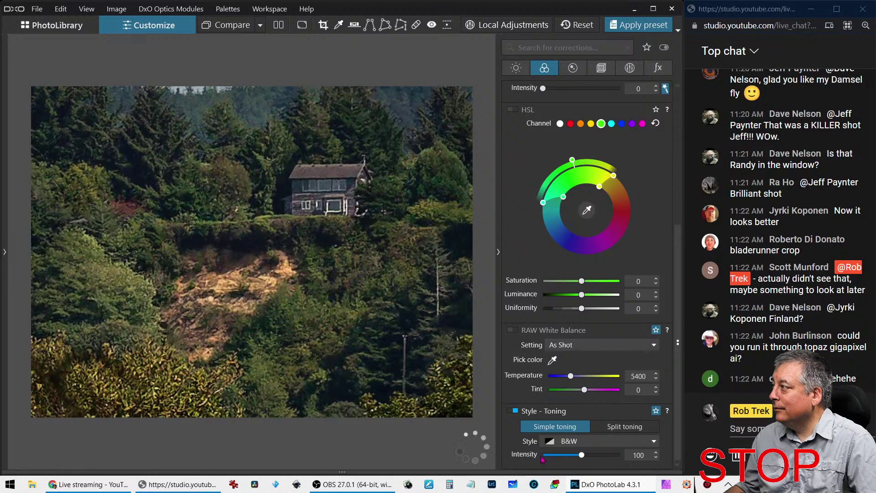
pyautogui.click(516, 411)
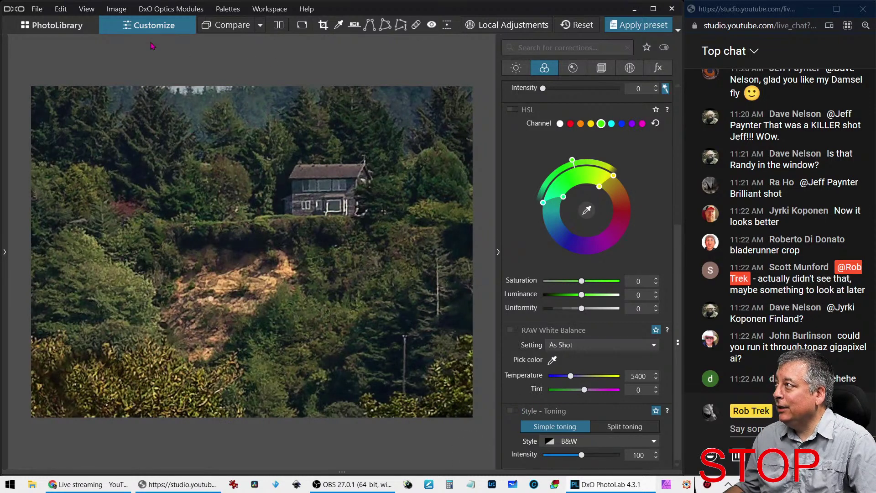
# Return to the photo library and open the exported JPG of the hillside house for editing
pyautogui.click(62, 26)
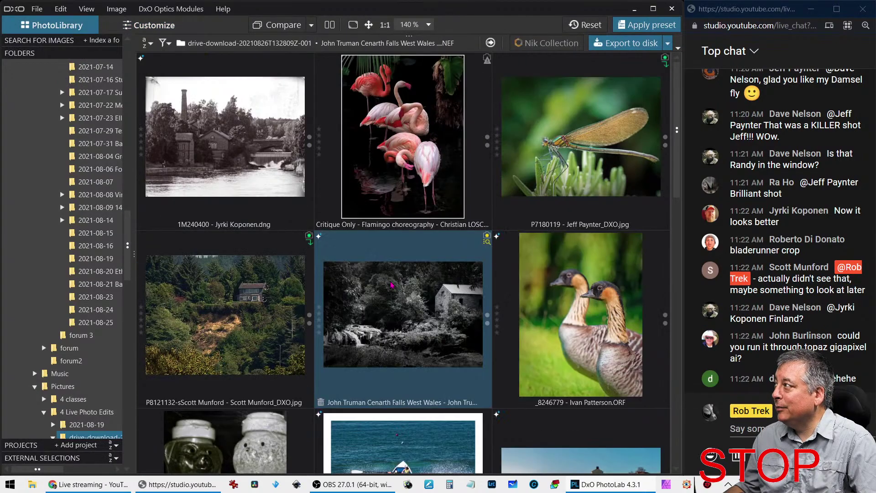
pyautogui.scroll(-10, 457, 287)
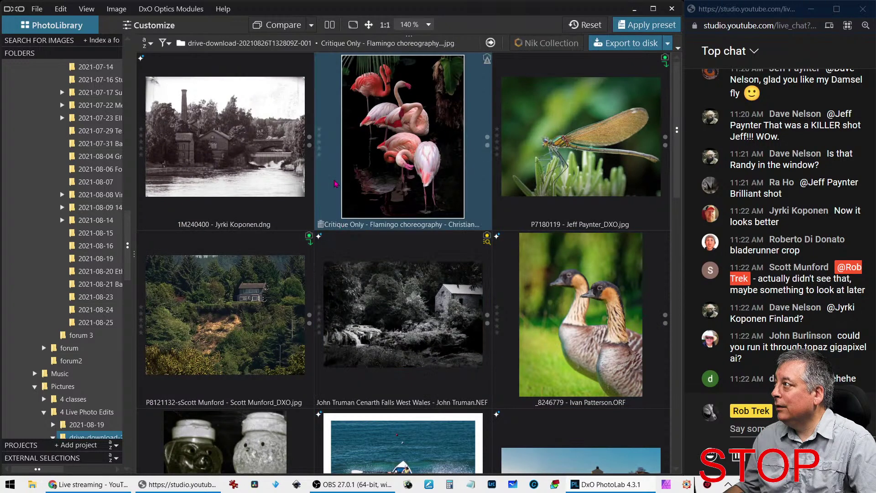
pyautogui.doubleClick(269, 330)
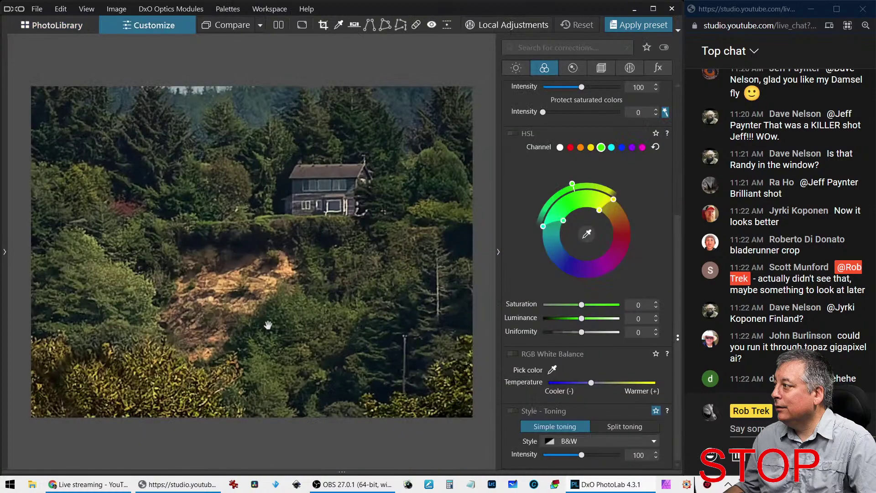
# View the exported house JPEG full screen, and open the original RAW version of the house photo from the photo library
pyautogui.click(302, 25)
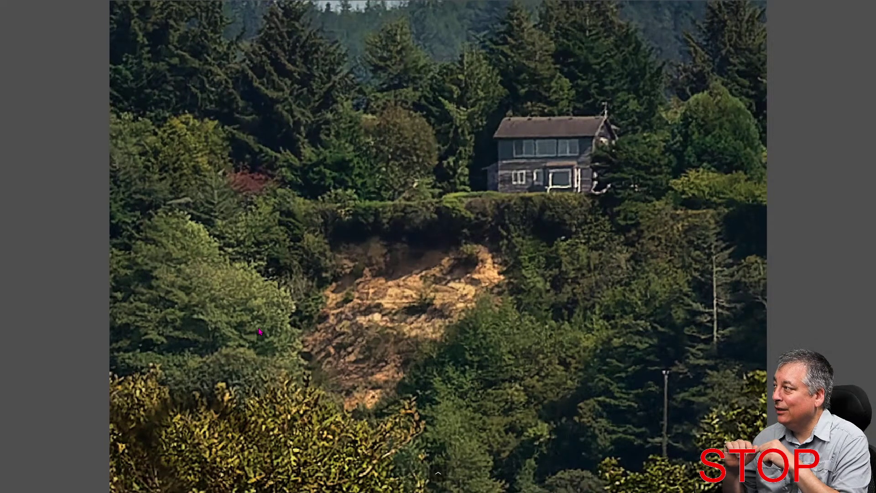
pyautogui.press('Escape')
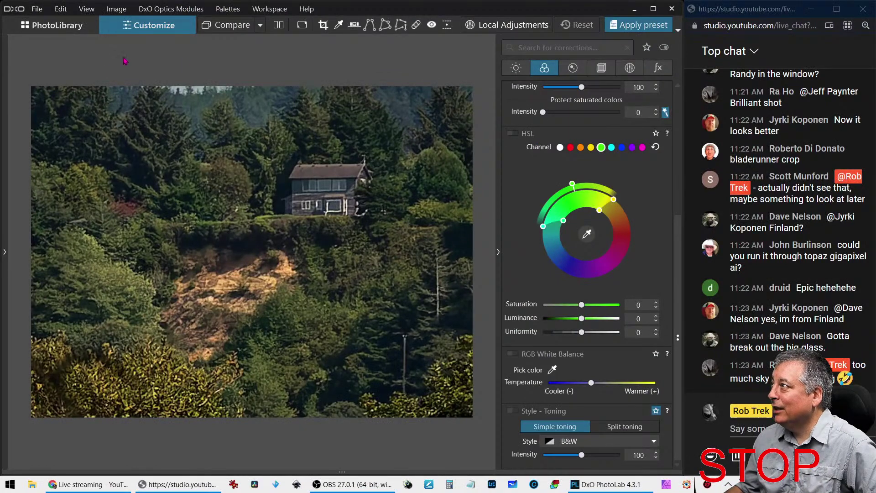
pyautogui.click(57, 32)
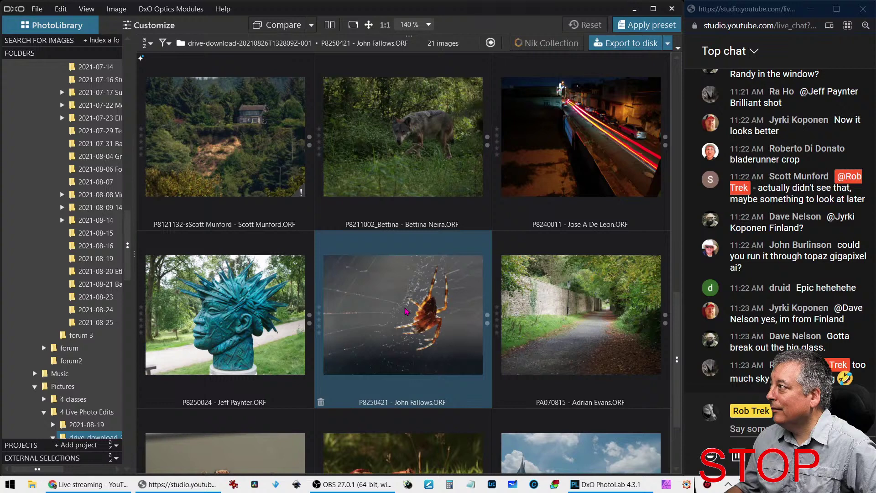
pyautogui.click(255, 137)
pyautogui.doubleClick(256, 137)
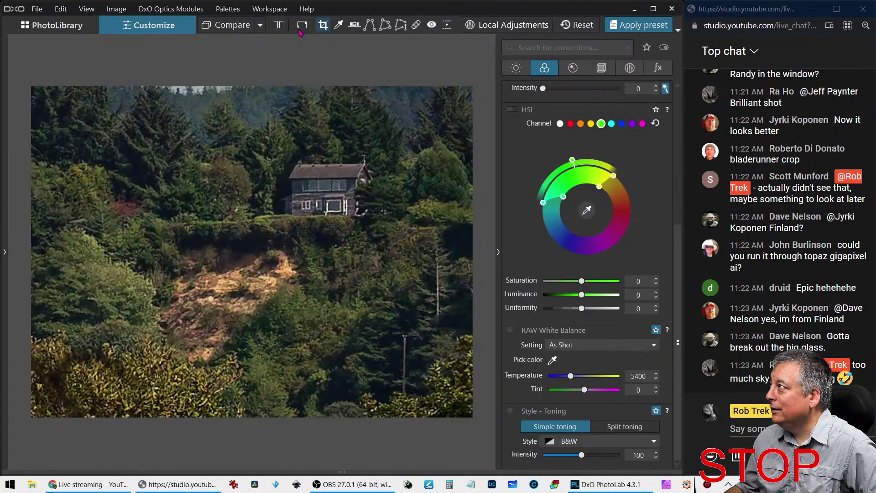
# Compare the cropped house photo side by side with its uncropped original, and return to the single-image view
pyautogui.click(279, 24)
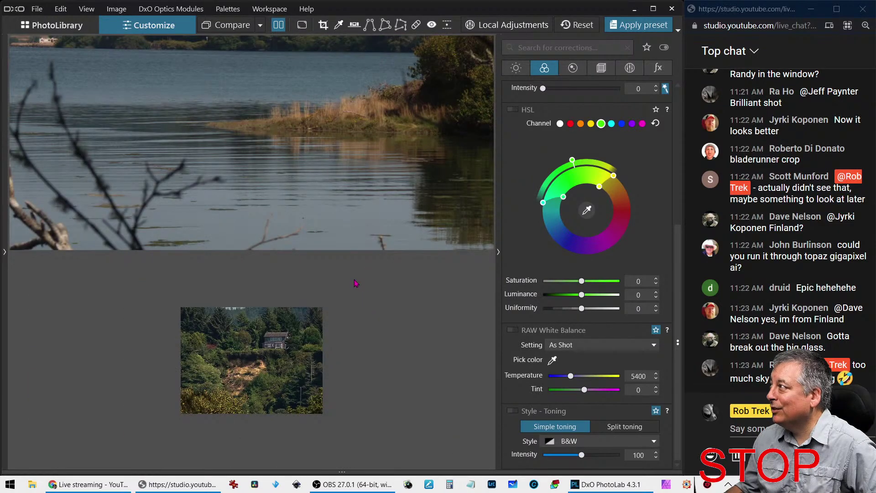
pyautogui.click(225, 26)
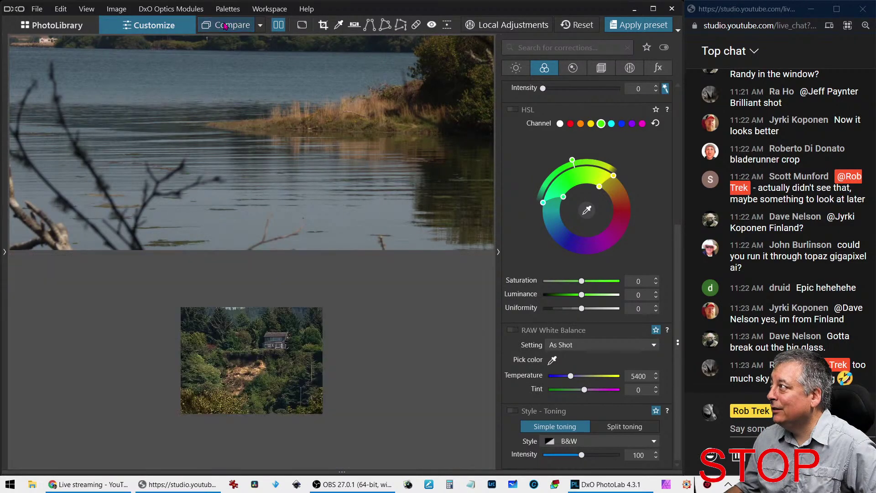
pyautogui.click(230, 28)
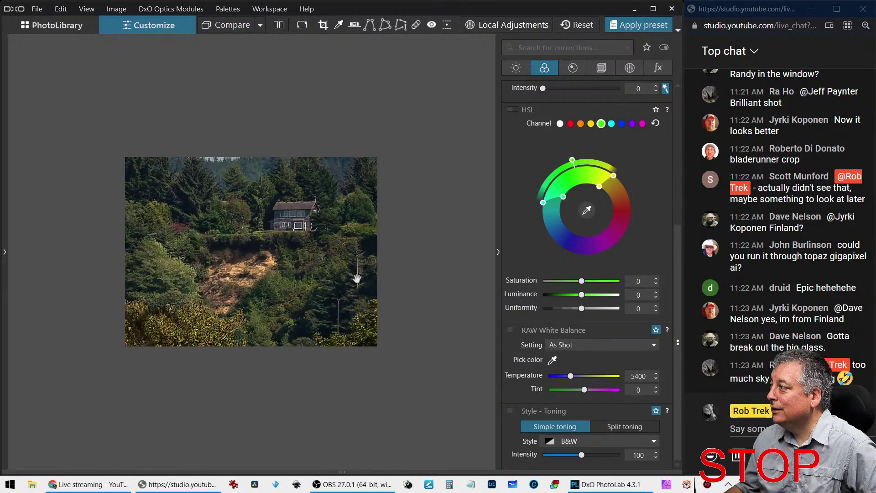
# Return to the photo library and open the RAW photo of the wolf walking through the undergrowth for editing
pyautogui.click(75, 24)
pyautogui.click(436, 371)
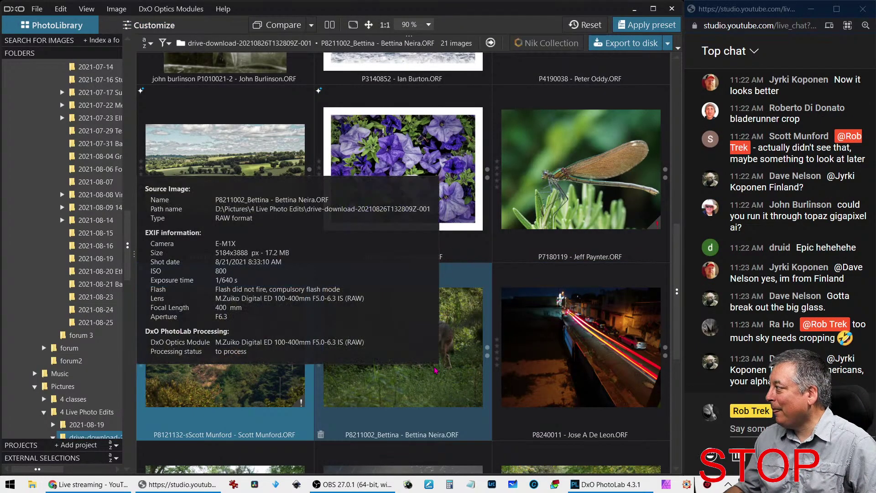
pyautogui.click(445, 373)
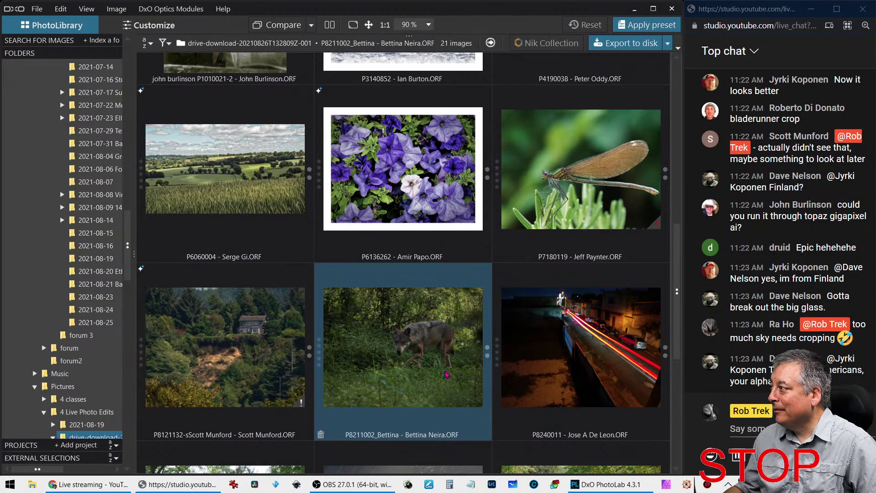
pyautogui.doubleClick(446, 374)
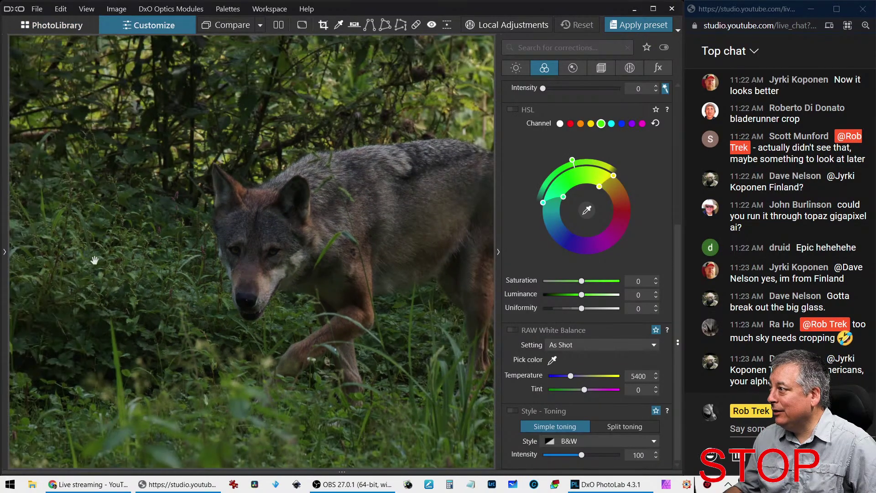
# Examine the wolf photo's shooting metadata, its library entry and the whole uncorrected frame
pyautogui.click(5, 253)
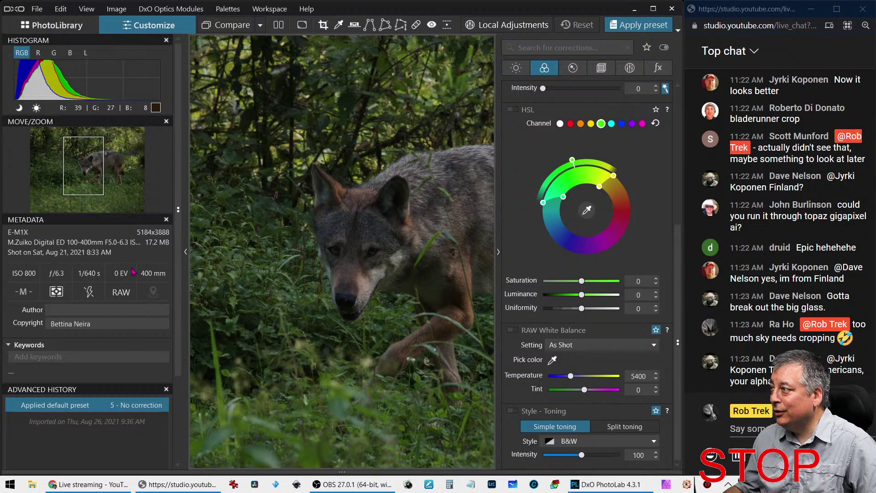
pyautogui.click(37, 28)
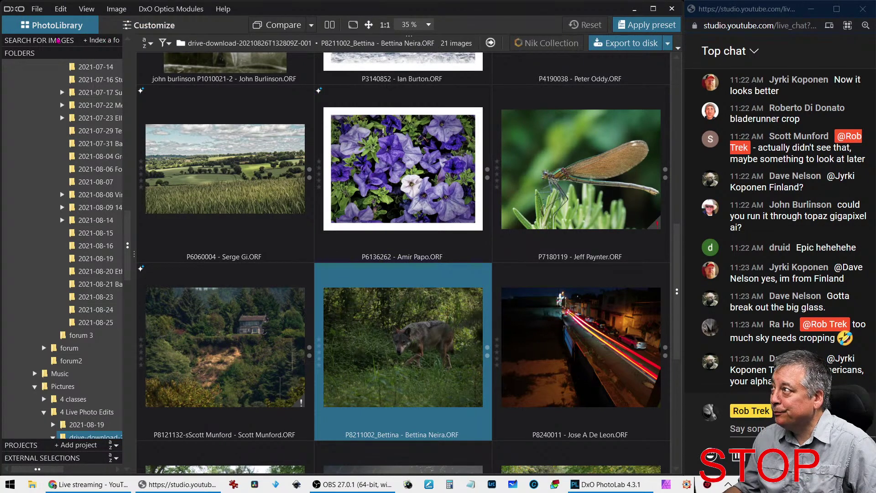
pyautogui.click(148, 25)
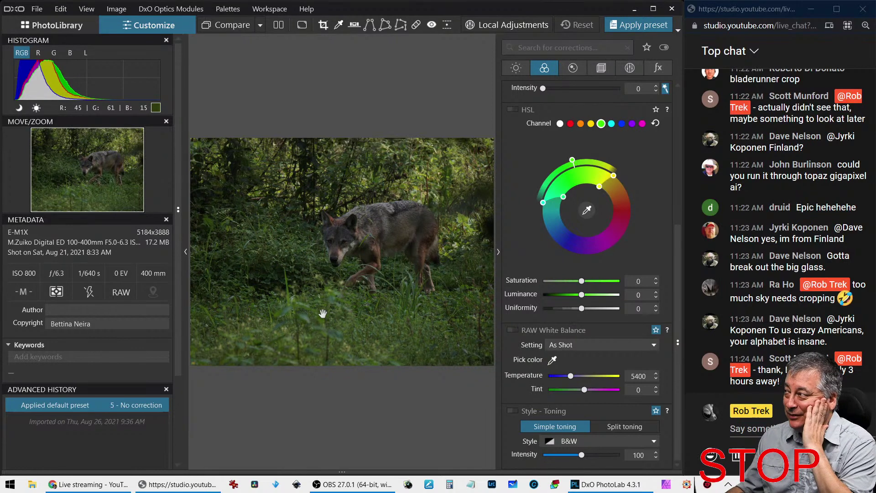
pyautogui.scroll(-1, 323, 313)
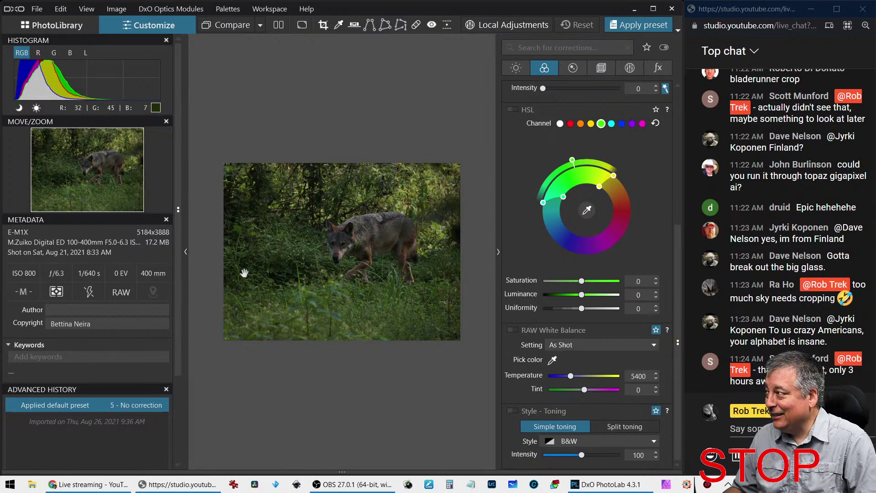
pyautogui.click(185, 252)
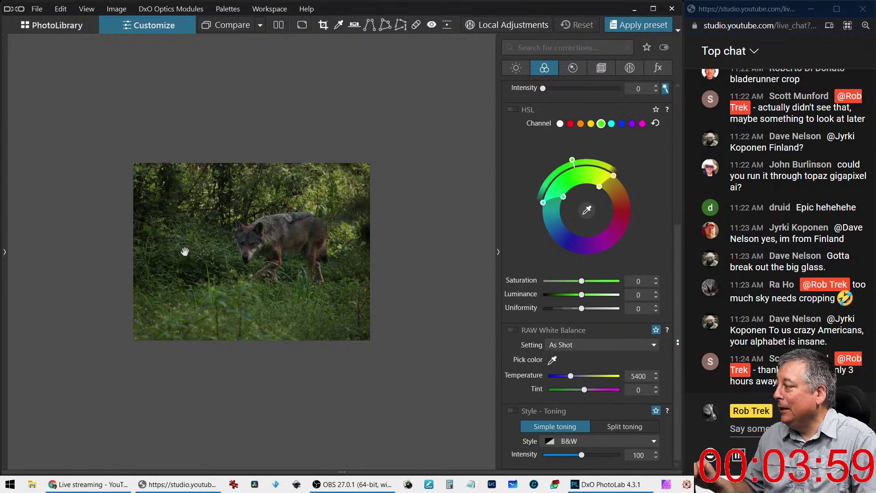
# Apply the Rob Auto preset to the wolf photo
pyautogui.click(640, 24)
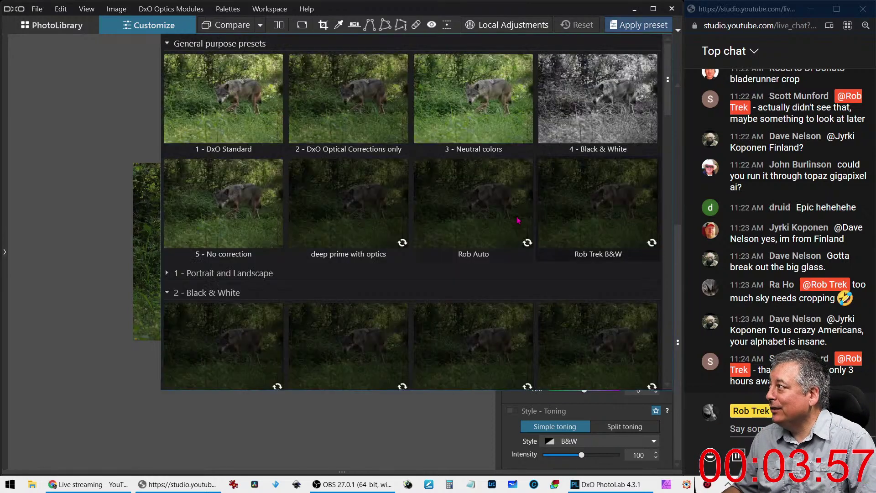
pyautogui.click(464, 246)
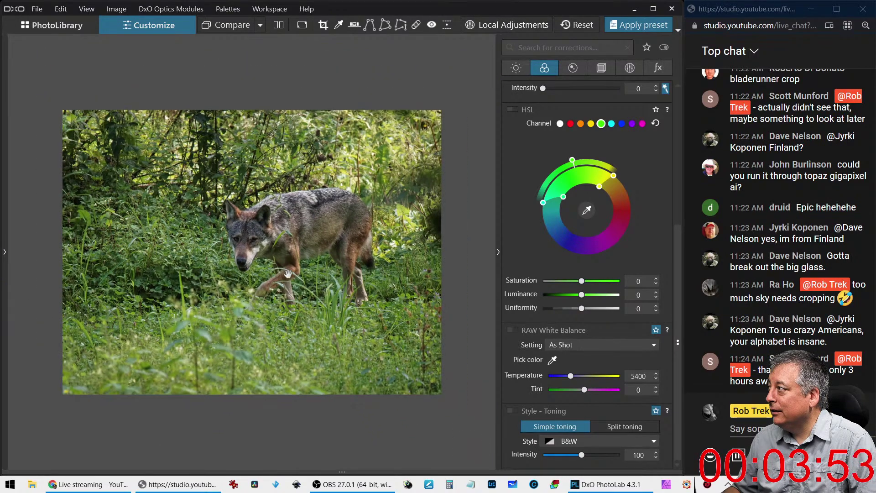
# Crop the photo around the wolf to about 3756 x 2817 px, preserving the aspect ratio, and apply the crop
pyautogui.click(602, 73)
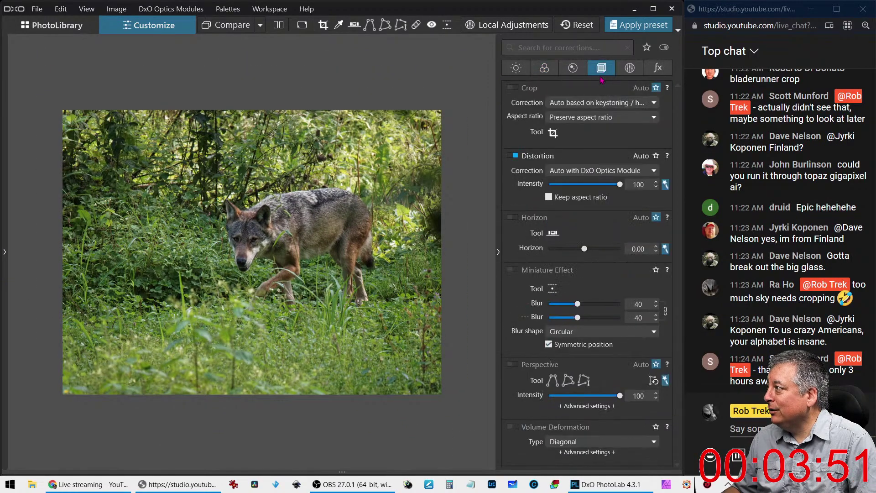
pyautogui.click(553, 133)
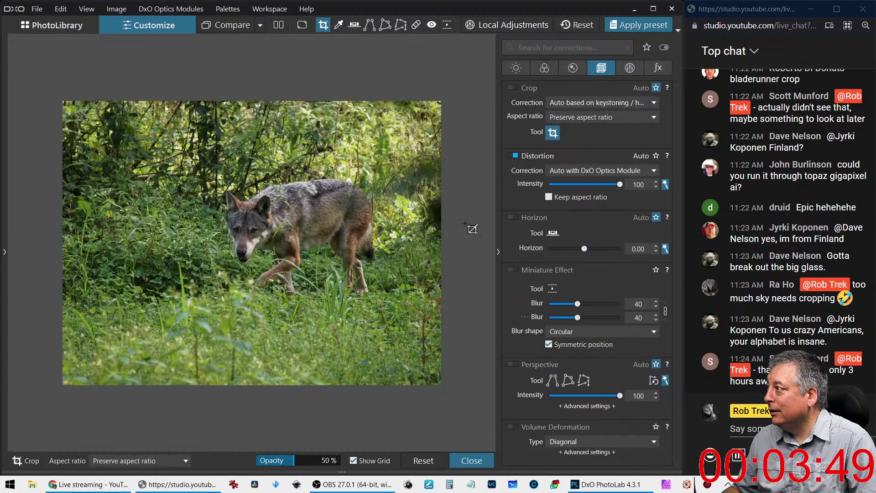
pyautogui.moveTo(139, 137); pyautogui.dragTo(415, 342)
pyautogui.moveTo(358, 309); pyautogui.dragTo(381, 332)
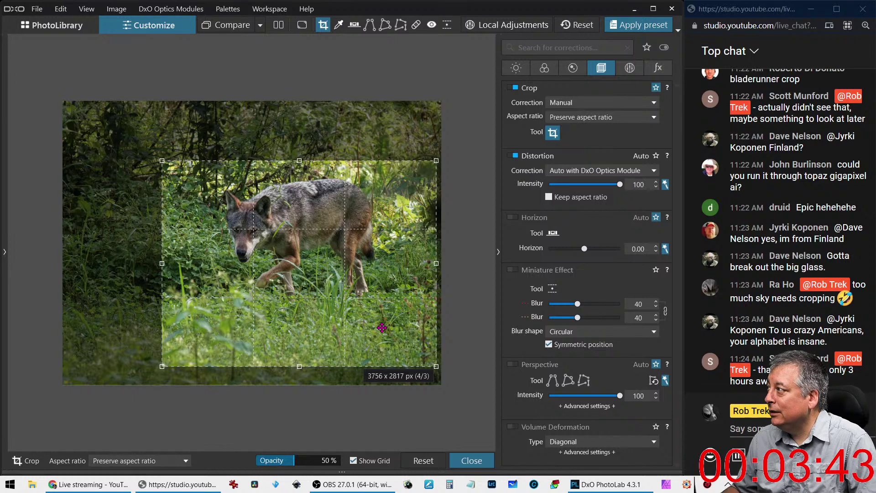
pyautogui.press('Return')
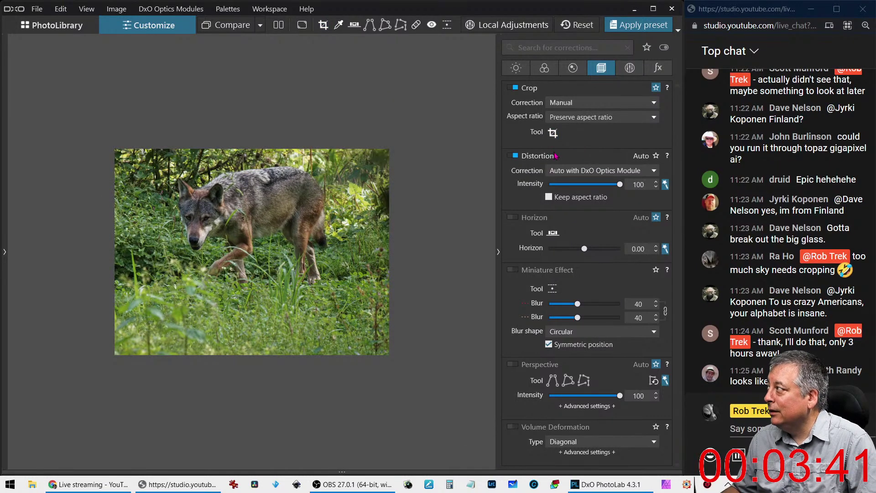
# Shift the crop frame toward the image's left side to leave more space in front of the wolf, and apply it
pyautogui.click(558, 136)
pyautogui.moveTo(384, 245); pyautogui.dragTo(345, 242)
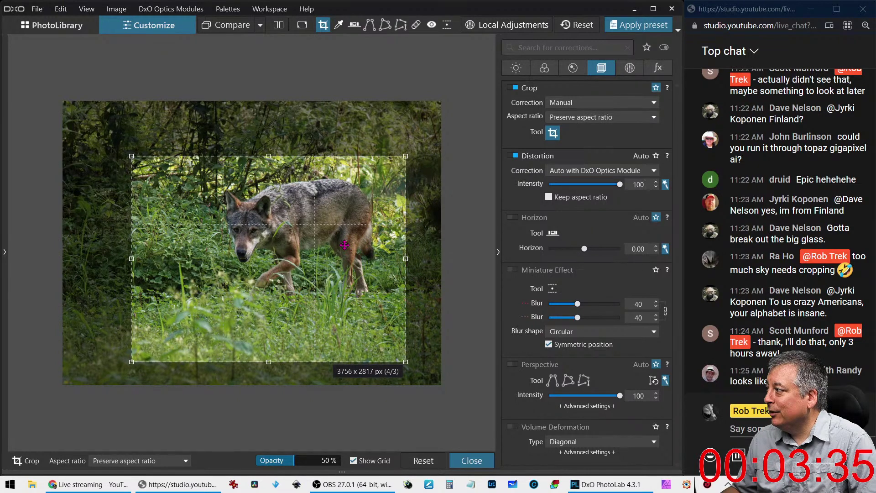
pyautogui.press('Return')
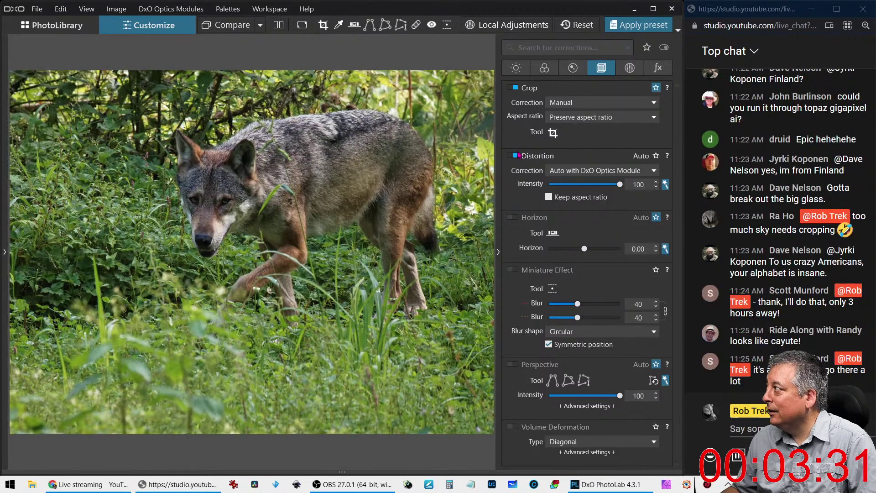
# Raise the wolf photo's color vibrancy to 65 in Color Accentuation
pyautogui.click(544, 68)
pyautogui.scroll(5, 610, 271)
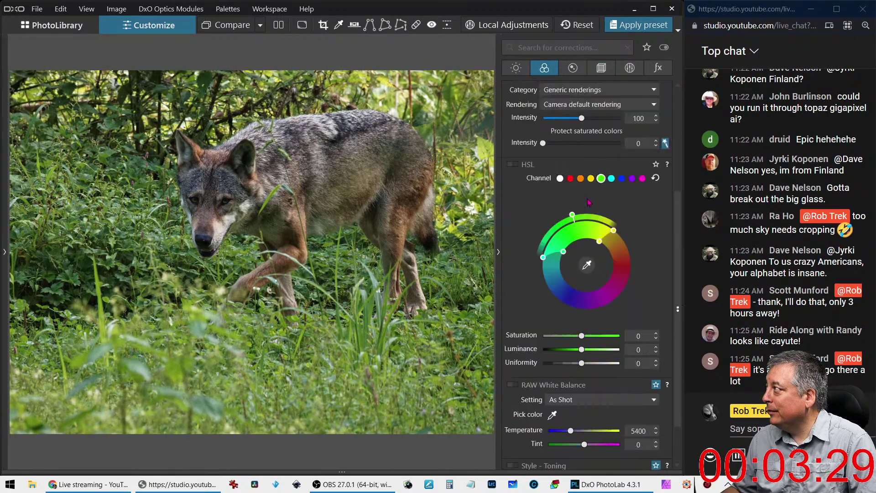
pyautogui.moveTo(582, 204); pyautogui.dragTo(608, 206)
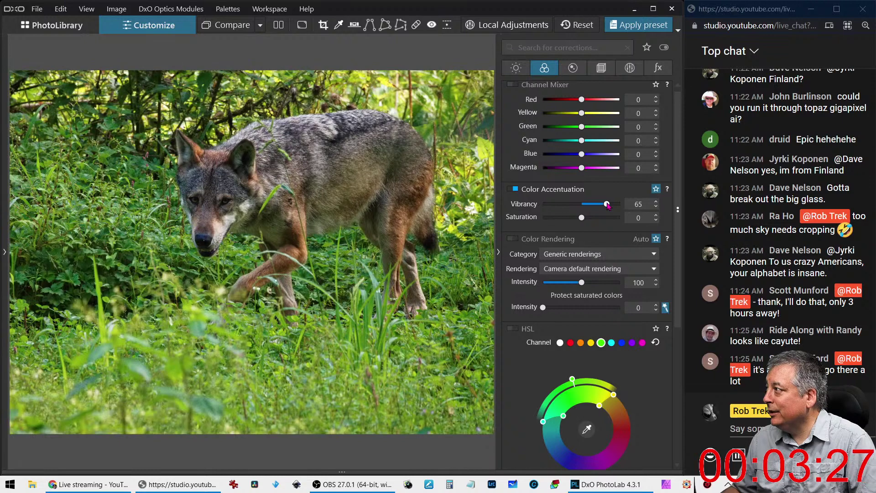
# Tone down the foliage by setting the HSL green channel to saturation -38 and luminance -7
pyautogui.scroll(-4, 584, 382)
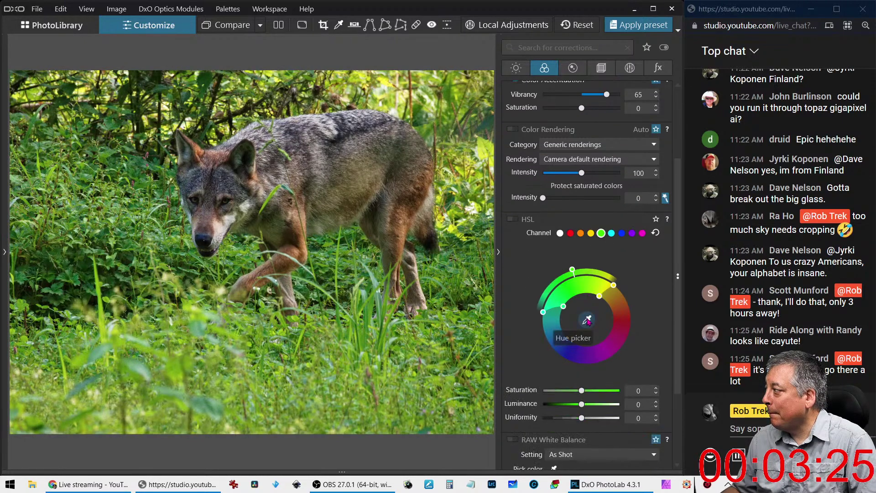
pyautogui.moveTo(582, 390); pyautogui.dragTo(568, 392)
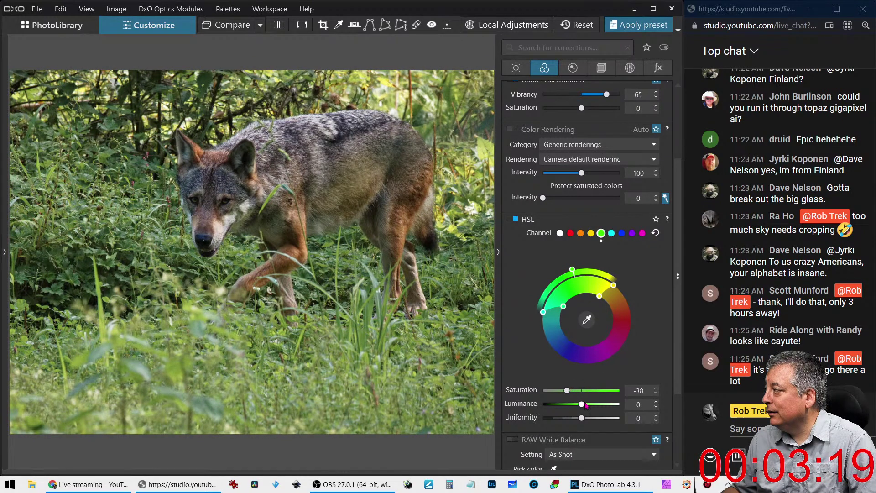
pyautogui.moveTo(586, 406); pyautogui.dragTo(579, 405)
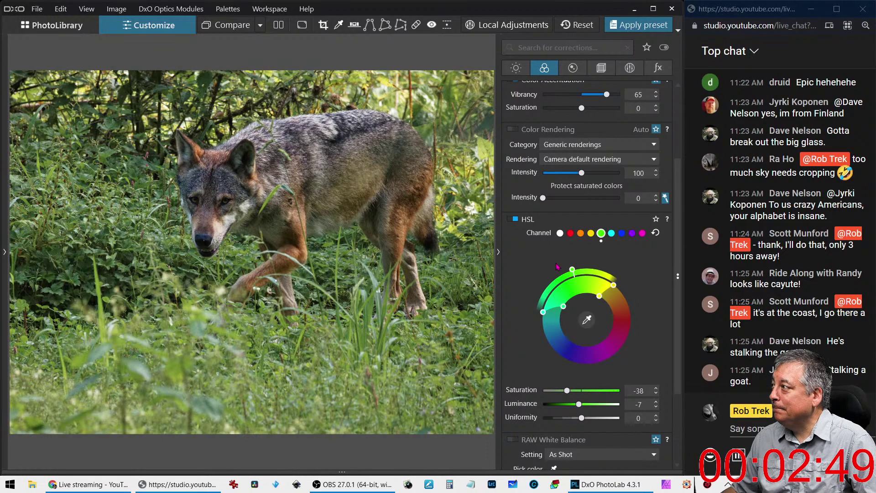
# Rotate the horizon to -0.97 and darken the photo's edges with a creative vignetting intensity of -20
pyautogui.click(602, 68)
pyautogui.moveTo(585, 251); pyautogui.dragTo(581, 252)
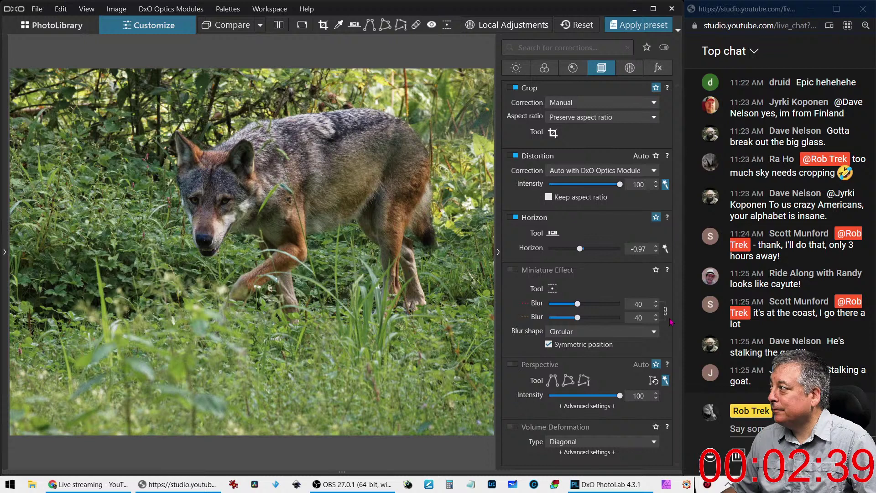
pyautogui.click(666, 72)
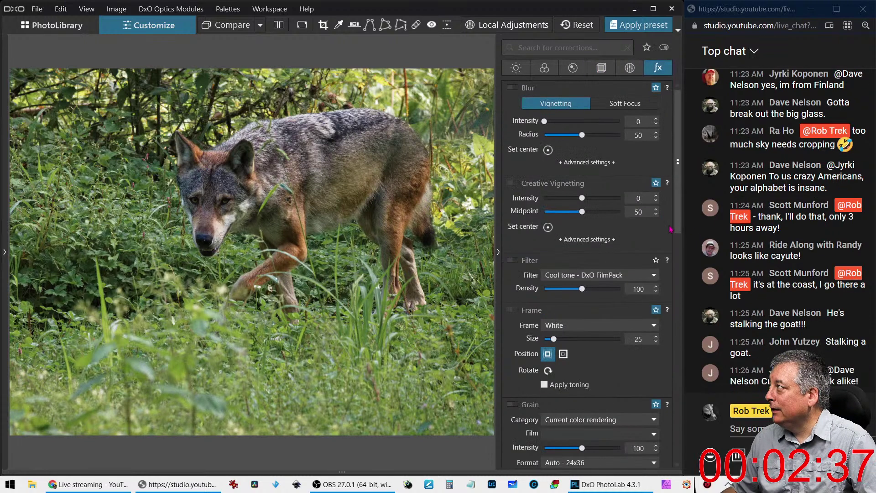
pyautogui.click(584, 200)
pyautogui.moveTo(583, 200); pyautogui.dragTo(577, 202)
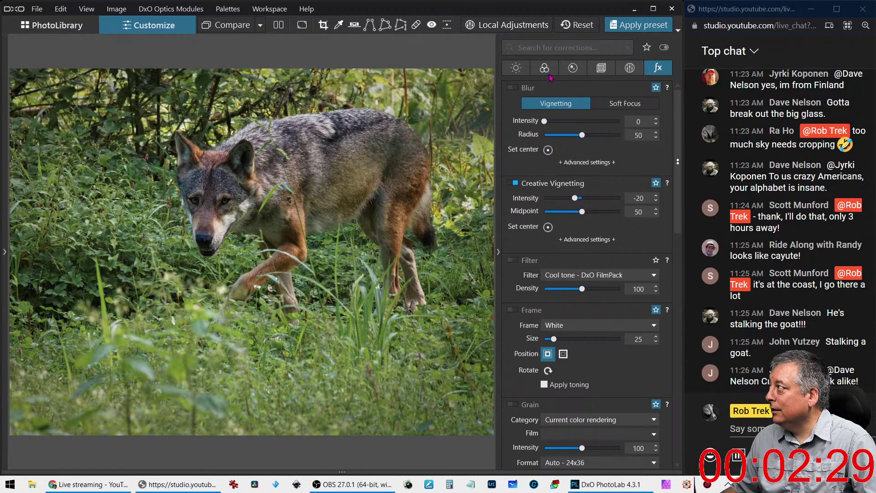
# Set the wolf photo's fine contrast to 27
pyautogui.click(545, 68)
pyautogui.click(516, 67)
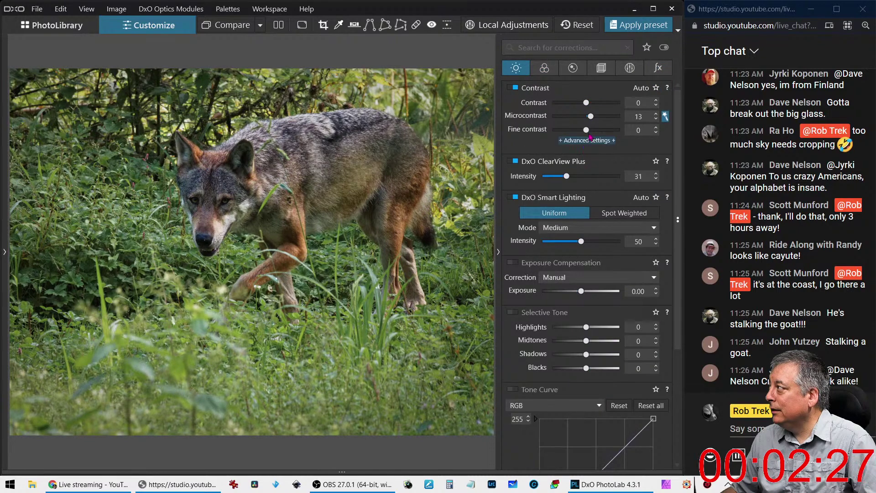
pyautogui.moveTo(588, 135); pyautogui.dragTo(597, 137)
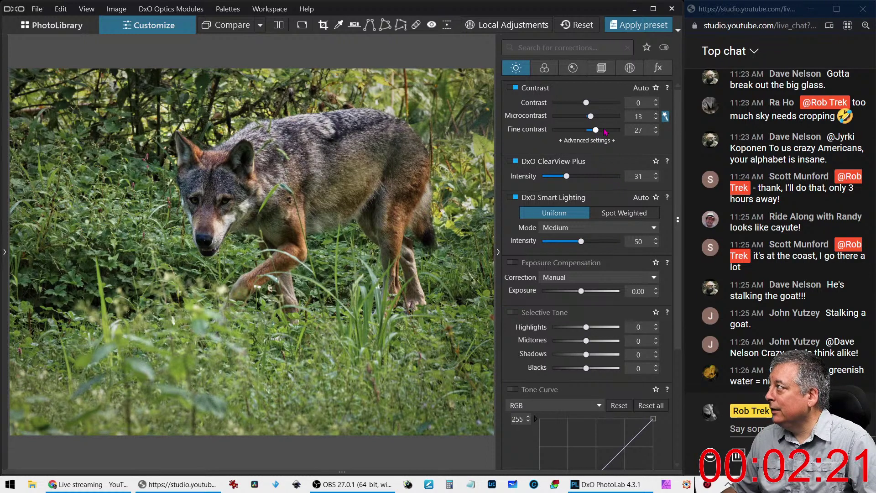
# Set the wolf photo's RAW white balance to Shade after trying the Cloudy setting
pyautogui.click(544, 68)
pyautogui.scroll(-5, 579, 223)
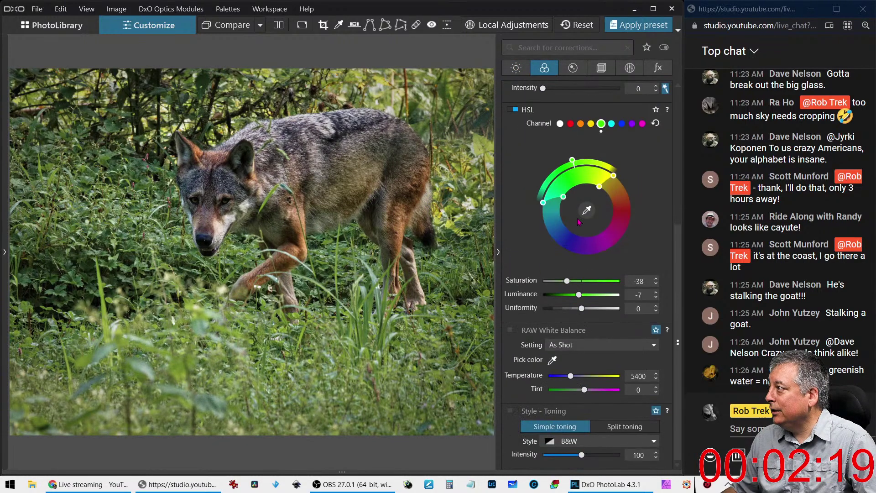
pyautogui.click(586, 347)
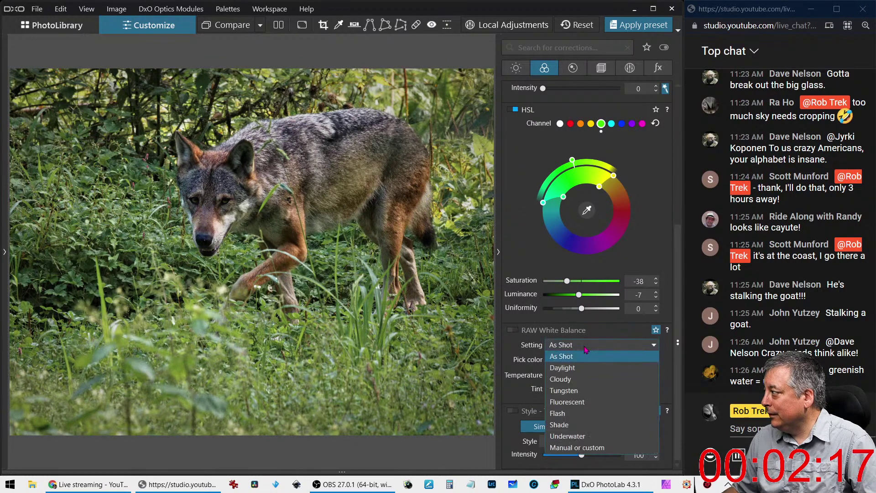
pyautogui.click(585, 380)
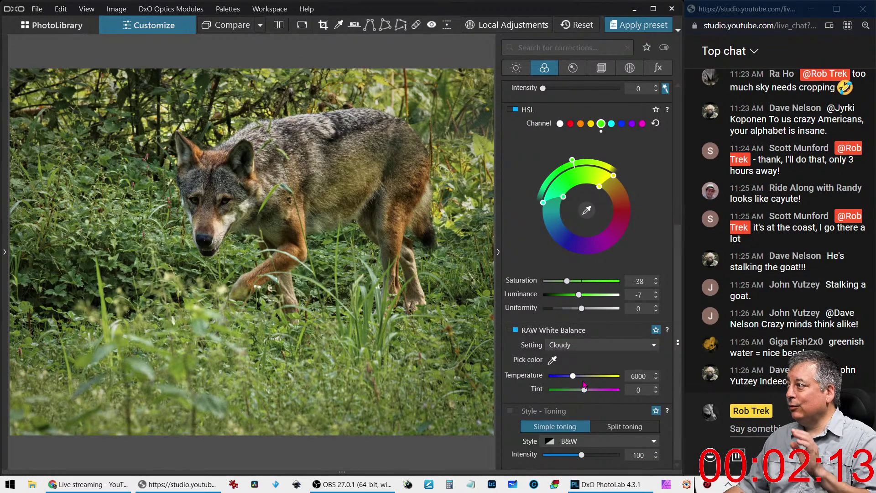
pyautogui.click(593, 349)
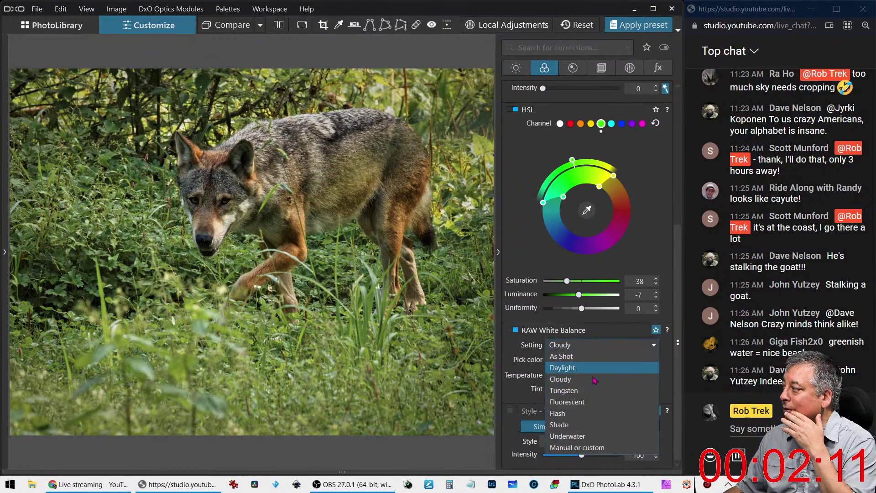
pyautogui.click(594, 427)
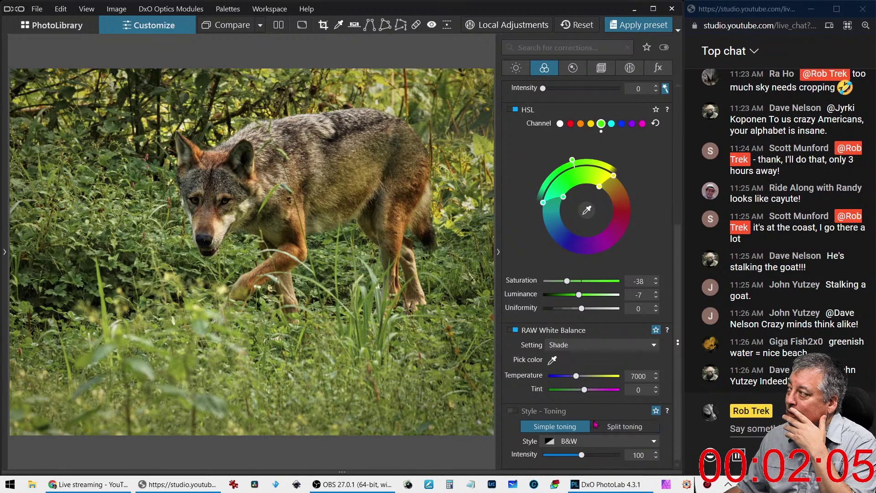
# Brush a local adjustment over the wolf's back and flank, raising its ClearView Plus and highlights and lowering its blacks
pyautogui.click(630, 68)
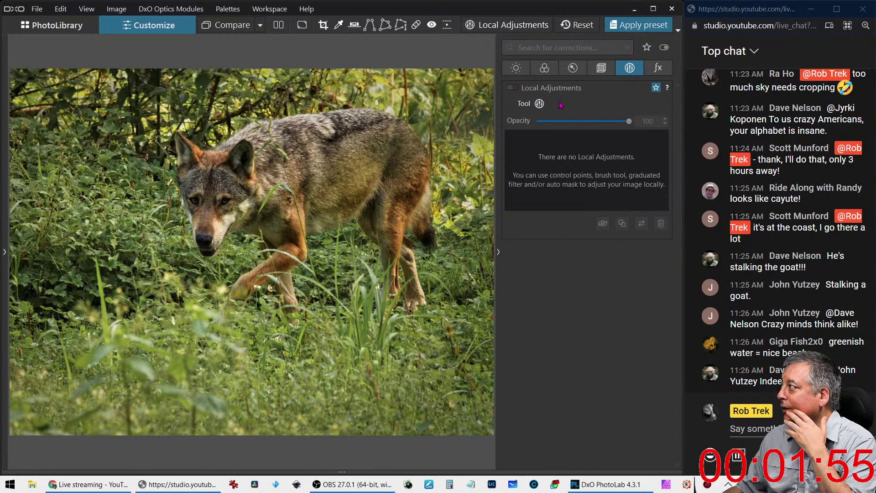
pyautogui.click(540, 104)
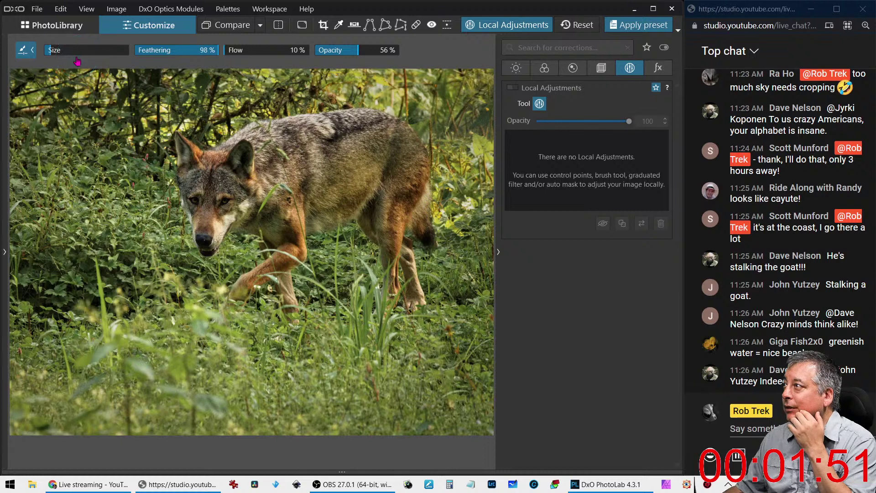
pyautogui.click(78, 73)
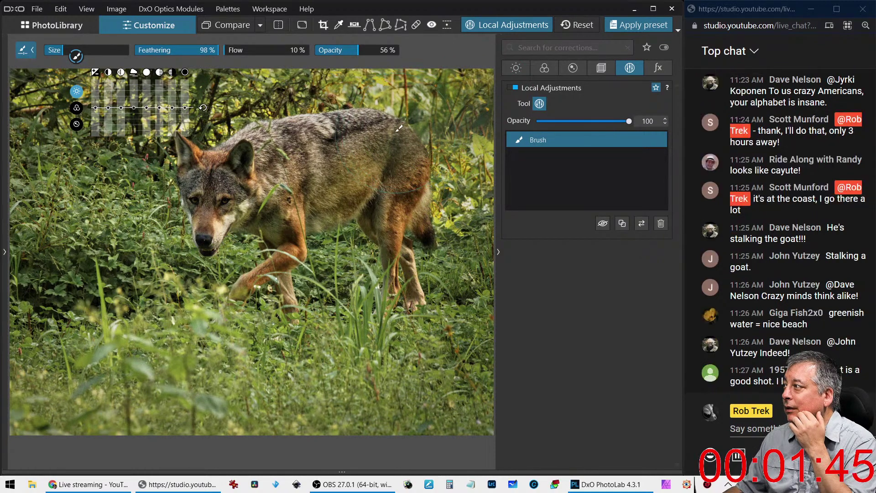
pyautogui.moveTo(402, 130)
pyautogui.mouseDown()
pyautogui.moveTo(395, 151)
pyautogui.moveTo(329, 142)
pyautogui.moveTo(371, 145)
pyautogui.mouseUp()
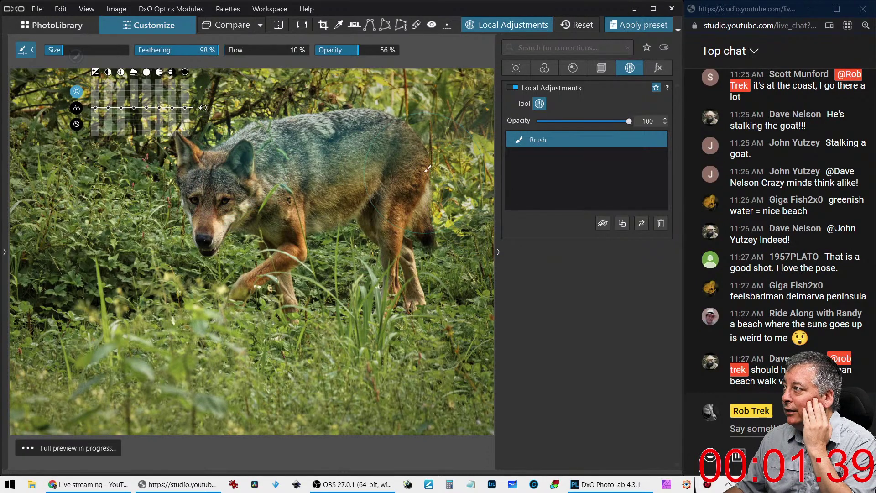
pyautogui.moveTo(95, 110)
pyautogui.mouseDown()
pyautogui.moveTo(136, 108)
pyautogui.moveTo(96, 108)
pyautogui.mouseUp()
pyautogui.moveTo(151, 107); pyautogui.dragTo(186, 117)
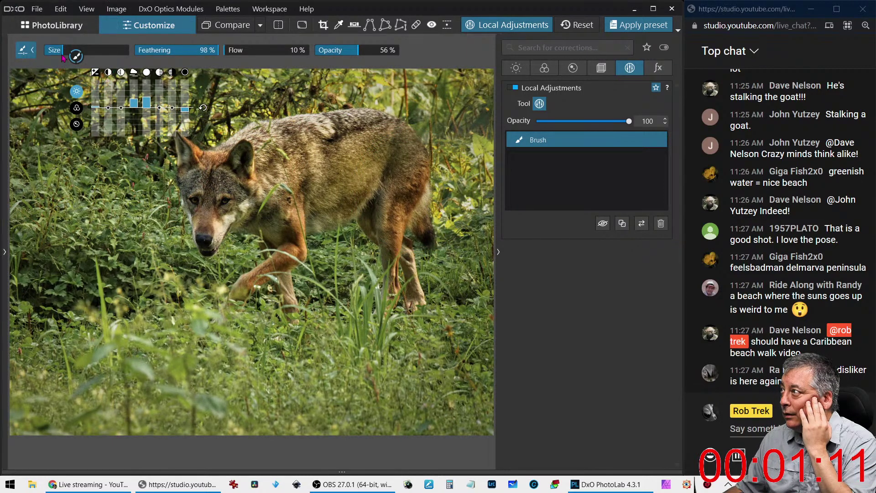
# Reduce the brush size and extend the mask over the fur around the wolf's ears and down its shoulder and chest
pyautogui.moveTo(60, 55); pyautogui.dragTo(54, 55)
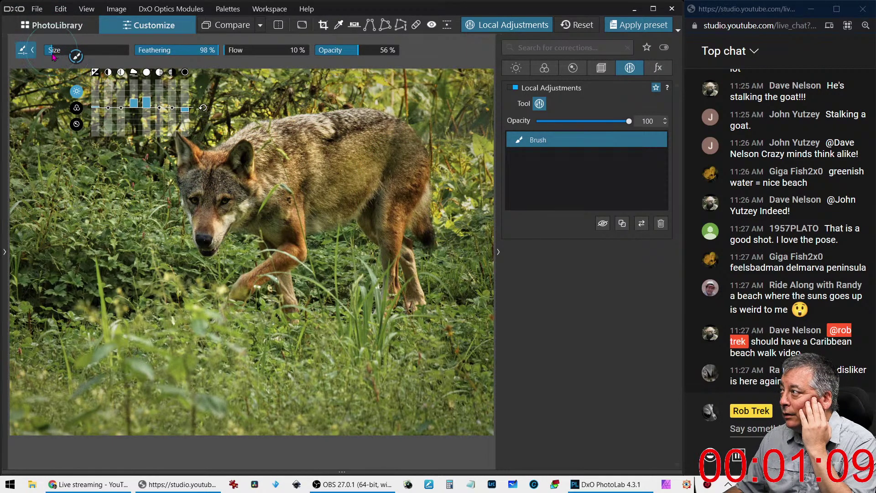
pyautogui.moveTo(205, 132); pyautogui.dragTo(216, 153)
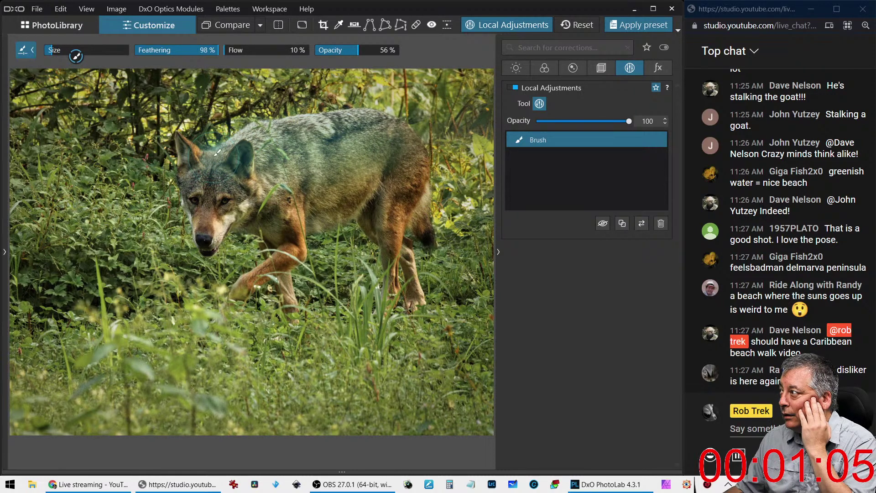
pyautogui.click(628, 178)
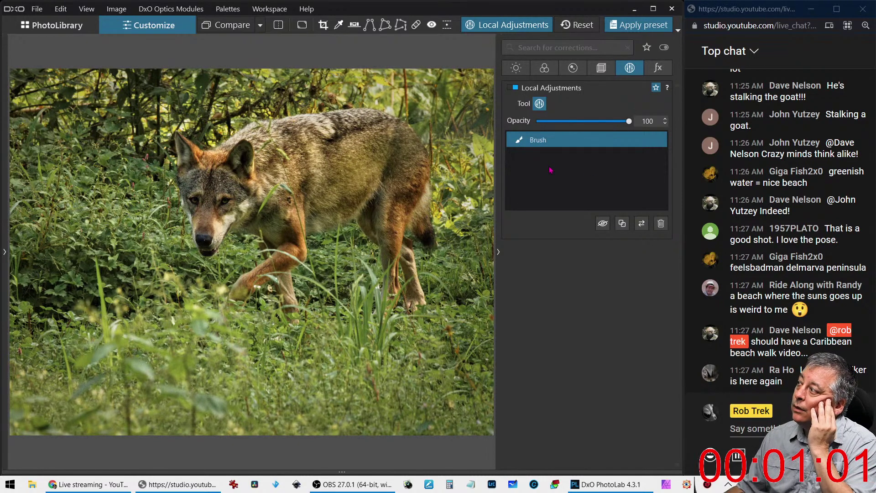
pyautogui.click(319, 203)
pyautogui.moveTo(303, 198); pyautogui.dragTo(310, 239)
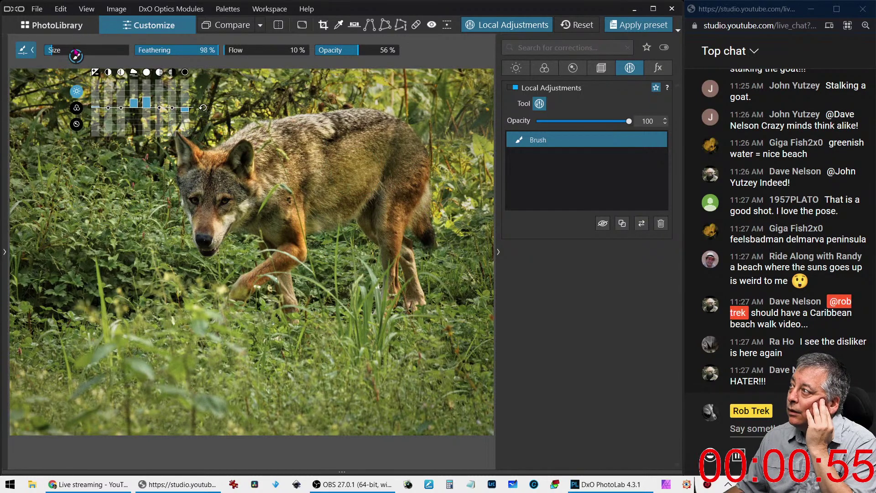
# Make the brush smaller still and refine the mask along the wolf's ear, cheek and muzzle
pyautogui.click(52, 52)
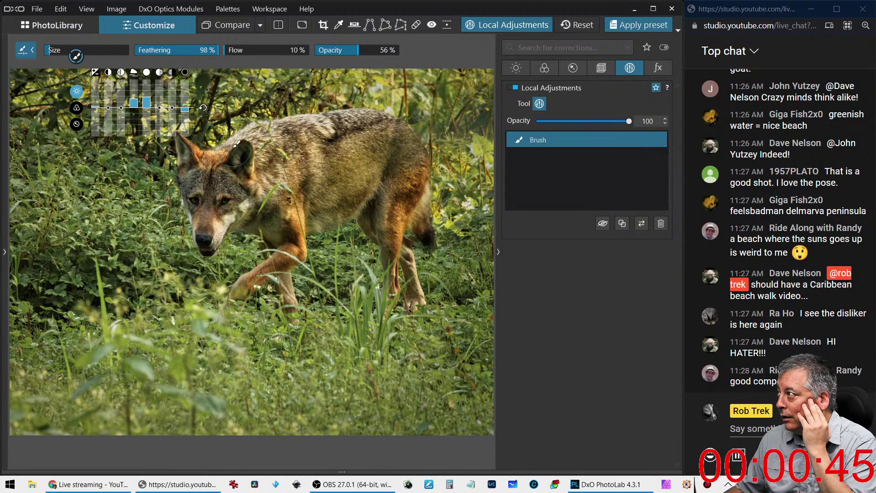
pyautogui.click(249, 136)
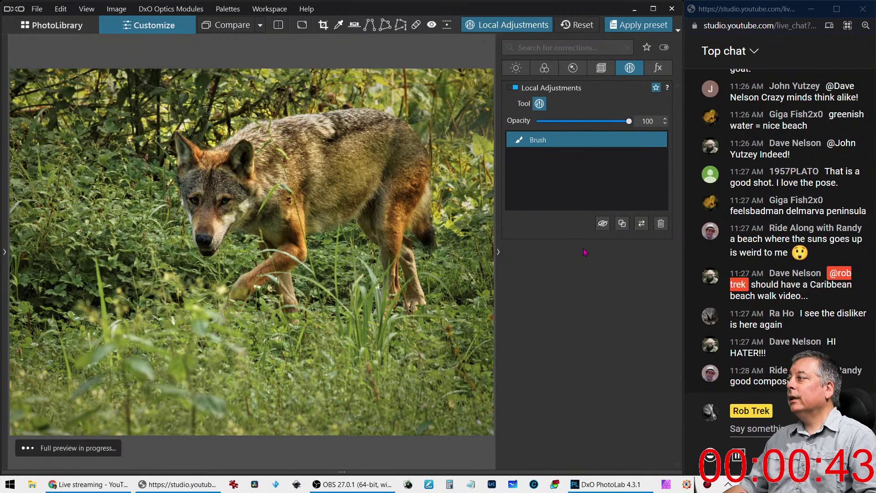
pyautogui.click(217, 215)
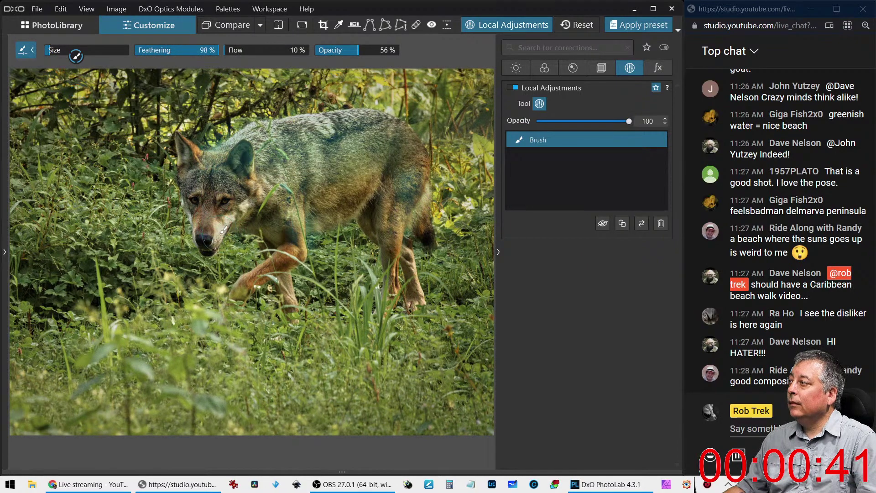
pyautogui.click(547, 283)
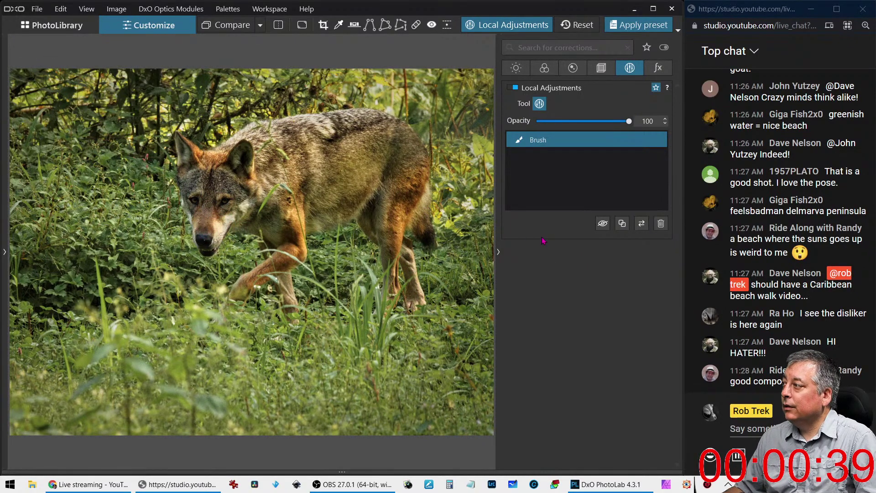
pyautogui.moveTo(248, 194)
pyautogui.mouseDown()
pyautogui.moveTo(229, 201)
pyautogui.moveTo(230, 213)
pyautogui.mouseUp()
# Reopen local adjustments and place a control point on the wolf's eye nearer its body
pyautogui.scroll(4, 229, 215)
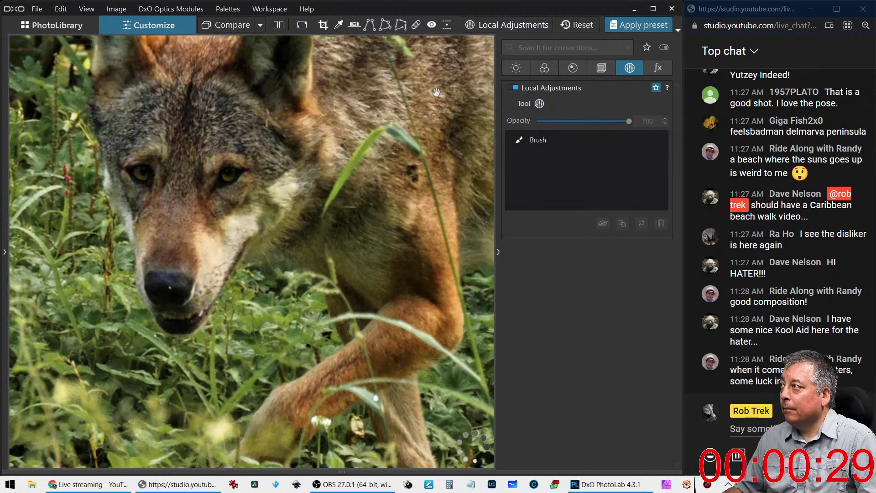
pyautogui.click(540, 103)
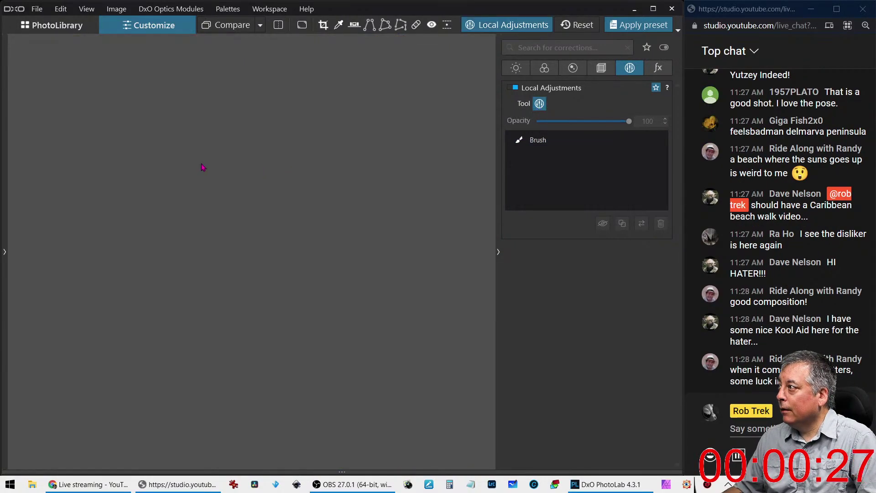
pyautogui.scroll(5, 250, 178)
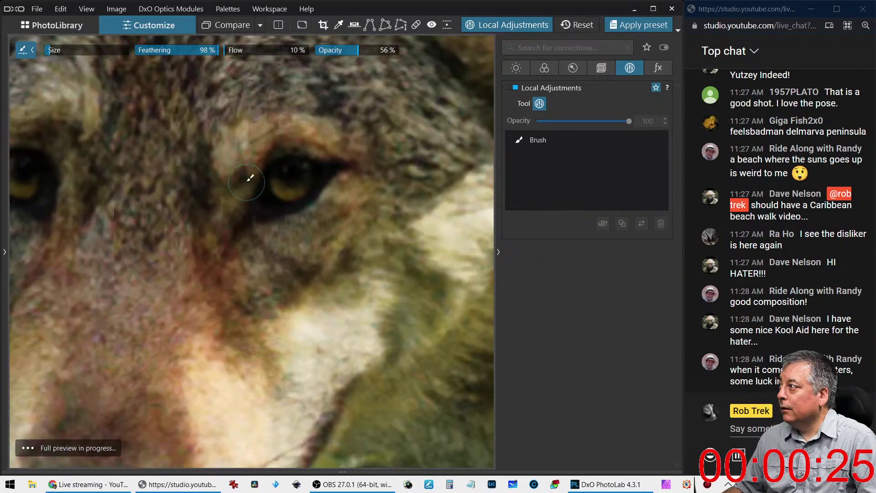
pyautogui.rightClick(246, 183)
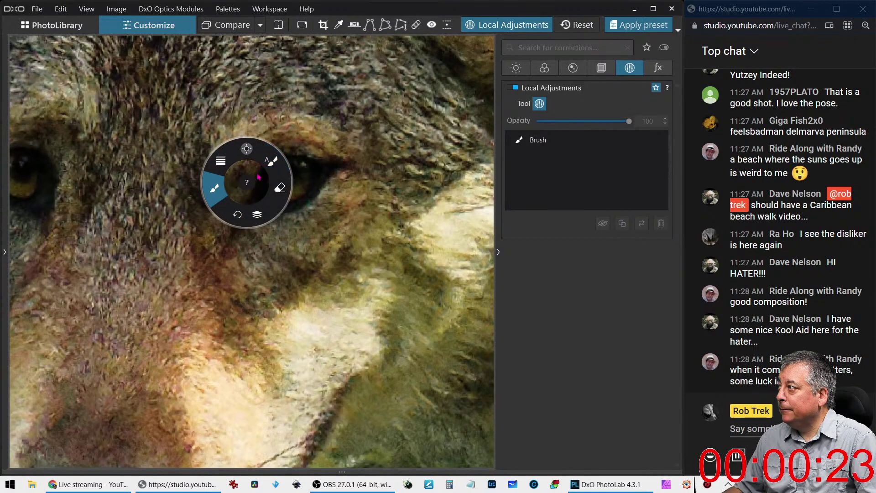
pyautogui.click(215, 187)
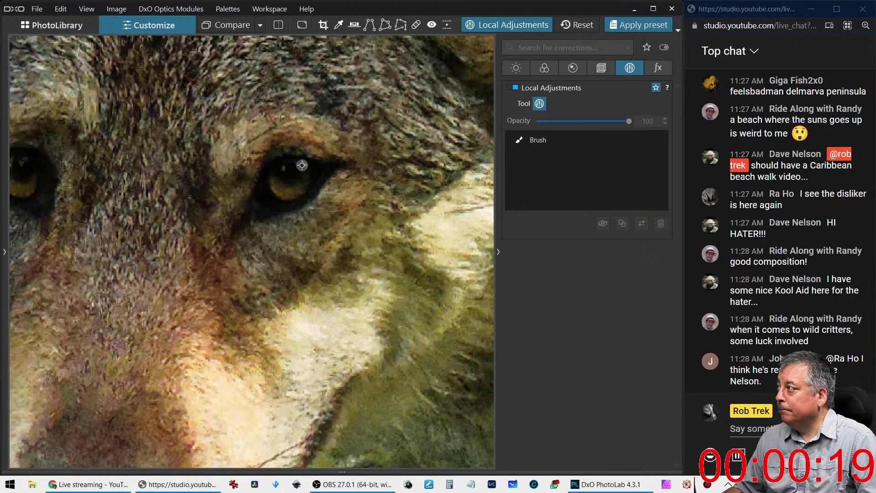
pyautogui.scroll(5, 299, 169)
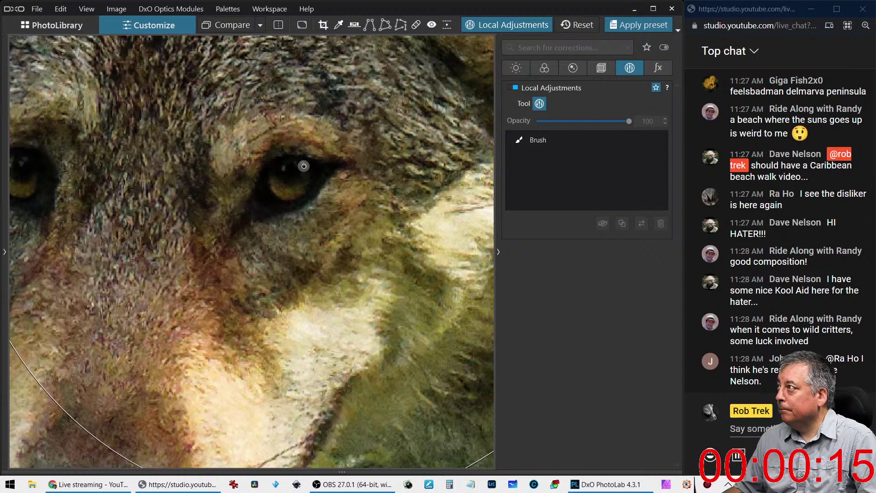
pyautogui.click(304, 167)
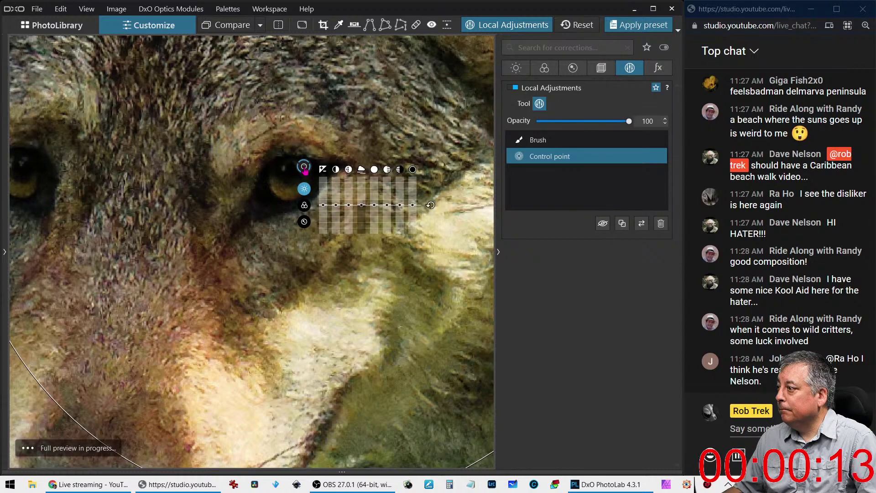
# Shrink the control point's radius to fit the wolf's eye and raise its exposure
pyautogui.scroll(-4, 305, 170)
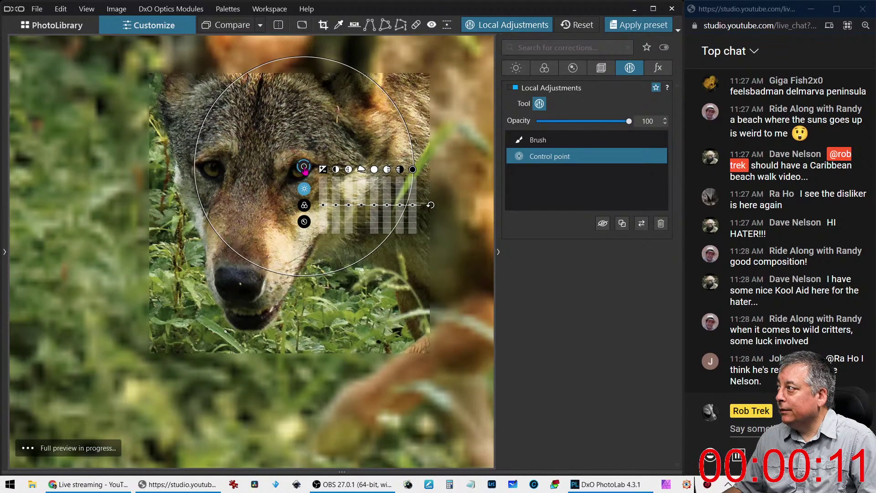
pyautogui.scroll(-2, 305, 170)
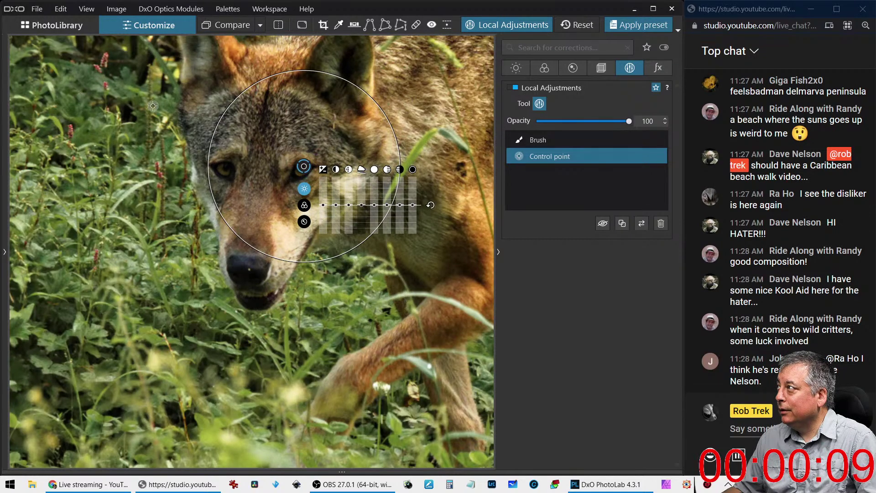
pyautogui.moveTo(225, 113); pyautogui.dragTo(301, 173)
pyautogui.scroll(8, 302, 172)
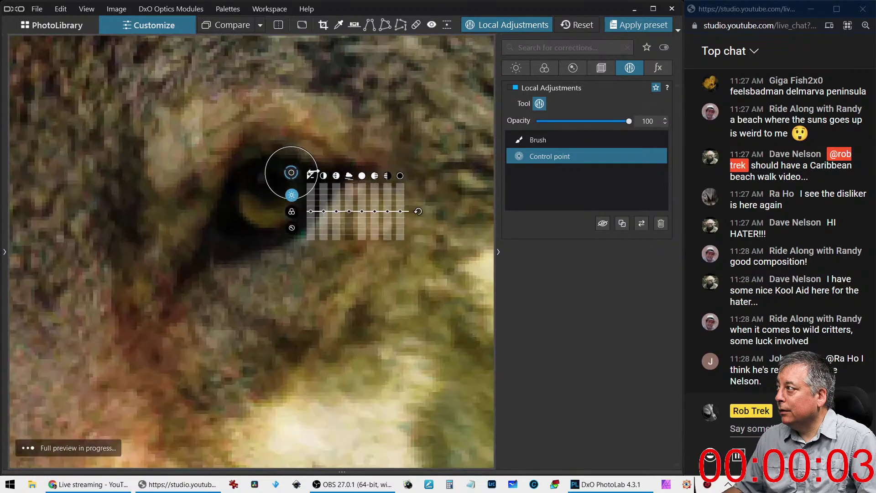
pyautogui.moveTo(291, 195); pyautogui.dragTo(291, 188)
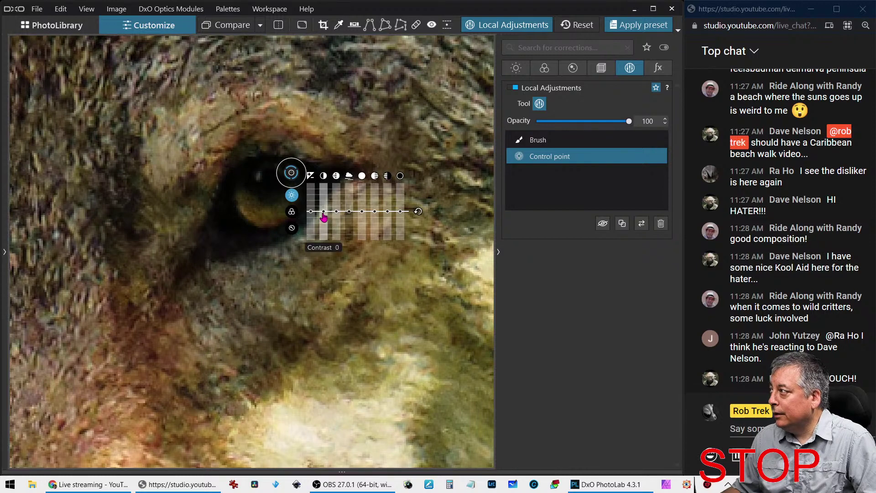
pyautogui.moveTo(314, 216); pyautogui.dragTo(312, 211)
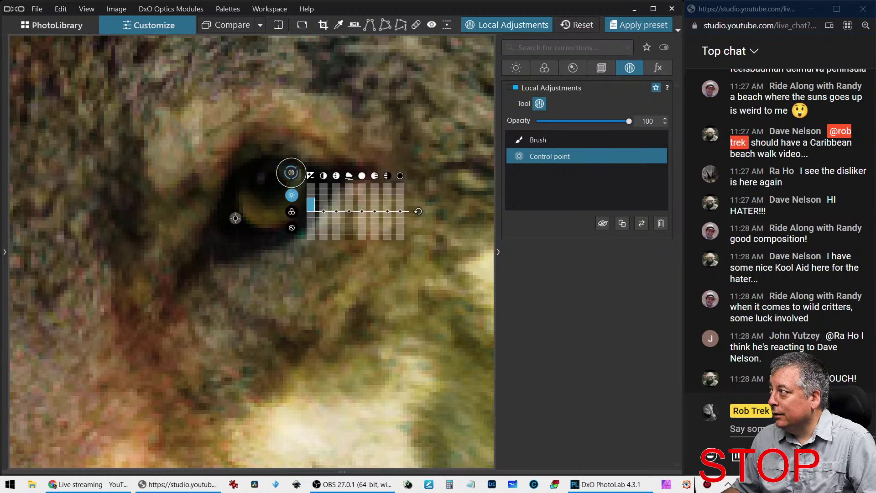
# Add two small control points to the wolf's other eye so it shares the same exposure correction
pyautogui.scroll(-2, 313, 203)
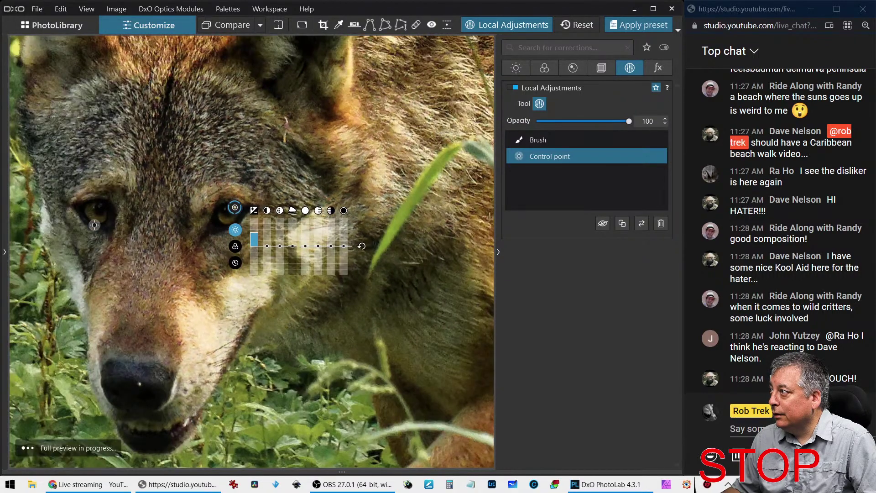
pyautogui.scroll(3, 90, 223)
pyautogui.click(110, 179)
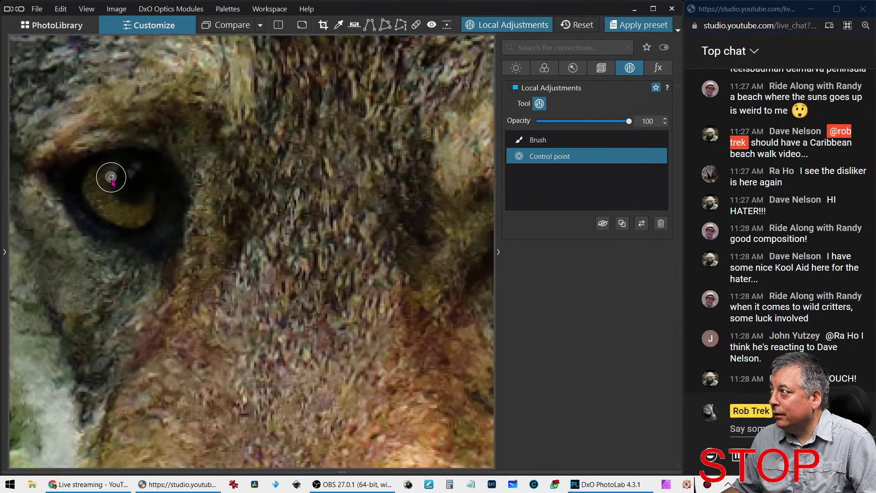
pyautogui.click(138, 171)
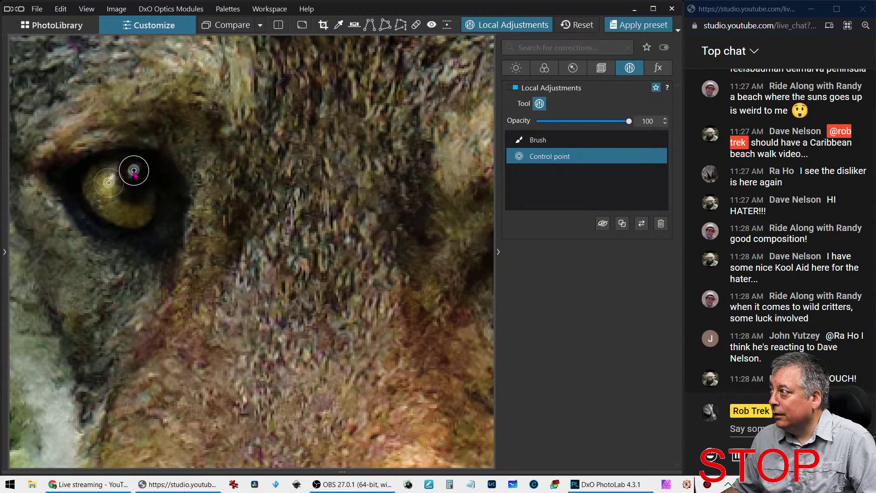
pyautogui.scroll(-2, 269, 210)
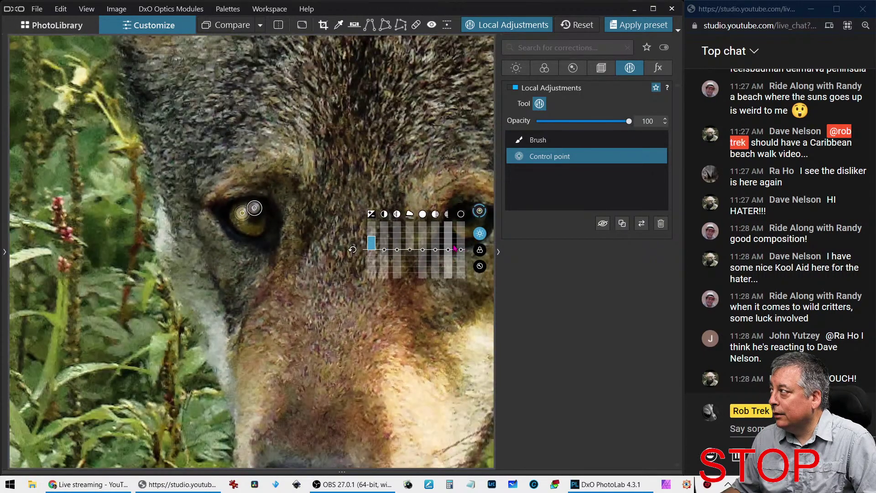
pyautogui.scroll(2, 487, 226)
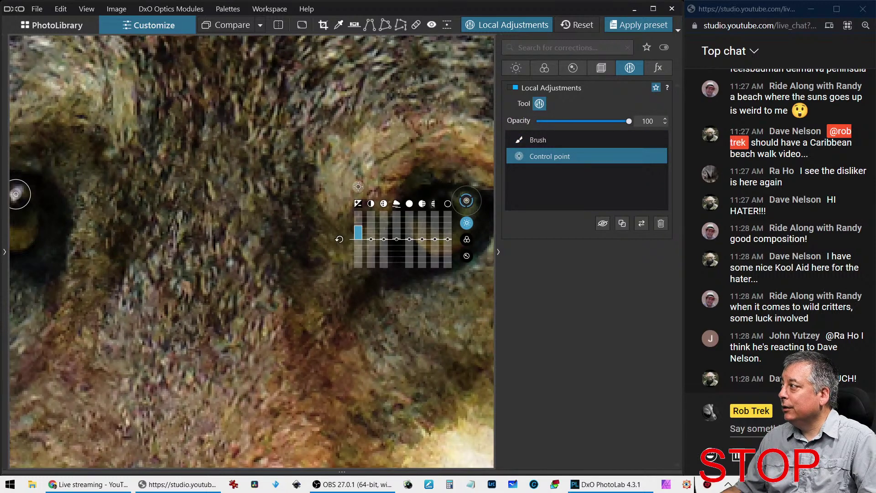
# Place a new, separate control point on the iris nearer the wolf's body and raise its exposure, contrast and ClearView
pyautogui.press('Escape')
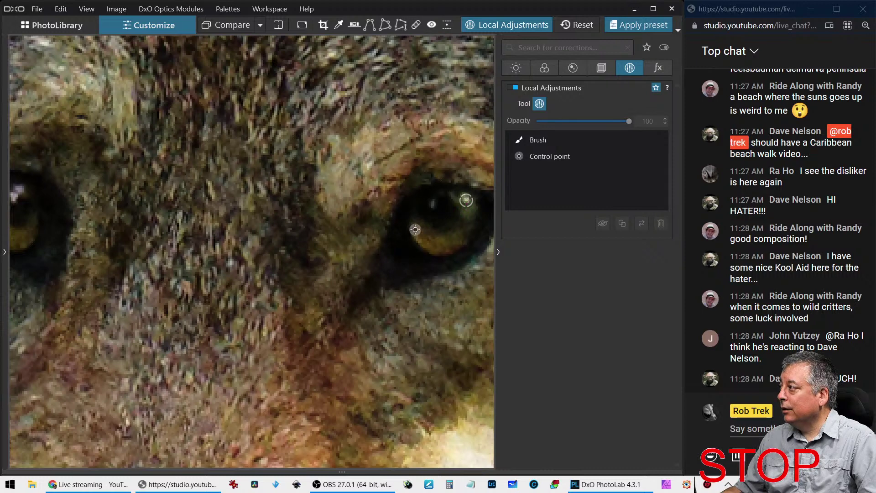
pyautogui.click(423, 230)
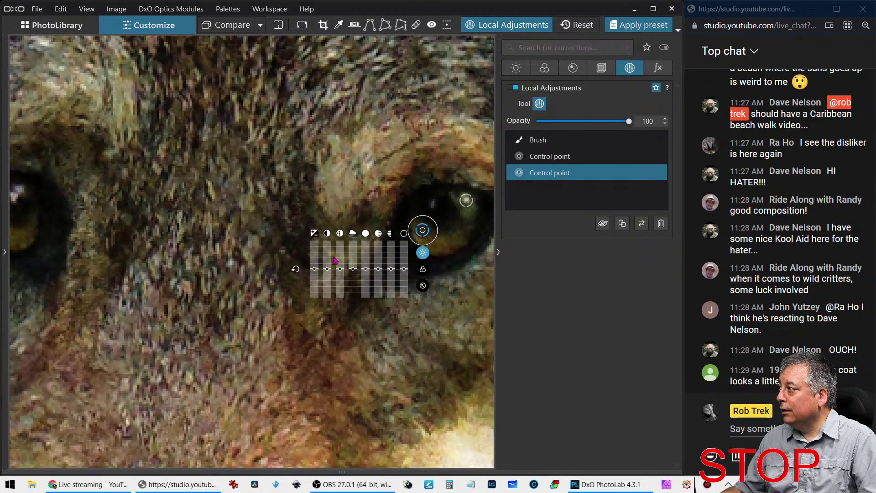
pyautogui.moveTo(315, 269); pyautogui.dragTo(355, 262)
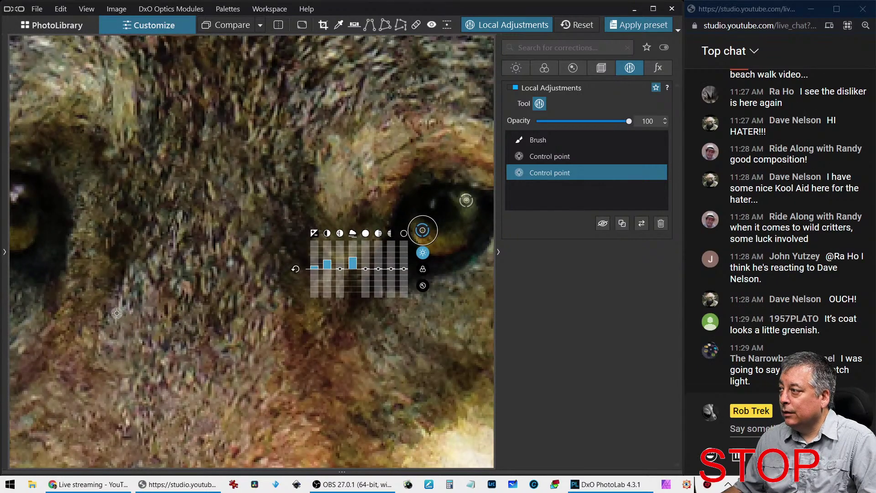
# Extend the iris correction with a control point on the wolf's other eye and close local adjustments
pyautogui.scroll(2, 39, 272)
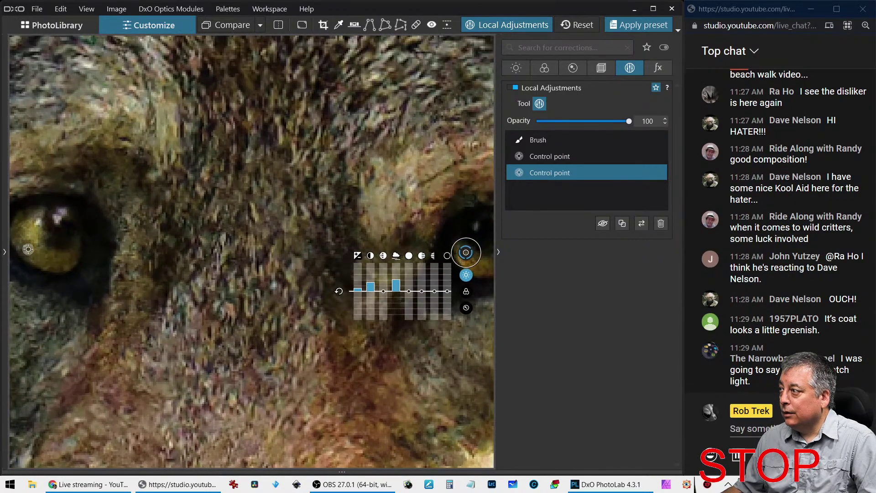
pyautogui.moveTo(30, 250); pyautogui.dragTo(63, 264)
pyautogui.scroll(-5, 104, 261)
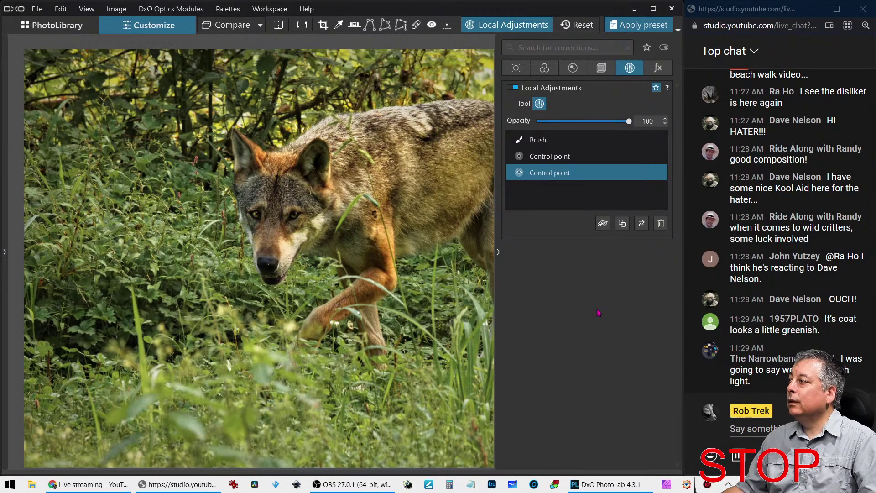
pyautogui.press('Escape')
pyautogui.scroll(-1, 442, 293)
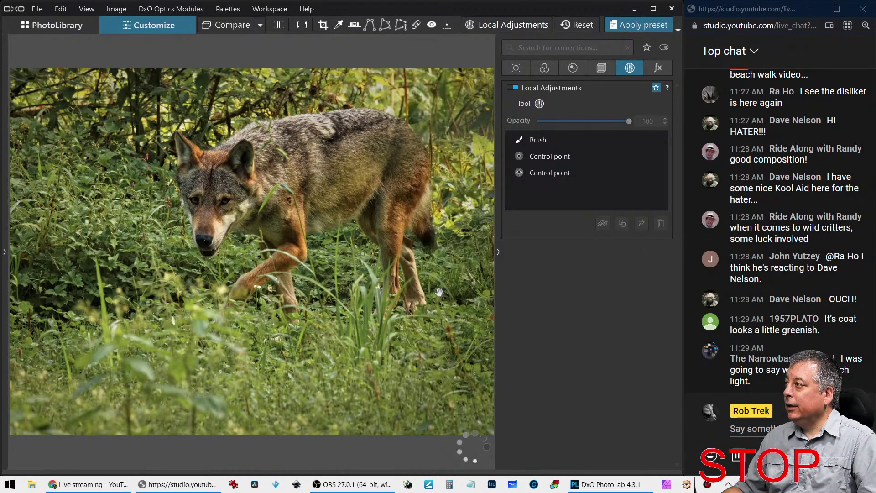
pyautogui.scroll(-1, 439, 292)
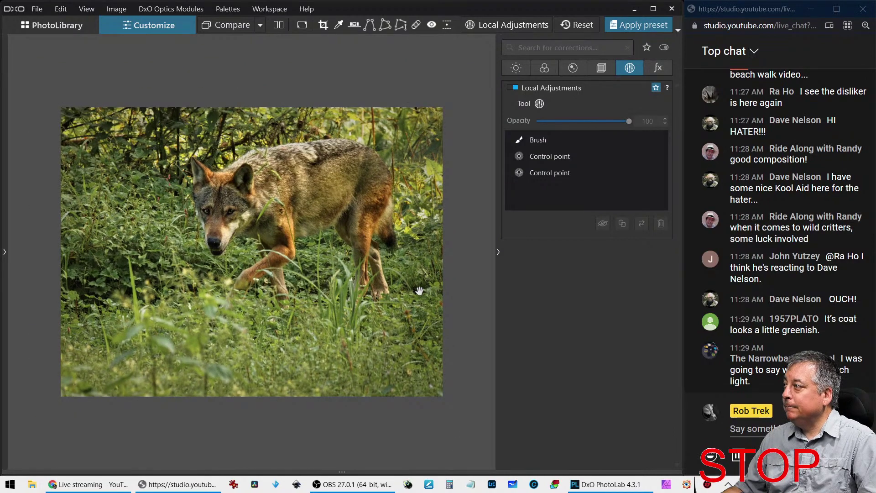
pyautogui.scroll(3, 236, 241)
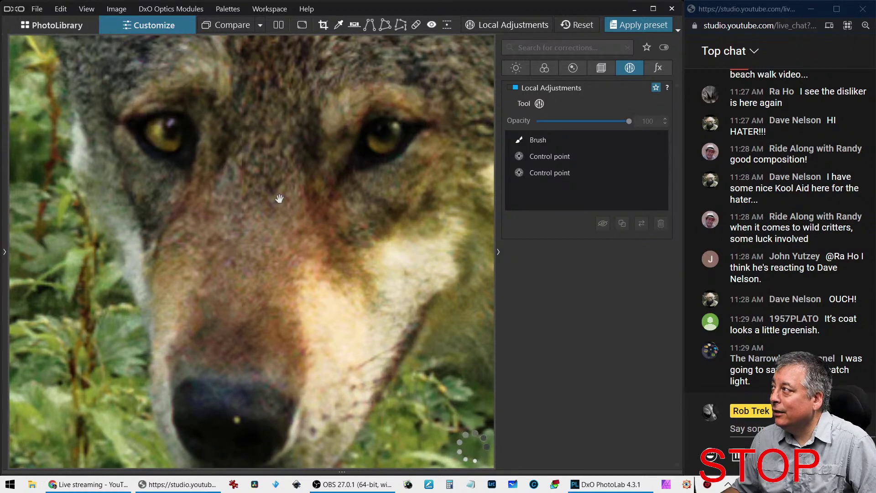
pyautogui.rightClick(223, 130)
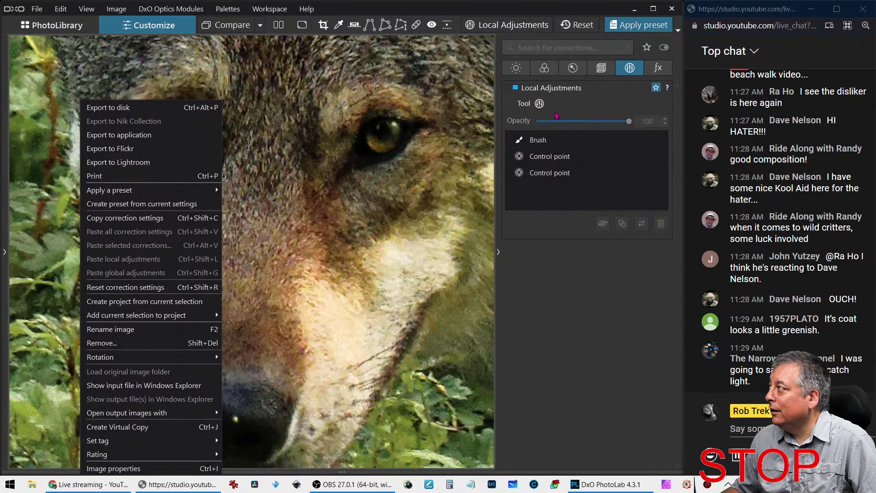
pyautogui.click(540, 104)
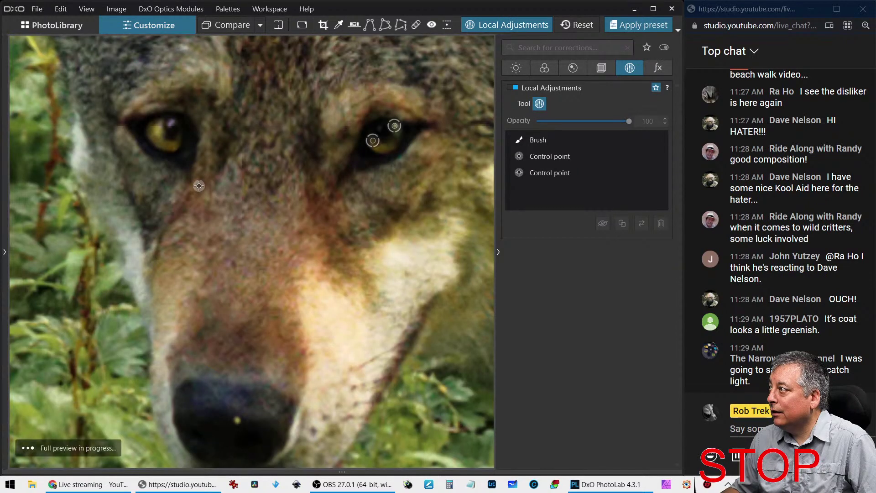
pyautogui.rightClick(201, 182)
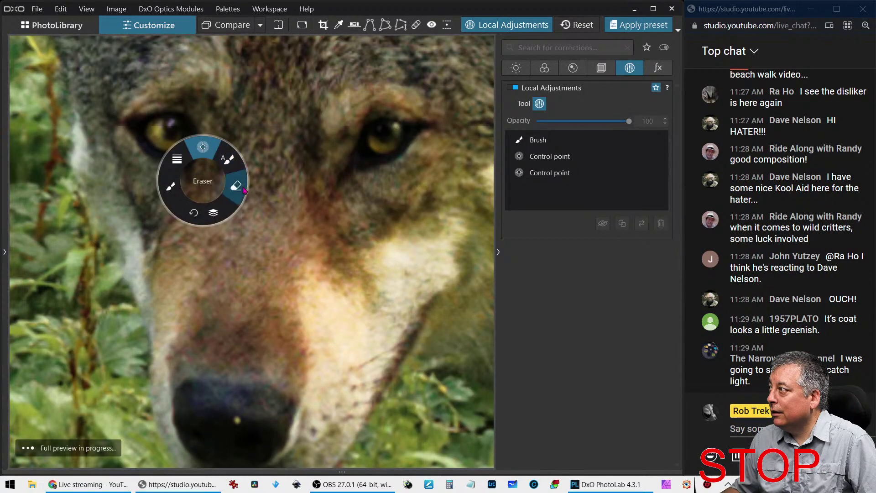
pyautogui.click(180, 161)
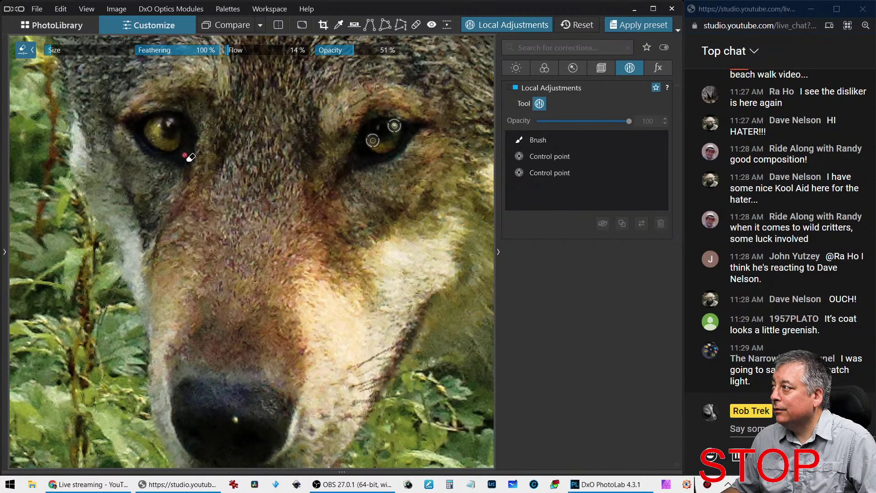
pyautogui.press('Escape')
pyautogui.scroll(-5, 269, 286)
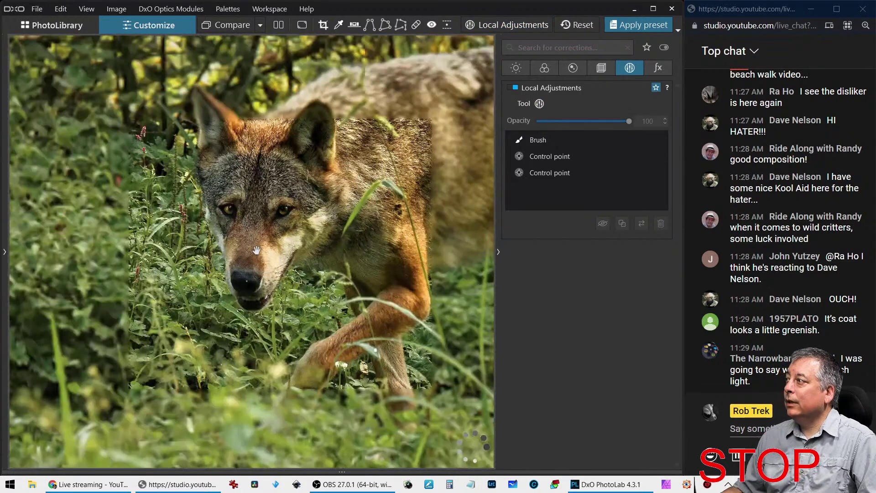
pyautogui.scroll(-2, 269, 287)
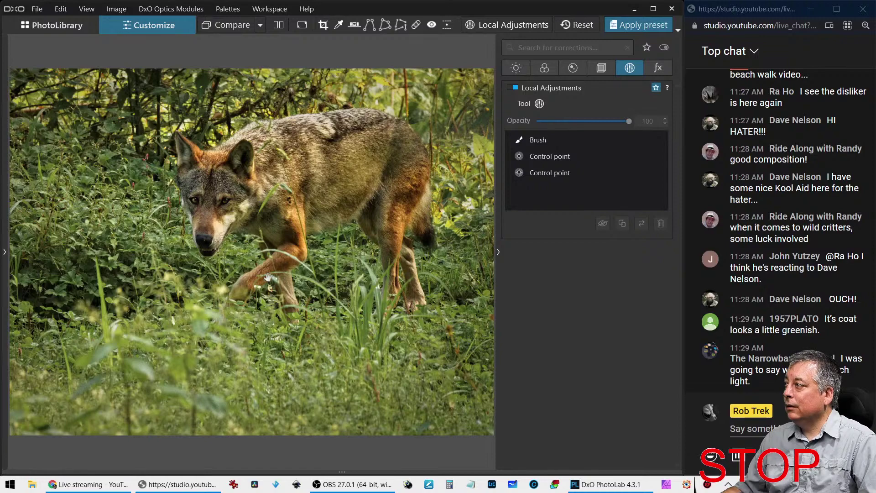
# Compare the wolf's eyes with the last control point correction hidden and shown again
pyautogui.scroll(7, 196, 199)
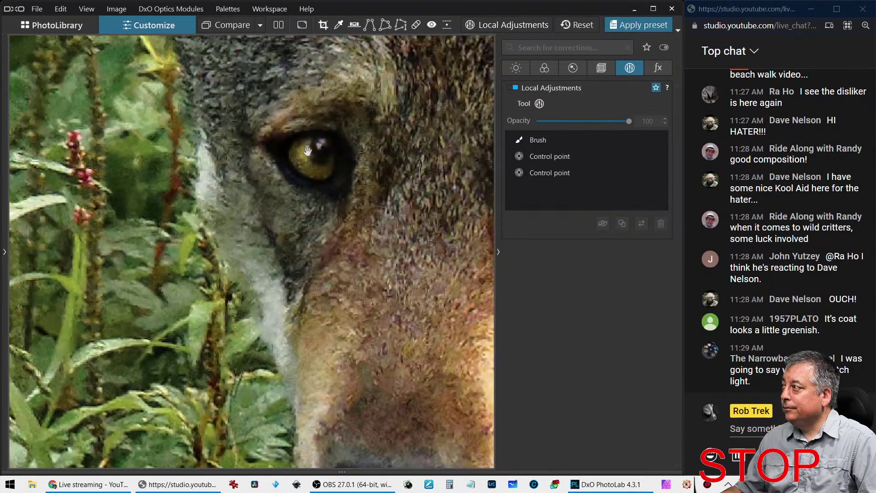
pyautogui.click(554, 172)
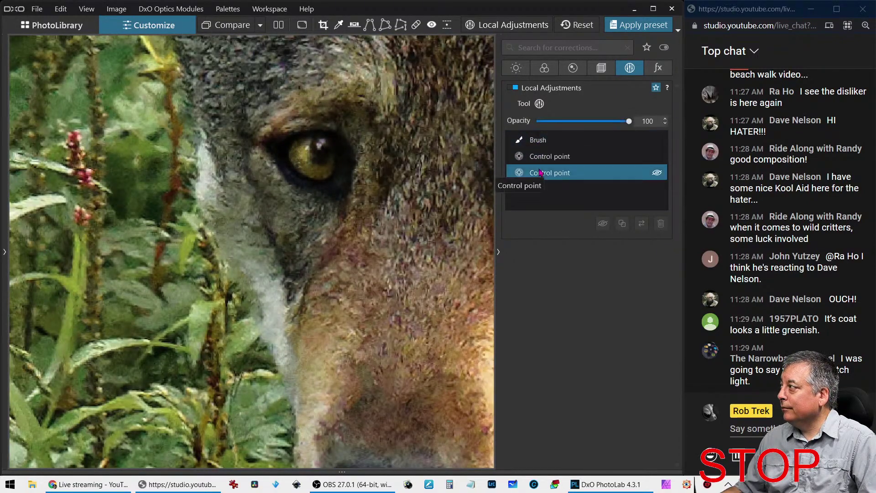
pyautogui.click(603, 223)
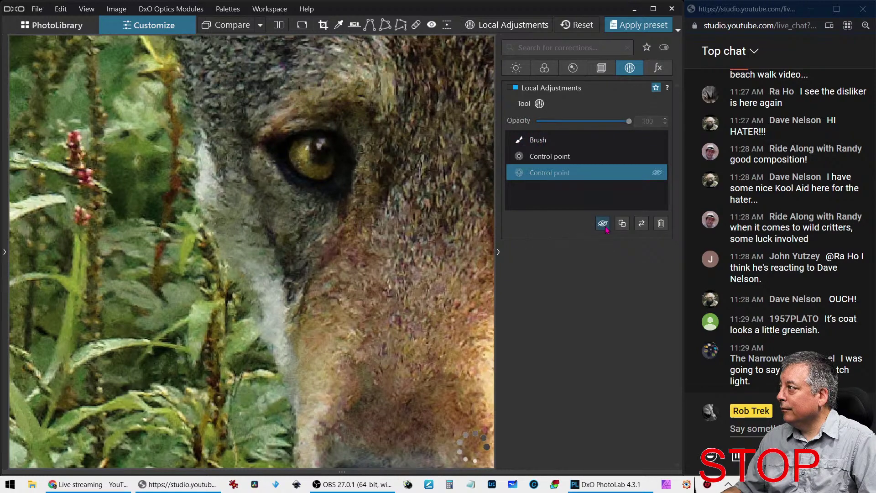
pyautogui.scroll(-2, 370, 235)
pyautogui.scroll(-2, 369, 235)
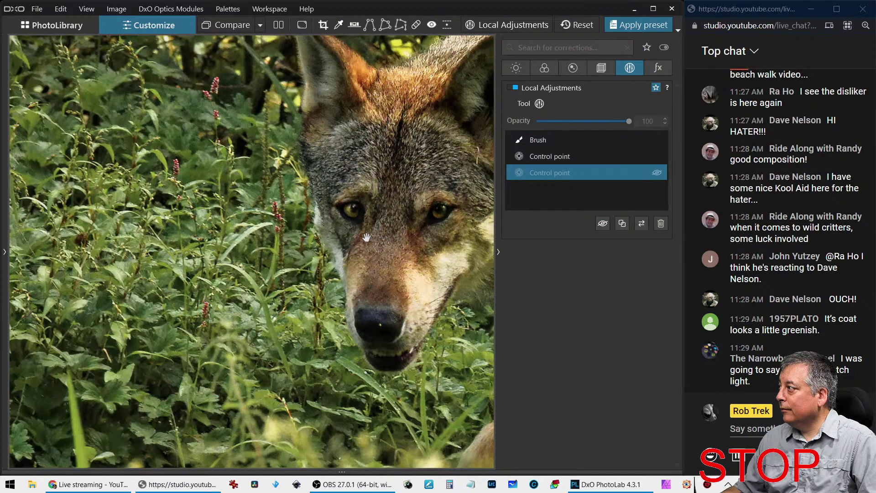
pyautogui.click(603, 223)
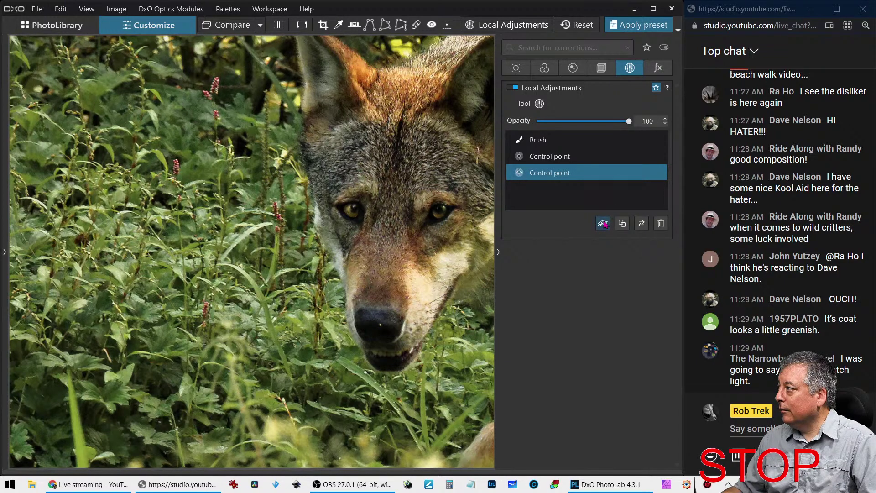
pyautogui.scroll(-3, 373, 228)
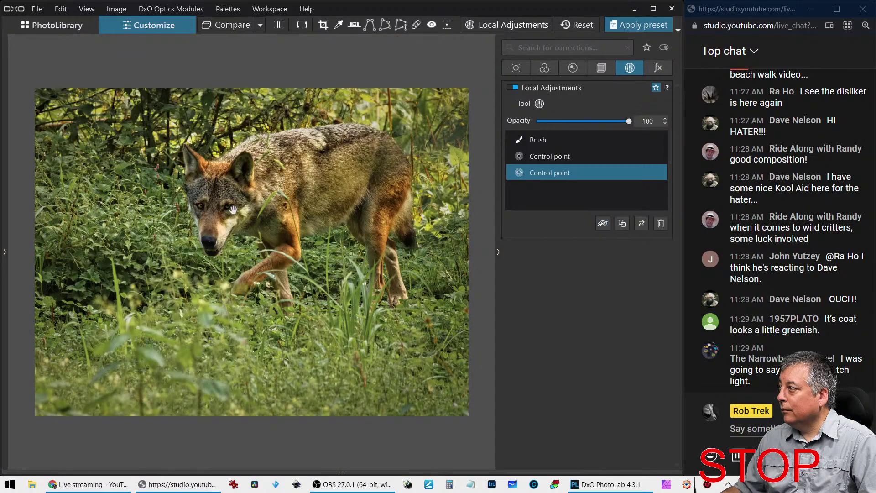
pyautogui.scroll(3, 165, 207)
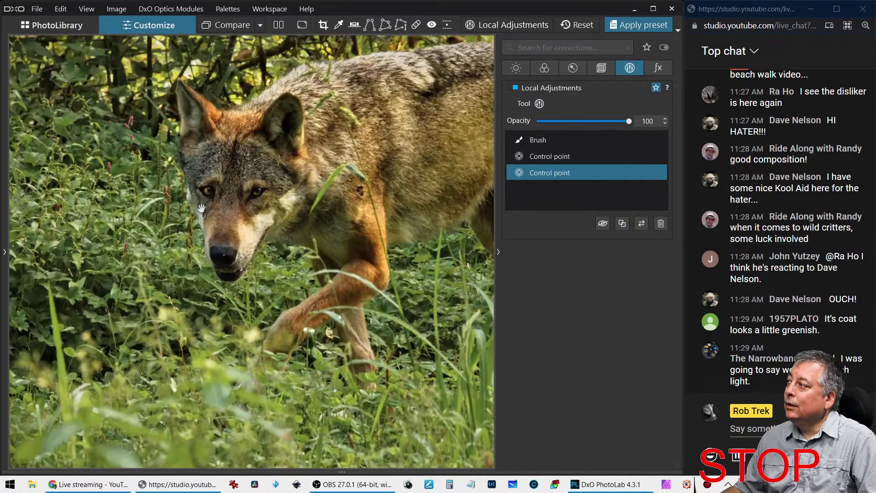
# Hide the first control point correction on the wolf's eyes and delete it from the mask list
pyautogui.moveTo(228, 156); pyautogui.dragTo(248, 213)
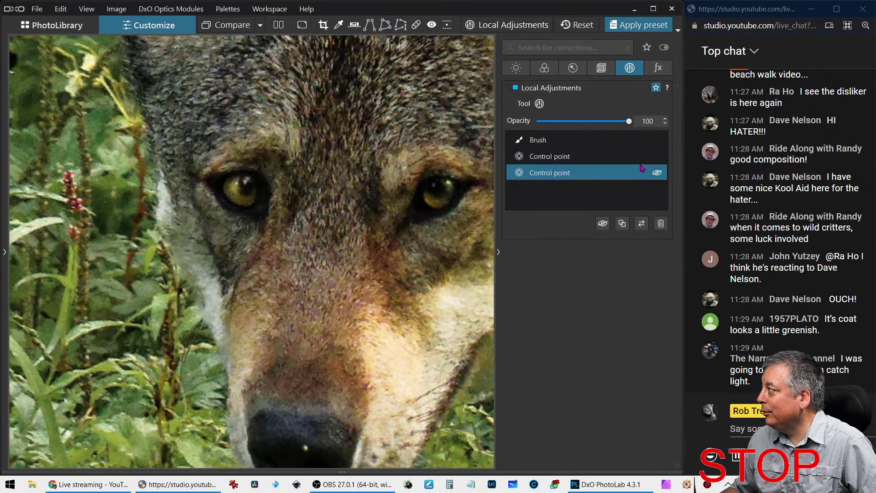
pyautogui.click(650, 157)
pyautogui.click(602, 224)
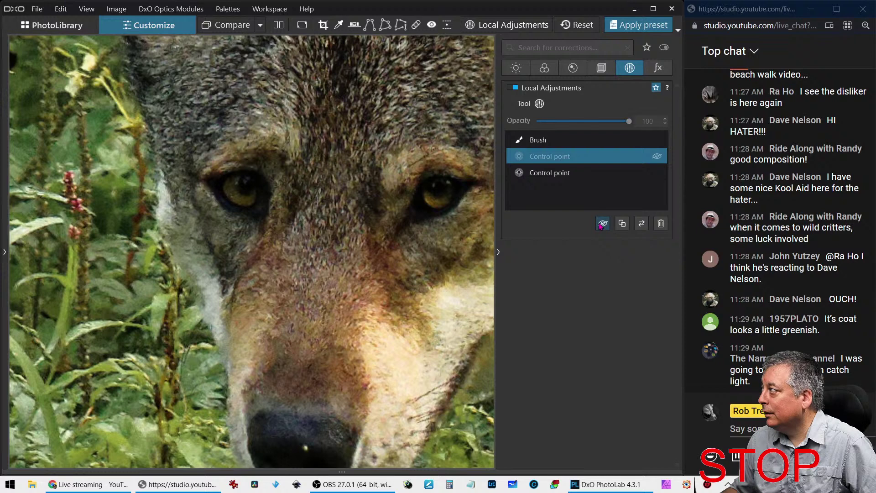
pyautogui.click(661, 223)
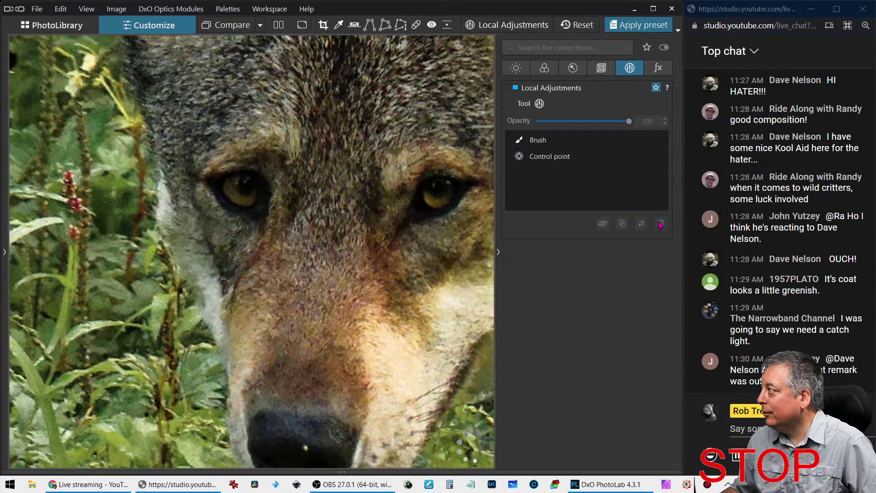
# Reopen local adjustments, place a control point on the catchlight of the eye farther from the wolf's body, and raise its exposure and microcontrast
pyautogui.click(540, 103)
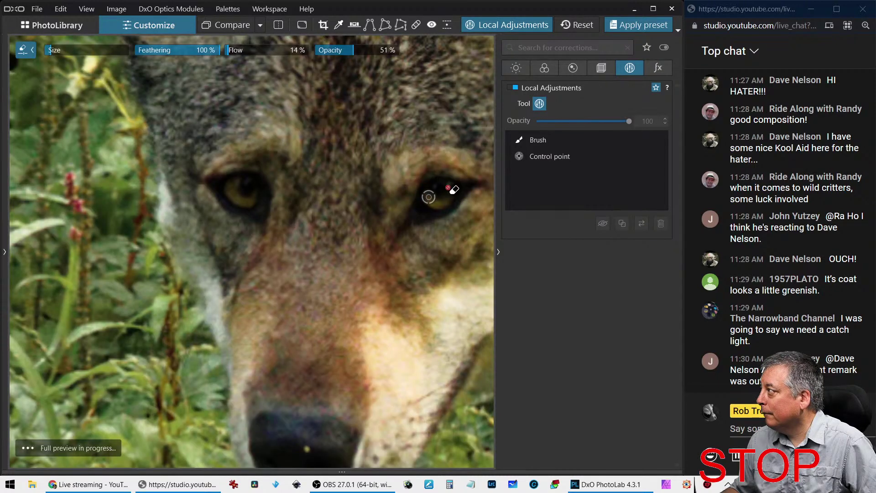
pyautogui.rightClick(303, 187)
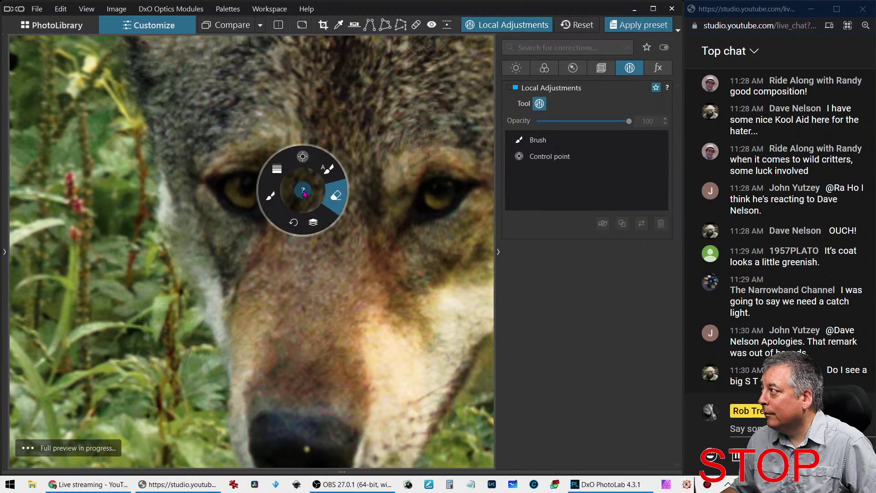
pyautogui.click(308, 162)
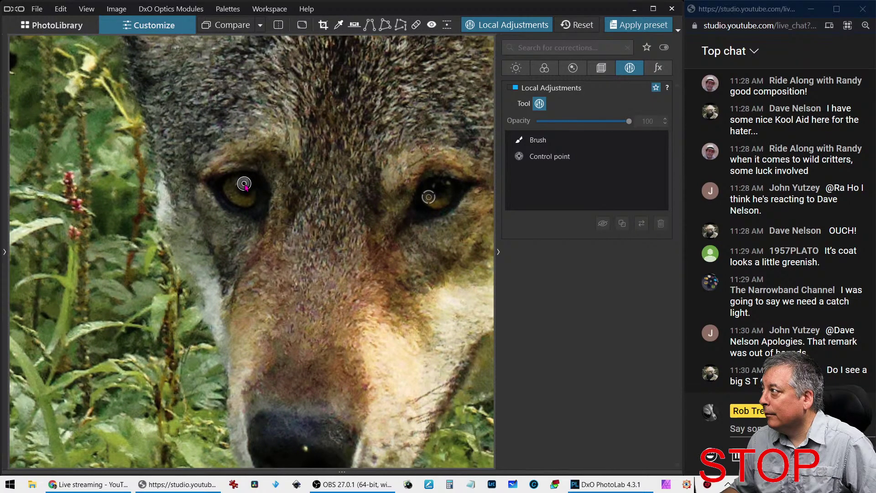
pyautogui.click(244, 184)
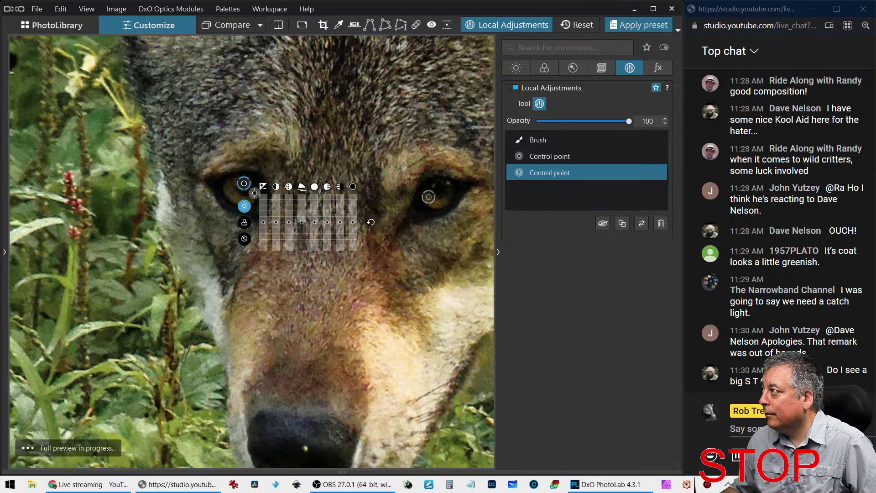
pyautogui.moveTo(263, 222); pyautogui.dragTo(289, 217)
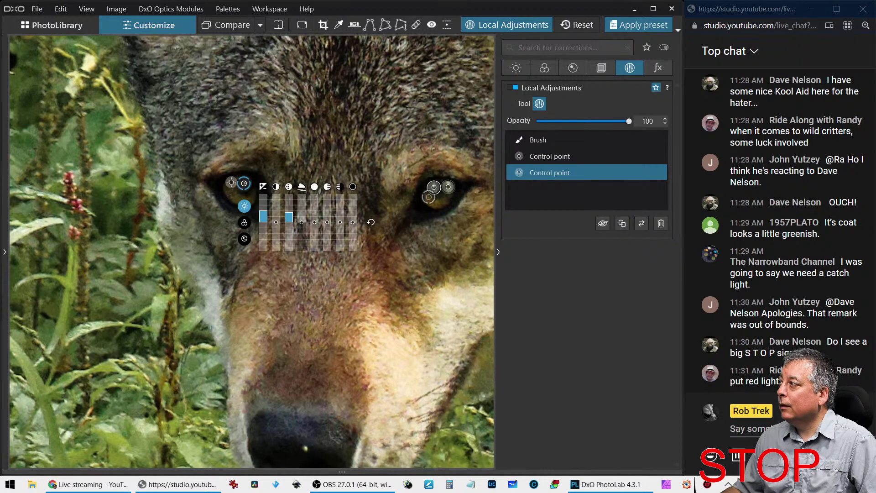
# Shrink the catchlight control point's radius to a small area inside the eye and close local adjustments
pyautogui.click(232, 182)
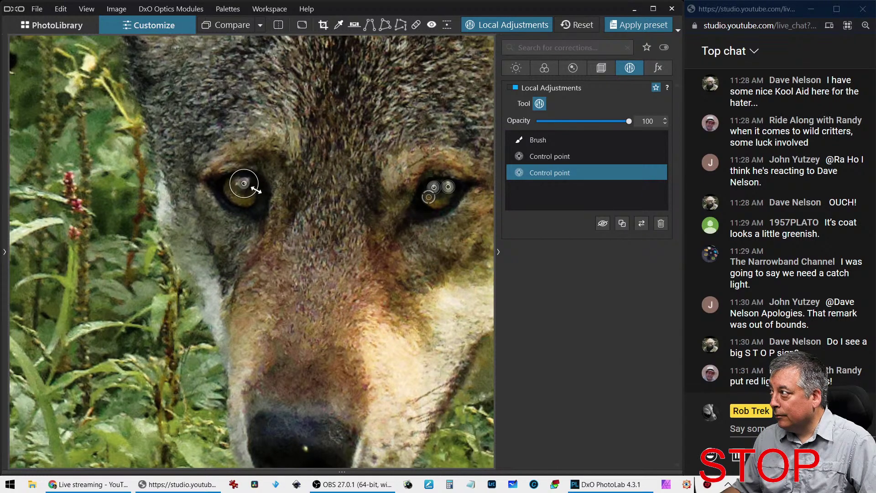
pyautogui.moveTo(257, 189); pyautogui.dragTo(252, 188)
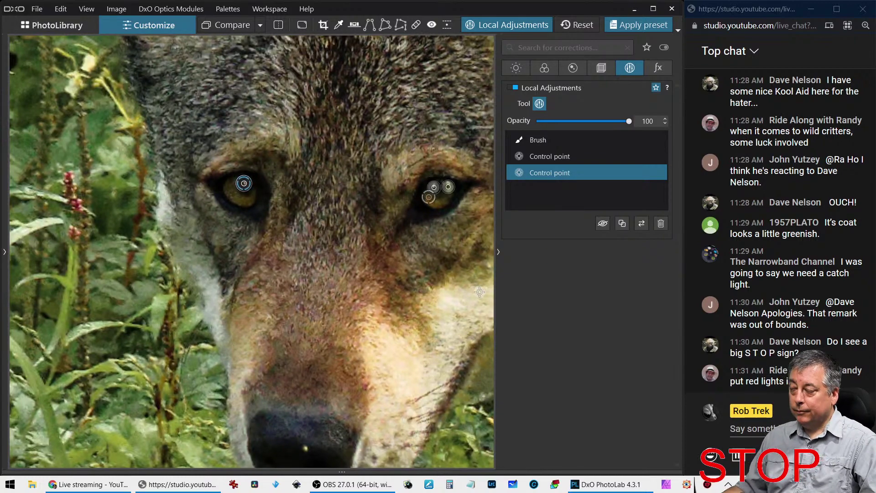
pyautogui.press('Escape')
pyautogui.scroll(-3, 396, 280)
pyautogui.scroll(-2, 396, 279)
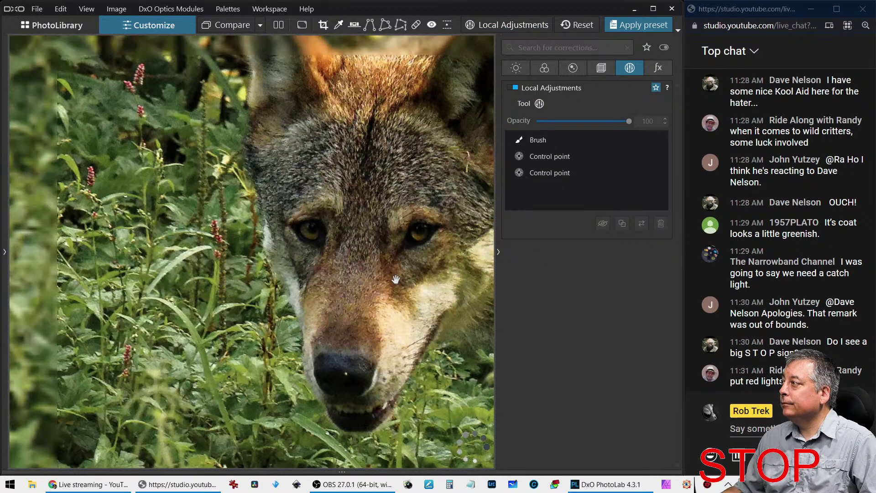
pyautogui.scroll(-2, 395, 279)
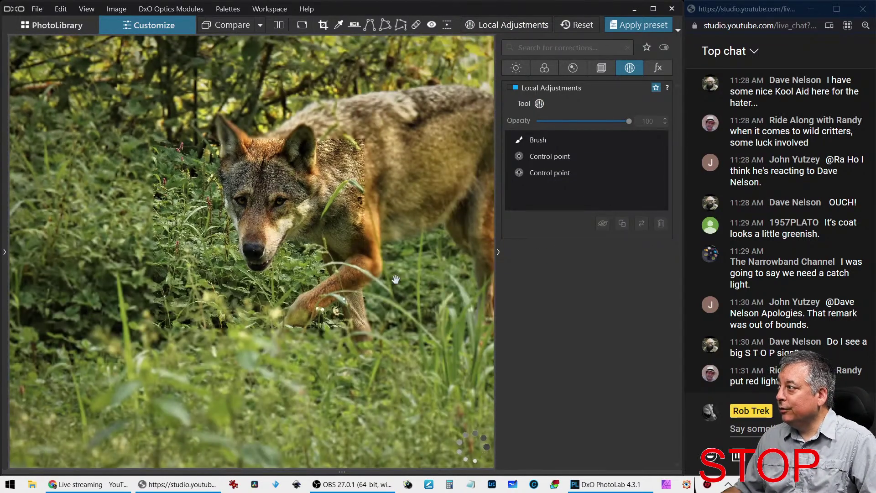
pyautogui.scroll(-2, 396, 280)
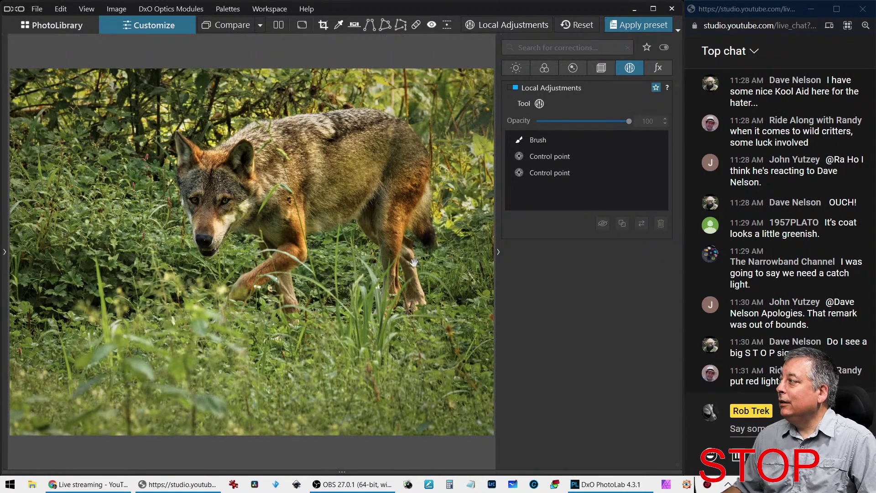
pyautogui.scroll(-1, 410, 262)
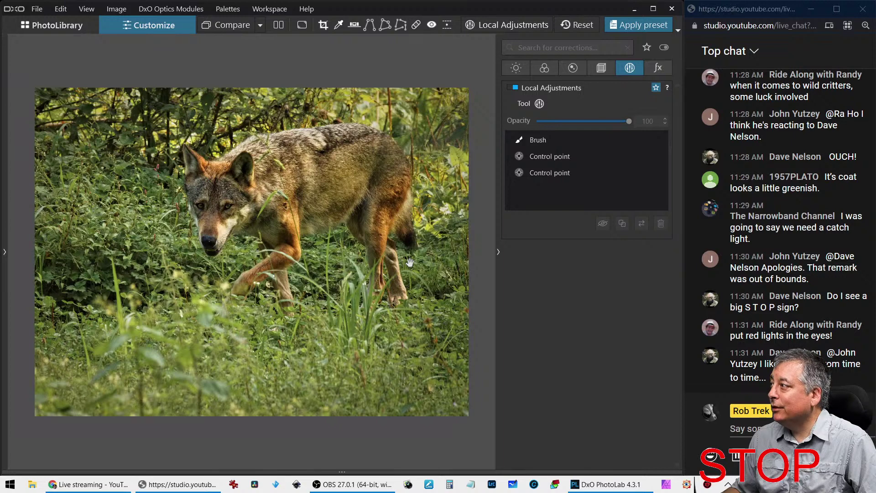
# Paint a new brush mask over the foreground grass with 98% feathering, 10% flow and 56% opacity, darken that area and close local adjustments
pyautogui.click(540, 104)
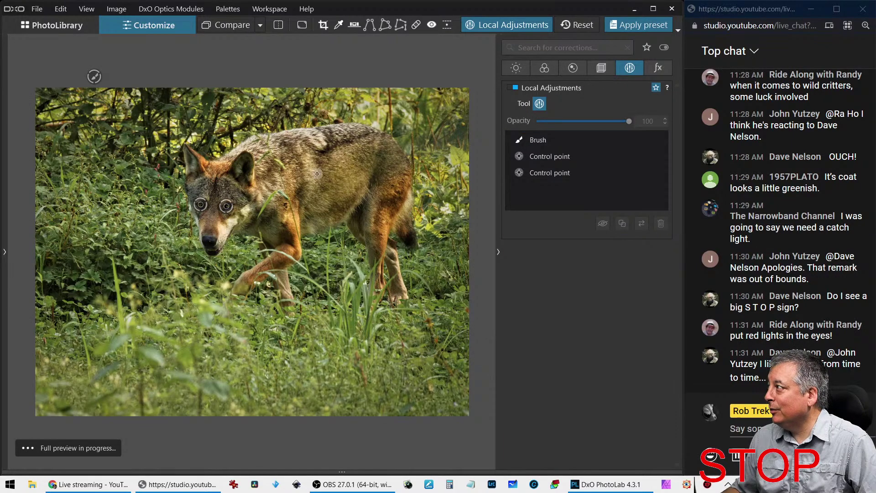
pyautogui.rightClick(252, 172)
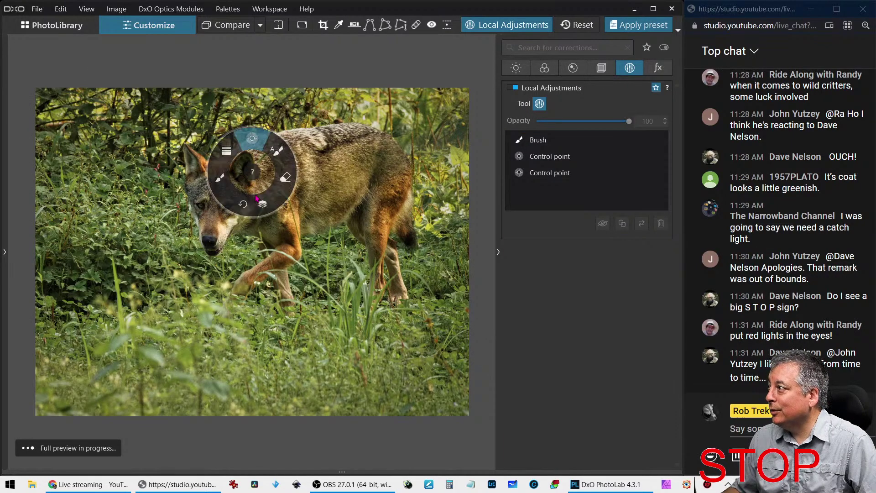
pyautogui.click(216, 181)
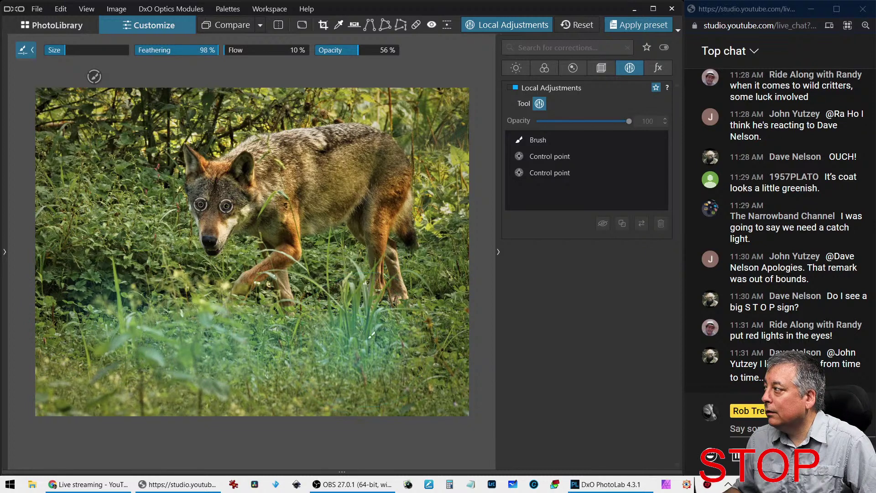
pyautogui.moveTo(88, 362)
pyautogui.mouseDown()
pyautogui.moveTo(48, 383)
pyautogui.moveTo(231, 425)
pyautogui.moveTo(453, 387)
pyautogui.moveTo(479, 333)
pyautogui.moveTo(429, 405)
pyautogui.moveTo(438, 387)
pyautogui.mouseUp()
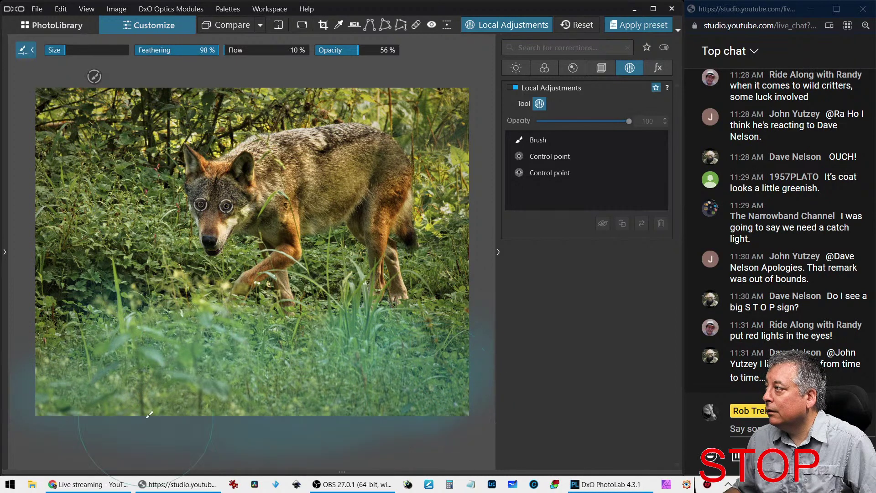
pyautogui.moveTo(59, 269)
pyautogui.mouseDown()
pyautogui.moveTo(50, 315)
pyautogui.moveTo(55, 260)
pyautogui.moveTo(101, 269)
pyautogui.mouseUp()
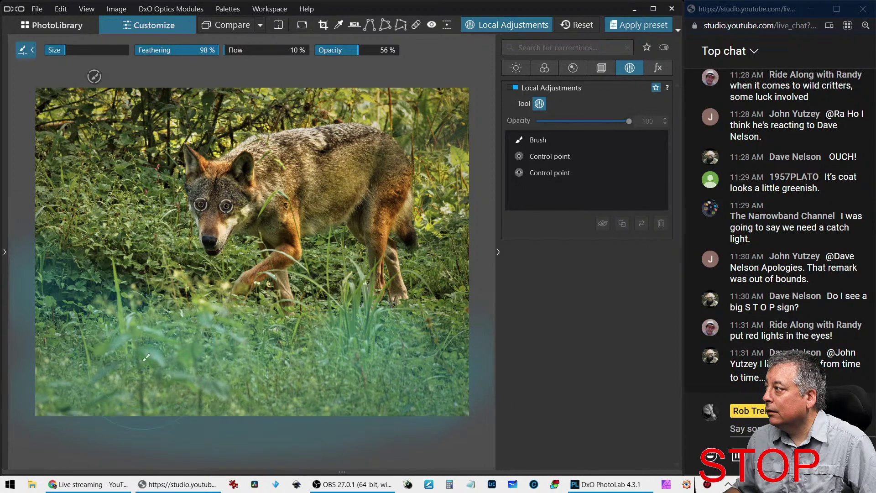
pyautogui.moveTo(159, 359); pyautogui.dragTo(176, 351)
pyautogui.moveTo(115, 345); pyautogui.dragTo(111, 357)
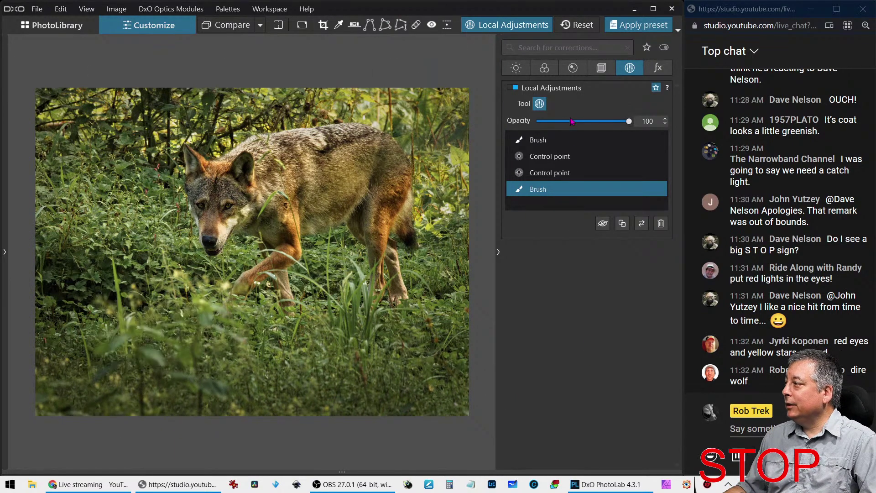
pyautogui.press('Escape')
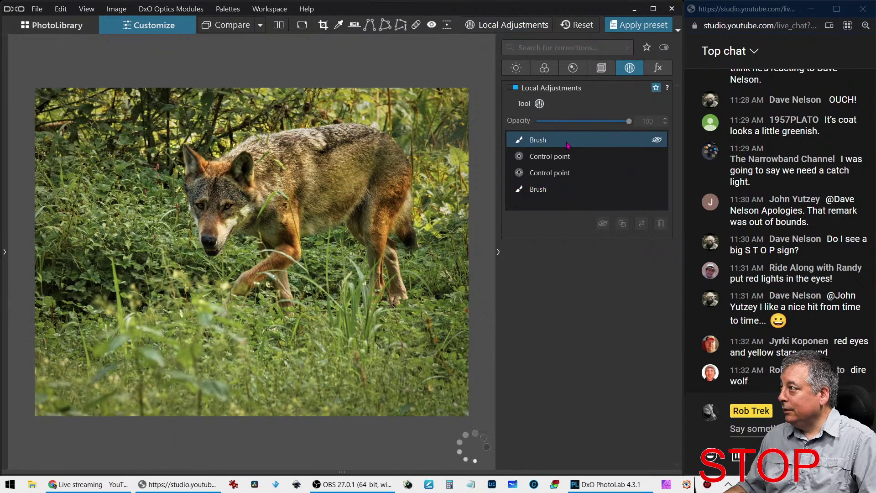
# Compare the edited wolf photo side by side with the original, including a close view of the head, and check it full screen
pyautogui.click(279, 25)
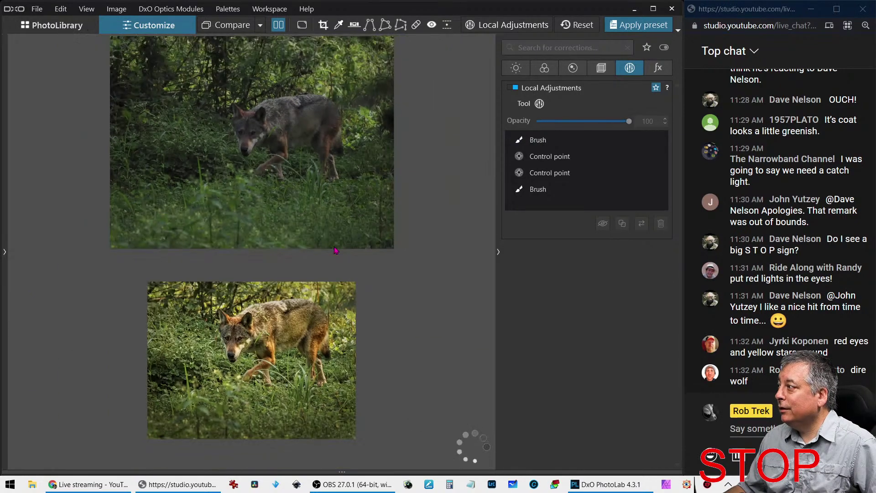
pyautogui.click(498, 252)
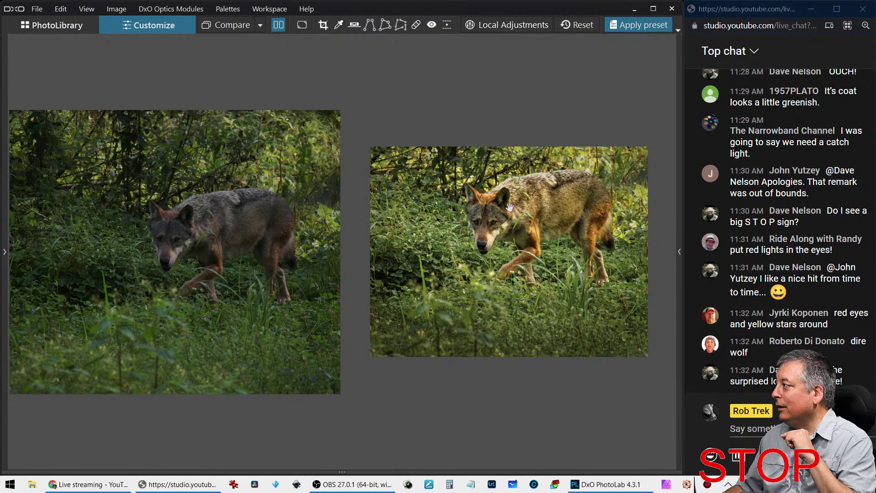
pyautogui.scroll(2, 510, 206)
pyautogui.scroll(1, 501, 216)
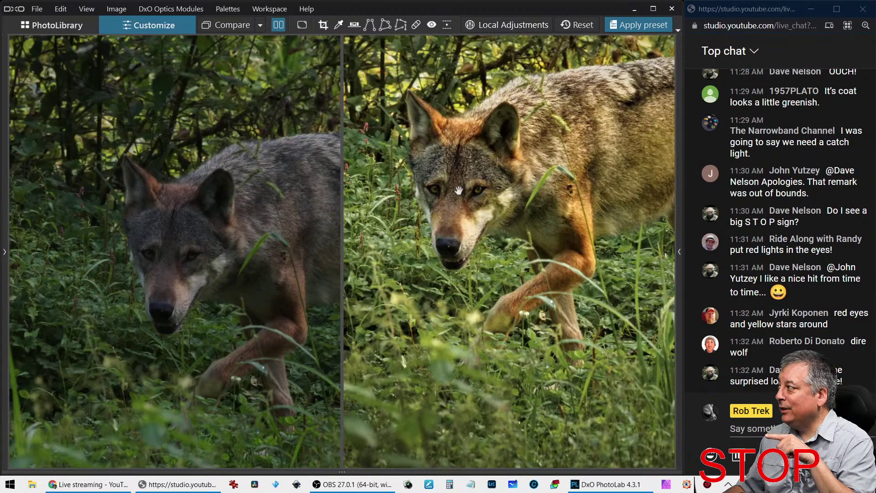
pyautogui.click(509, 225)
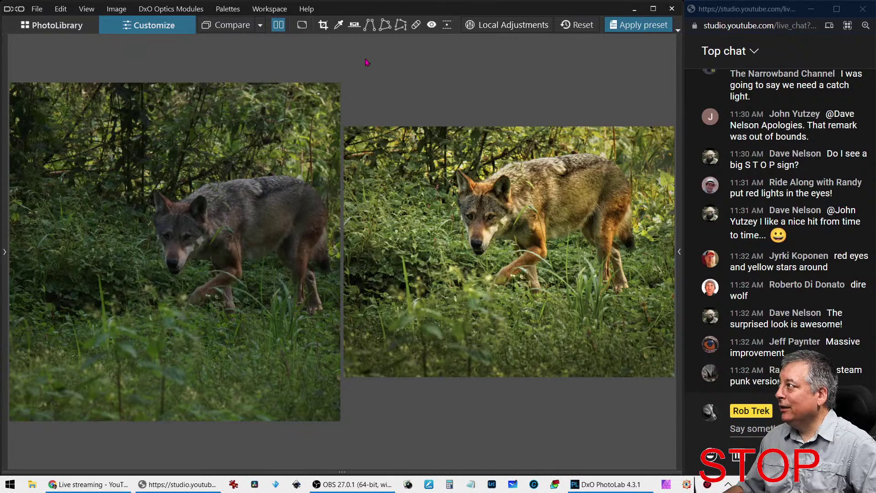
pyautogui.click(302, 25)
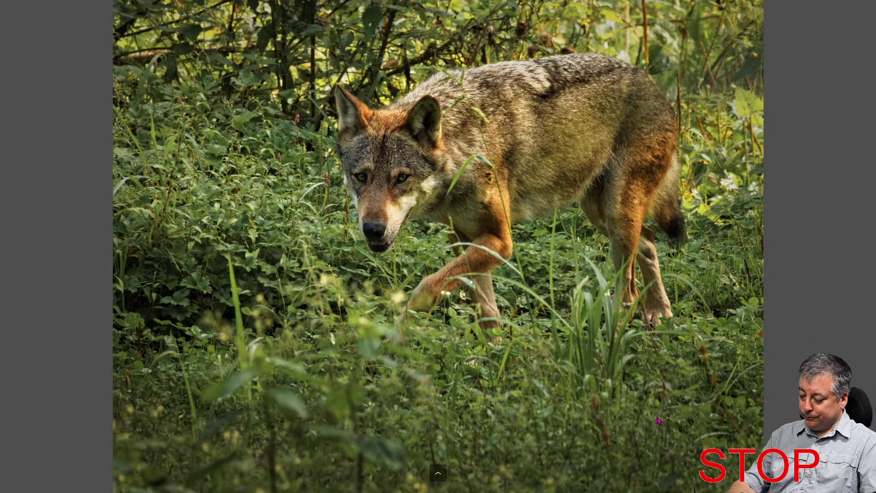
pyautogui.press('Escape')
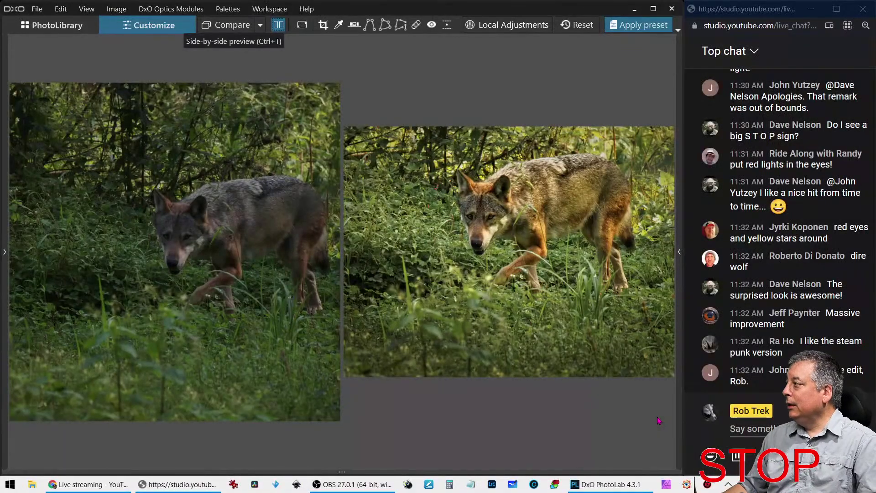
# Return to the photo library, open the night street photo with red light trails for editing, and show it as a single image
pyautogui.click(52, 29)
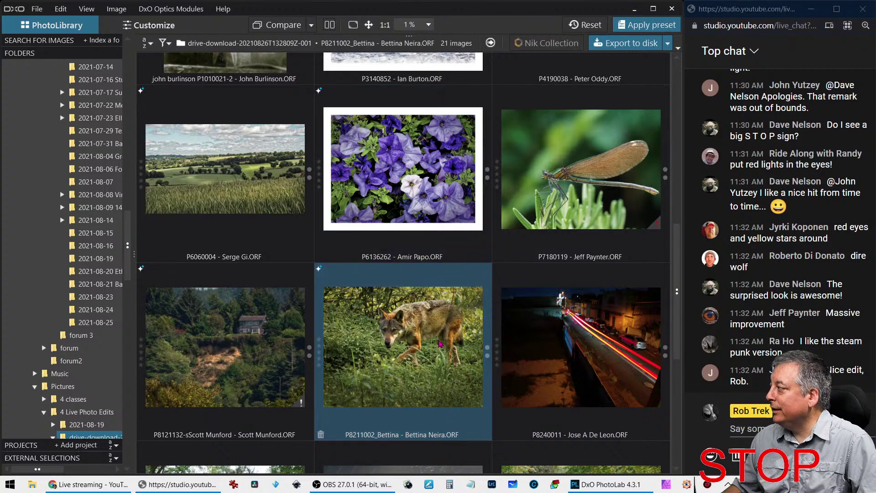
pyautogui.scroll(-1, 440, 343)
pyautogui.click(607, 182)
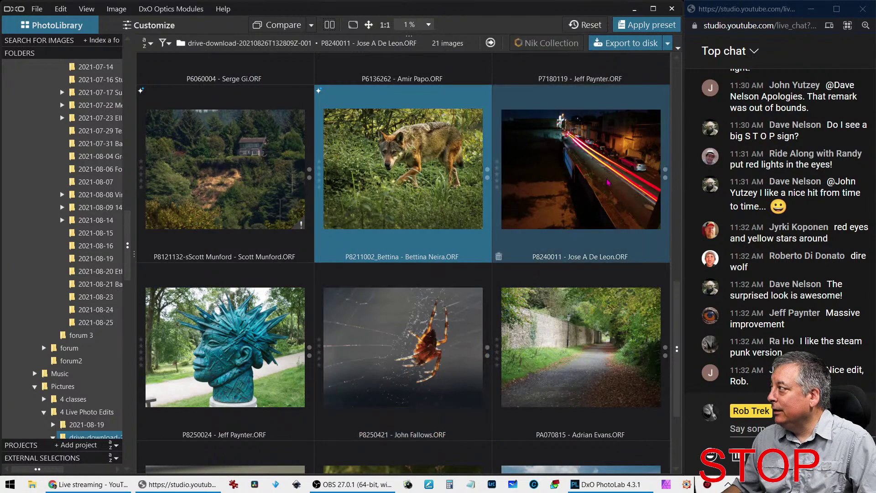
pyautogui.doubleClick(607, 183)
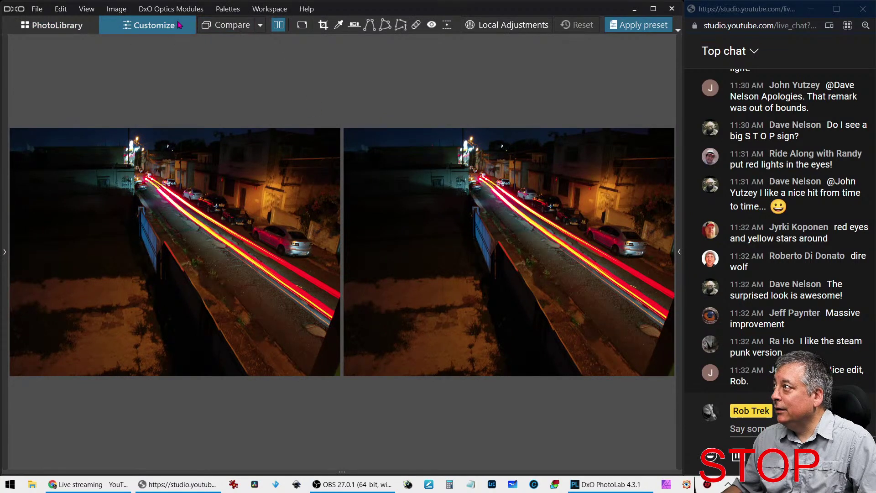
pyautogui.click(279, 24)
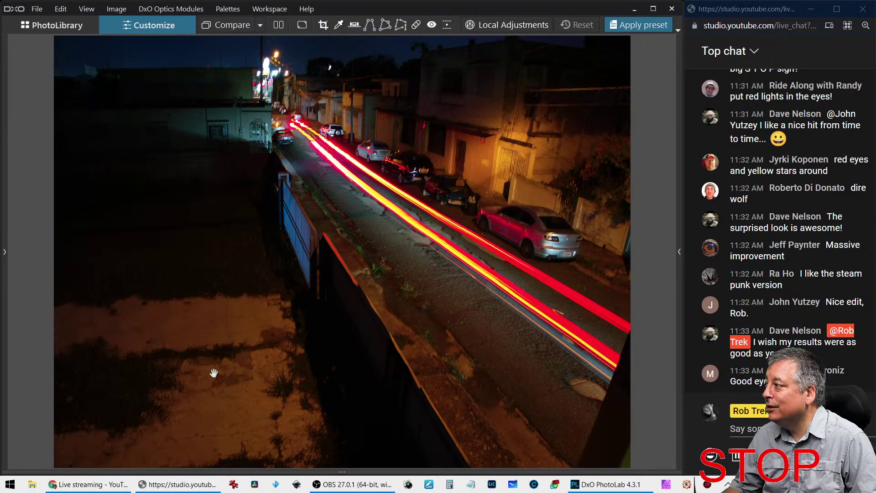
# Examine the dark wall area, and crop the street photo to a 2835 x 3780 px portrait frame around the light trails and parked cars
pyautogui.click(237, 361)
pyautogui.scroll(1, 236, 360)
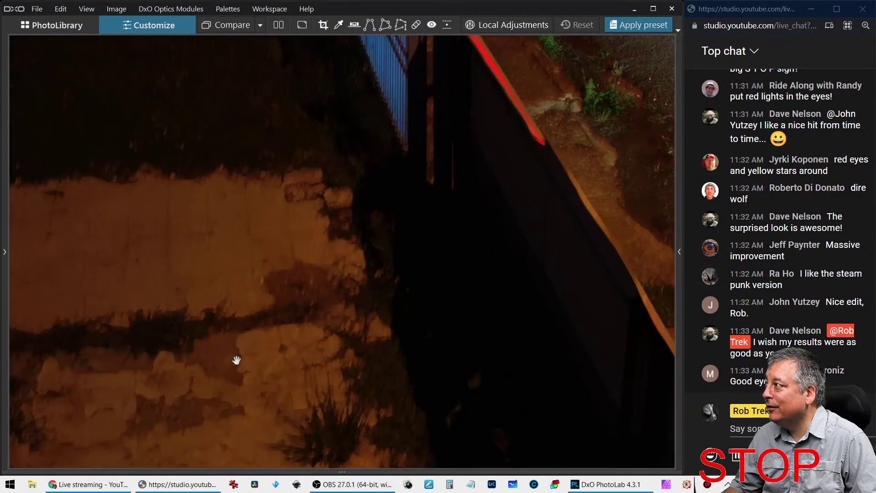
pyautogui.scroll(-3, 236, 361)
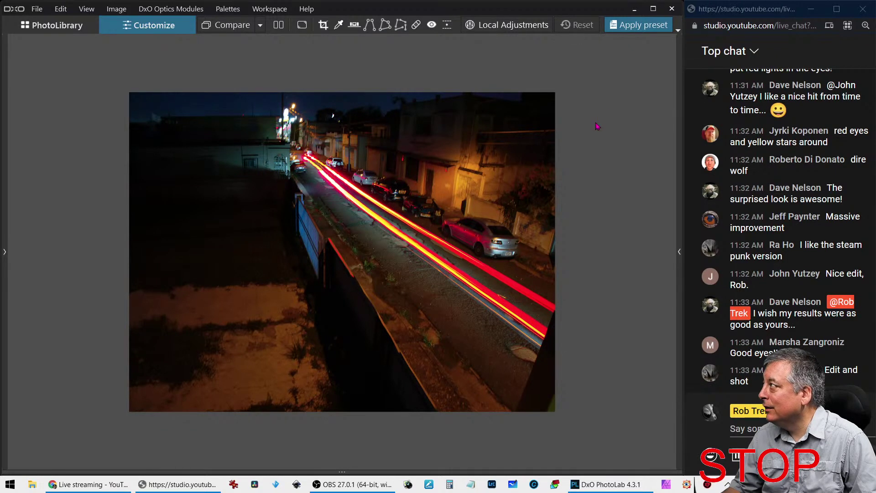
pyautogui.click(679, 253)
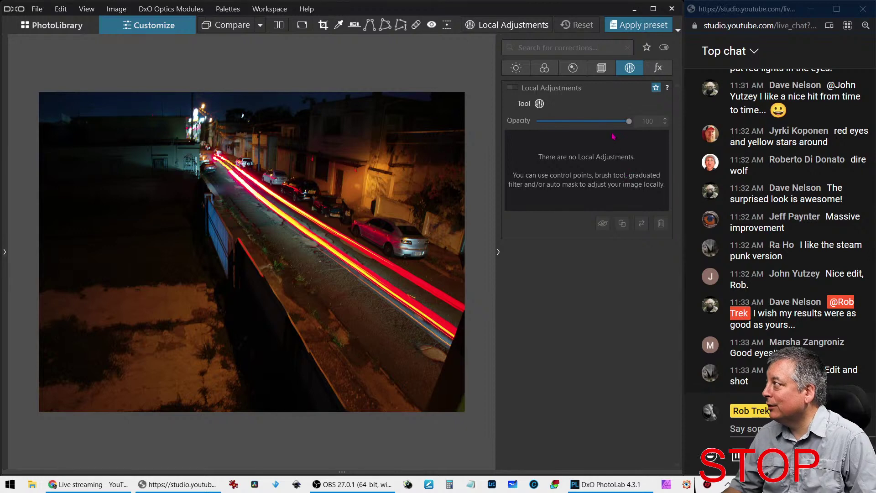
pyautogui.click(602, 68)
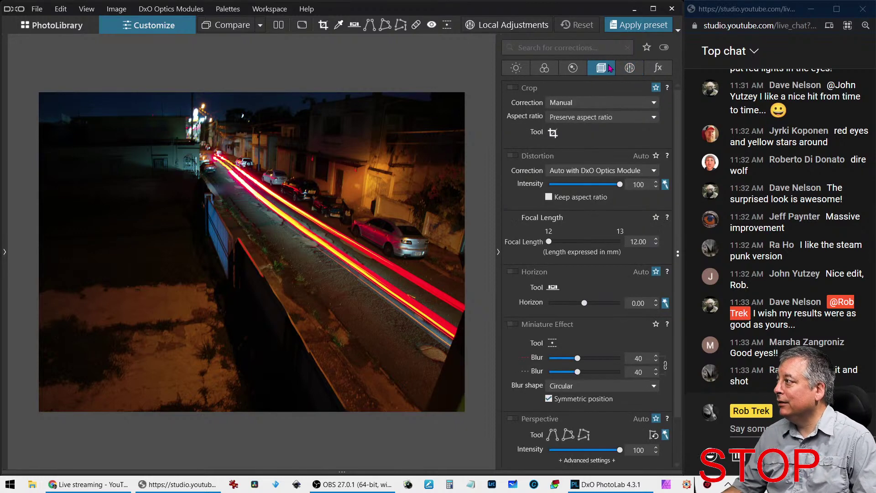
pyautogui.click(557, 131)
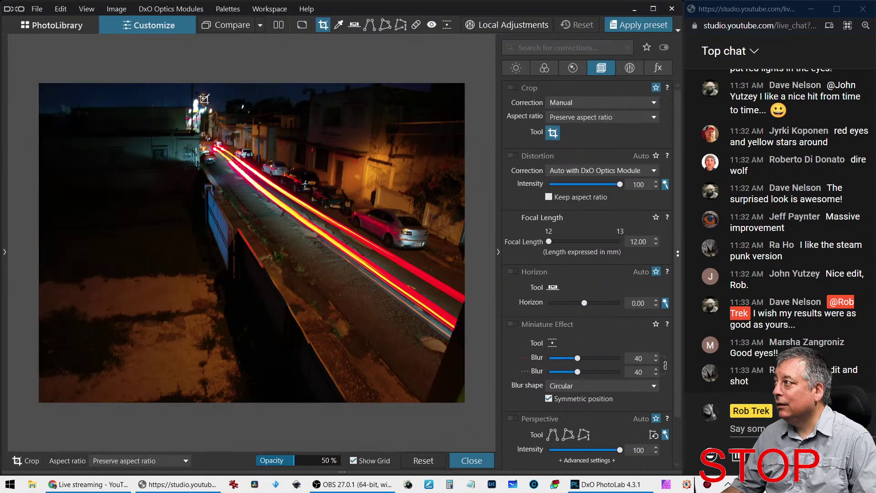
pyautogui.moveTo(211, 93); pyautogui.dragTo(487, 413)
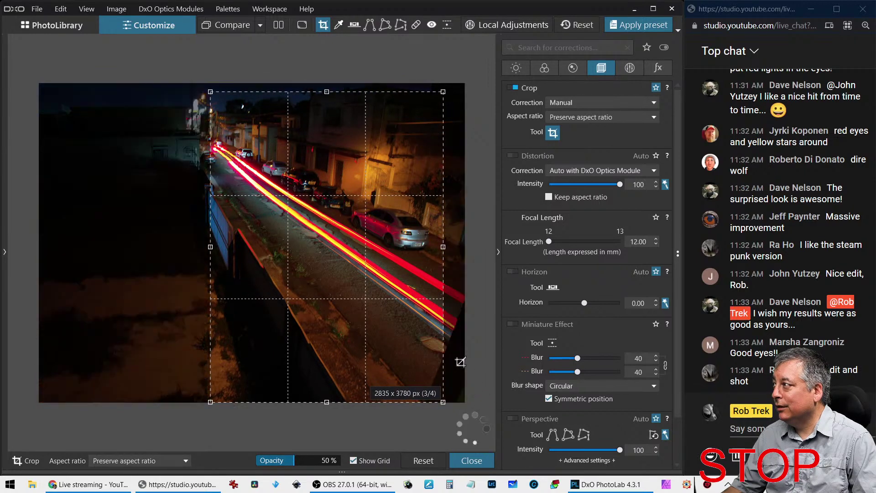
pyautogui.press('Return')
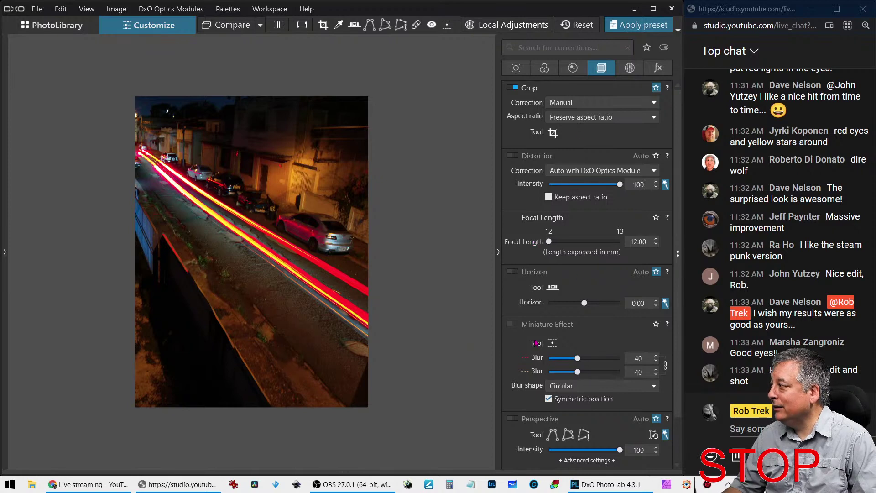
# Try the automatic perspective correction, switch it back off, and level the street photo with a horizon value of -4.45
pyautogui.click(515, 419)
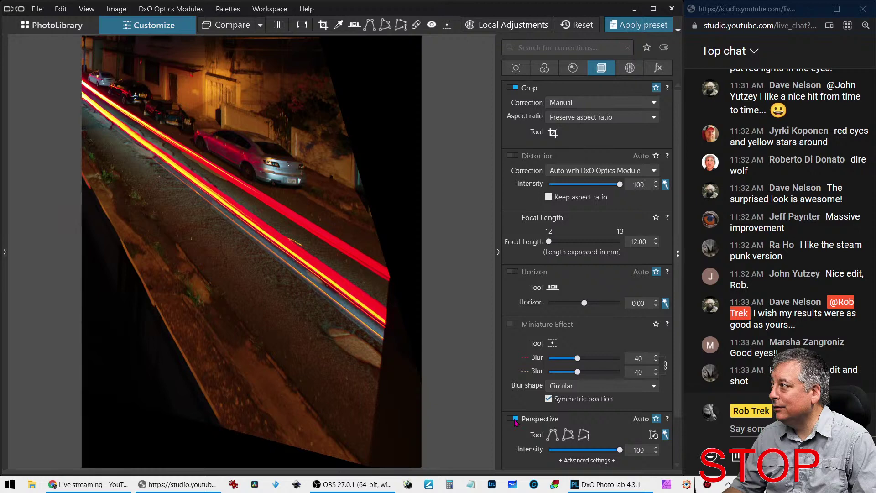
pyautogui.click(515, 419)
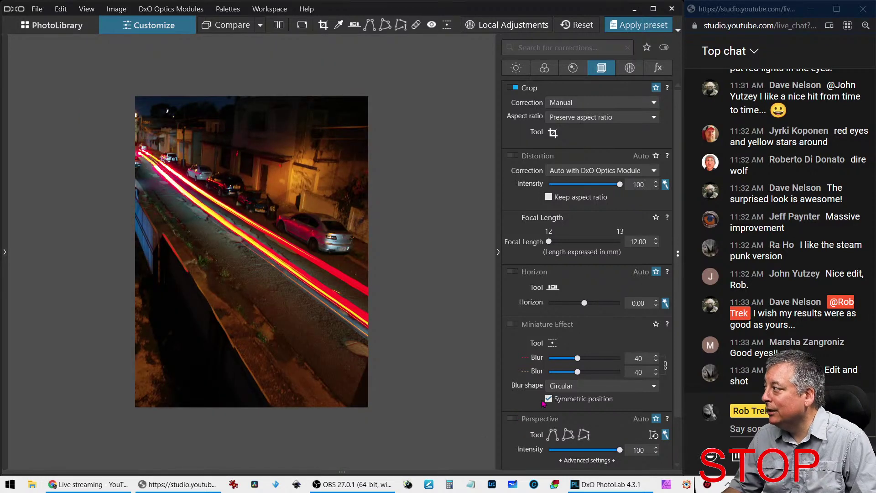
pyautogui.moveTo(584, 304); pyautogui.dragTo(565, 305)
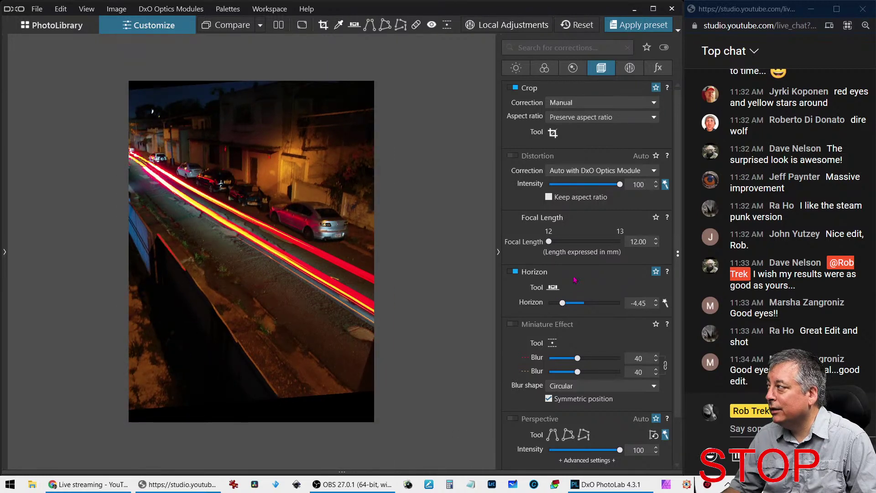
# Reshape the crop into a 3538 x 2653 px landscape frame covering the distant lights, light trails and parked cars, and apply it
pyautogui.click(553, 132)
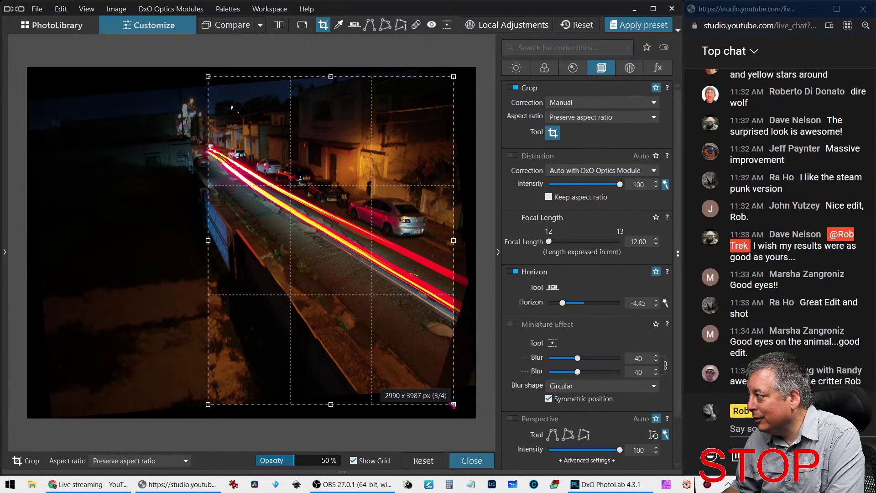
pyautogui.moveTo(451, 397); pyautogui.dragTo(402, 314)
pyautogui.moveTo(351, 308); pyautogui.dragTo(396, 298)
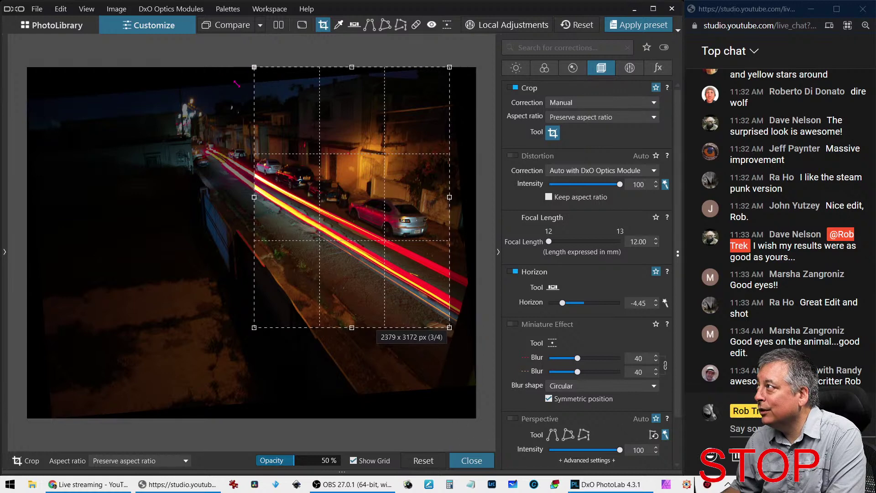
pyautogui.moveTo(236, 84); pyautogui.dragTo(205, 113)
pyautogui.moveTo(264, 228); pyautogui.dragTo(273, 216)
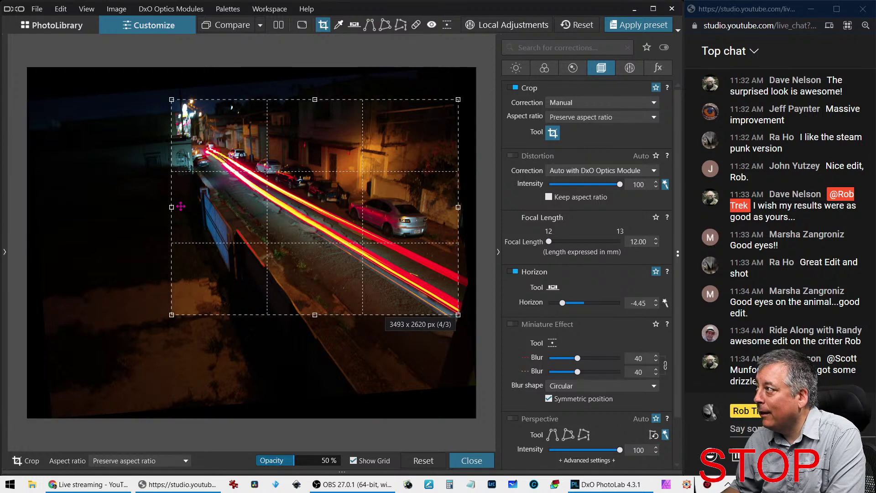
pyautogui.moveTo(174, 204); pyautogui.dragTo(168, 201)
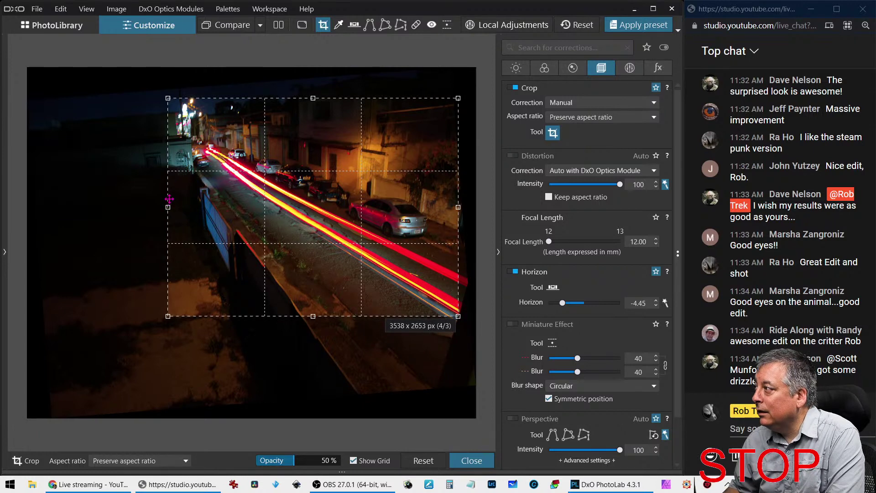
pyautogui.press('Return')
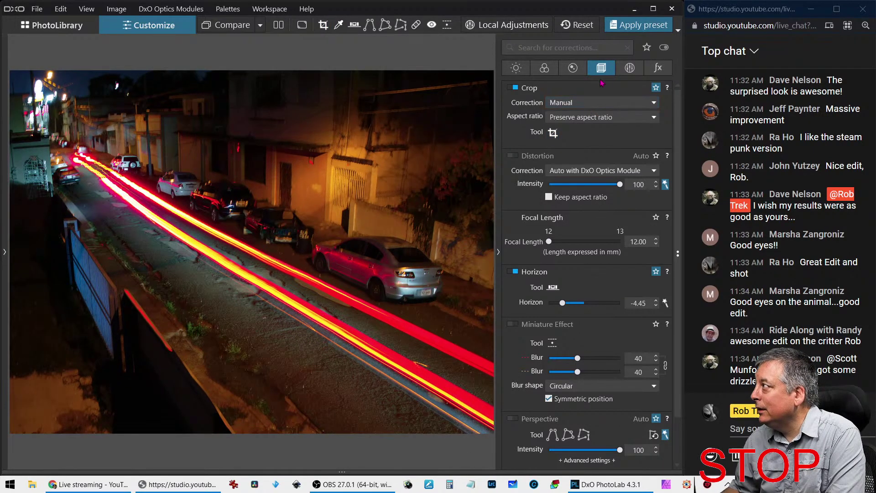
# Cool the street photo's RAW white balance to a temperature of 2981 with a tint of -5
pyautogui.click(544, 68)
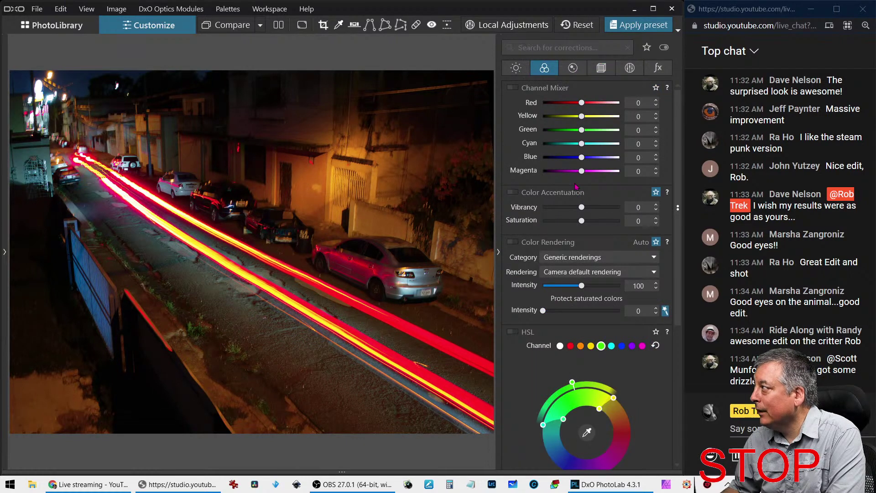
pyautogui.scroll(-5, 578, 311)
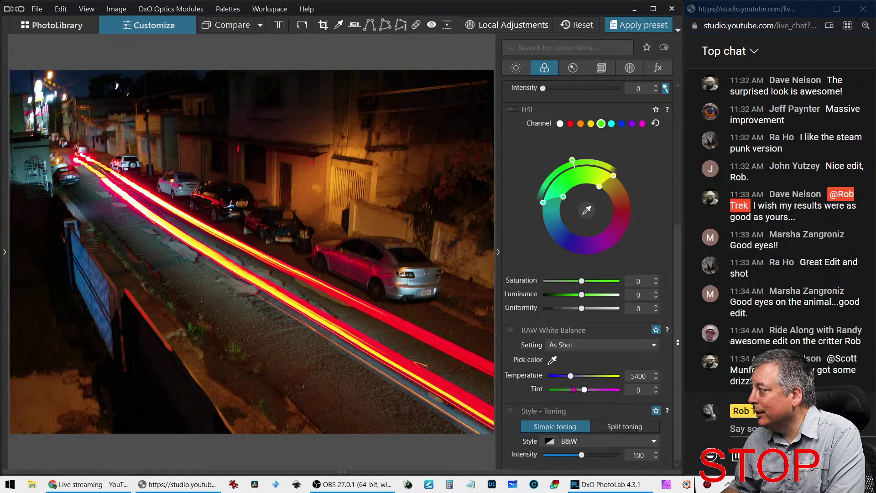
pyautogui.moveTo(571, 377); pyautogui.dragTo(586, 395)
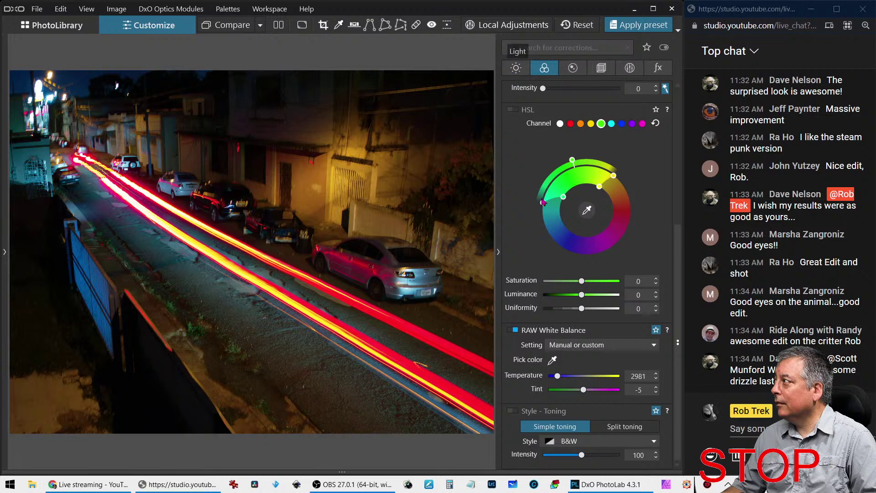
# Adjust the street photo's Selective Tone to Highlights -59, Midtones 59, Shadows 29 and Blacks -13
pyautogui.click(516, 68)
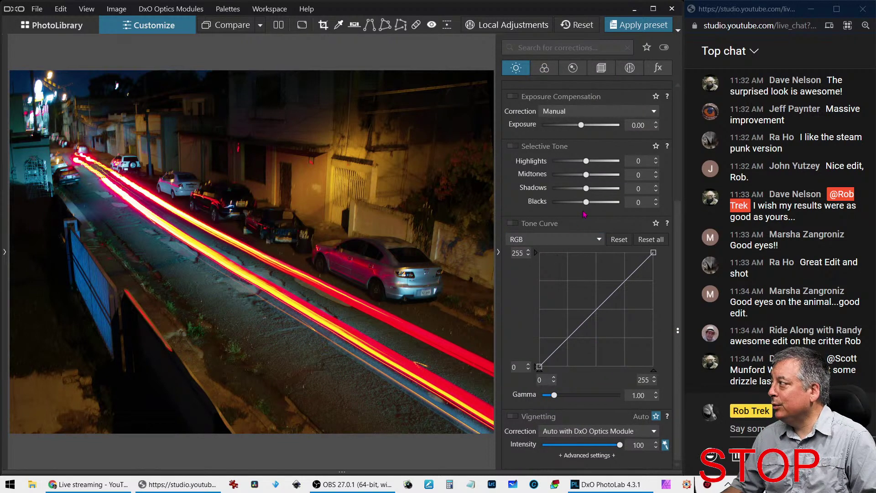
pyautogui.moveTo(586, 206); pyautogui.dragTo(598, 191)
pyautogui.moveTo(586, 175); pyautogui.dragTo(607, 176)
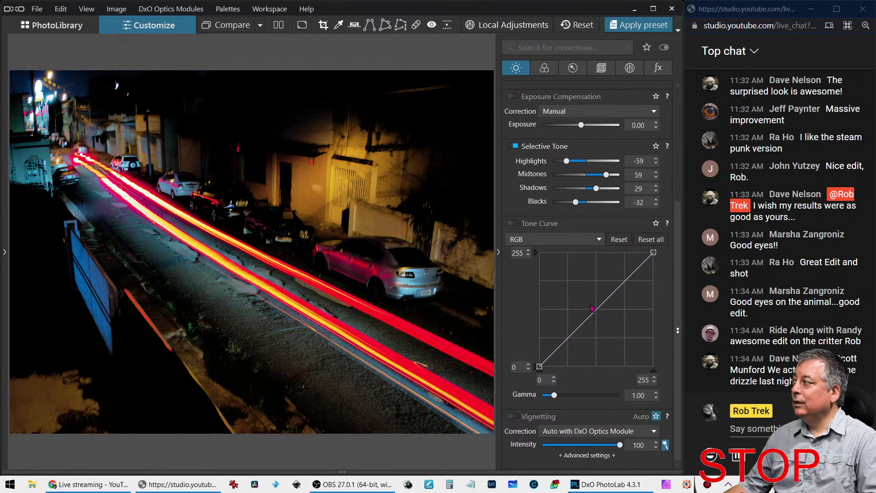
pyautogui.moveTo(576, 203); pyautogui.dragTo(583, 207)
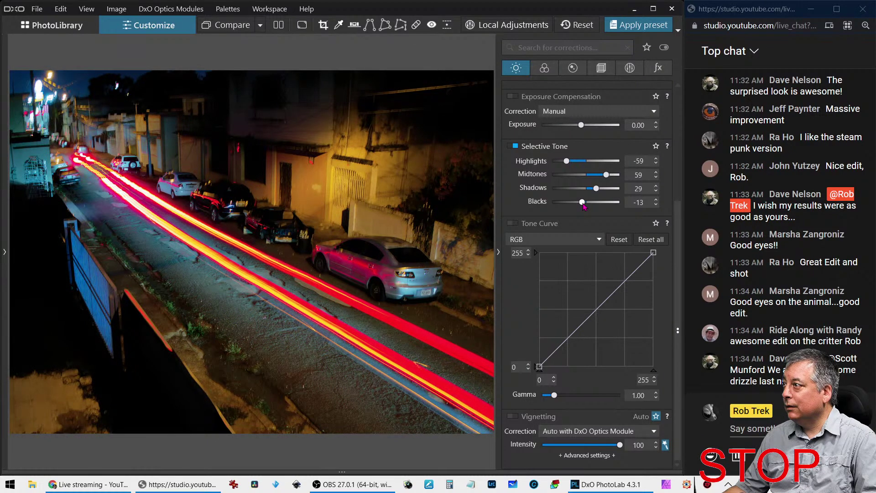
# Brush a local adjustment over the lit ground in the photo's lower-left corner and lower its exposure to the minimum
pyautogui.click(630, 68)
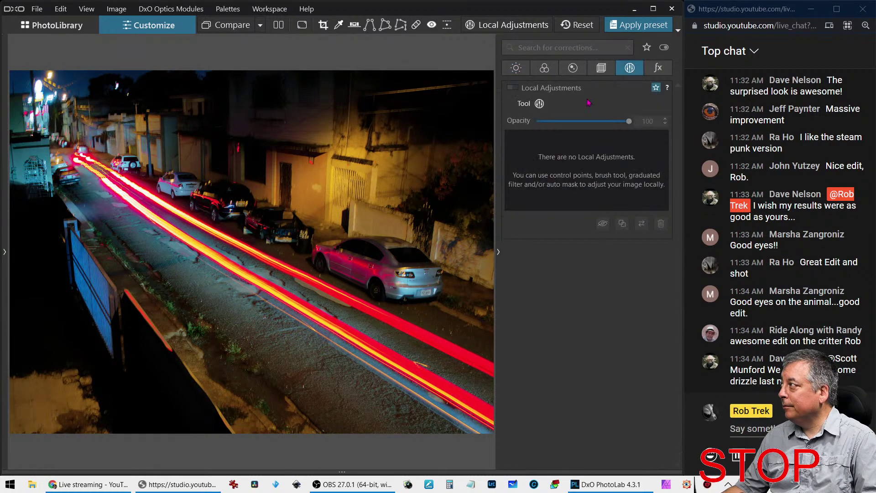
pyautogui.click(540, 104)
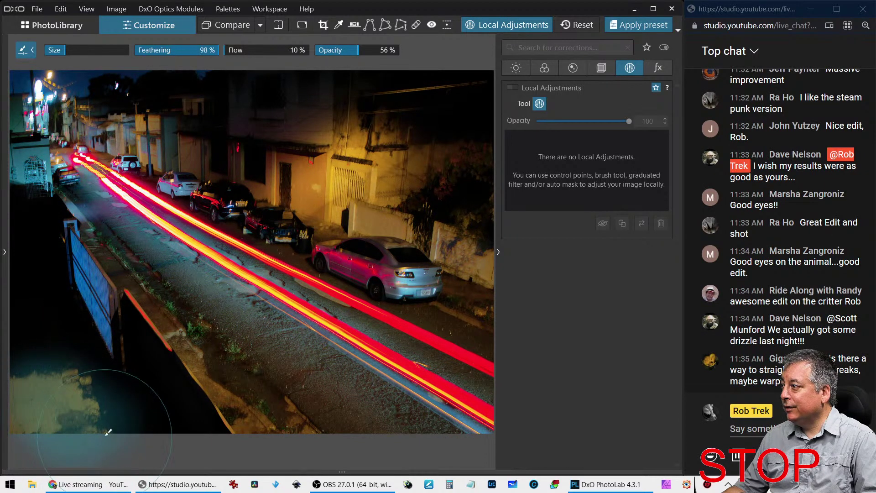
pyautogui.moveTo(87, 416); pyautogui.dragTo(40, 417)
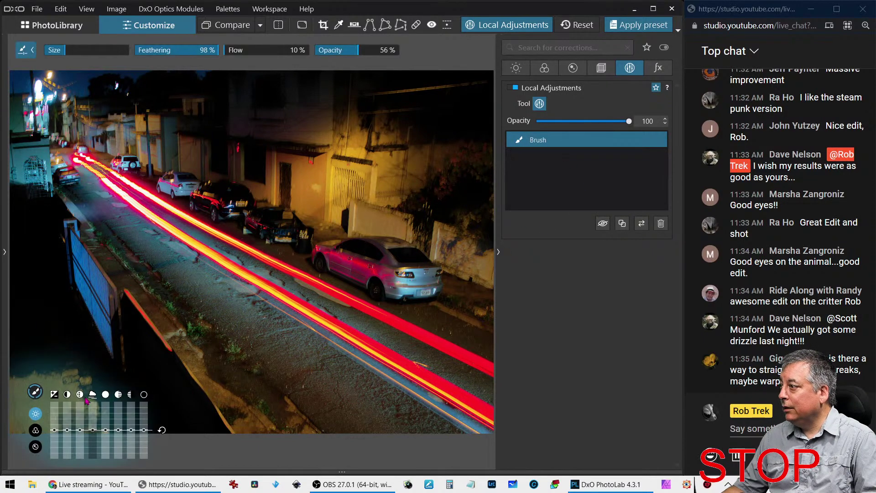
pyautogui.moveTo(54, 429); pyautogui.dragTo(57, 486)
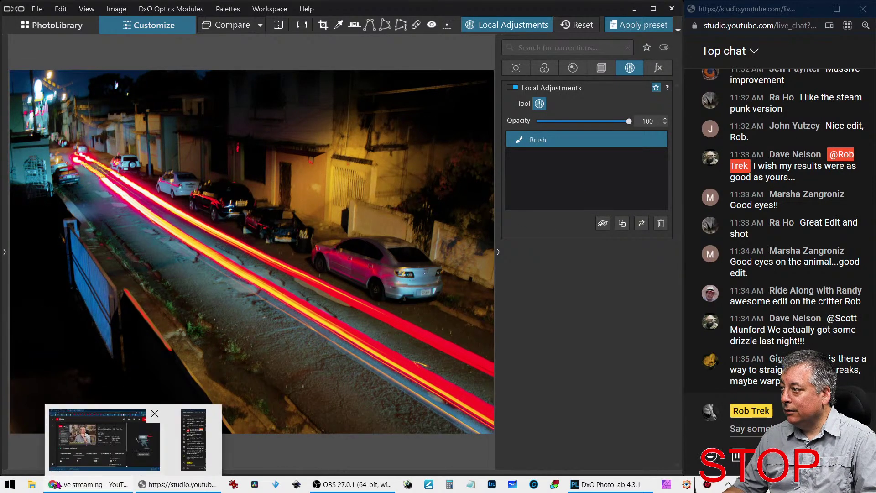
# Extend the darkening brush mask across the rest of the photo's lower-left corner and finish the local adjustment
pyautogui.moveTo(1, 429); pyautogui.dragTo(8, 430)
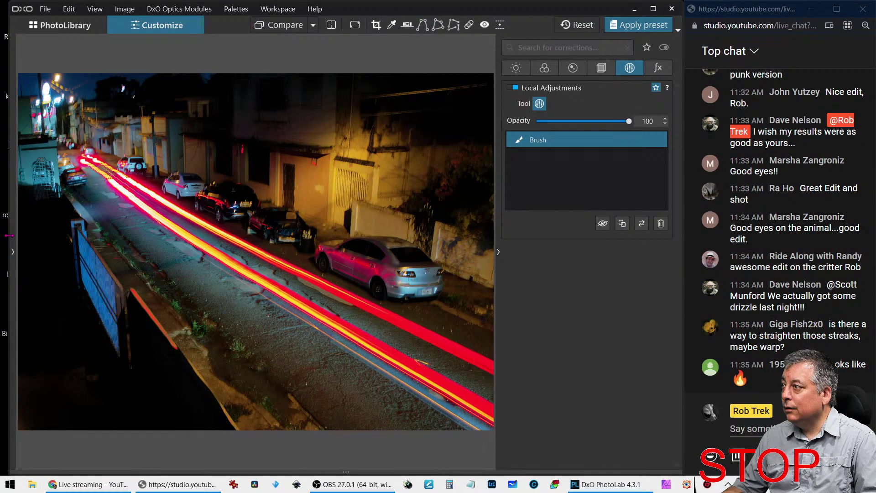
pyautogui.moveTo(8, 236); pyautogui.dragTo(0, 236)
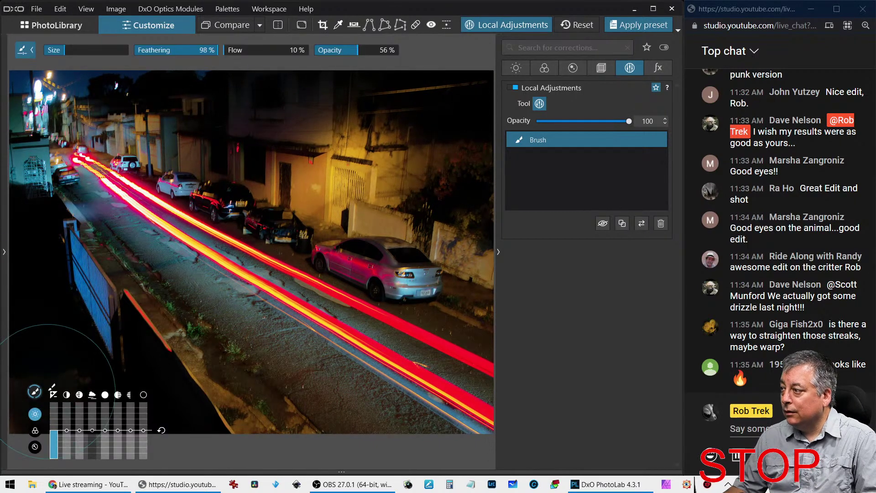
pyautogui.moveTo(51, 389)
pyautogui.mouseDown()
pyautogui.moveTo(19, 427)
pyautogui.moveTo(34, 431)
pyautogui.mouseUp()
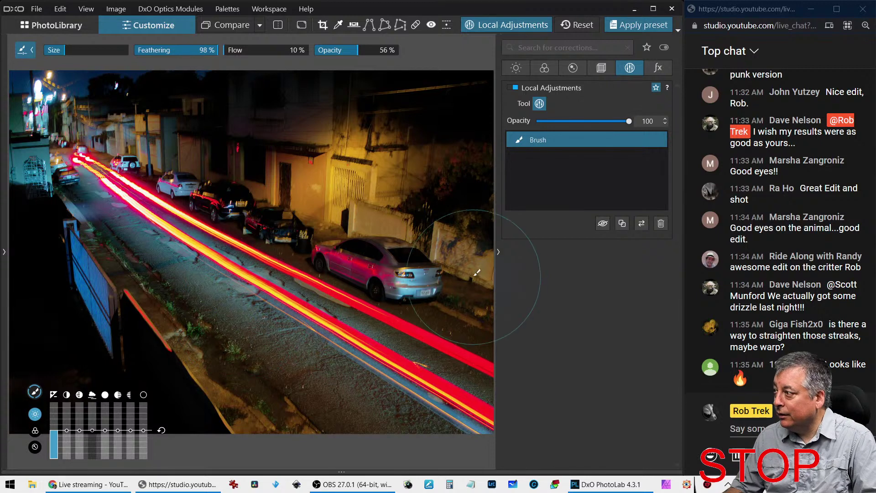
pyautogui.moveTo(55, 393)
pyautogui.mouseDown()
pyautogui.moveTo(101, 390)
pyautogui.moveTo(160, 439)
pyautogui.mouseUp()
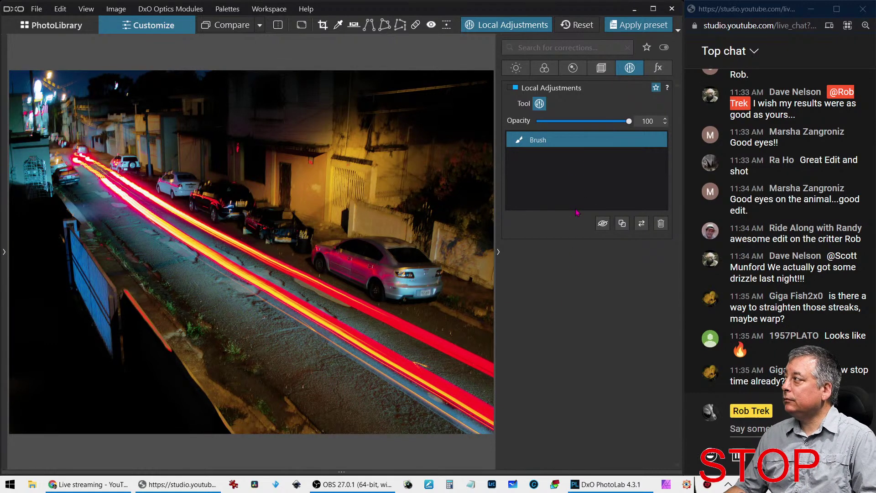
pyautogui.click(550, 166)
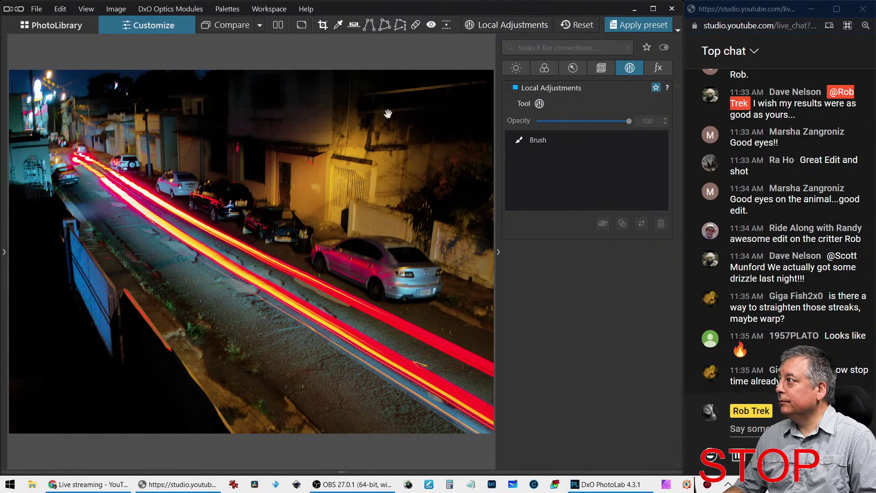
# Compare the original and edited street photo side by side, and examine the parked cars and light trails full screen
pyautogui.click(278, 24)
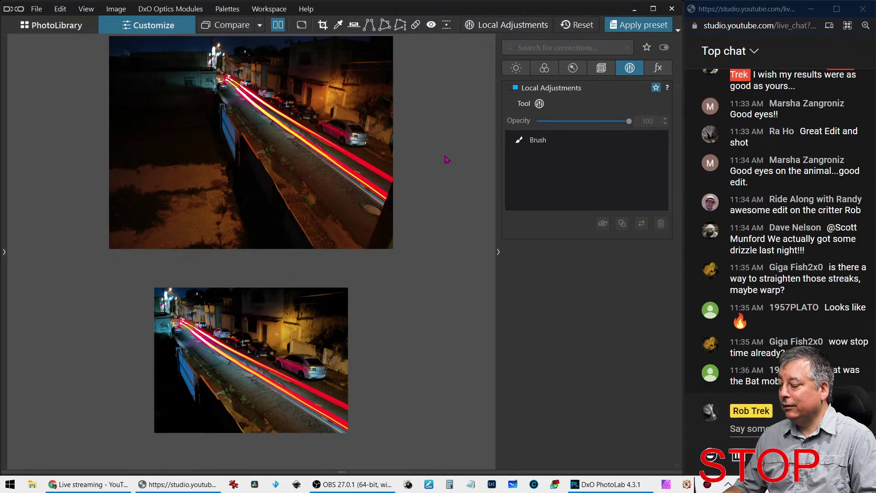
pyautogui.hotkey('ctrl', 'alt', 'r')
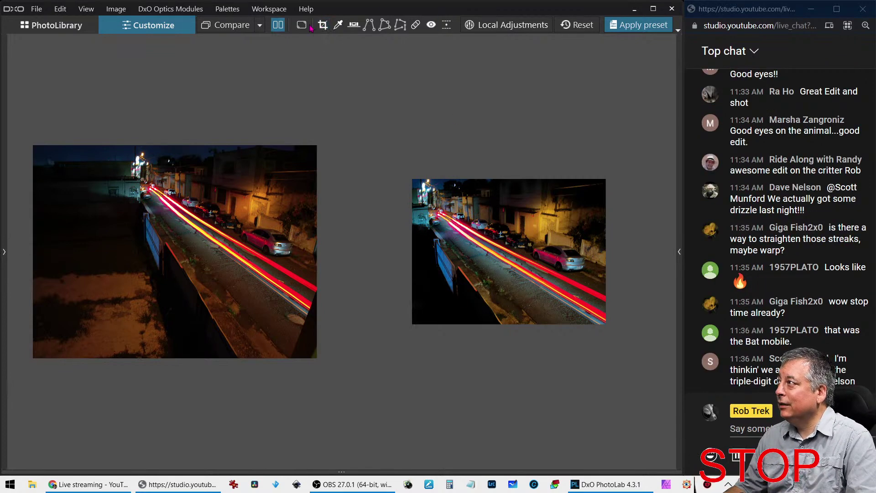
pyautogui.press('F11')
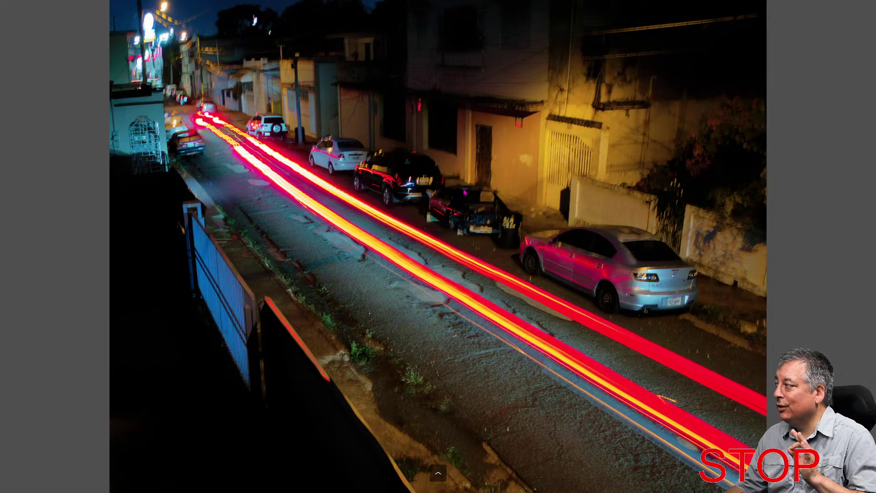
pyautogui.click(664, 295)
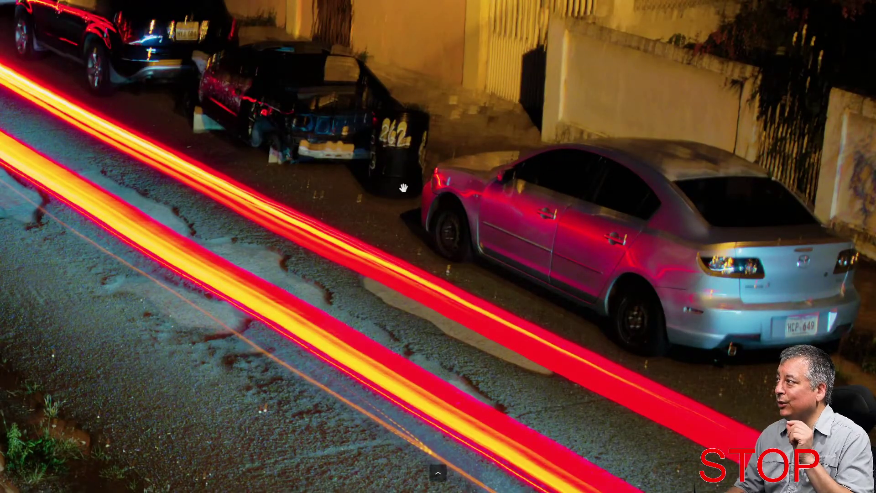
pyautogui.click(439, 274)
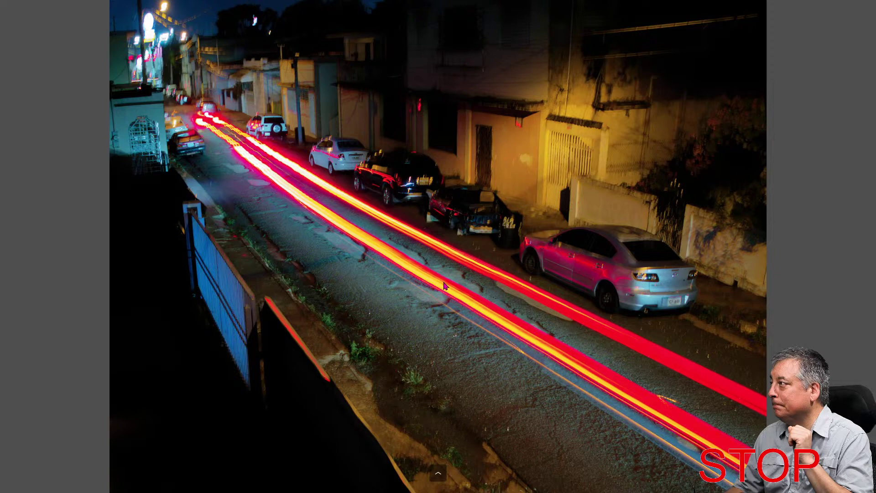
pyautogui.press('F11')
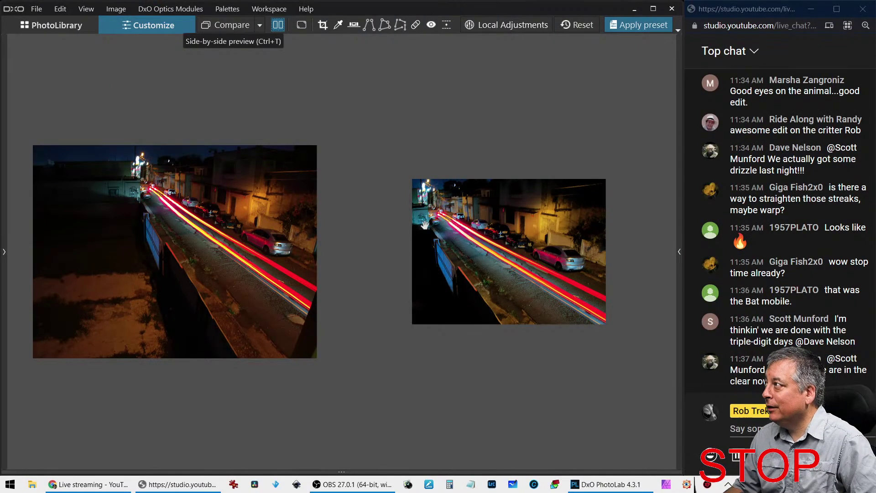
pyautogui.hotkey('ctrl', 't')
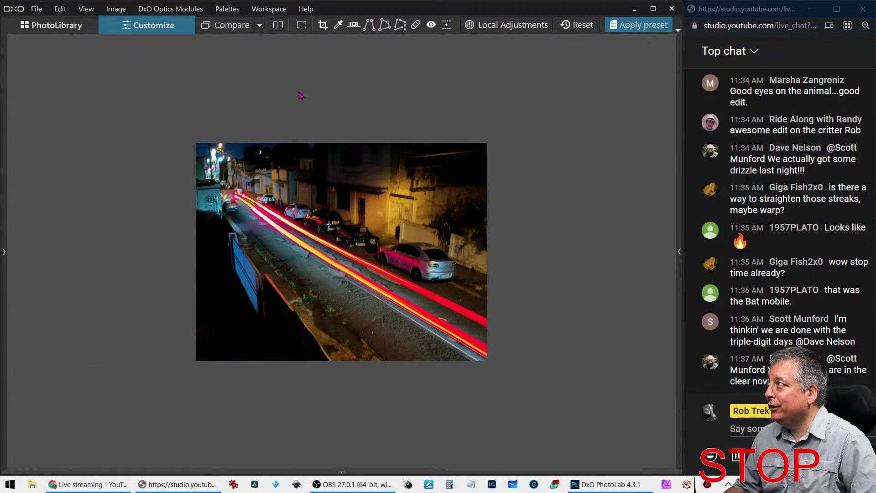
# Export the street photo to Topaz Sharpen AI as a 16-bit TIFF at 72 ppi with the original ICC profile
pyautogui.rightClick(324, 180)
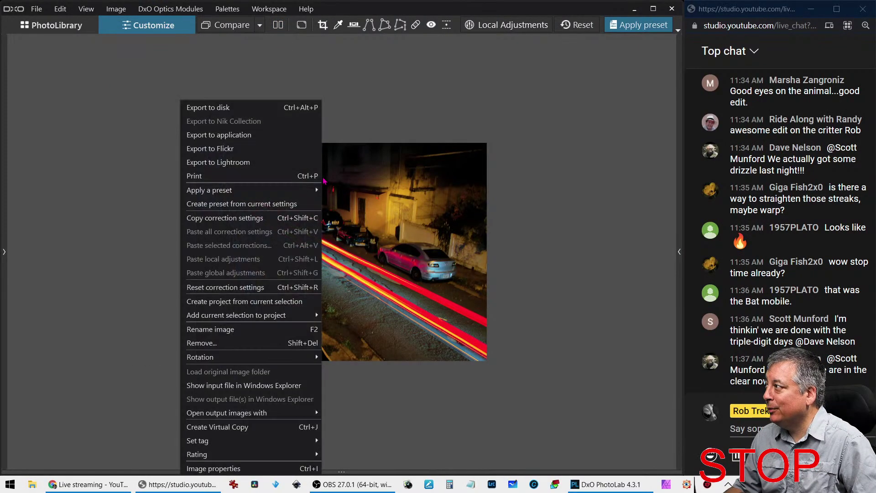
pyautogui.click(299, 135)
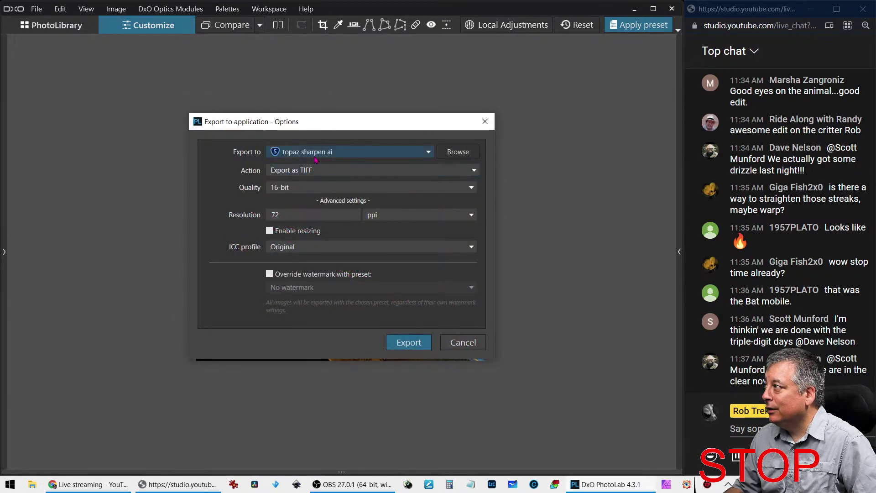
pyautogui.click(319, 172)
pyautogui.click(409, 341)
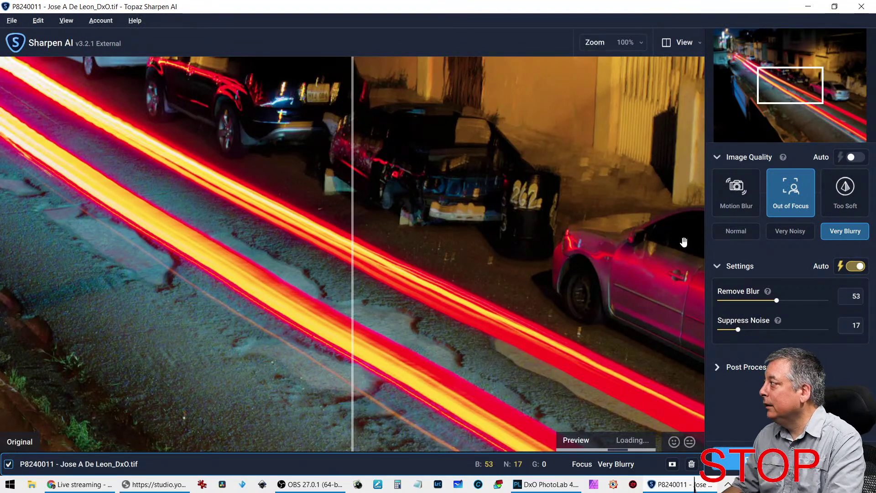
# Sharpen the photo with the Motion Blur model in Very Blurry mode, using Remove Blur 100 and Suppress Noise 23
pyautogui.click(735, 204)
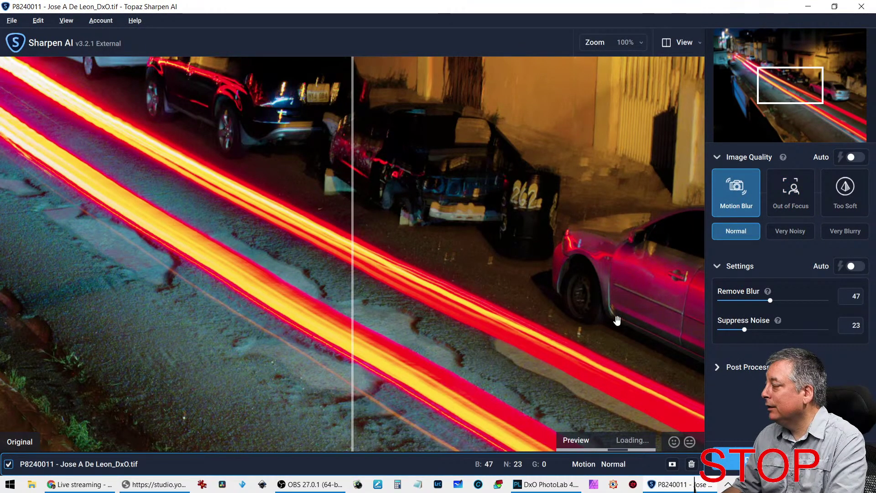
pyautogui.click(853, 267)
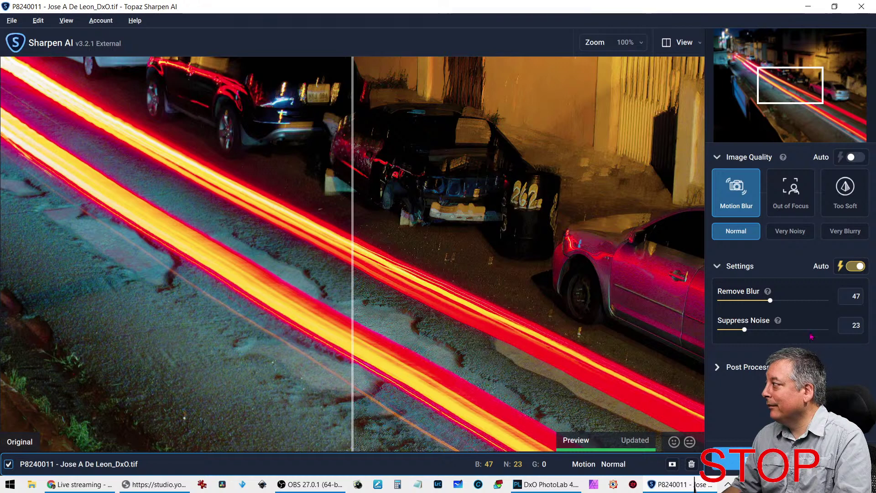
pyautogui.moveTo(770, 300); pyautogui.dragTo(828, 300)
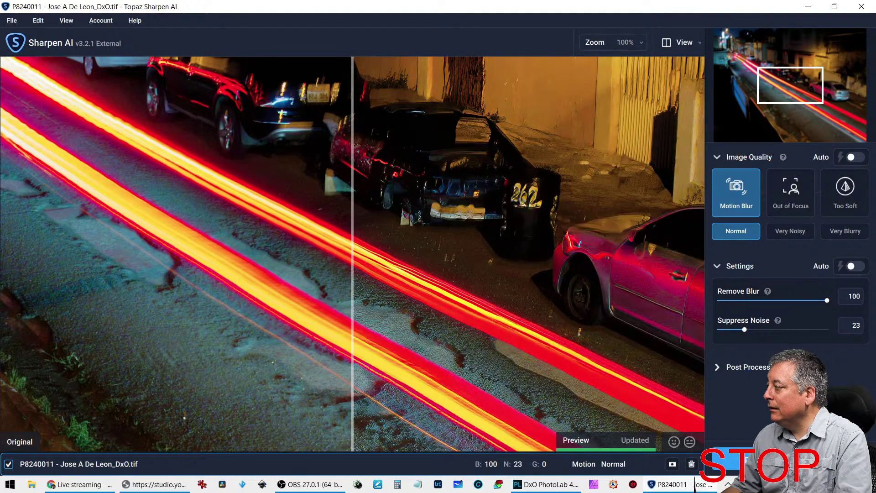
pyautogui.click(852, 233)
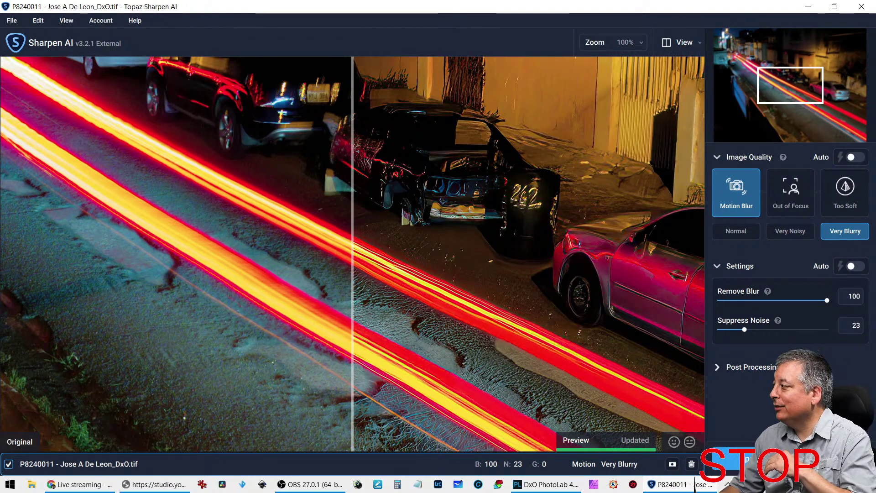
pyautogui.click(735, 468)
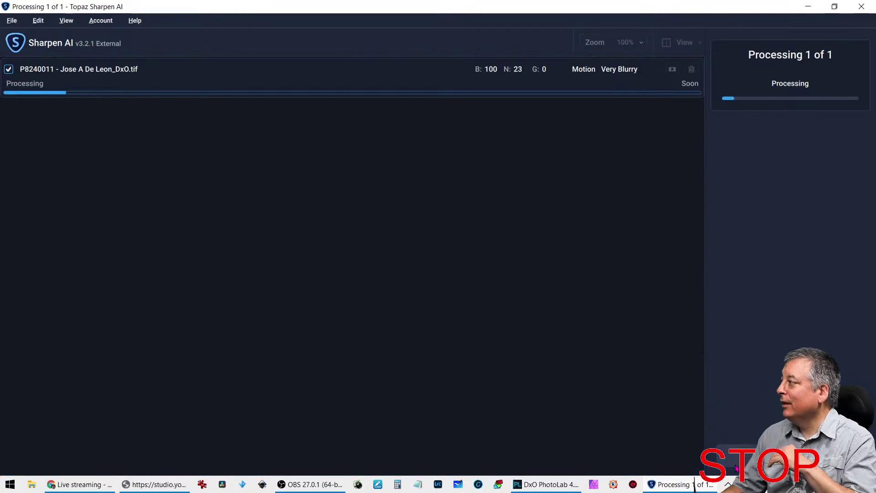
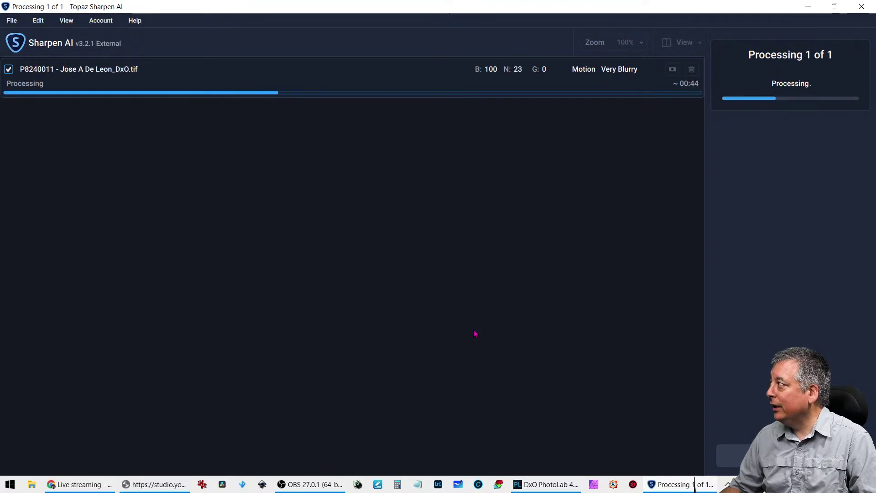
# Check the GPU and CPU load in Task Manager during the sharpening process, and close it
pyautogui.moveTo(675, 486)
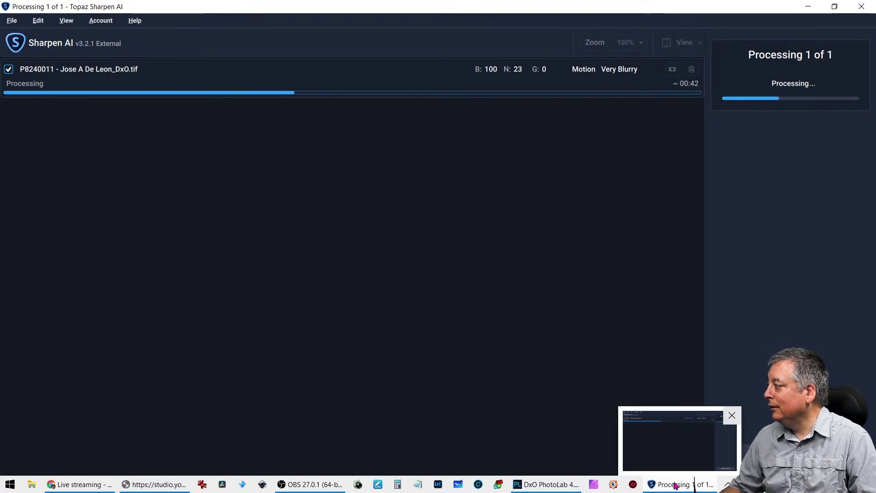
pyautogui.rightClick(720, 485)
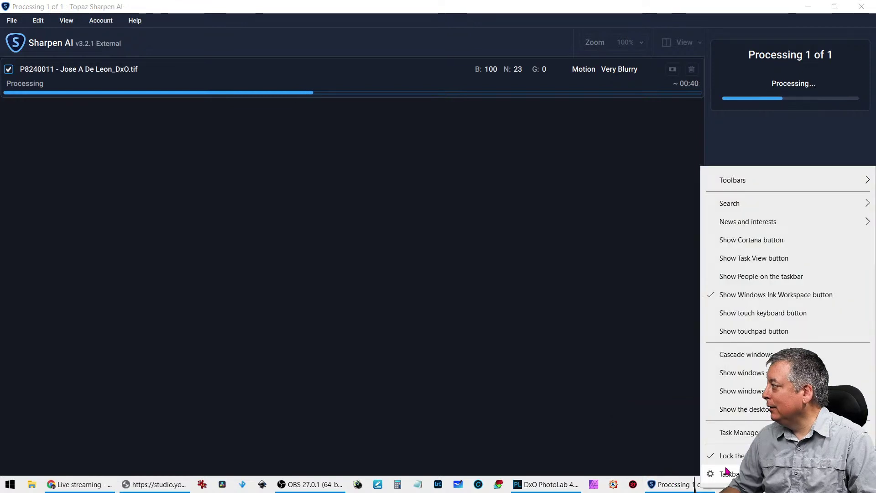
pyautogui.click(736, 432)
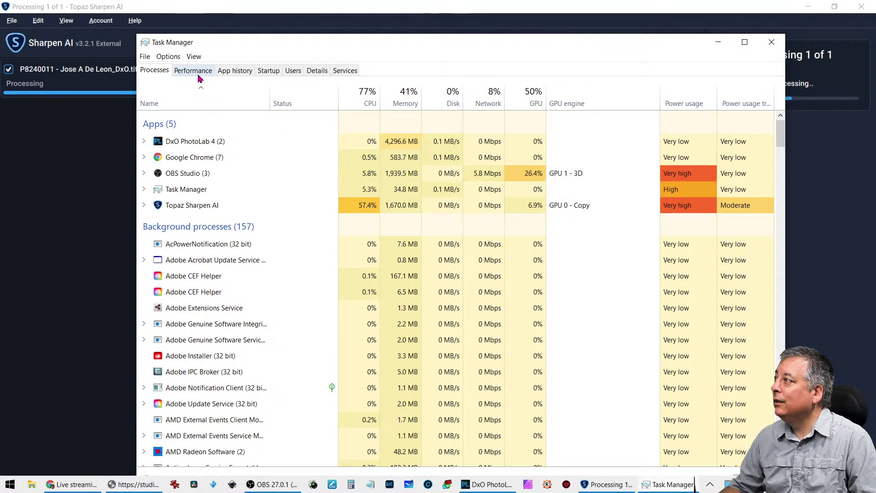
pyautogui.click(199, 74)
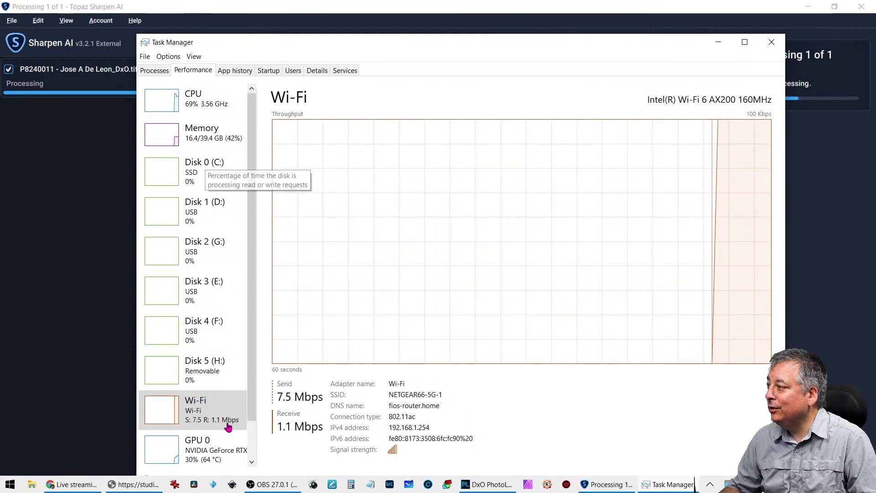
pyautogui.click(218, 452)
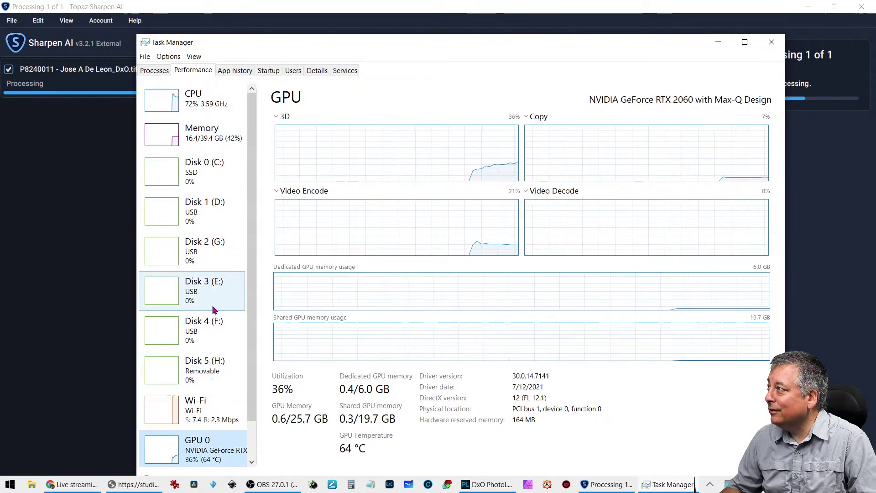
pyautogui.click(210, 112)
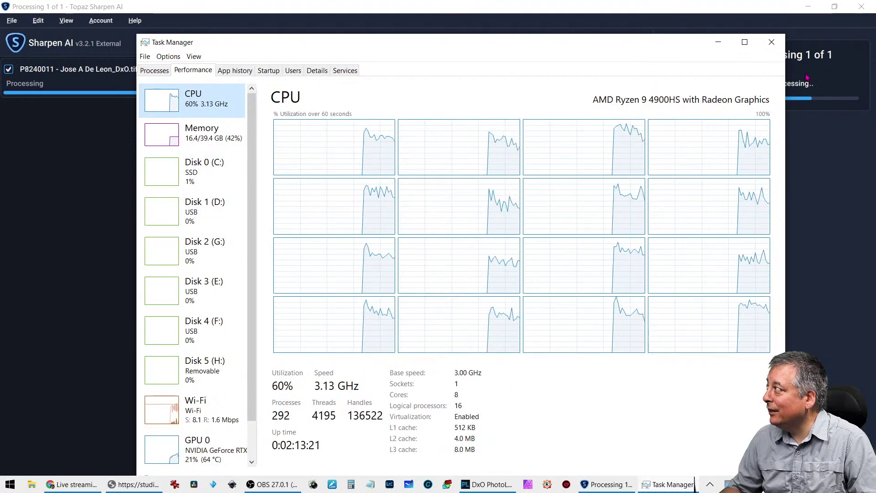
pyautogui.click(772, 43)
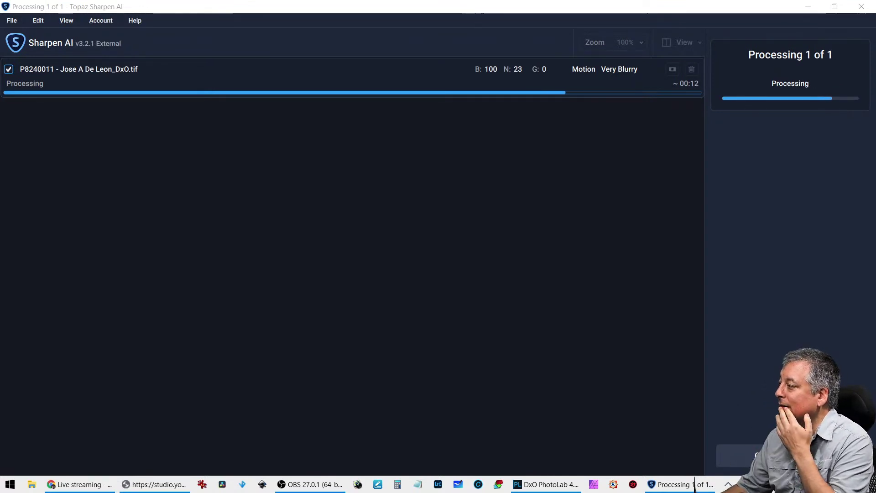
# Switch to DxO PhotoLab, open the sharpened TIFF of the street photo, and examine the whole frame and parked cars full screen
pyautogui.click(133, 480)
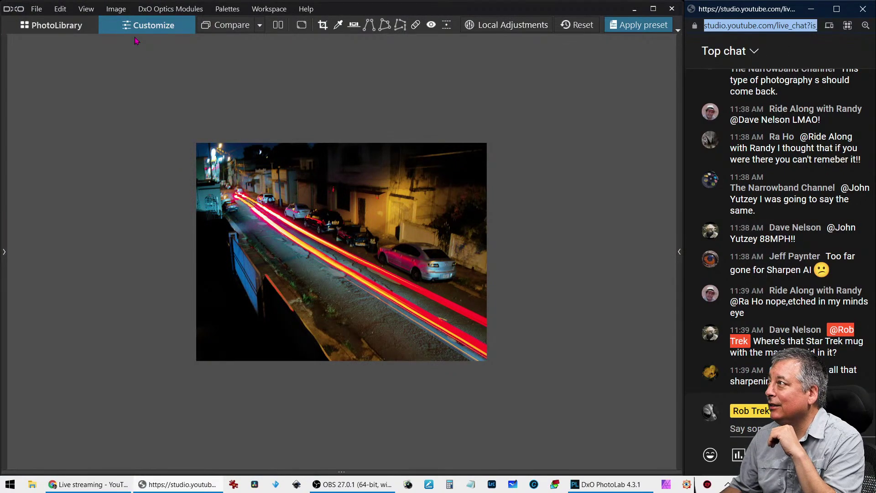
pyautogui.click(51, 26)
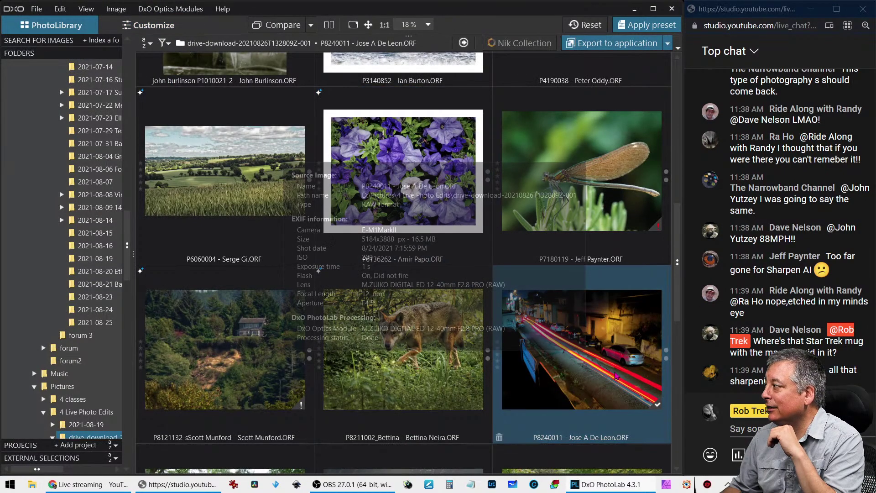
pyautogui.scroll(-5, 615, 375)
pyautogui.doubleClick(267, 402)
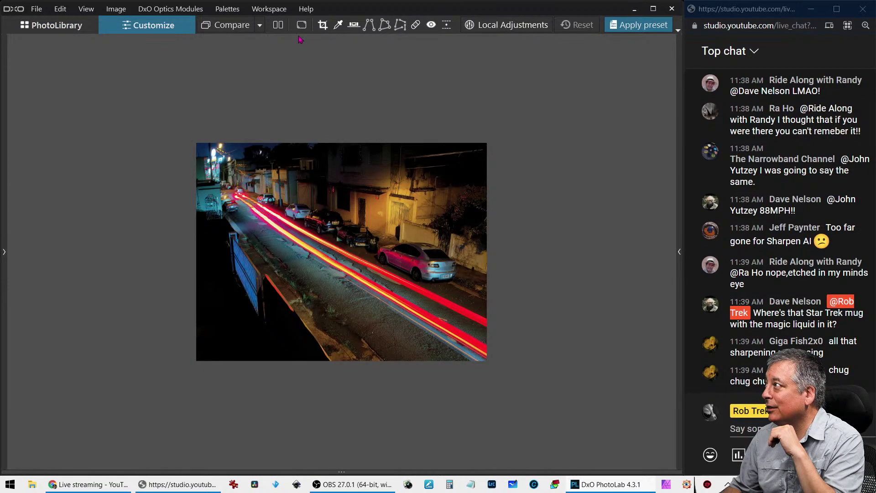
pyautogui.click(301, 28)
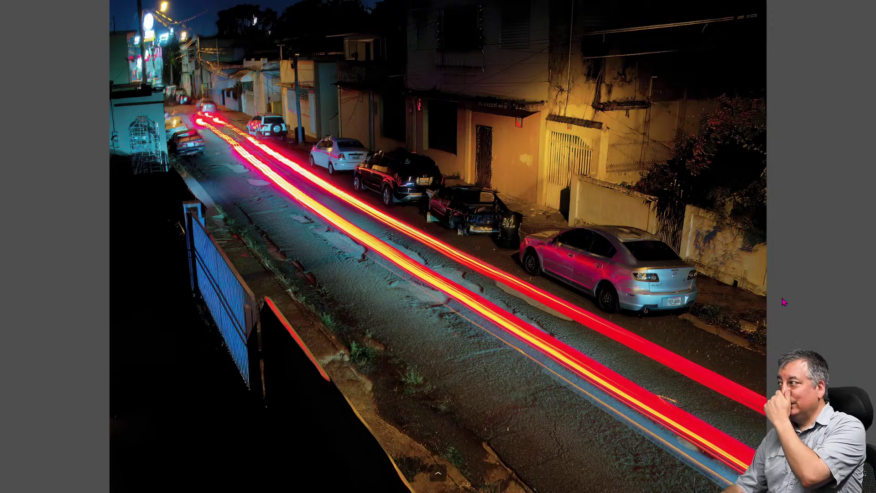
pyautogui.click(680, 294)
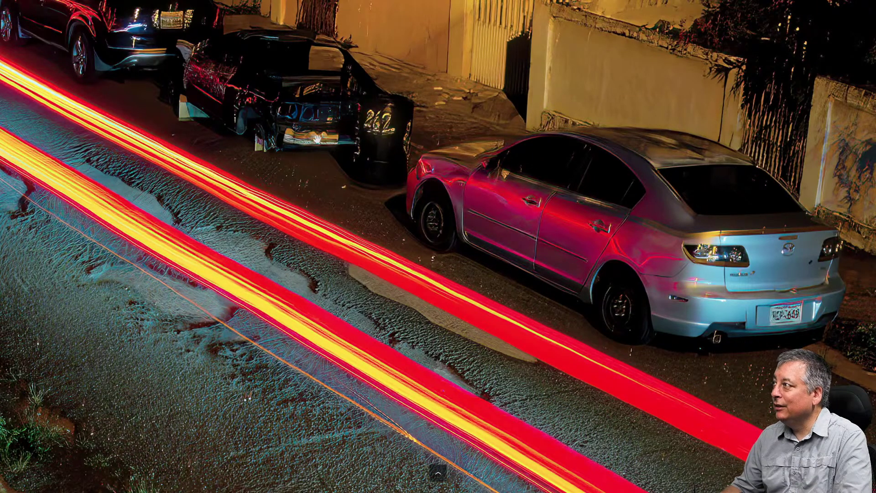
pyautogui.click(263, 117)
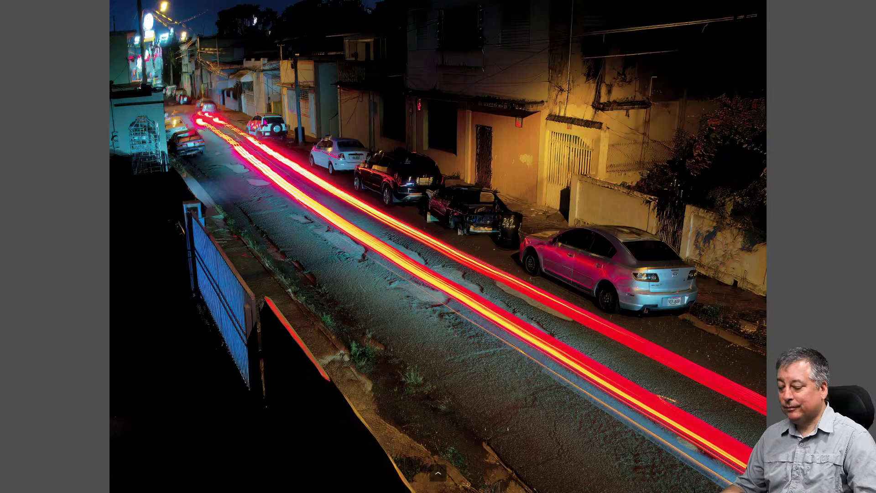
pyautogui.press('Escape')
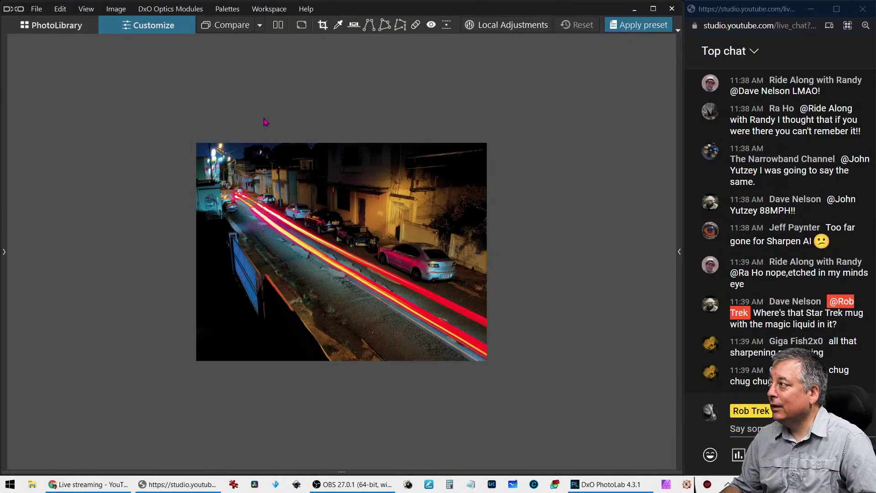
# Open the raw version of the night street photo and reset all its edits
pyautogui.click(51, 25)
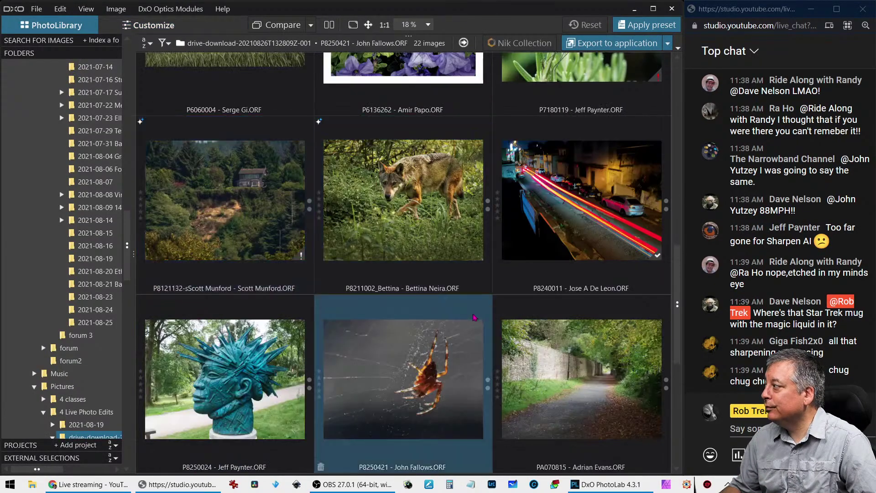
pyautogui.doubleClick(555, 177)
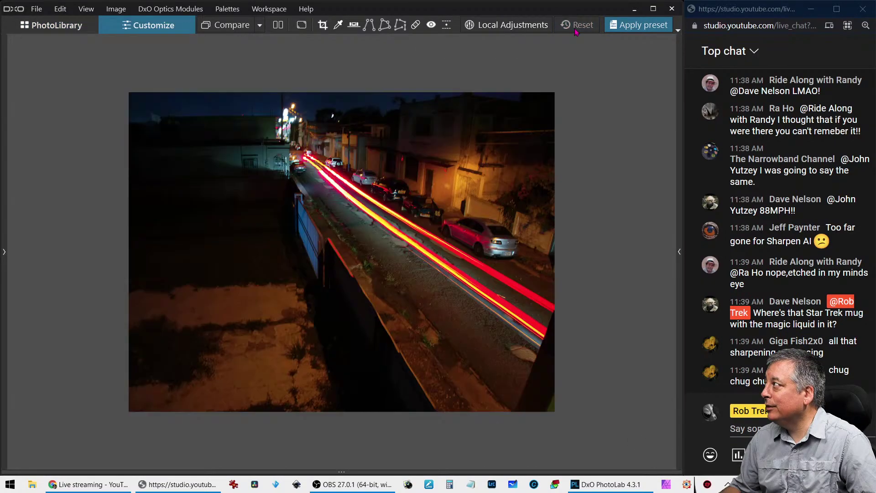
# Examine the sharpness of the parked cars, light trails, road surface and building facades in the unedited raw street photo
pyautogui.click(382, 290)
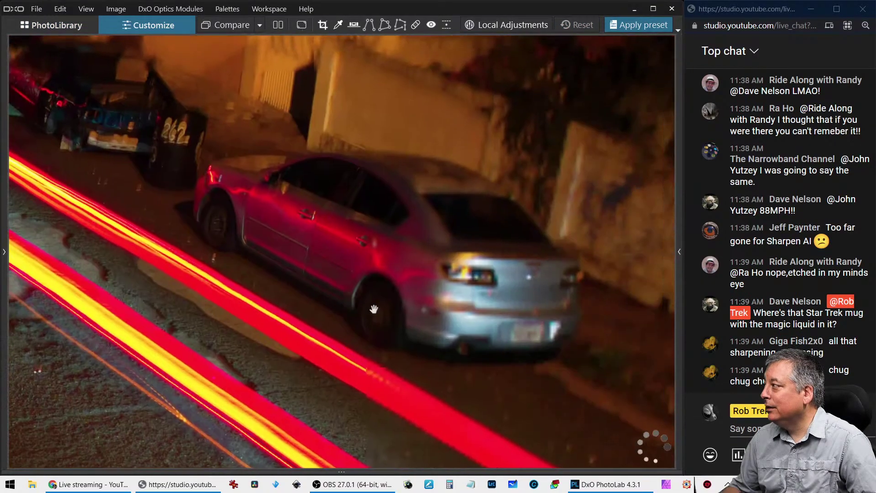
pyautogui.scroll(2, 484, 327)
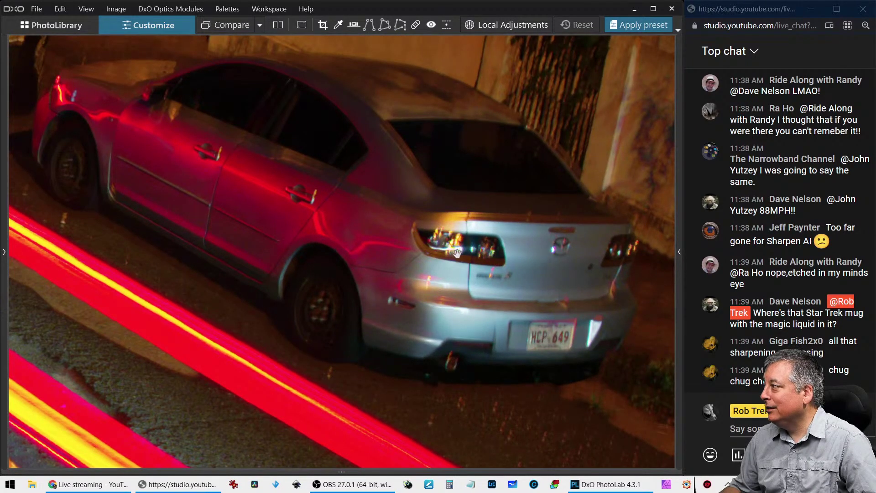
pyautogui.scroll(-4, 154, 304)
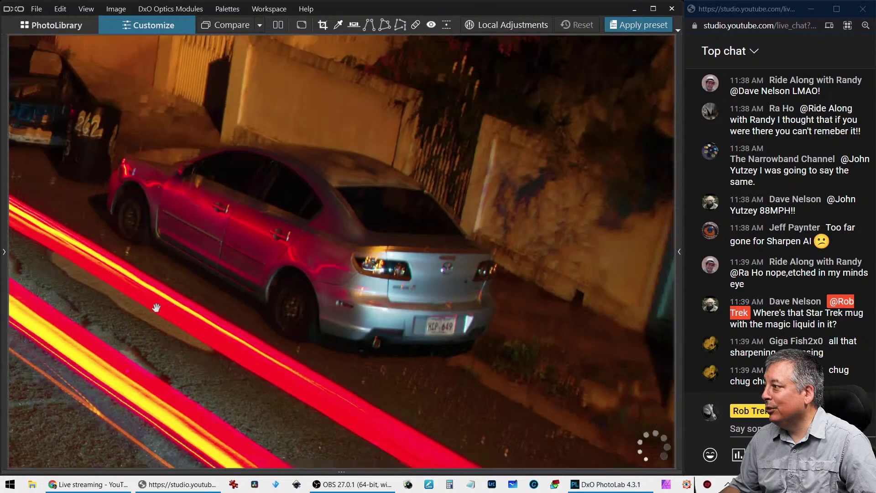
pyautogui.scroll(1, 194, 305)
pyautogui.scroll(1, 194, 305)
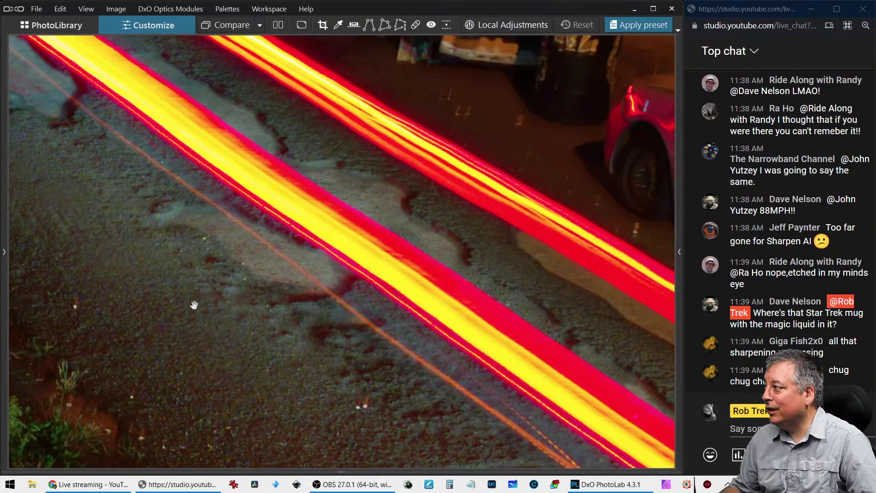
pyautogui.scroll(-3, 194, 305)
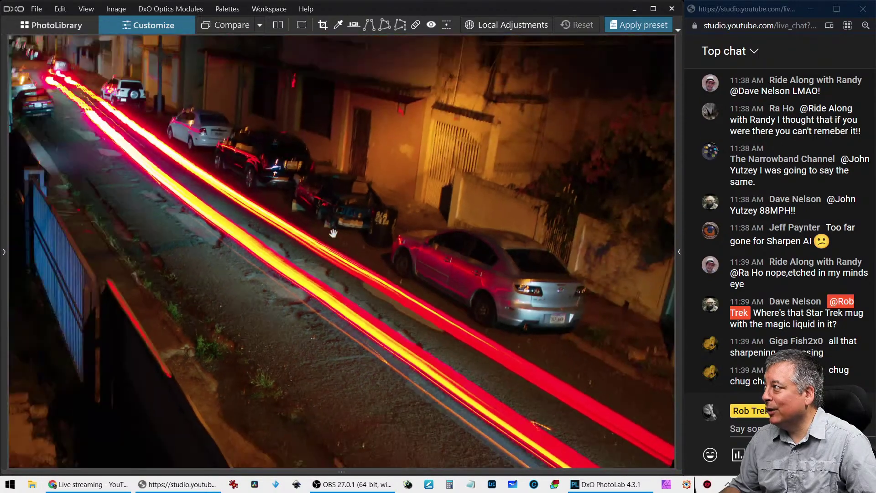
pyautogui.scroll(2, 412, 133)
pyautogui.scroll(2, 354, 221)
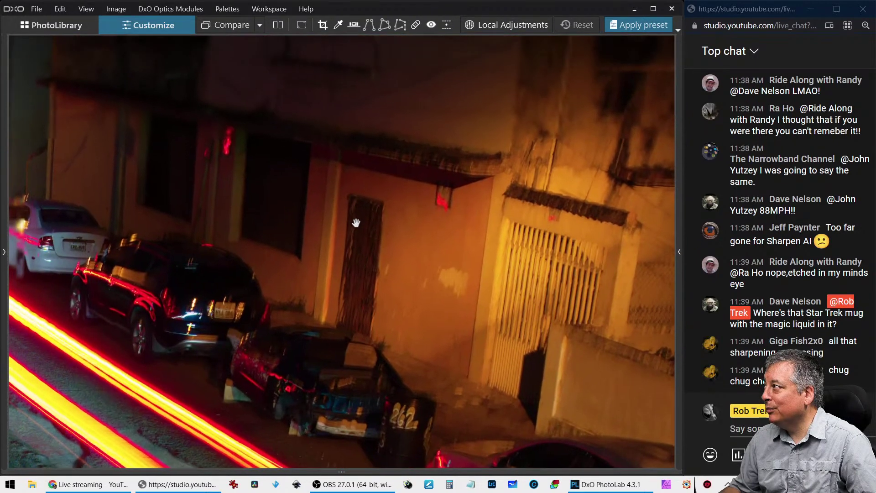
pyautogui.scroll(-3, 316, 251)
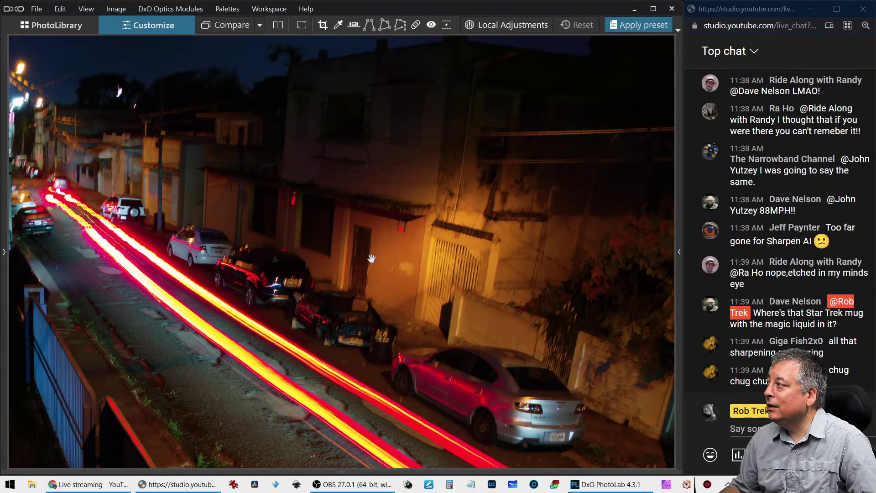
# Reopen the sharpened TIFF of the street photo and examine its cars and buildings for comparison with the raw file
pyautogui.click(56, 28)
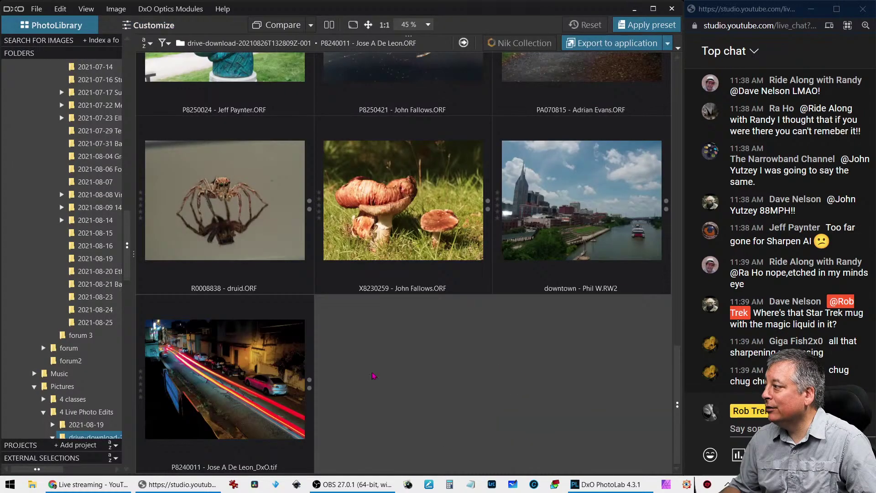
pyautogui.doubleClick(263, 376)
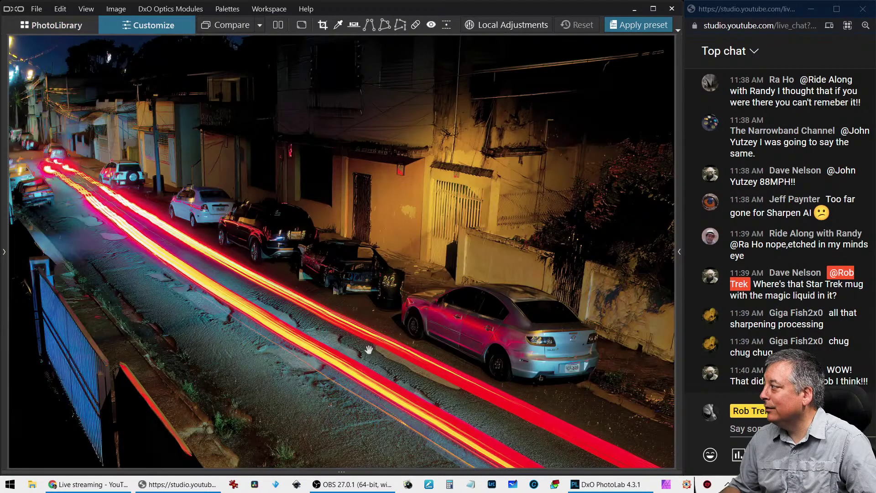
pyautogui.scroll(3, 423, 235)
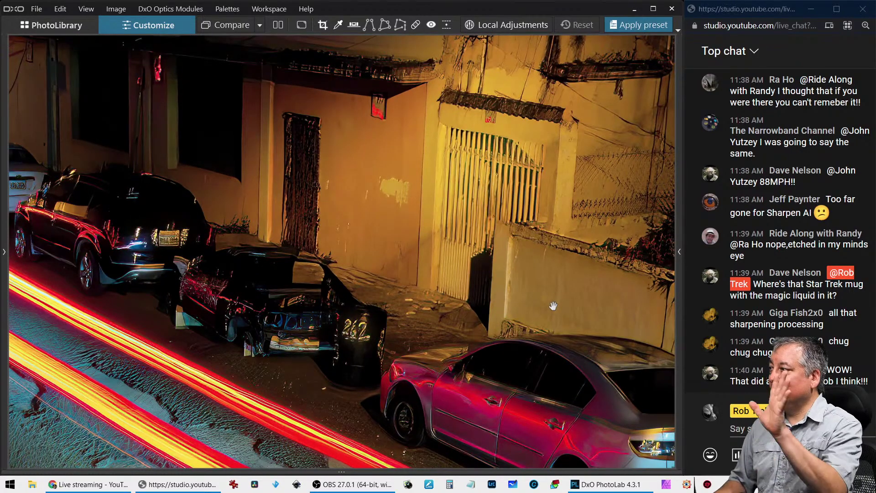
pyautogui.scroll(-4, 460, 311)
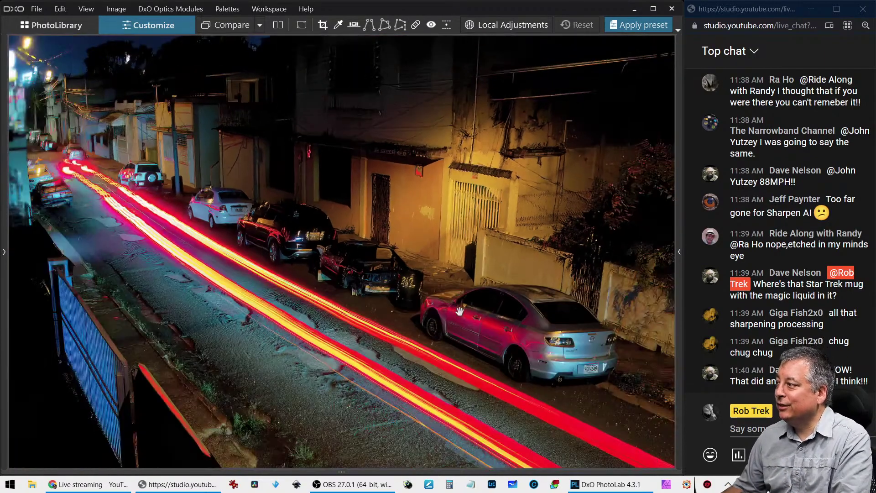
pyautogui.scroll(-1, 460, 310)
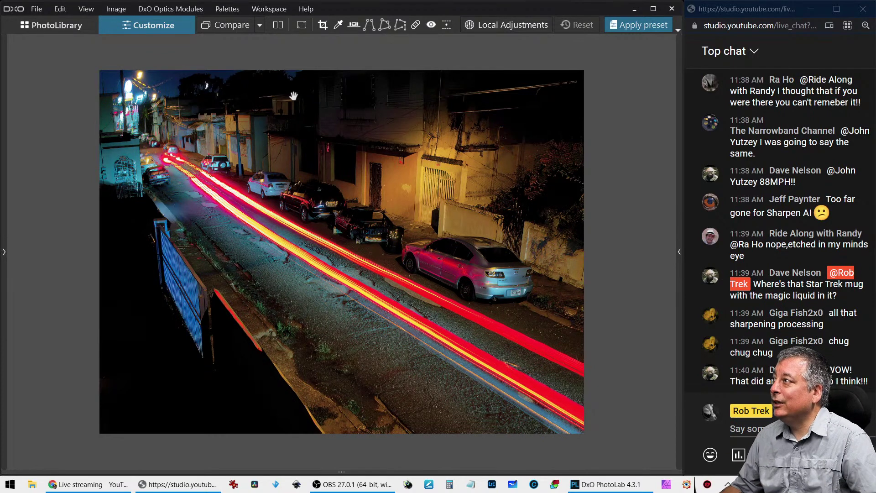
# Open the photo of the turquoise spiky-haired head sculpture and examine its face and surface texture up close
pyautogui.click(57, 25)
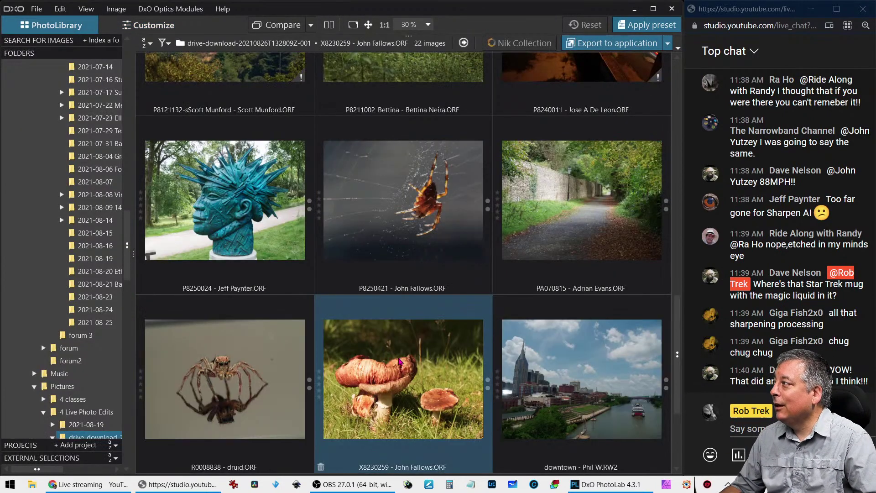
pyautogui.doubleClick(258, 384)
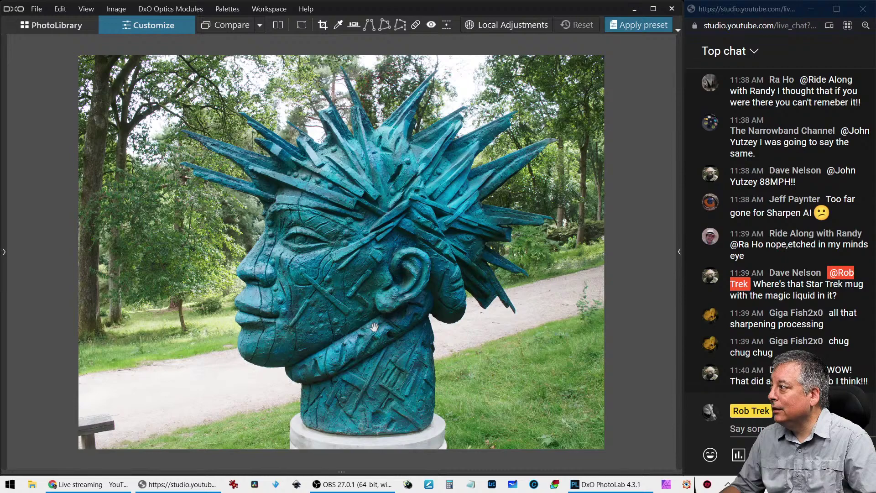
pyautogui.scroll(2, 364, 308)
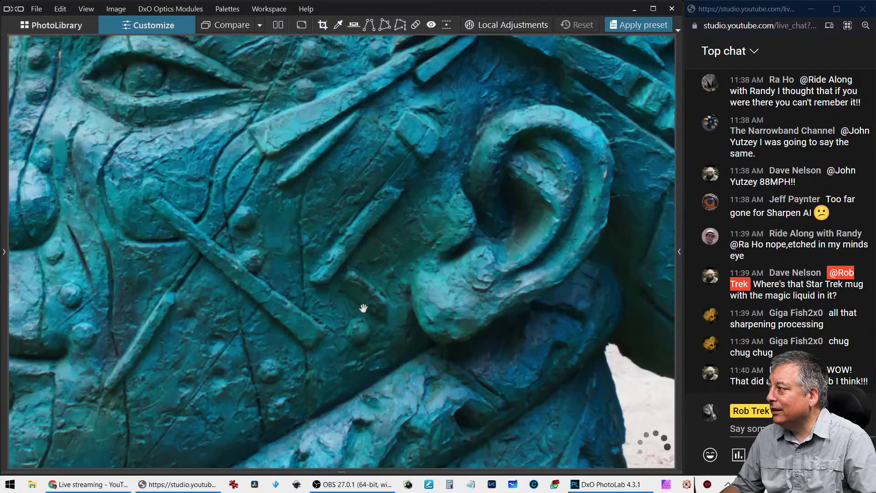
pyautogui.scroll(-2, 363, 308)
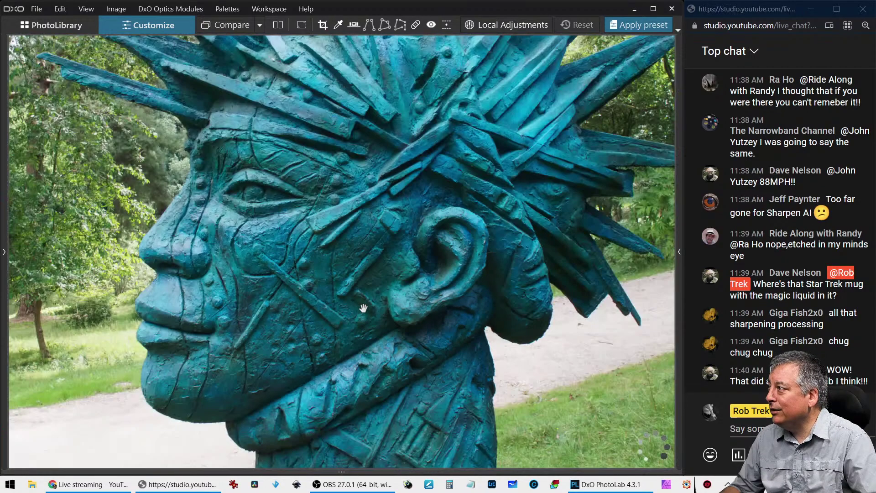
pyautogui.scroll(-1, 363, 308)
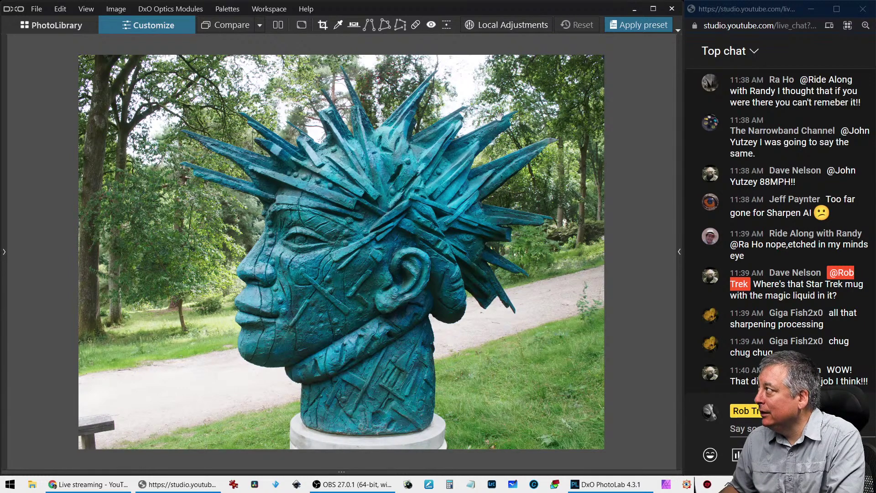
# Examine the preset previews for the head sculpture photo, from the general purpose presets through the DxO FilmPack Designer color looks
pyautogui.click(639, 24)
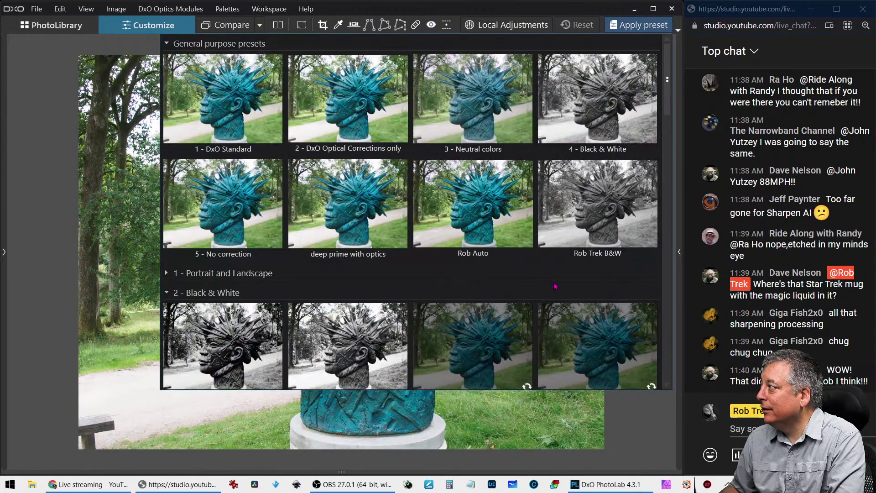
pyautogui.scroll(-3, 555, 286)
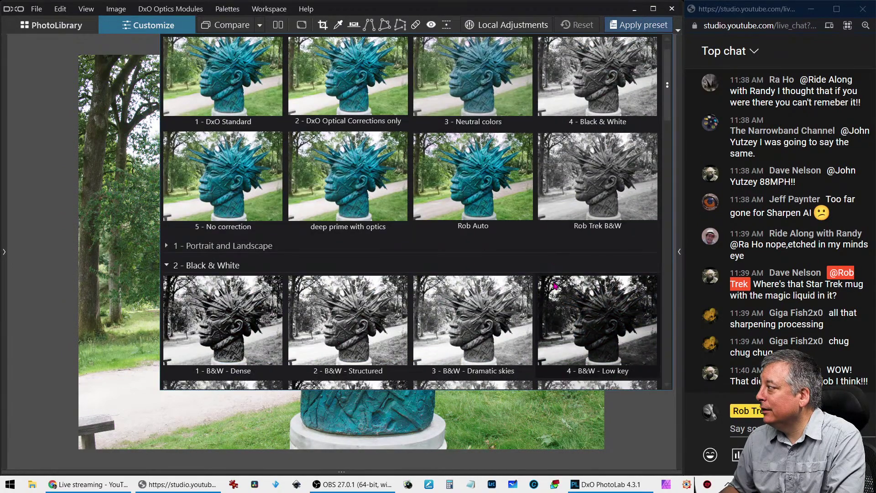
pyautogui.scroll(-1, 555, 286)
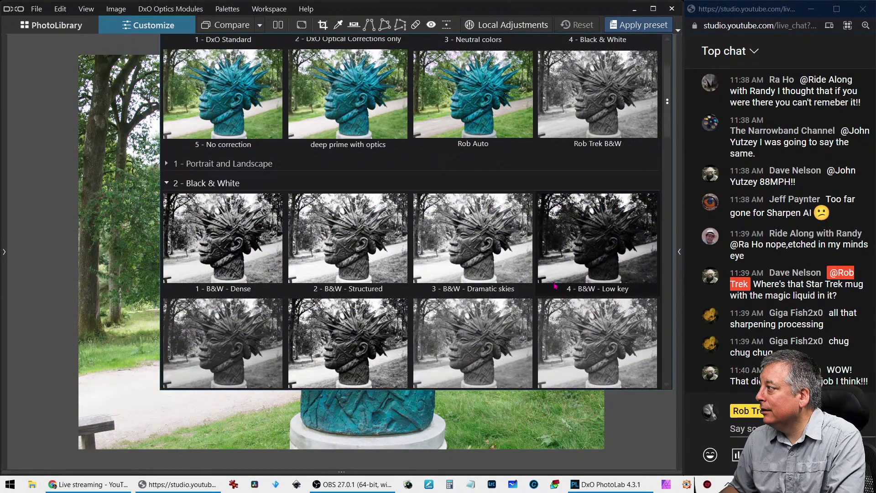
pyautogui.scroll(-1, 555, 286)
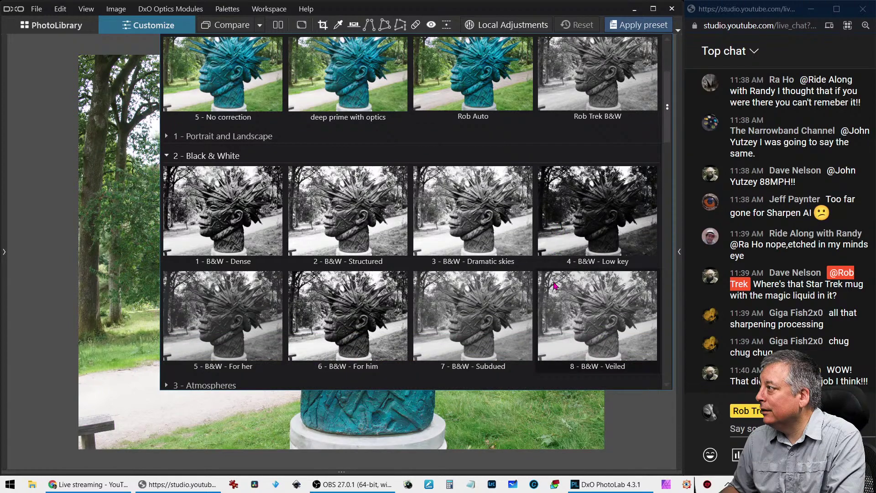
pyautogui.scroll(-1, 555, 286)
pyautogui.scroll(-1, 555, 287)
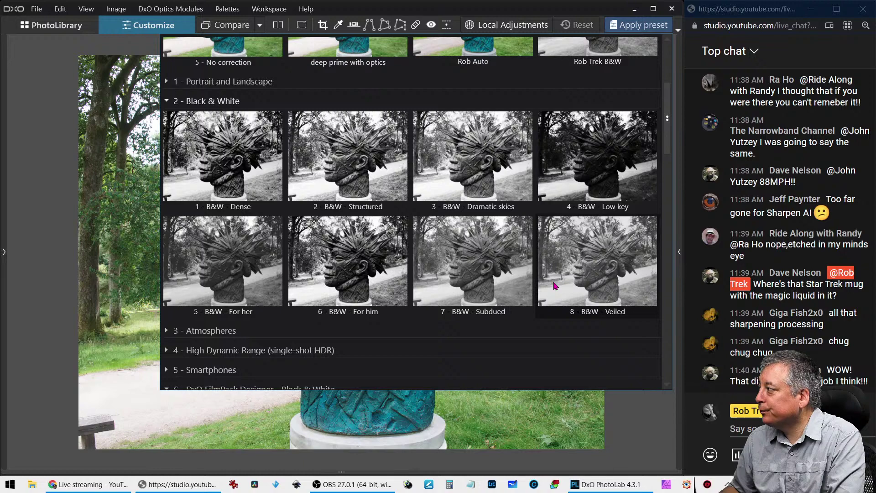
pyautogui.scroll(-7, 555, 286)
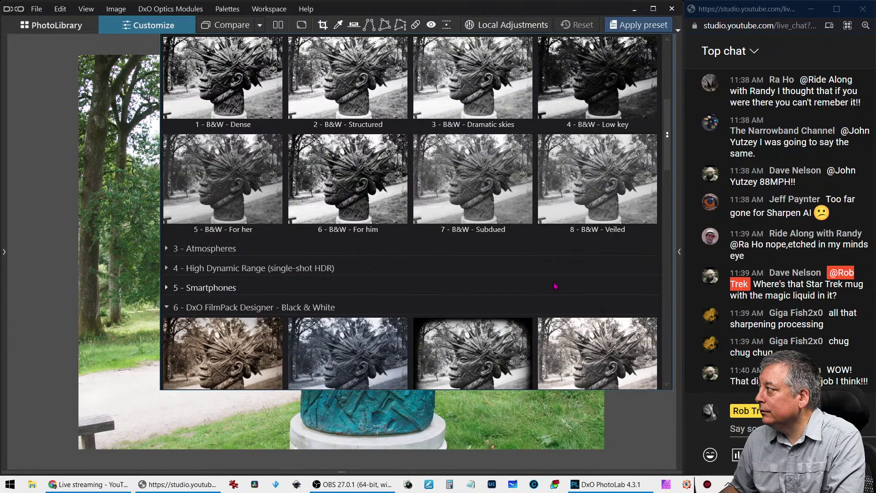
pyautogui.scroll(-3, 555, 286)
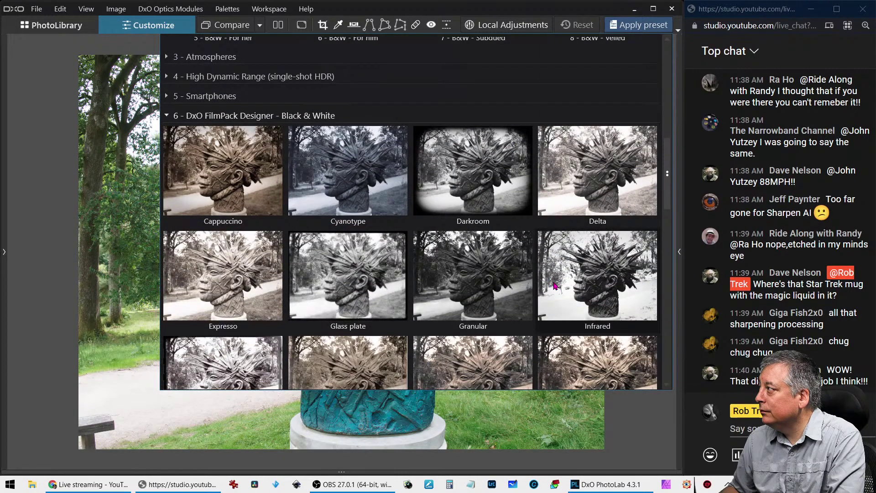
pyautogui.scroll(-4, 555, 287)
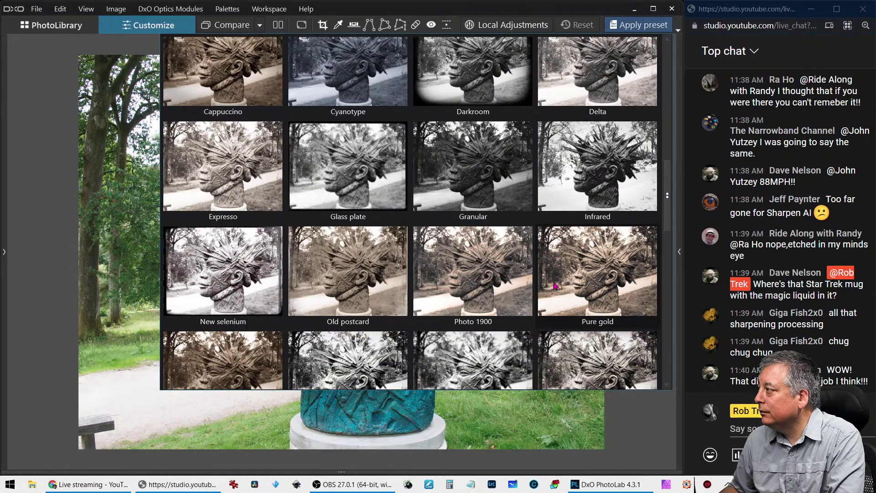
pyautogui.scroll(-2, 555, 286)
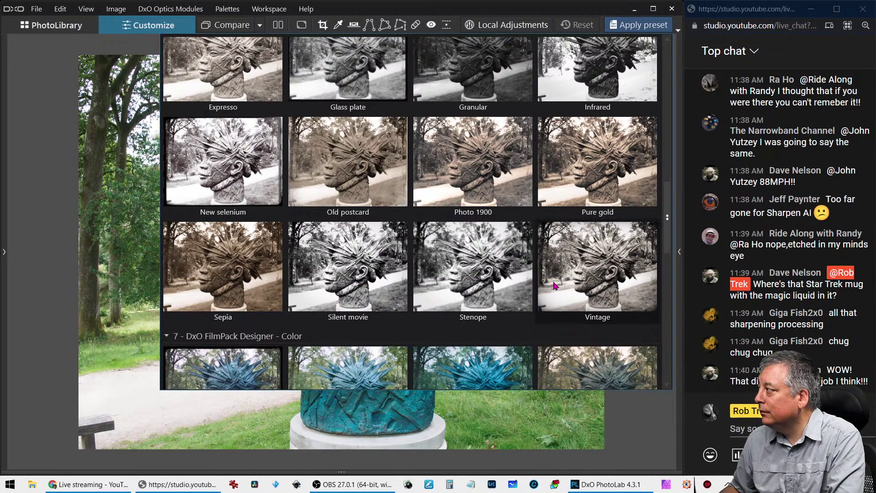
pyautogui.scroll(-5, 555, 286)
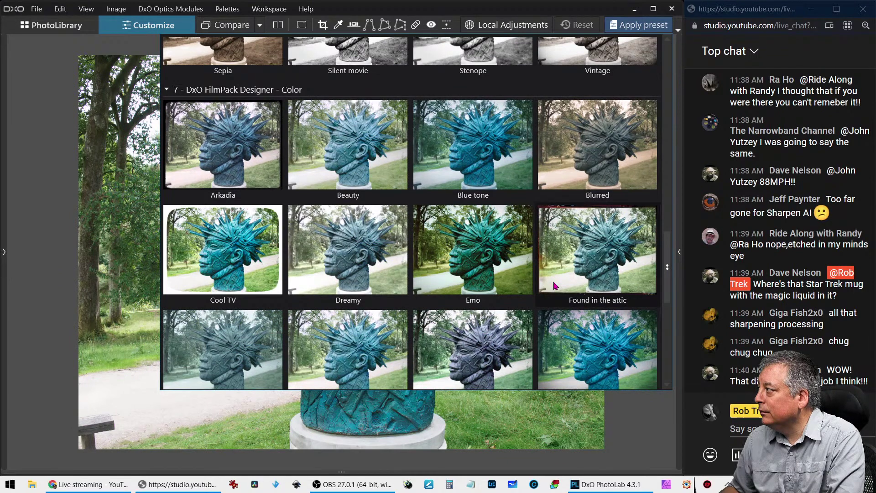
pyautogui.scroll(-3, 555, 285)
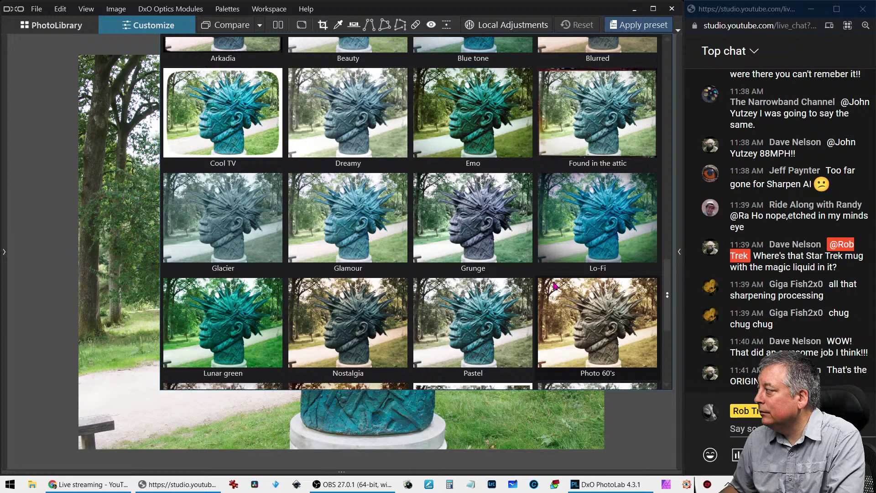
pyautogui.scroll(-1, 555, 285)
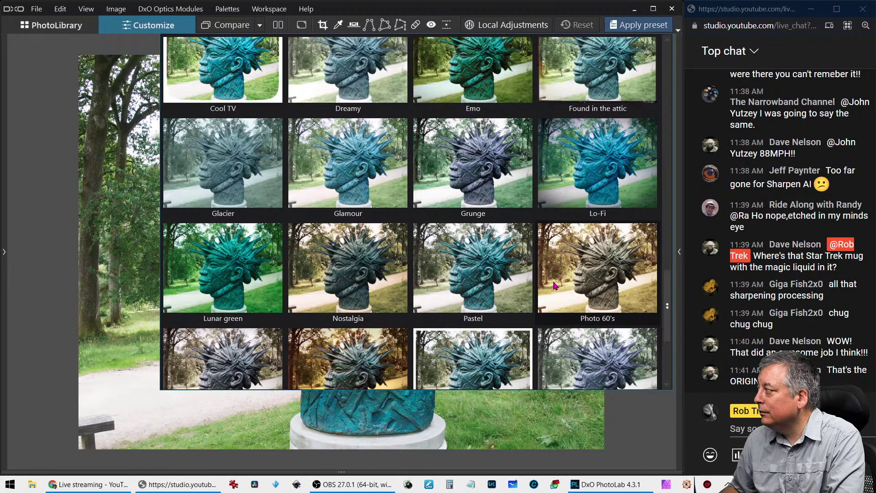
pyautogui.scroll(-2, 555, 285)
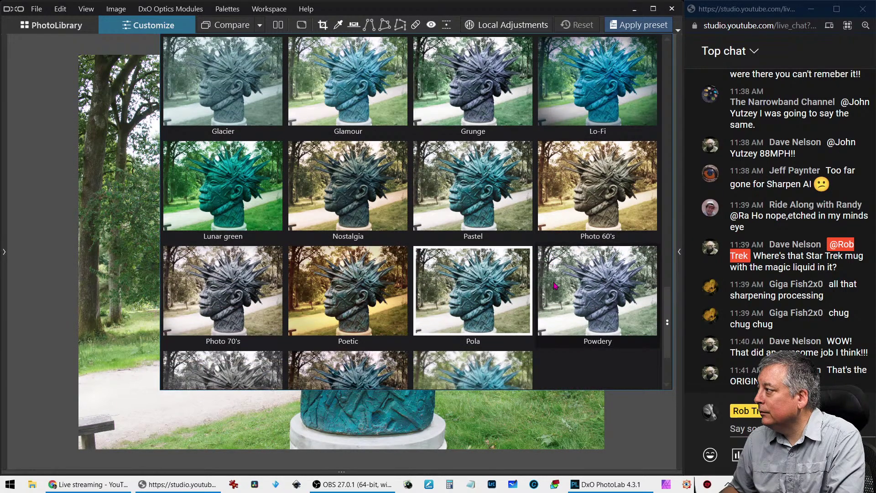
pyautogui.scroll(-1, 555, 286)
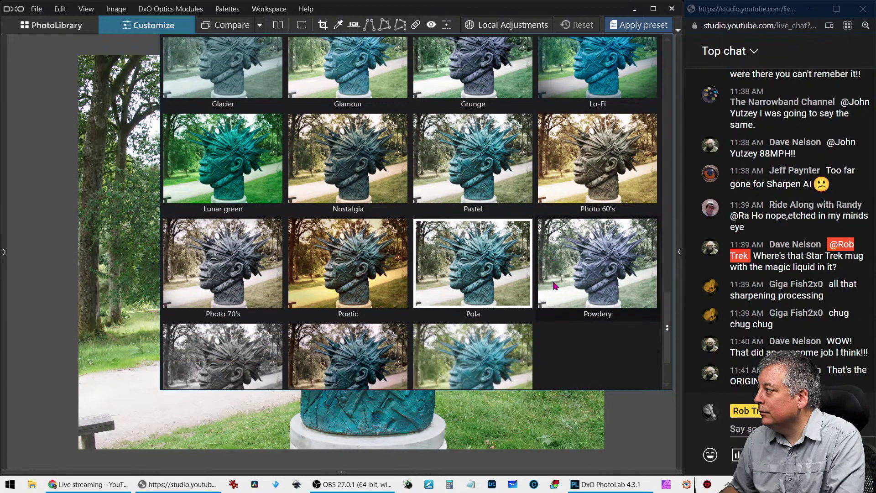
# Try the Poetic preset on the head sculpture photo and reset the image's corrections
pyautogui.click(374, 279)
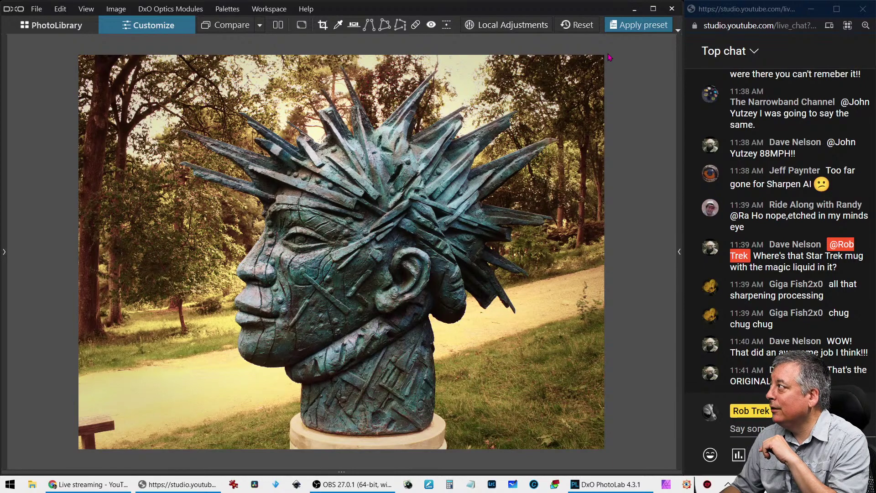
pyautogui.click(576, 24)
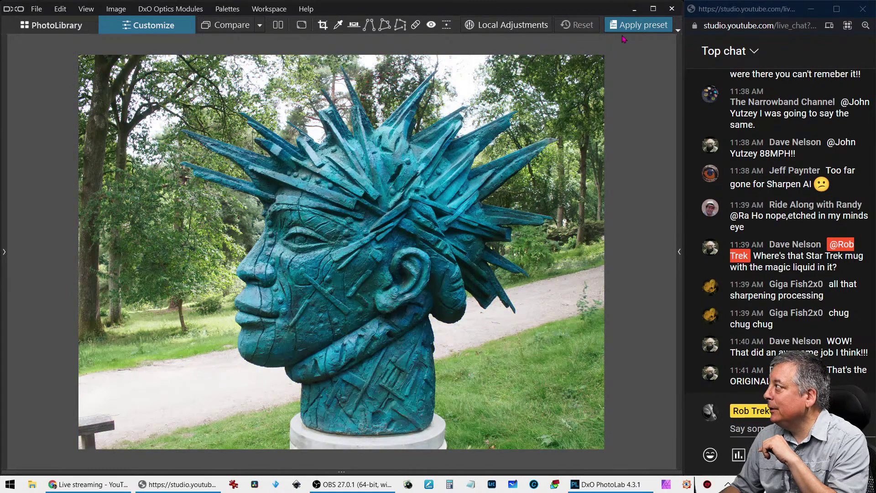
# Sample the grass color for the HSL correction and shift the hue of the greens to magenta-pink
pyautogui.click(679, 252)
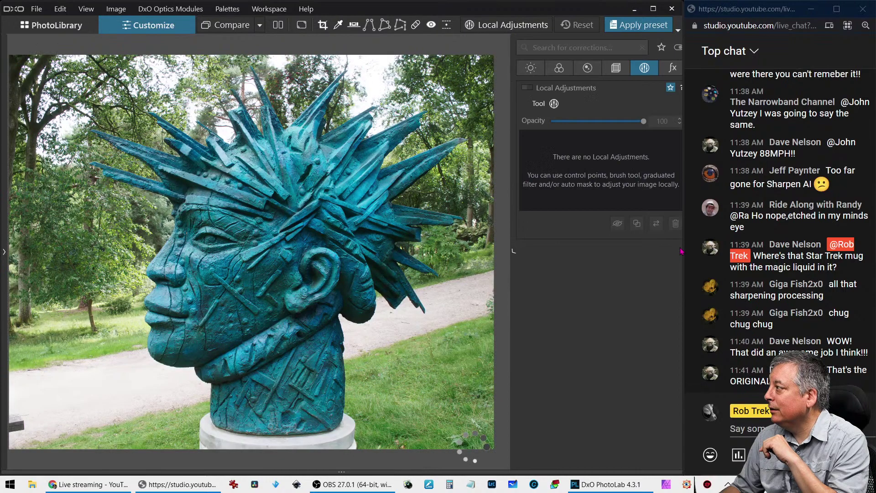
pyautogui.click(544, 68)
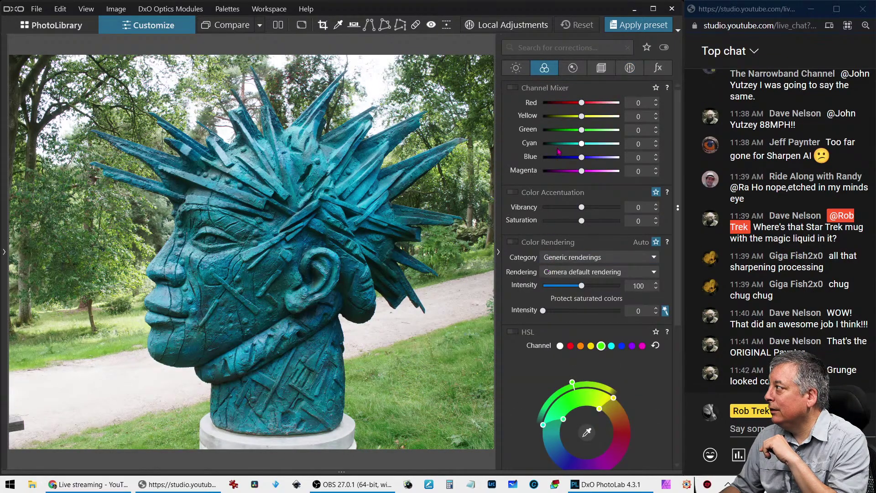
pyautogui.scroll(-3, 541, 313)
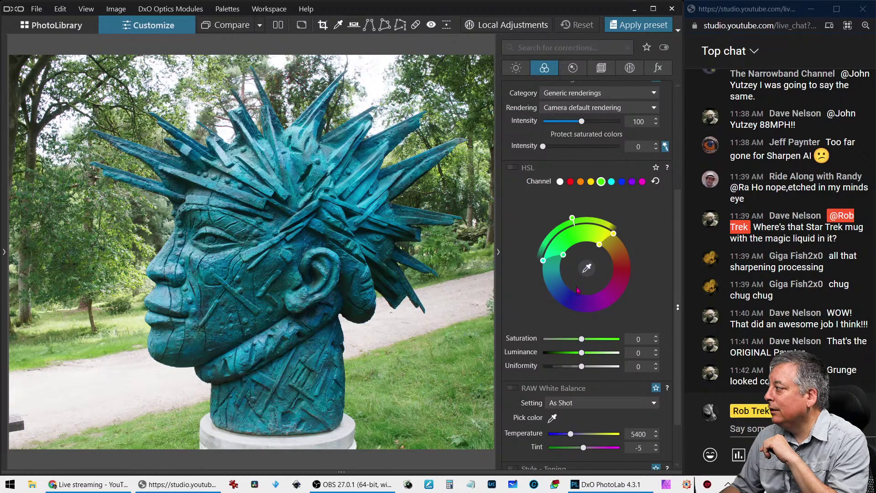
pyautogui.click(587, 268)
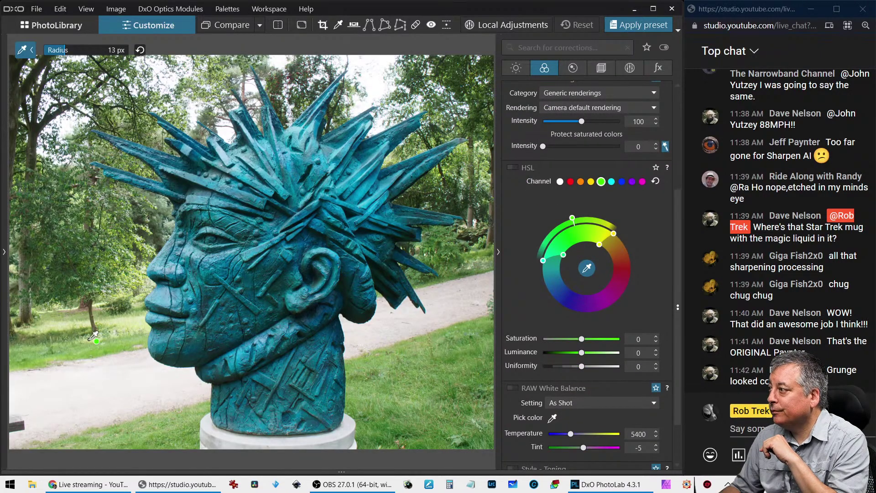
pyautogui.click(116, 345)
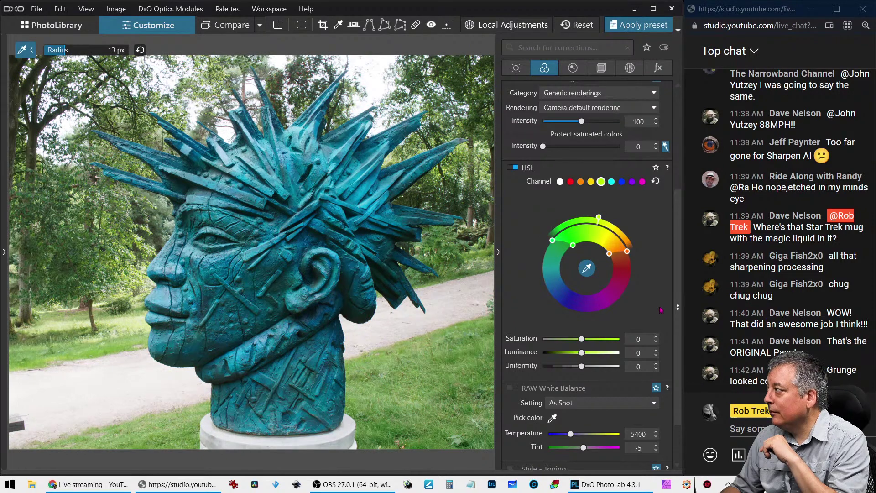
pyautogui.click(599, 219)
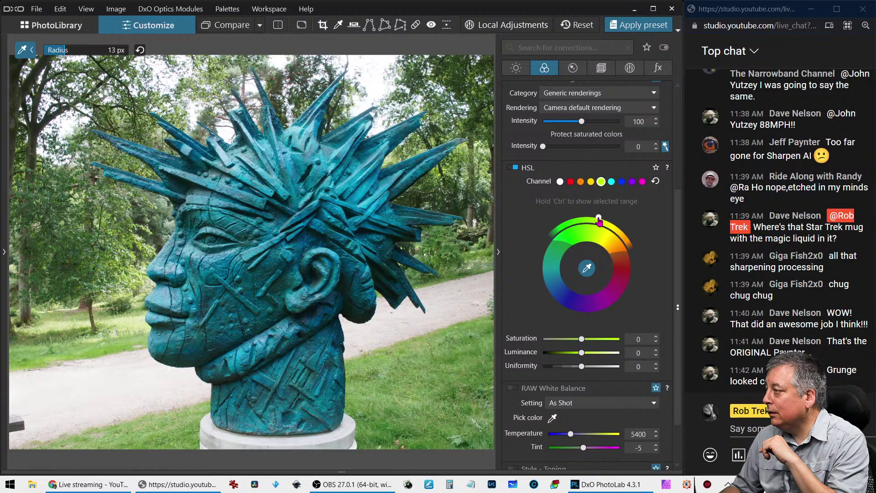
pyautogui.moveTo(600, 222); pyautogui.dragTo(630, 296)
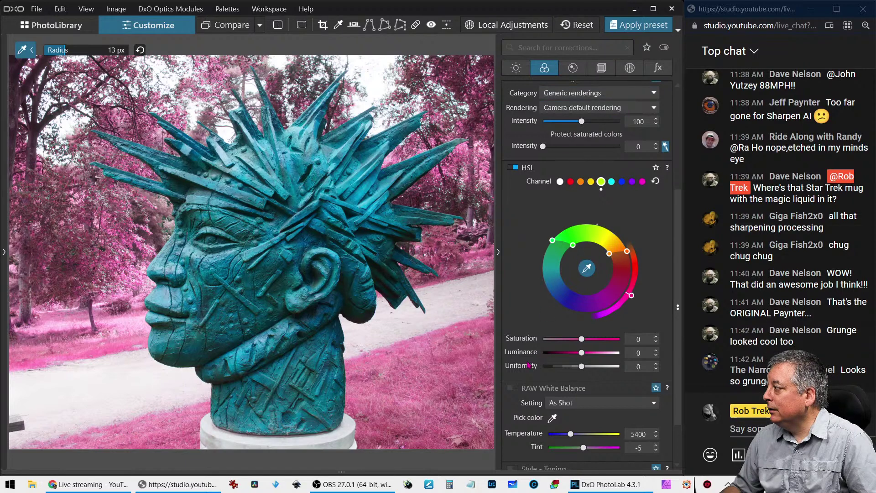
# Enable simple B&W style toning, nudge the sampled channel's hue, and set its HSL saturation to -3
pyautogui.scroll(-1, 525, 367)
pyautogui.click(514, 413)
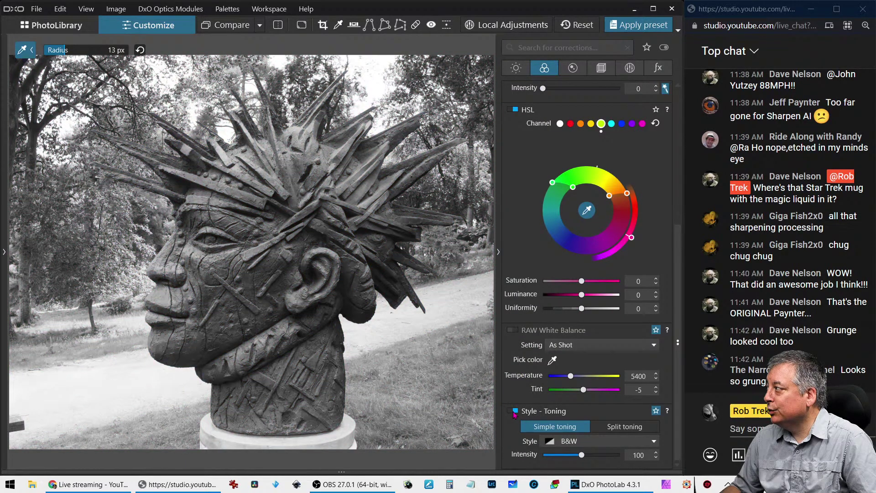
pyautogui.moveTo(631, 237)
pyautogui.mouseDown()
pyautogui.moveTo(625, 172)
pyautogui.moveTo(630, 241)
pyautogui.mouseUp()
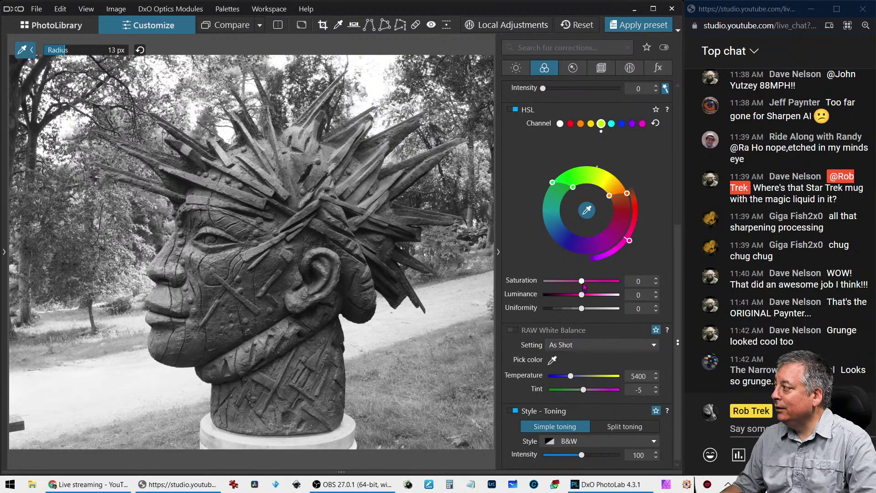
pyautogui.moveTo(583, 282); pyautogui.dragTo(544, 292)
pyautogui.scroll(12, 545, 285)
pyautogui.moveTo(548, 284); pyautogui.dragTo(582, 281)
pyautogui.scroll(5, 532, 237)
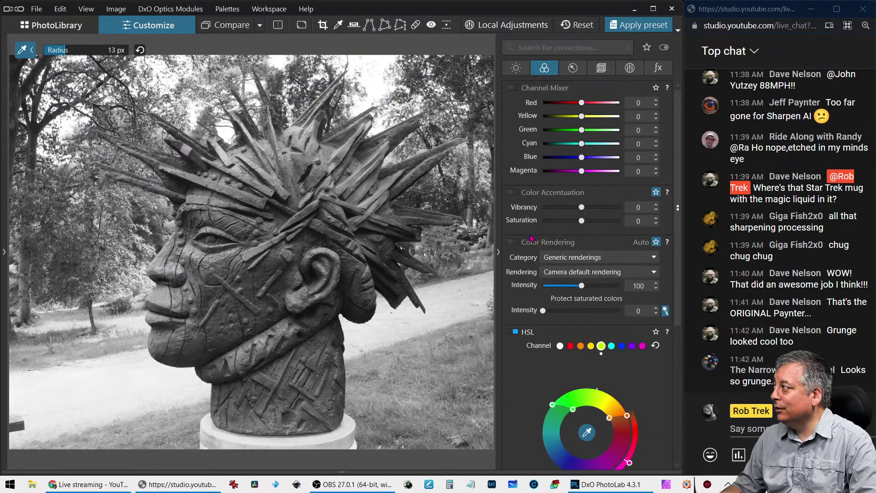
# Enable the Channel Mixer and set red 100, yellow 100, green 96, cyan -100, blue -75 and magenta 100
pyautogui.click(515, 88)
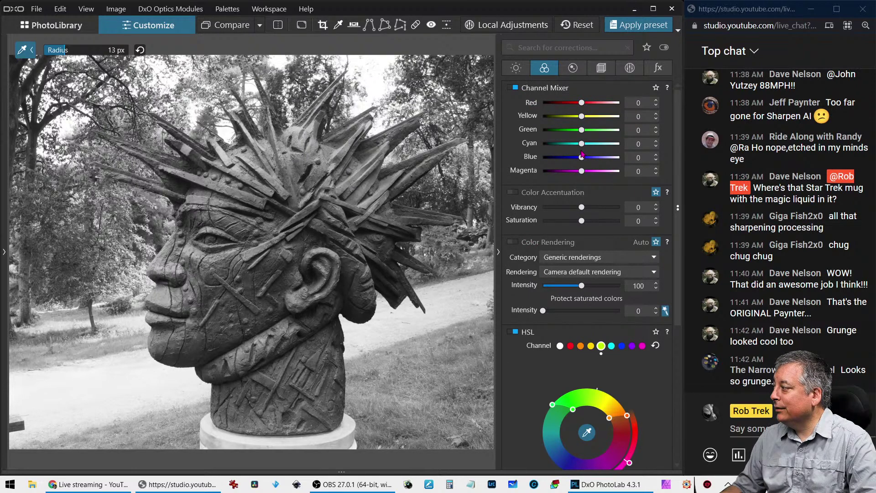
pyautogui.moveTo(581, 117); pyautogui.dragTo(531, 148)
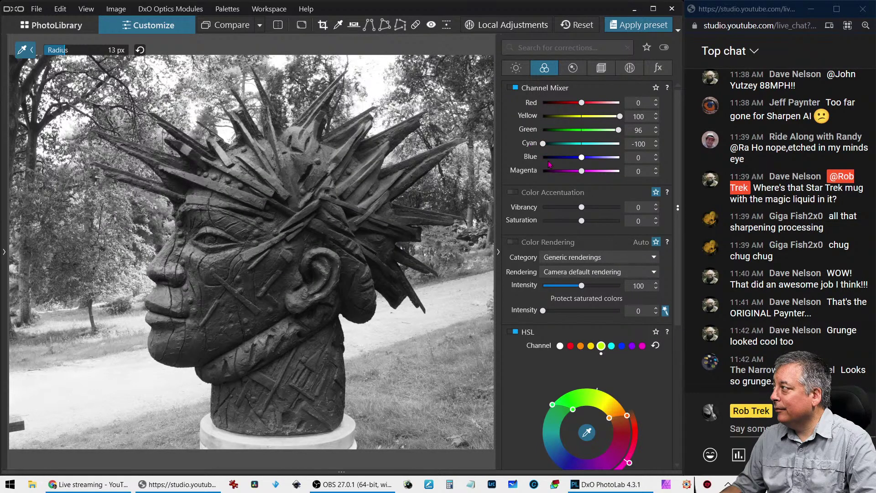
pyautogui.moveTo(582, 158); pyautogui.dragTo(621, 172)
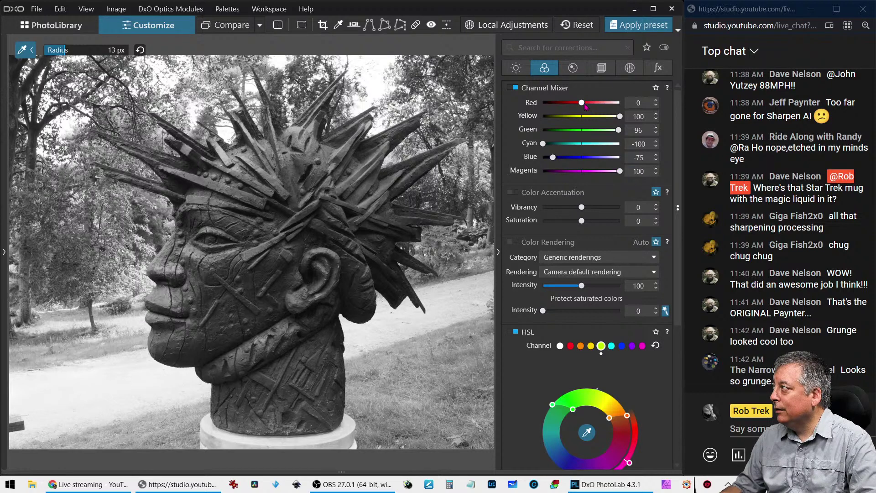
pyautogui.moveTo(581, 102); pyautogui.dragTo(620, 102)
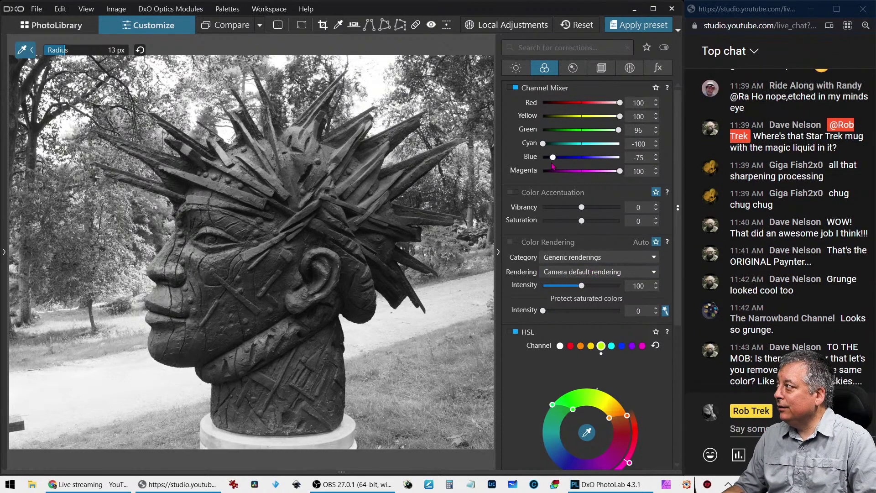
# Lower the B&W toning intensity to 5 and turn off the Style - Toning correction
pyautogui.scroll(-5, 532, 360)
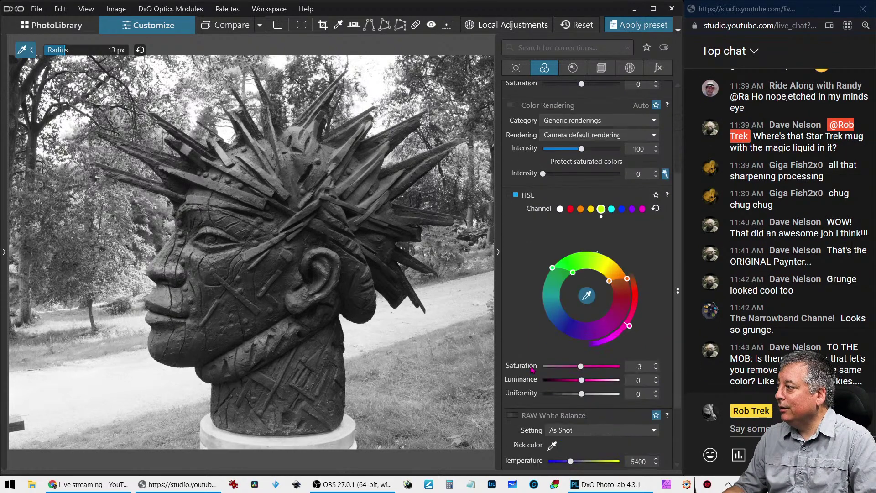
pyautogui.moveTo(582, 456); pyautogui.dragTo(546, 456)
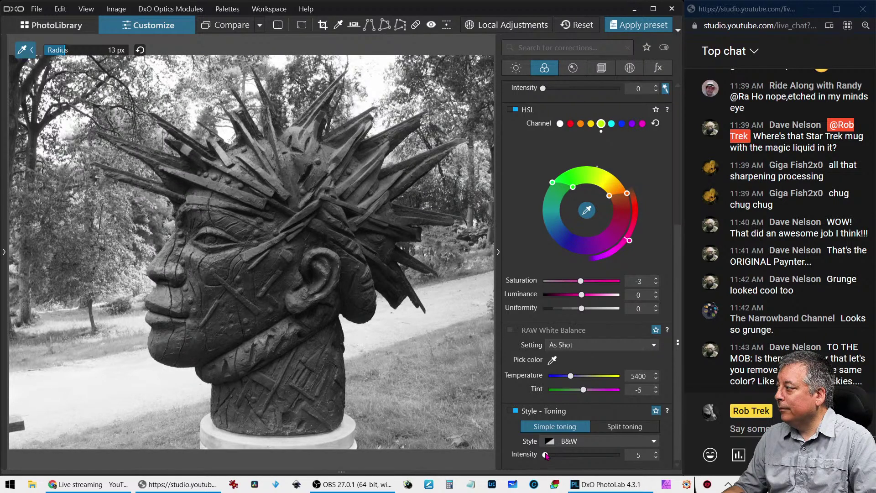
pyautogui.click(516, 412)
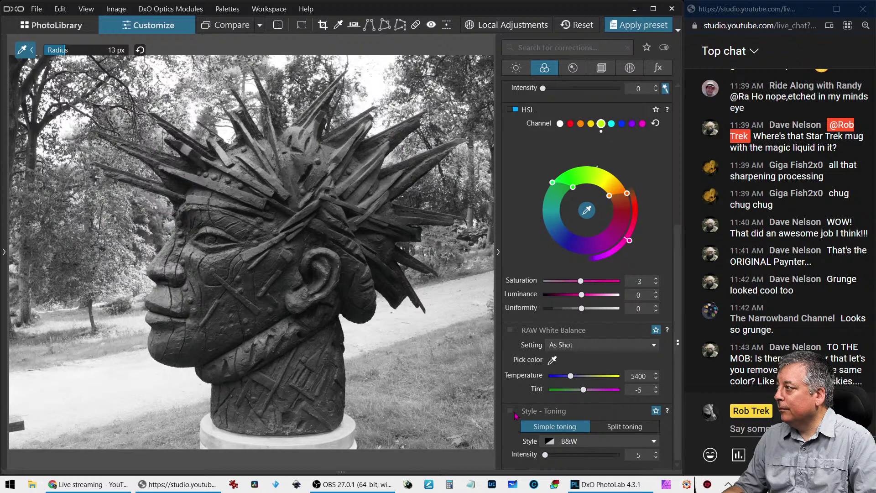
# Reset cyan in the Channel Mixer, and set cyan to -13 and blue to -59
pyautogui.scroll(5, 528, 289)
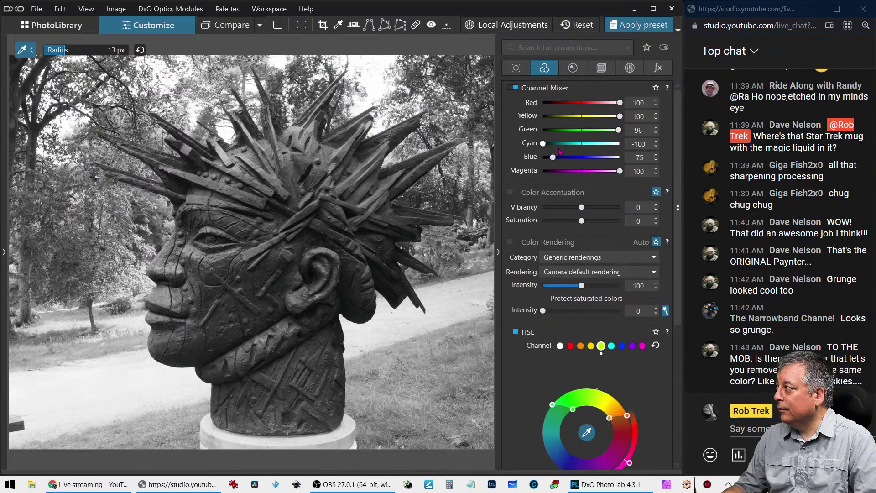
pyautogui.doubleClick(544, 144)
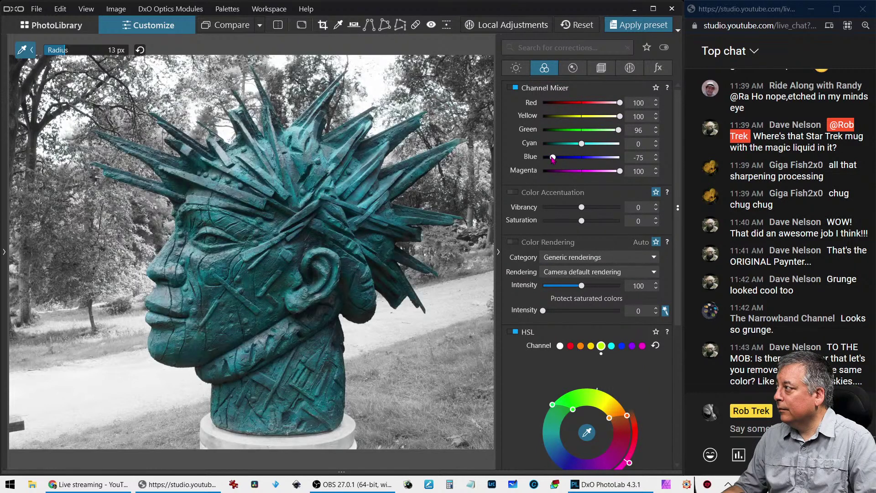
pyautogui.moveTo(583, 145); pyautogui.dragTo(560, 158)
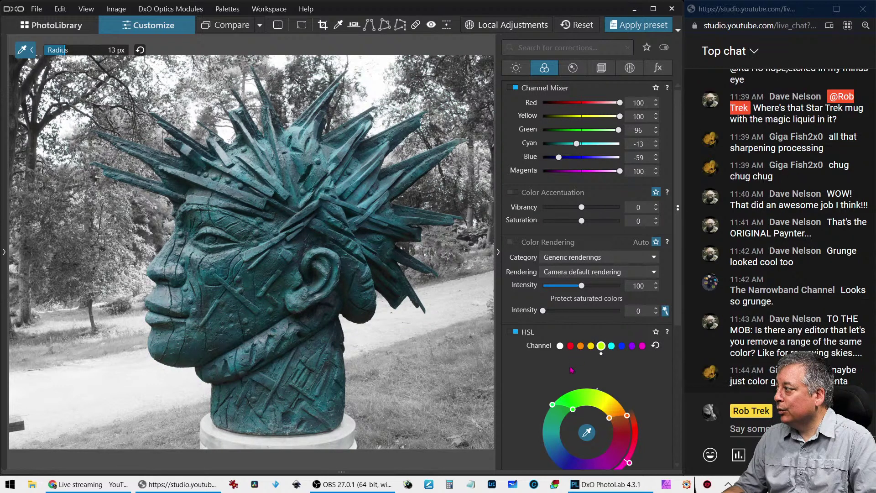
# Turn off the Style - Toning correction and the Channel Mixer
pyautogui.scroll(-2, 572, 366)
pyautogui.scroll(-1, 571, 370)
pyautogui.scroll(-1, 571, 369)
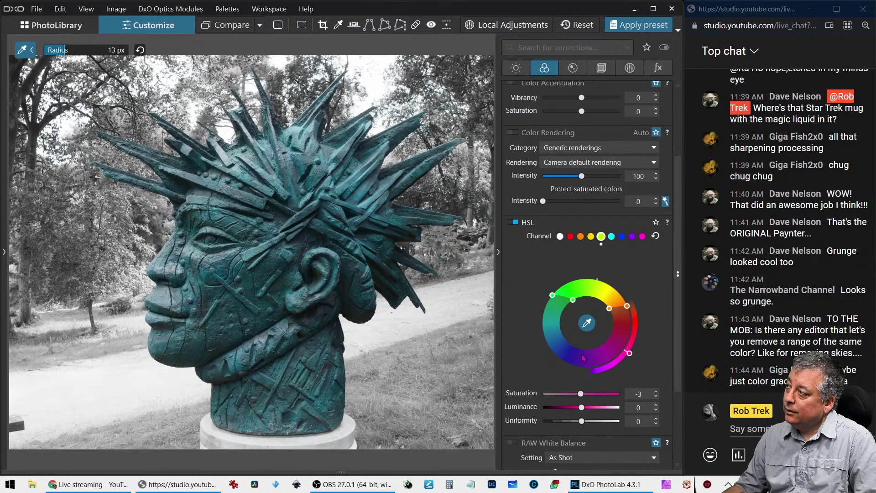
pyautogui.scroll(-1, 548, 368)
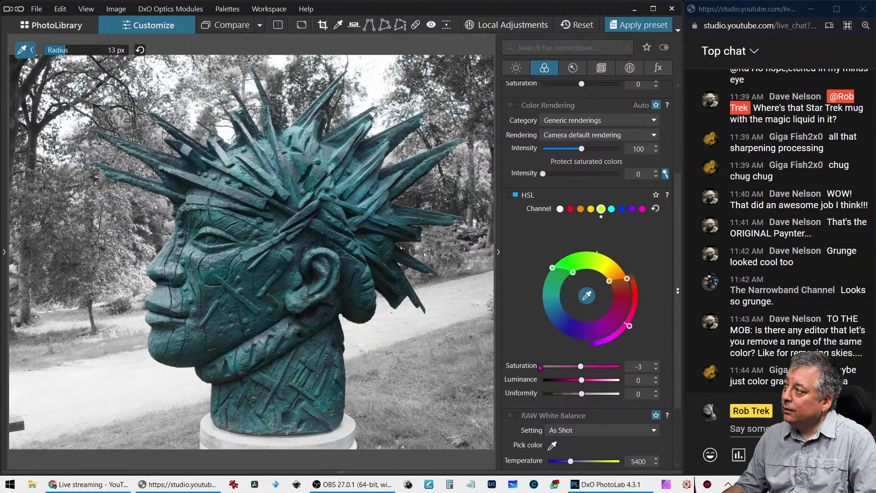
pyautogui.scroll(-3, 540, 368)
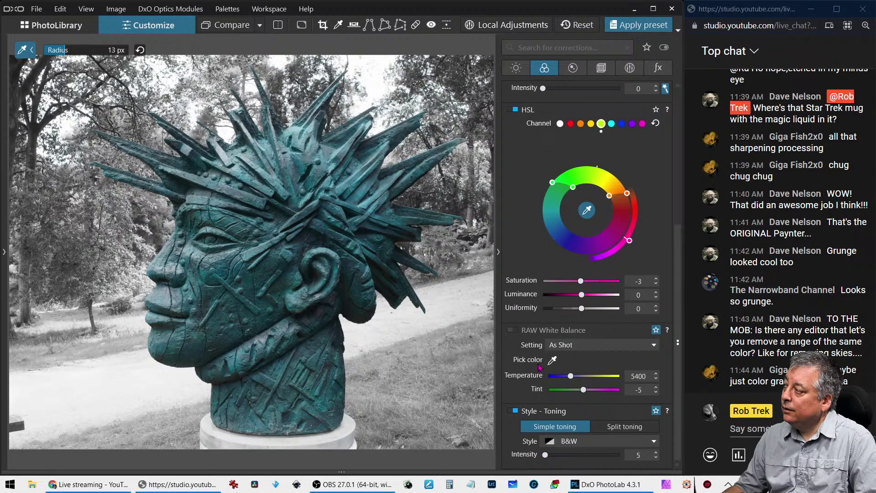
pyautogui.click(514, 412)
pyautogui.scroll(8, 546, 270)
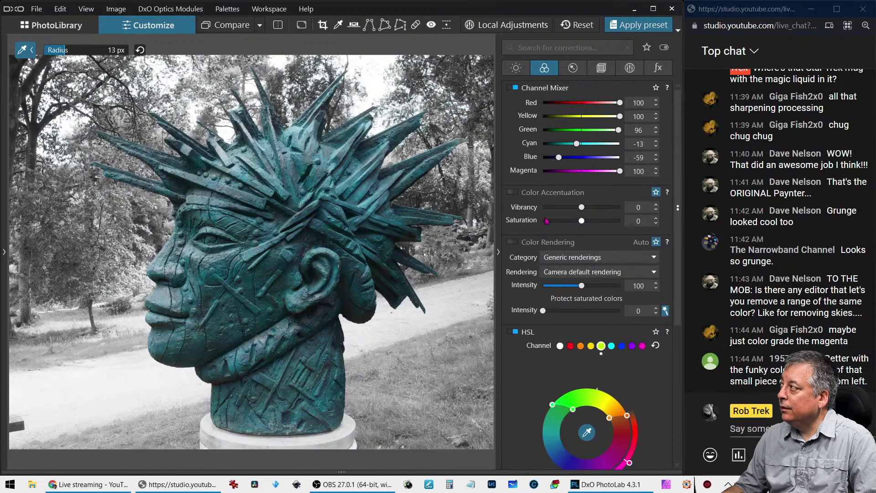
pyautogui.click(514, 87)
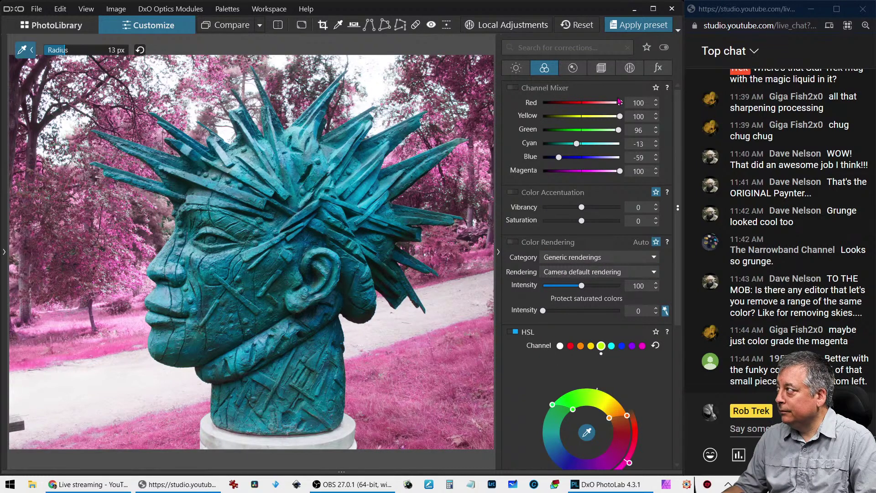
# Enable DeepPRIME denoising and raise the global lens sharpness to 1.61
pyautogui.click(573, 68)
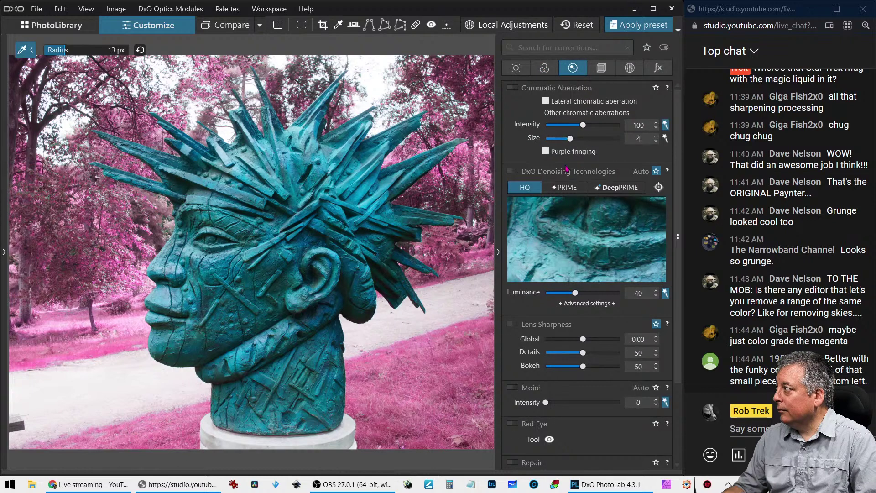
pyautogui.click(515, 172)
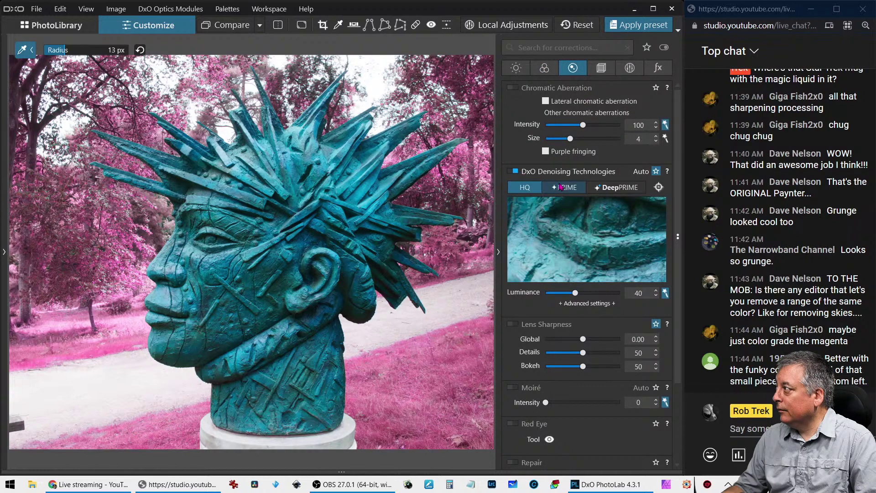
pyautogui.click(608, 188)
pyautogui.click(603, 339)
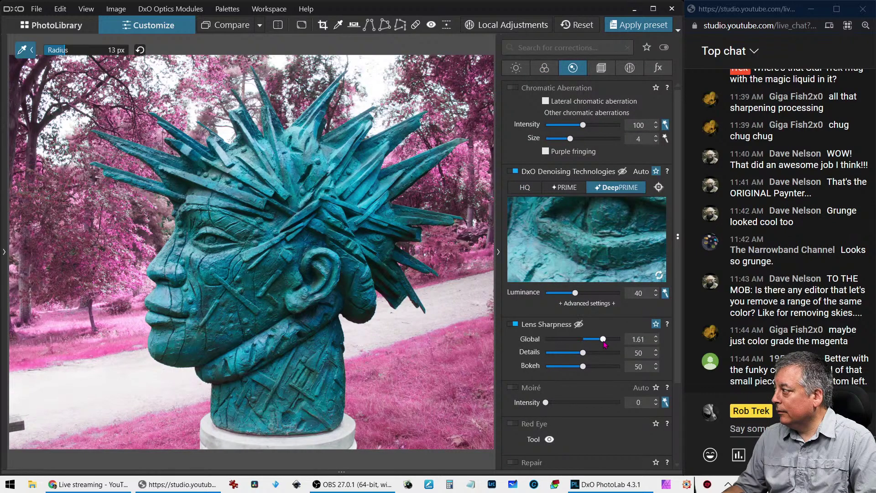
# Add creative vignetting with an intensity of -45
pyautogui.click(658, 67)
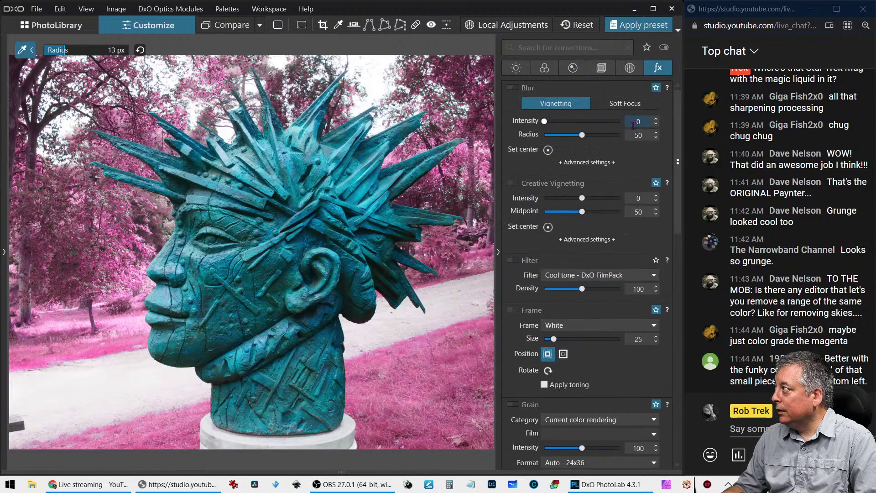
pyautogui.moveTo(582, 199); pyautogui.dragTo(567, 203)
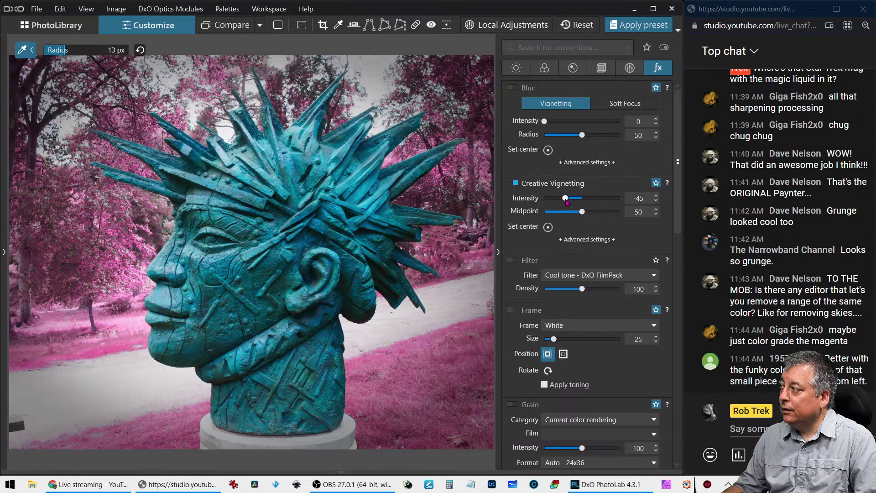
# Shift the hue of the sampled HSL green channel to orange for autumn-brown grass and foliage
pyautogui.click(544, 67)
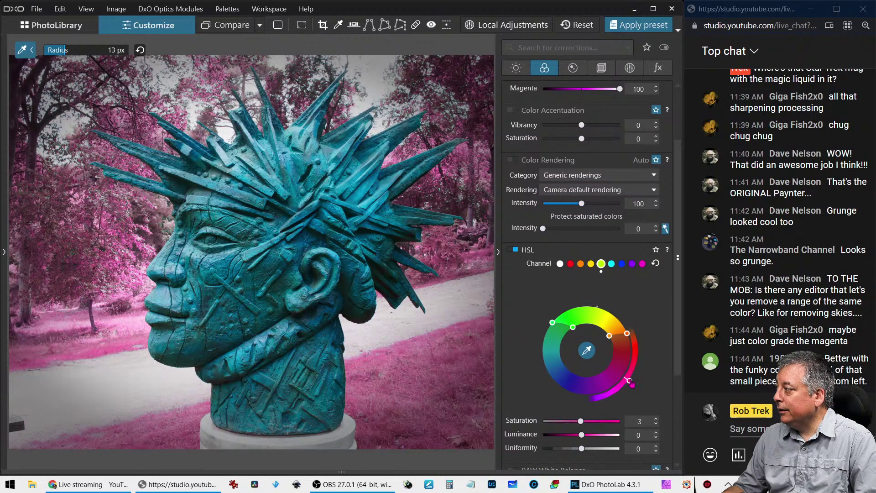
pyautogui.moveTo(631, 384); pyautogui.dragTo(634, 354)
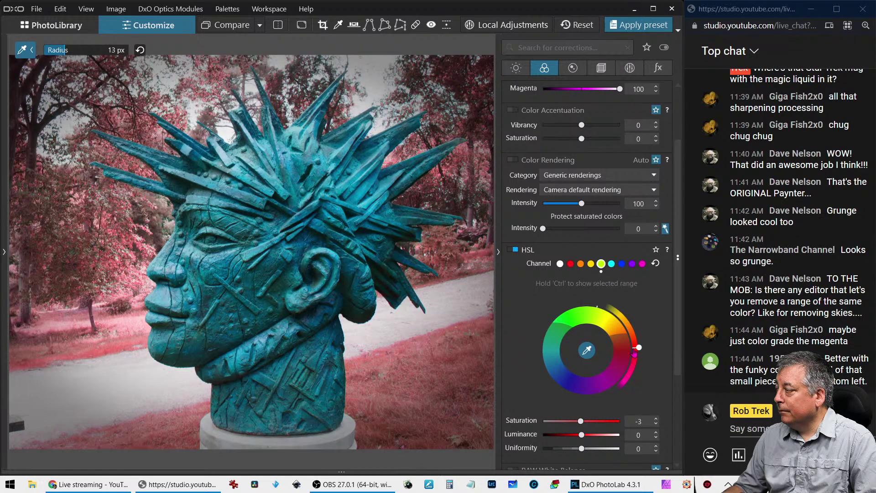
pyautogui.moveTo(634, 354); pyautogui.dragTo(558, 345)
pyautogui.moveTo(558, 346); pyautogui.dragTo(619, 339)
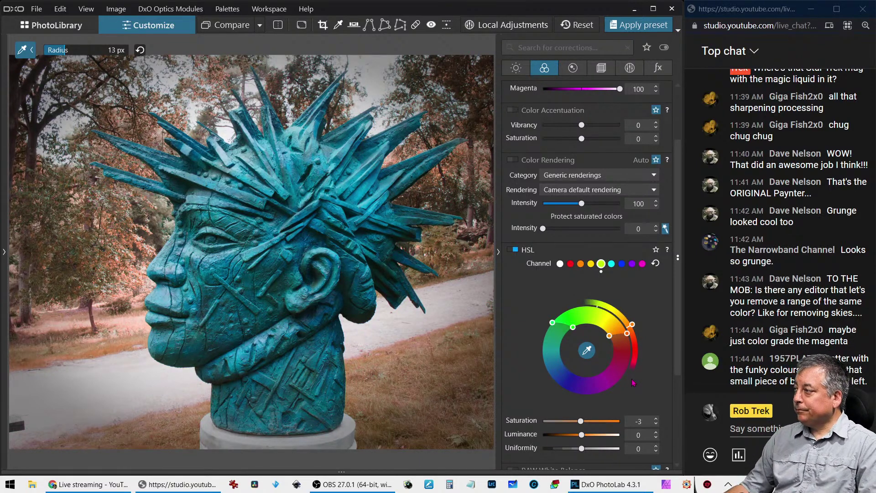
# Paint Repair strokes over the bench piece in the photo's bottom-left corner and the spot at the path's right end
pyautogui.click(414, 28)
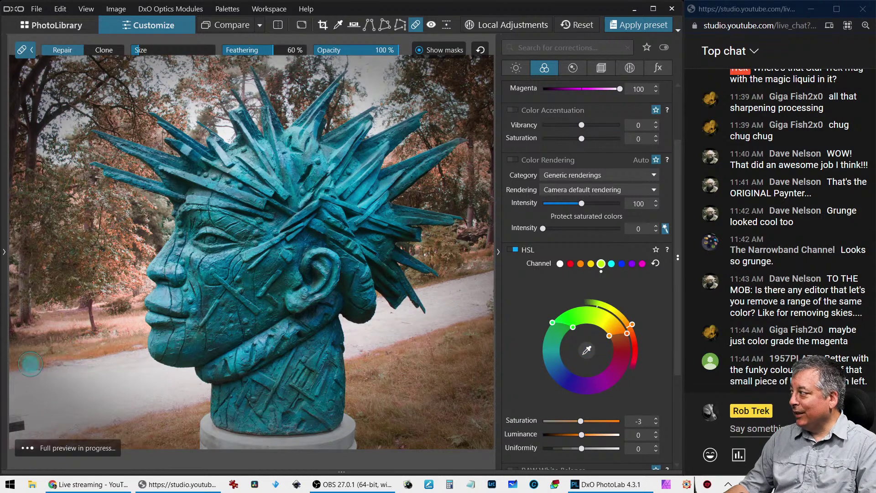
pyautogui.moveTo(22, 407)
pyautogui.mouseDown()
pyautogui.moveTo(34, 426)
pyautogui.moveTo(13, 417)
pyautogui.moveTo(14, 431)
pyautogui.mouseUp()
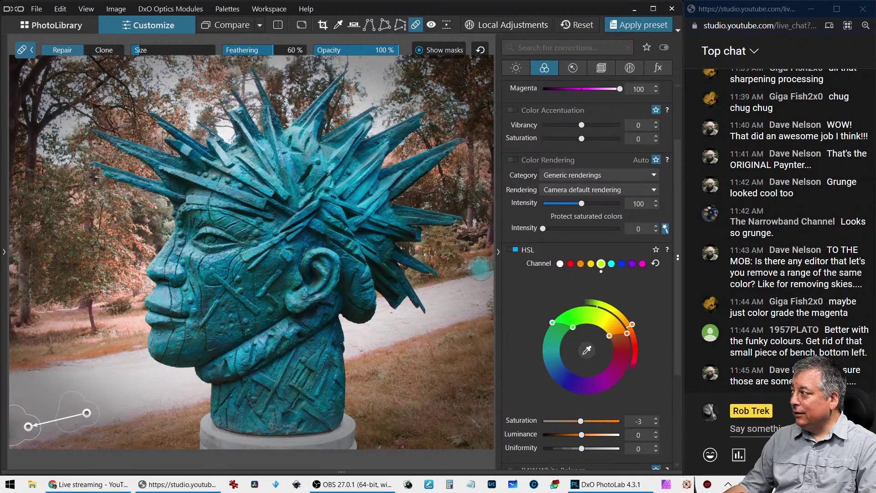
pyautogui.press('Escape')
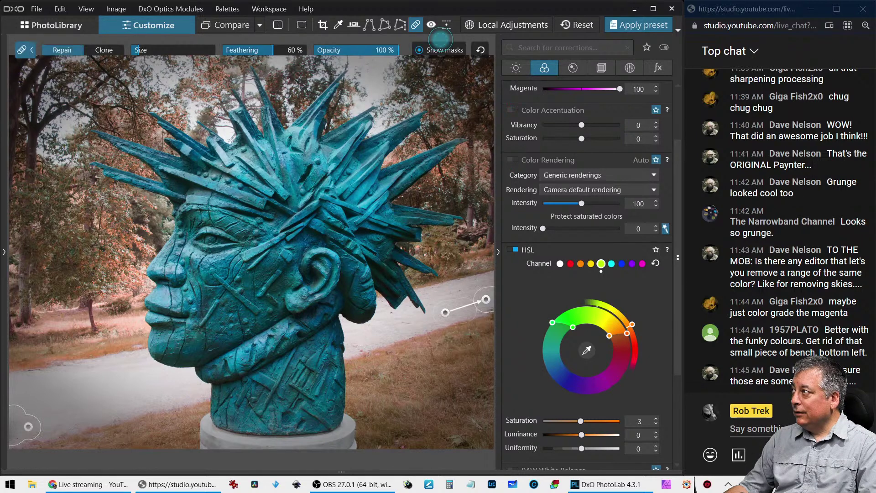
pyautogui.click(416, 24)
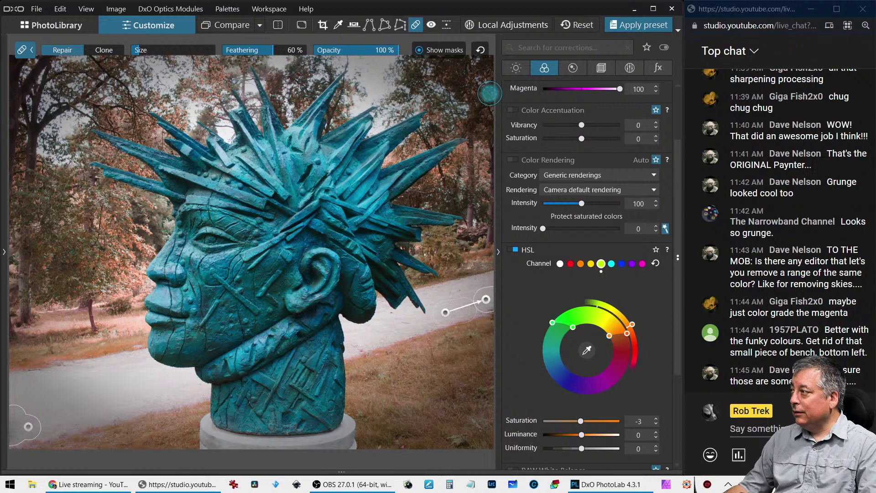
pyautogui.press('Escape')
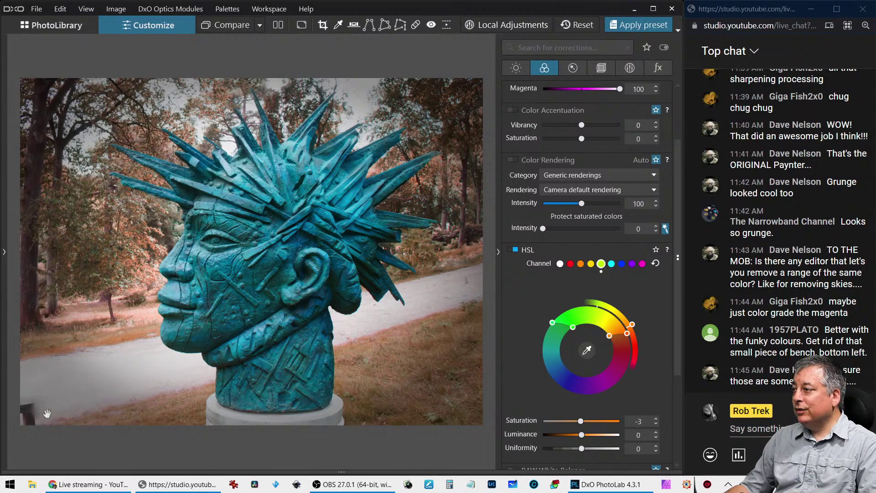
# Reopen the repair masks, adjust the one over the bench piece and delete it
pyautogui.click(416, 25)
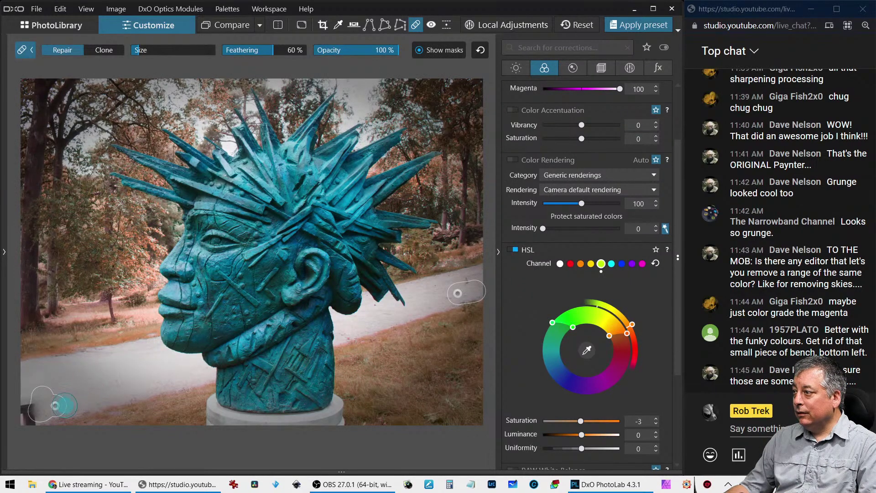
pyautogui.moveTo(59, 402); pyautogui.dragTo(52, 408)
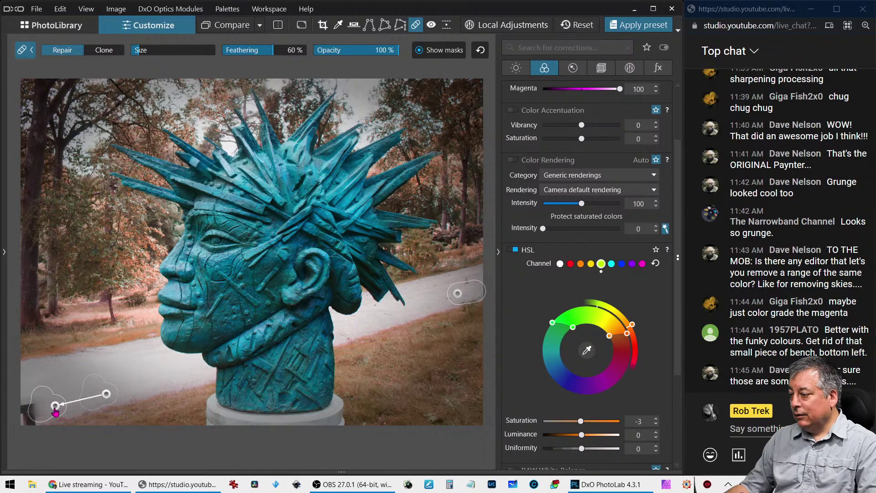
pyautogui.moveTo(55, 412); pyautogui.dragTo(52, 407)
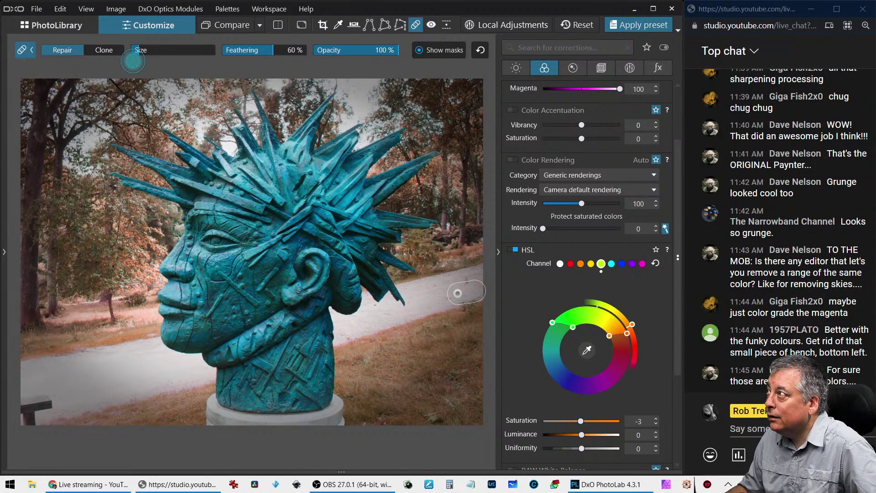
# Enlarge the brush and paint two Repair strokes over the bench piece in the photo's bottom-left corner
pyautogui.moveTo(161, 55); pyautogui.dragTo(146, 52)
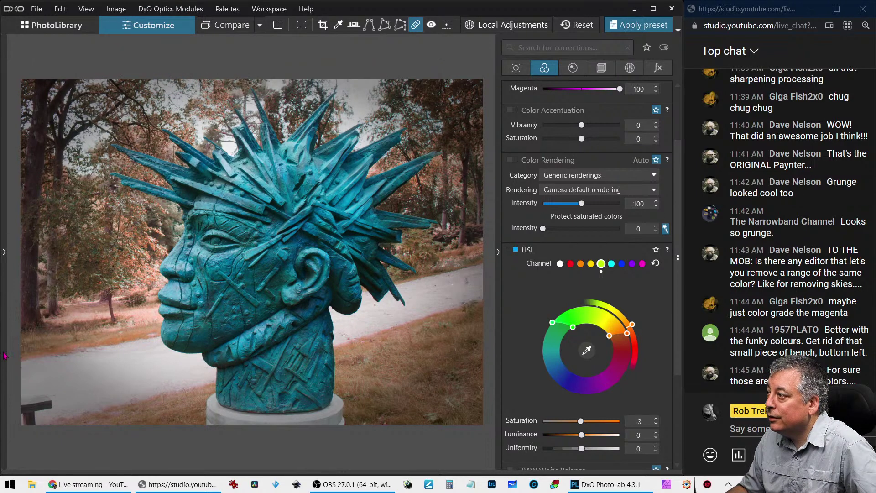
pyautogui.moveTo(41, 399)
pyautogui.mouseDown()
pyautogui.moveTo(19, 407)
pyautogui.moveTo(32, 408)
pyautogui.moveTo(20, 424)
pyautogui.mouseUp()
pyautogui.moveTo(187, 486)
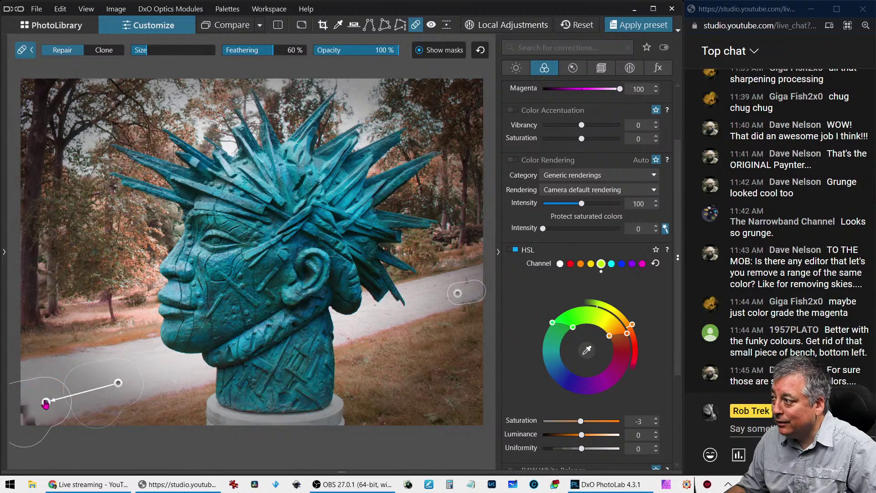
pyautogui.moveTo(45, 403)
pyautogui.mouseDown()
pyautogui.moveTo(30, 407)
pyautogui.moveTo(42, 409)
pyautogui.moveTo(23, 426)
pyautogui.moveTo(32, 415)
pyautogui.mouseUp()
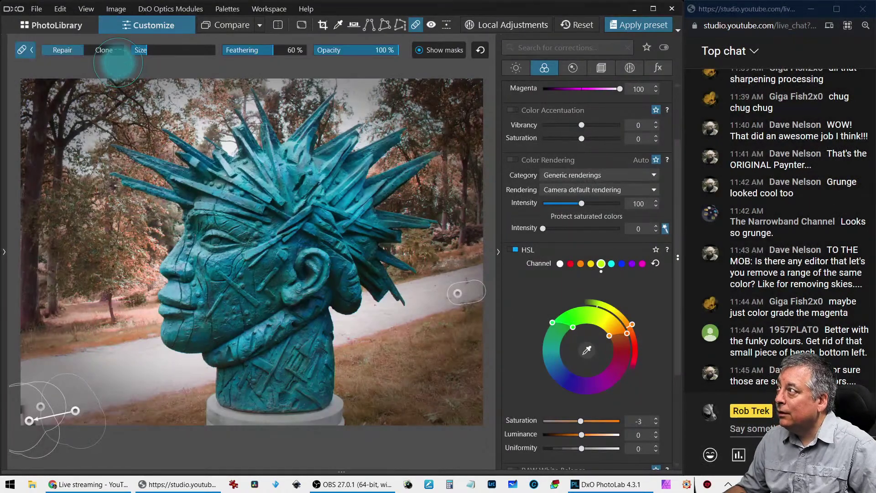
# Clone path texture over the remaining bench traces in the photo's bottom-left corner and leave the retouching tool
pyautogui.click(110, 52)
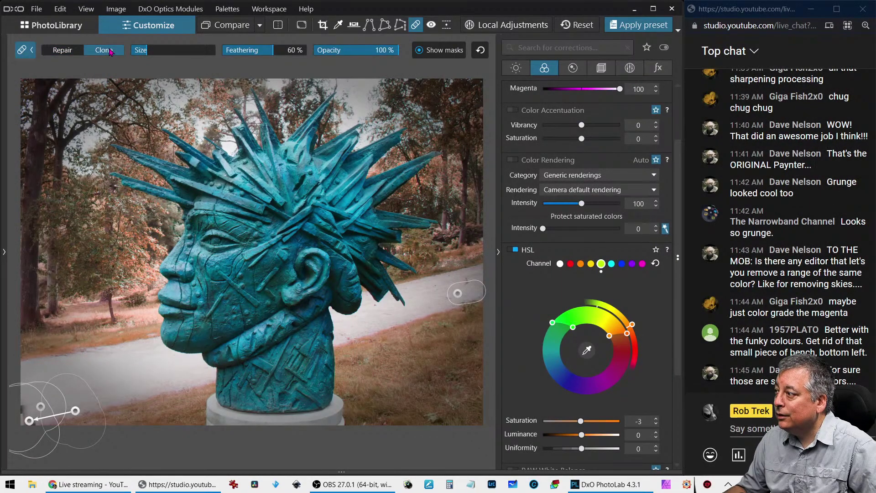
pyautogui.moveTo(75, 422)
pyautogui.mouseDown()
pyautogui.moveTo(61, 427)
pyautogui.moveTo(24, 405)
pyautogui.moveTo(30, 422)
pyautogui.moveTo(23, 402)
pyautogui.moveTo(37, 433)
pyautogui.moveTo(20, 438)
pyautogui.moveTo(31, 448)
pyautogui.moveTo(29, 416)
pyautogui.mouseUp()
pyautogui.moveTo(351, 485)
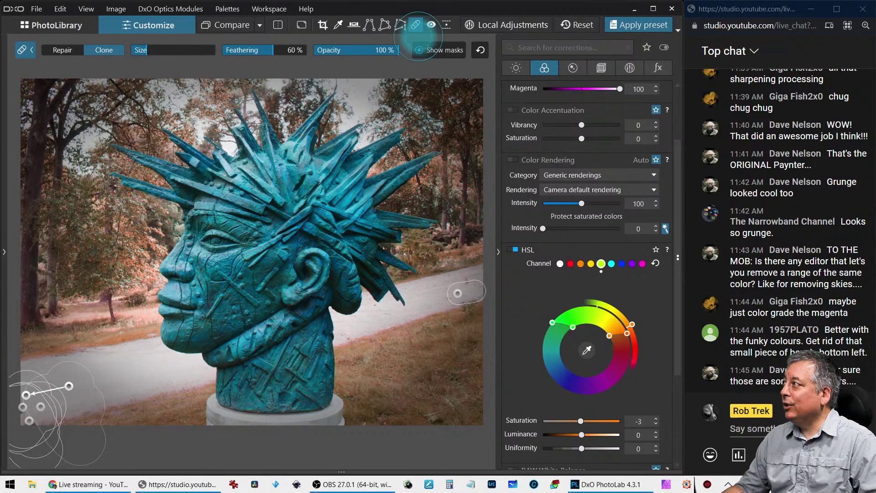
pyautogui.click(416, 24)
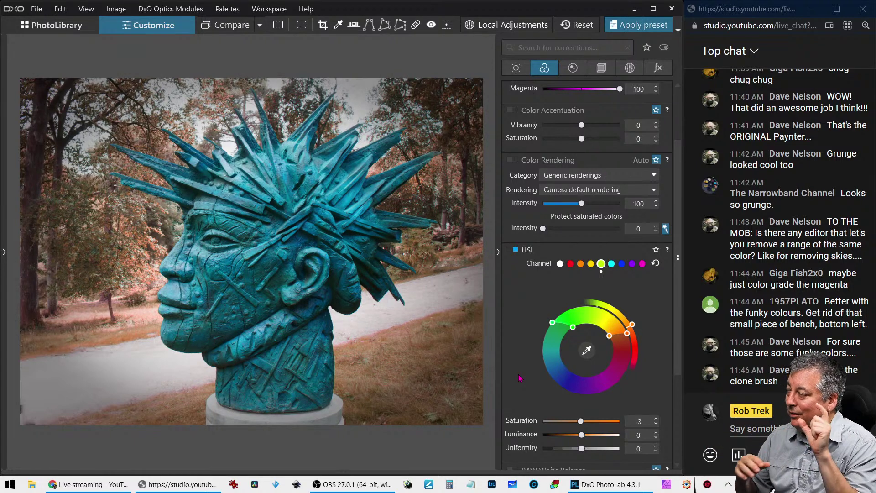
# Crop the photo to 4309 x 3231 px with its aspect ratio preserved, moving the frame toward the photo's right edge
pyautogui.click(602, 67)
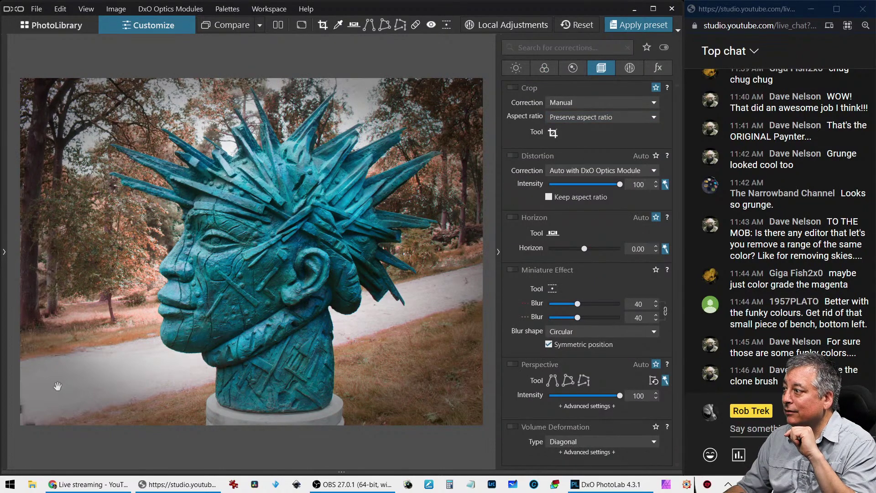
pyautogui.click(552, 132)
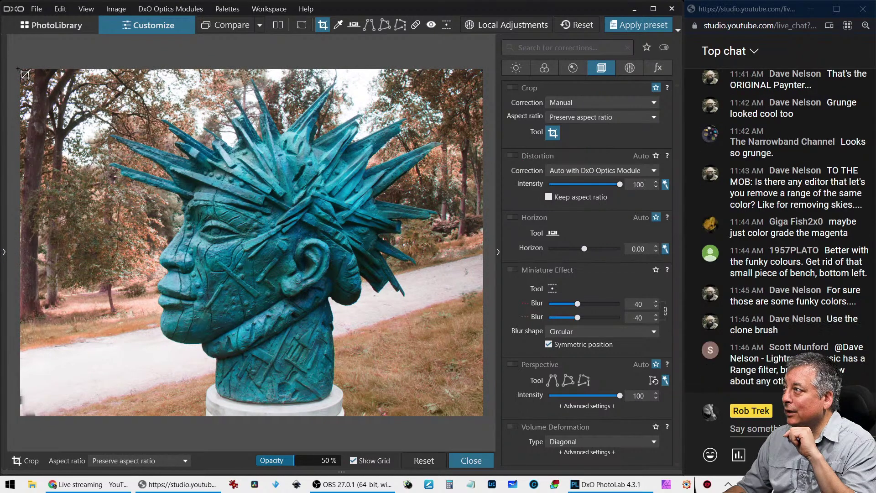
pyautogui.moveTo(18, 68); pyautogui.dragTo(452, 392)
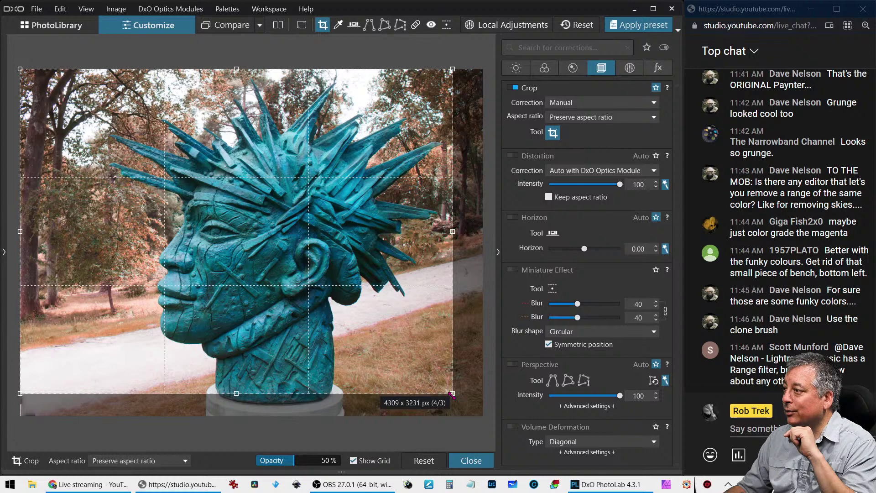
pyautogui.moveTo(364, 344); pyautogui.dragTo(420, 353)
pyautogui.moveTo(75, 108); pyautogui.dragTo(77, 100)
pyautogui.press('Return')
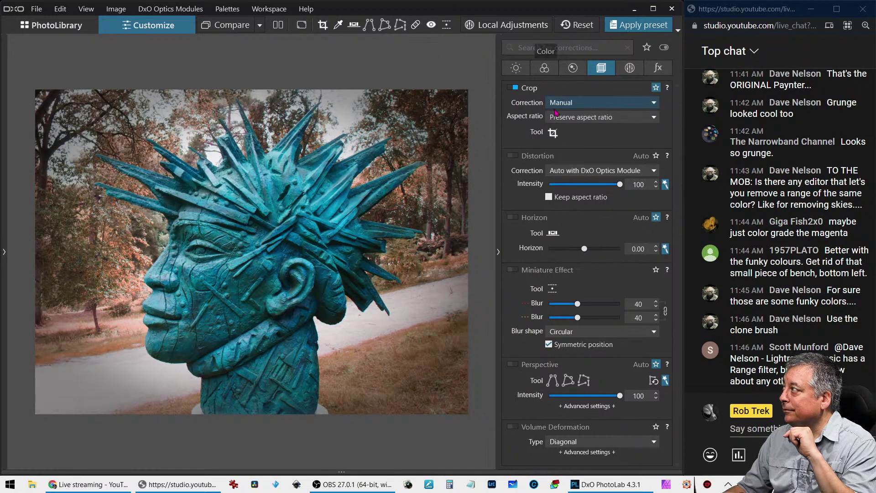
# Enlarge the head sculpture photo's crop to 4531 x 3398 px with the aspect ratio preserved and apply it
pyautogui.click(552, 134)
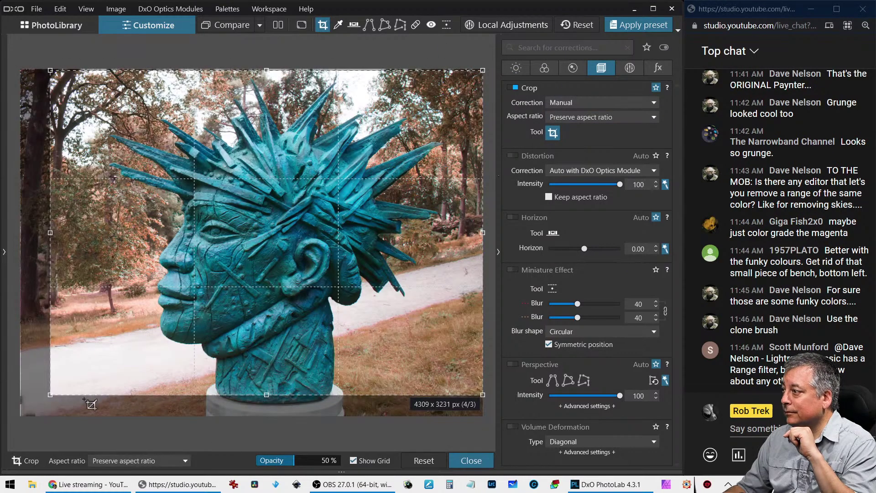
pyautogui.moveTo(50, 395)
pyautogui.mouseDown()
pyautogui.moveTo(29, 405)
pyautogui.moveTo(56, 382)
pyautogui.mouseUp()
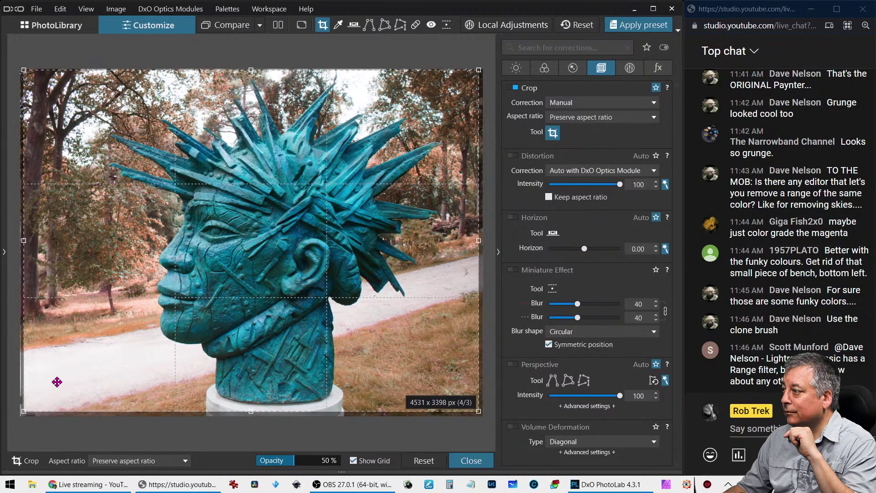
pyautogui.click(448, 433)
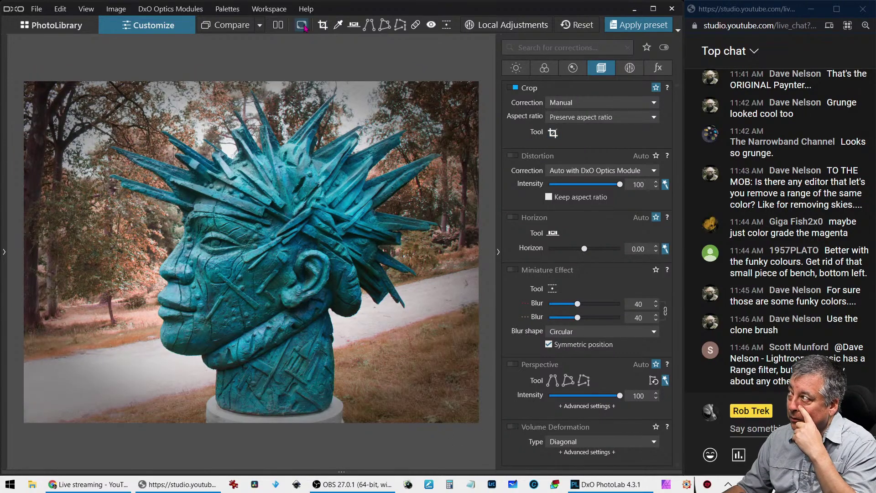
# Compare the head sculpture edit side by side with its original and view the edited photo full screen
pyautogui.click(278, 25)
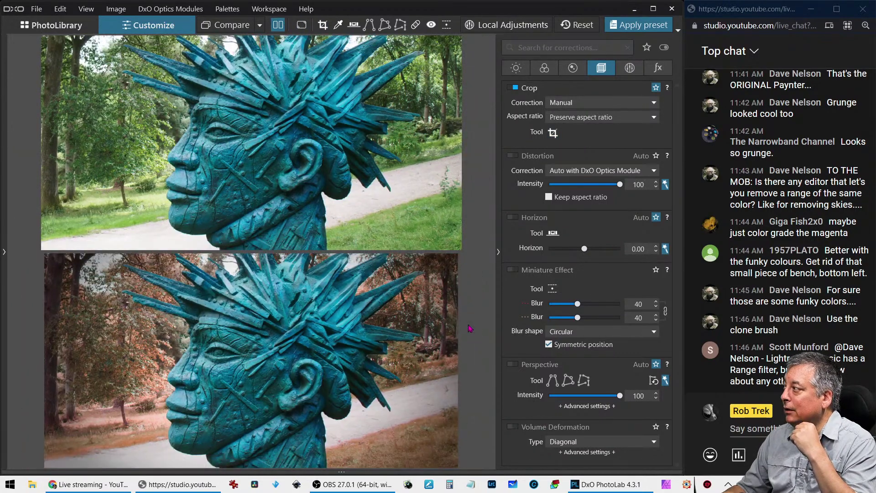
pyautogui.press('Tab')
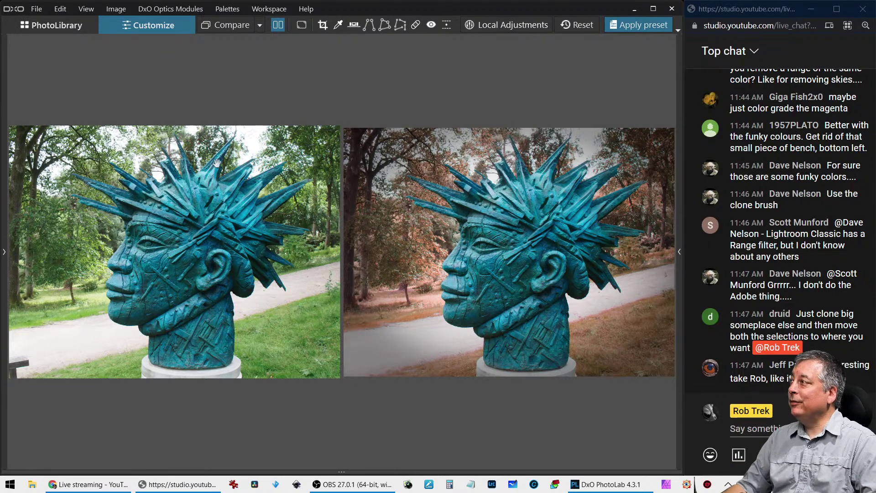
pyautogui.click(301, 24)
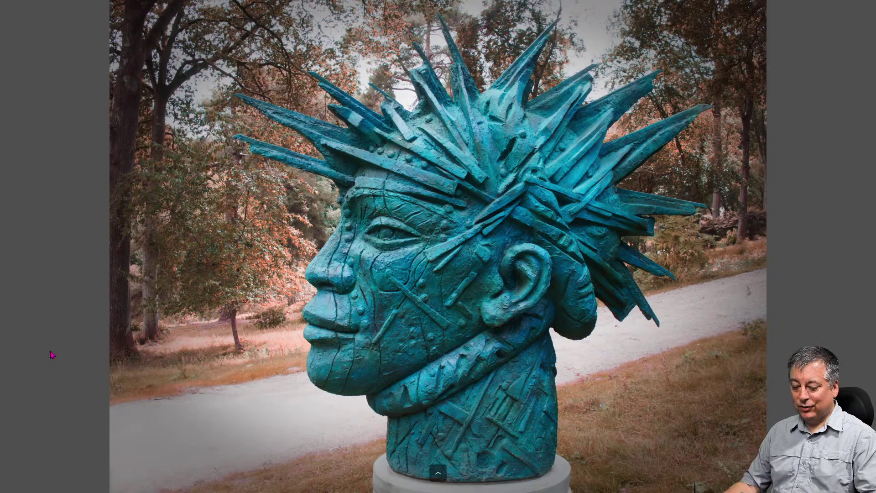
pyautogui.press('Escape')
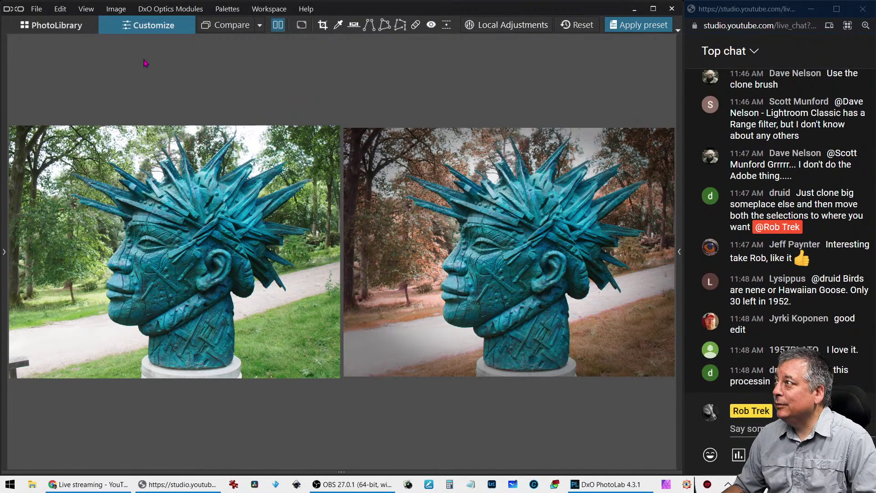
# Open the orange spider-on-web photo from the library as a single image and inspect its details and shooting data
pyautogui.click(68, 25)
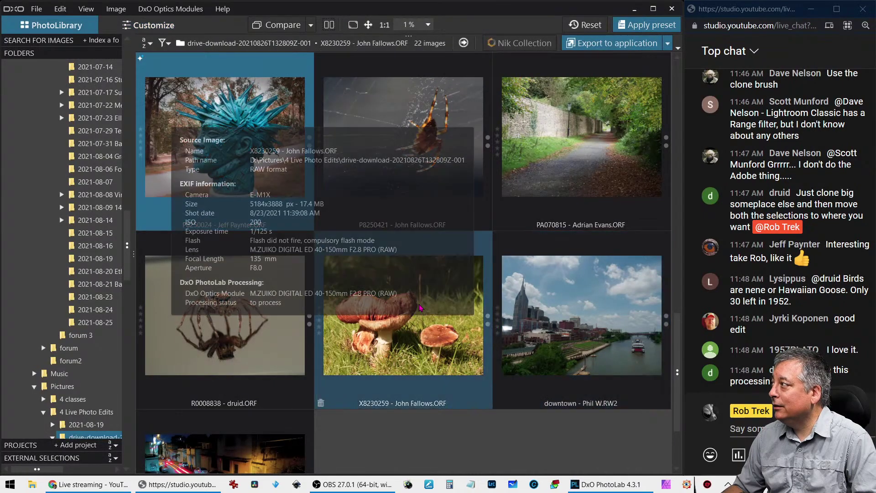
pyautogui.doubleClick(421, 149)
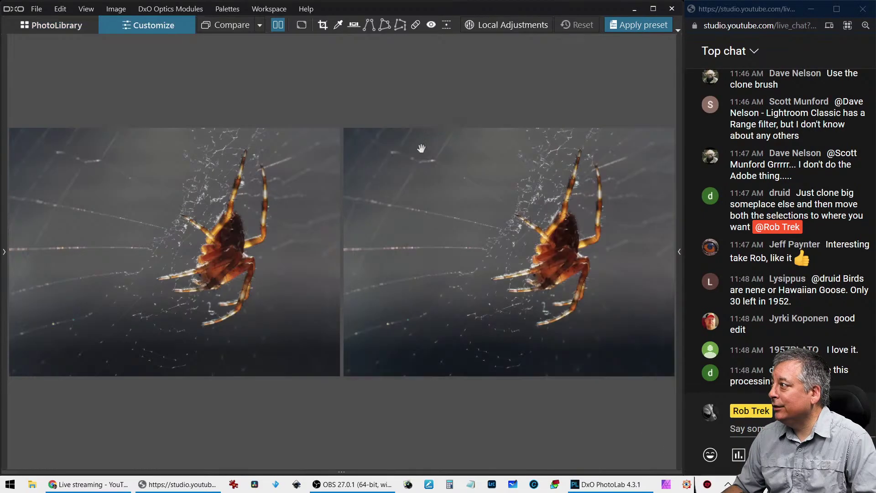
pyautogui.click(280, 27)
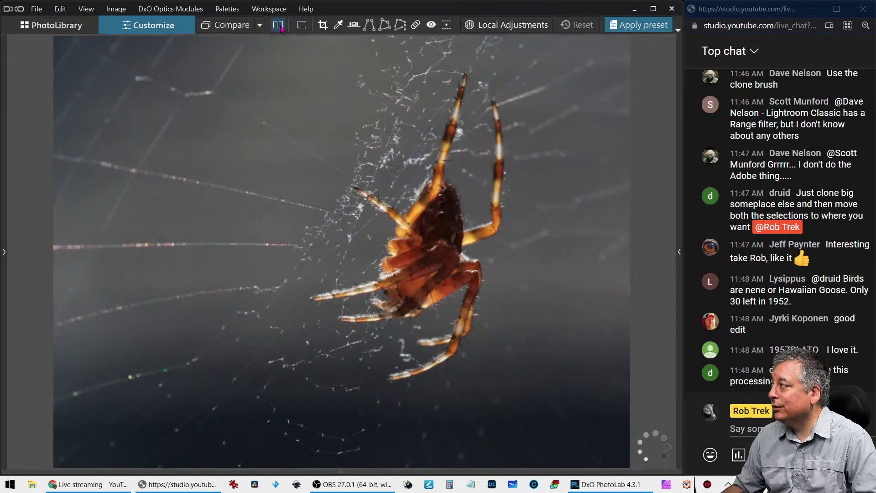
pyautogui.click(434, 269)
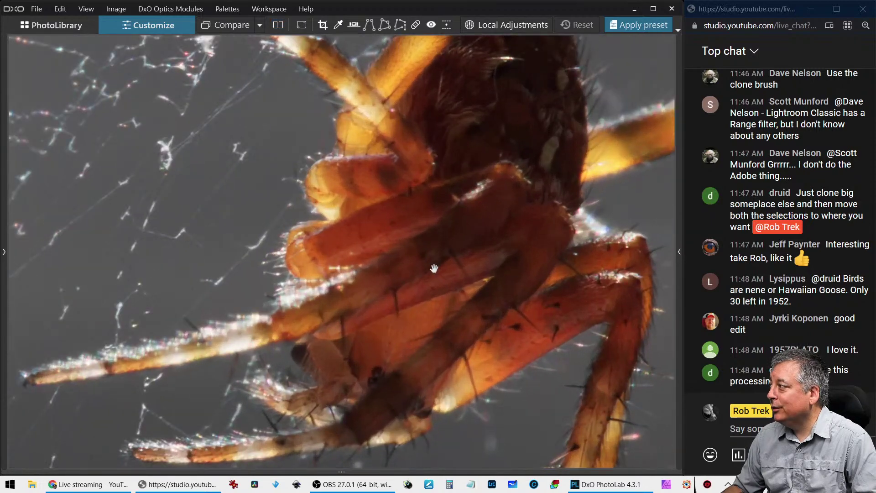
pyautogui.scroll(-4, 434, 269)
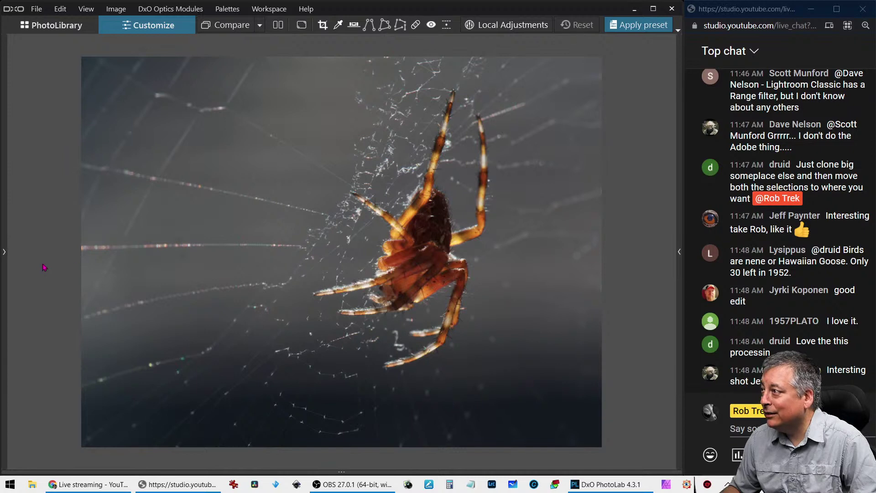
pyautogui.click(4, 251)
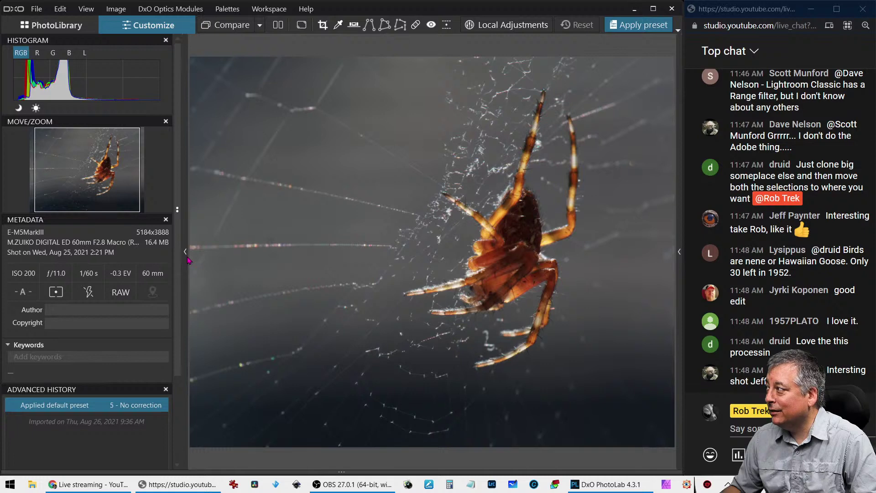
pyautogui.click(186, 252)
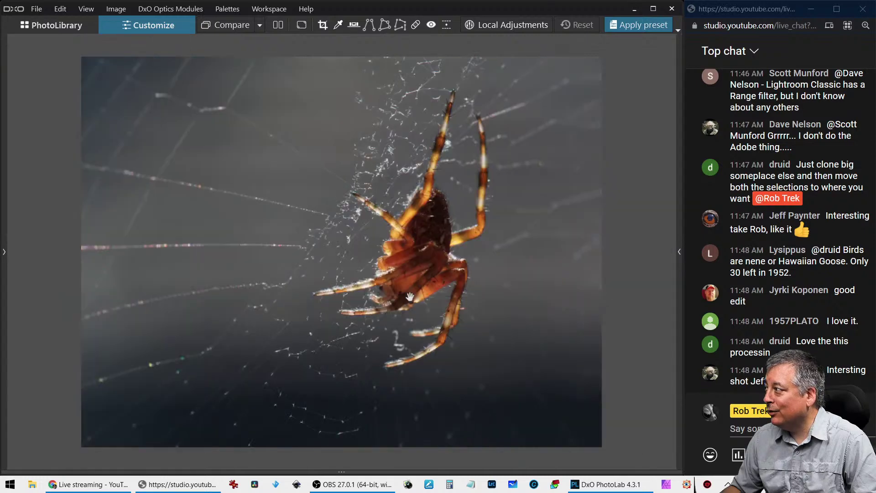
# Apply a correction preset to the spider photo and raise the Selective Tone shadows to 26
pyautogui.click(639, 25)
pyautogui.click(484, 195)
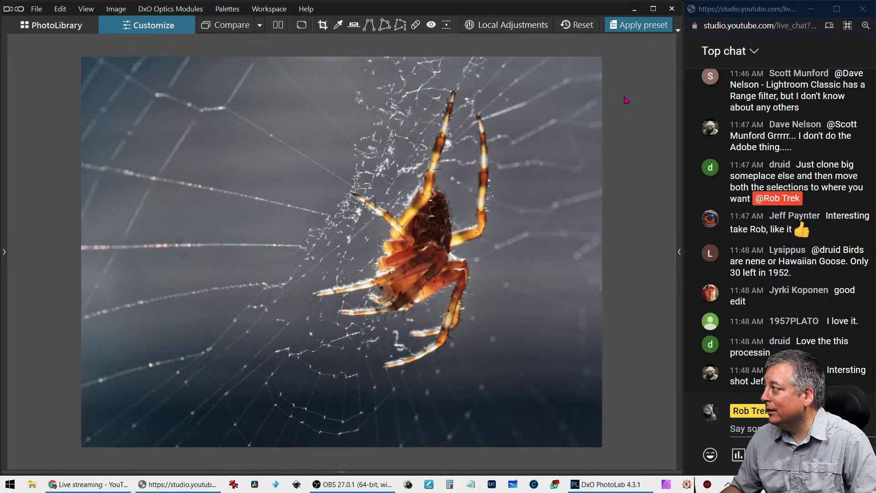
pyautogui.click(679, 253)
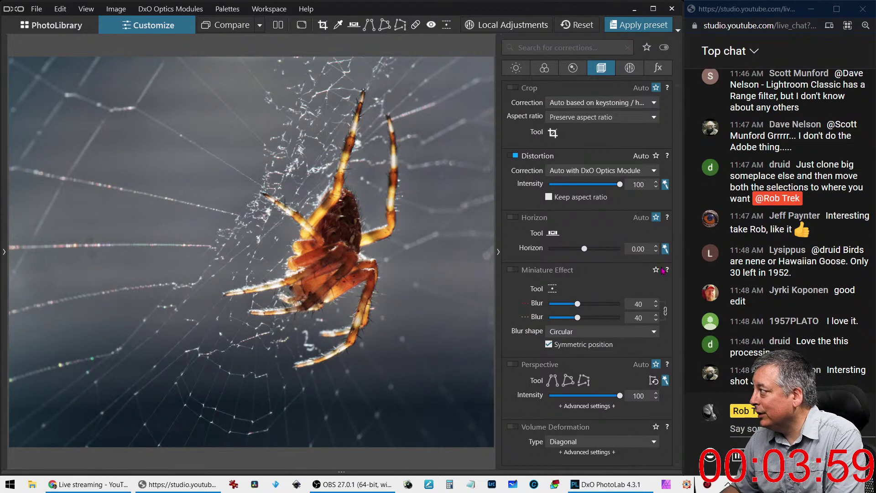
pyautogui.click(517, 68)
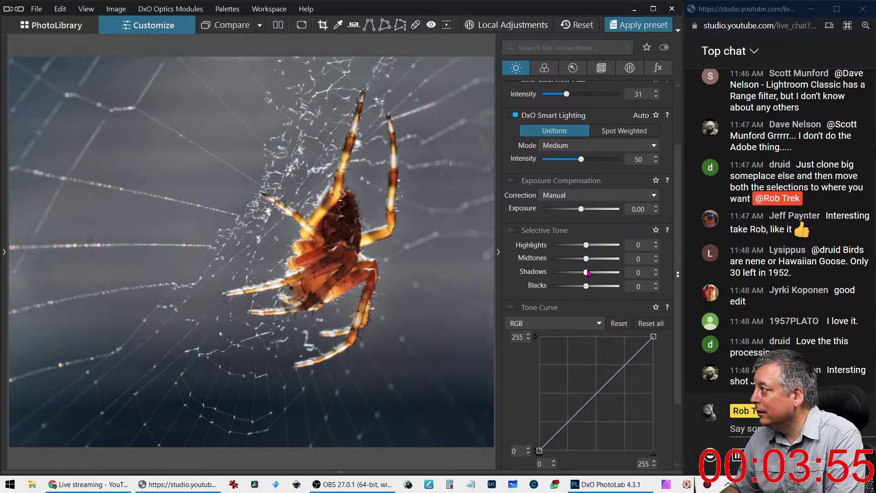
pyautogui.moveTo(587, 274); pyautogui.dragTo(595, 273)
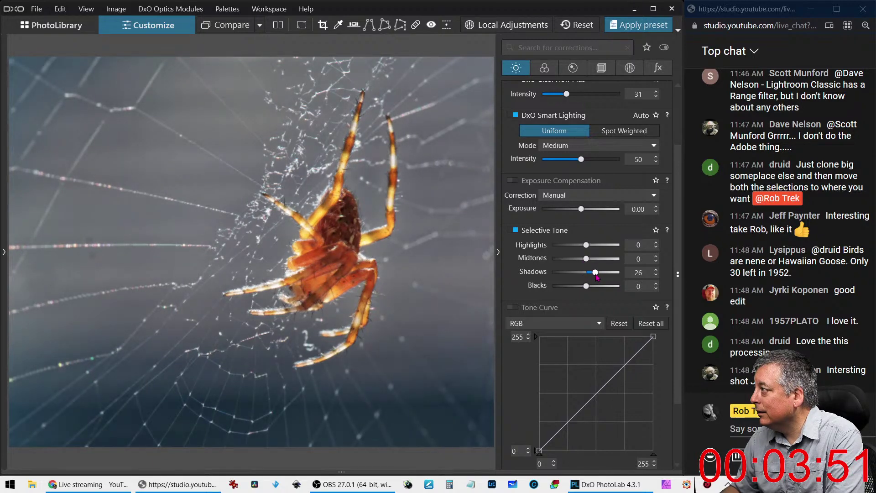
# Add a dark creative vignette with an intensity of -34 to the spider photo
pyautogui.click(658, 69)
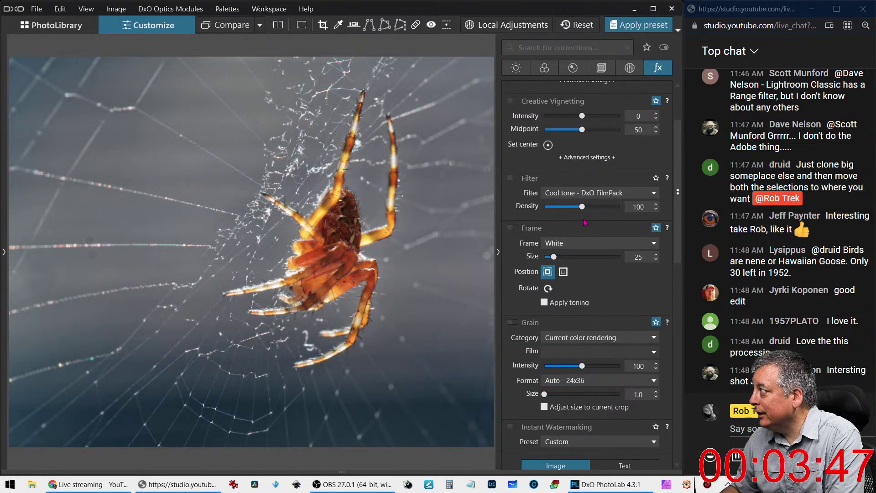
pyautogui.scroll(2, 586, 158)
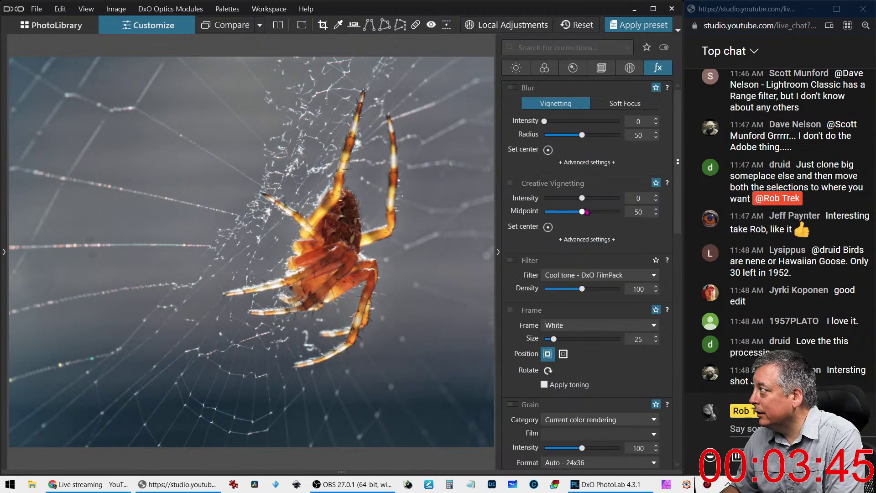
pyautogui.moveTo(582, 197); pyautogui.dragTo(571, 201)
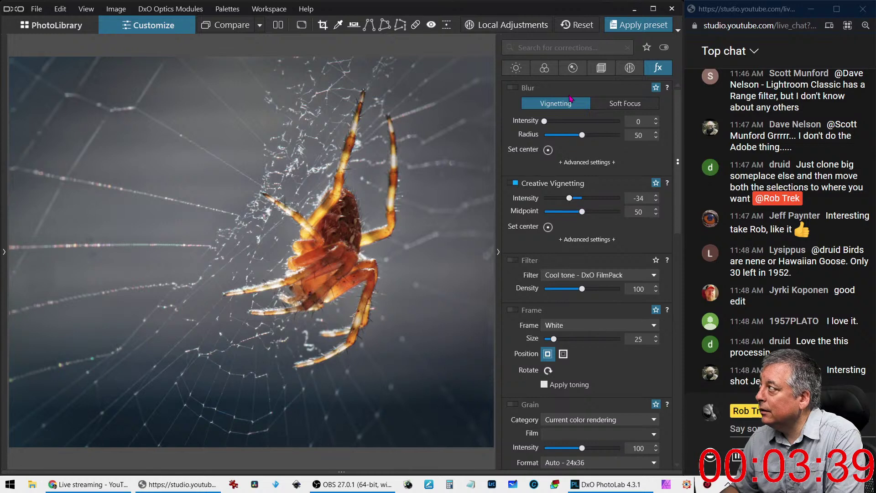
# Try the Selective Tone blacks at -17, reset them, and raise the spider photo's microcontrast to 65
pyautogui.click(516, 68)
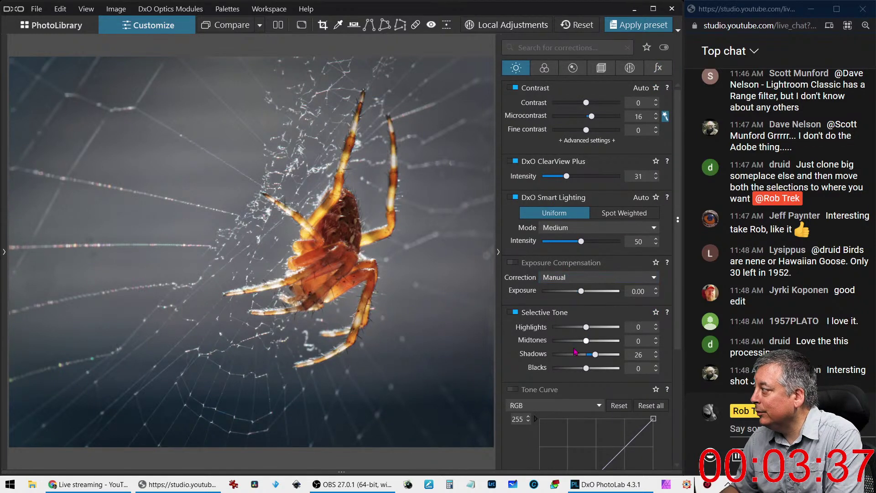
pyautogui.moveTo(586, 368); pyautogui.dragTo(580, 369)
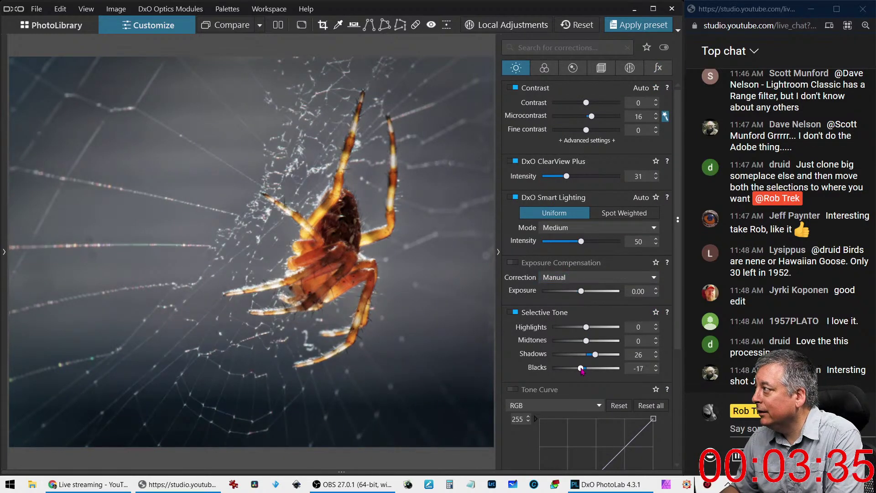
pyautogui.doubleClick(582, 369)
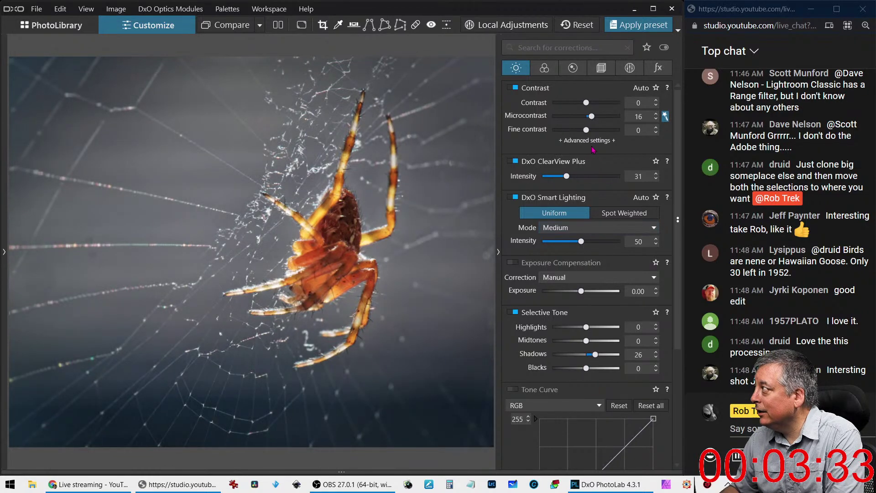
pyautogui.moveTo(592, 116); pyautogui.dragTo(610, 120)
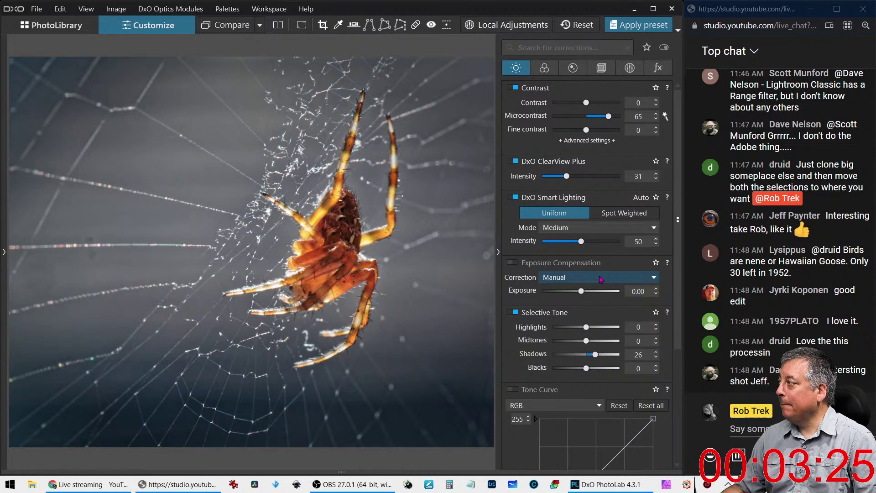
# Set the spider photo's lens sharpness to 1.28 Global and 57 Details
pyautogui.click(601, 69)
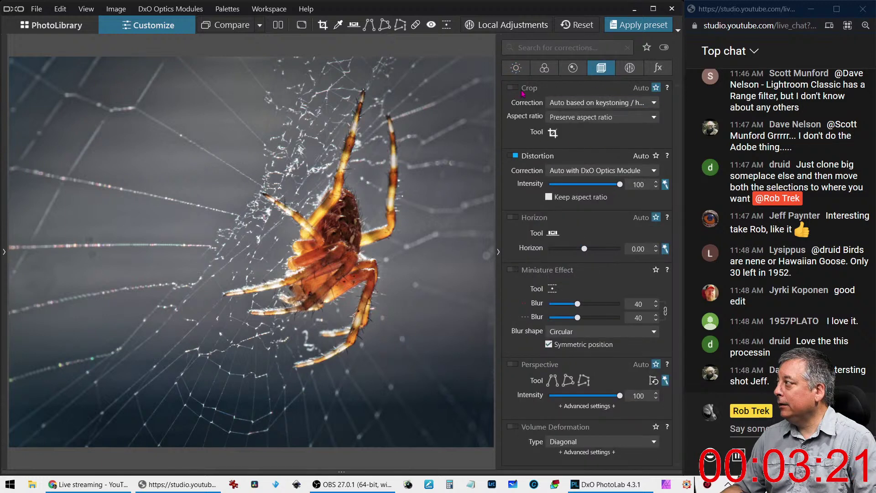
pyautogui.click(571, 72)
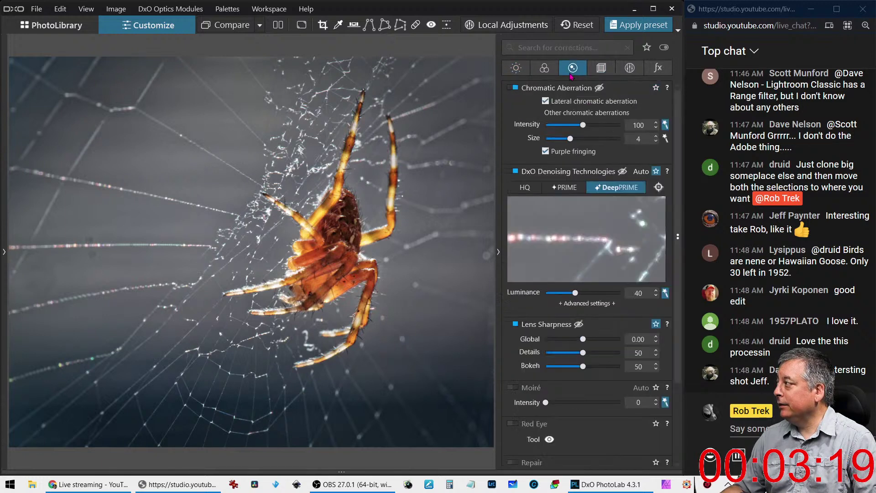
pyautogui.click(599, 339)
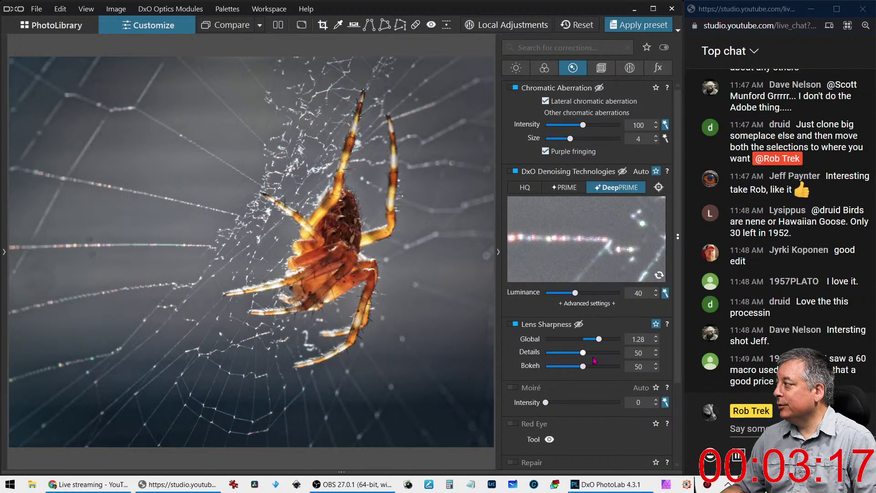
pyautogui.click(588, 352)
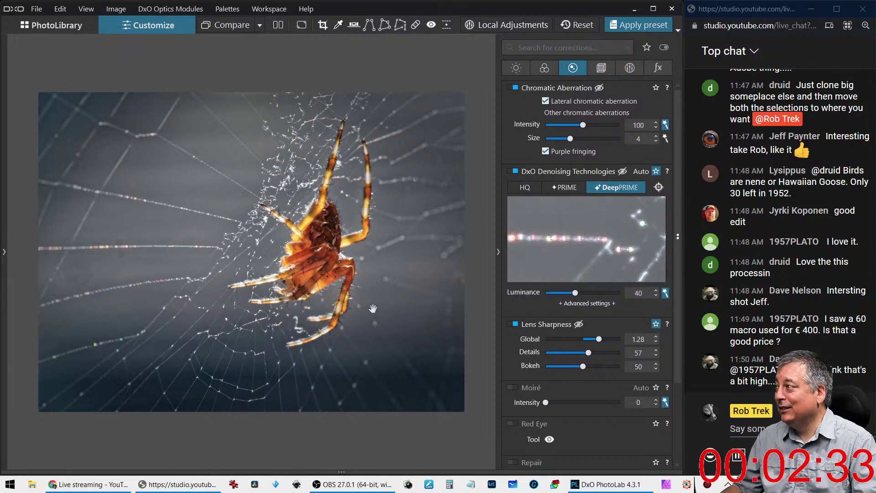
# Compare the spider edit with its original side by side, both as a whole and zoomed in on the spider
pyautogui.click(278, 26)
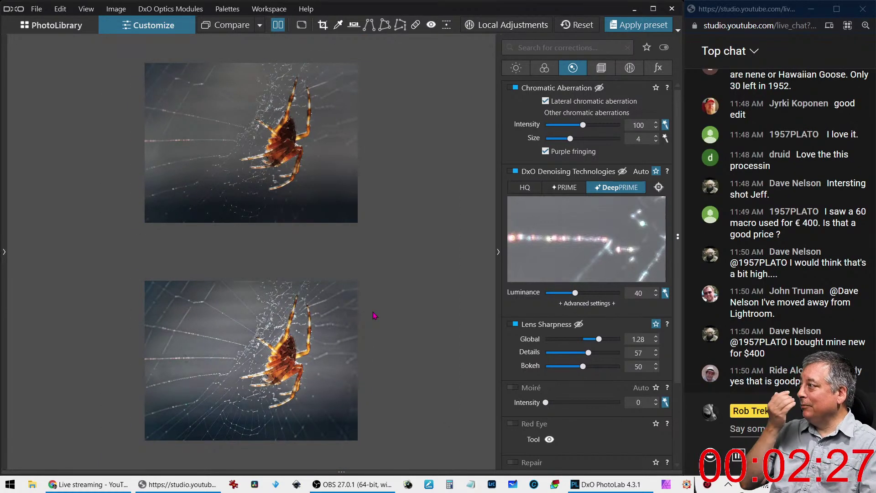
pyautogui.press('Tab')
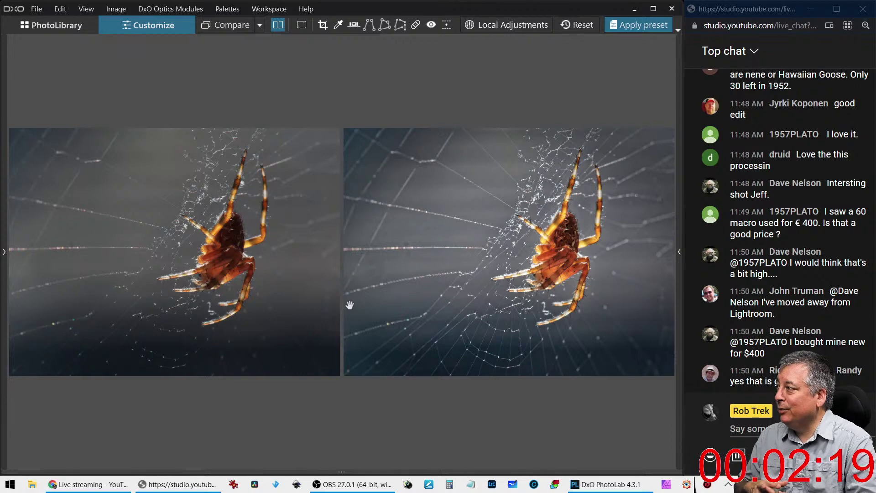
pyautogui.click(587, 239)
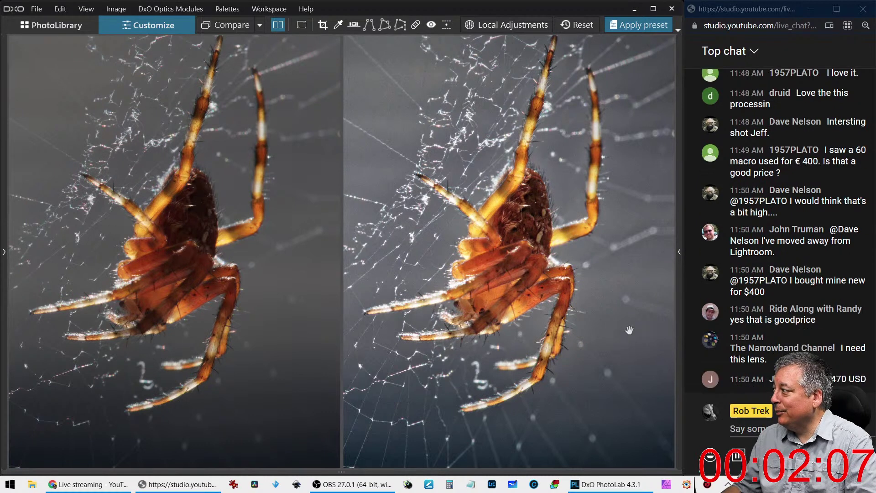
pyautogui.click(534, 289)
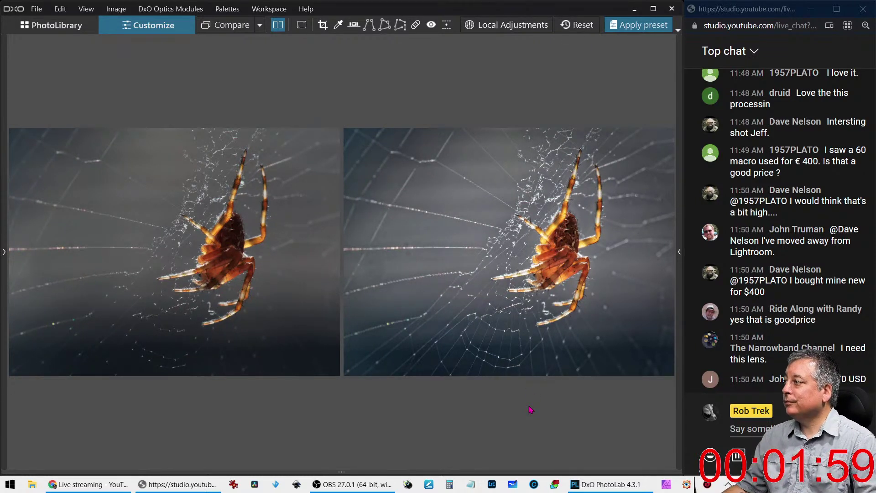
# Open the photo of the tree-lined path beside the stone wall for customizing, with the side-by-side comparison turned off
pyautogui.click(63, 36)
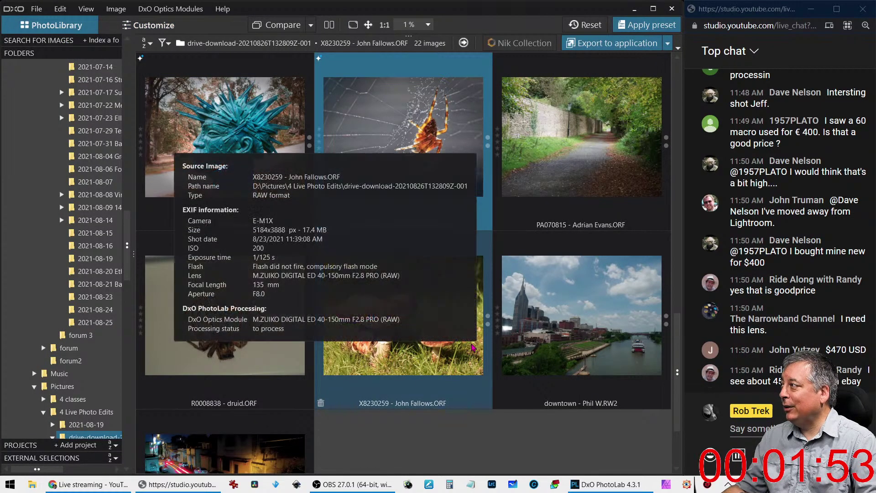
pyautogui.click(592, 355)
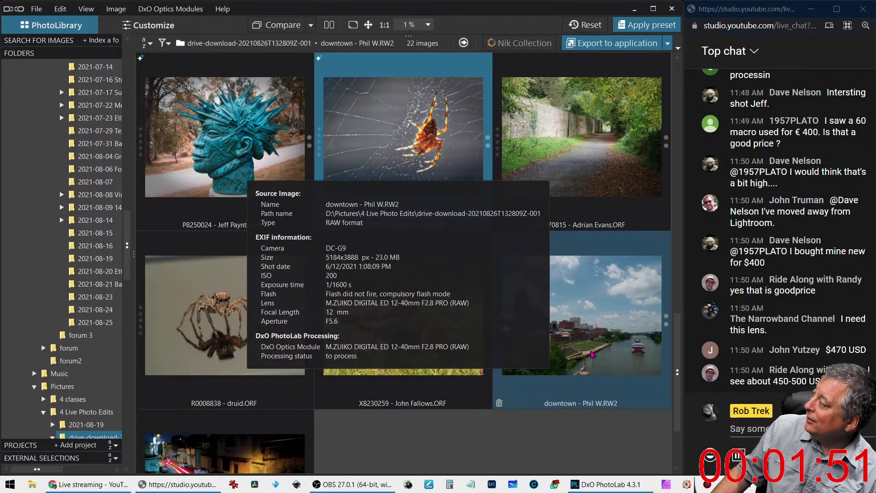
pyautogui.click(403, 137)
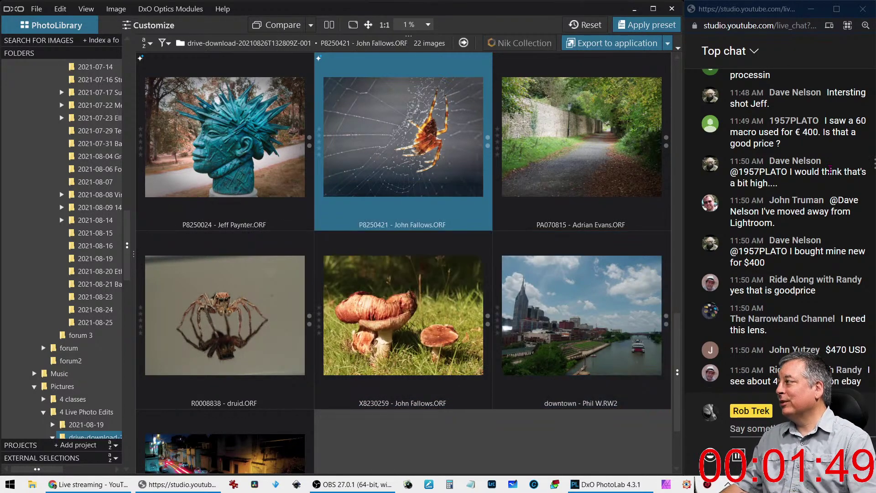
pyautogui.keyDown('ctrl'); pyautogui.click(614, 210); pyautogui.keyUp('ctrl')
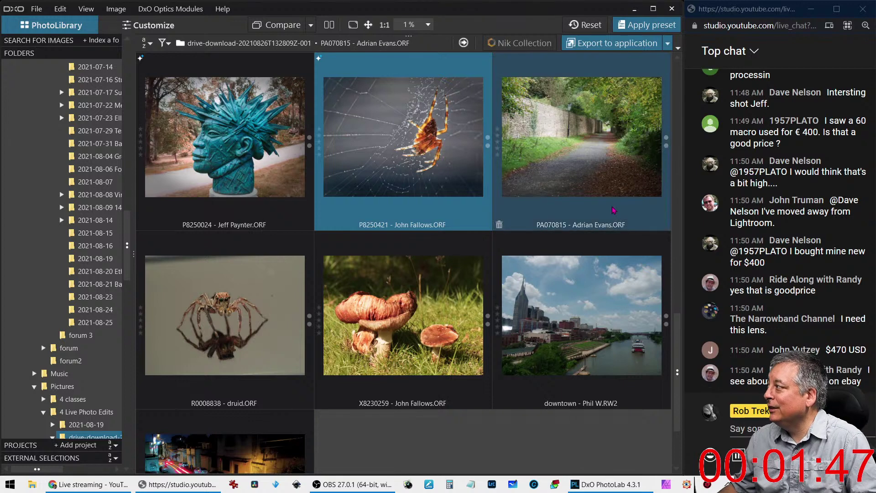
pyautogui.doubleClick(586, 188)
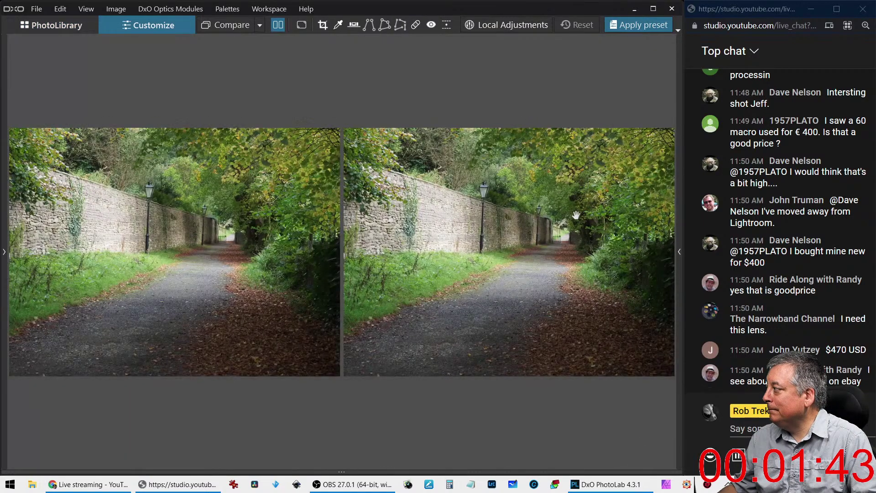
pyautogui.click(278, 24)
pyautogui.click(38, 26)
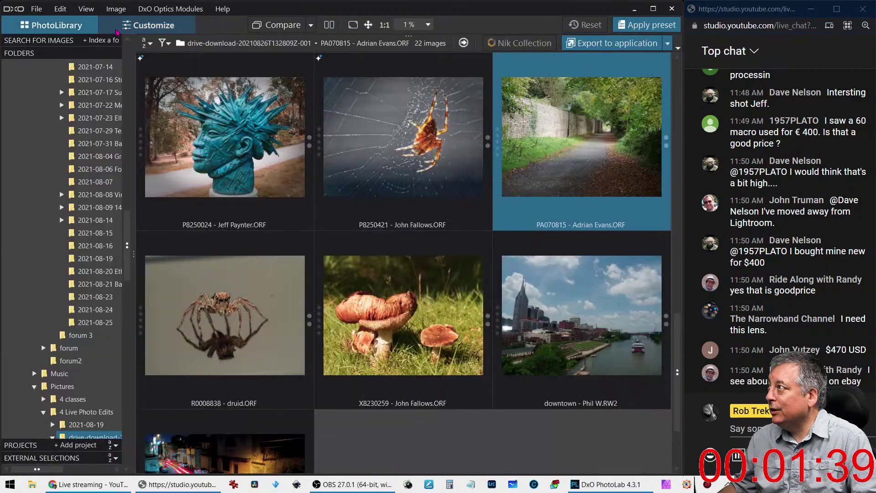
pyautogui.click(117, 31)
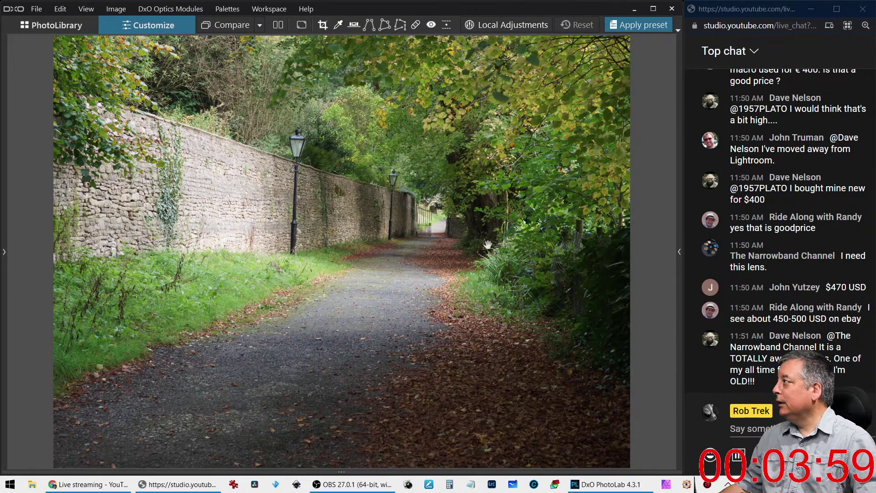
# Show the correction controls and apply the Rob Auto general purpose preset to the path photo
pyautogui.click(680, 254)
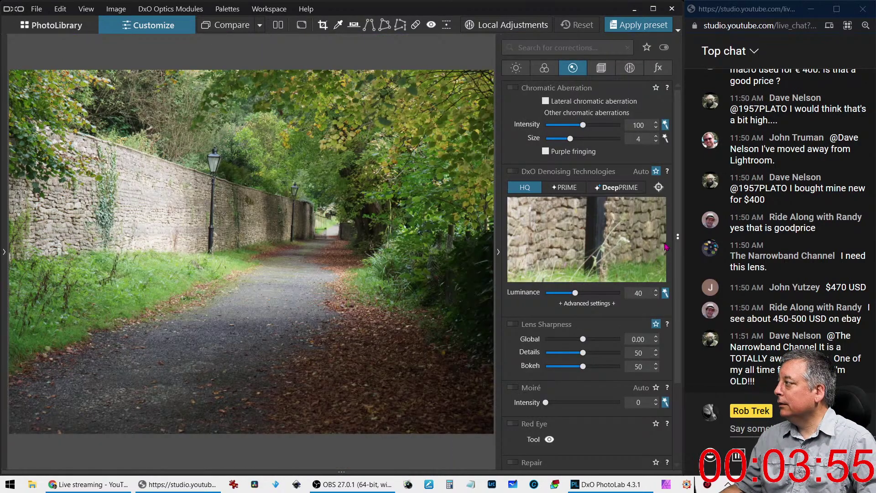
pyautogui.click(639, 25)
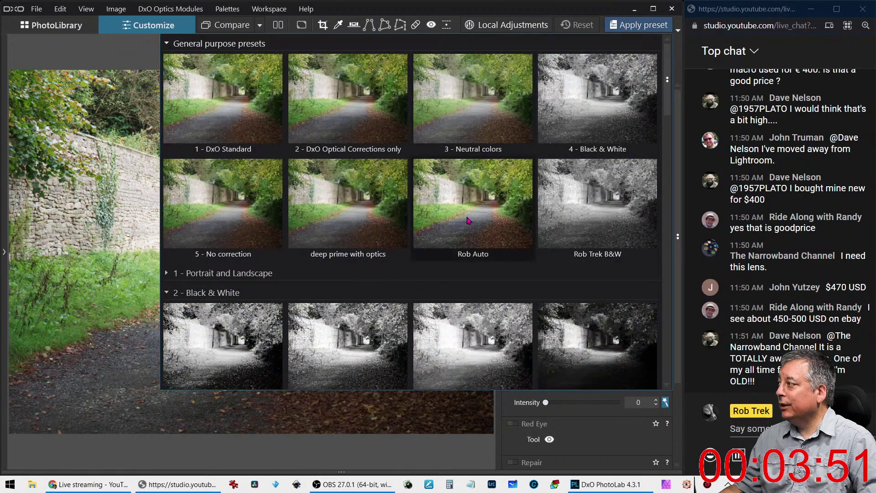
pyautogui.click(468, 219)
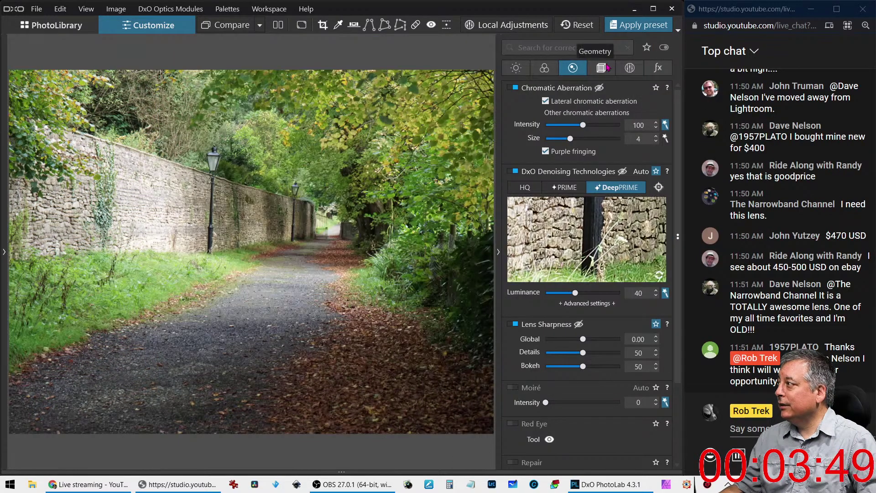
# Browse the preset collections and apply the Red tone preset from DxO FilmPack Designer - Color to the path photo
pyautogui.click(653, 27)
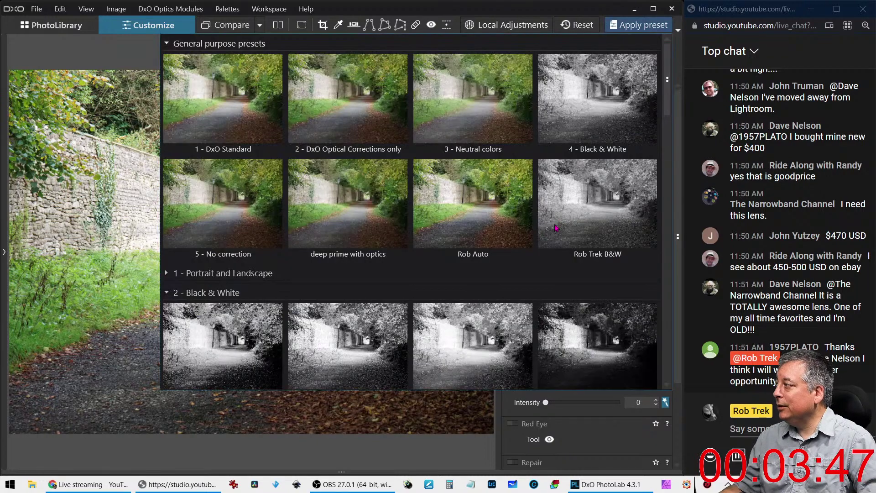
pyautogui.scroll(-3, 501, 244)
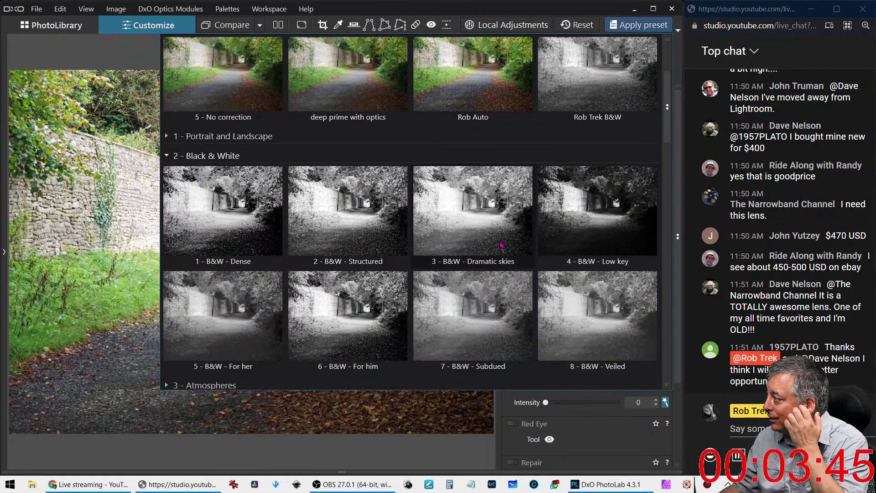
pyautogui.scroll(-1, 501, 244)
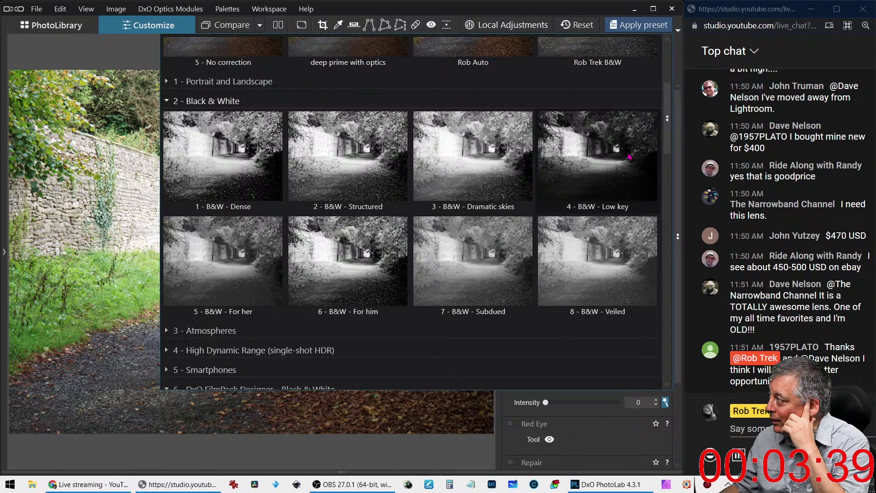
pyautogui.scroll(1, 630, 157)
pyautogui.scroll(-5, 629, 157)
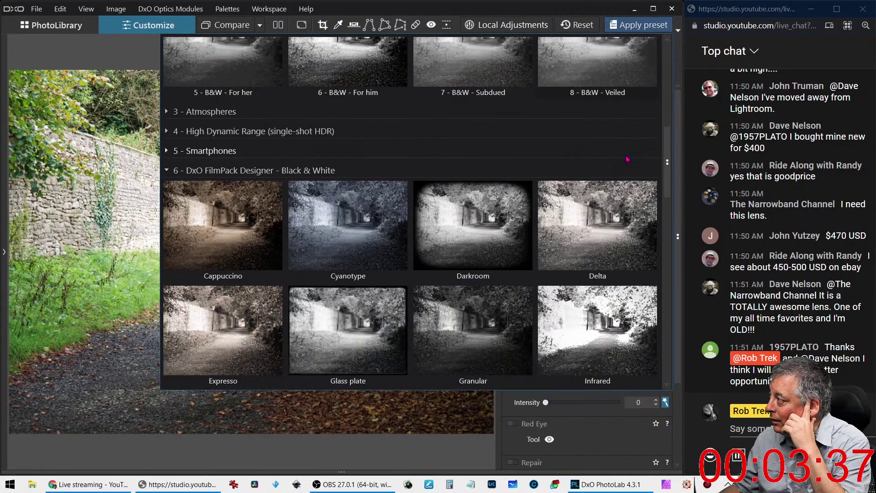
pyautogui.scroll(-9, 627, 159)
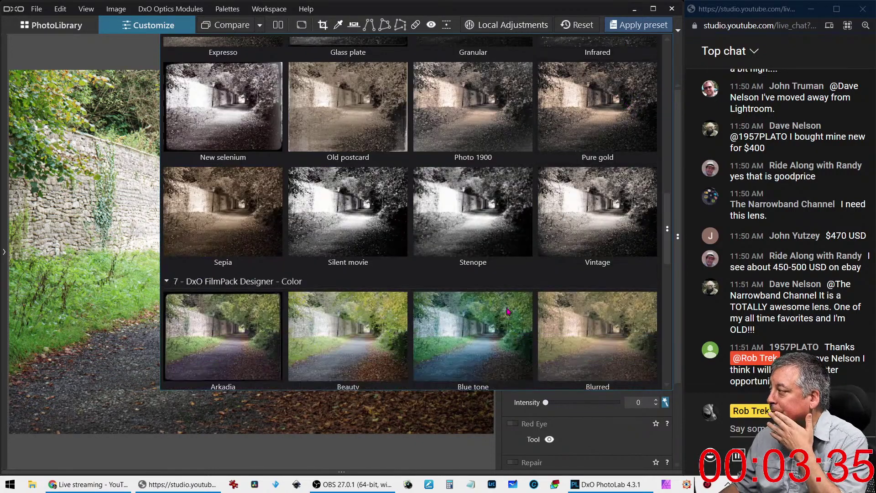
pyautogui.scroll(-8, 508, 311)
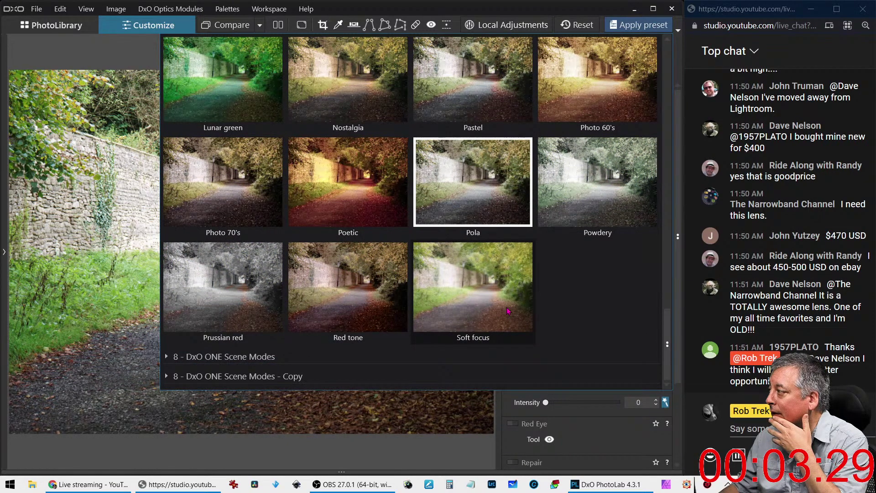
pyautogui.click(365, 309)
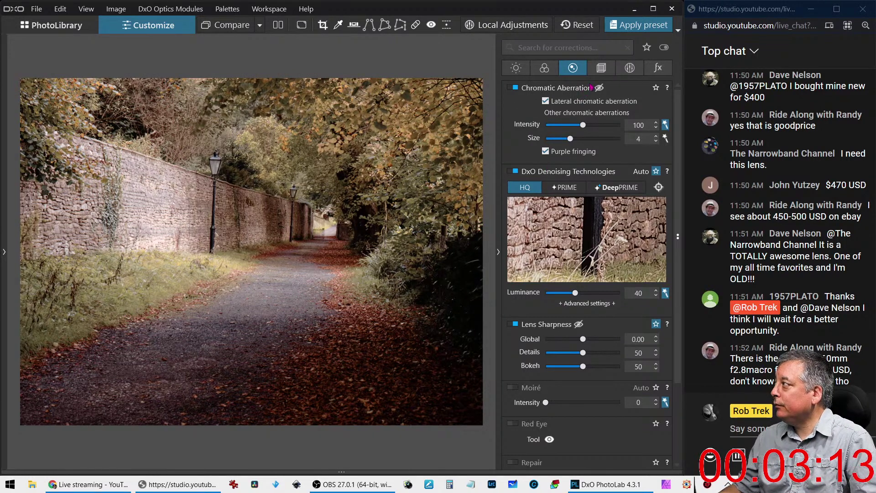
# Draw a portrait crop of about 2265 x 3020 px around the lamp posts and the path, starting at the photo's upper edge
pyautogui.click(602, 70)
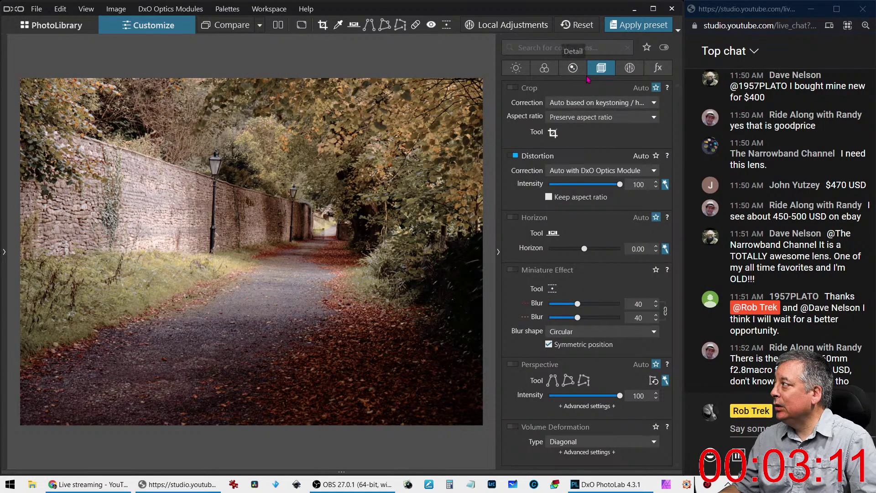
pyautogui.click(554, 134)
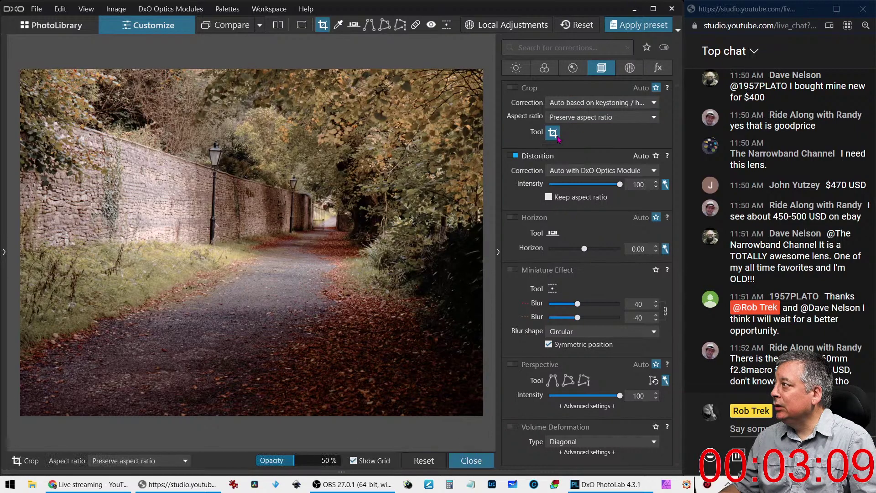
pyautogui.moveTo(182, 79); pyautogui.dragTo(363, 327)
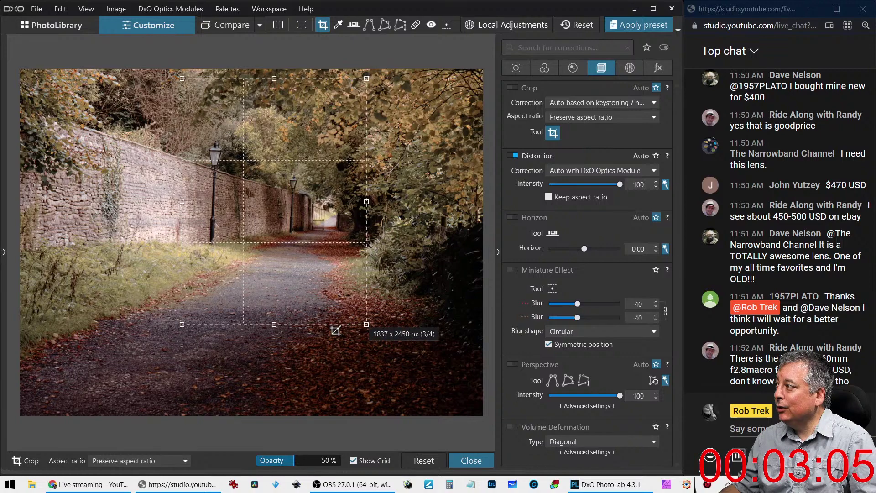
pyautogui.moveTo(288, 291); pyautogui.dragTo(250, 278)
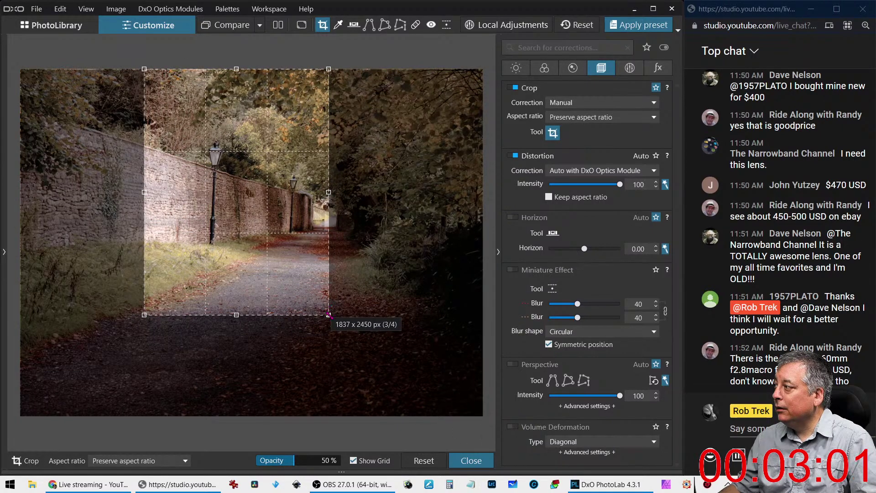
pyautogui.moveTo(328, 314); pyautogui.dragTo(373, 372)
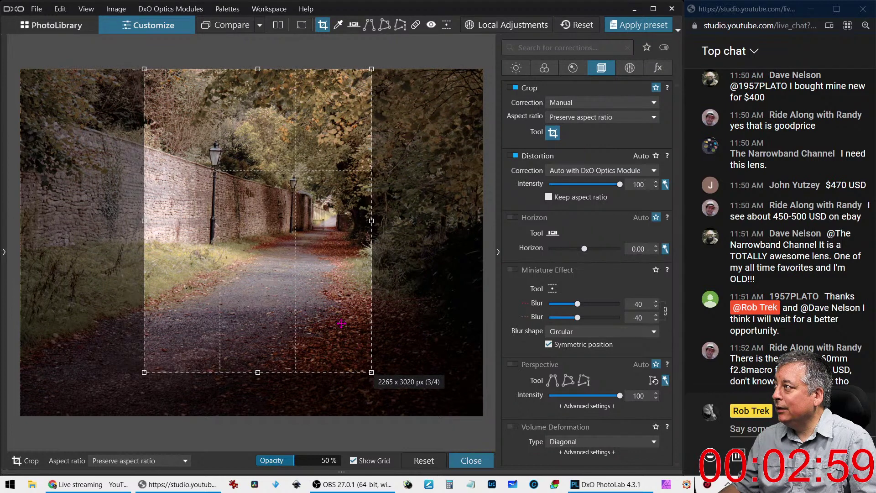
# Set the crop's aspect ratio to 5/4 and reshape it to a landscape frame of about 2745 x 2196 px around the lamp posts and path
pyautogui.click(593, 118)
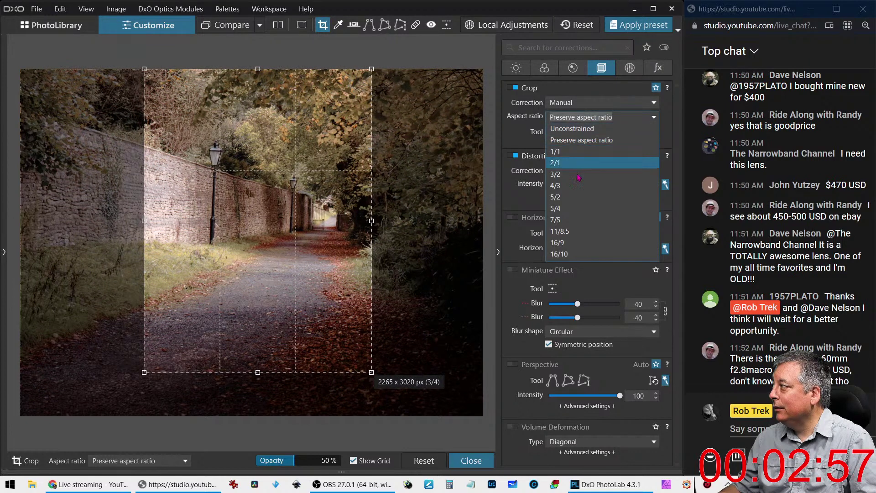
pyautogui.click(571, 213)
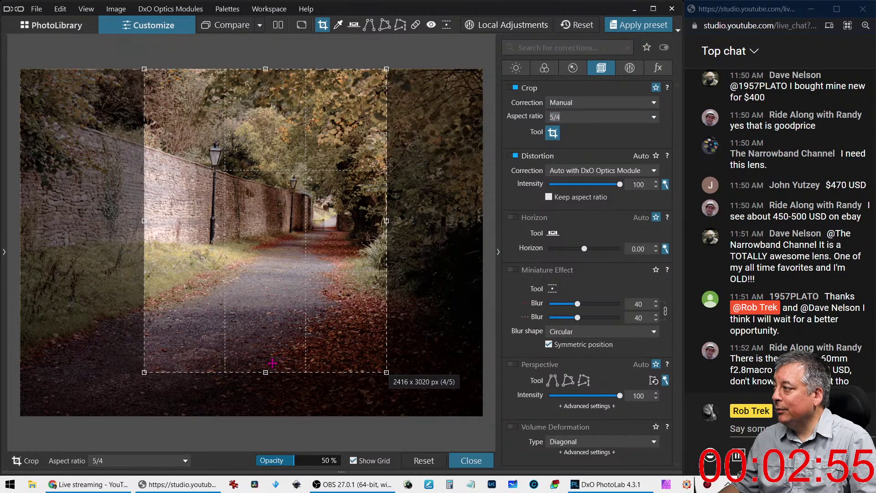
pyautogui.moveTo(265, 372); pyautogui.dragTo(265, 325)
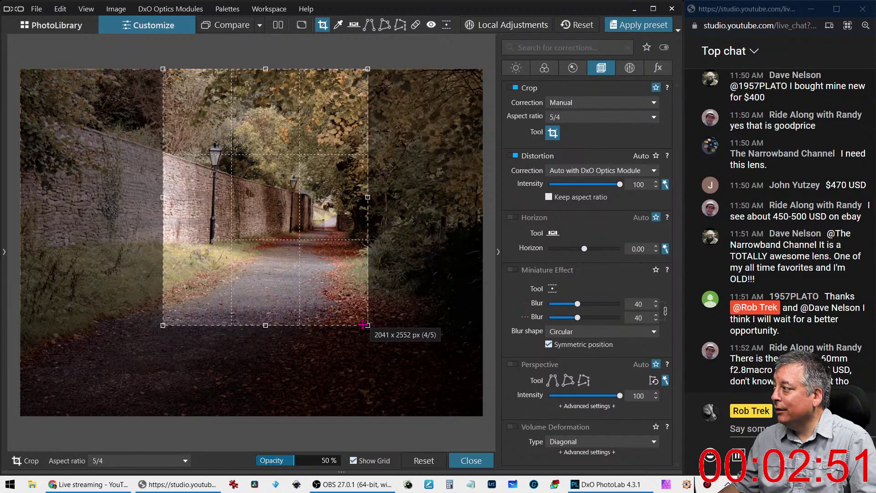
pyautogui.moveTo(368, 326); pyautogui.dragTo(459, 303)
pyautogui.moveTo(414, 216); pyautogui.dragTo(386, 265)
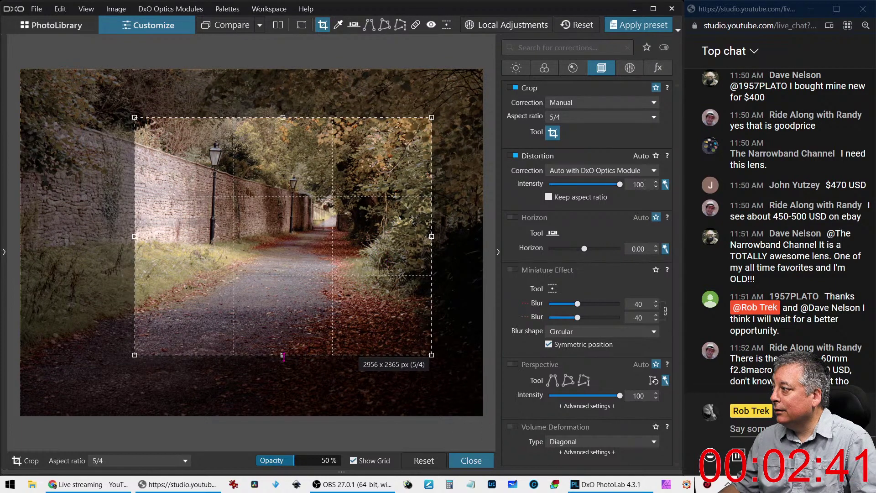
pyautogui.moveTo(283, 355); pyautogui.dragTo(305, 268)
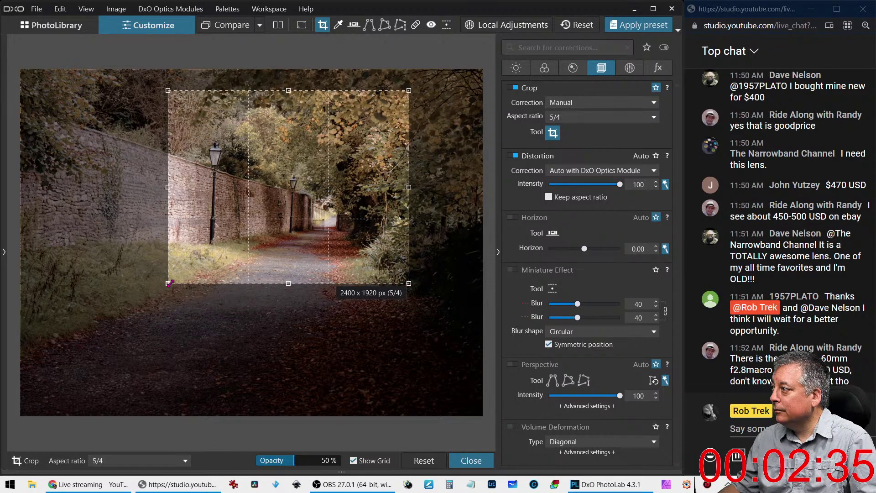
pyautogui.moveTo(168, 283)
pyautogui.mouseDown()
pyautogui.moveTo(147, 296)
pyautogui.moveTo(170, 291)
pyautogui.mouseUp()
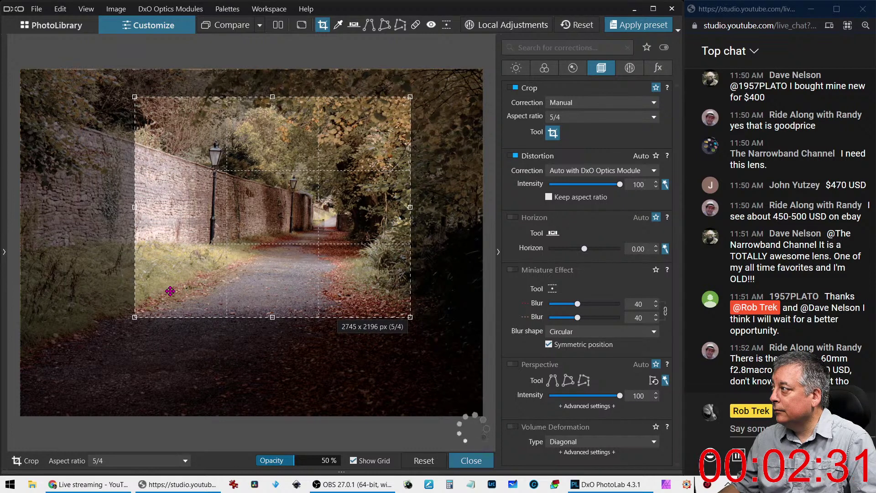
pyautogui.press('Return')
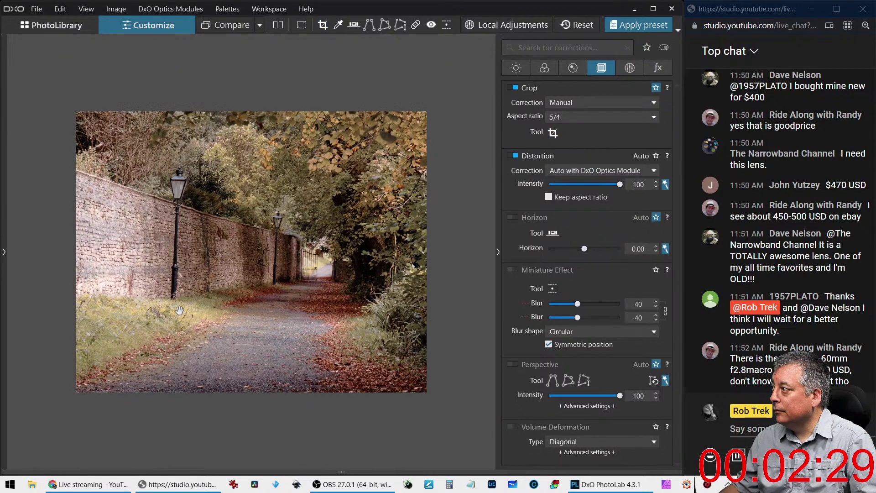
# Try the automatic perspective correction, turn it off again, and straighten the path photo with a Horizon value of -2.16
pyautogui.click(515, 365)
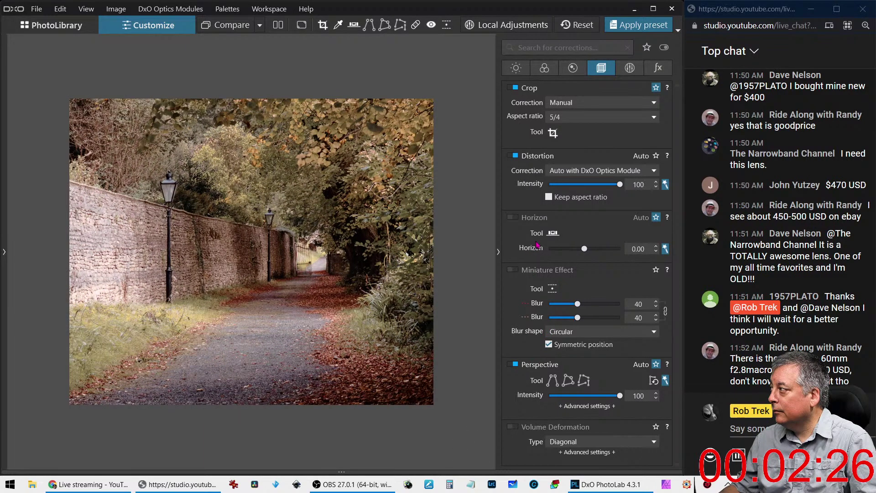
pyautogui.click(518, 217)
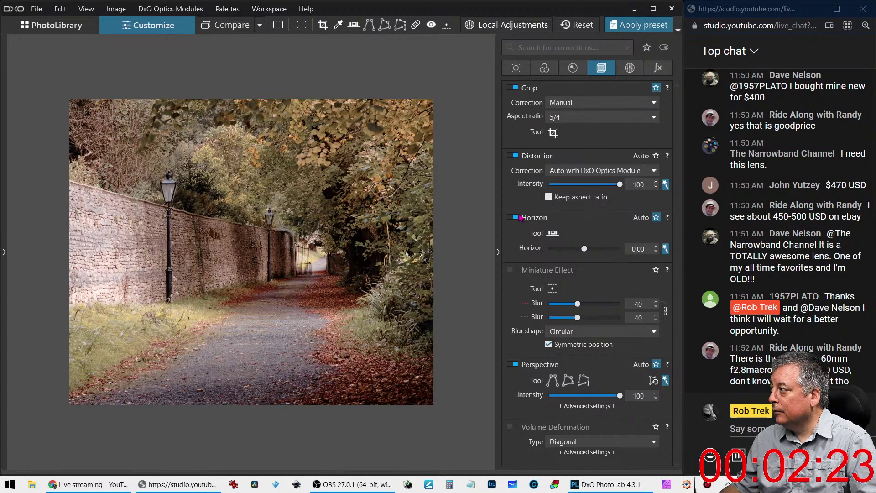
pyautogui.click(516, 364)
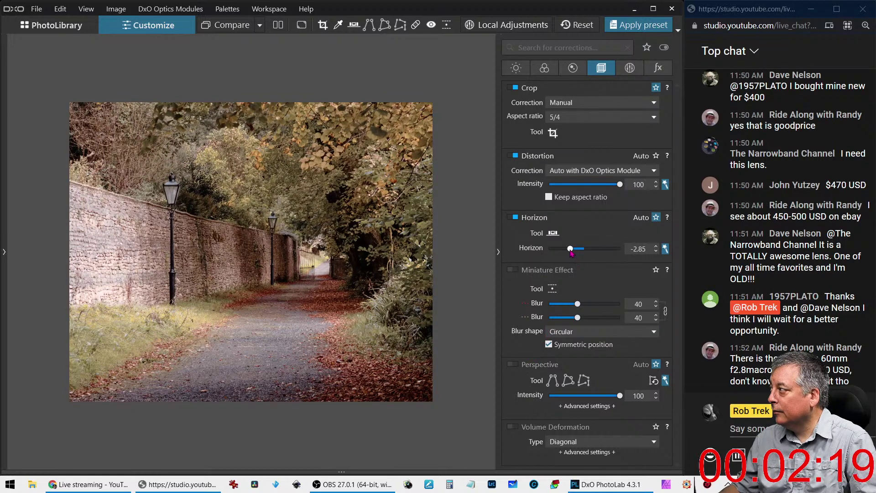
pyautogui.moveTo(570, 253); pyautogui.dragTo(576, 255)
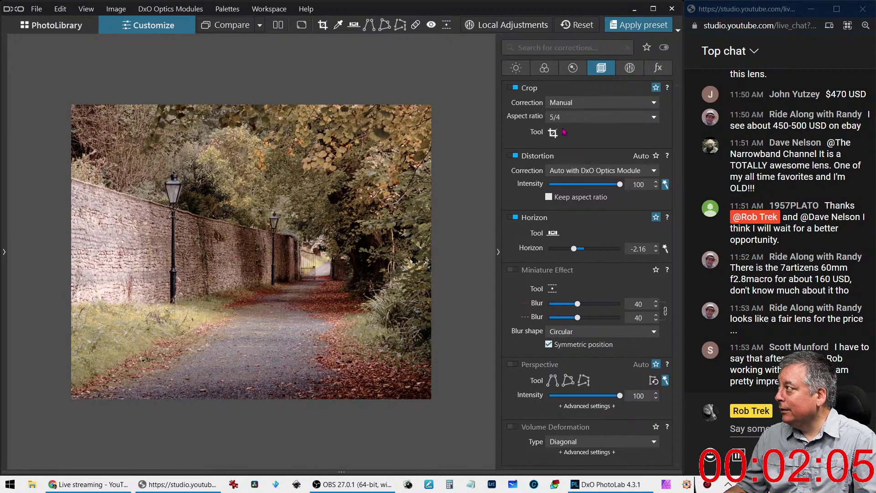
# Shift the 5/4 crop down and toward the wall, keeping its size of about 2820 x 2256 px
pyautogui.click(553, 133)
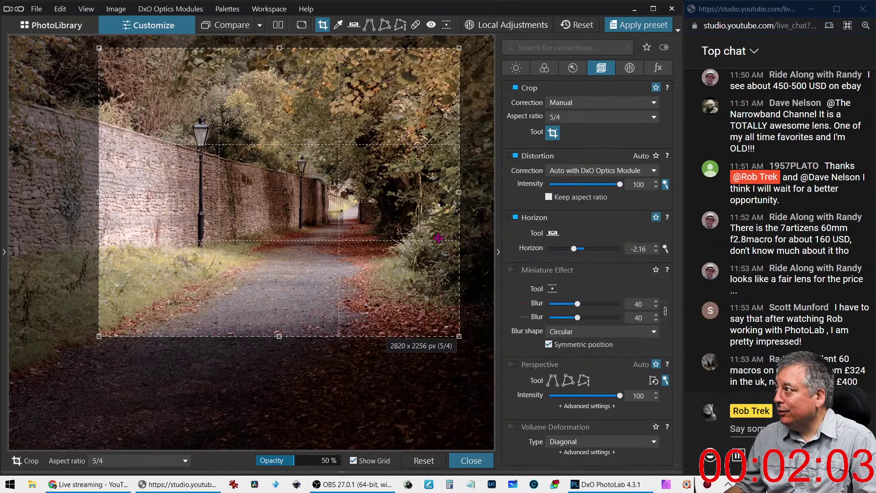
pyautogui.moveTo(414, 239); pyautogui.dragTo(402, 256)
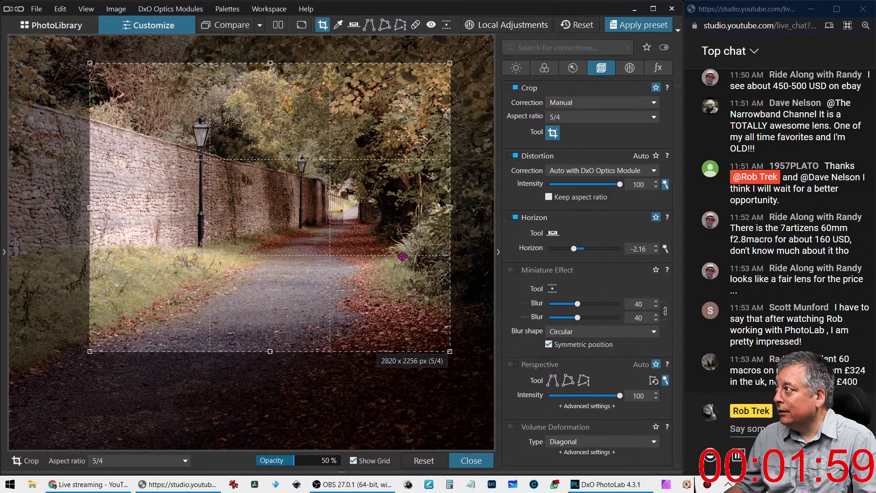
pyautogui.press('Return')
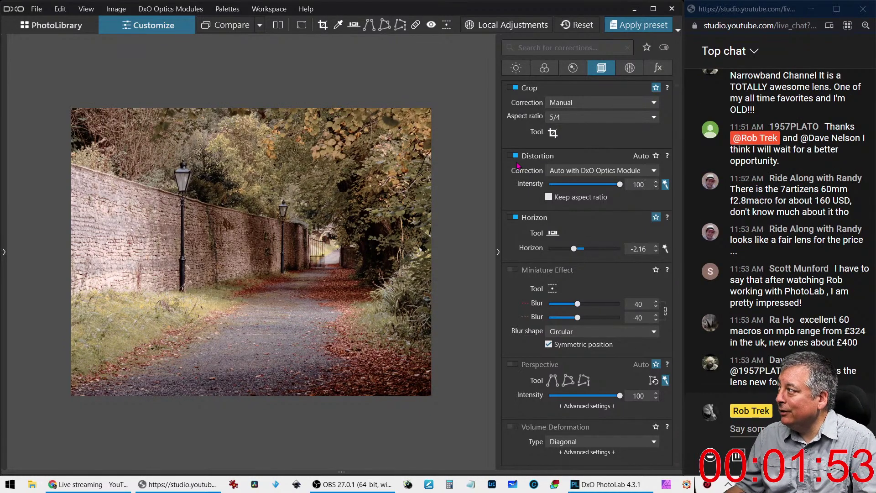
# Try a 4/5 portrait crop of about 1856 x 2320 px around both lamp posts and the path
pyautogui.click(553, 133)
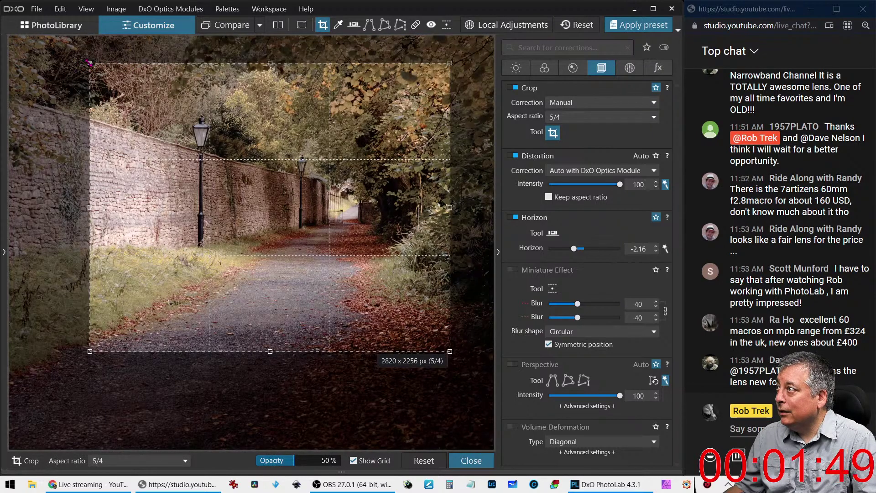
pyautogui.moveTo(90, 63); pyautogui.dragTo(258, 143)
pyautogui.moveTo(312, 217); pyautogui.dragTo(275, 234)
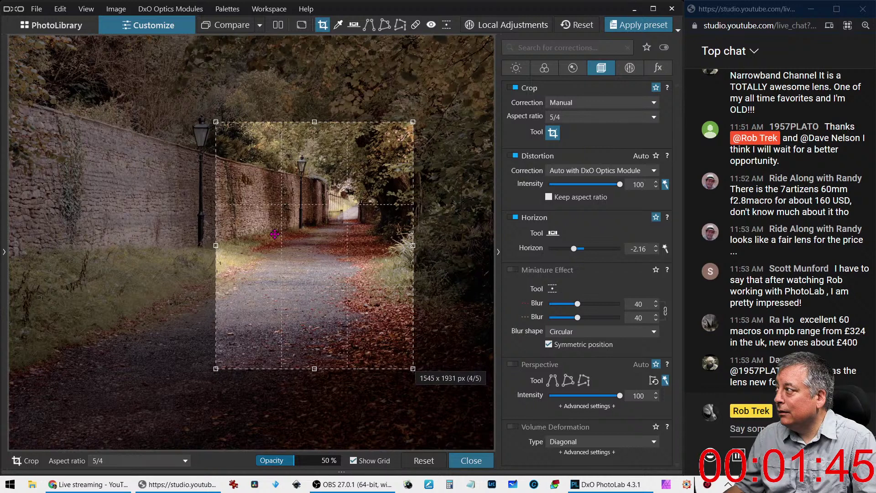
pyautogui.moveTo(216, 245); pyautogui.dragTo(176, 246)
pyautogui.press('Return')
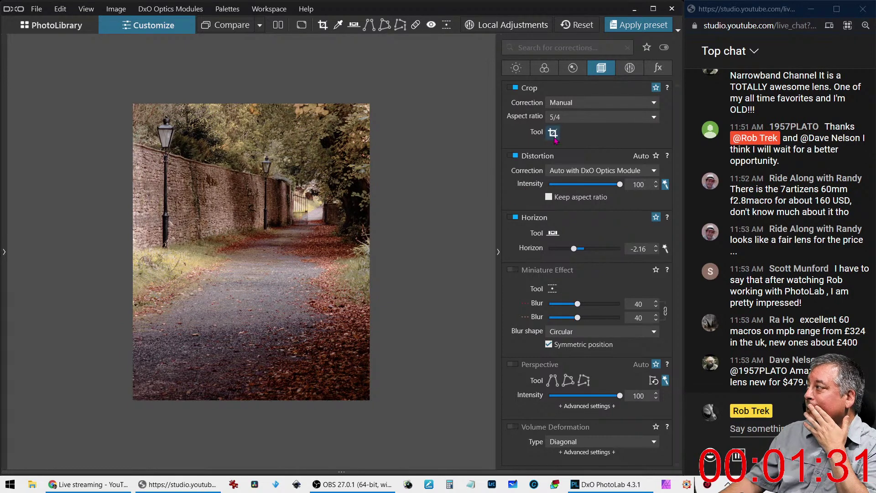
# Enlarge the portrait crop to about 2001 x 2502 px and shift it toward the wall
pyautogui.click(553, 132)
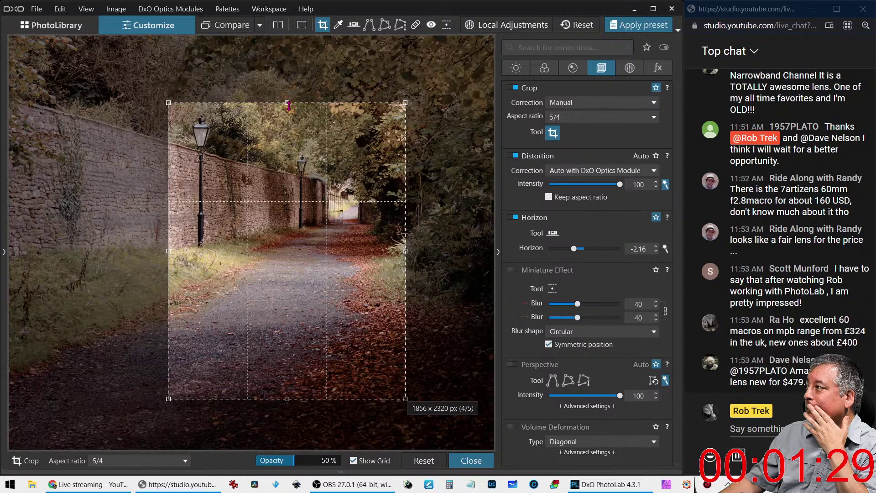
pyautogui.moveTo(289, 106); pyautogui.dragTo(290, 84)
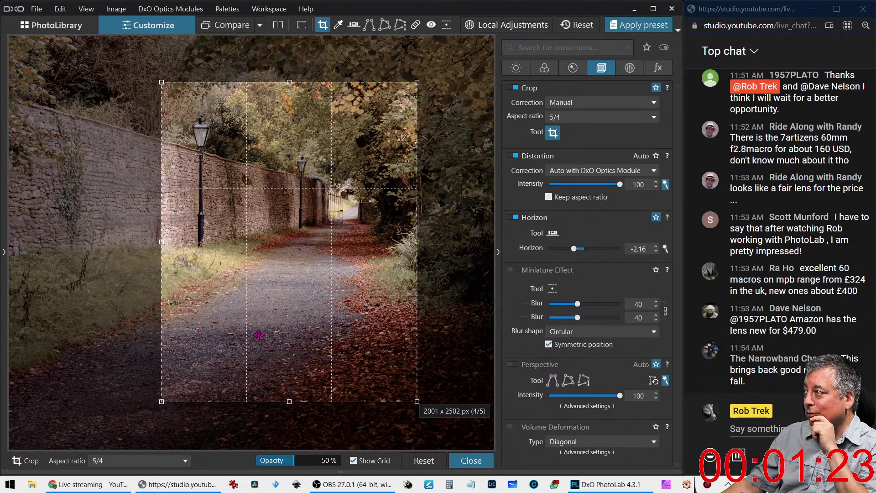
pyautogui.moveTo(258, 335); pyautogui.dragTo(227, 329)
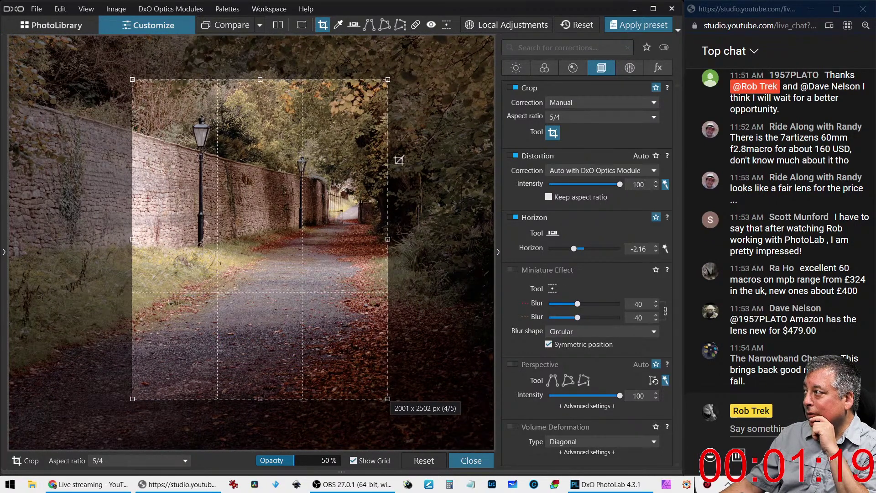
# Turn the crop into a 5/4 landscape frame of about 2657 x 2125 px around the lamp posts and path
pyautogui.moveTo(386, 81); pyautogui.dragTo(437, 128)
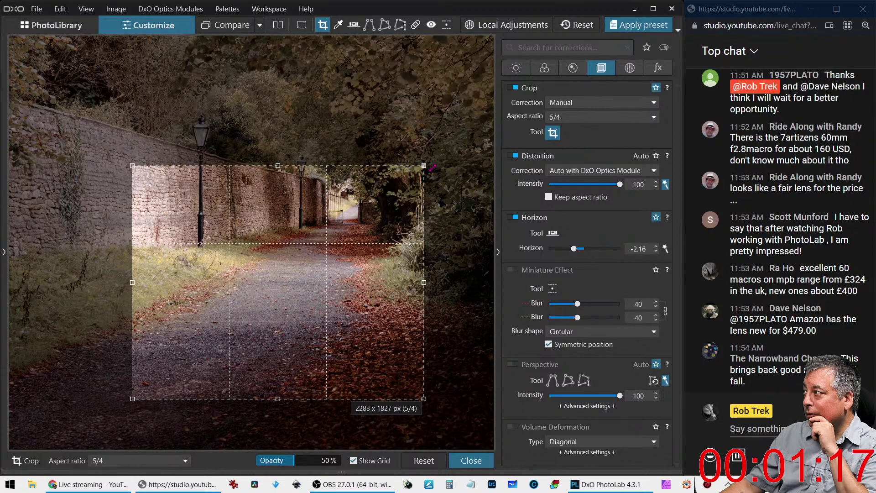
pyautogui.moveTo(373, 169); pyautogui.dragTo(381, 163)
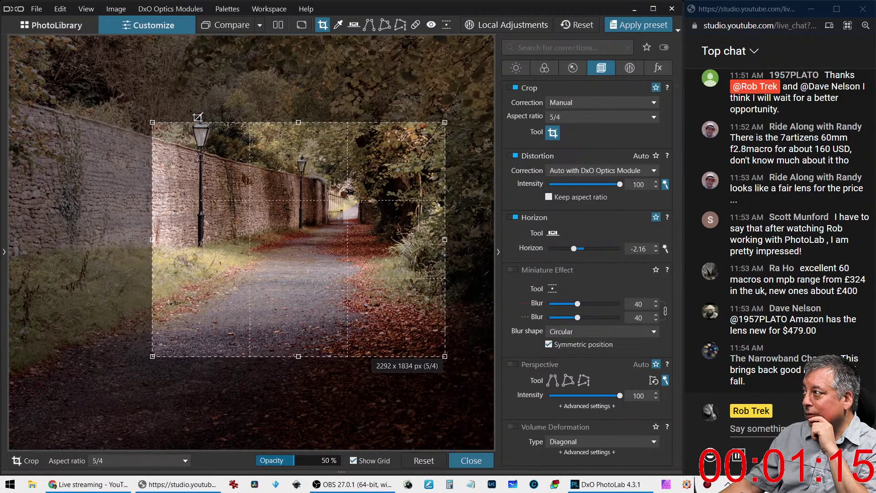
pyautogui.moveTo(151, 126); pyautogui.dragTo(118, 95)
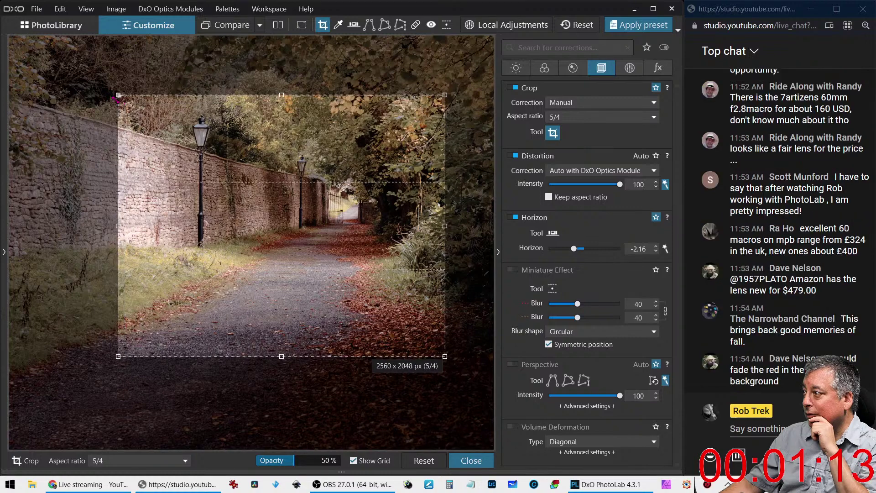
pyautogui.moveTo(170, 195); pyautogui.dragTo(147, 192)
pyautogui.moveTo(421, 223); pyautogui.dragTo(434, 224)
pyautogui.press('Return')
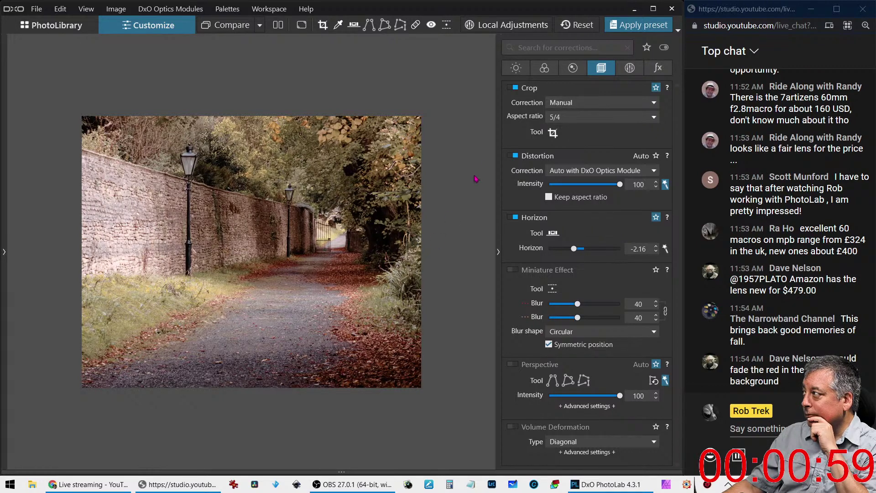
# Reduce the landscape crop to about 2627 x 2101 px, reposition it around the lamp posts and path, and set Horizon to -1.96
pyautogui.click(559, 132)
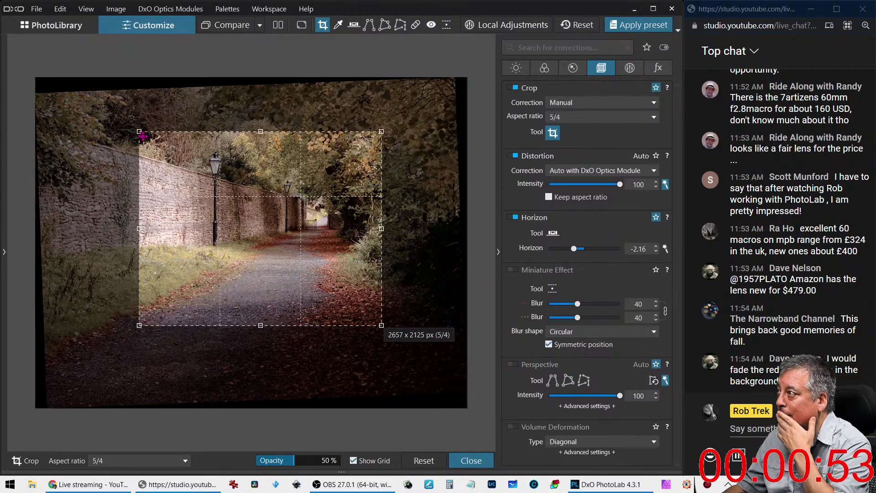
pyautogui.moveTo(187, 189); pyautogui.dragTo(187, 207)
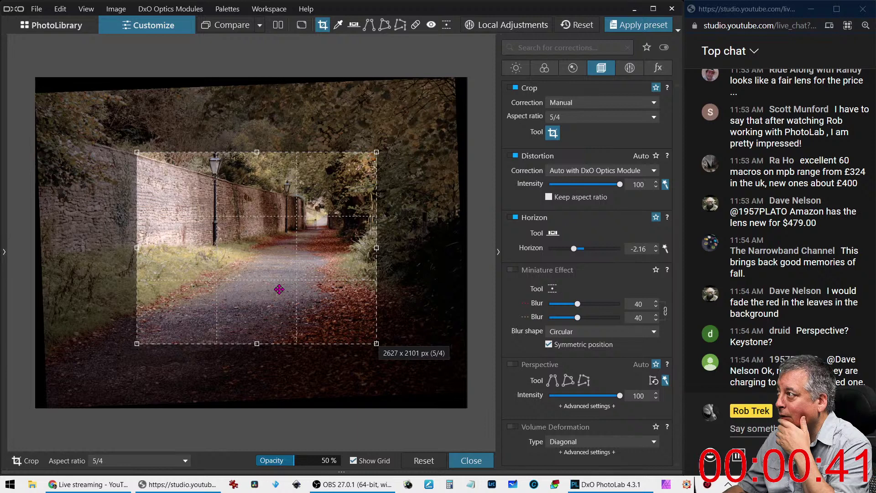
pyautogui.moveTo(280, 290); pyautogui.dragTo(281, 269)
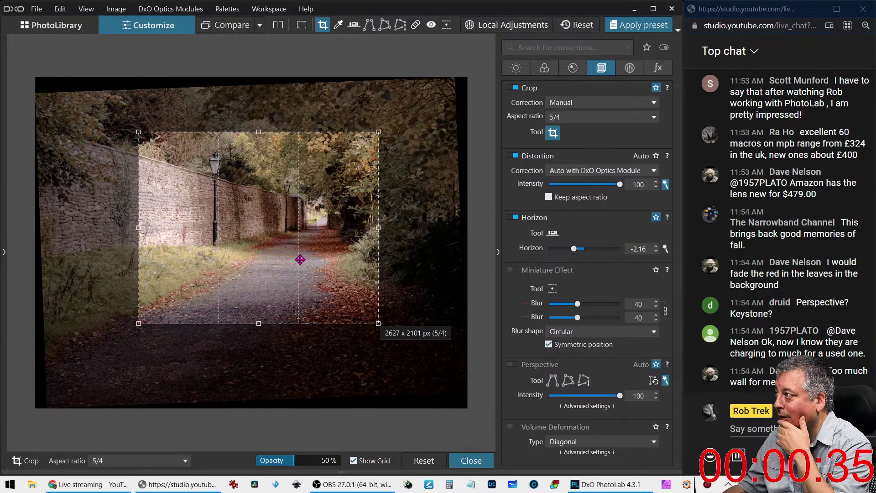
pyautogui.moveTo(301, 260); pyautogui.dragTo(302, 259)
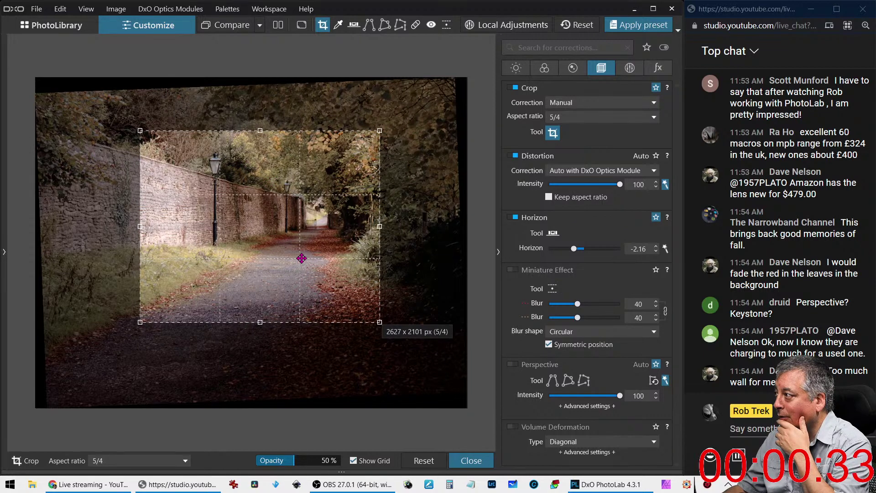
pyautogui.press('Return')
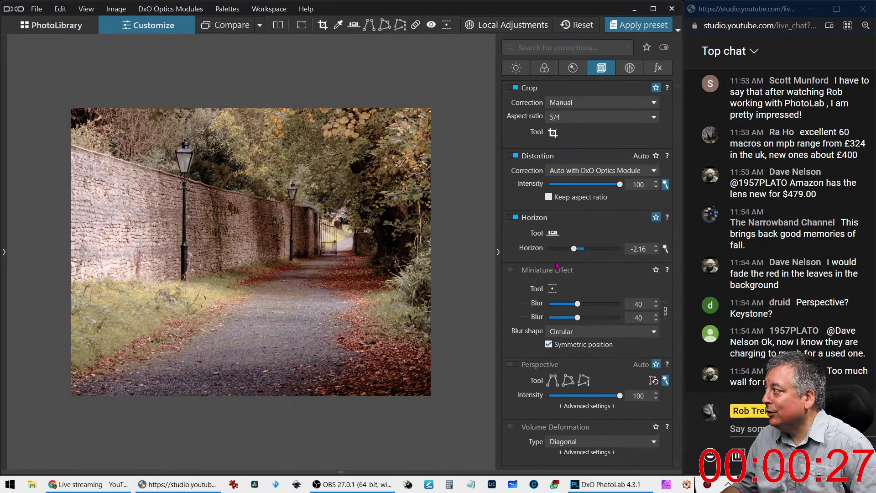
pyautogui.scroll(2, 578, 252)
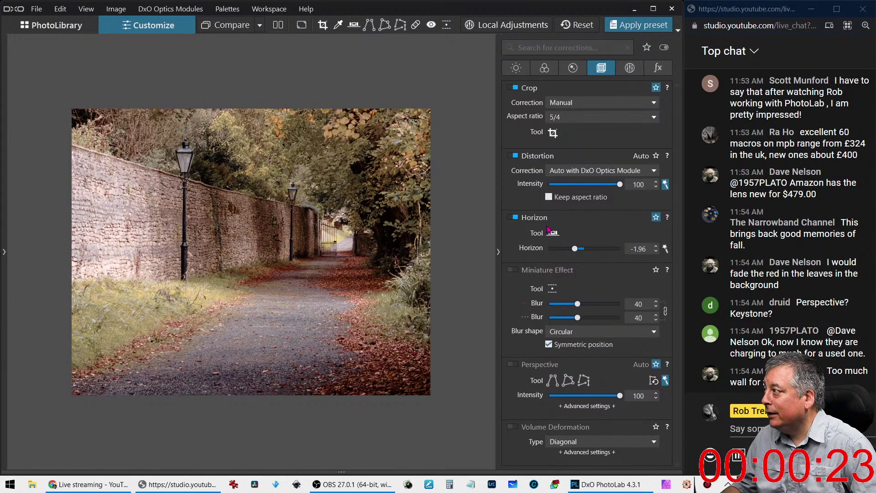
# Add Creative Vignetting with Intensity -20 and Midpoint 50, and show its advanced settings
pyautogui.click(650, 72)
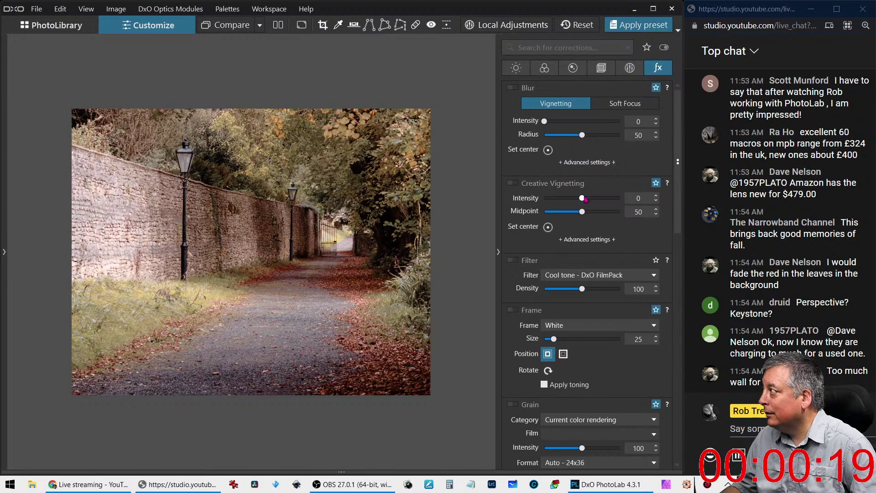
pyautogui.moveTo(582, 198); pyautogui.dragTo(572, 200)
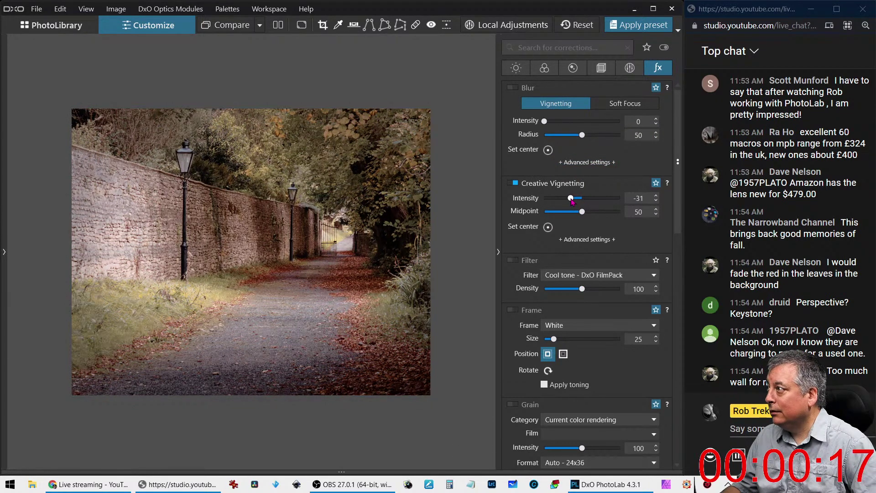
pyautogui.moveTo(573, 201); pyautogui.dragTo(600, 215)
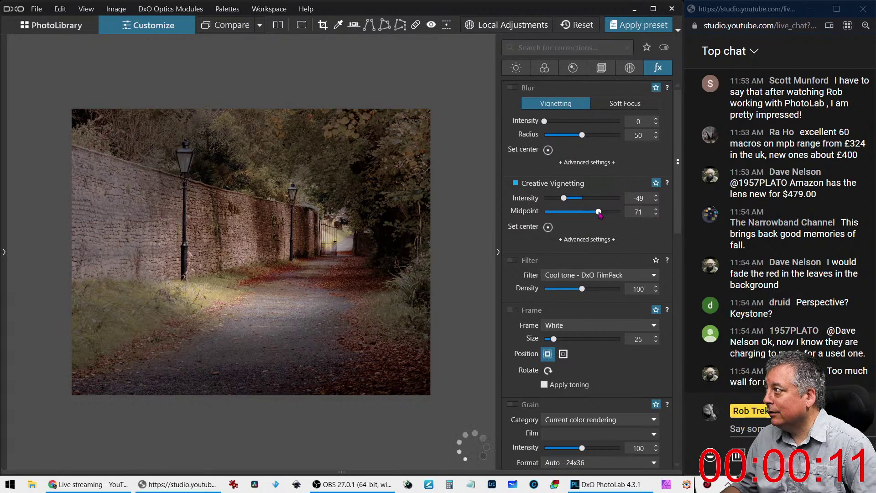
pyautogui.doubleClick(598, 212)
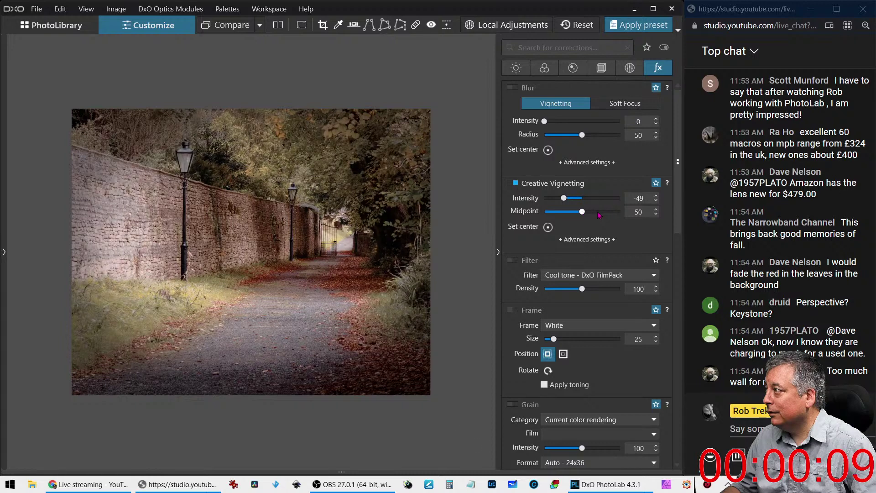
pyautogui.moveTo(565, 198); pyautogui.dragTo(575, 198)
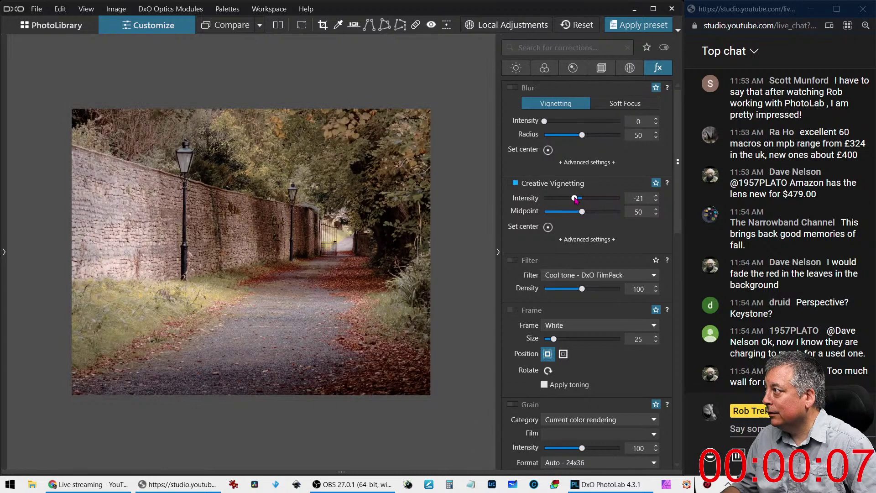
pyautogui.click(585, 239)
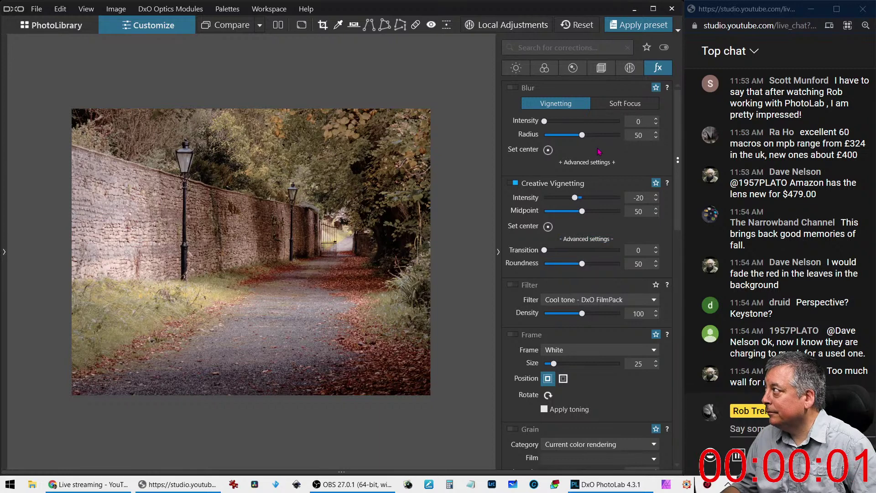
# Set Contrast to 0, Microcontrast to 30 and Fine contrast to 9, with Selective Tone Midtones at 27 and Blacks at -14
pyautogui.click(630, 69)
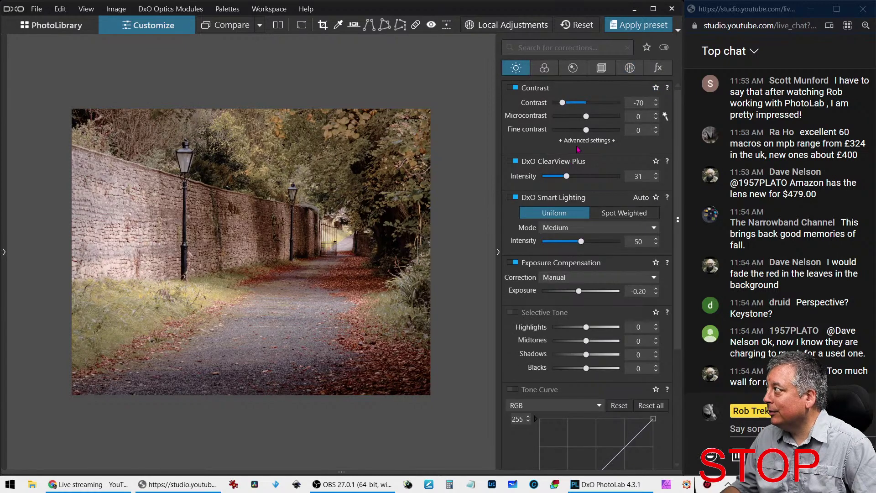
pyautogui.doubleClick(563, 105)
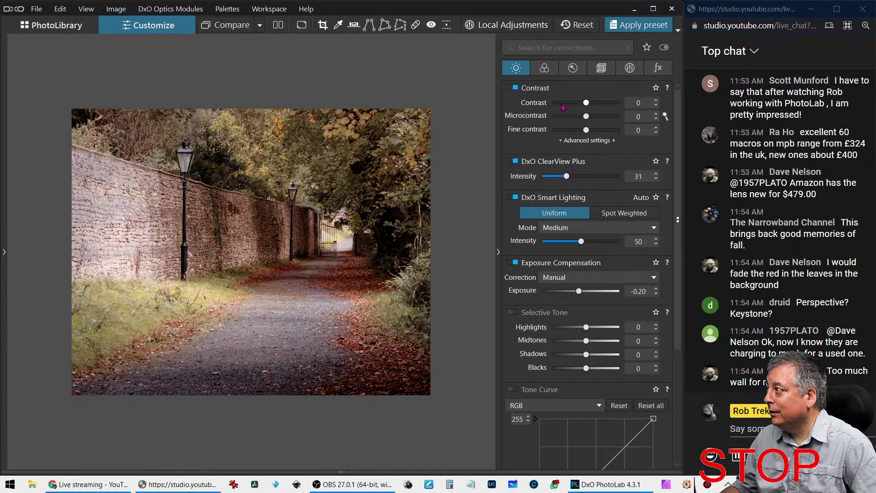
pyautogui.click(587, 130)
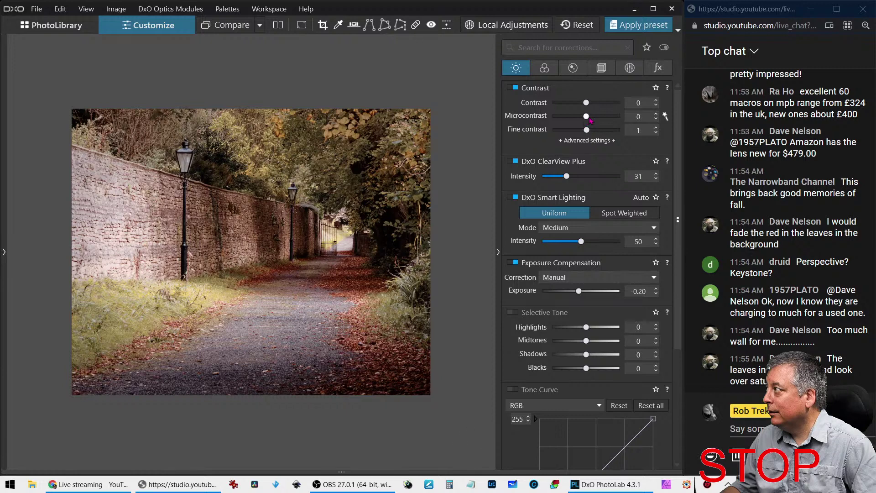
pyautogui.moveTo(588, 116)
pyautogui.mouseDown()
pyautogui.moveTo(602, 117)
pyautogui.moveTo(589, 131)
pyautogui.mouseUp()
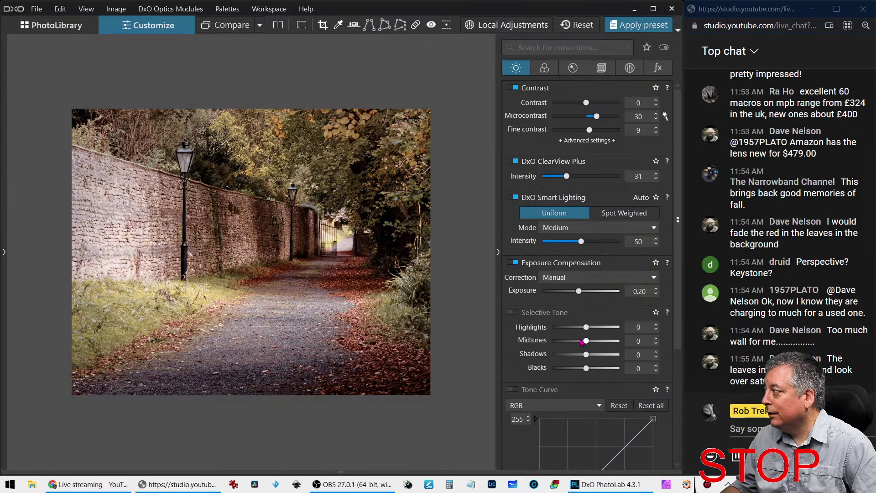
pyautogui.moveTo(587, 368); pyautogui.dragTo(596, 342)
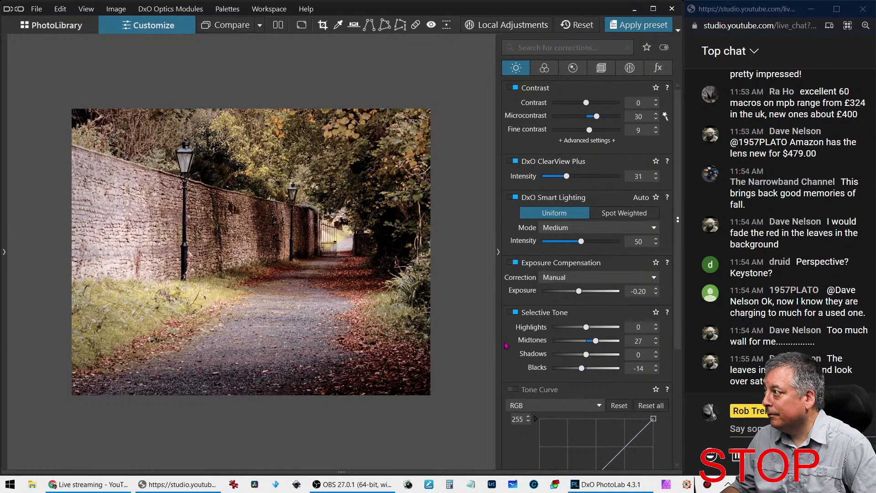
# Create a brush local adjustment with 98% feathering over the stone wall, grass and foreground path, and lower its exposure
pyautogui.click(630, 68)
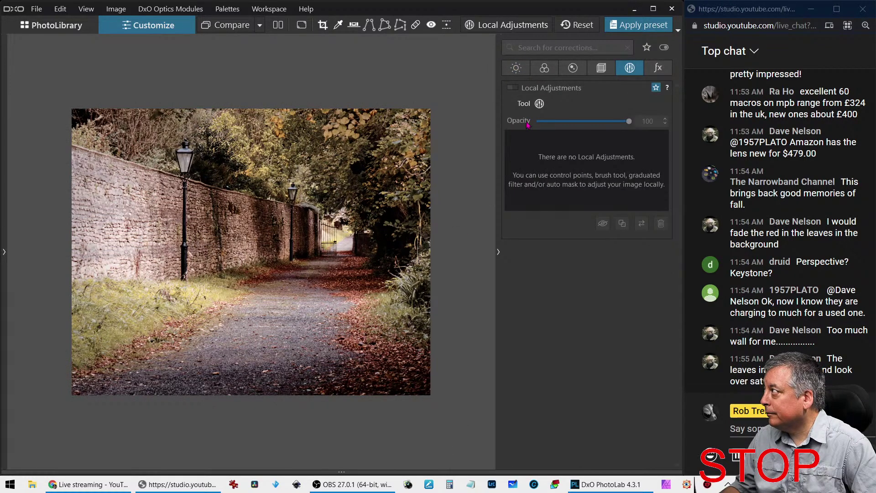
pyautogui.click(540, 103)
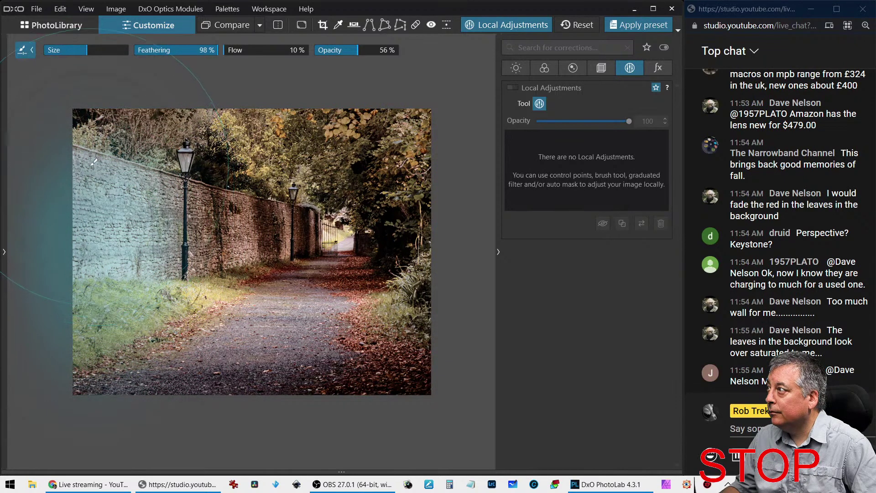
pyautogui.click(131, 252)
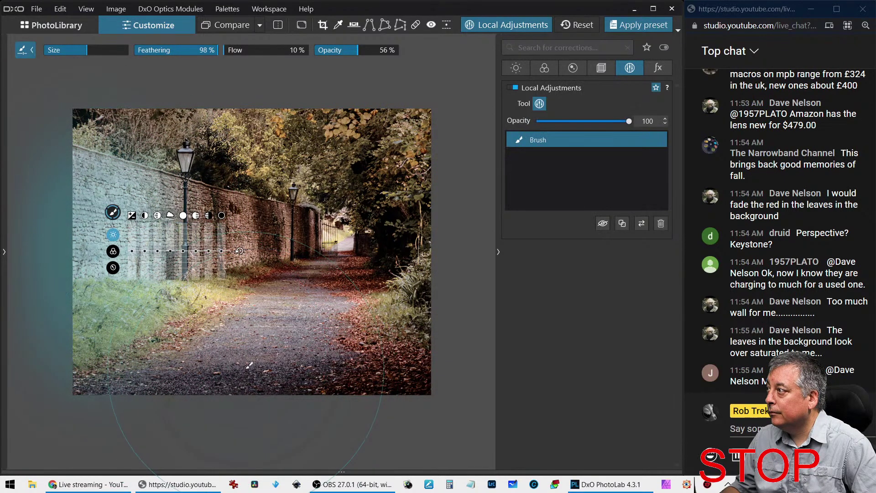
pyautogui.moveTo(131, 260); pyautogui.dragTo(131, 279)
pyautogui.moveTo(196, 358)
pyautogui.mouseDown()
pyautogui.moveTo(227, 384)
pyautogui.moveTo(203, 345)
pyautogui.mouseUp()
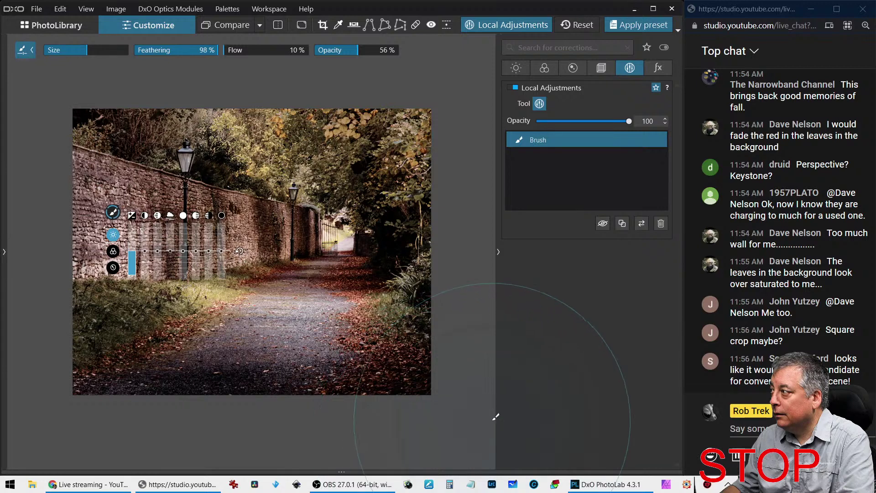
# Extend the darkening mask with a smaller brush over the lower wall and the trees above it
pyautogui.scroll(-5, 150, 147)
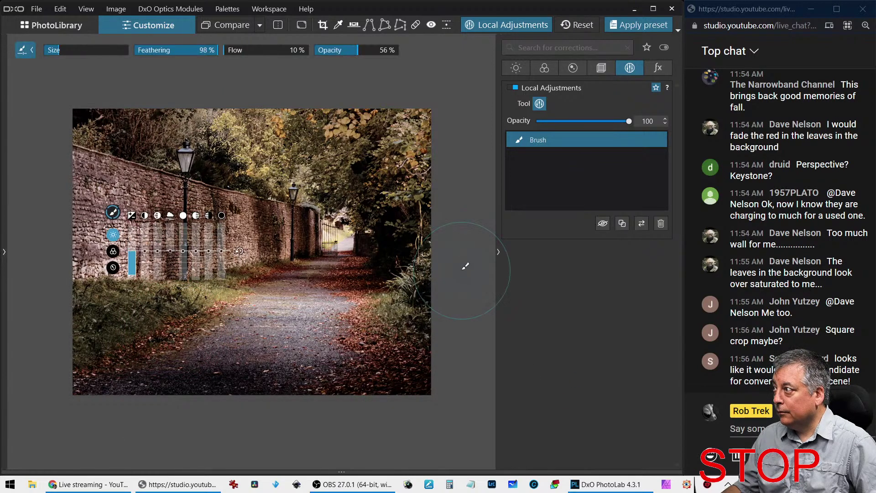
pyautogui.moveTo(87, 263); pyautogui.dragTo(122, 242)
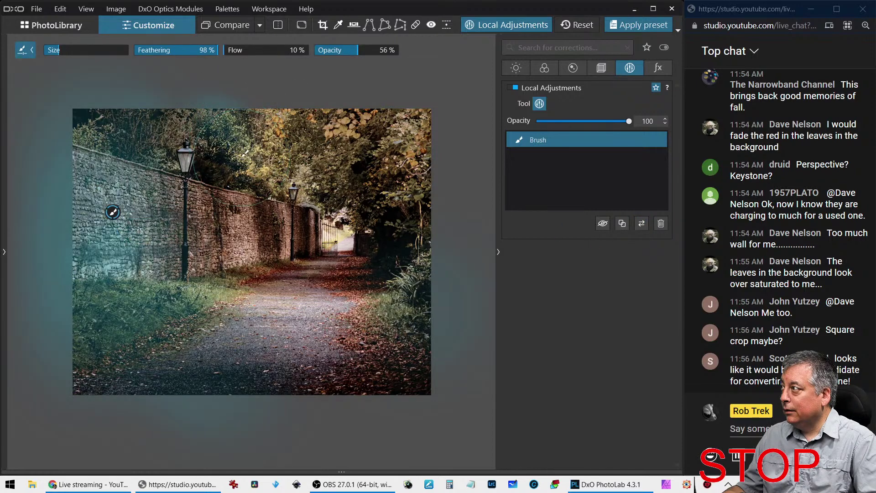
pyautogui.moveTo(194, 112); pyautogui.dragTo(94, 136)
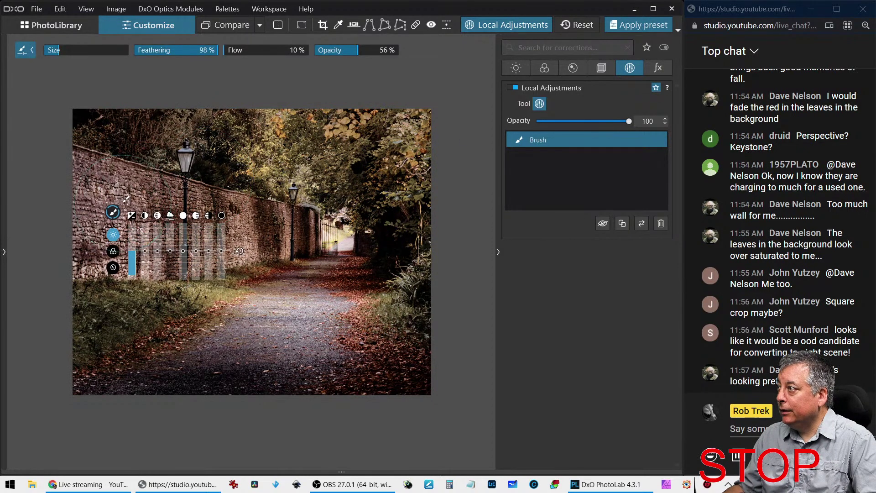
# Start a second brush mask and paint it over the nearest lamp and the pool of light on the path
pyautogui.click(112, 211)
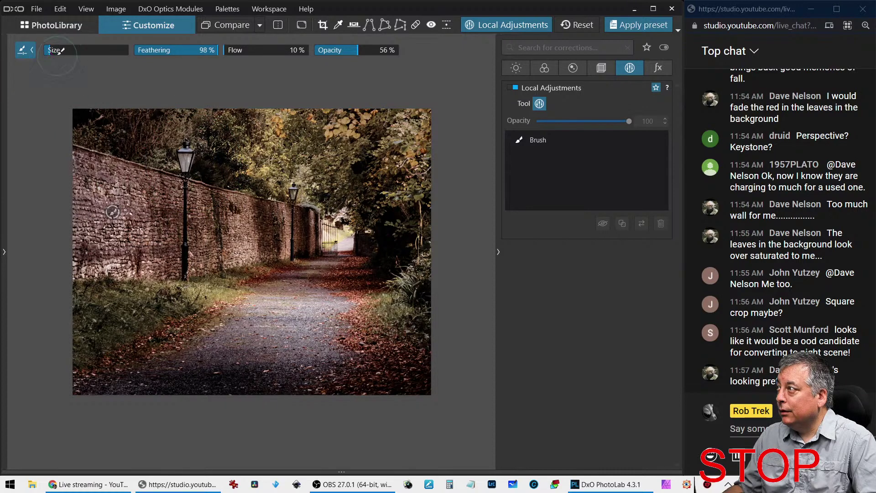
pyautogui.moveTo(189, 164); pyautogui.dragTo(187, 158)
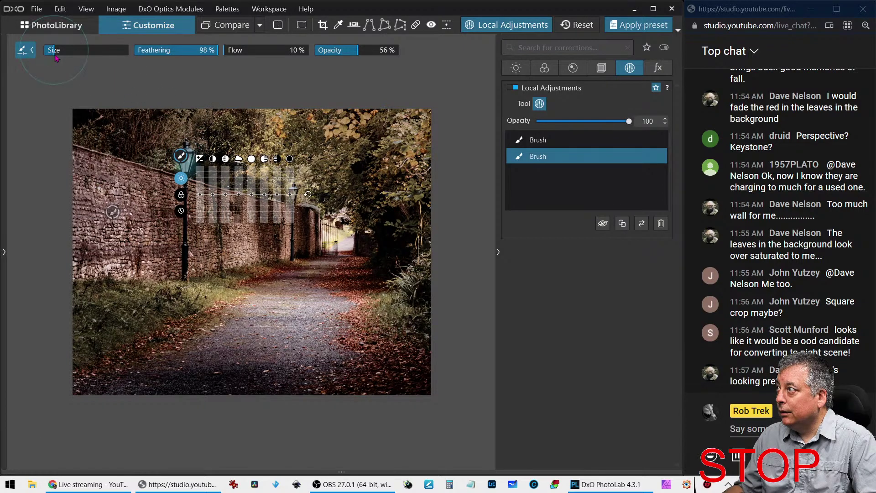
pyautogui.moveTo(56, 56); pyautogui.dragTo(56, 55)
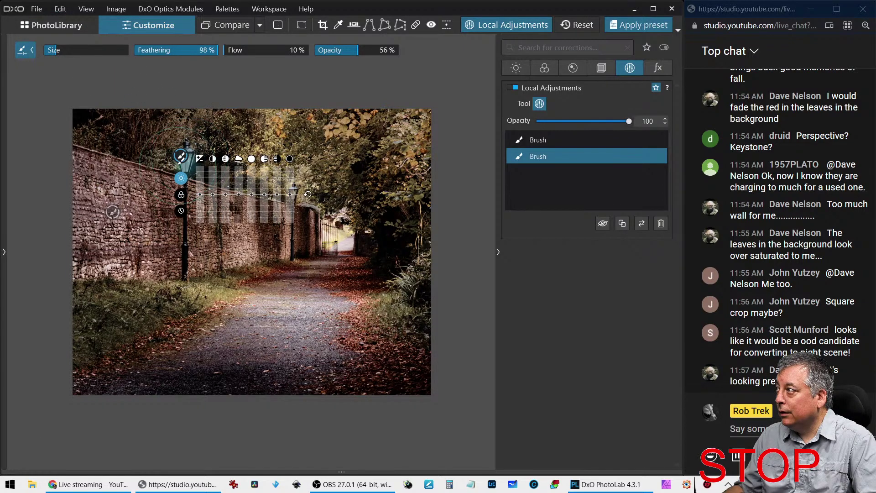
pyautogui.click(549, 186)
pyautogui.moveTo(397, 219)
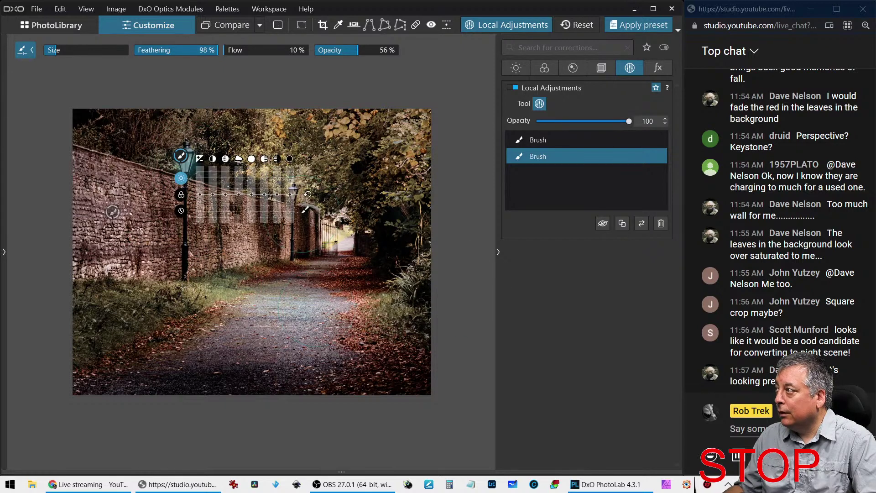
# Raise the exposure of the lamp and path mask and warm its colour temperature
pyautogui.moveTo(200, 195); pyautogui.dragTo(202, 182)
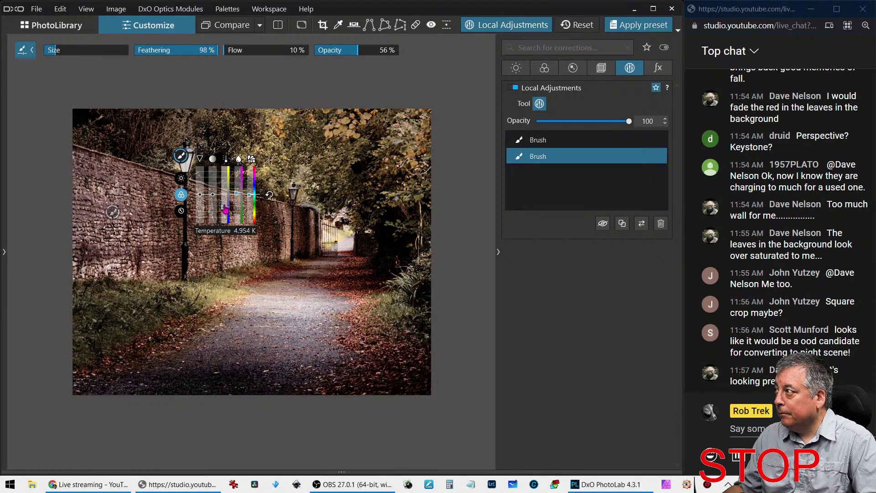
pyautogui.moveTo(224, 207); pyautogui.dragTo(225, 188)
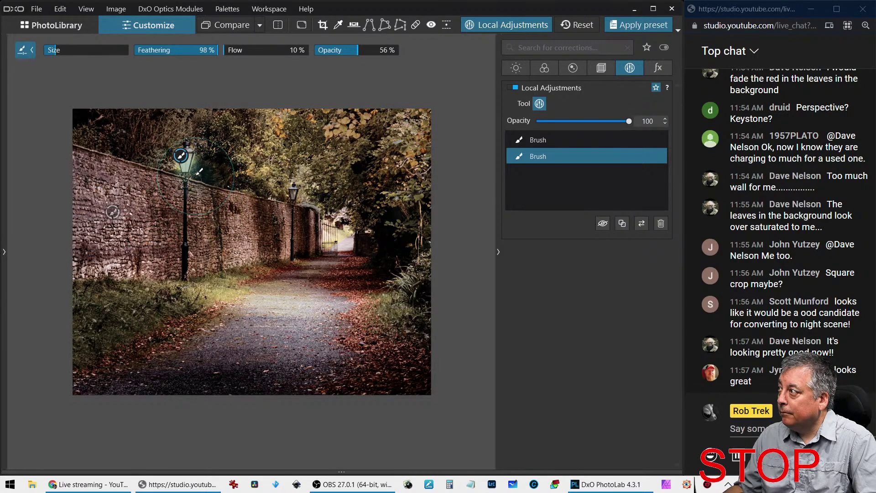
pyautogui.moveTo(181, 156)
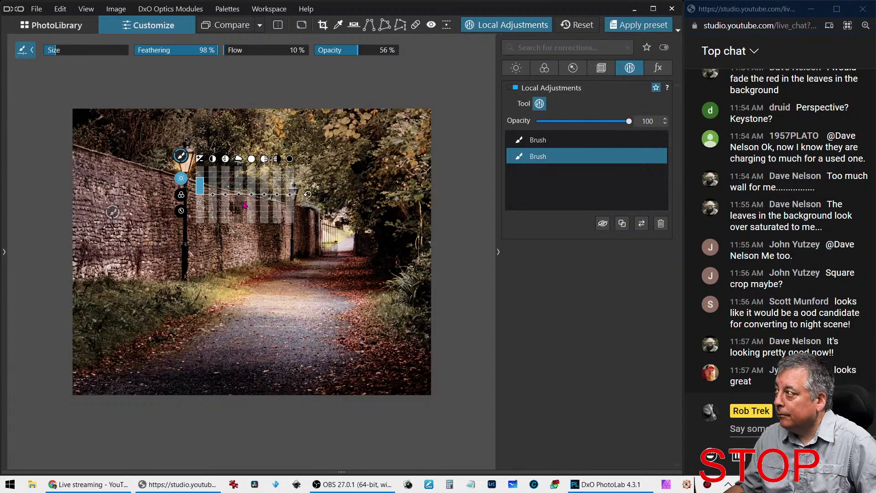
pyautogui.click(200, 184)
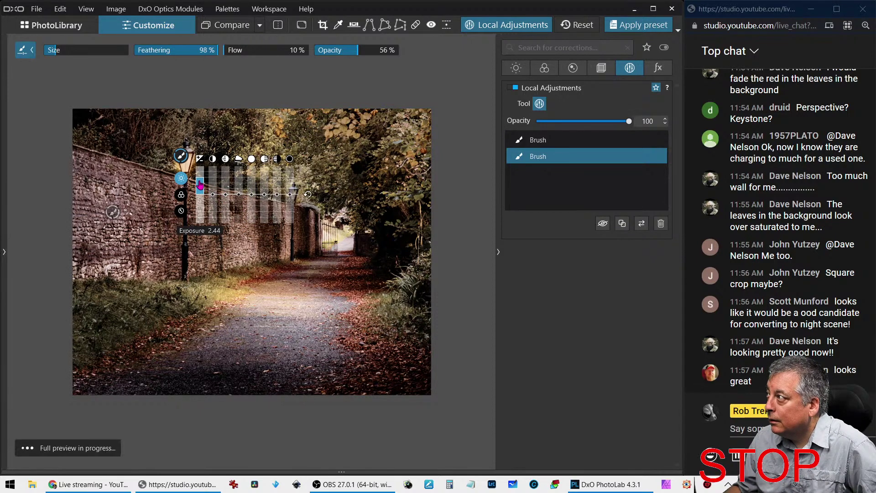
pyautogui.moveTo(200, 184); pyautogui.dragTo(201, 174)
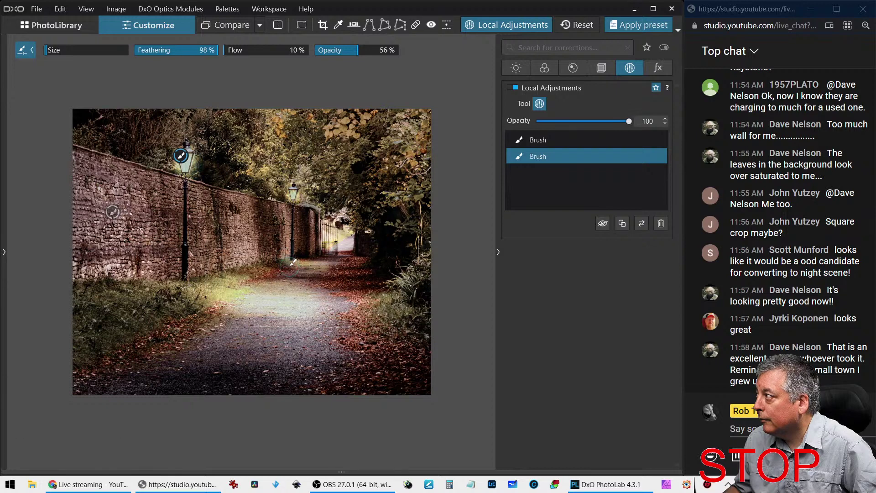
# Paint the glow mask with a small brush around the far lamp post's base and the grass beside the near post
pyautogui.moveTo(293, 251)
pyautogui.mouseDown()
pyautogui.moveTo(294, 280)
pyautogui.moveTo(206, 282)
pyautogui.mouseUp()
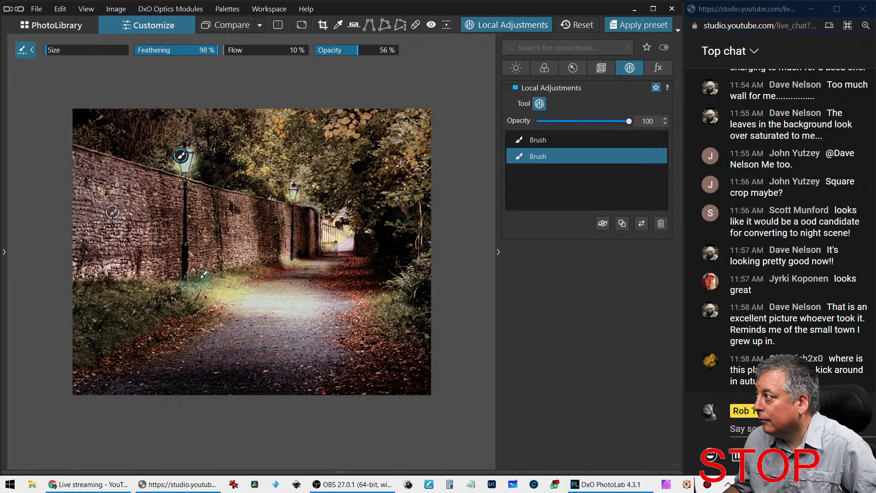
pyautogui.moveTo(174, 266); pyautogui.dragTo(185, 266)
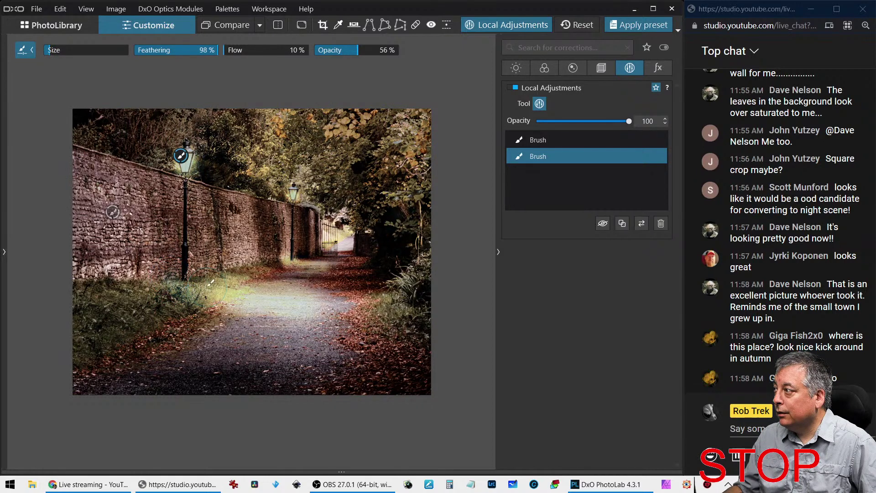
pyautogui.press('Escape')
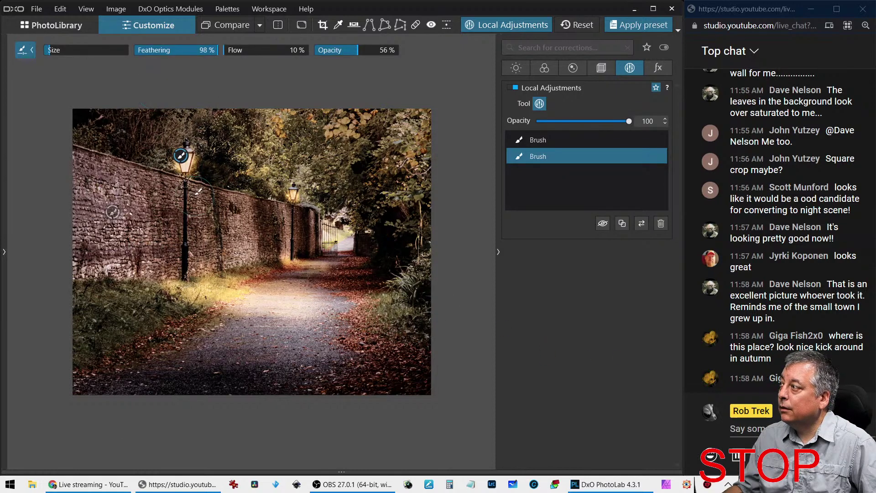
# Select the wall's darkening mask and brush it over the tree canopy and the foliage along the photo's right edge
pyautogui.rightClick(197, 191)
pyautogui.click(227, 205)
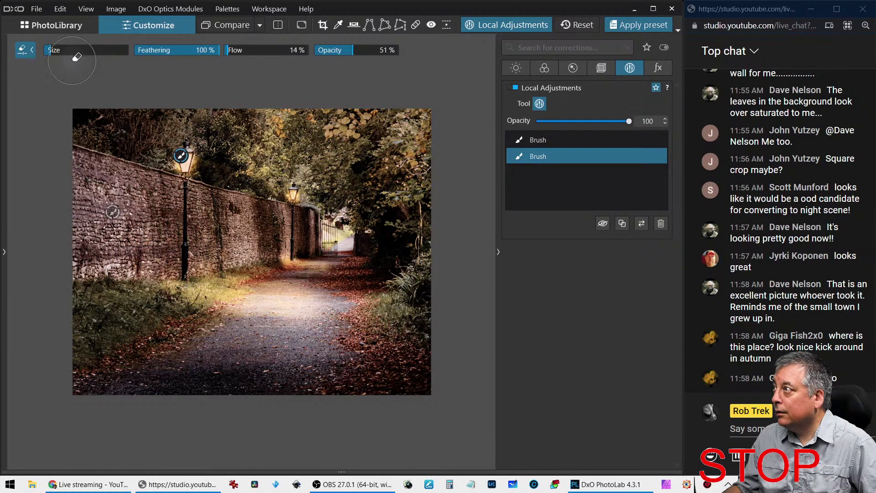
pyautogui.click(110, 217)
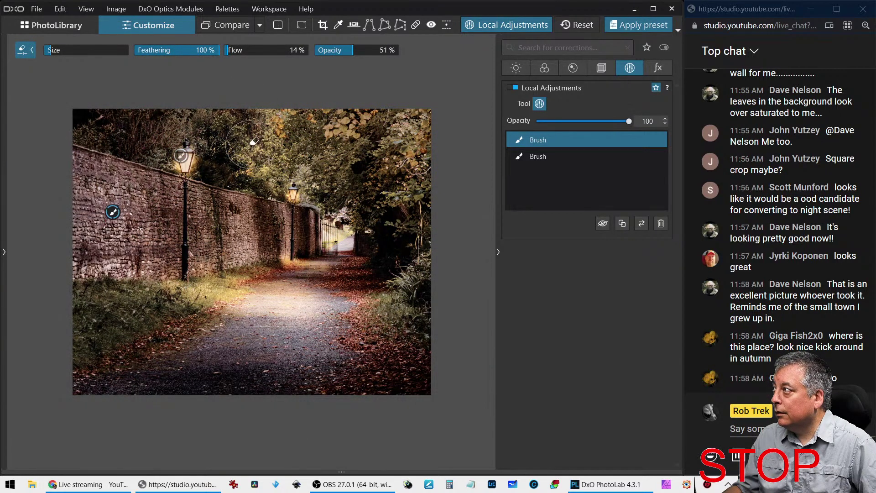
pyautogui.rightClick(223, 132)
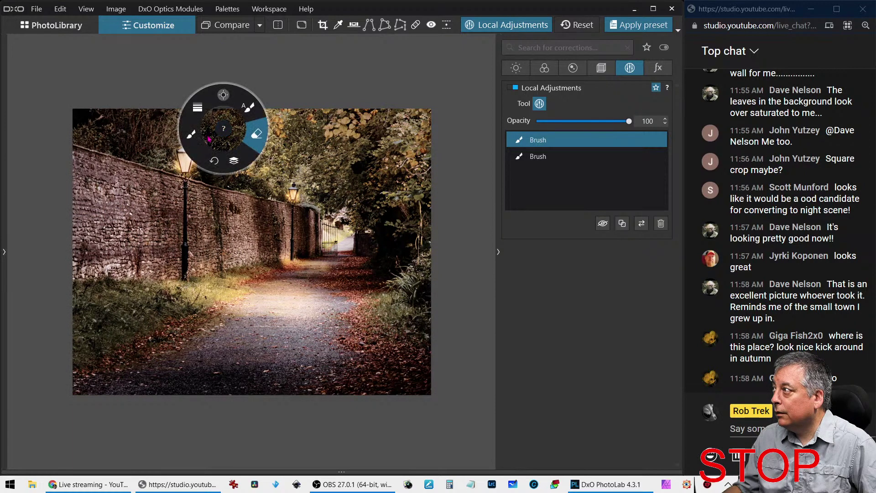
pyautogui.click(191, 134)
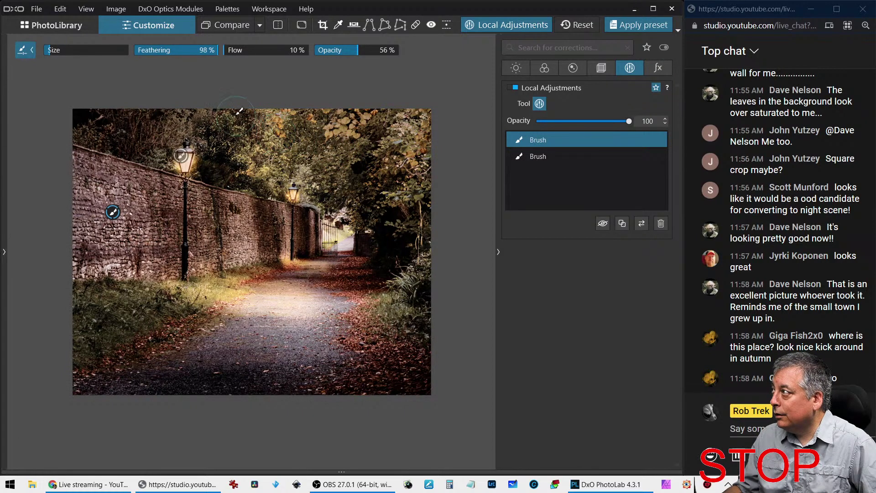
pyautogui.moveTo(271, 150)
pyautogui.mouseDown()
pyautogui.moveTo(313, 146)
pyautogui.moveTo(318, 122)
pyautogui.mouseUp()
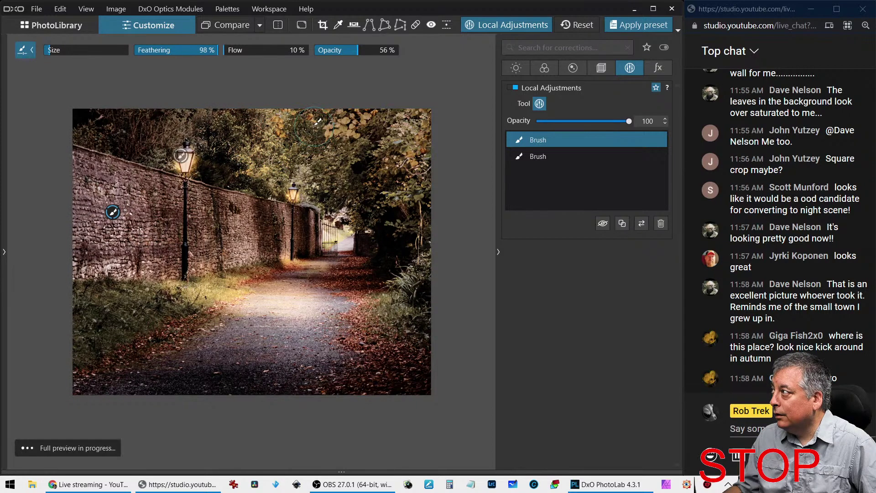
pyautogui.moveTo(205, 128); pyautogui.dragTo(155, 112)
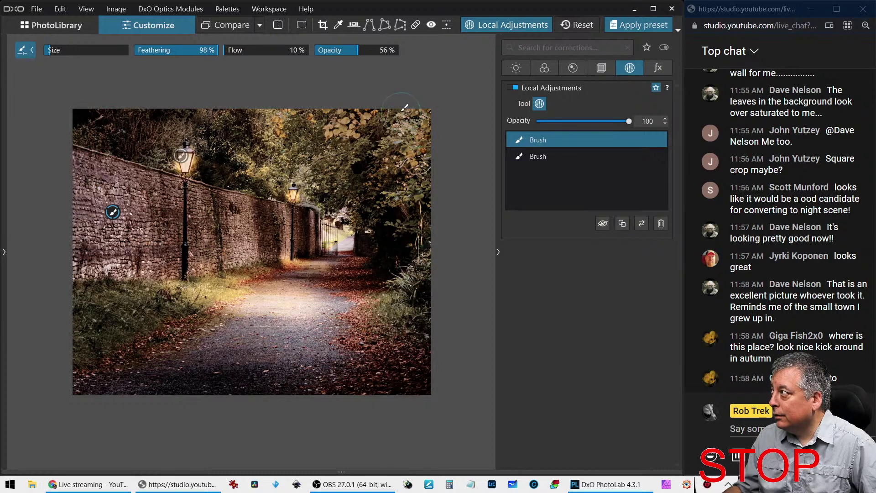
pyautogui.moveTo(404, 107)
pyautogui.mouseDown()
pyautogui.moveTo(372, 124)
pyautogui.moveTo(429, 199)
pyautogui.mouseUp()
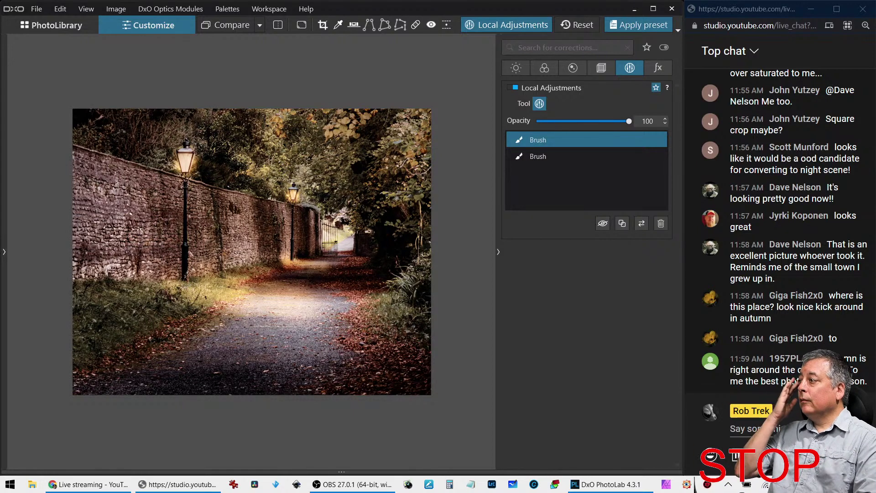
# Extend the darkening mask over the leafy lower-right ground, then use a larger brush along the photo's left side
pyautogui.moveTo(229, 322)
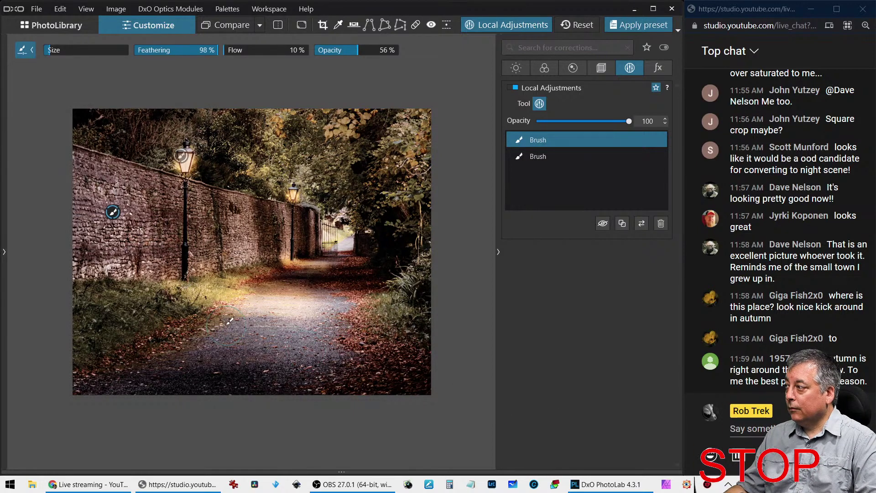
pyautogui.moveTo(395, 361); pyautogui.dragTo(361, 367)
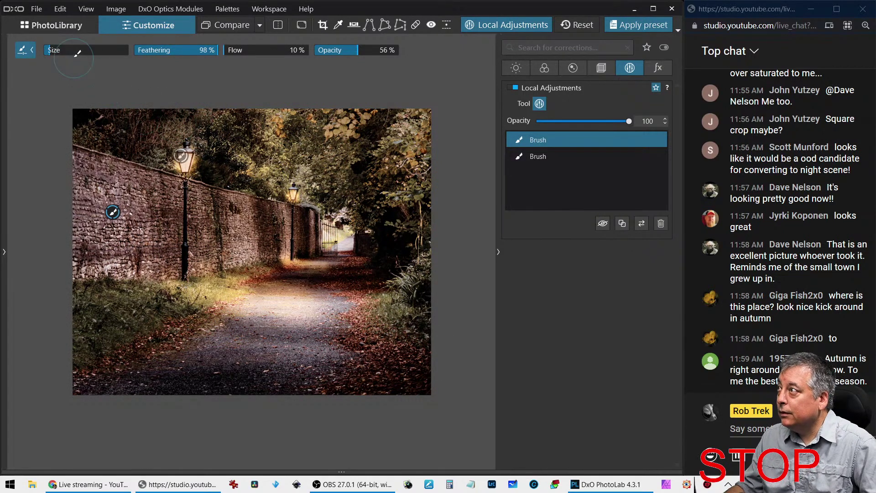
pyautogui.click(69, 50)
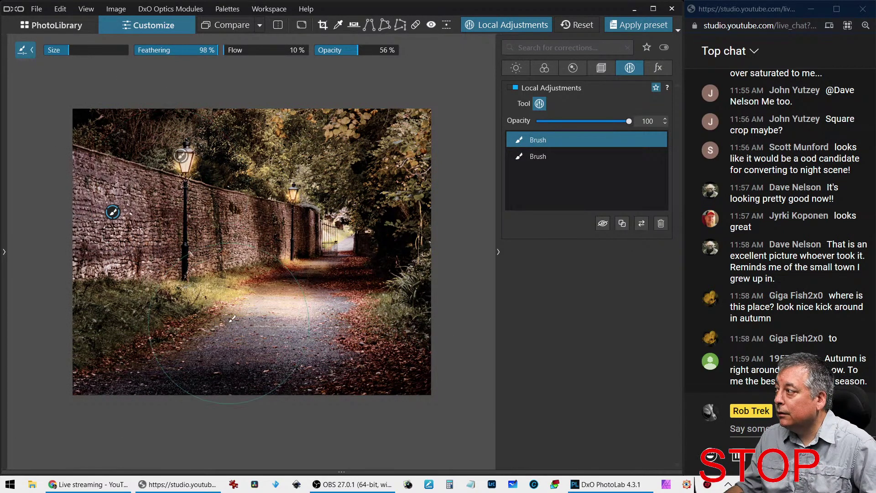
pyautogui.click(526, 441)
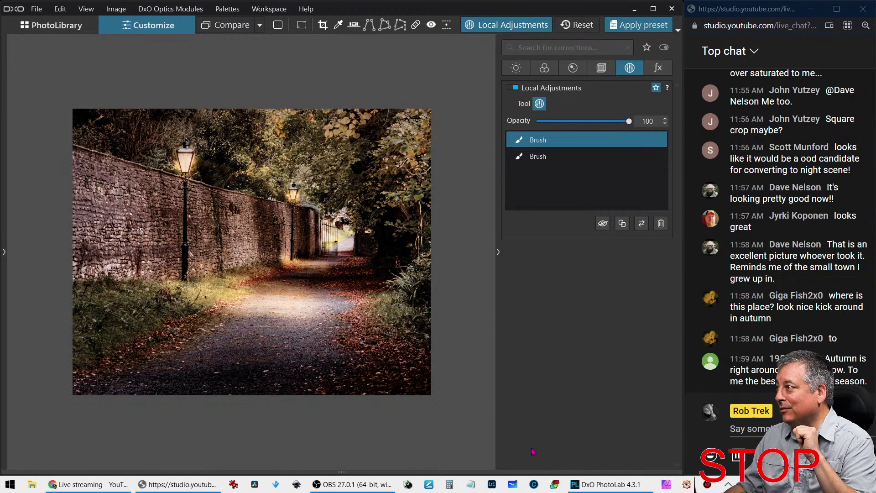
pyautogui.click(85, 174)
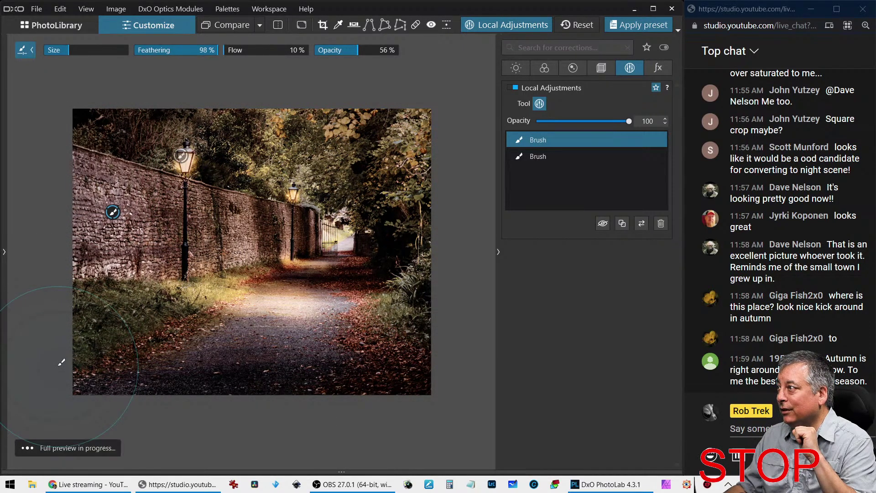
pyautogui.moveTo(64, 347)
pyautogui.mouseDown()
pyautogui.moveTo(102, 157)
pyautogui.moveTo(145, 120)
pyautogui.moveTo(141, 151)
pyautogui.mouseUp()
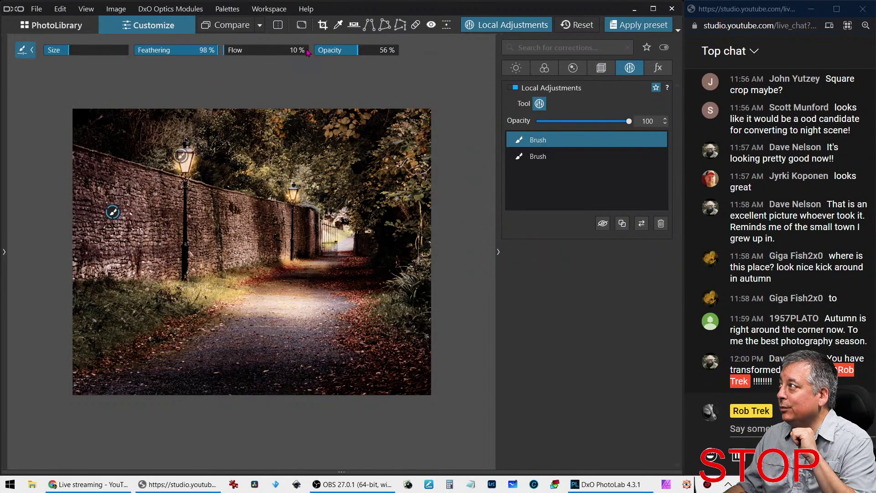
# Reduce the brush size and paint a new local adjustment mask over the bright gate opening at the path's far end
pyautogui.press('l')
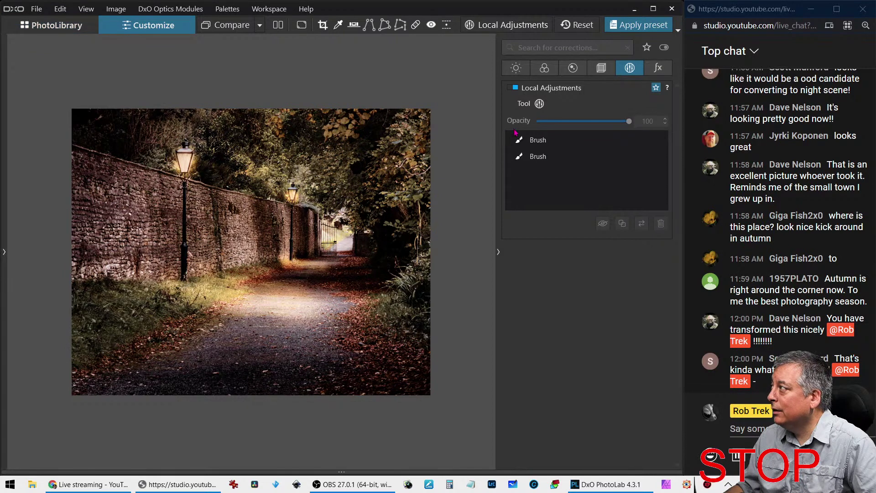
pyautogui.click(539, 103)
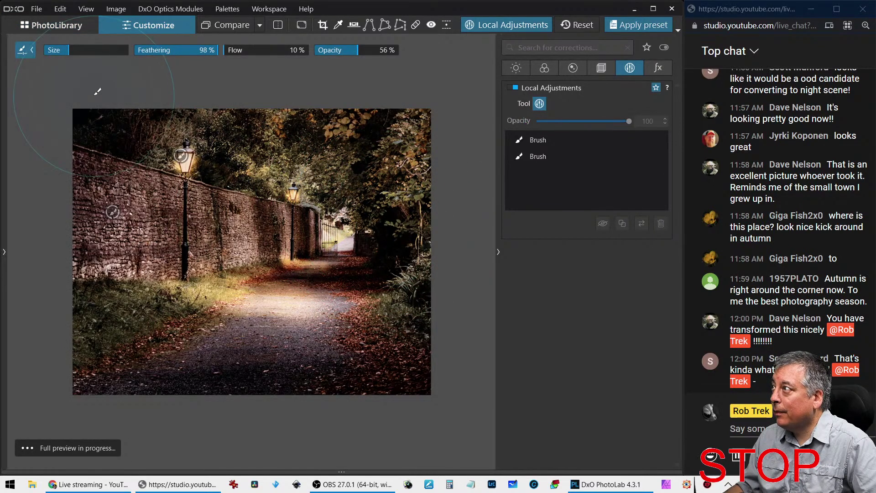
pyautogui.click(57, 51)
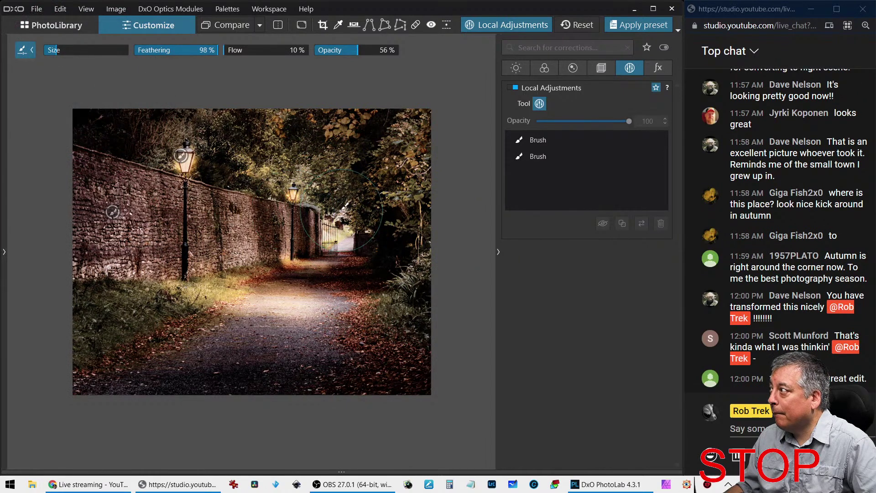
pyautogui.moveTo(339, 214); pyautogui.dragTo(360, 228)
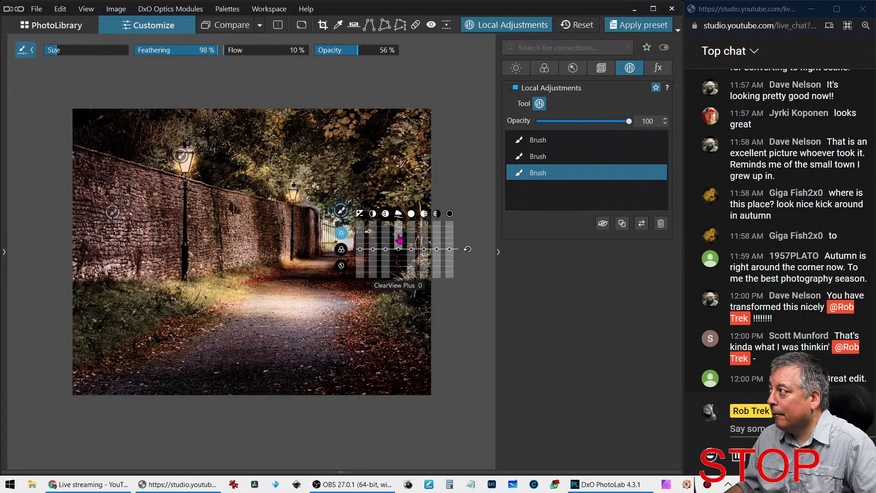
# Lower the gate mask's exposure and cool its colour temperature to about 2,900 K
pyautogui.moveTo(406, 235)
pyautogui.moveTo(368, 233); pyautogui.dragTo(363, 267)
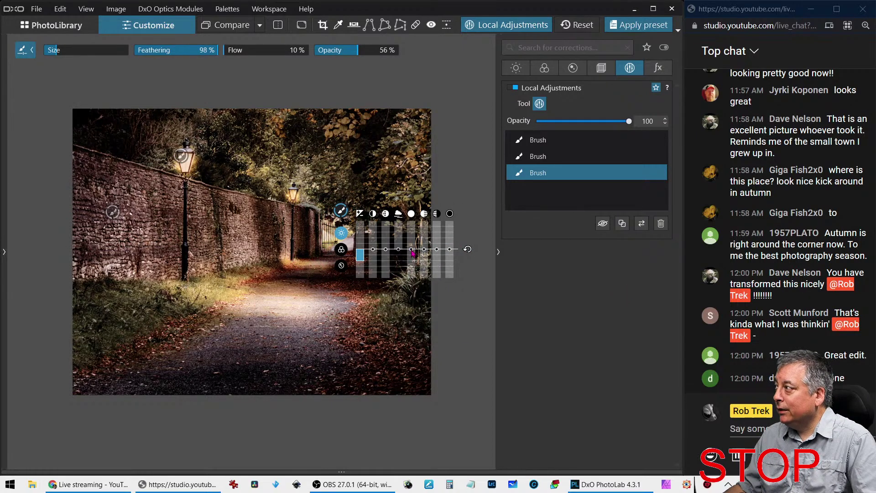
pyautogui.click(342, 250)
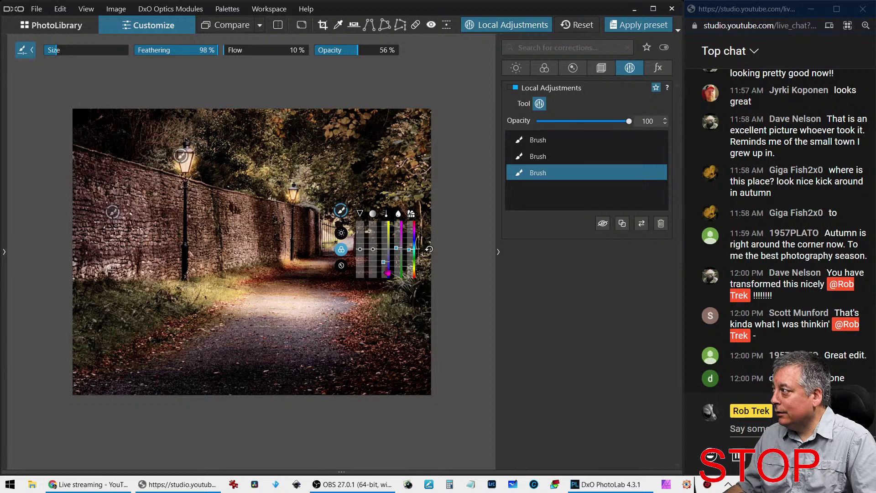
pyautogui.moveTo(386, 271); pyautogui.dragTo(387, 274)
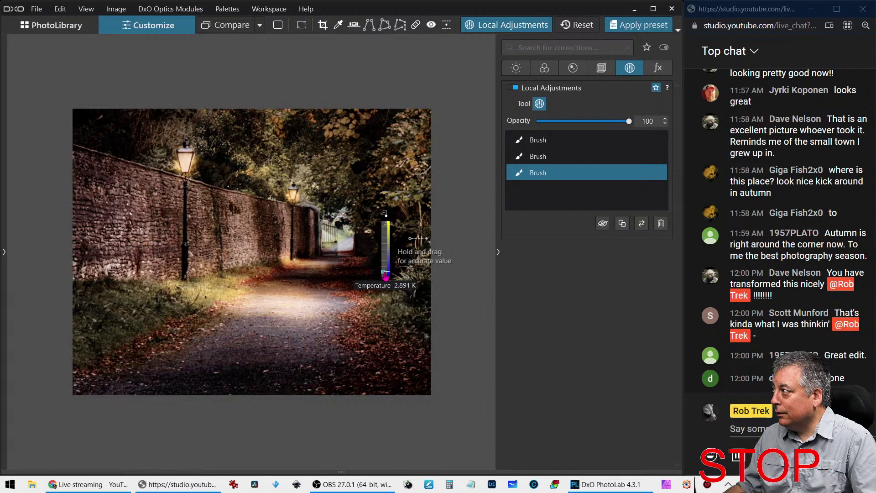
pyautogui.moveTo(386, 274); pyautogui.dragTo(386, 273)
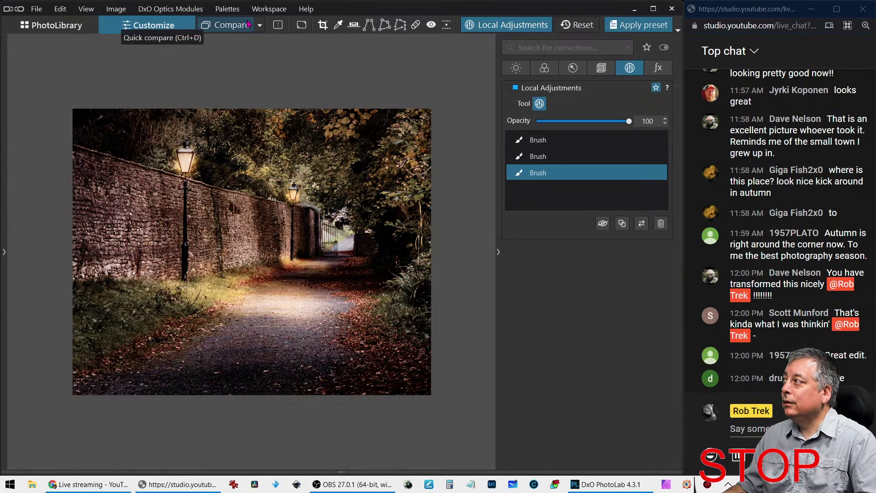
# Compare the finished path photo side by side with the original, and view the edit full screen
pyautogui.click(280, 27)
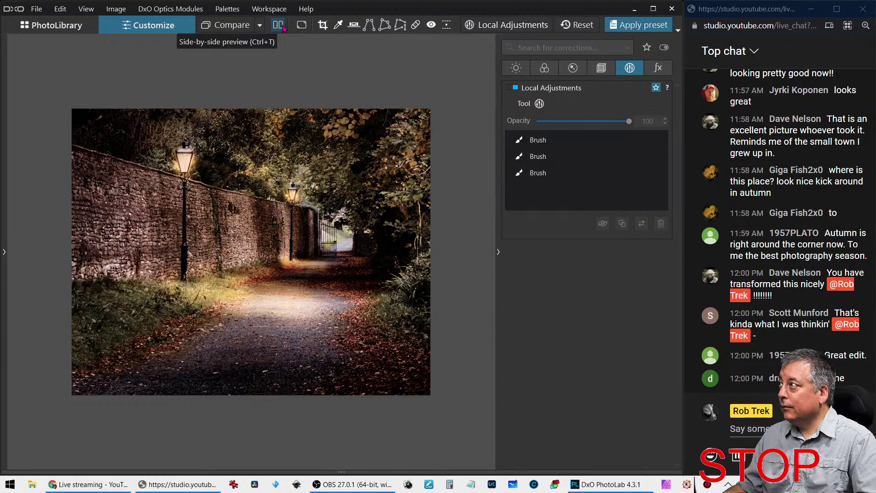
pyautogui.click(280, 26)
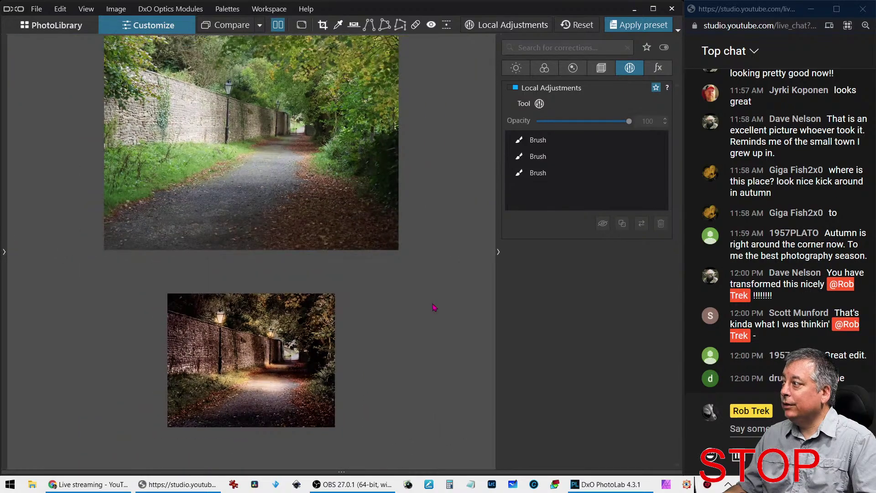
pyautogui.click(500, 251)
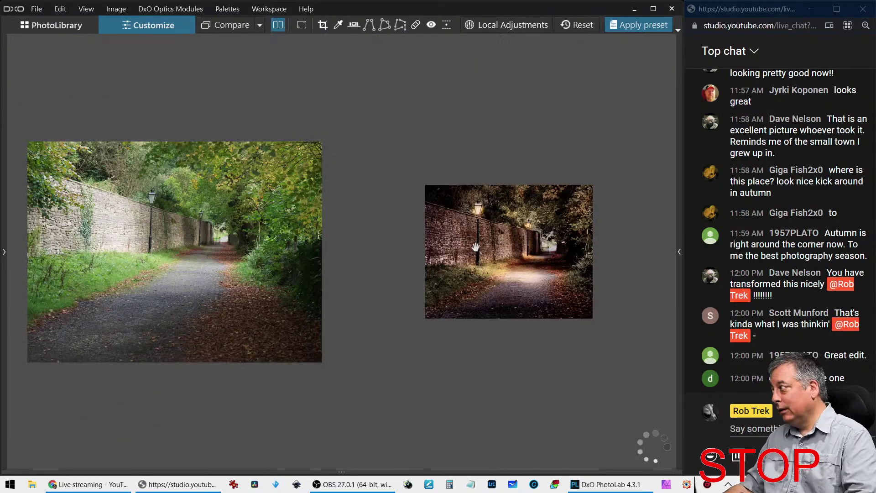
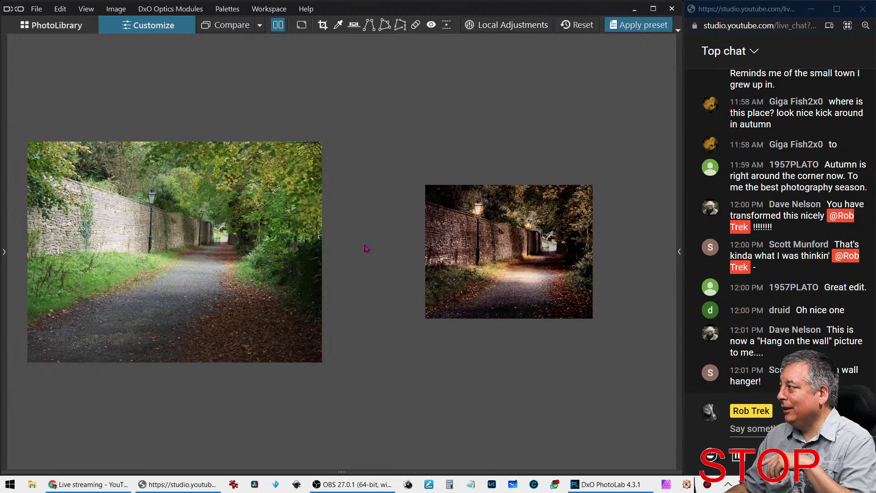
pyautogui.click(309, 29)
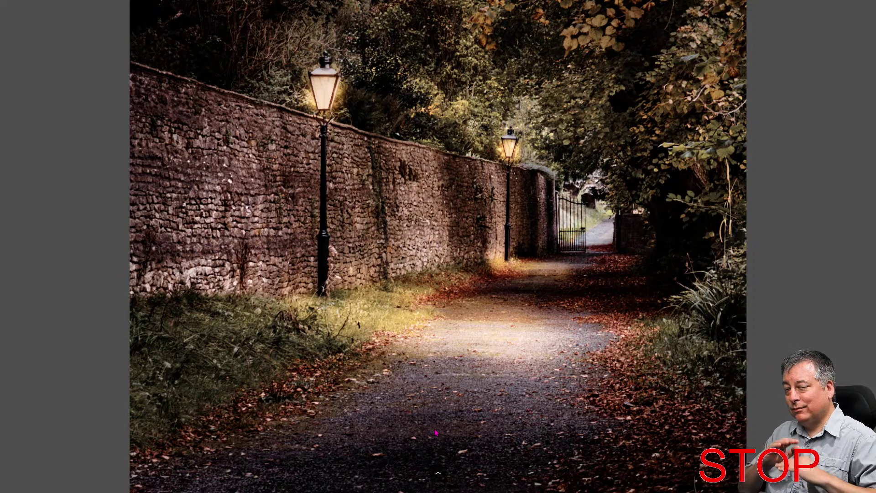
pyautogui.press('Escape')
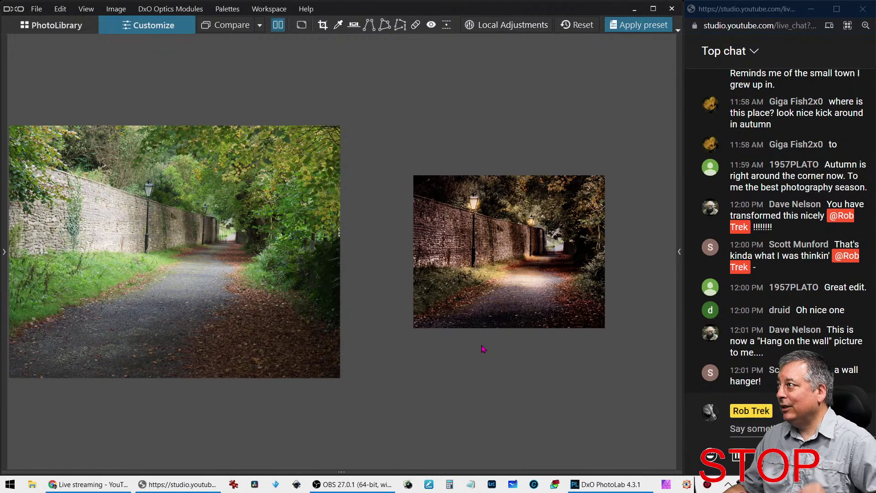
# Open the spider photo R0008838 for editing in single-image view and check its histogram and metadata
pyautogui.click(57, 25)
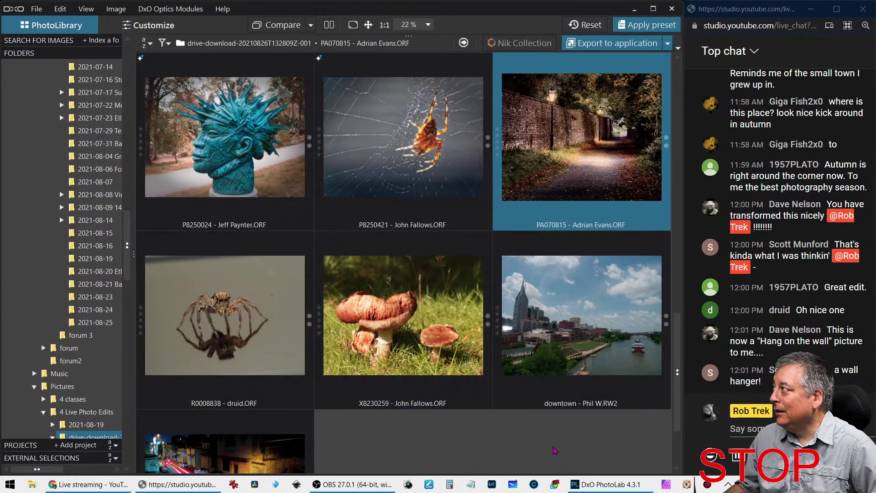
pyautogui.click(258, 337)
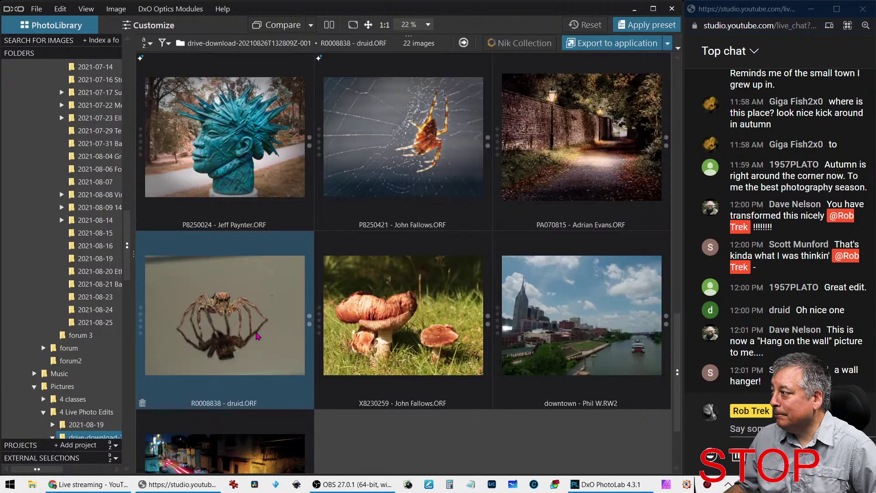
pyautogui.doubleClick(258, 337)
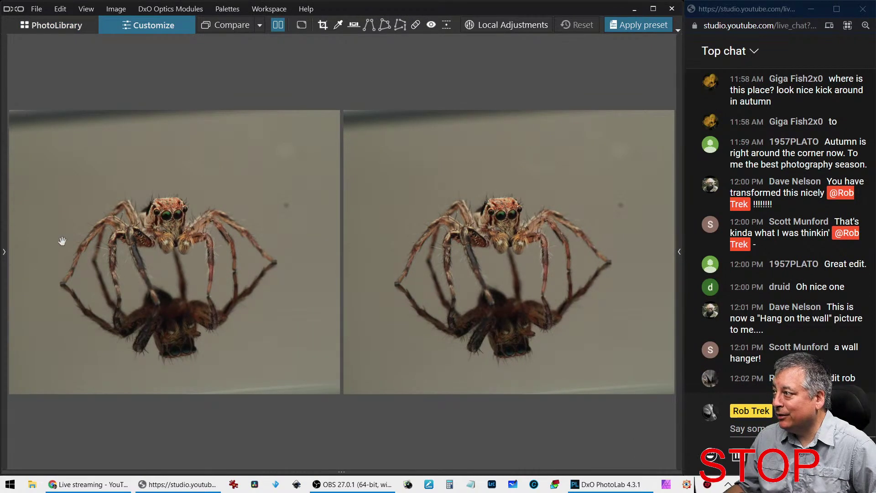
pyautogui.click(278, 25)
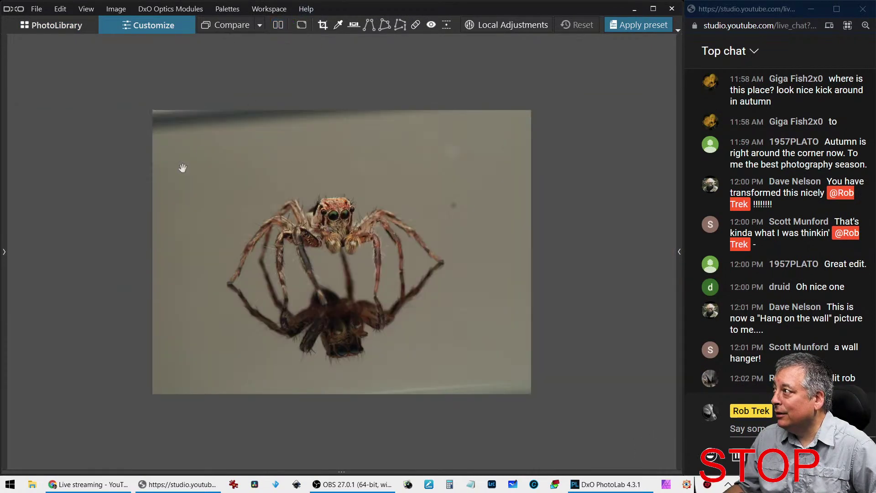
pyautogui.click(4, 252)
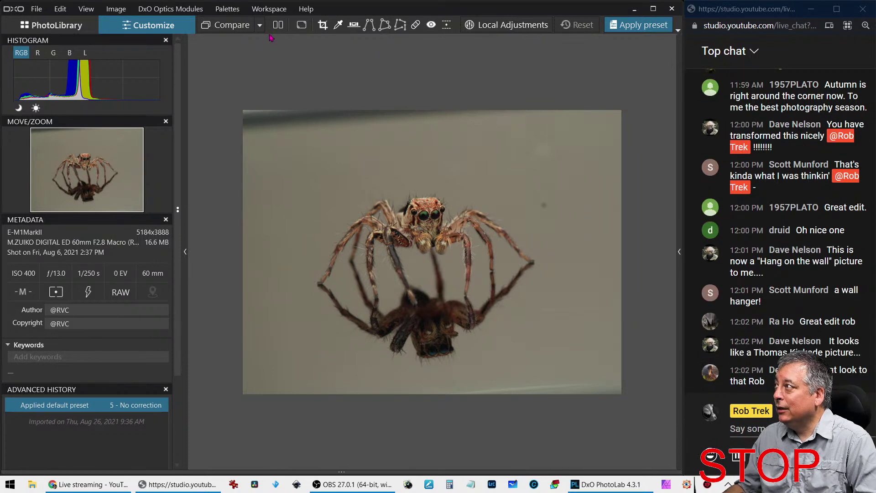
pyautogui.click(185, 253)
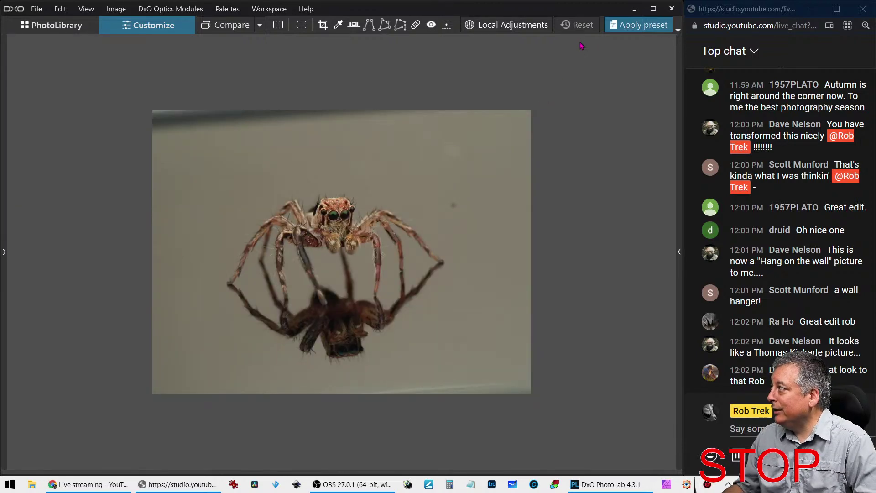
# Apply a correction preset to the spider photo
pyautogui.click(639, 28)
pyautogui.click(493, 190)
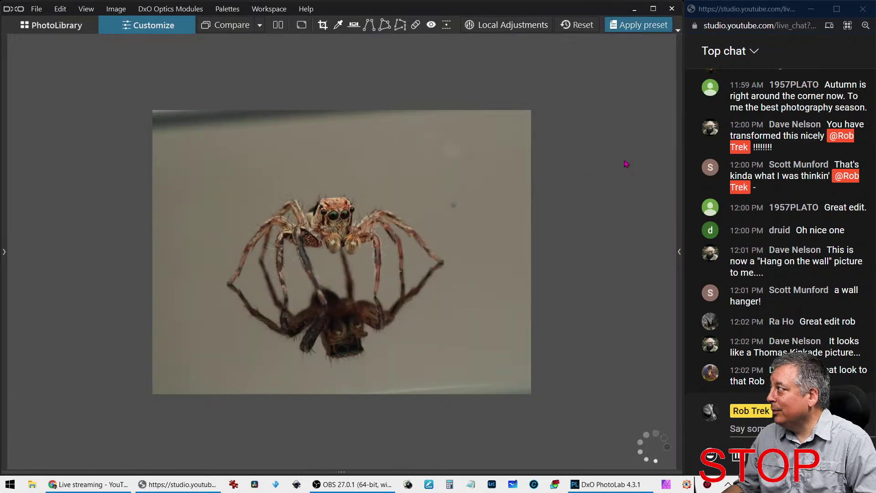
# Straighten the photo with a horizon correction of 2.32 and enable the automatic crop based on keystoning/horizon
pyautogui.click(679, 253)
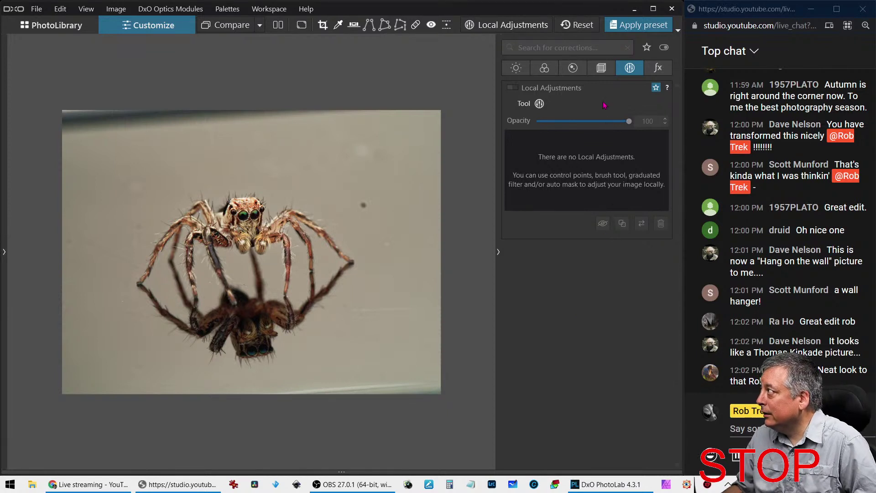
pyautogui.click(601, 68)
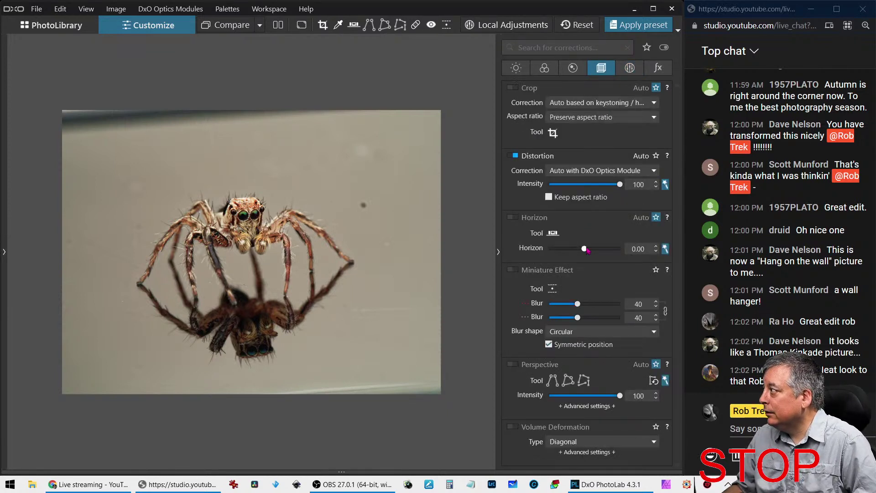
pyautogui.moveTo(586, 249); pyautogui.dragTo(595, 250)
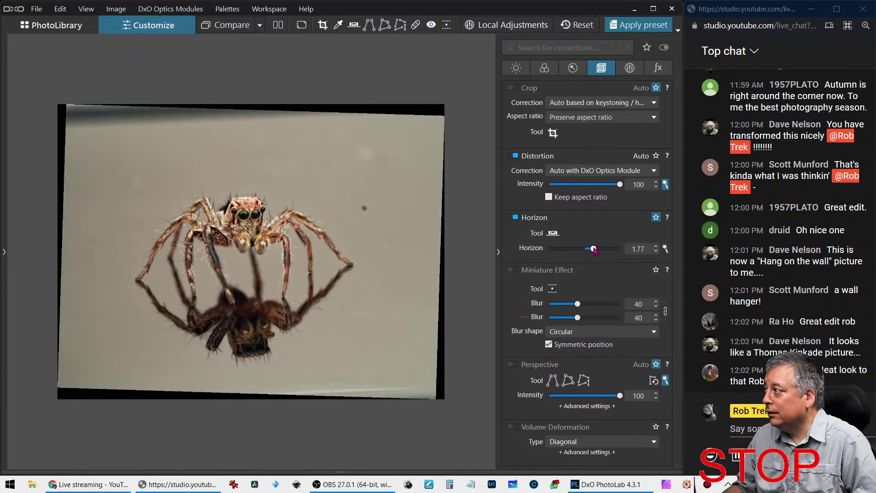
pyautogui.click(514, 88)
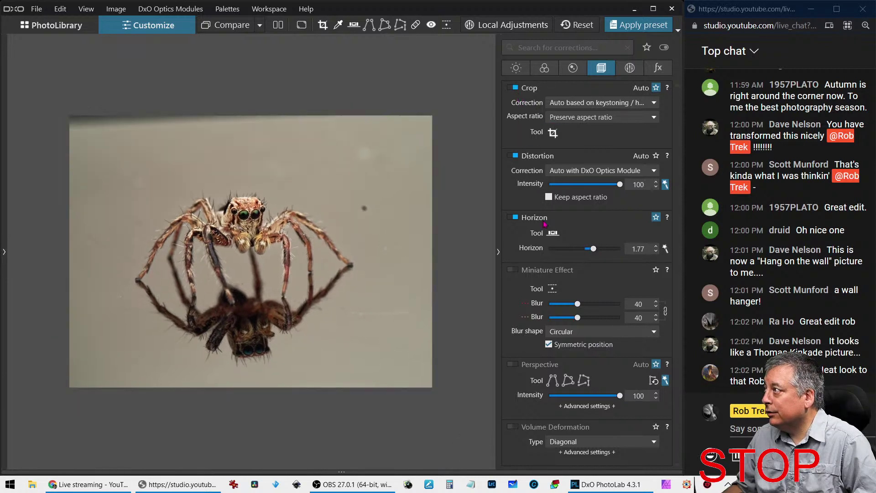
pyautogui.moveTo(594, 249); pyautogui.dragTo(597, 252)
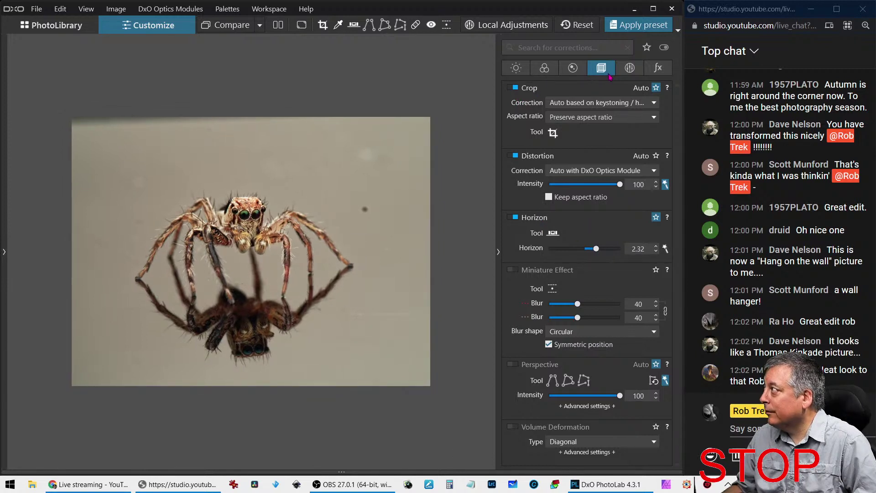
# Add creative vignetting to the photo with an intensity of -28
pyautogui.click(659, 68)
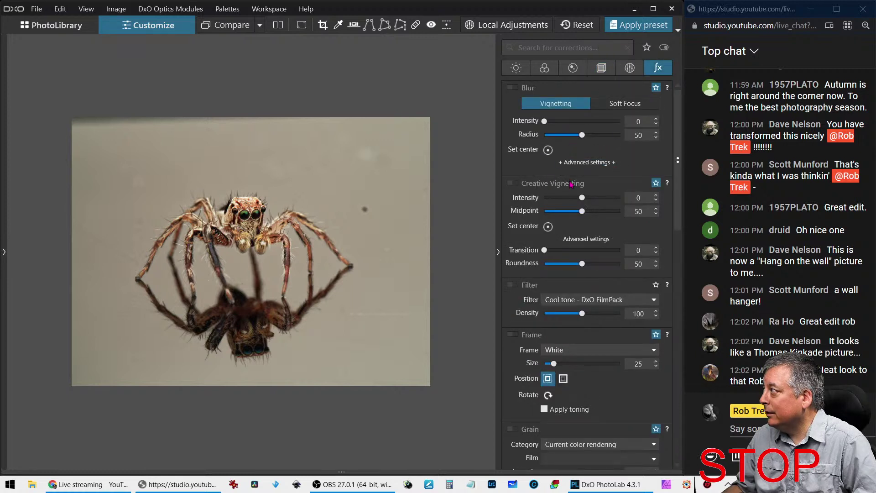
pyautogui.click(569, 199)
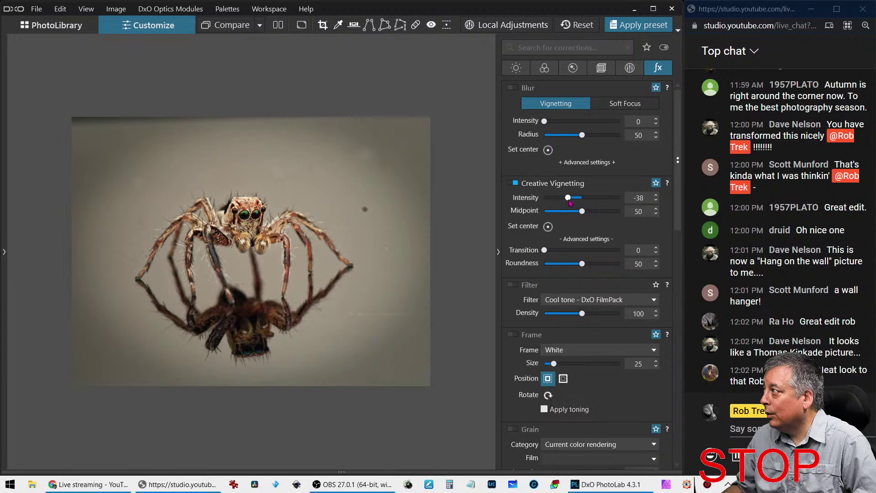
pyautogui.moveTo(570, 203); pyautogui.dragTo(574, 203)
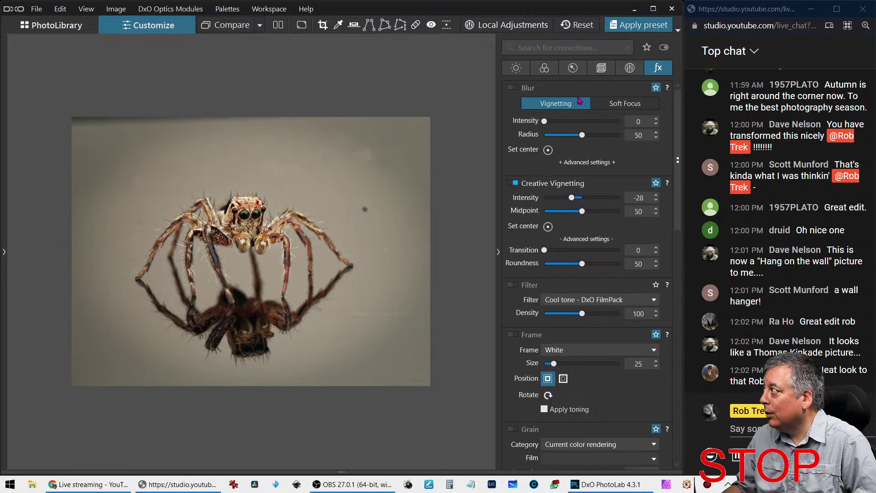
# Crop the photo manually around the spider and its reflection to about 4321 x 3241 px, preserving the aspect ratio
pyautogui.click(601, 68)
pyautogui.click(556, 137)
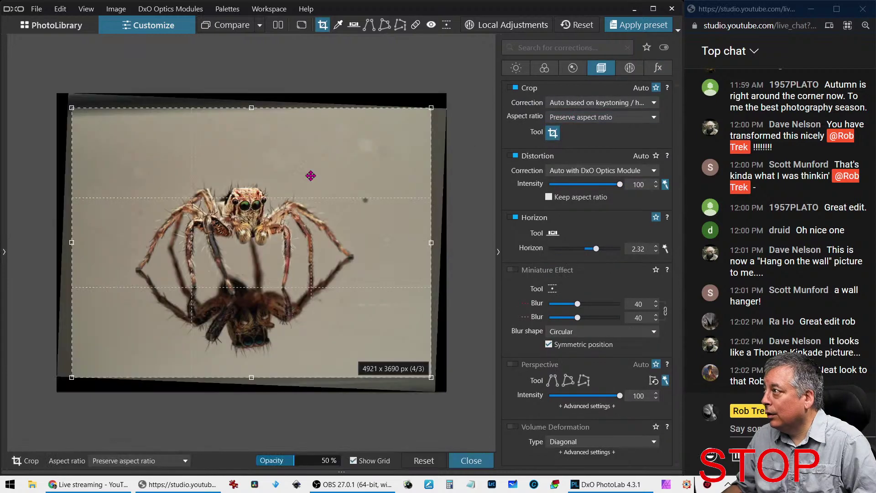
pyautogui.moveTo(73, 109); pyautogui.dragTo(110, 135)
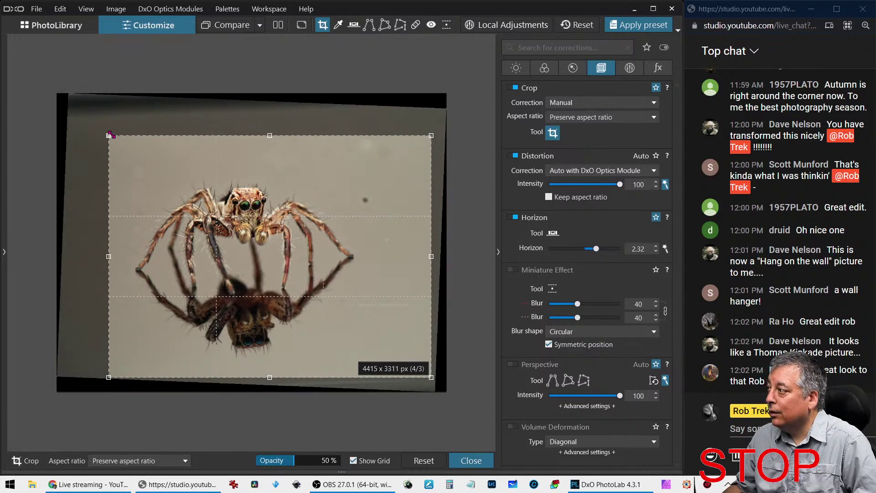
pyautogui.moveTo(123, 185); pyautogui.dragTo(127, 181)
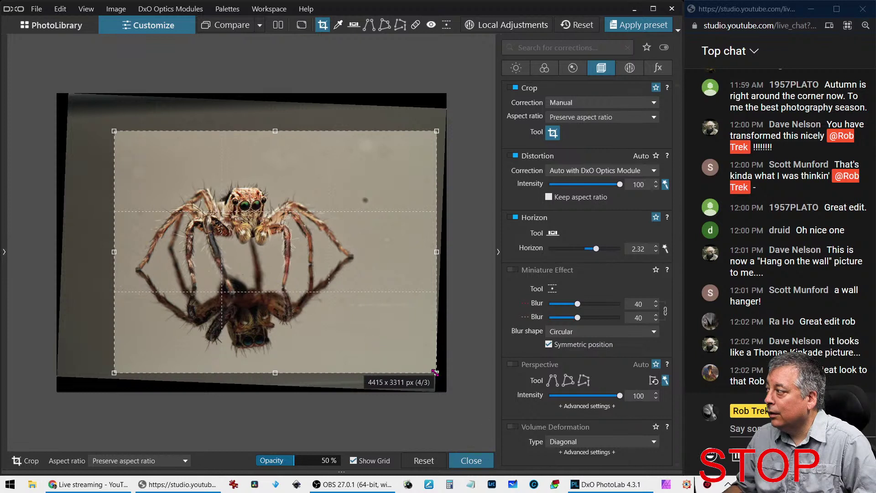
pyautogui.moveTo(436, 372); pyautogui.dragTo(429, 368)
pyautogui.moveTo(364, 294); pyautogui.dragTo(365, 300)
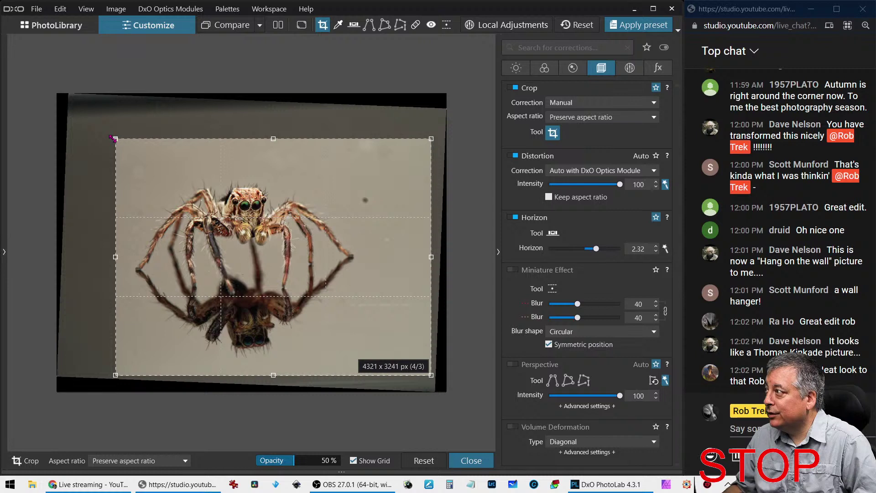
pyautogui.press('Return')
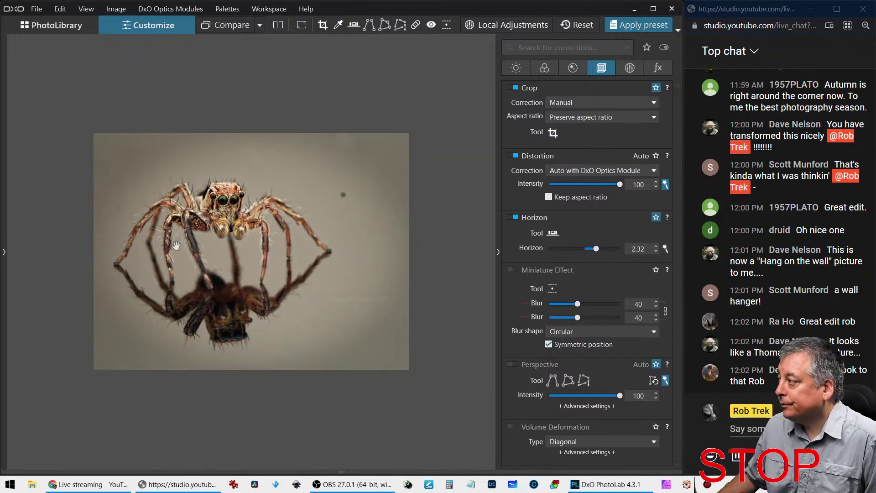
# Soften the creative vignetting by setting its intensity to -19
pyautogui.click(629, 68)
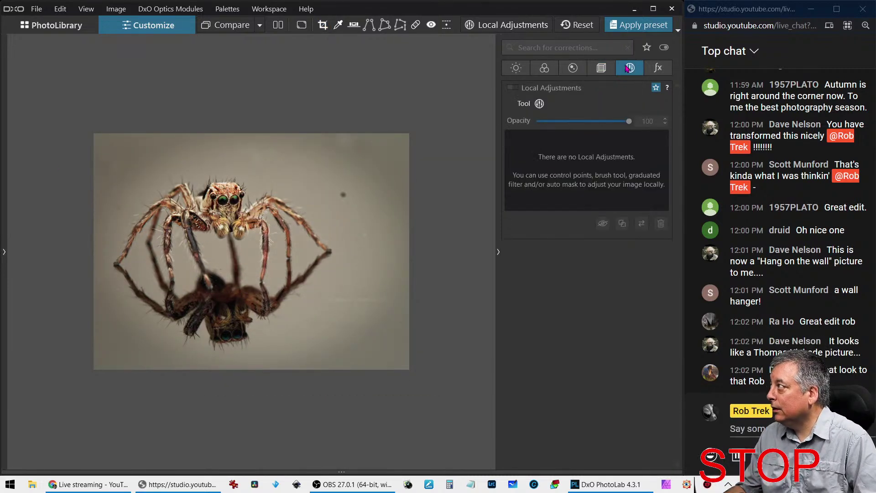
pyautogui.click(655, 69)
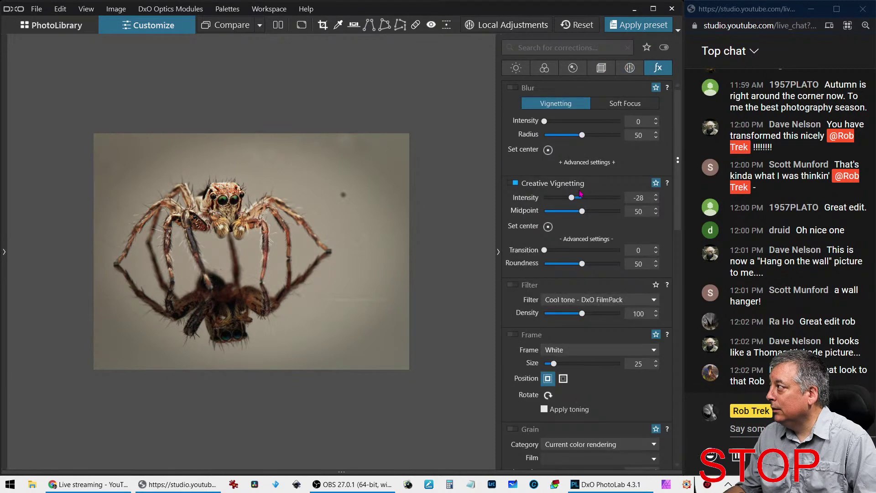
pyautogui.moveTo(576, 202); pyautogui.dragTo(577, 202)
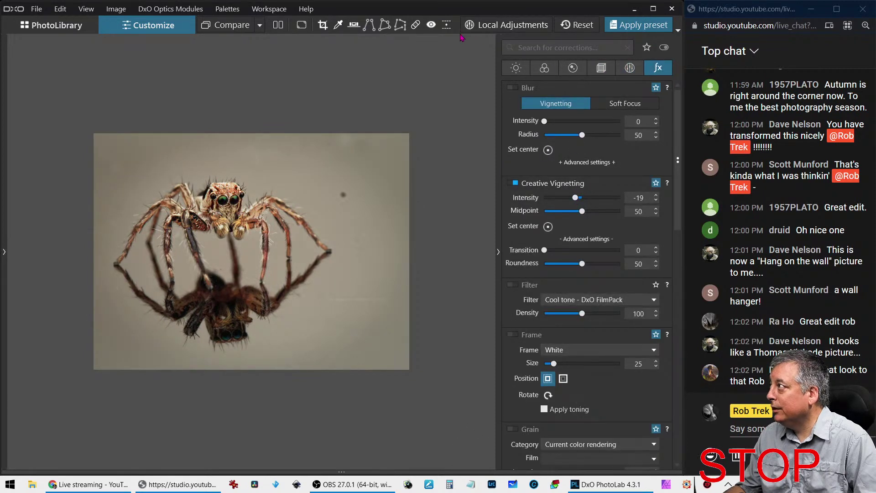
# Clone out the dust spots around the spider and the faint streak to the right of its reflection
pyautogui.click(415, 25)
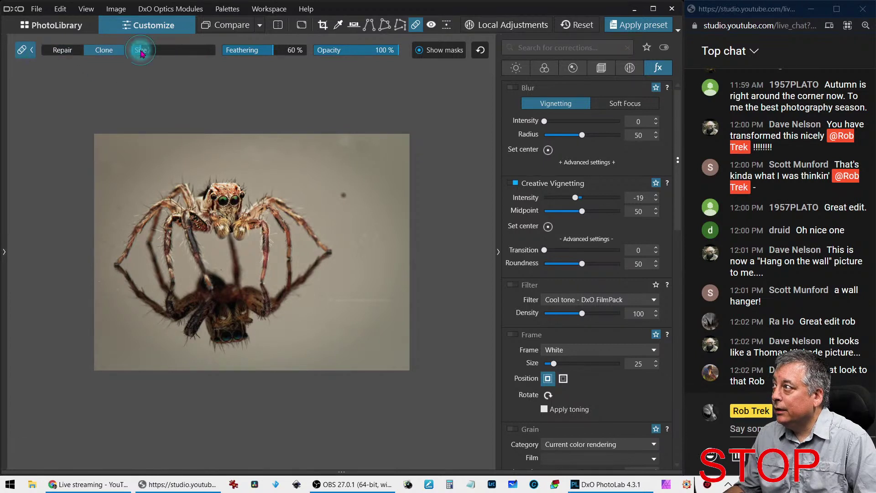
pyautogui.click(344, 193)
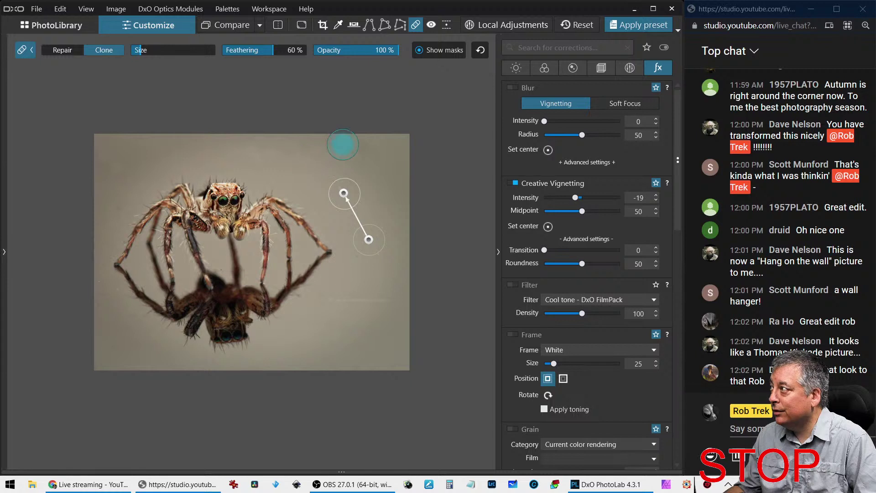
pyautogui.click(342, 144)
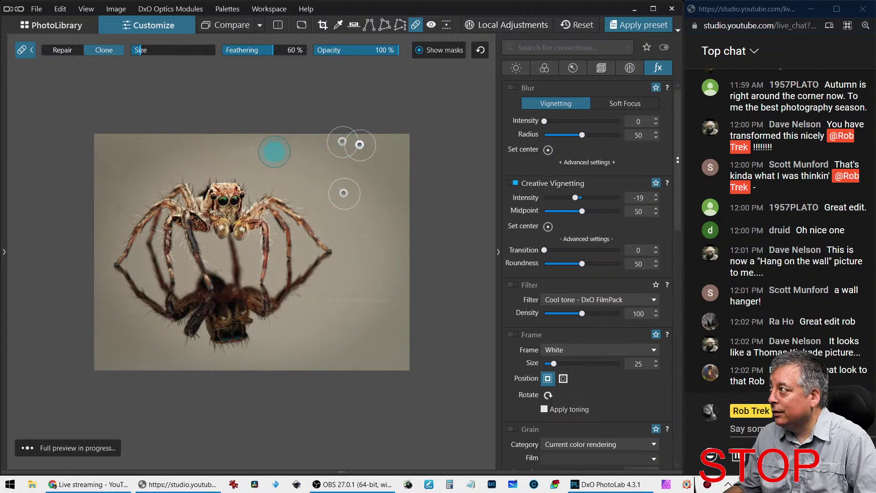
pyautogui.click(261, 151)
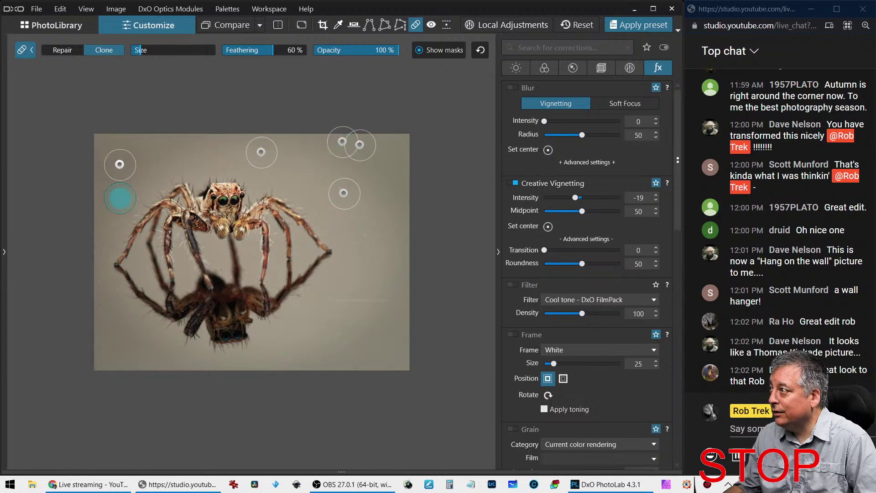
pyautogui.click(114, 206)
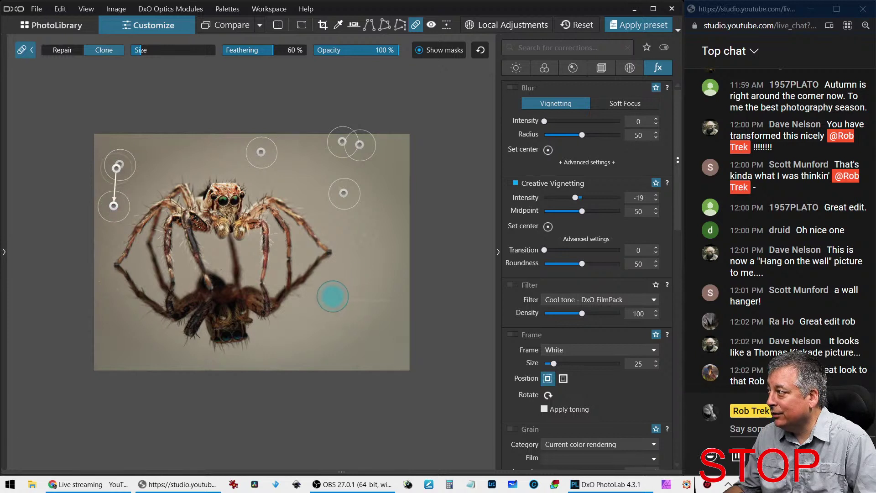
pyautogui.moveTo(332, 296); pyautogui.dragTo(407, 297)
pyautogui.click(365, 234)
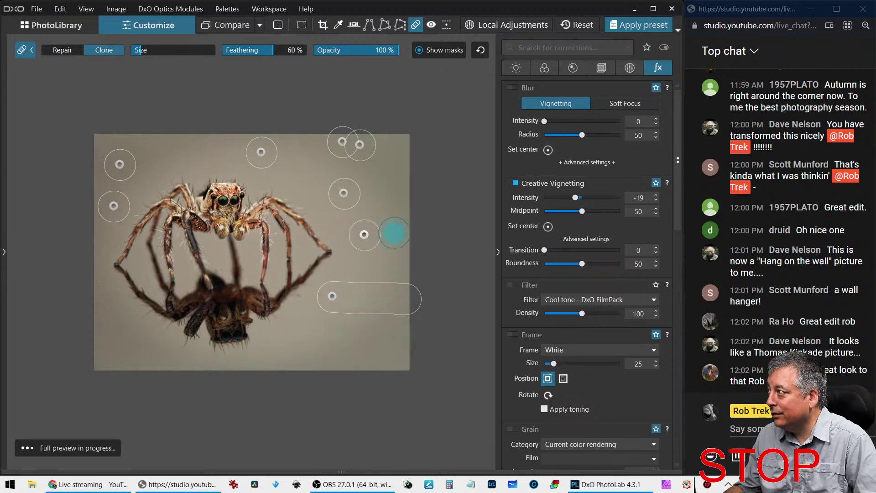
pyautogui.click(389, 228)
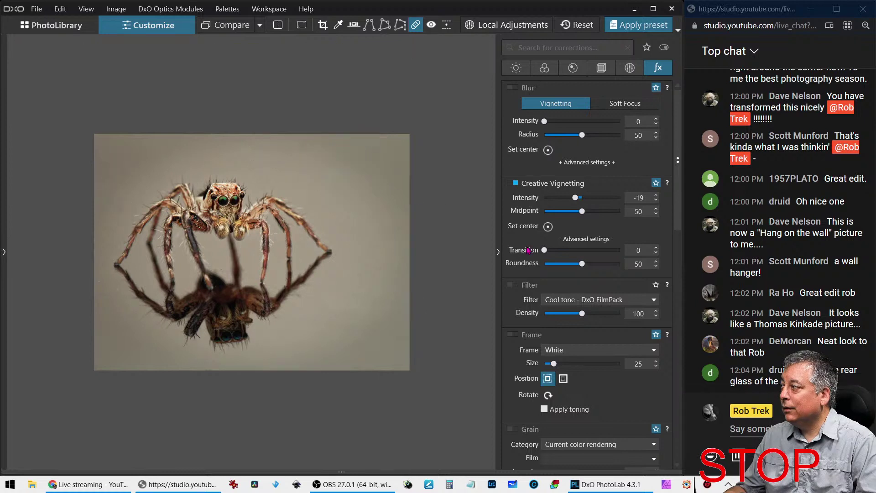
# Clone out the streak along the photo's lower right edge and the blemish near its upper left corner
pyautogui.moveTo(319, 358); pyautogui.dragTo(392, 365)
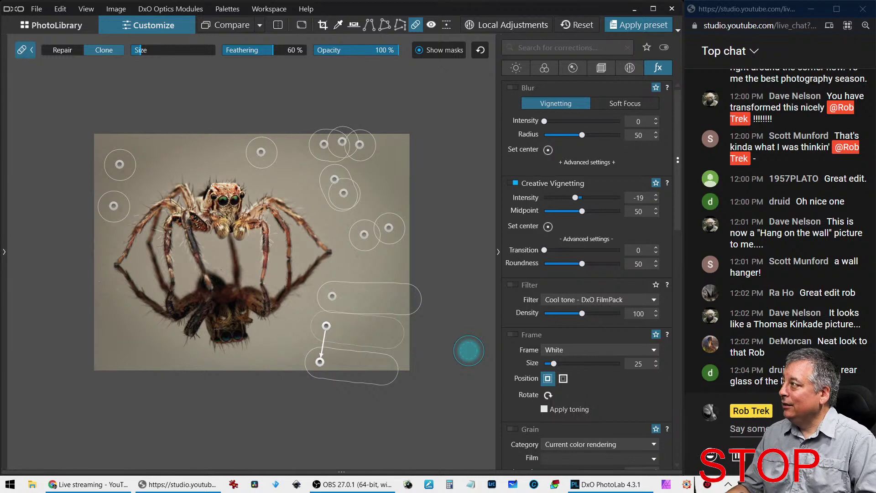
pyautogui.press('Escape')
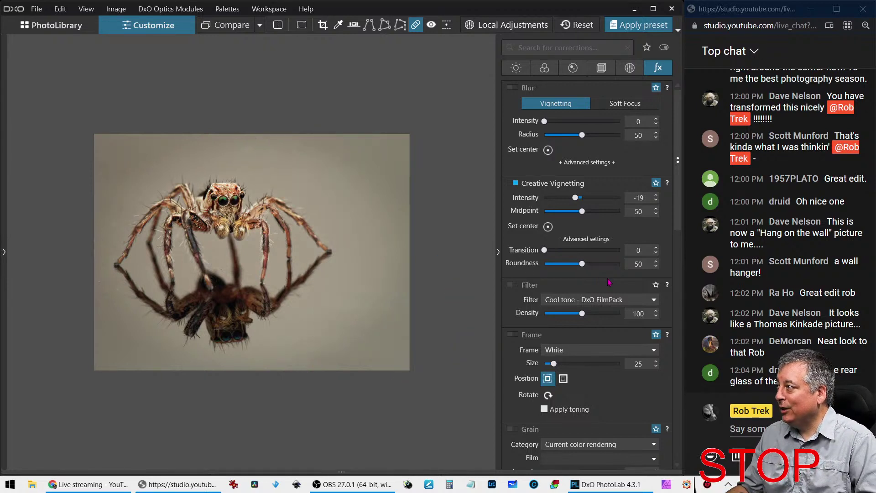
pyautogui.moveTo(114, 173); pyautogui.dragTo(126, 172)
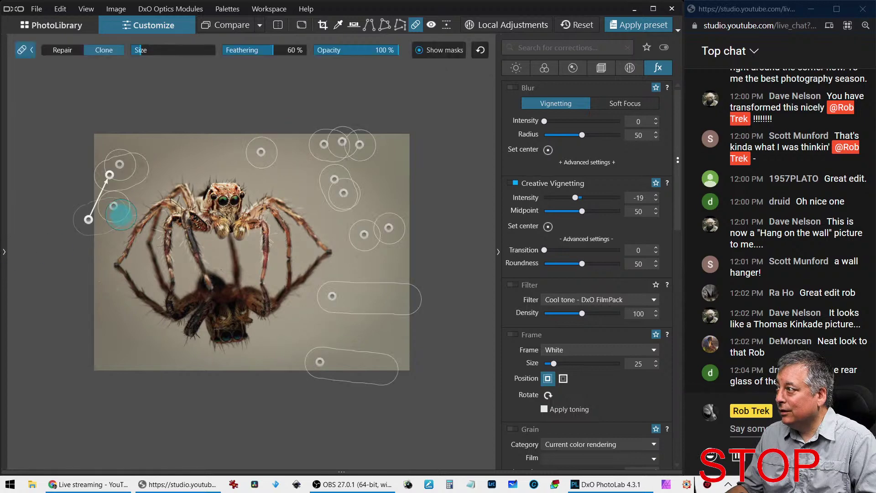
pyautogui.press('Escape')
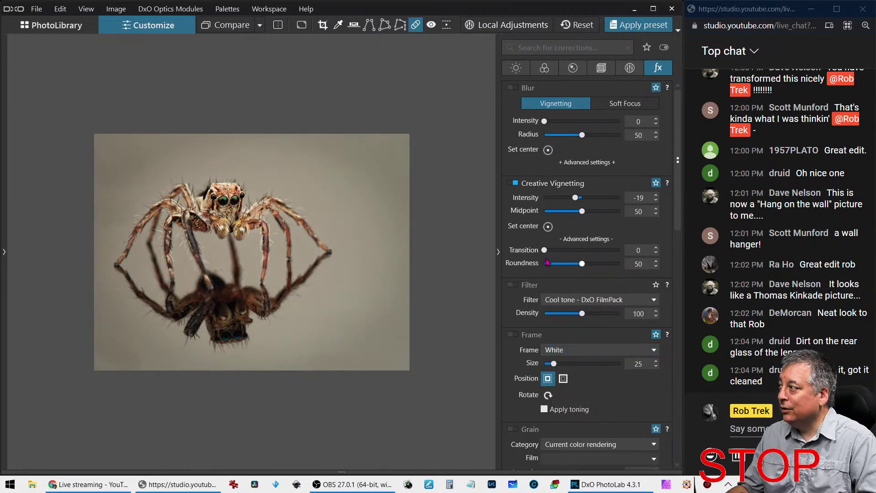
# Set the color accentuation vibrancy to 52 and finish the clone retouching
pyautogui.click(545, 69)
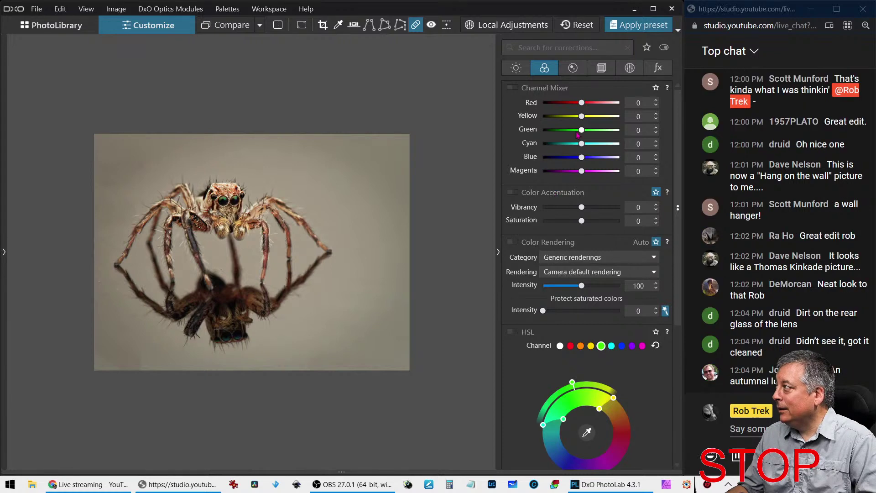
pyautogui.scroll(-5, 598, 352)
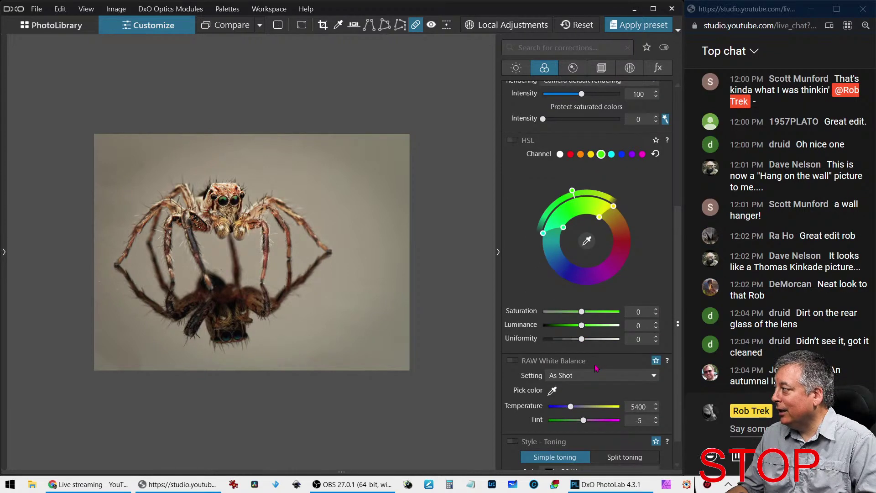
pyautogui.scroll(3, 586, 289)
pyautogui.scroll(-4, 599, 390)
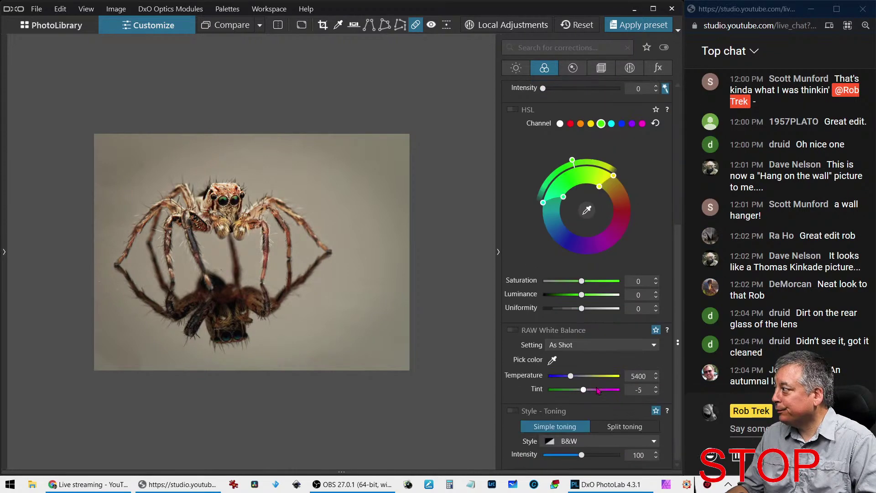
pyautogui.scroll(5, 600, 391)
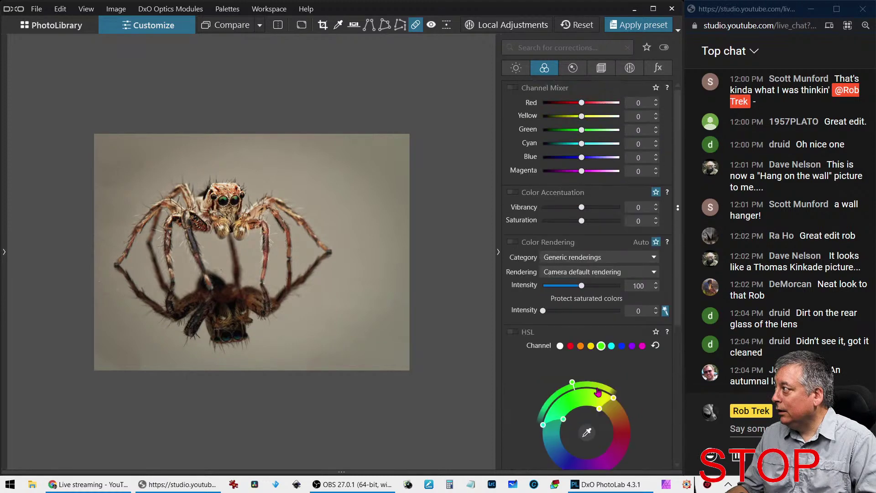
pyautogui.moveTo(582, 207); pyautogui.dragTo(603, 207)
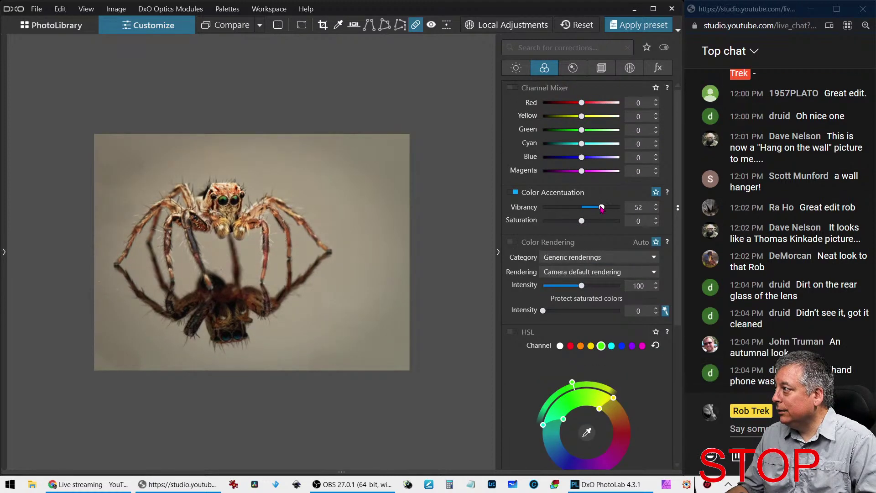
pyautogui.scroll(2, 205, 256)
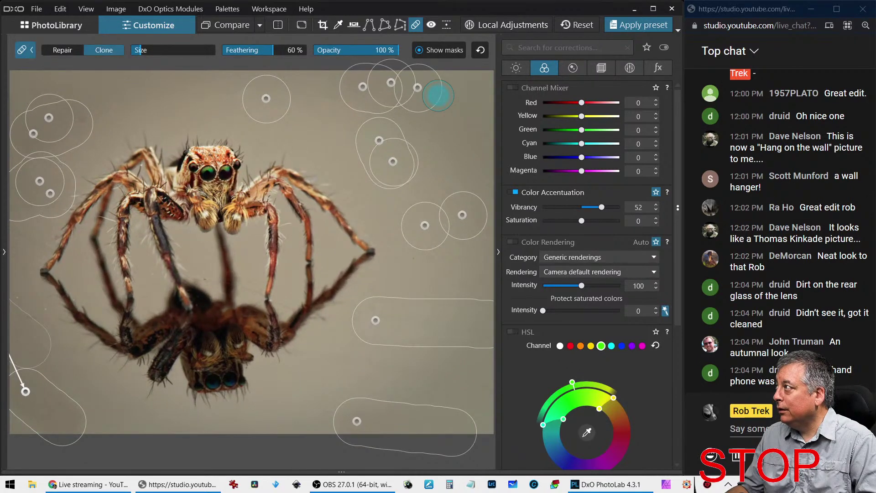
pyautogui.press('Escape')
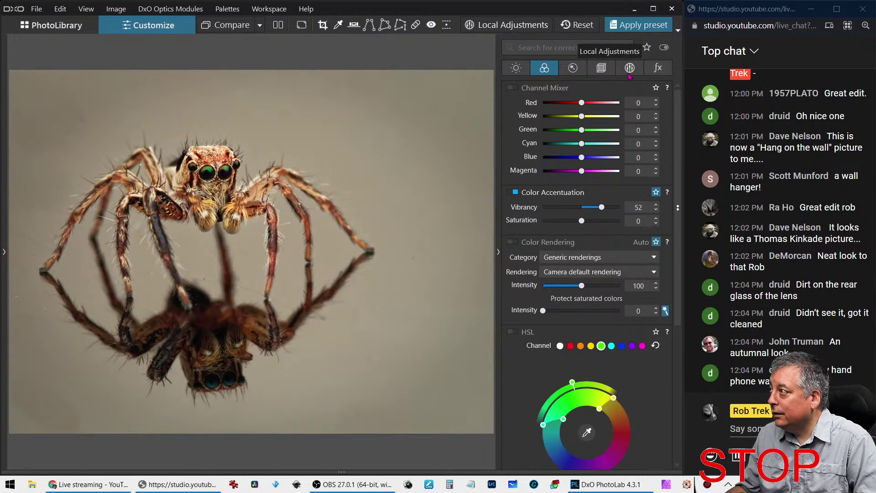
# Set DeepPRIME denoising luminance to 25, and raise lens sharpness to Global 1.80 and Details 67
pyautogui.click(576, 71)
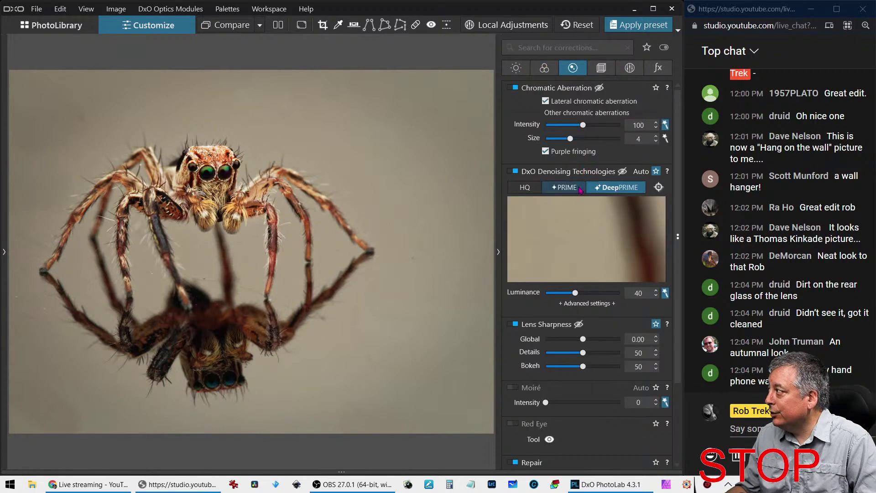
pyautogui.click(562, 298)
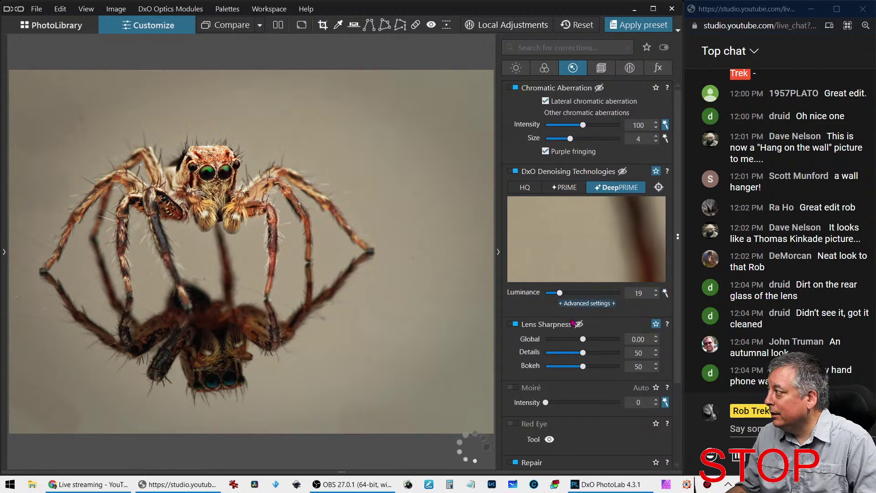
pyautogui.moveTo(584, 342)
pyautogui.mouseDown()
pyautogui.moveTo(602, 345)
pyautogui.moveTo(596, 352)
pyautogui.mouseUp()
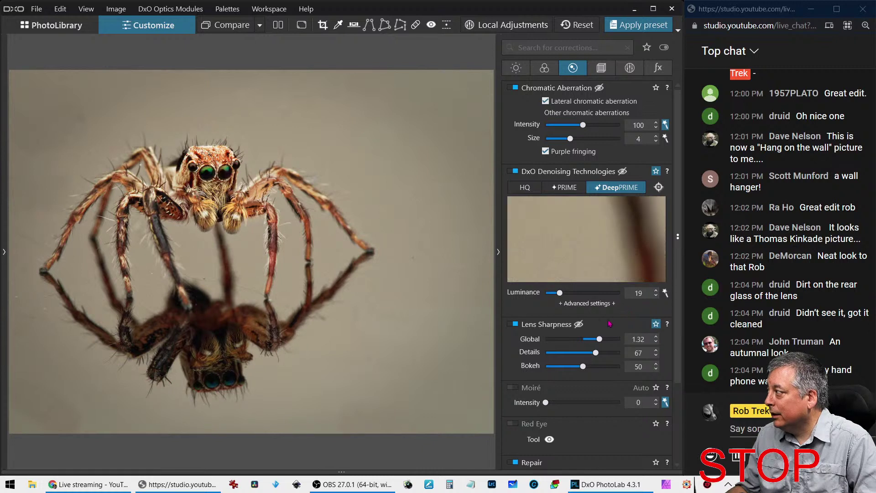
pyautogui.moveTo(562, 298); pyautogui.dragTo(565, 297)
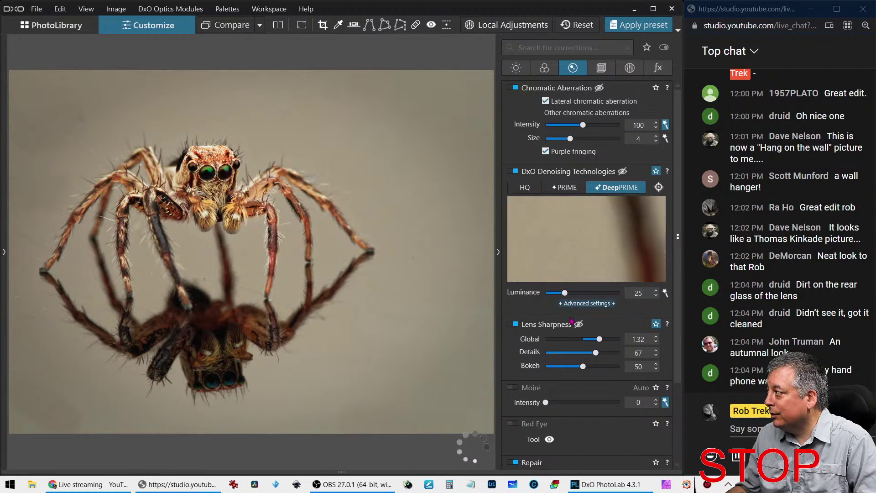
pyautogui.moveTo(600, 343); pyautogui.dragTo(607, 344)
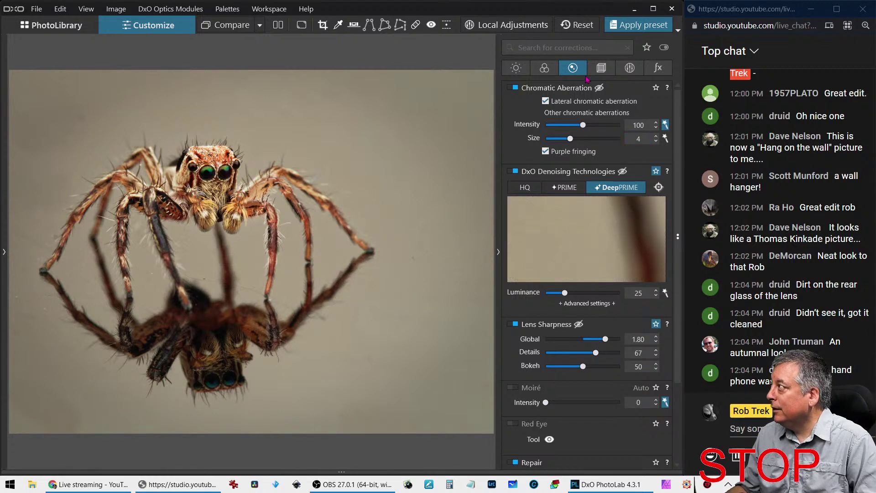
# Start a local adjustment brush with 75% feathering and paint over the spider's two large front eyes
pyautogui.click(629, 69)
pyautogui.click(540, 103)
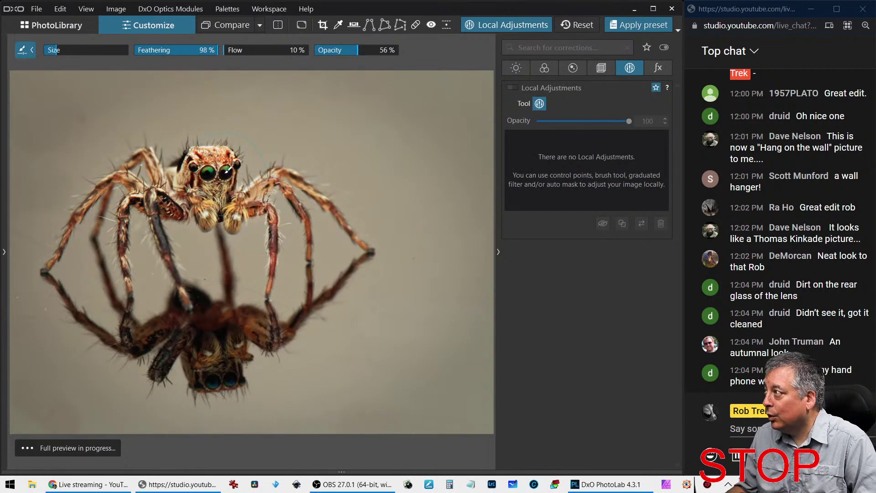
pyautogui.scroll(2, 208, 178)
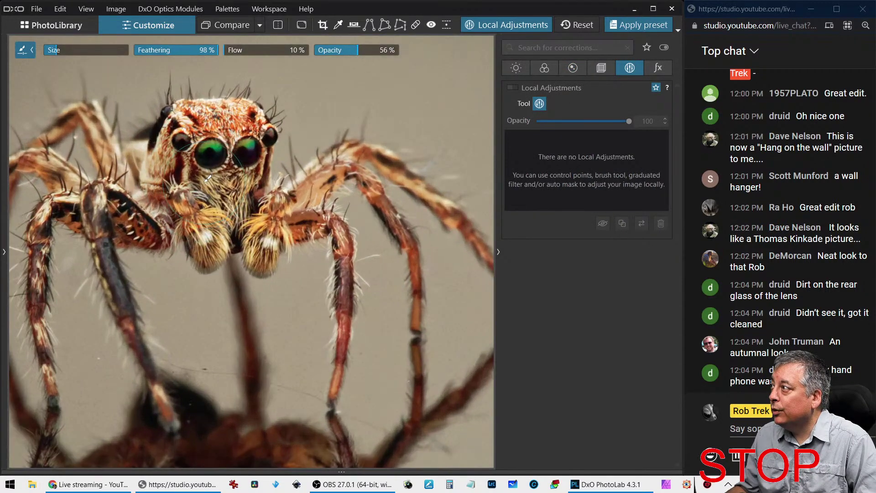
pyautogui.scroll(-1, 225, 193)
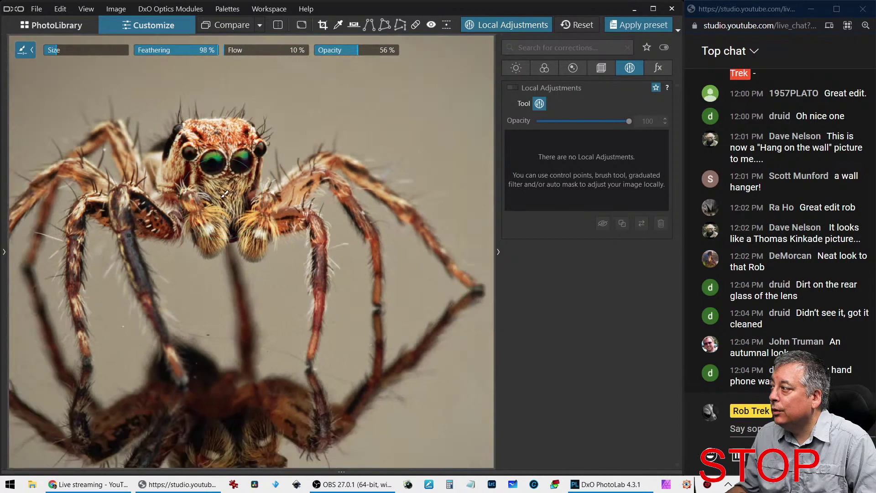
pyautogui.scroll(-1, 224, 193)
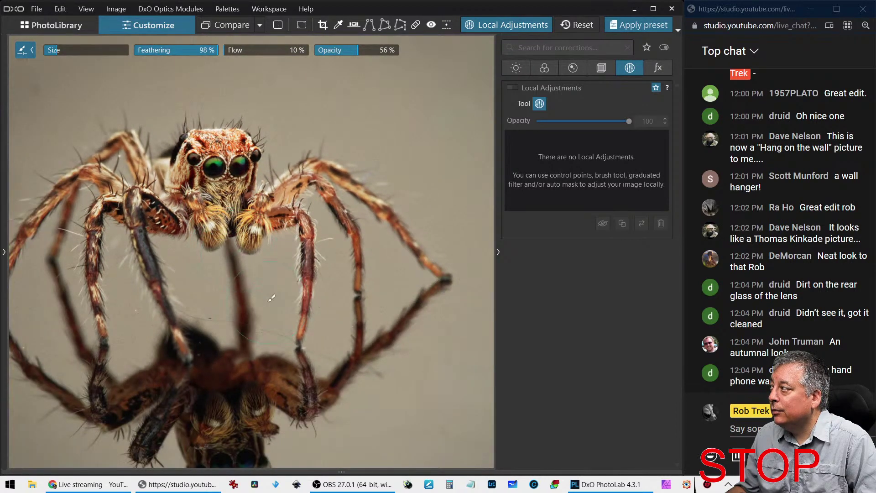
pyautogui.scroll(-2, 239, 299)
pyautogui.scroll(2, 237, 300)
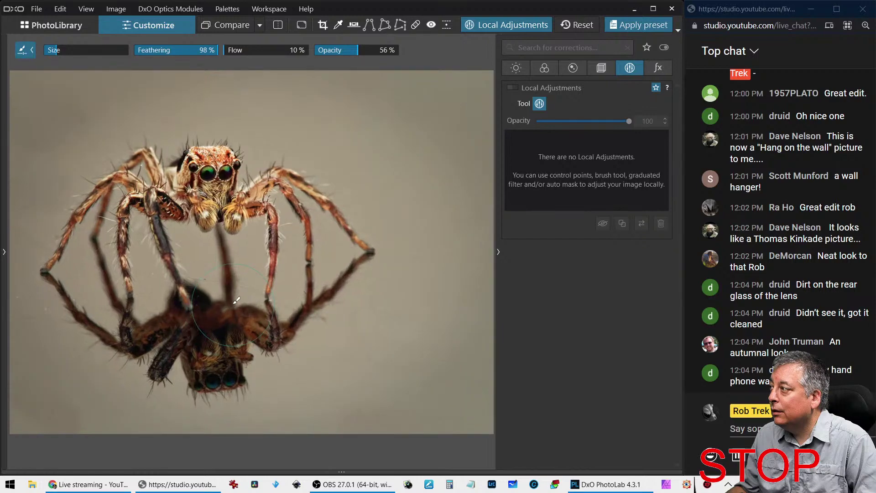
pyautogui.scroll(-1, 237, 300)
pyautogui.scroll(1, 237, 300)
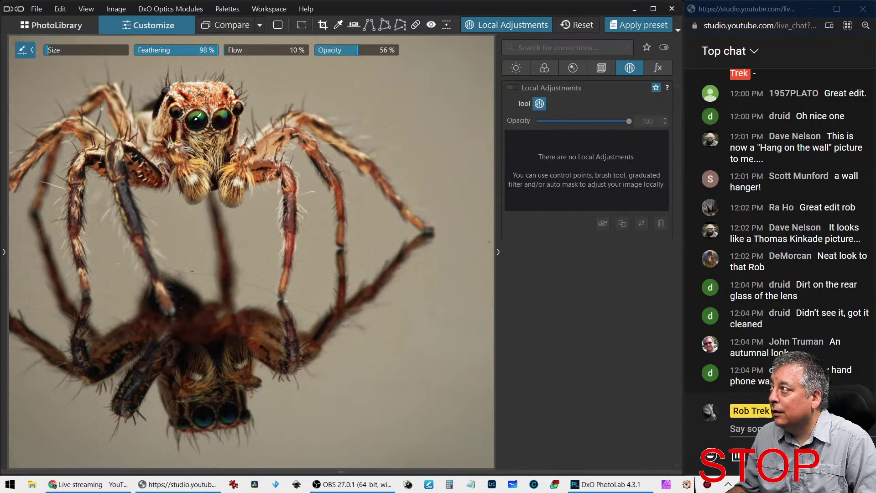
pyautogui.moveTo(209, 56); pyautogui.dragTo(199, 55)
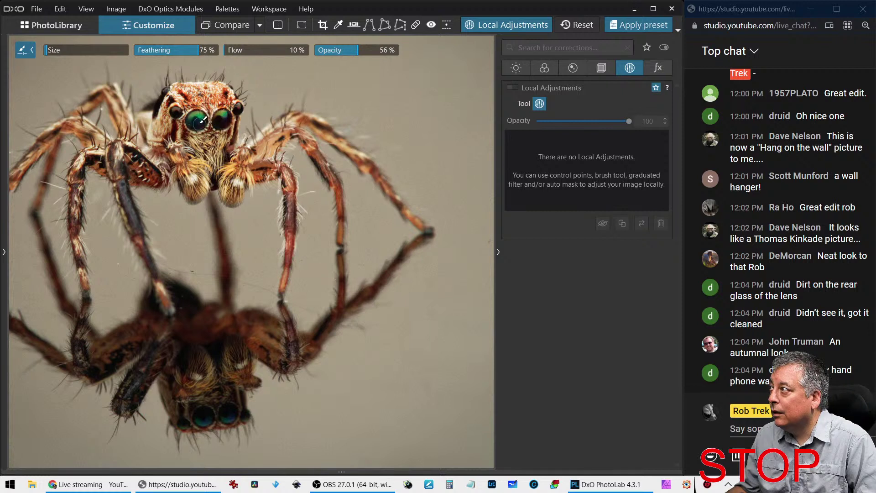
pyautogui.moveTo(197, 118); pyautogui.dragTo(222, 118)
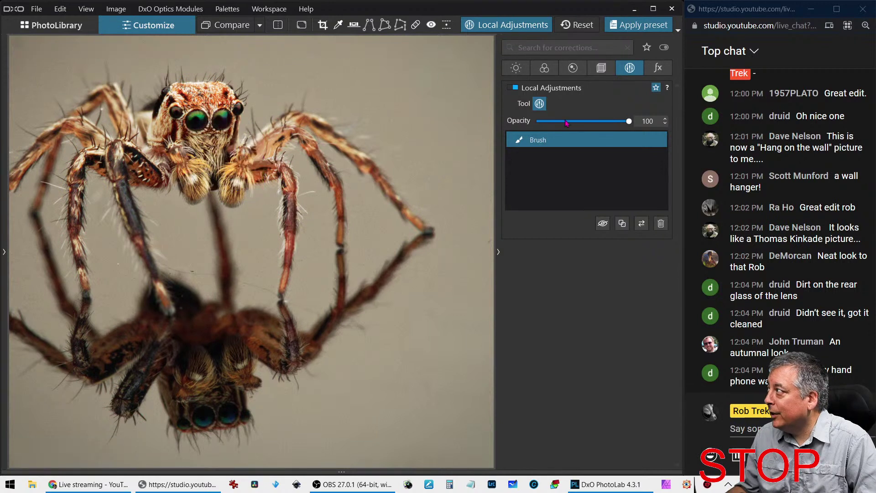
# Brighten the brushed eyes by raising ClearView Plus, setting exposure to 1.47 and setting shadows to 56
pyautogui.click(190, 146)
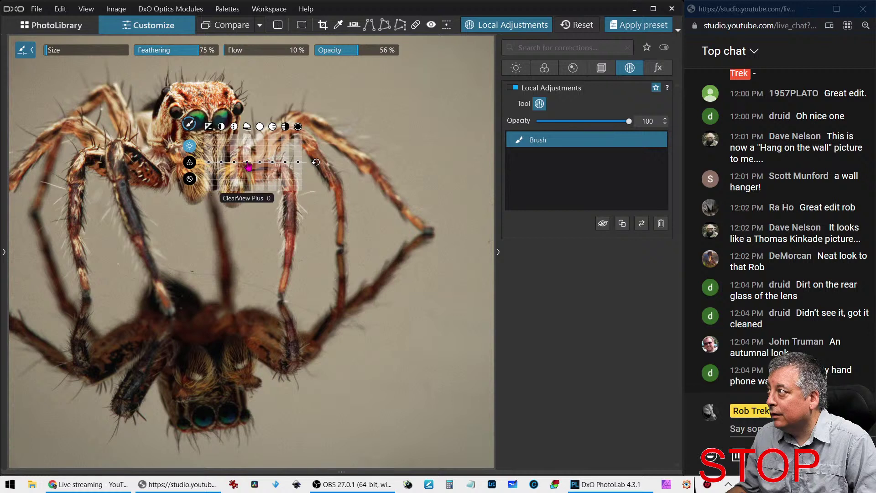
pyautogui.moveTo(247, 162); pyautogui.dragTo(249, 152)
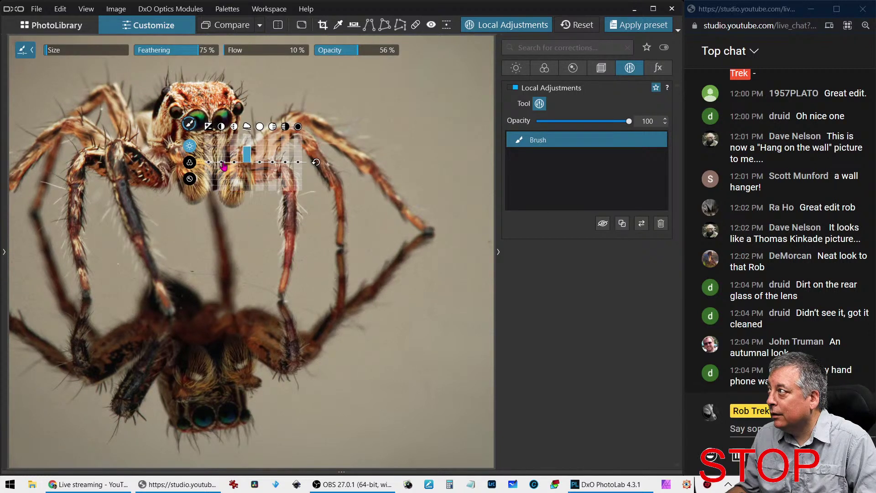
pyautogui.moveTo(209, 163); pyautogui.dragTo(209, 158)
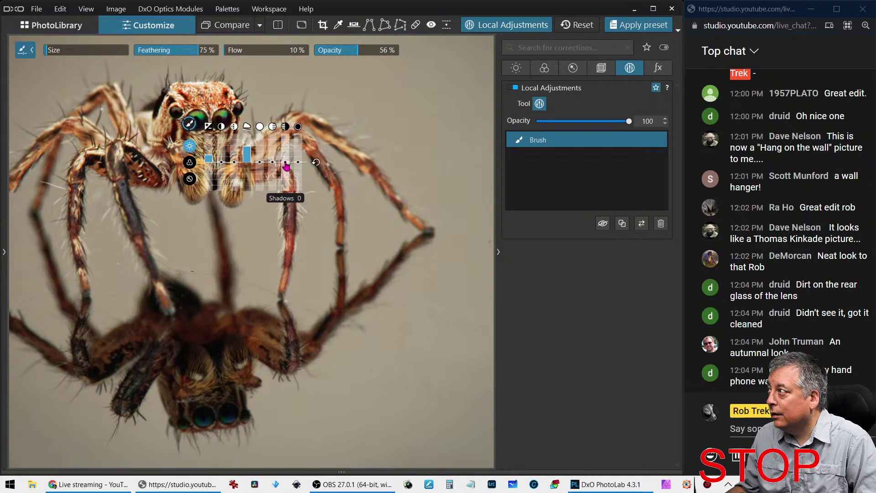
pyautogui.moveTo(298, 166)
pyautogui.mouseDown()
pyautogui.moveTo(286, 152)
pyautogui.moveTo(299, 167)
pyautogui.mouseUp()
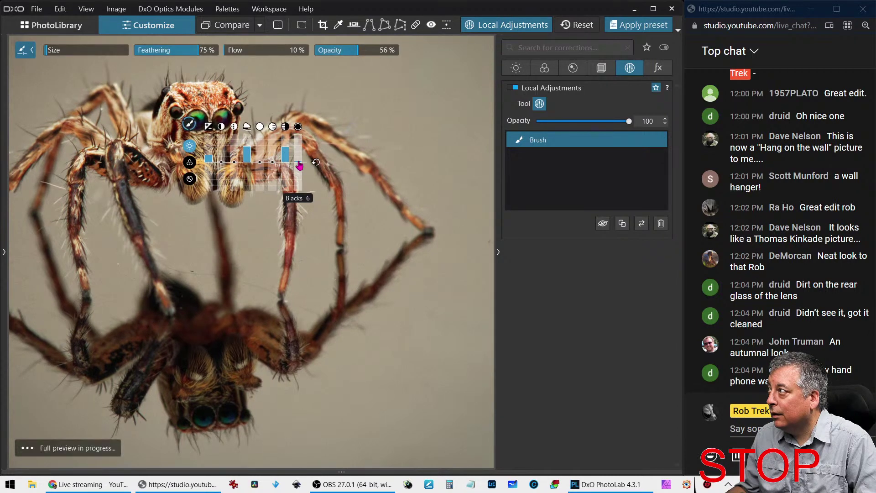
pyautogui.moveTo(252, 154); pyautogui.dragTo(251, 147)
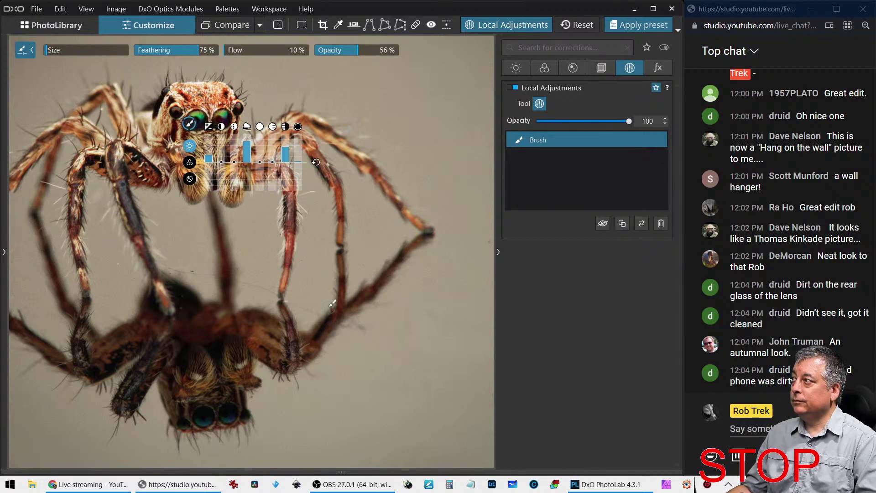
pyautogui.moveTo(207, 163); pyautogui.dragTo(208, 157)
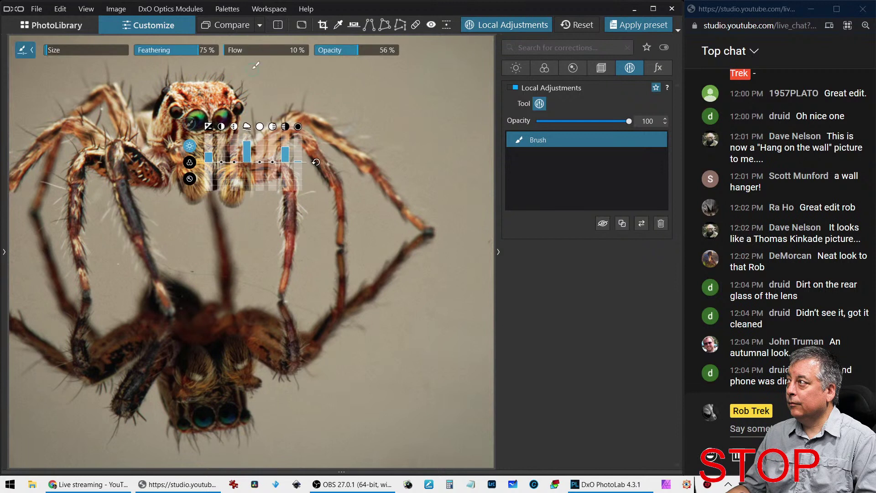
# Turn on the split before/after comparison with its divider beside the spider's face, and reduce the eye brush's shadows and blacks
pyautogui.click(277, 26)
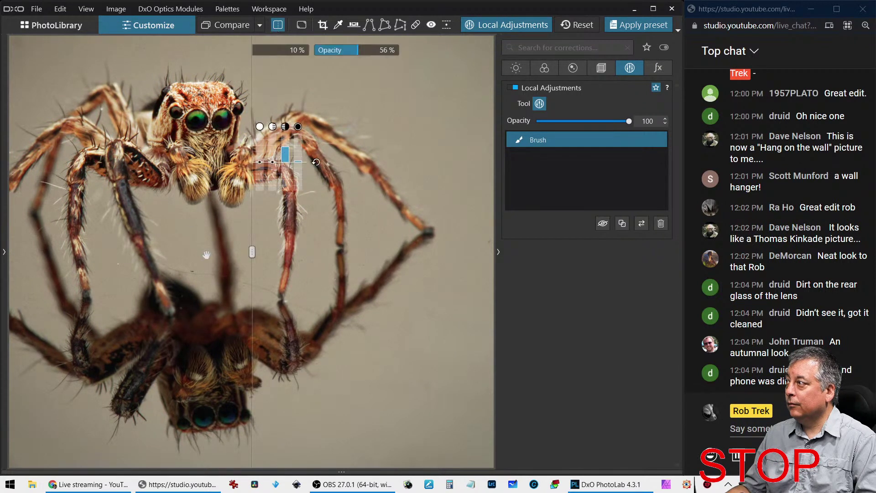
pyautogui.moveTo(253, 255)
pyautogui.mouseDown()
pyautogui.moveTo(169, 260)
pyautogui.moveTo(326, 277)
pyautogui.moveTo(160, 269)
pyautogui.moveTo(100, 255)
pyautogui.moveTo(255, 273)
pyautogui.moveTo(123, 272)
pyautogui.mouseUp()
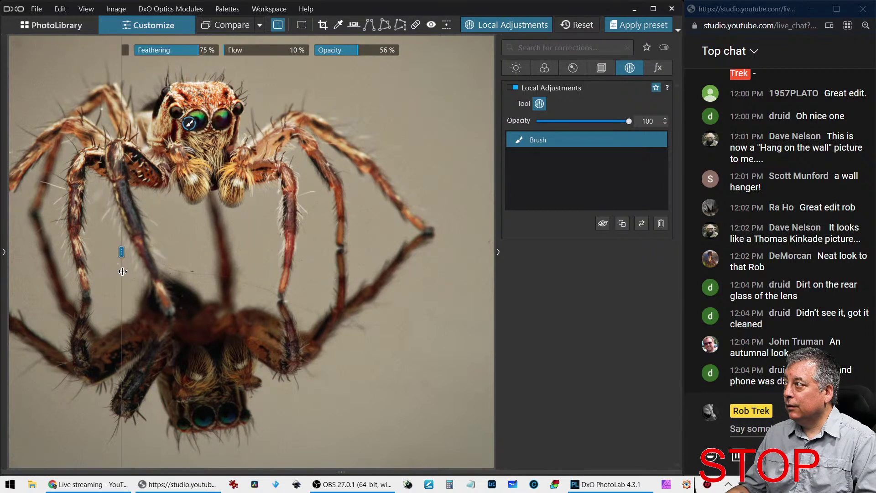
pyautogui.moveTo(189, 124)
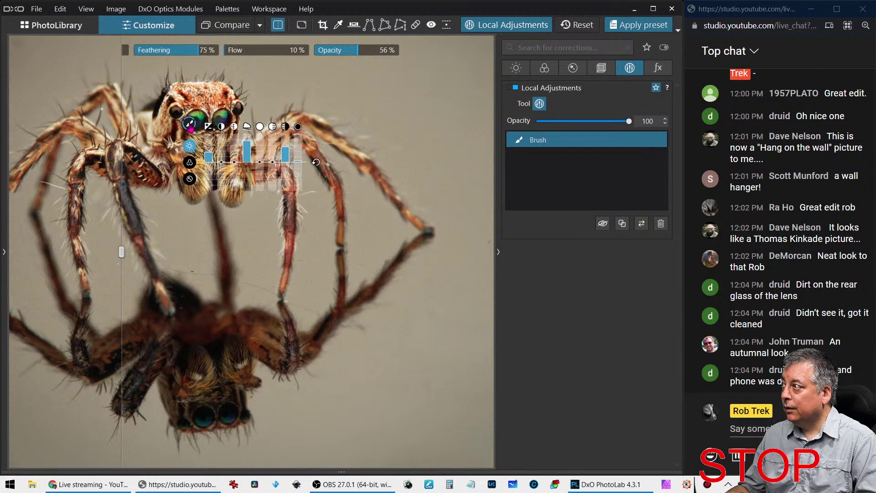
pyautogui.doubleClick(288, 154)
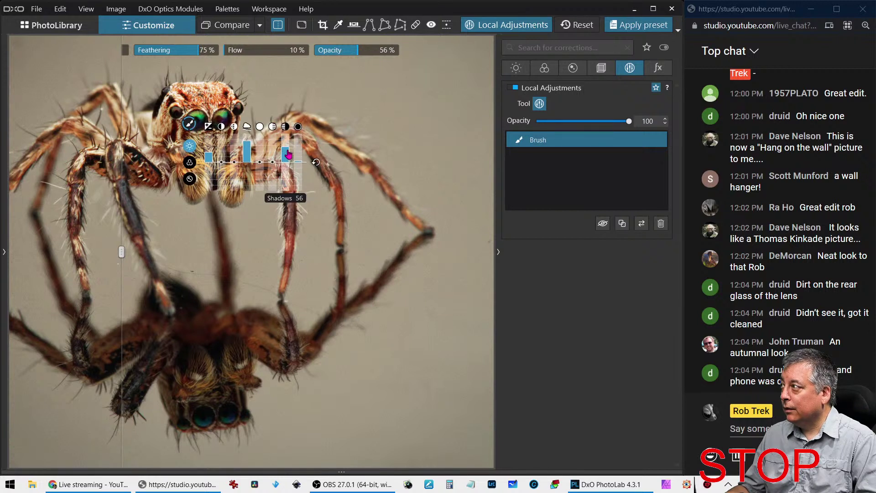
pyautogui.moveTo(298, 162)
pyautogui.mouseDown()
pyautogui.moveTo(297, 176)
pyautogui.moveTo(286, 142)
pyautogui.moveTo(285, 157)
pyautogui.mouseUp()
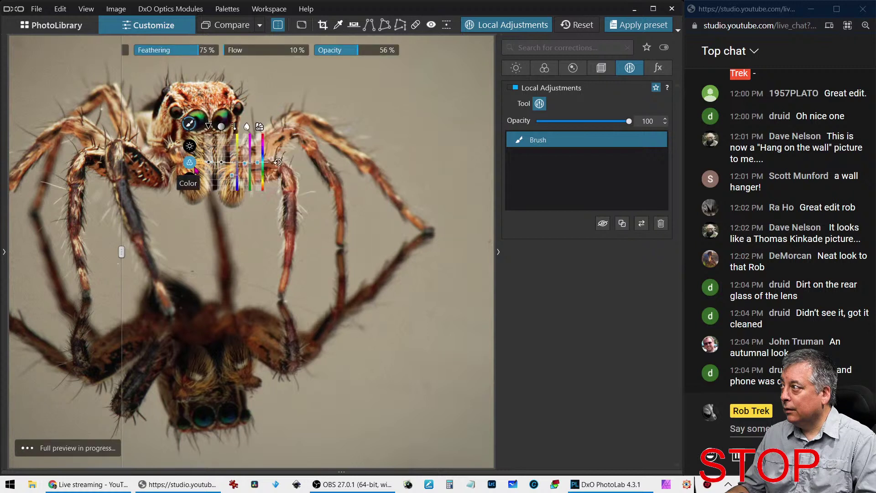
# Raise the eye brush's vibrancy to 48 and increase its saturation slightly
pyautogui.click(192, 183)
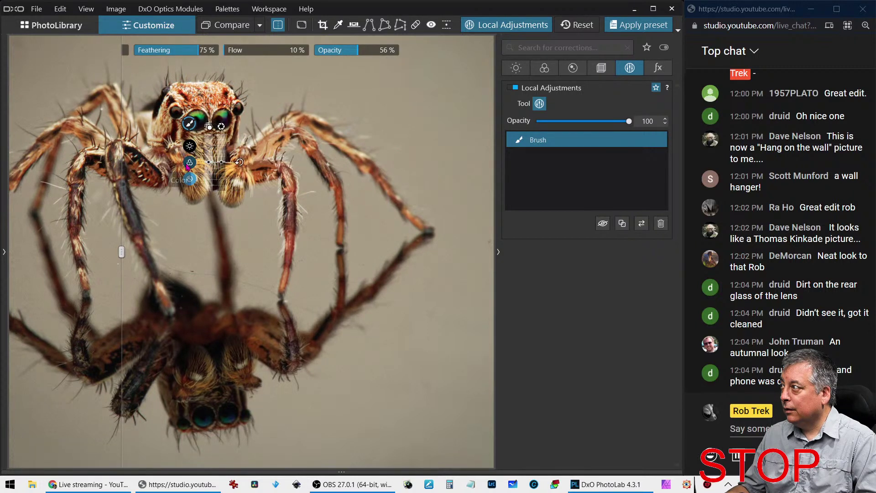
pyautogui.click(189, 162)
pyautogui.moveTo(250, 162); pyautogui.dragTo(222, 159)
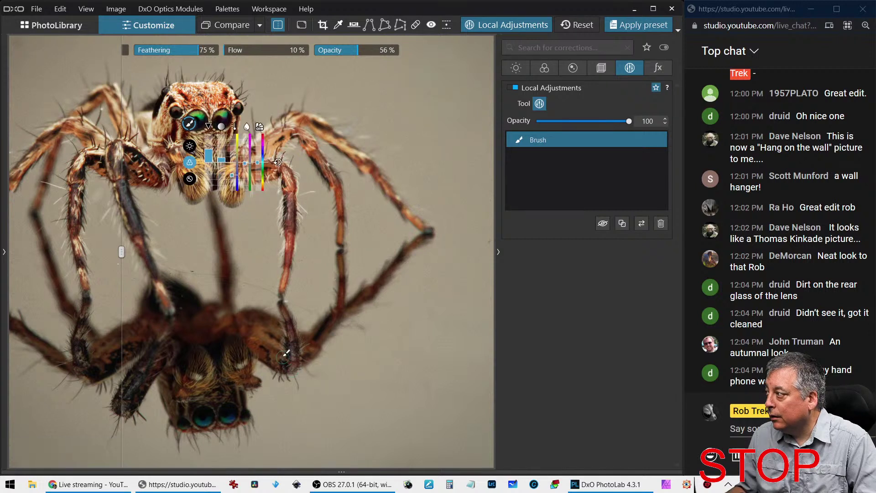
# Fine-tune the eye brush's exposure, then close the split comparison and local adjustments, returning to the whole photo
pyautogui.moveTo(122, 233); pyautogui.dragTo(137, 215)
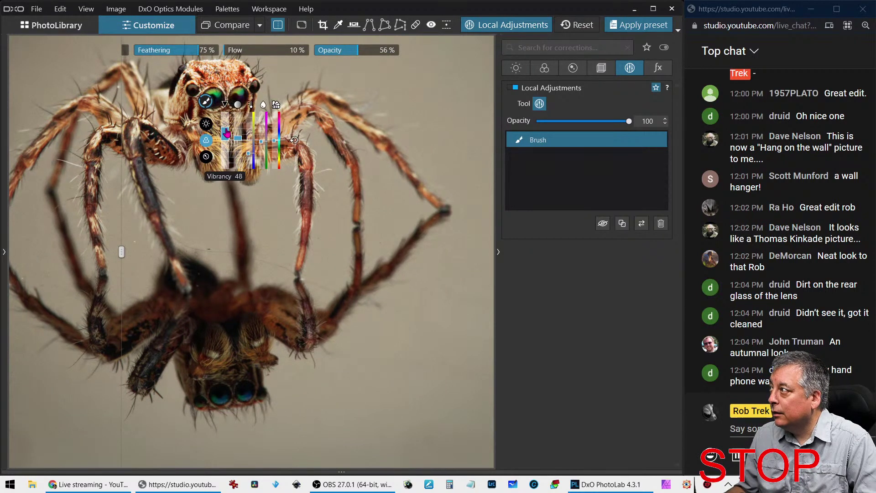
pyautogui.click(206, 123)
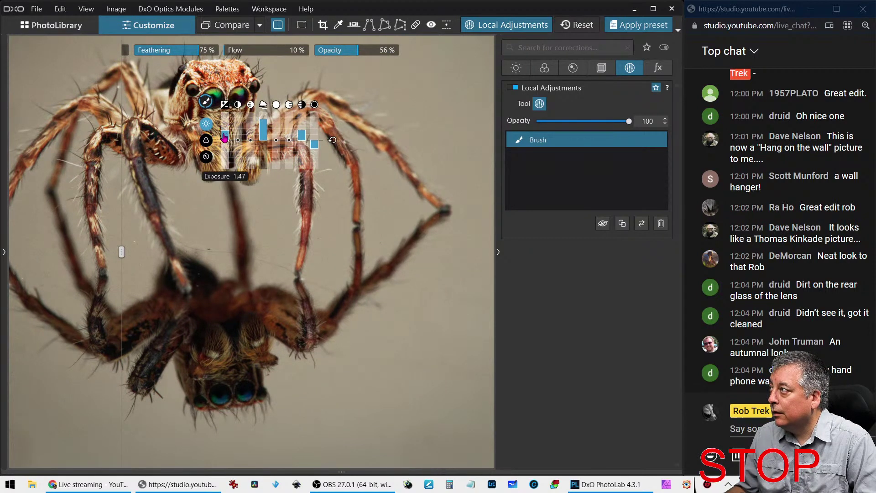
pyautogui.moveTo(224, 137); pyautogui.dragTo(224, 133)
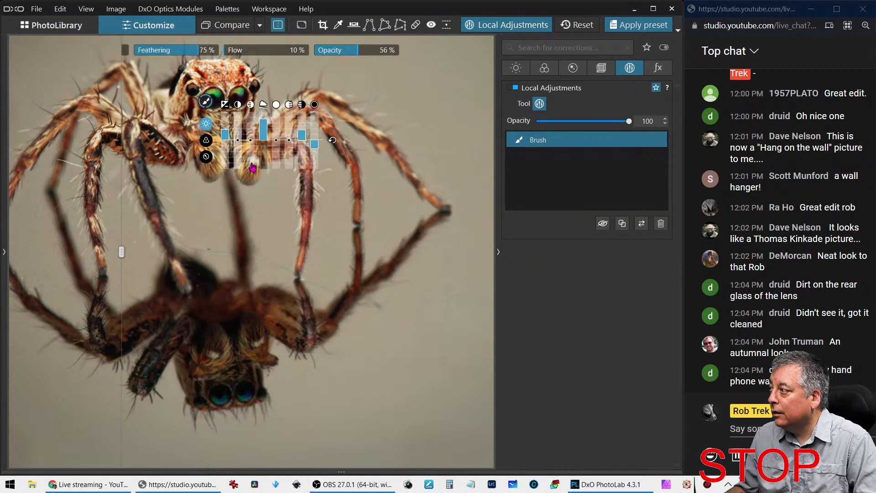
pyautogui.click(283, 28)
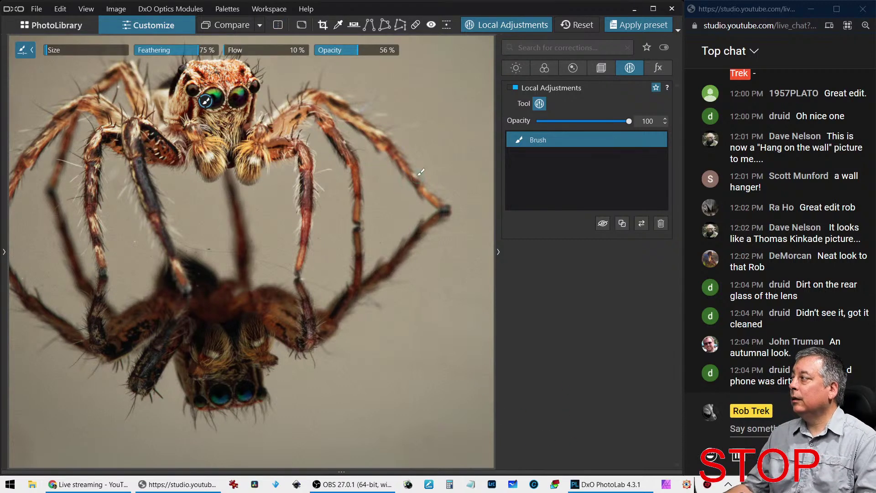
pyautogui.press('Escape')
pyautogui.click(338, 257)
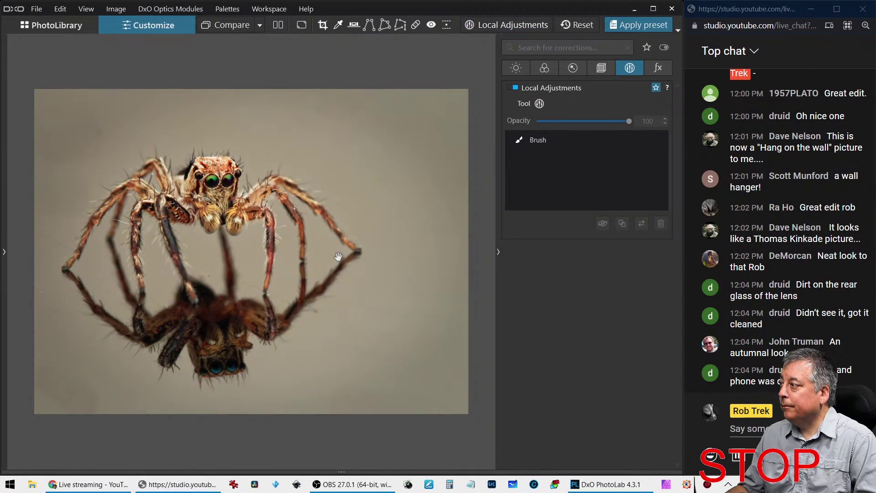
# Set the selective tone to highlights 15, midtones 18, shadows 14 and blacks -6
pyautogui.click(516, 68)
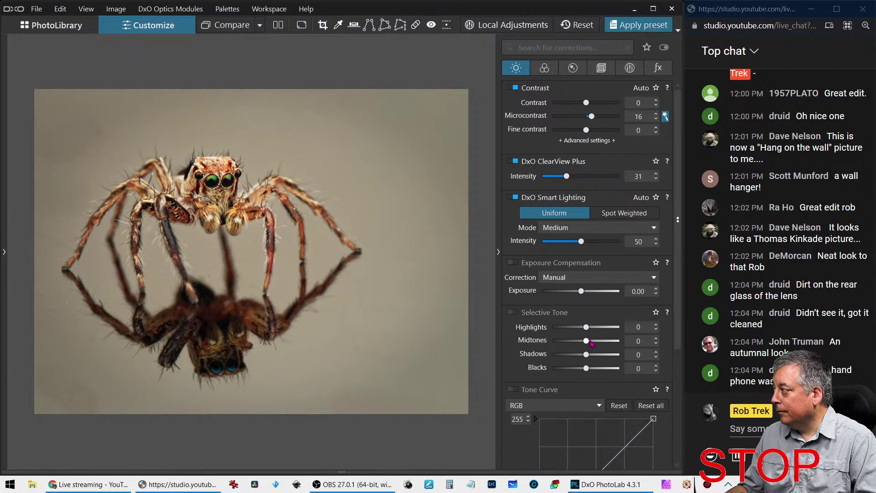
pyautogui.moveTo(586, 342); pyautogui.dragTo(592, 355)
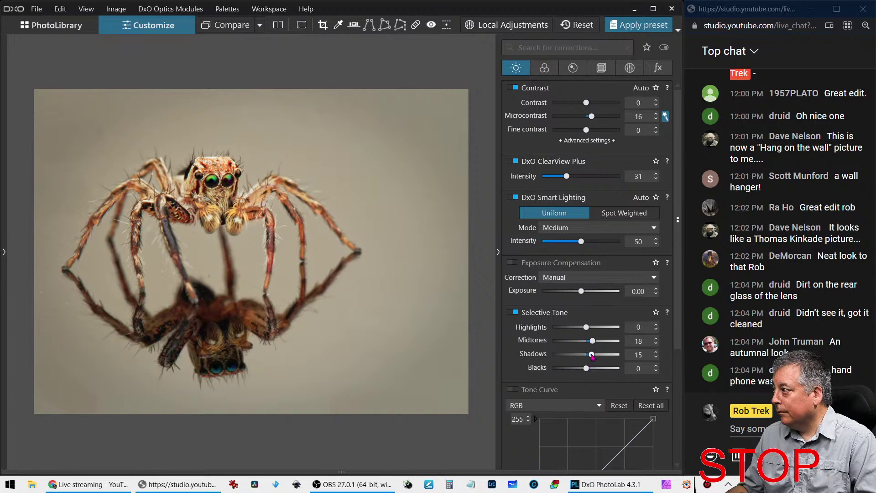
pyautogui.moveTo(592, 355); pyautogui.dragTo(591, 334)
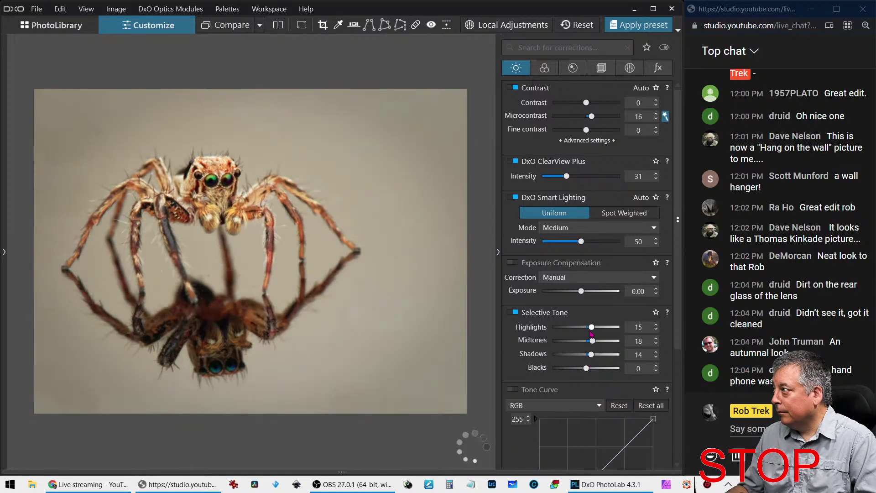
pyautogui.moveTo(586, 369); pyautogui.dragTo(586, 369)
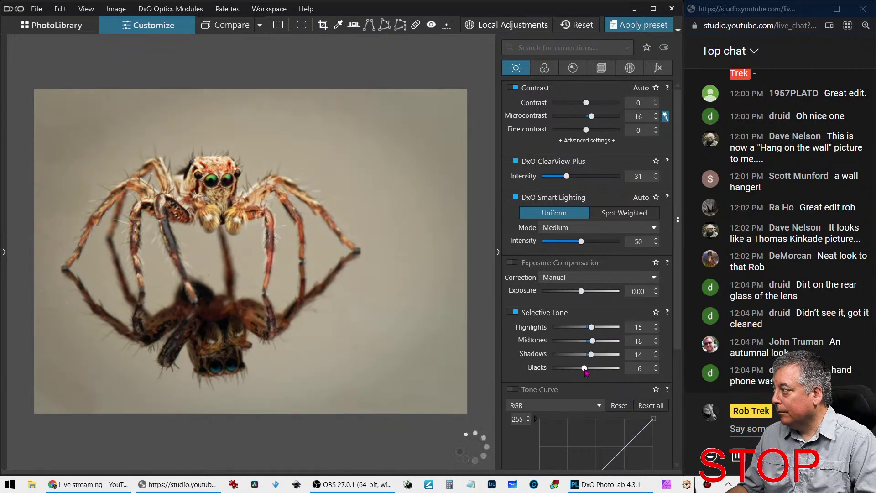
# Compare the original and edited spider photos side by side without the correction palettes, examining both the face and the whole picture
pyautogui.click(278, 24)
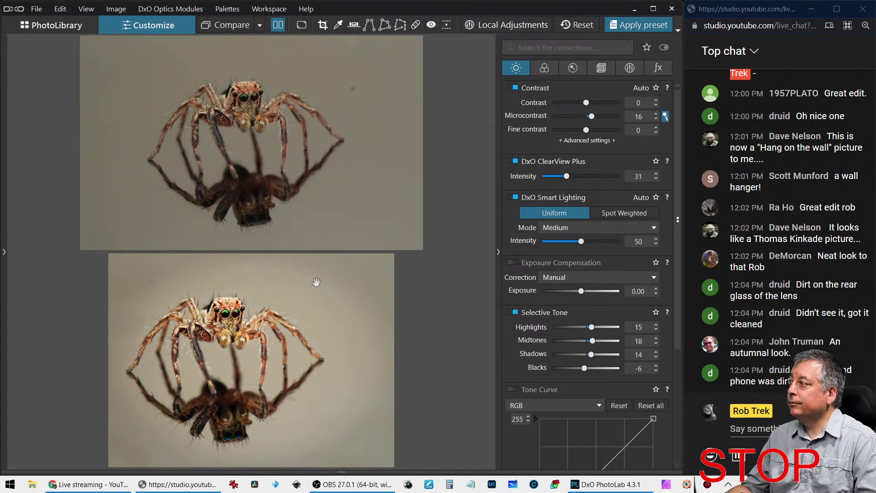
pyautogui.scroll(-3, 317, 282)
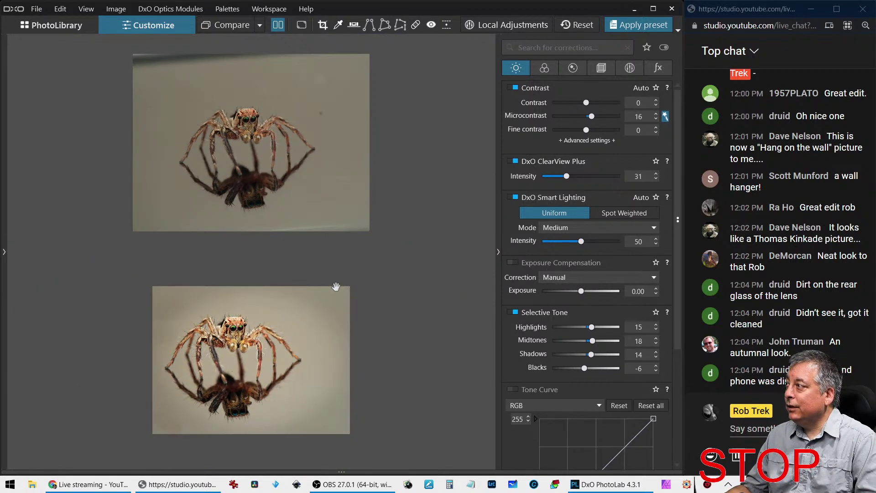
pyautogui.press('Tab')
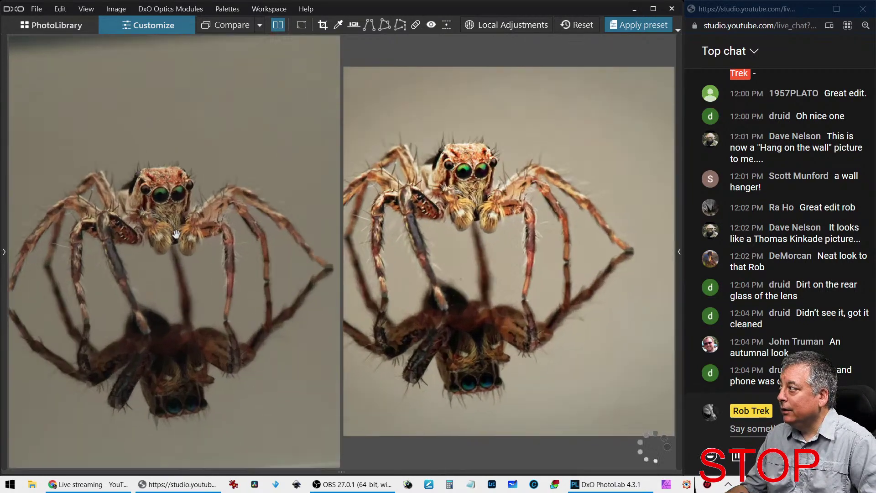
pyautogui.scroll(-2, 176, 234)
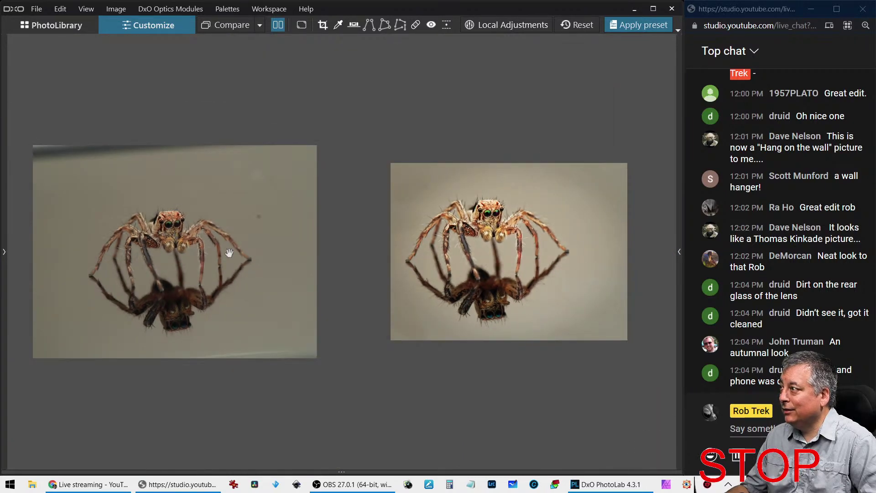
pyautogui.scroll(3, 173, 249)
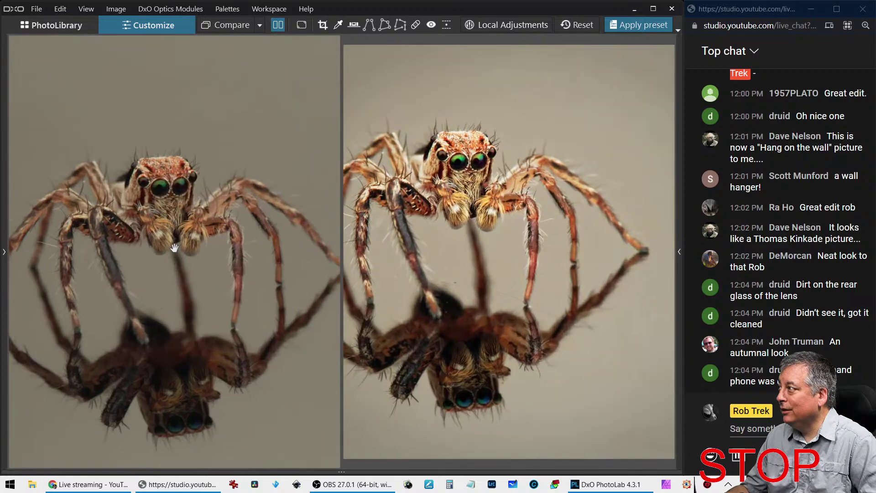
pyautogui.scroll(3, 161, 236)
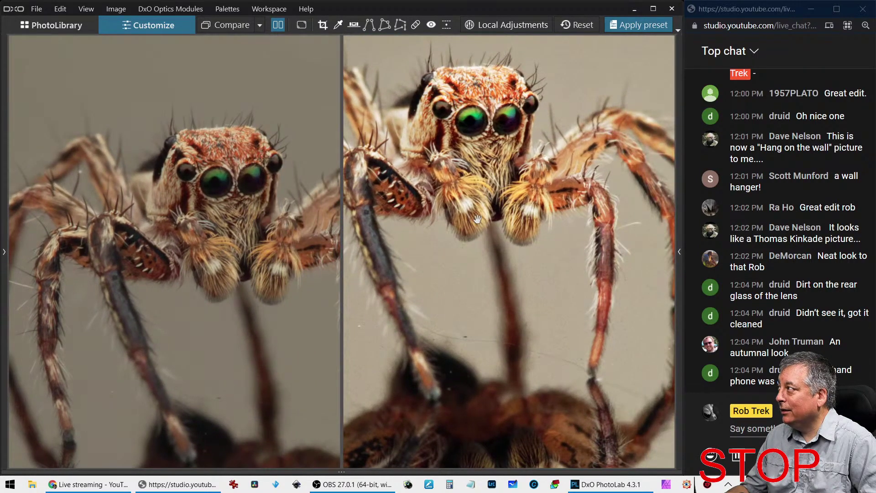
pyautogui.scroll(-5, 478, 139)
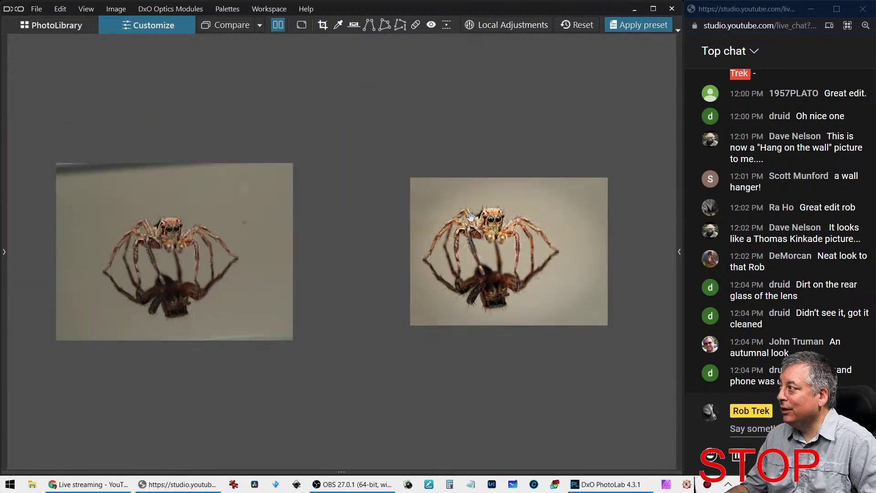
# Export the edited spider raw photo from the library to disk as a full-size JPEG at quality 100 in the original image folder
pyautogui.click(63, 26)
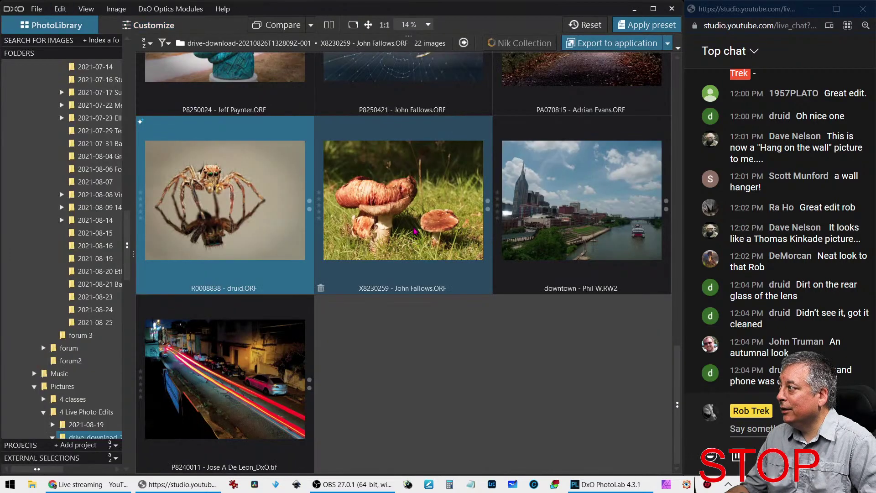
pyautogui.scroll(2, 472, 208)
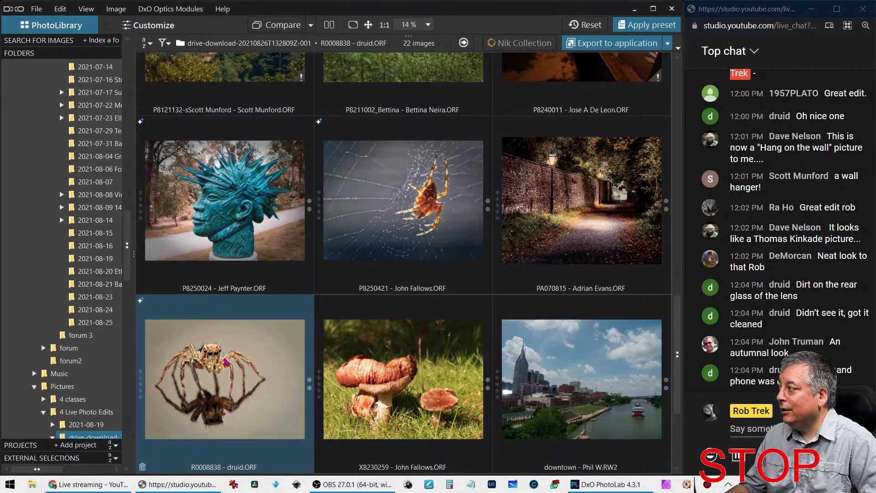
pyautogui.scroll(-2, 228, 361)
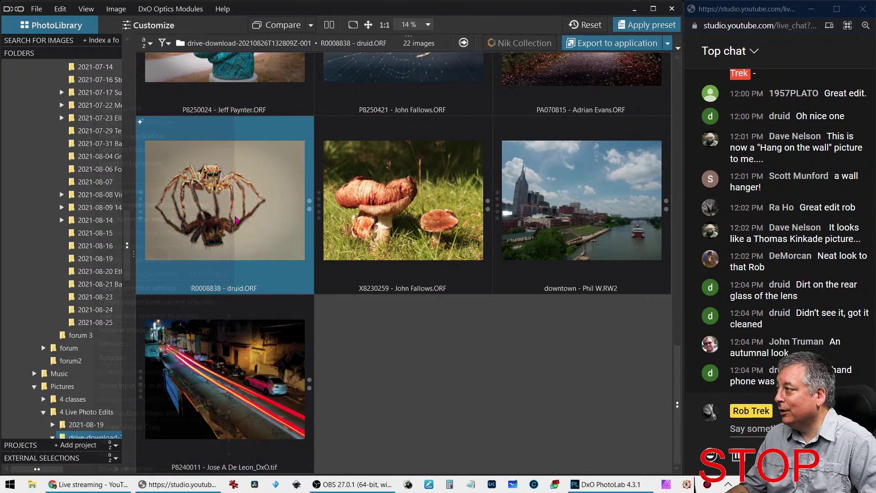
pyautogui.rightClick(236, 220)
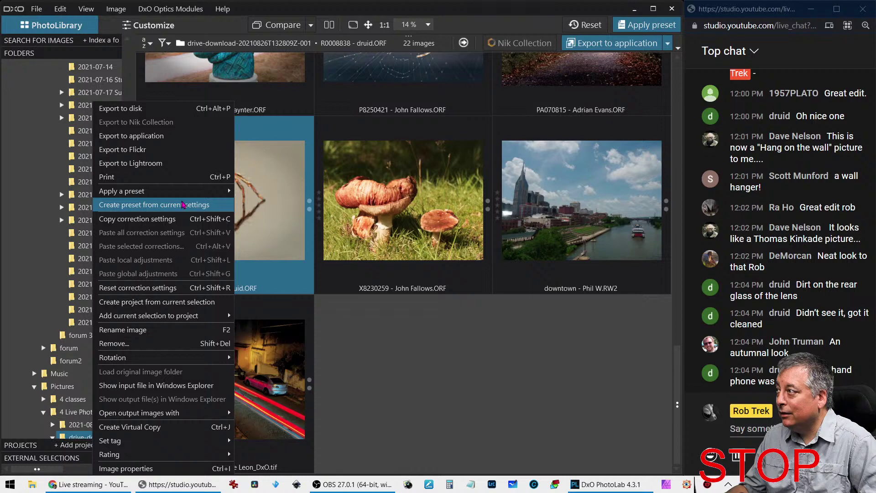
pyautogui.click(174, 110)
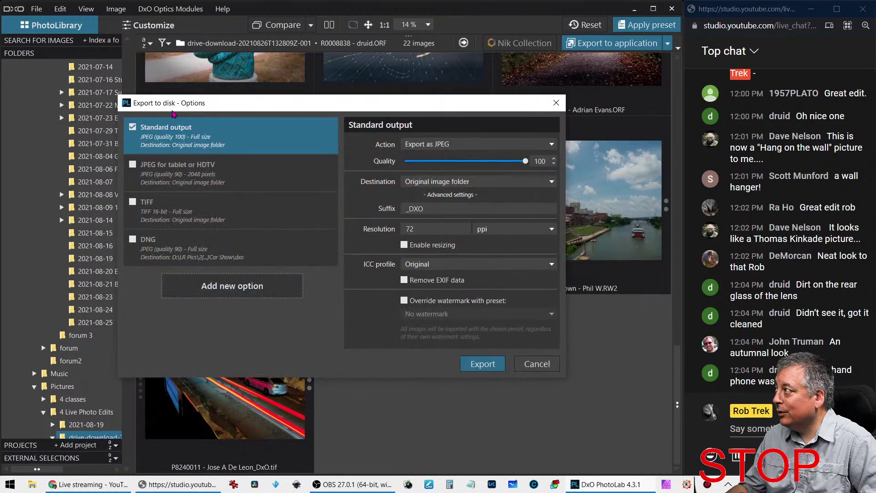
pyautogui.click(482, 364)
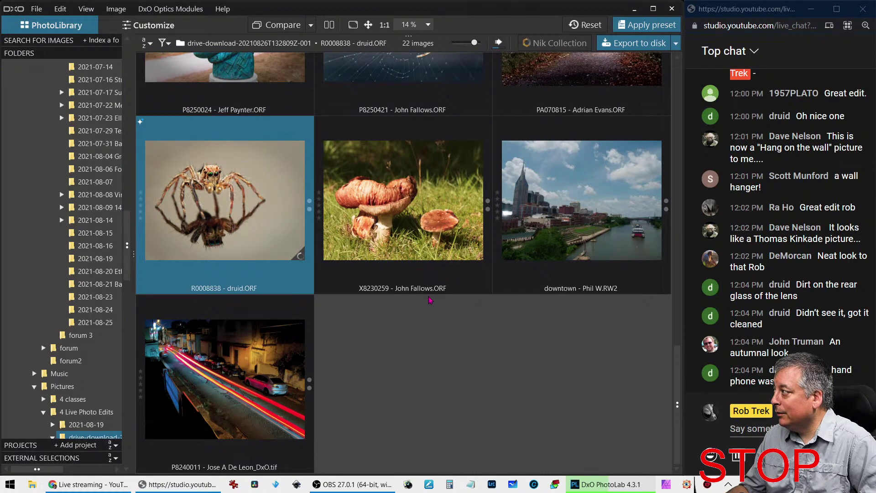
pyautogui.click(583, 269)
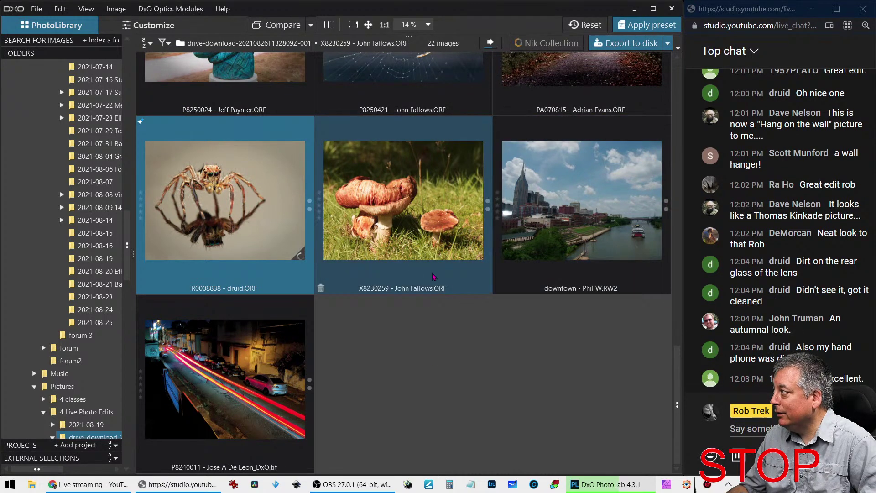
pyautogui.click(587, 247)
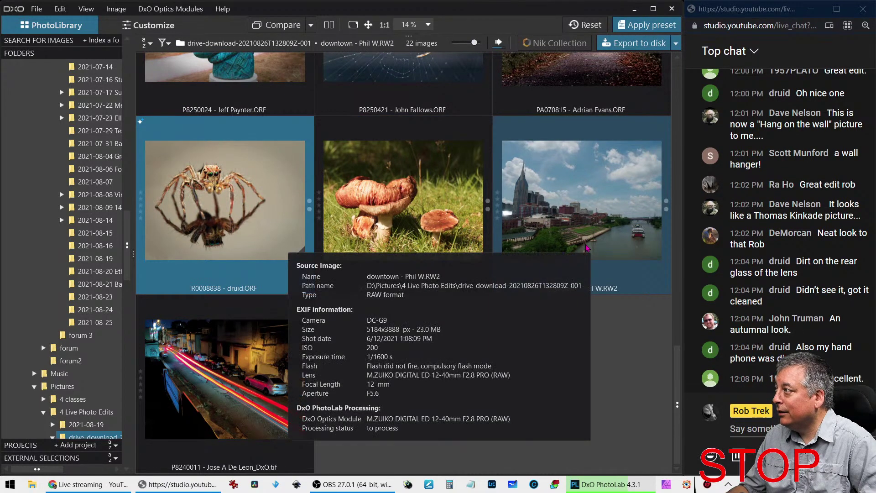
pyautogui.keyDown('ctrl'); pyautogui.click(587, 247); pyautogui.keyUp('ctrl')
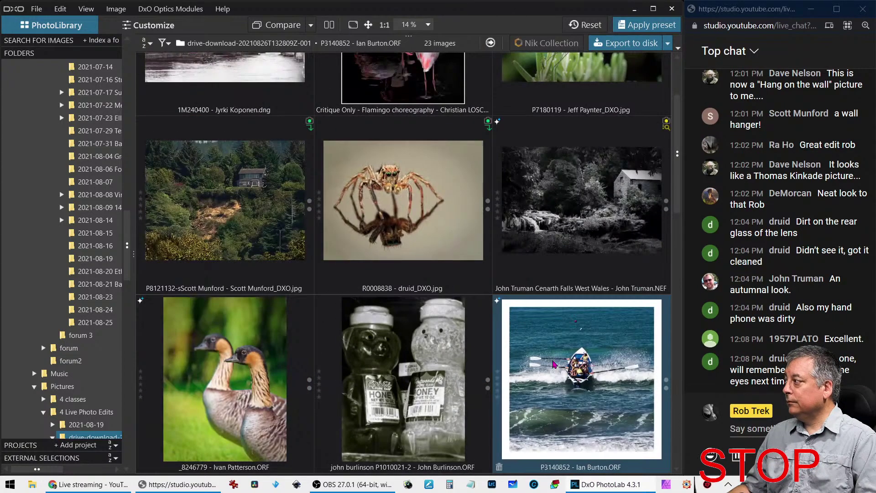
# Open the exported spider JPEG from the library for viewing and turn off the side-by-side comparison
pyautogui.scroll(2, 554, 363)
pyautogui.click(391, 309)
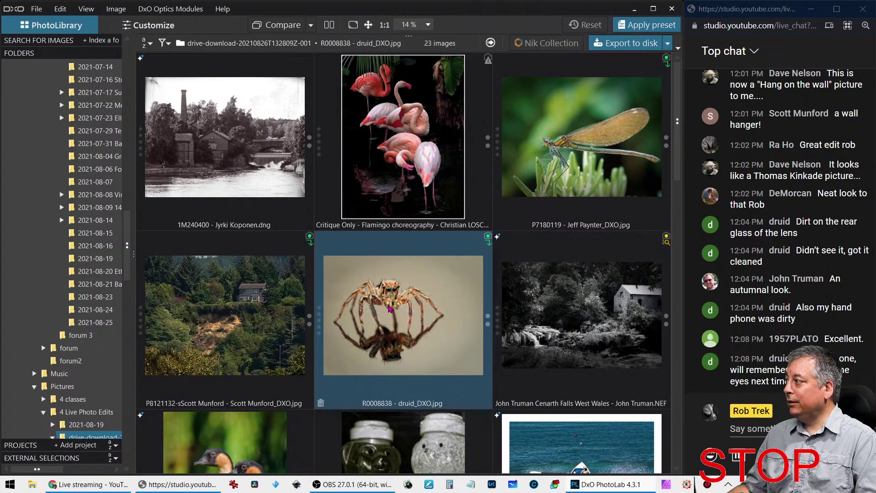
pyautogui.doubleClick(391, 309)
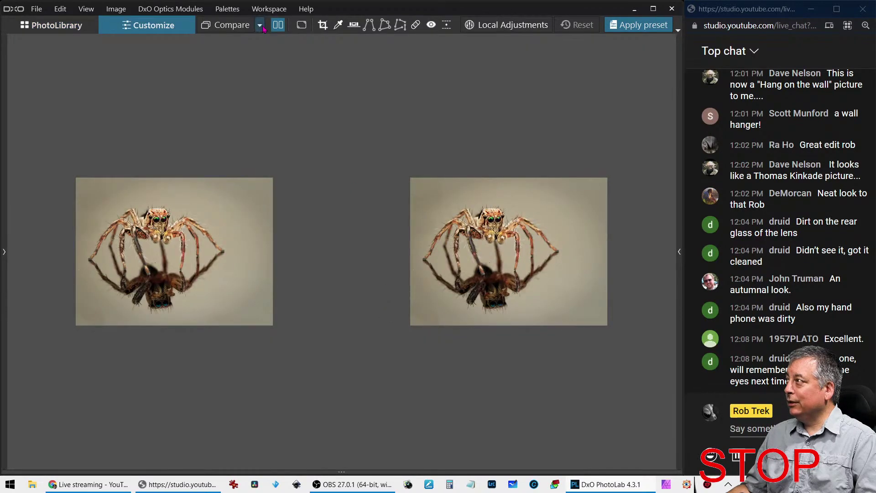
pyautogui.click(278, 24)
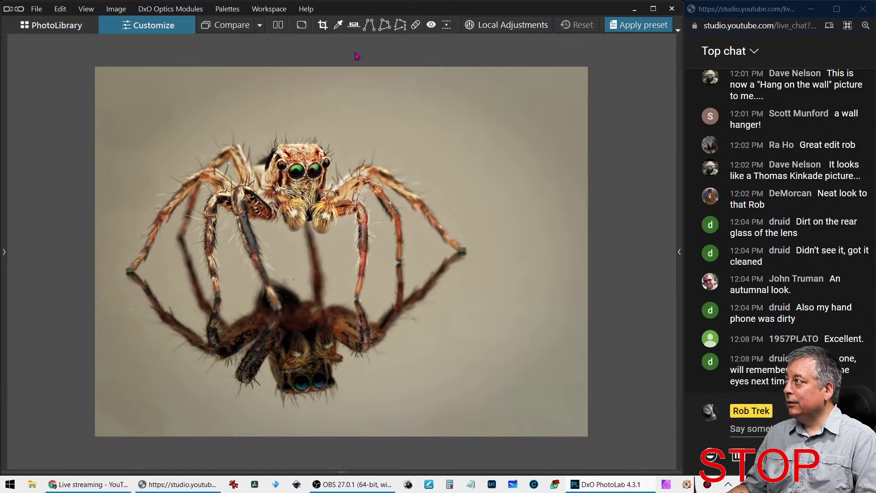
# View the exported spider photo full screen, examine its face and eyes up close, and return to the normal view
pyautogui.click(302, 24)
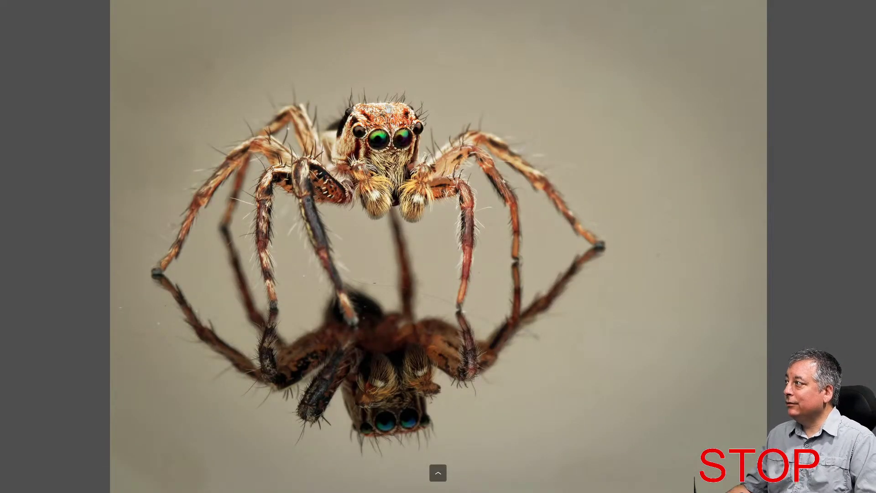
pyautogui.scroll(3, 397, 107)
pyautogui.scroll(1, 392, 137)
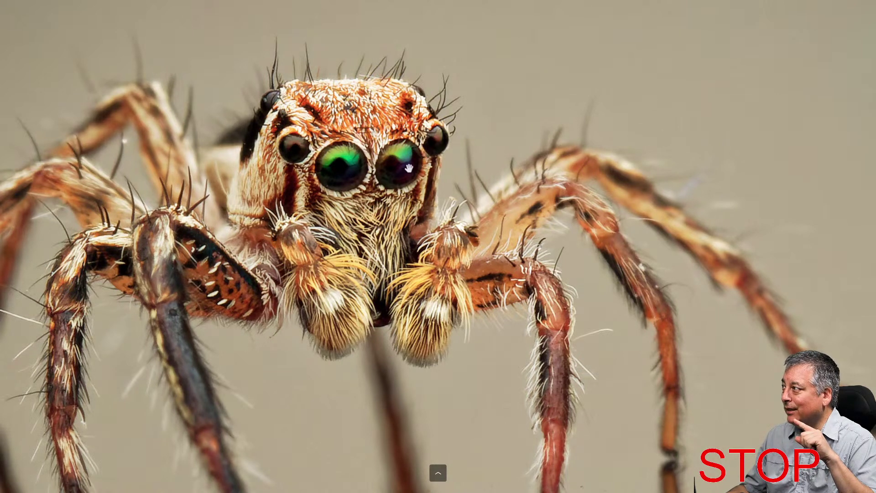
pyautogui.click(409, 213)
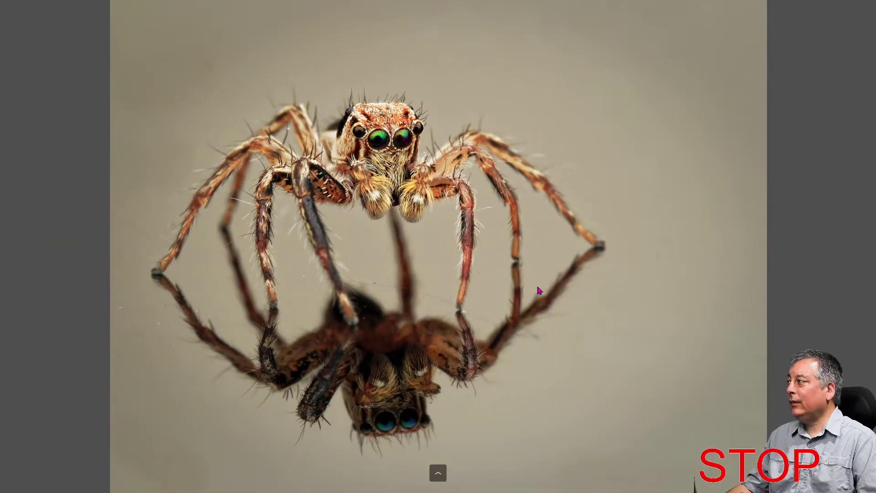
pyautogui.press('Escape')
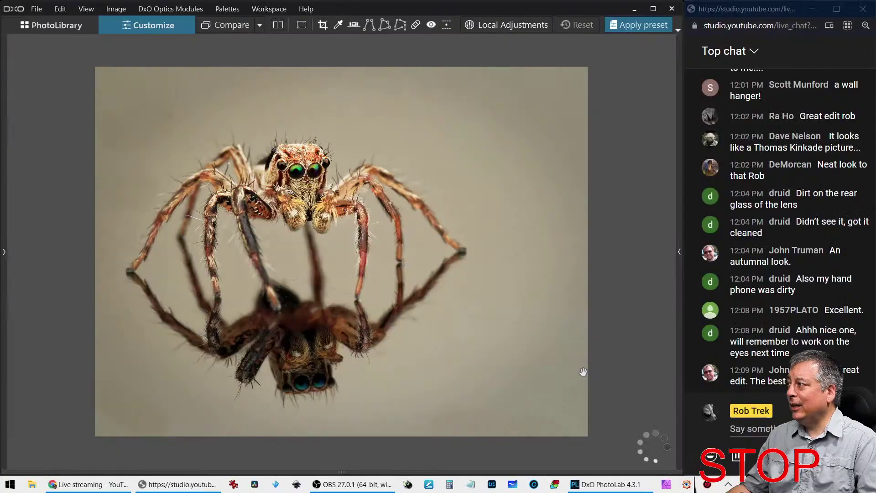
# Open the original spider raw file from the library with its corrections reset and examine the unedited eyes up close
pyautogui.click(85, 26)
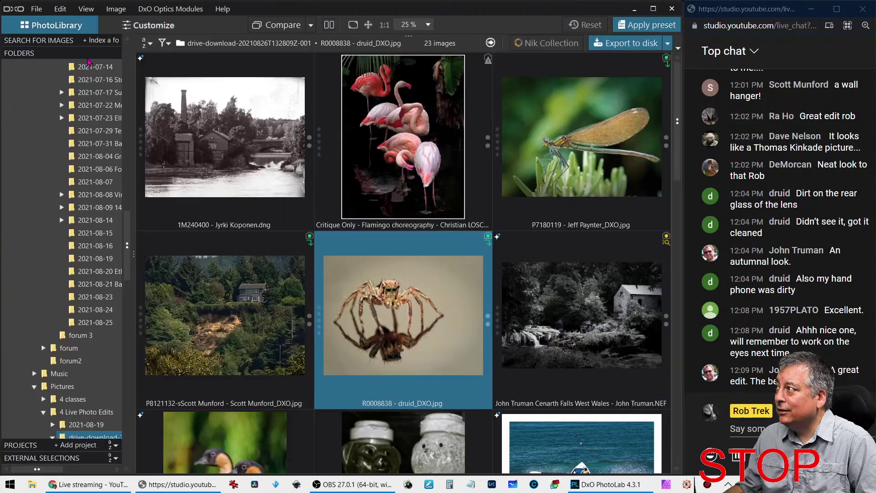
pyautogui.scroll(-5, 319, 319)
pyautogui.click(377, 257)
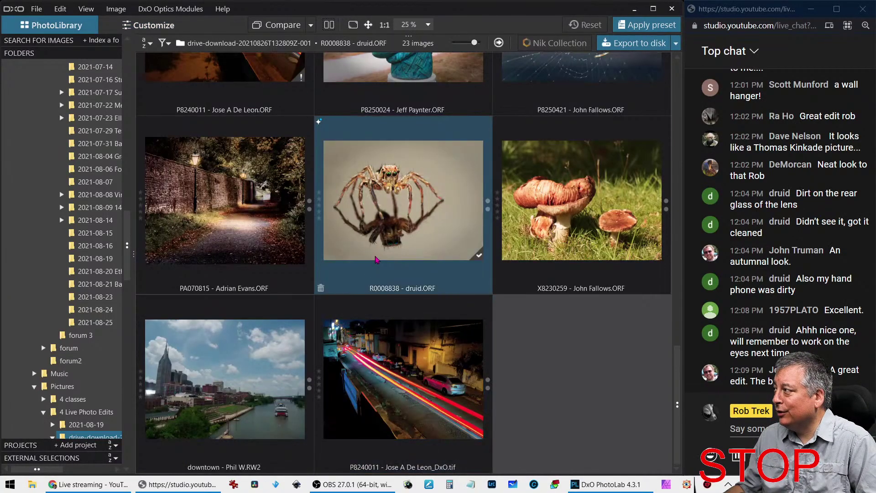
pyautogui.doubleClick(377, 236)
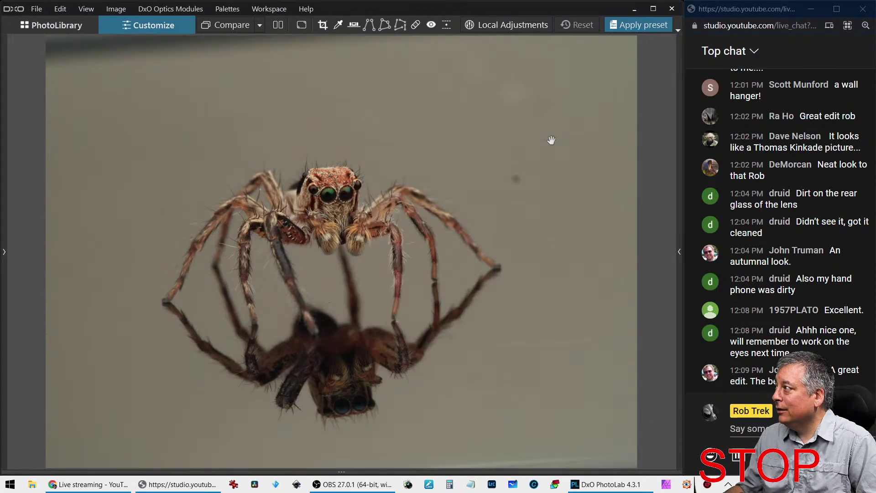
pyautogui.scroll(5, 325, 189)
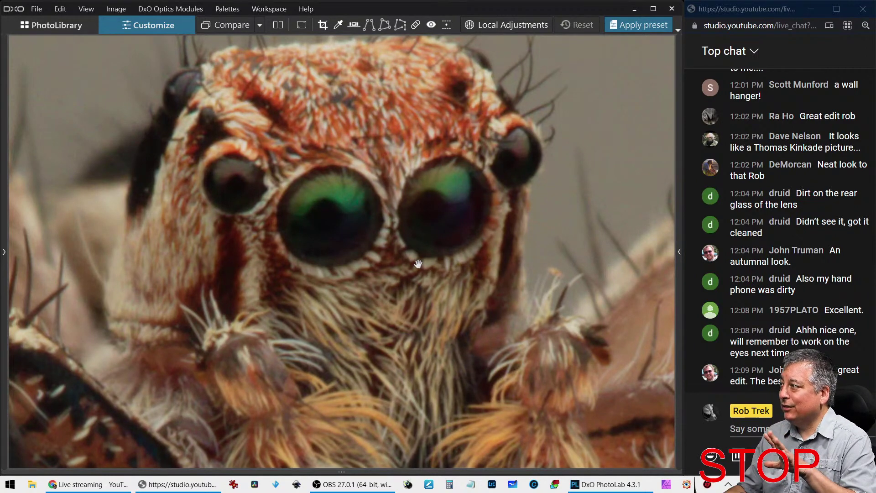
pyautogui.scroll(-2, 418, 263)
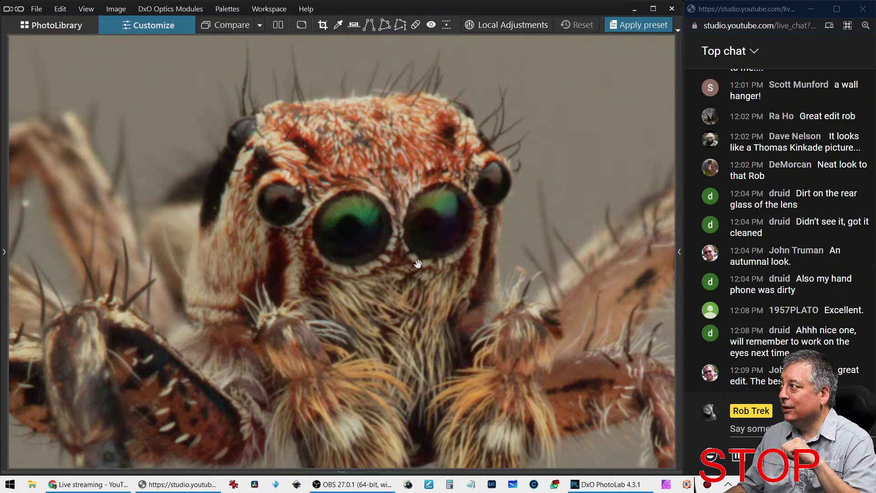
# Reopen the exported spider JPEG to check the eyes against the unedited version, ending on the whole photo
pyautogui.click(76, 28)
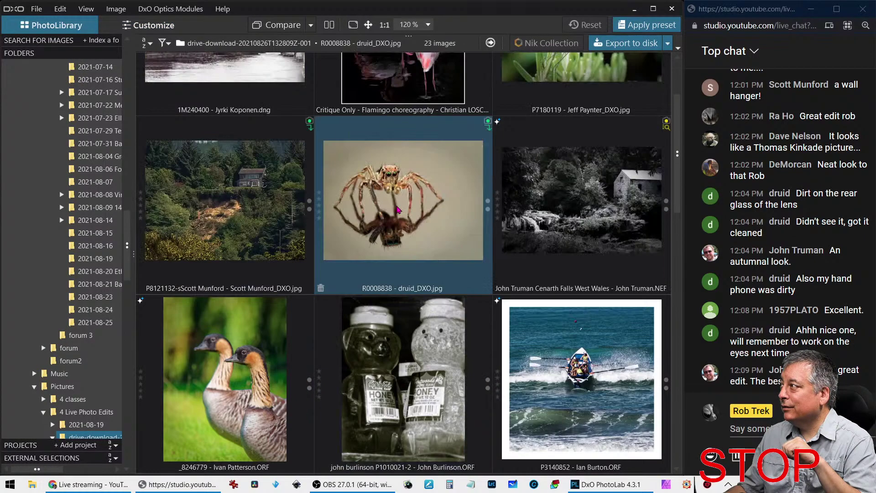
pyautogui.doubleClick(394, 200)
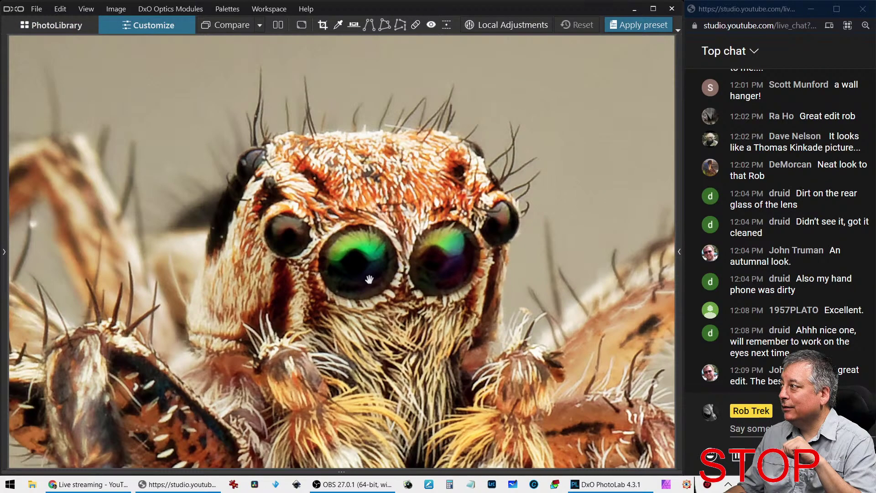
pyautogui.click(524, 337)
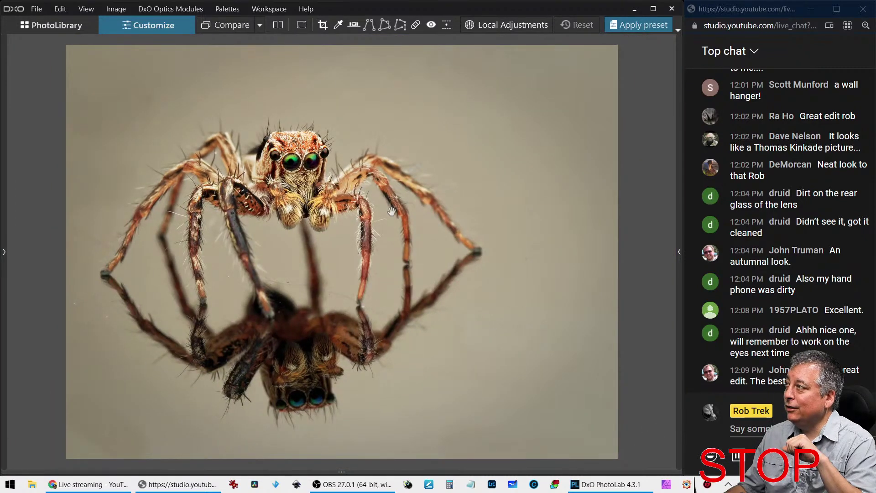
# Open the raw photo of the mushrooms in the grass from the library for editing
pyautogui.click(64, 26)
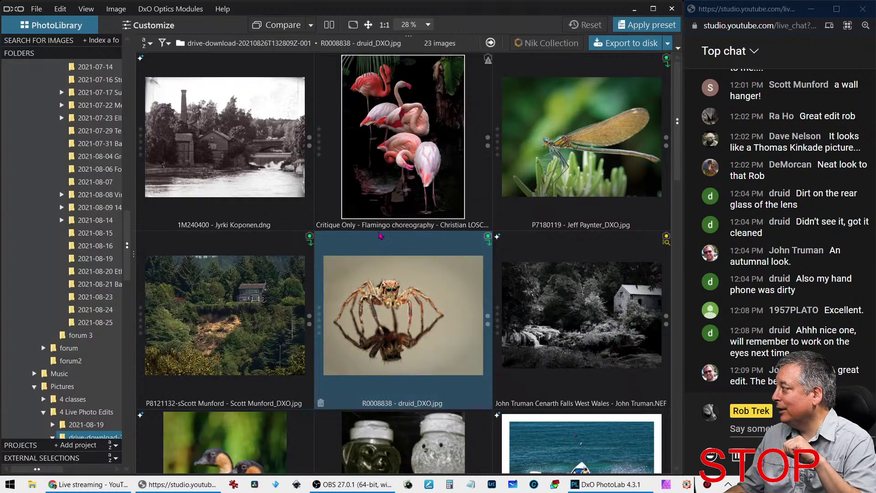
pyautogui.scroll(-3, 467, 368)
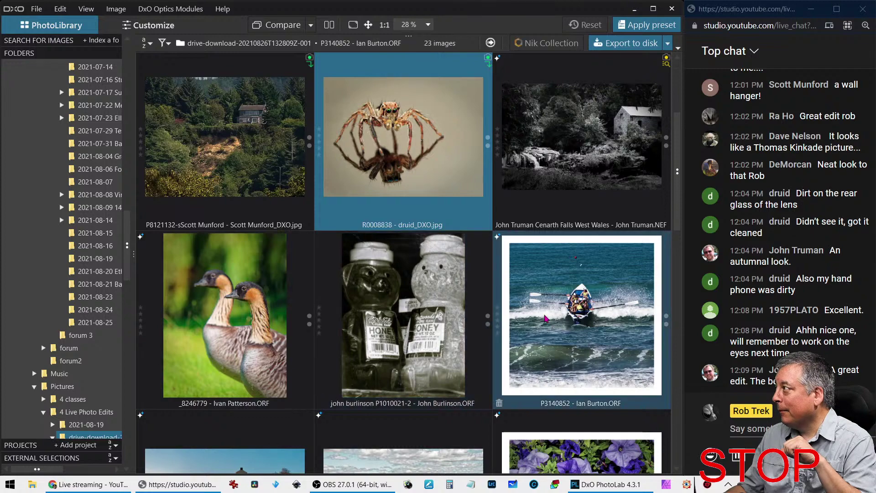
pyautogui.scroll(-10, 551, 343)
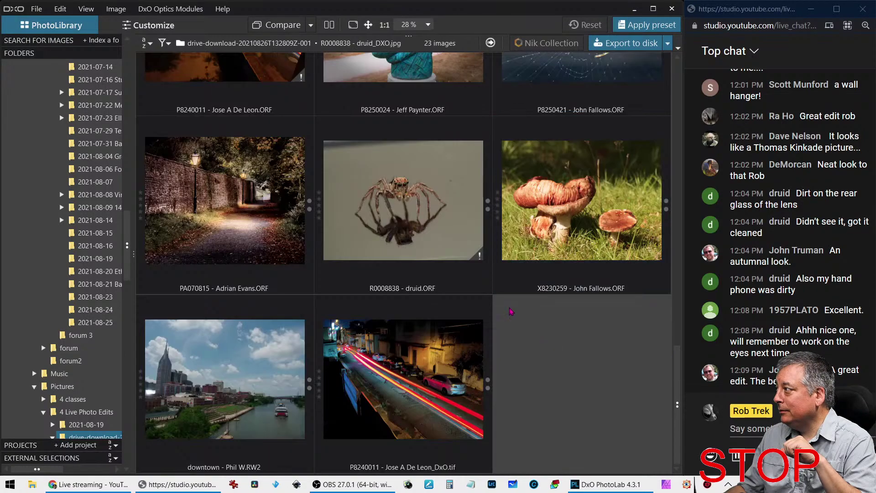
pyautogui.doubleClick(572, 237)
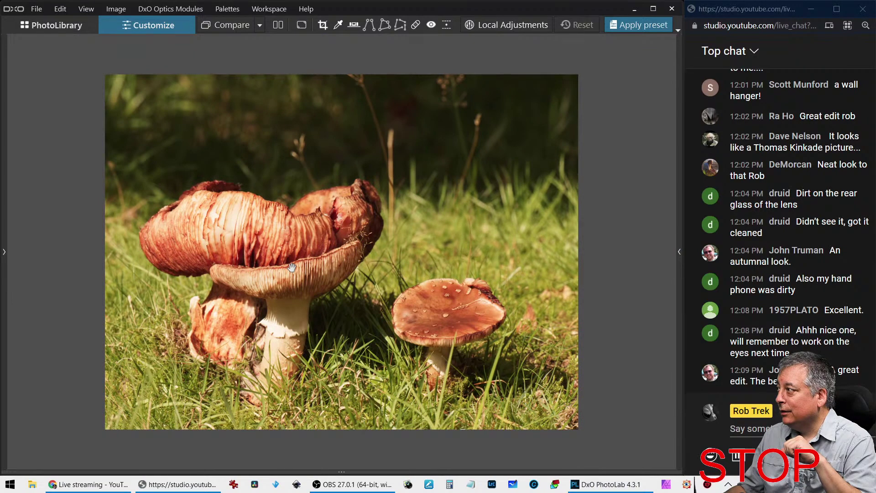
# Apply the Rob Auto preset to the mushroom photo and follow it with the Lo-Fi preset from DxO FilmPack Designer - Color
pyautogui.click(623, 26)
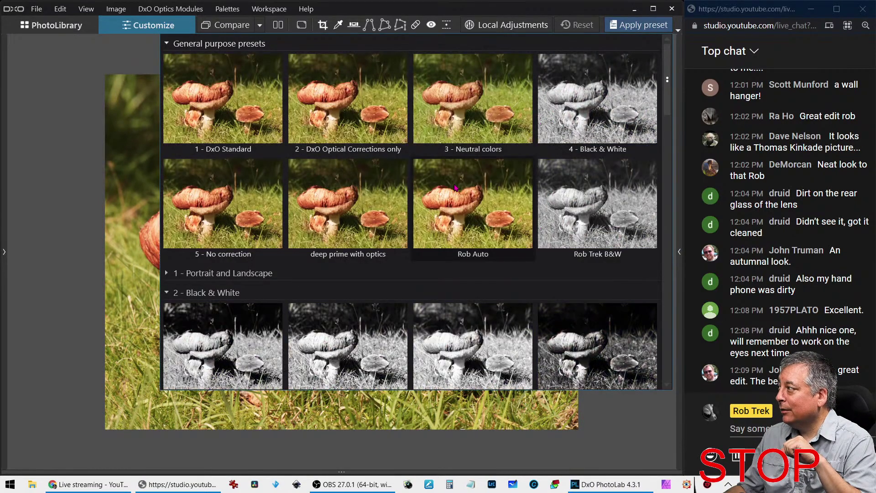
pyautogui.click(456, 188)
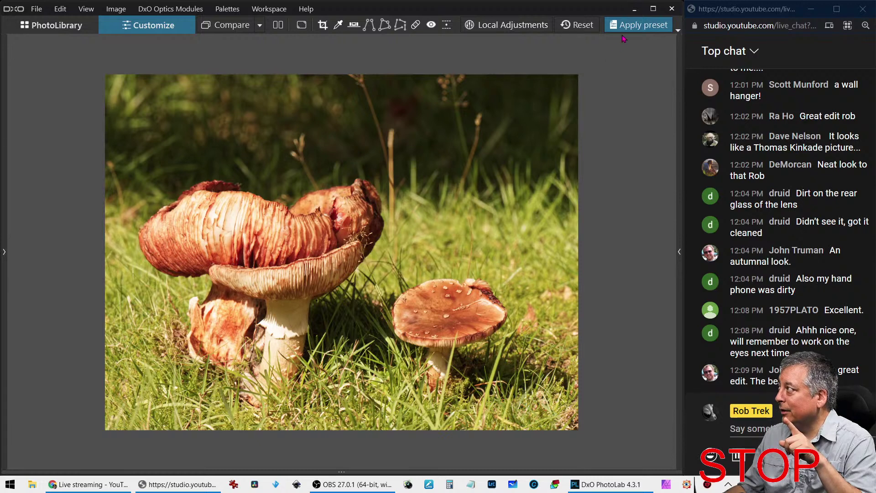
pyautogui.click(637, 26)
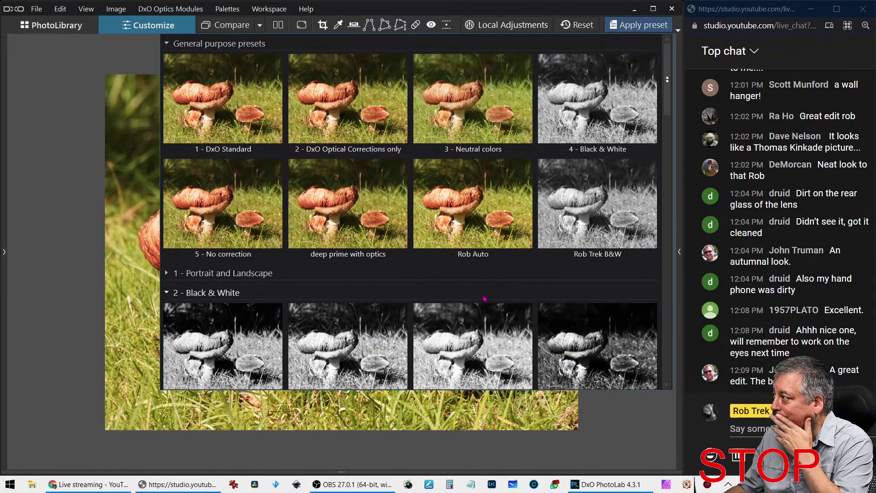
pyautogui.scroll(-1, 485, 298)
pyautogui.scroll(-1, 484, 299)
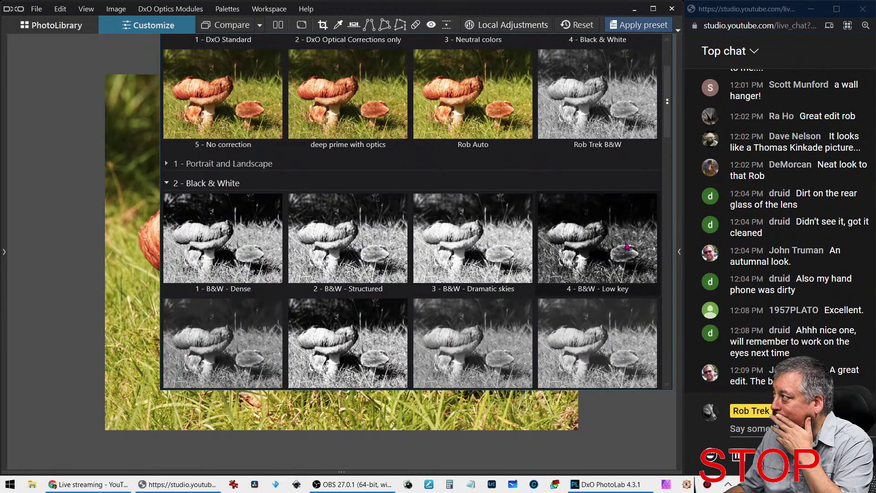
pyautogui.scroll(-1, 524, 294)
pyautogui.scroll(-5, 524, 294)
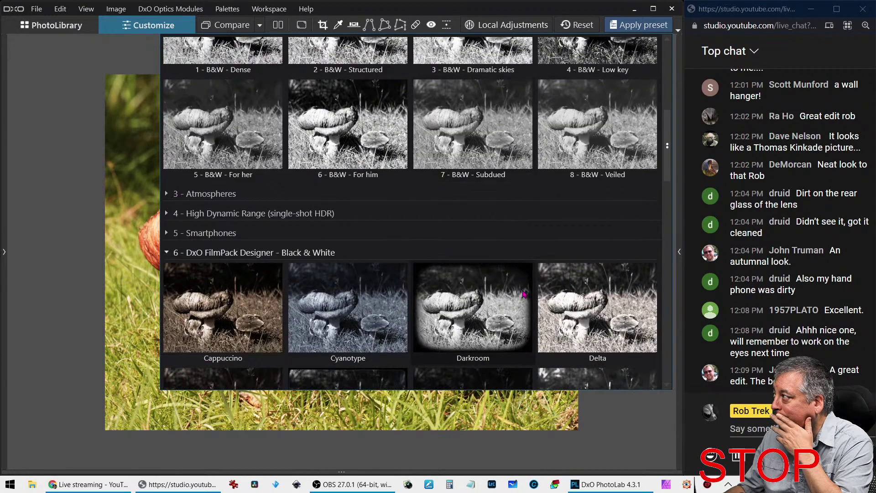
pyautogui.scroll(-3, 524, 294)
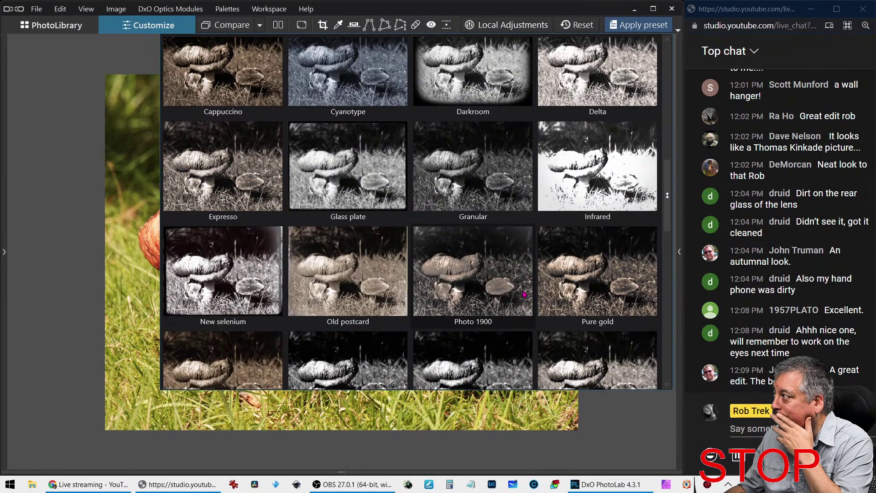
pyautogui.scroll(-2, 524, 294)
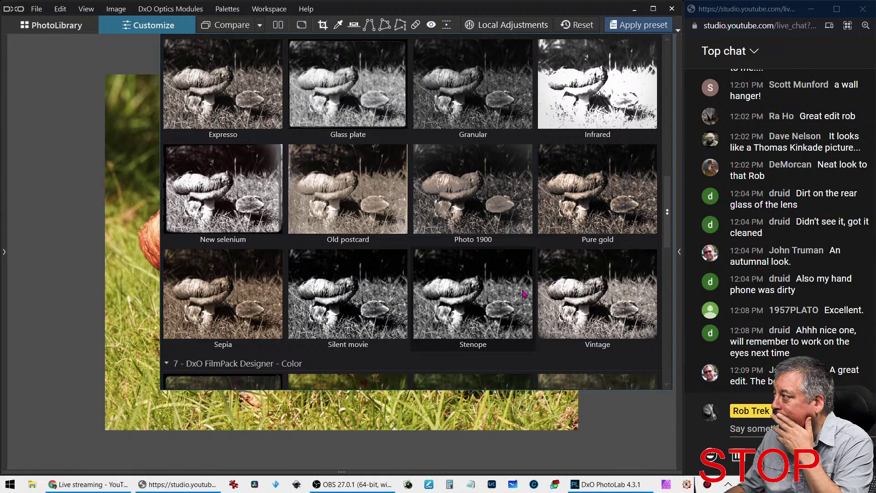
pyautogui.scroll(-4, 524, 294)
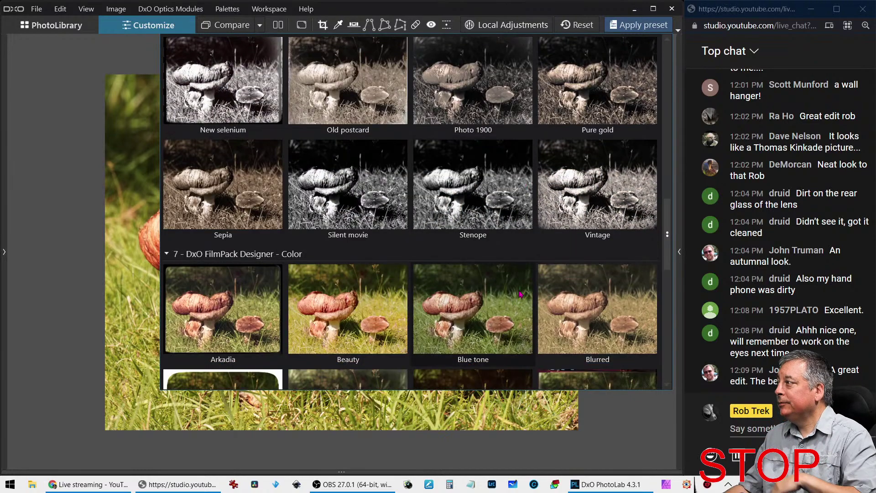
pyautogui.scroll(-5, 520, 292)
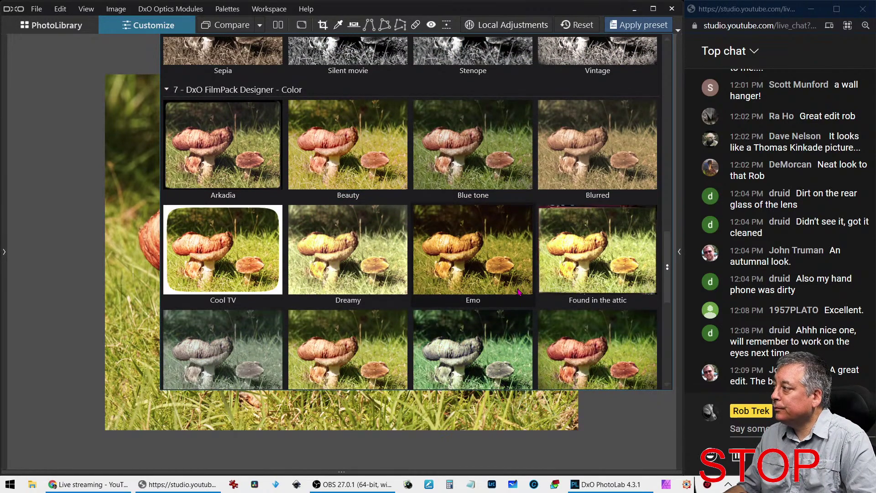
pyautogui.scroll(-2, 519, 292)
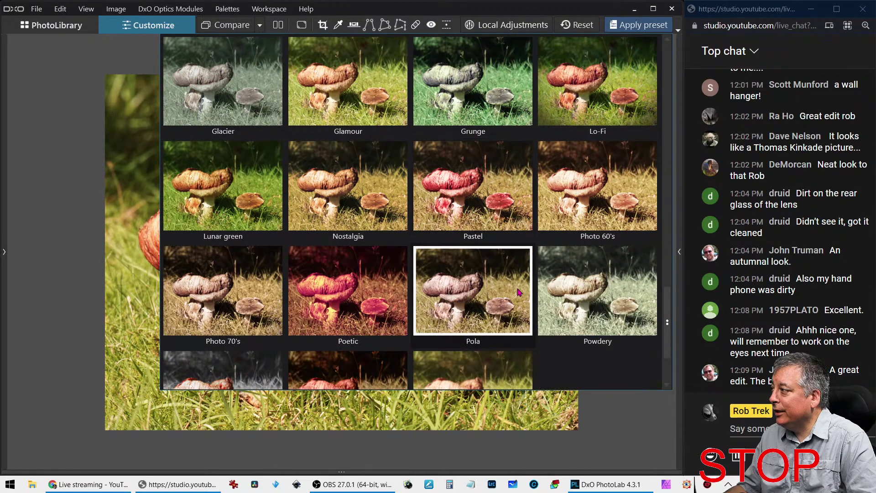
pyautogui.scroll(-1, 519, 292)
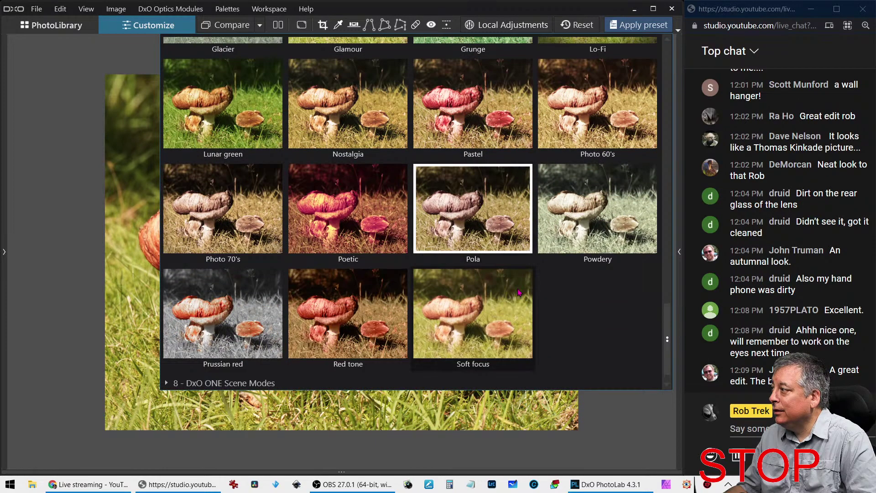
pyautogui.scroll(2, 519, 292)
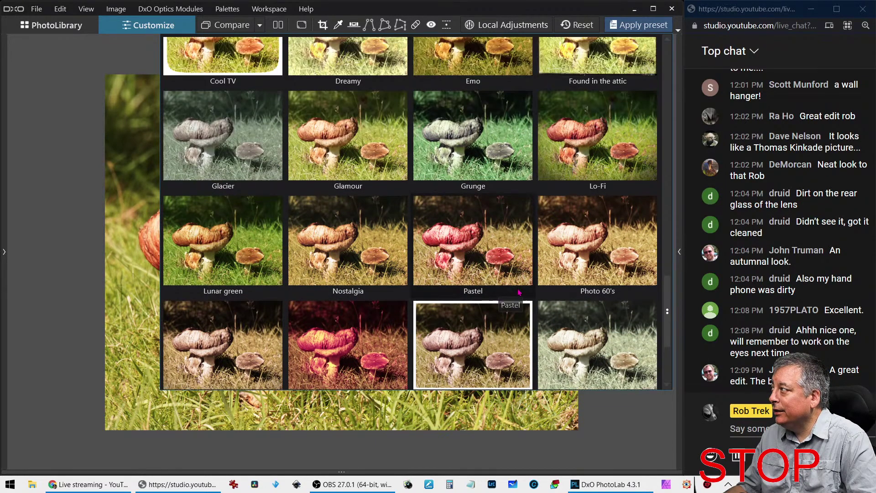
pyautogui.scroll(1, 519, 292)
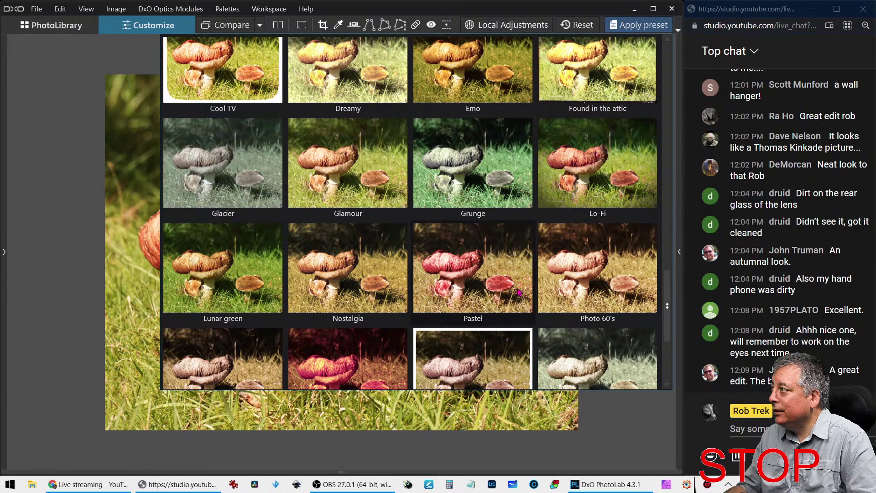
pyautogui.doubleClick(519, 292)
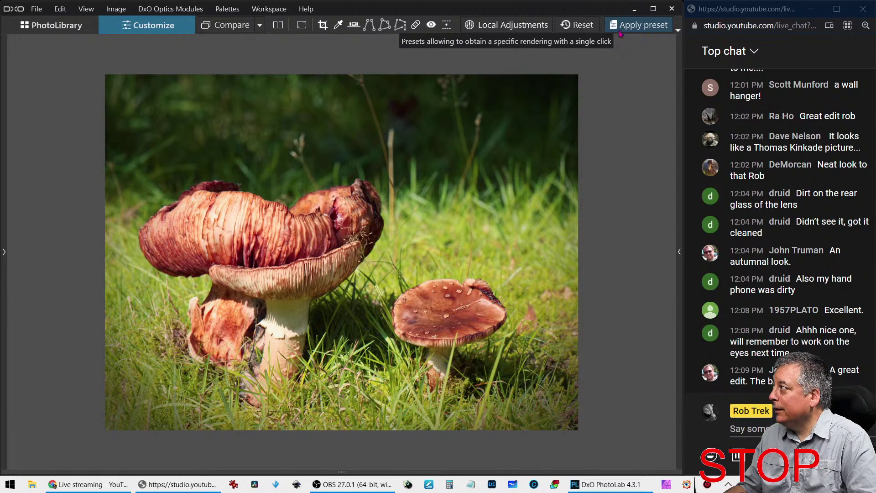
# Return the mushroom photo to the Rob Auto preset and reapply the Lo-Fi color preset over it
pyautogui.click(642, 26)
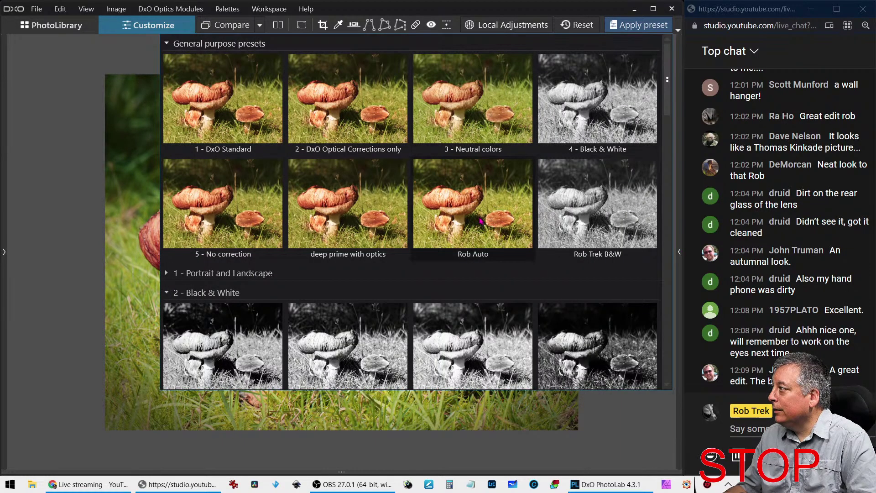
pyautogui.click(473, 205)
pyautogui.click(633, 25)
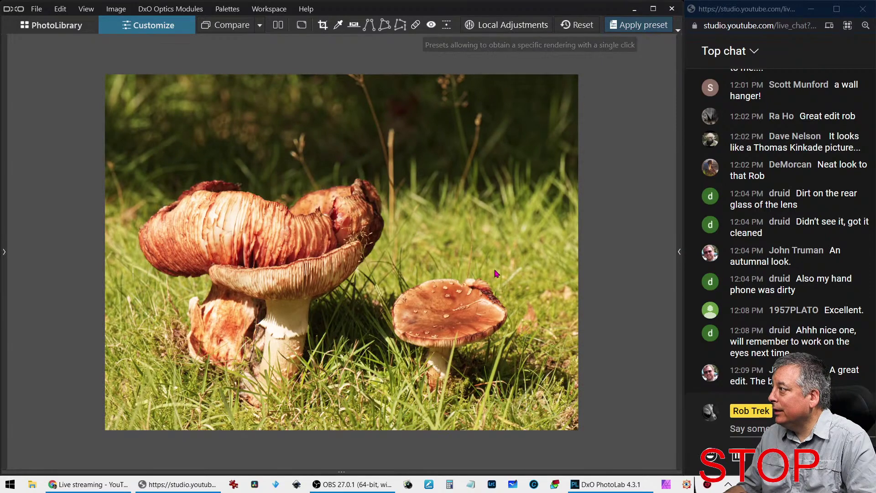
pyautogui.scroll(-3, 494, 277)
pyautogui.scroll(-8, 494, 277)
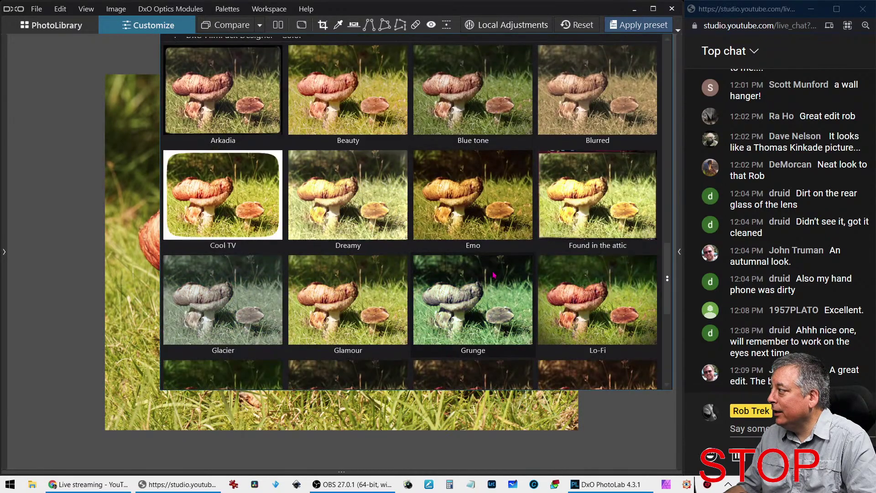
pyautogui.click(566, 285)
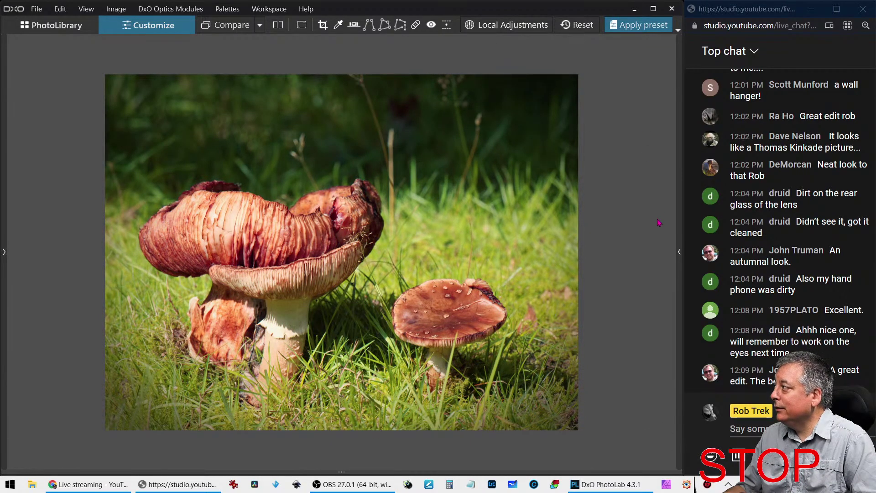
# Set Selective Tone to Highlights -40, Midtones 9, Shadows -5 and Blacks -21, and exposure compensation to 0.09
pyautogui.click(680, 253)
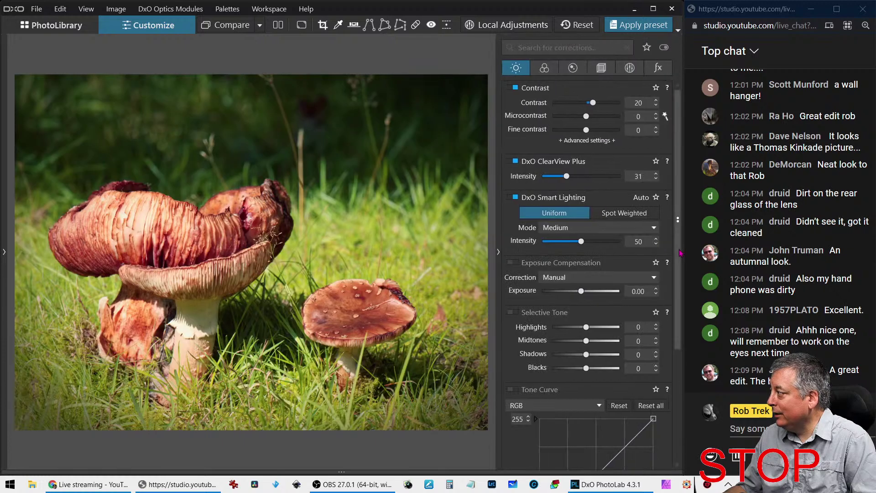
pyautogui.click(573, 328)
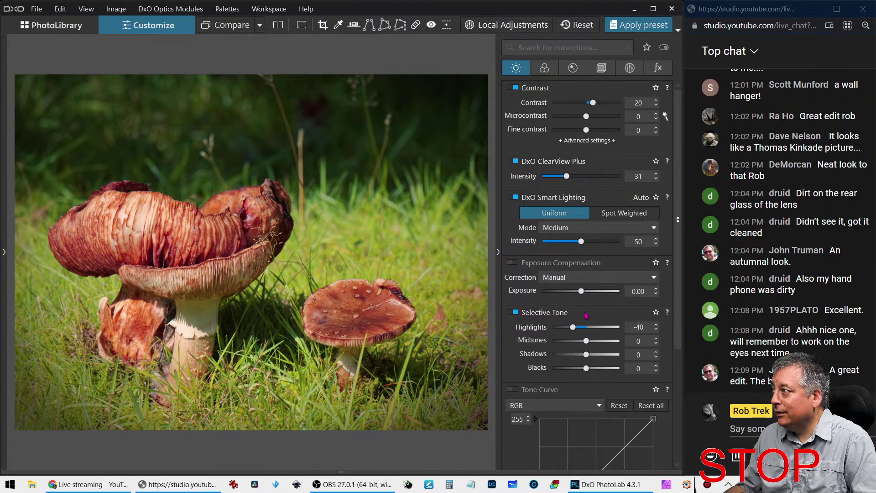
pyautogui.moveTo(587, 368); pyautogui.dragTo(580, 368)
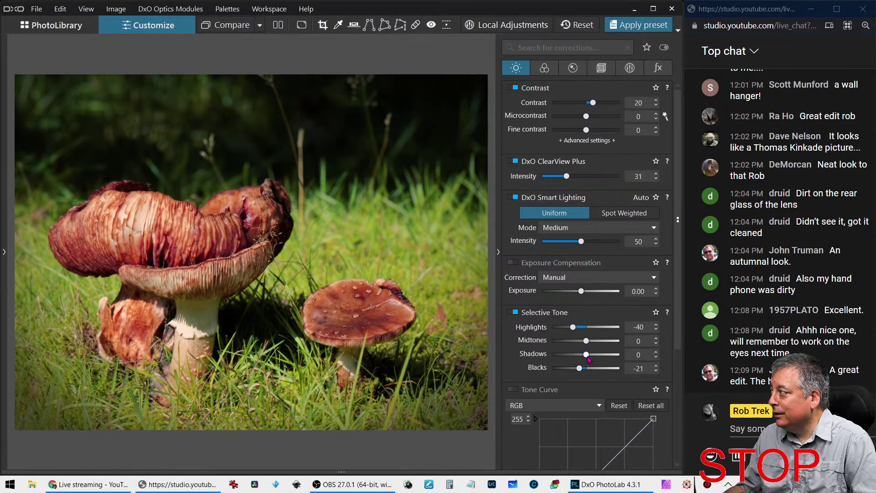
pyautogui.moveTo(586, 355); pyautogui.dragTo(591, 343)
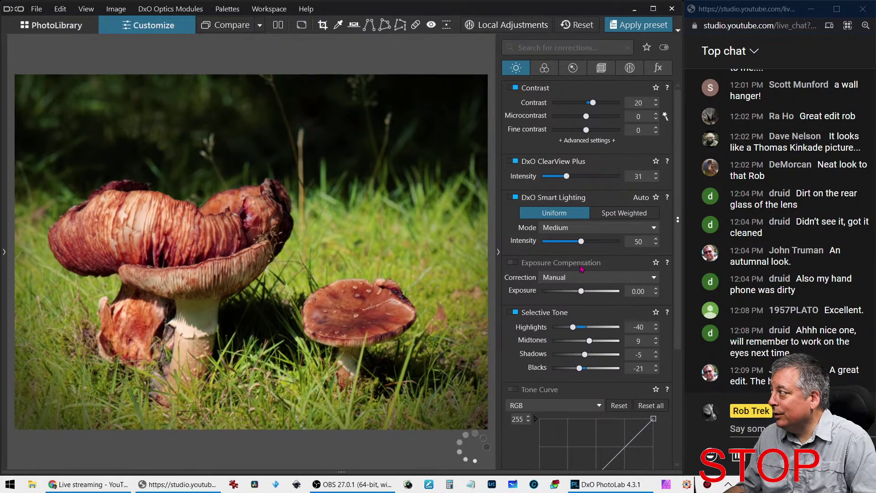
pyautogui.moveTo(581, 291); pyautogui.dragTo(583, 294)
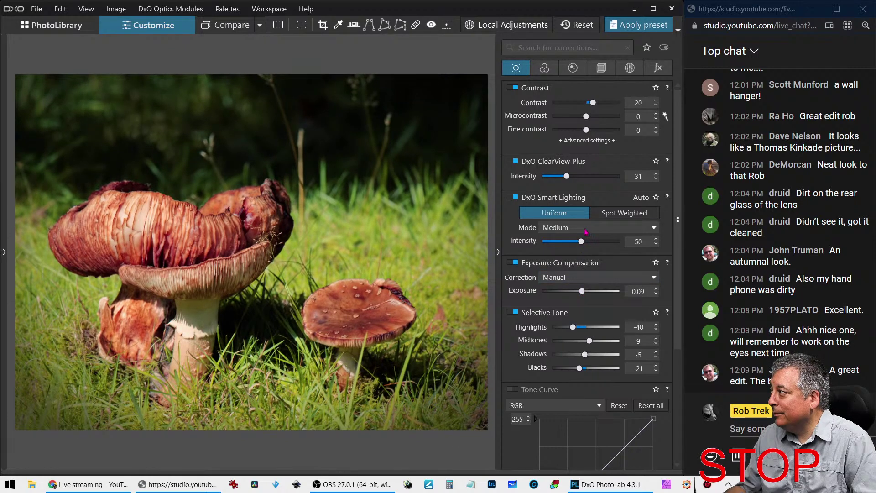
# Set Lens Sharpness to Global 1.65 and Details 64, and check the large mushroom's gills up close
pyautogui.click(573, 68)
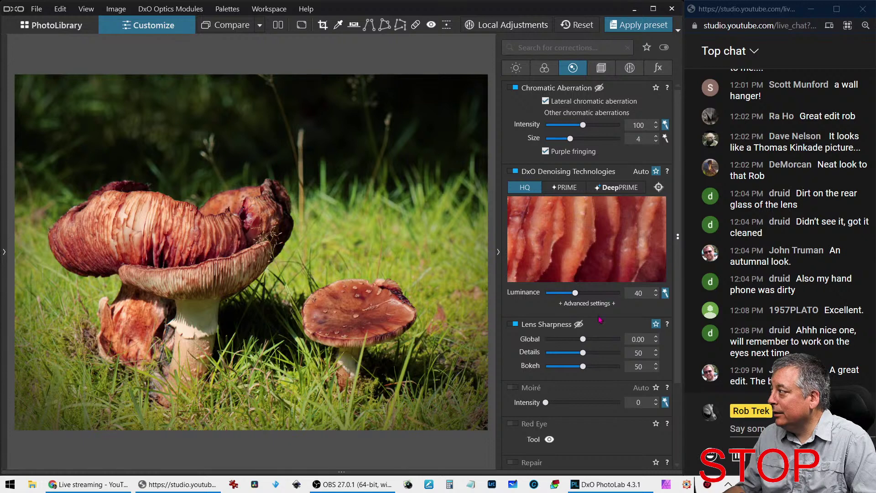
pyautogui.moveTo(593, 339)
pyautogui.mouseDown()
pyautogui.moveTo(604, 339)
pyautogui.moveTo(594, 353)
pyautogui.mouseUp()
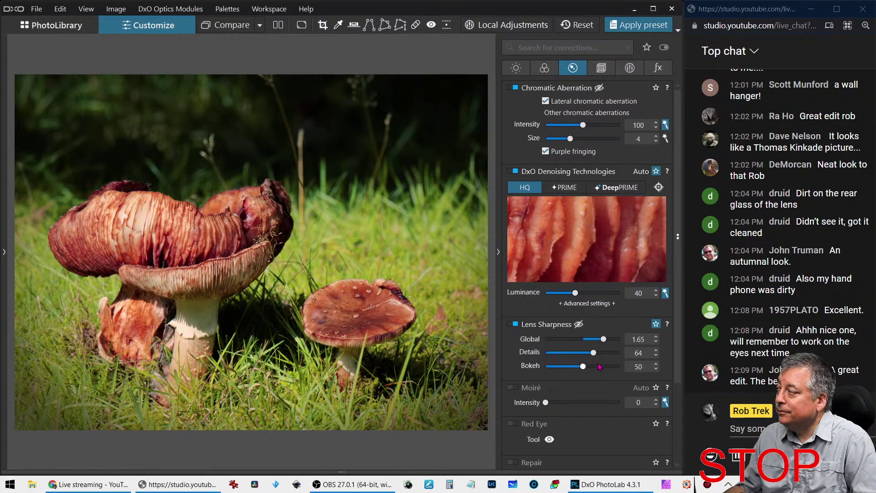
pyautogui.click(658, 68)
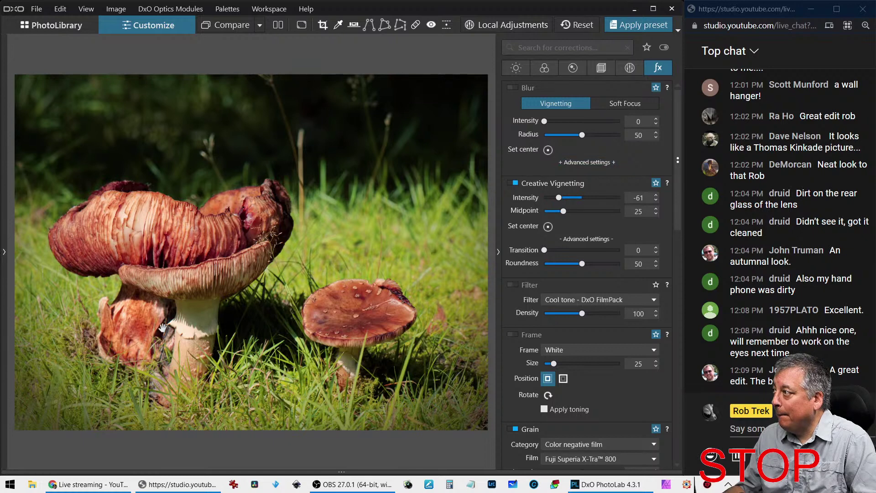
pyautogui.click(168, 264)
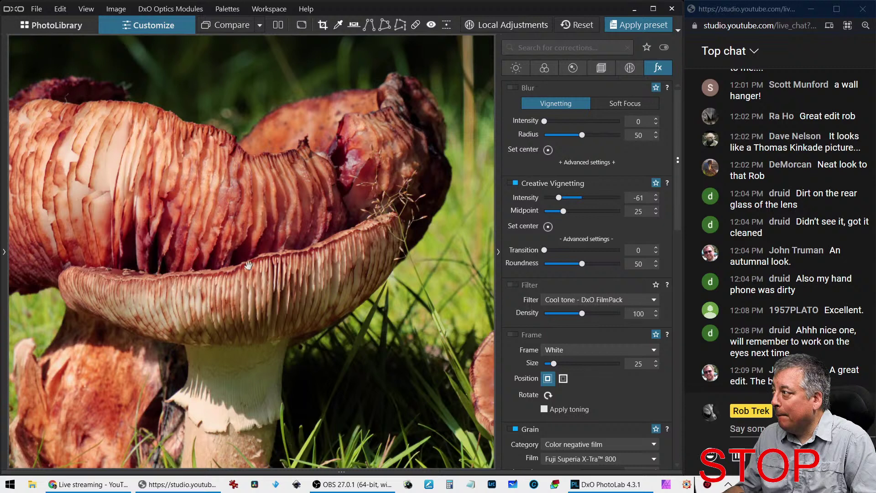
pyautogui.click(248, 265)
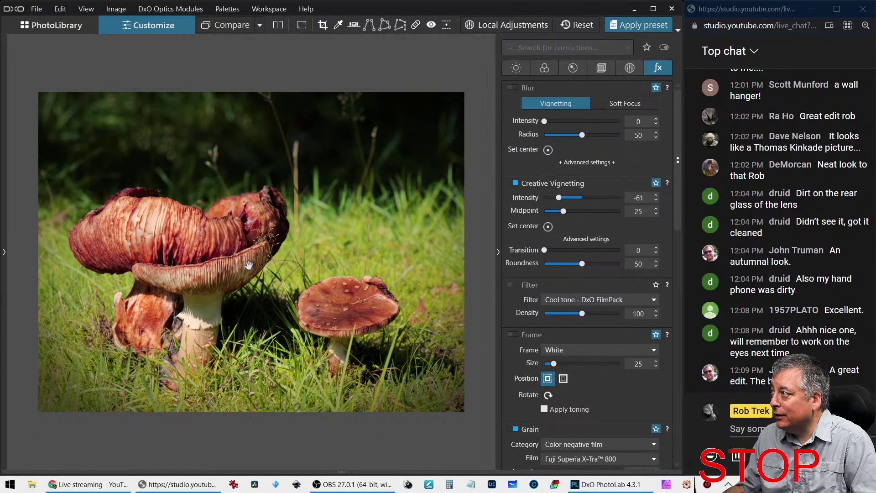
# Enable the crop and trim narrow strips off the photo's upper and right edges with the aspect ratio preserved
pyautogui.click(600, 76)
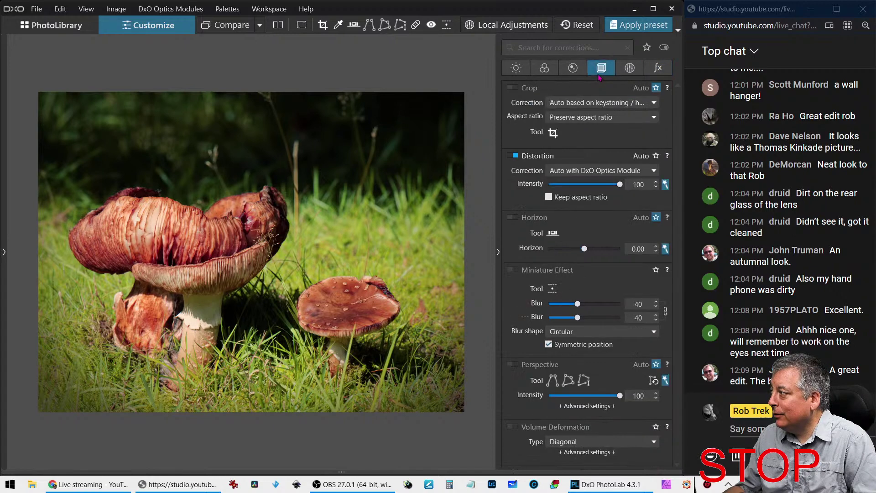
pyautogui.click(554, 133)
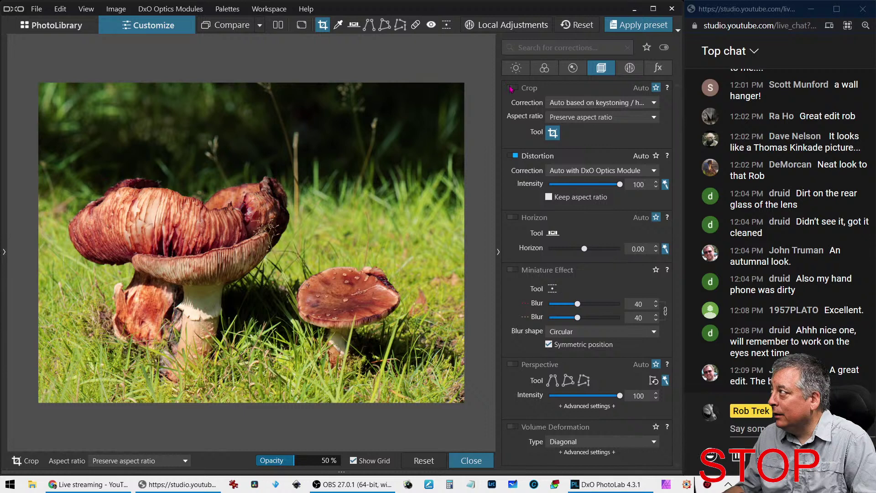
pyautogui.click(511, 88)
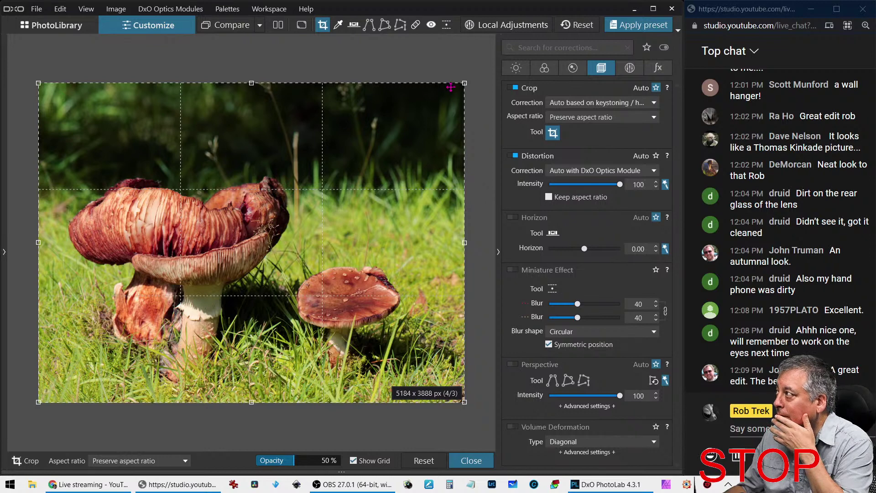
pyautogui.moveTo(463, 86); pyautogui.dragTo(446, 98)
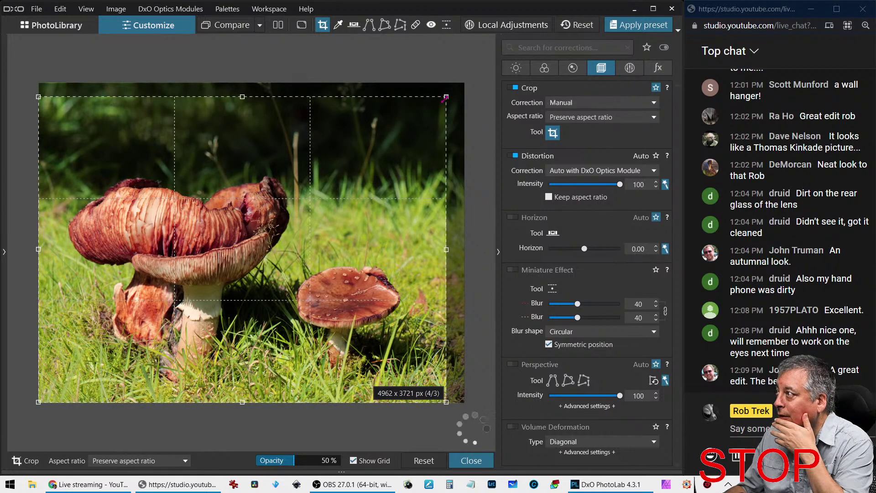
pyautogui.moveTo(446, 97); pyautogui.dragTo(442, 100)
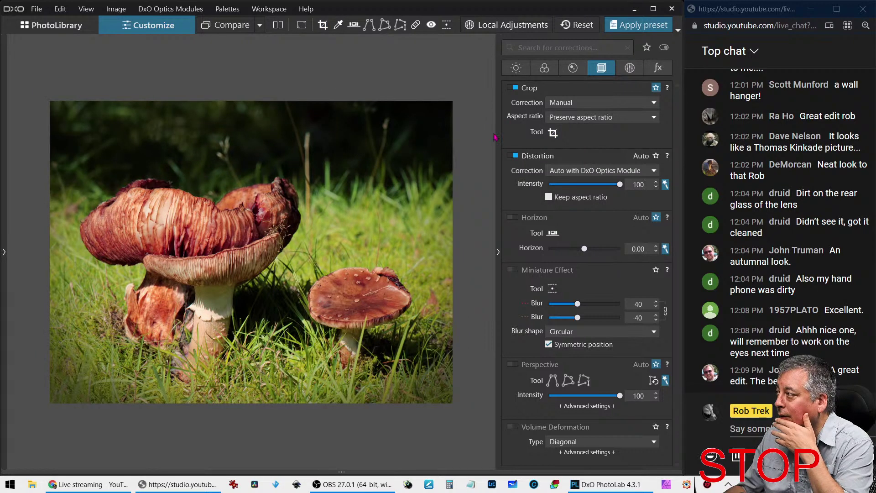
# Set the Creative Vignetting intensity to -37
pyautogui.click(658, 68)
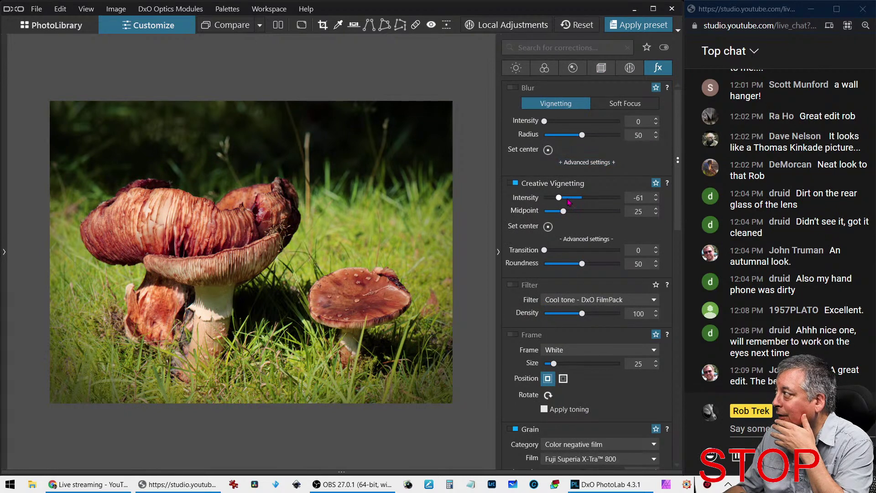
pyautogui.moveTo(565, 201); pyautogui.dragTo(570, 200)
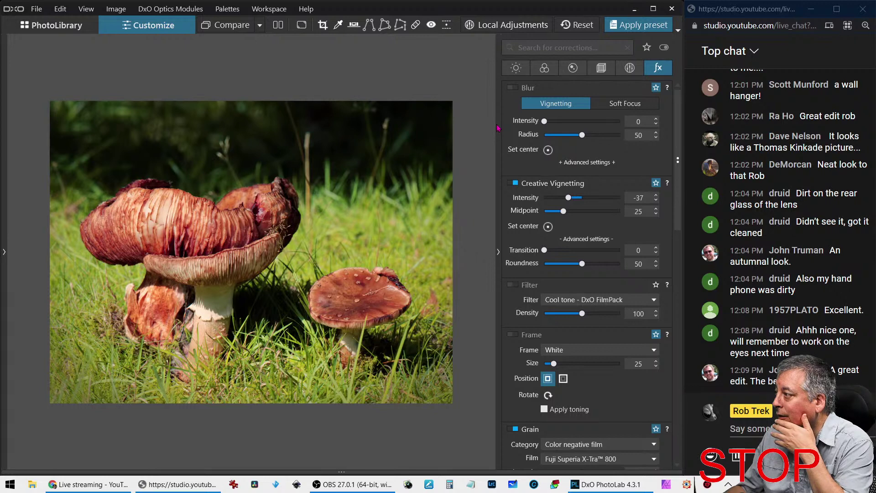
# Create a local adjustment brush on the grass between the mushrooms with slightly reduced Highlights and Midtones
pyautogui.click(630, 68)
pyautogui.rightClick(340, 185)
pyautogui.moveTo(337, 189)
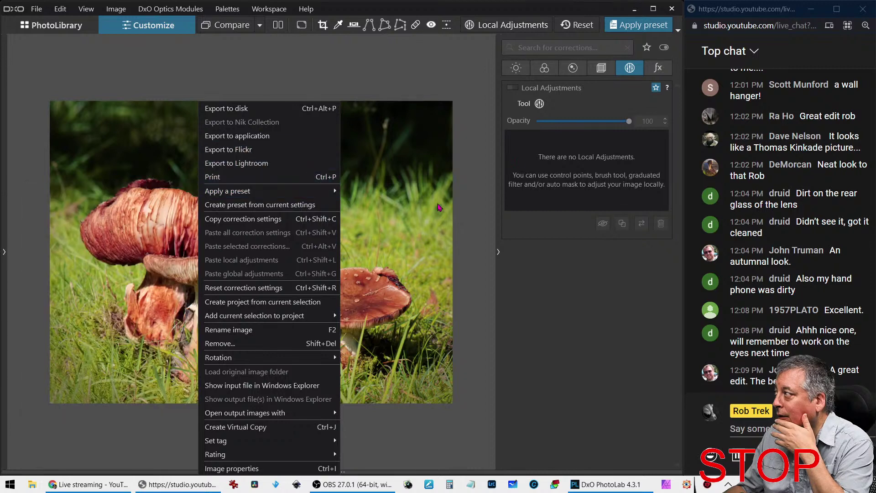
pyautogui.click(539, 104)
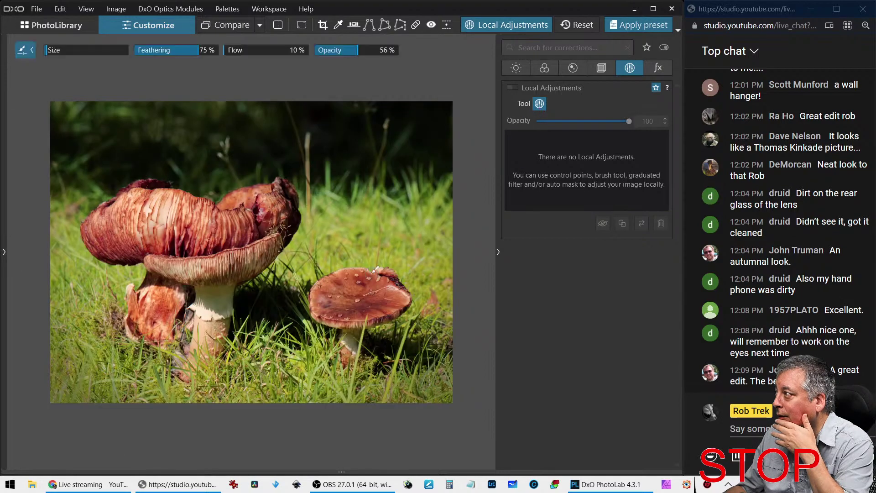
pyautogui.click(283, 340)
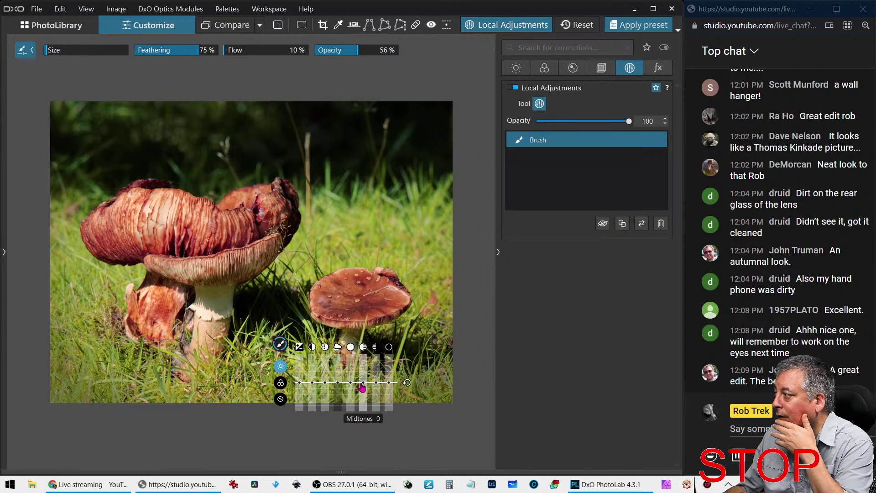
pyautogui.moveTo(363, 383)
pyautogui.mouseDown()
pyautogui.moveTo(362, 401)
pyautogui.moveTo(363, 392)
pyautogui.moveTo(351, 393)
pyautogui.mouseUp()
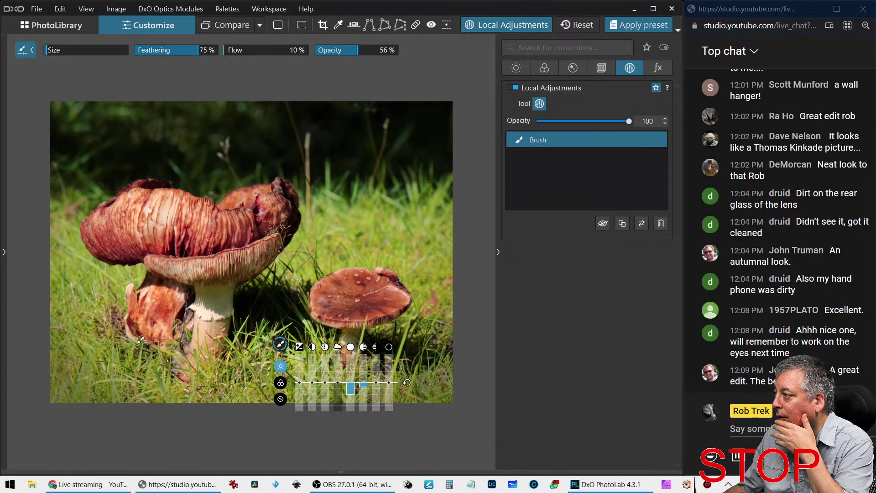
# Enlarge the brush and paint the adjustment over the grass and stem bases along the photo's lower edge
pyautogui.click(75, 51)
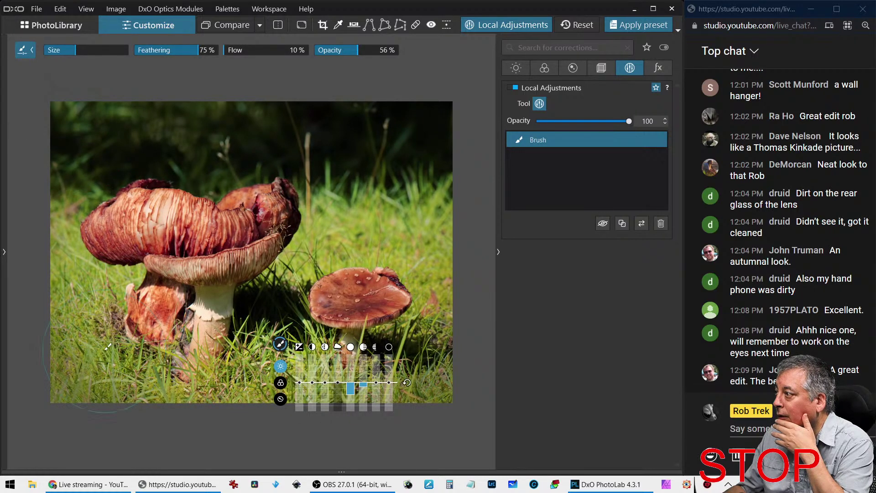
pyautogui.moveTo(222, 351)
pyautogui.mouseDown()
pyautogui.moveTo(215, 315)
pyautogui.moveTo(242, 301)
pyautogui.moveTo(201, 310)
pyautogui.mouseUp()
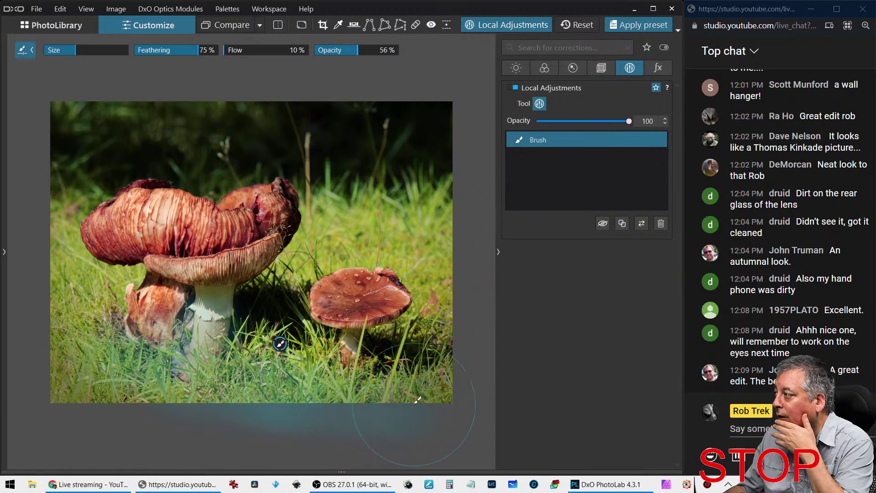
pyautogui.moveTo(607, 484)
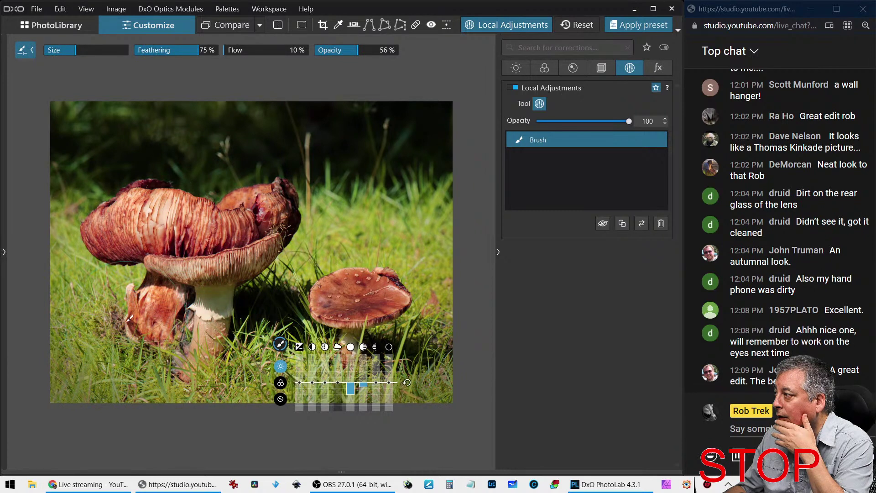
# Set the Color Accentuation vibrancy to 15 and leave the local adjustments mode
pyautogui.click(544, 69)
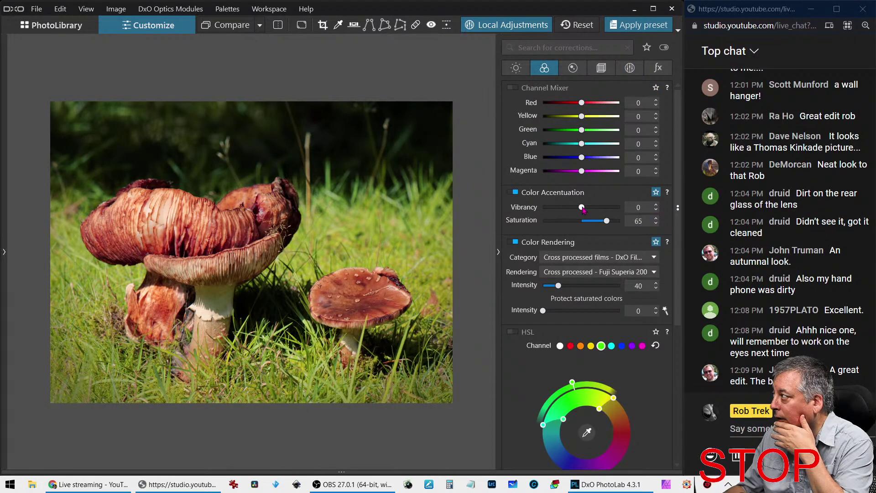
pyautogui.moveTo(583, 208); pyautogui.dragTo(589, 210)
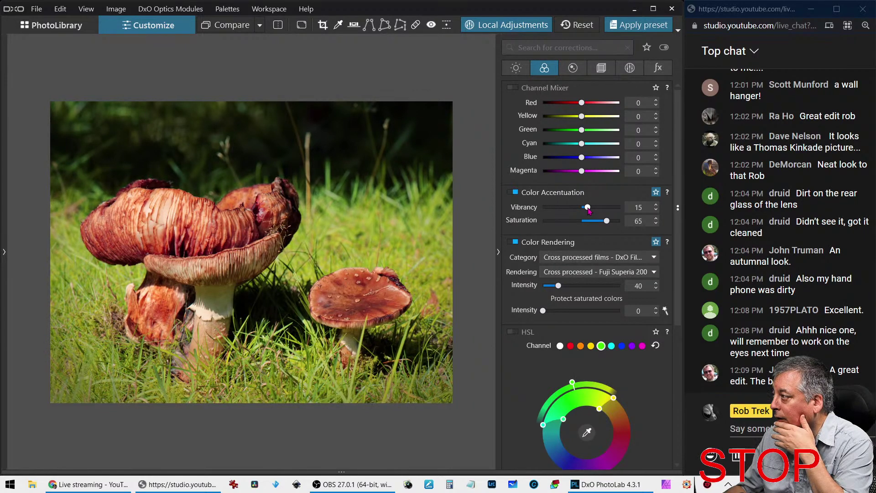
pyautogui.press('l')
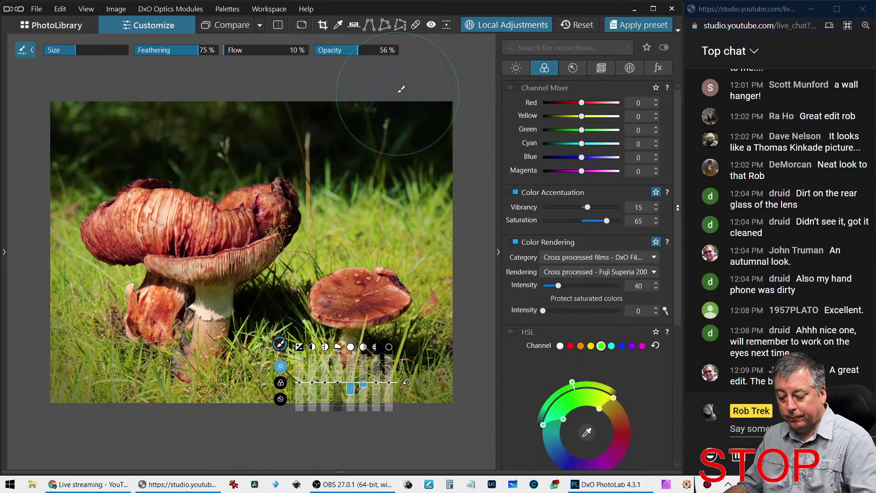
pyautogui.press('l')
# Compare the original and edited mushroom photos side by side in an enlarged view, and return to the single image
pyautogui.click(278, 24)
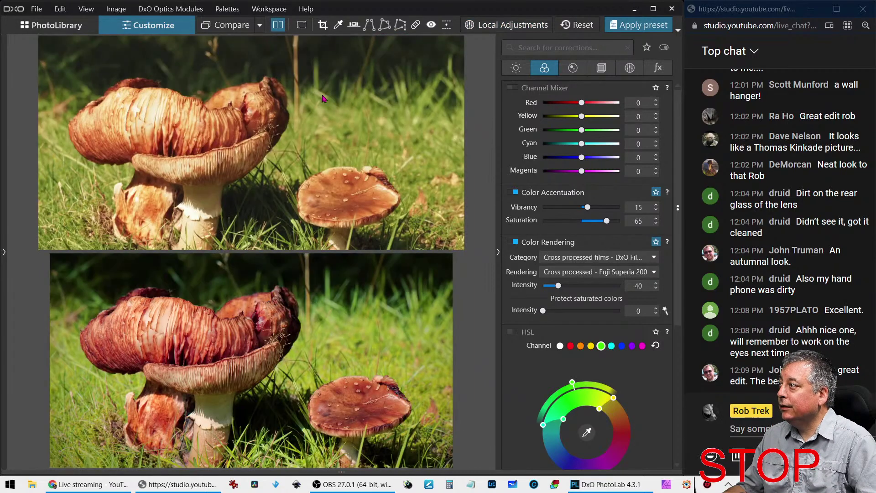
pyautogui.scroll(-3, 422, 226)
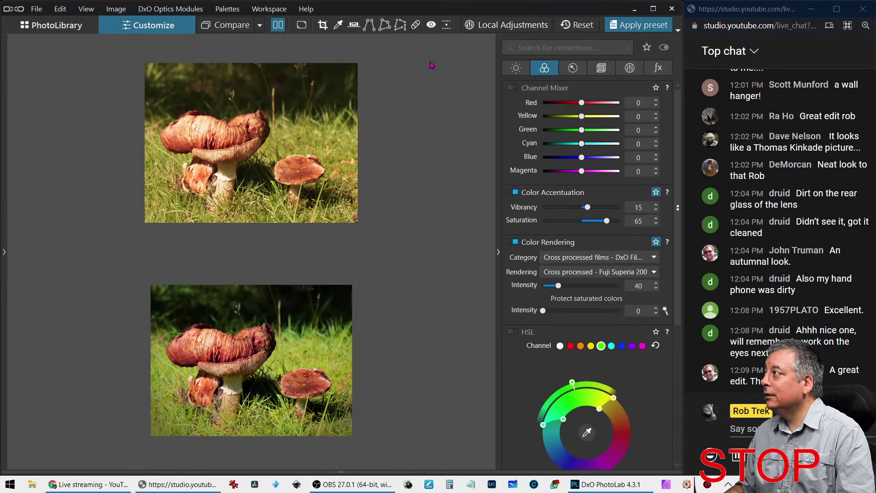
pyautogui.click(499, 253)
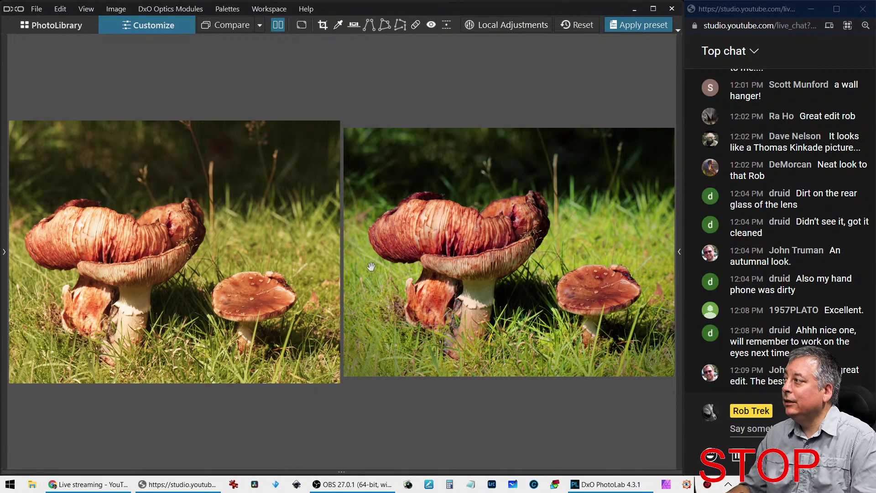
pyautogui.click(279, 25)
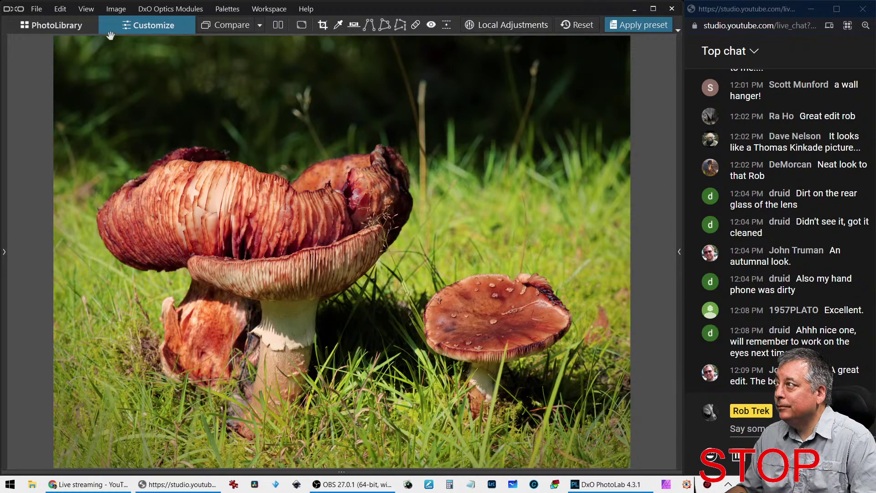
# Open the RW2 photo of the downtown skyline and river from the library for editing and apply a correction preset
pyautogui.click(73, 26)
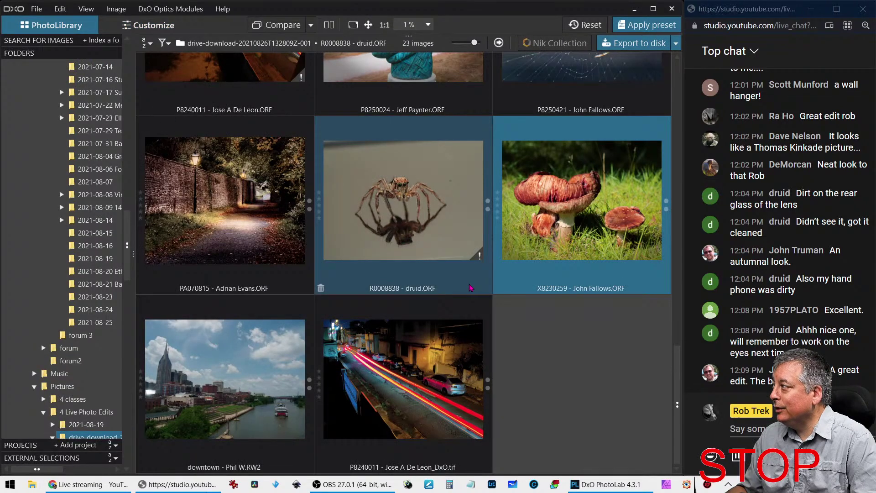
pyautogui.click(262, 372)
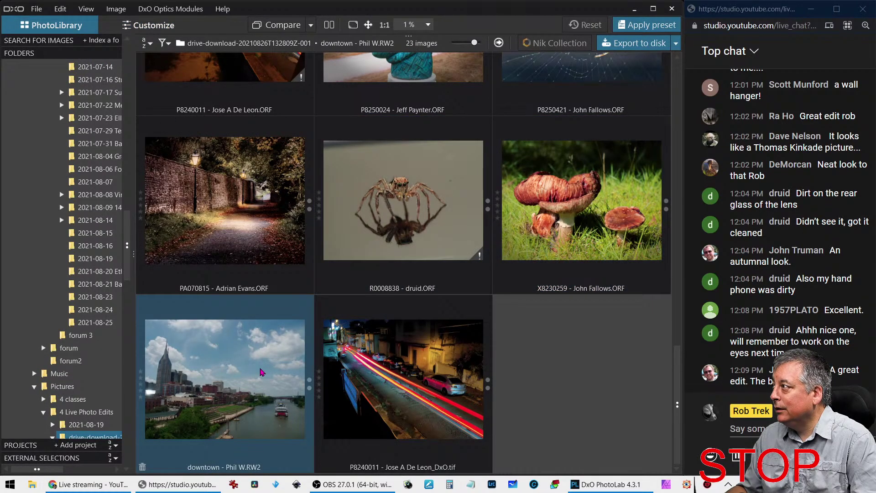
pyautogui.doubleClick(262, 372)
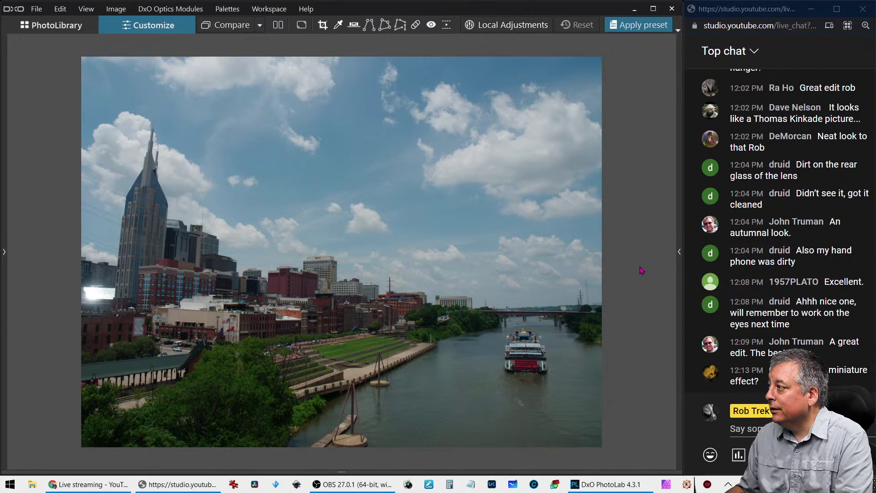
pyautogui.click(650, 26)
pyautogui.click(503, 184)
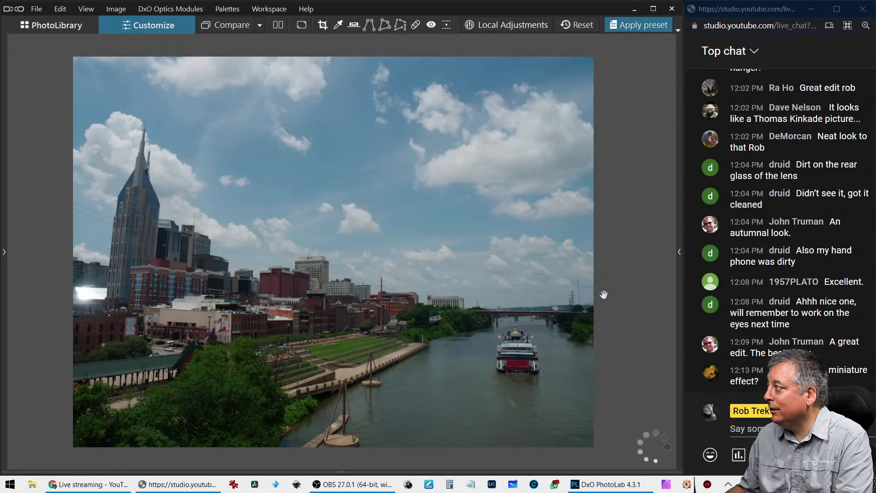
# Enable the automatic Perspective correction for the skyline photo
pyautogui.click(680, 252)
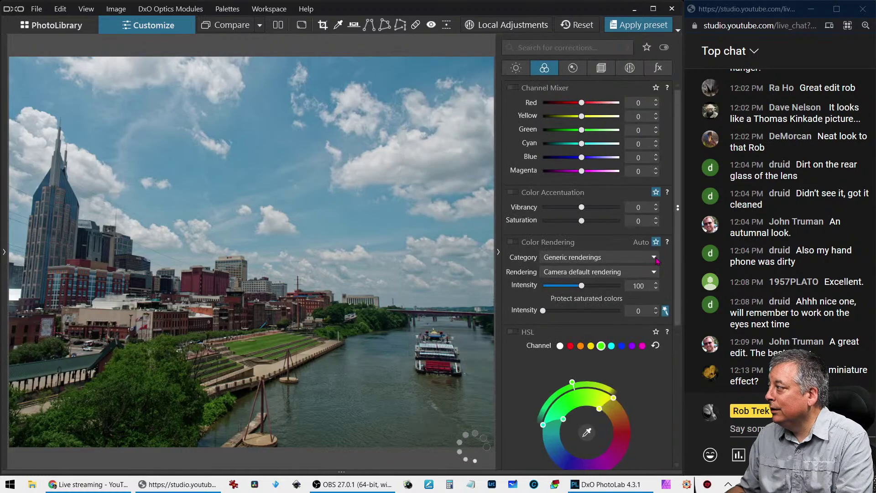
pyautogui.click(602, 68)
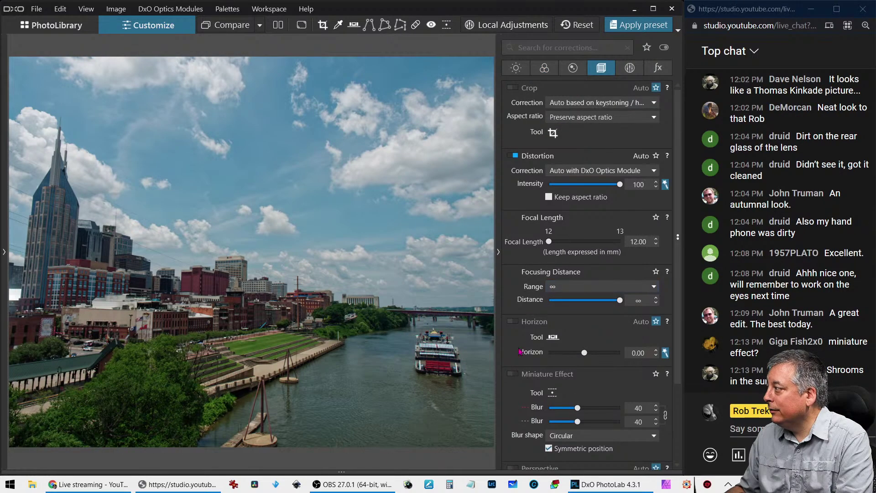
pyautogui.scroll(-2, 525, 361)
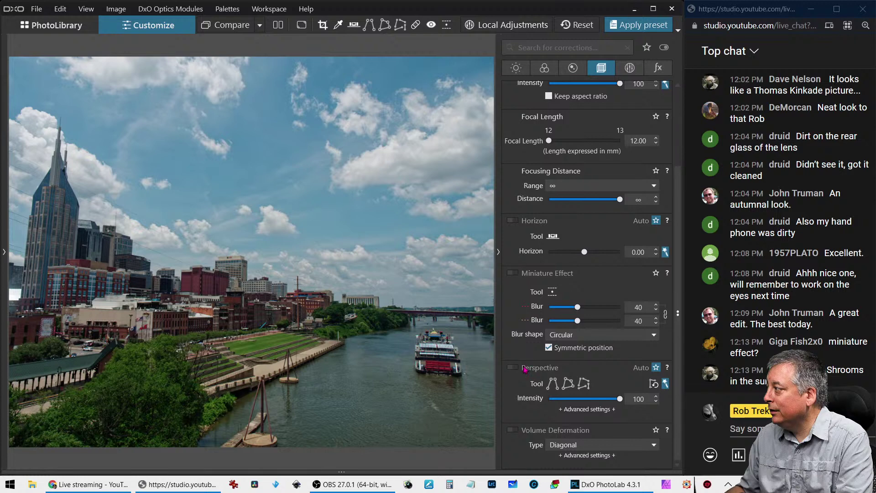
pyautogui.click(513, 367)
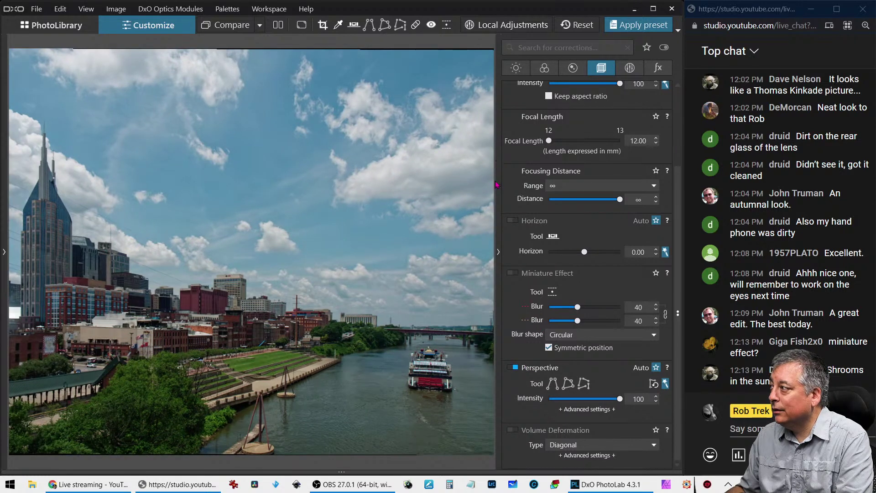
# Level the skyline photo with a Horizon value of -1.08 and enable the automatic crop with the aspect ratio preserved
pyautogui.click(514, 221)
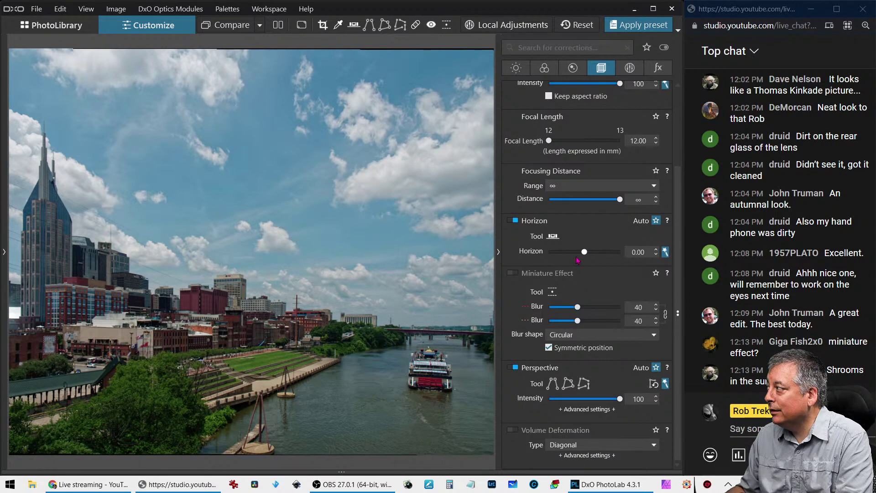
pyautogui.moveTo(584, 256); pyautogui.dragTo(582, 256)
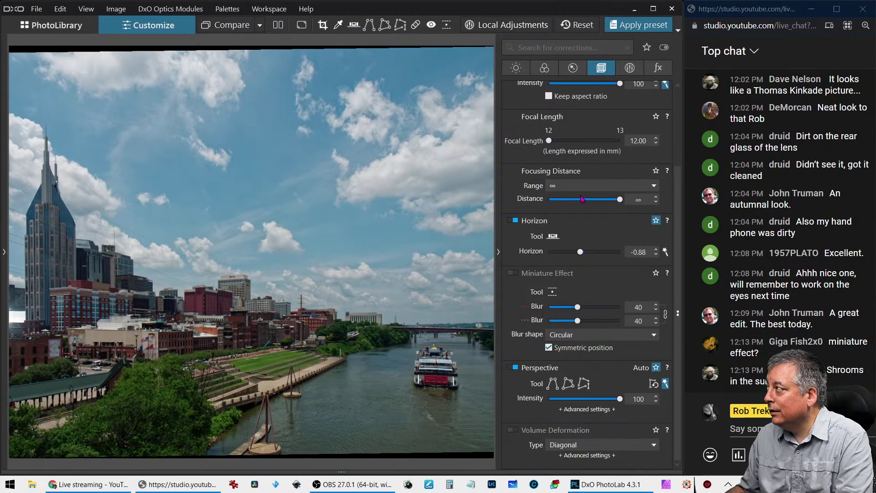
pyautogui.scroll(3, 524, 142)
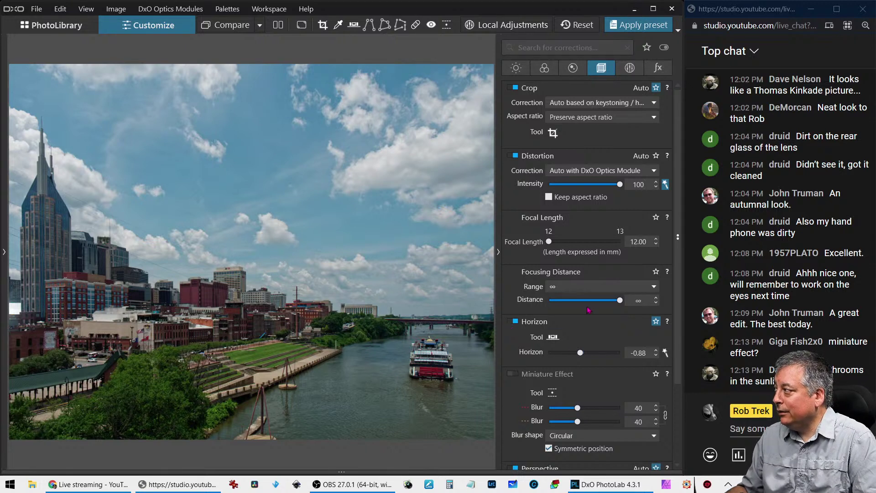
pyautogui.moveTo(581, 353); pyautogui.dragTo(580, 354)
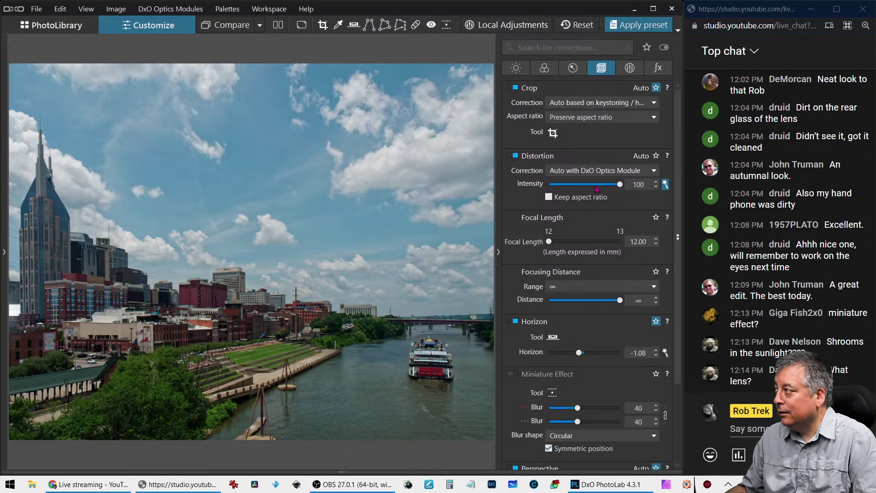
# Set Selective Tone to Highlights 30, Midtones 42, Shadows 11 and Blacks -13
pyautogui.click(517, 67)
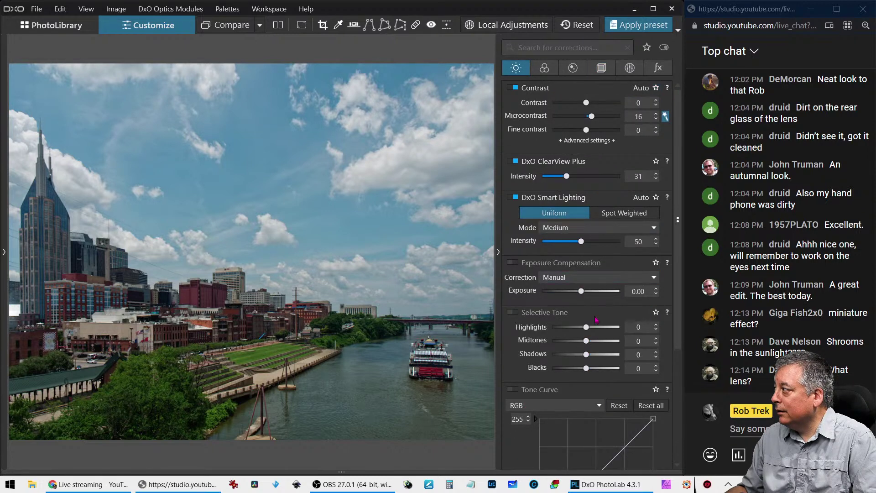
pyautogui.click(601, 342)
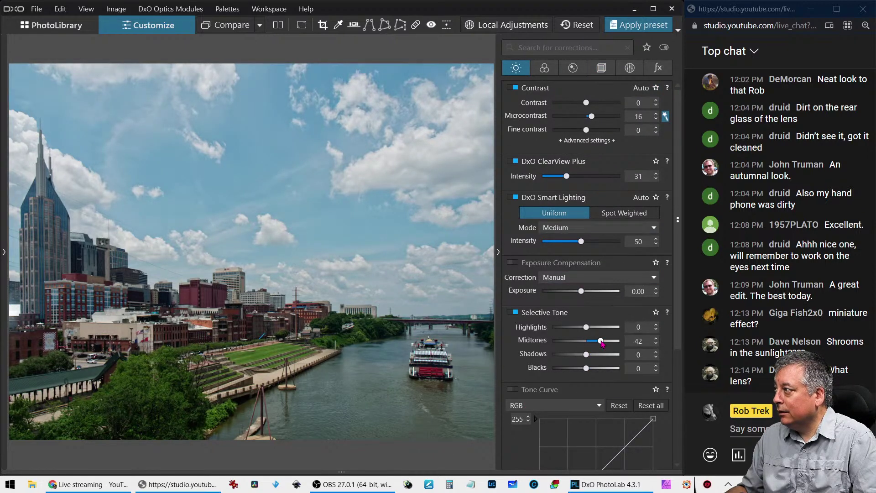
pyautogui.click(597, 327)
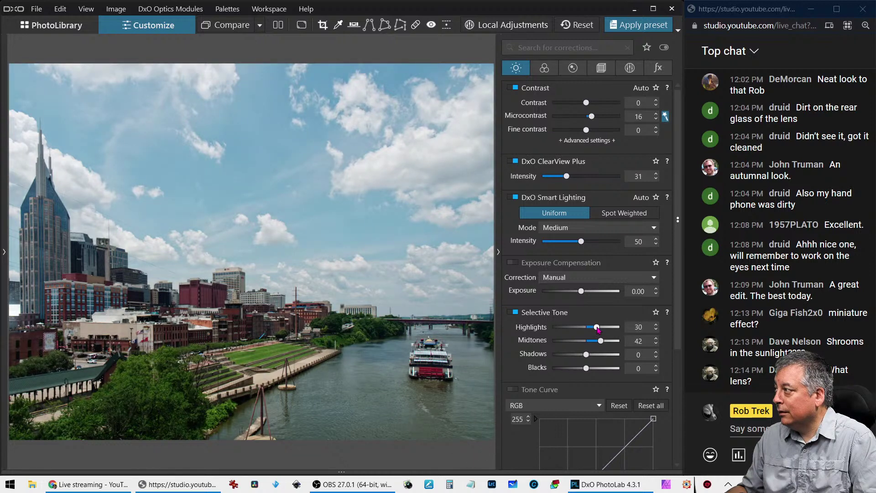
pyautogui.click(592, 355)
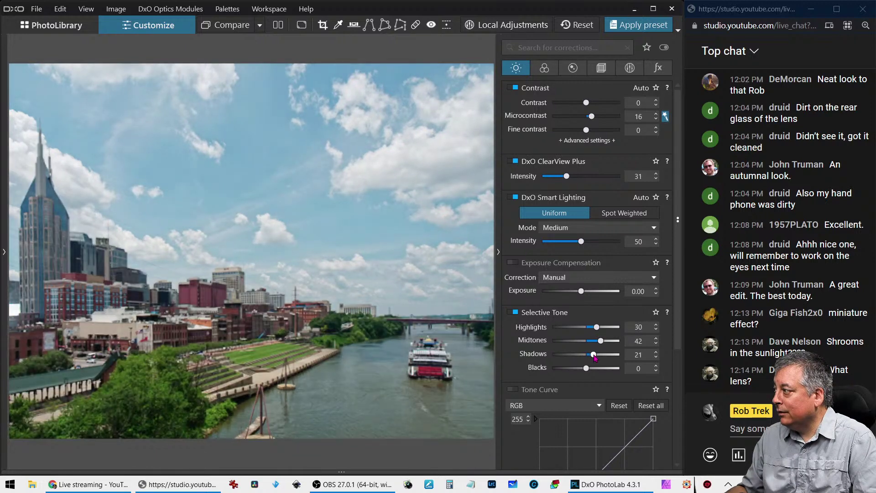
pyautogui.moveTo(593, 355); pyautogui.dragTo(583, 369)
pyautogui.click(579, 368)
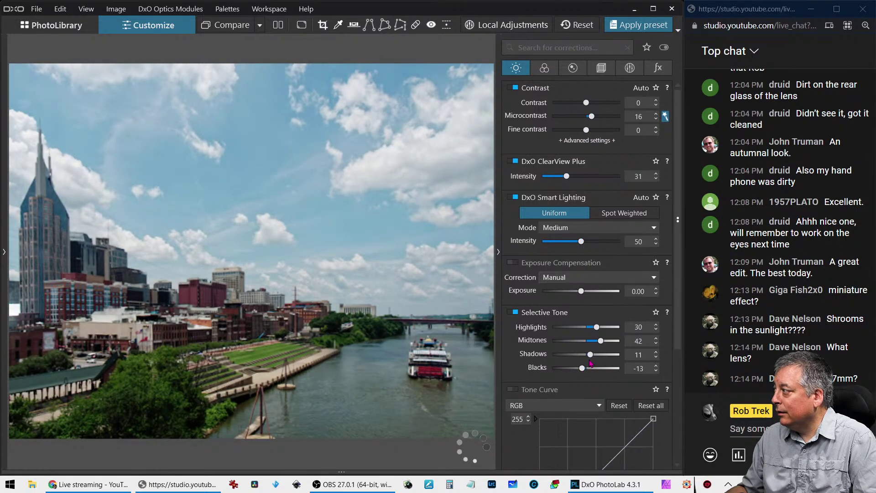
# Set the RAW White Balance to Cloudy and check the downtown buildings up close
pyautogui.click(544, 68)
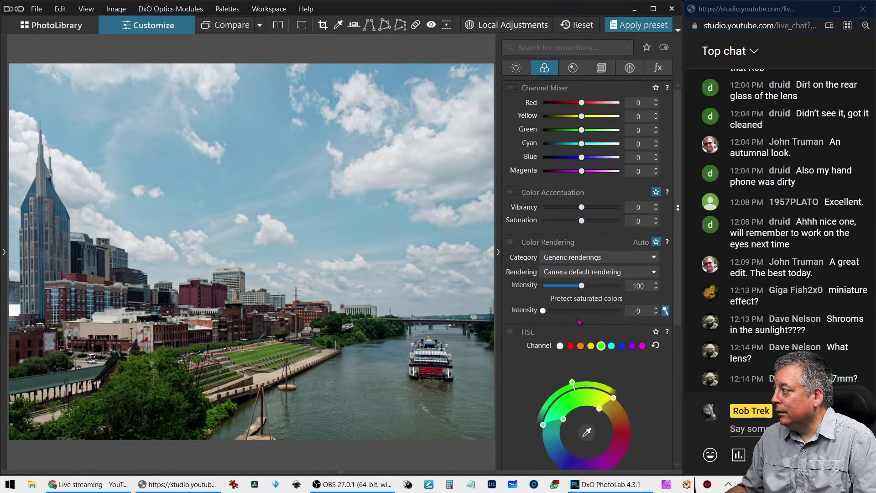
pyautogui.scroll(-8, 579, 356)
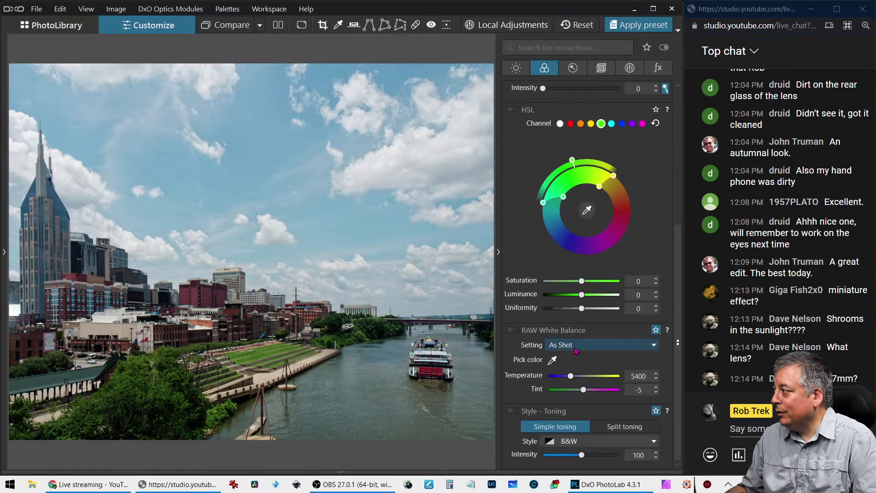
pyautogui.click(576, 349)
pyautogui.click(575, 379)
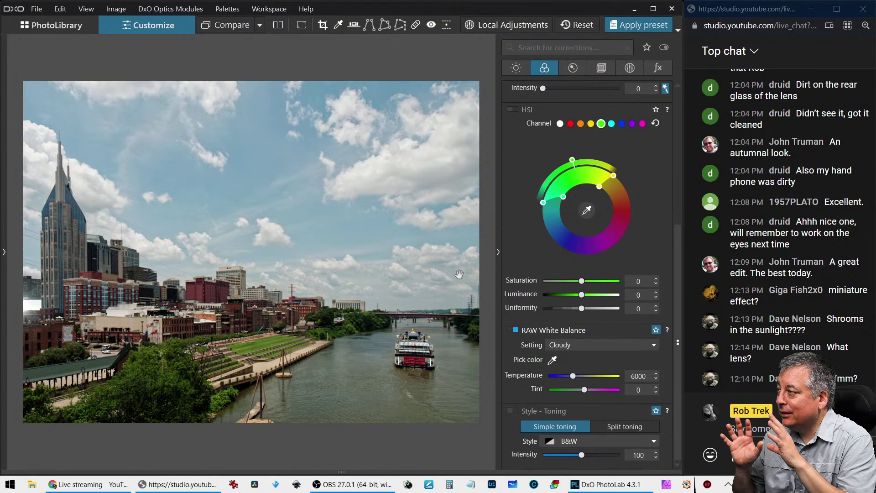
pyautogui.click(91, 294)
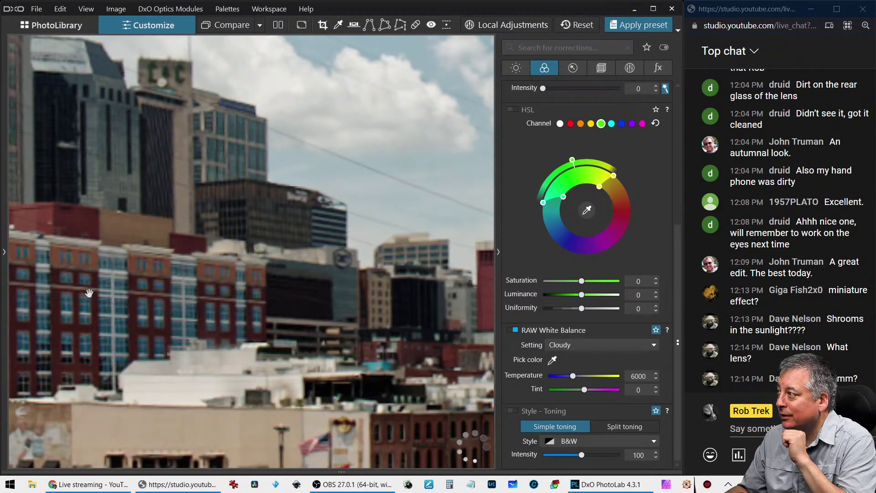
# Examine the skyline photo up close, including the towers, the red-brick downtown buildings, the terraced park and the riverboat
pyautogui.moveTo(89, 293); pyautogui.dragTo(299, 320)
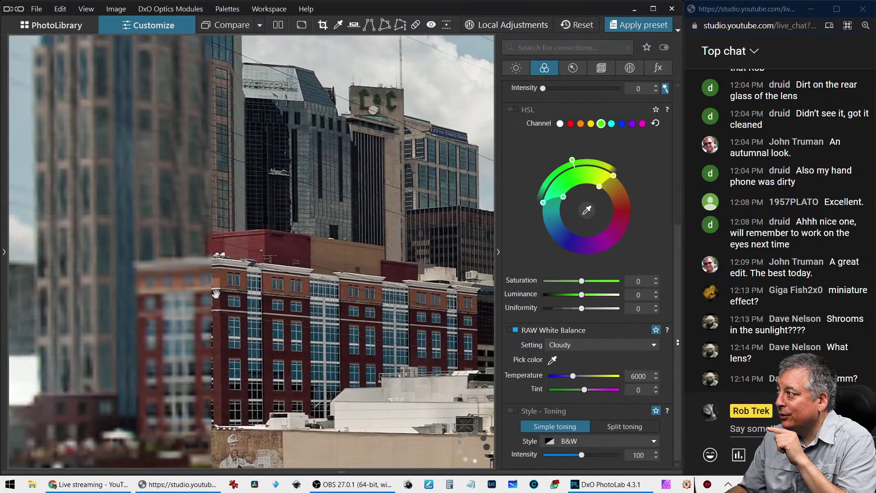
pyautogui.moveTo(217, 294); pyautogui.dragTo(267, 314)
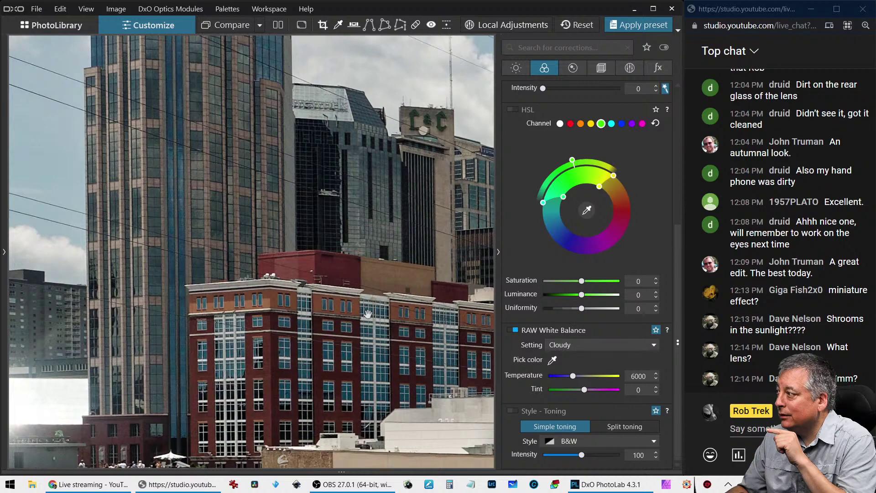
pyautogui.moveTo(419, 364); pyautogui.dragTo(115, 238)
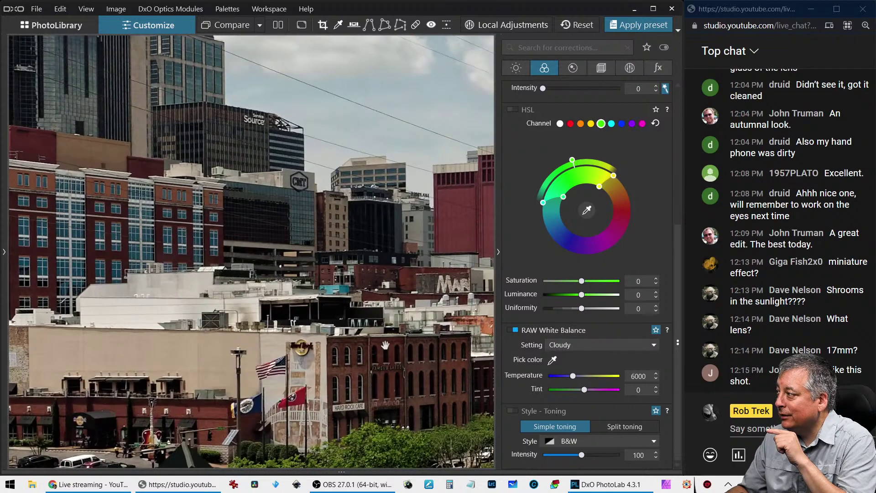
pyautogui.moveTo(386, 346); pyautogui.dragTo(180, 231)
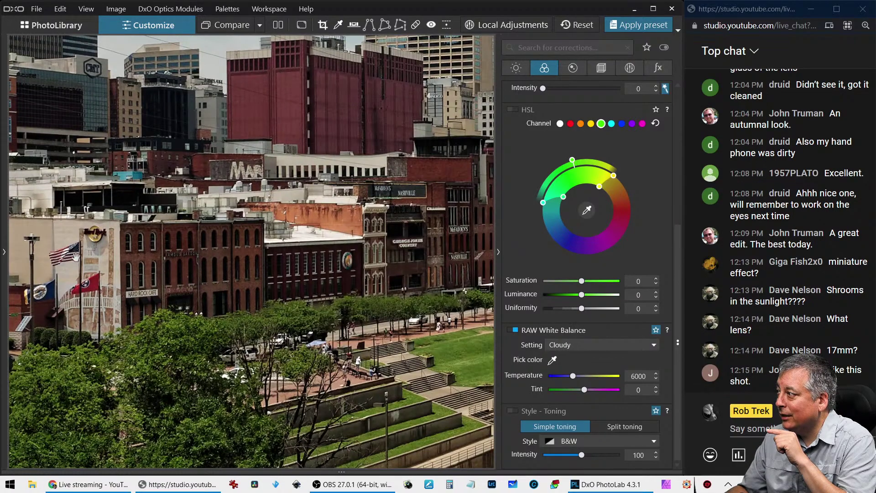
pyautogui.scroll(-4, 322, 343)
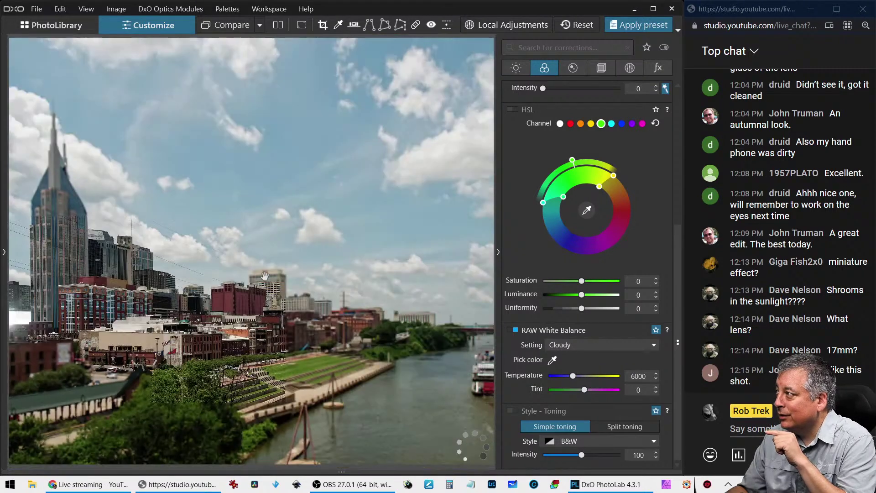
pyautogui.moveTo(265, 276); pyautogui.dragTo(252, 260)
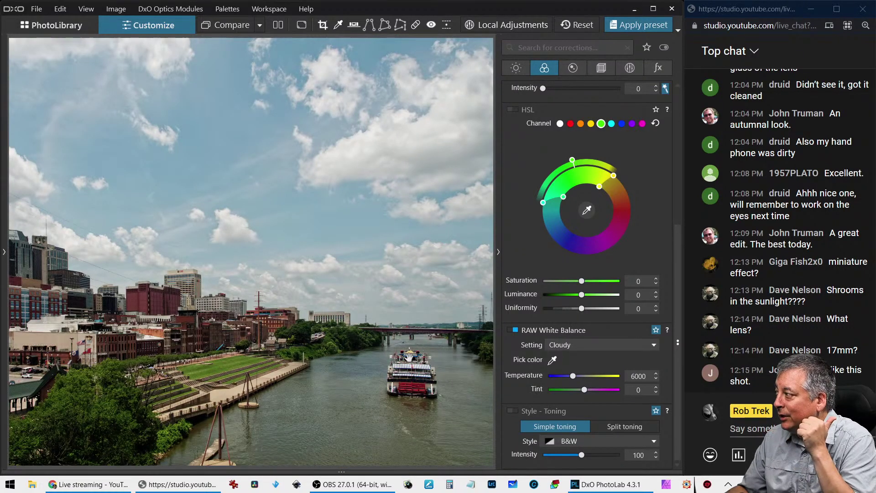
pyautogui.click(409, 357)
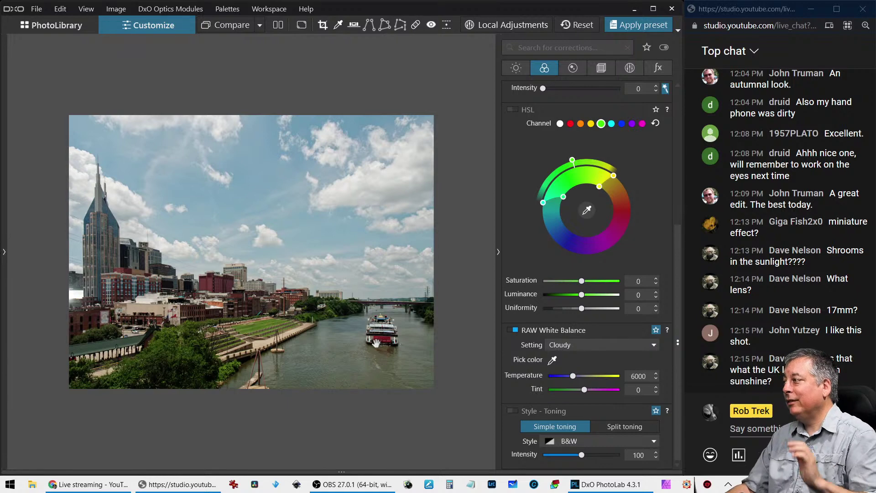
pyautogui.scroll(3, 376, 343)
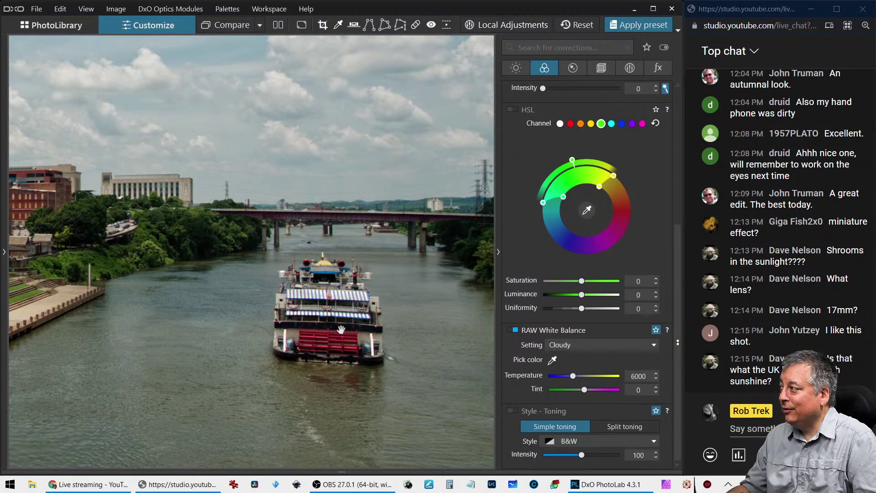
pyautogui.scroll(-3, 341, 329)
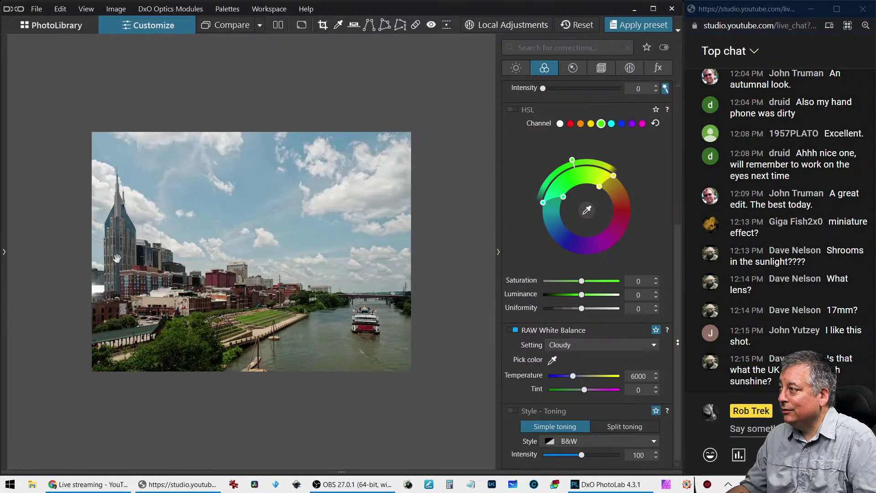
pyautogui.scroll(3, 117, 259)
pyautogui.moveTo(172, 267); pyautogui.dragTo(215, 248)
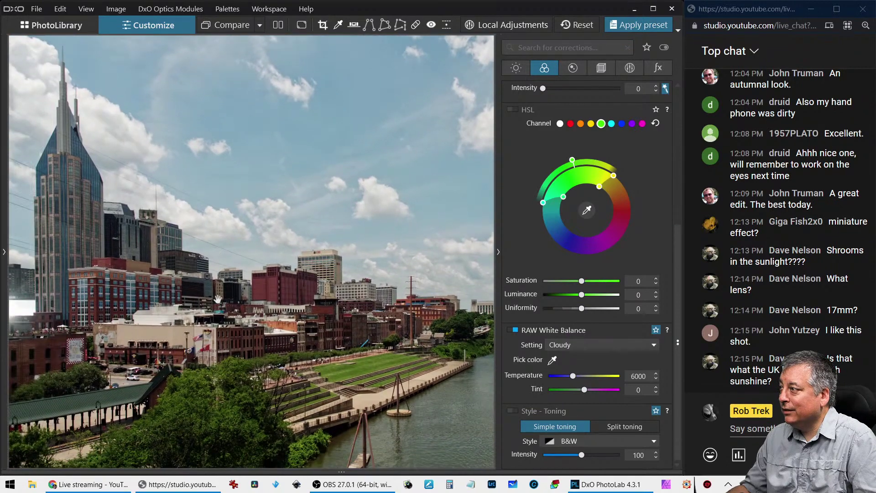
pyautogui.scroll(-3, 218, 299)
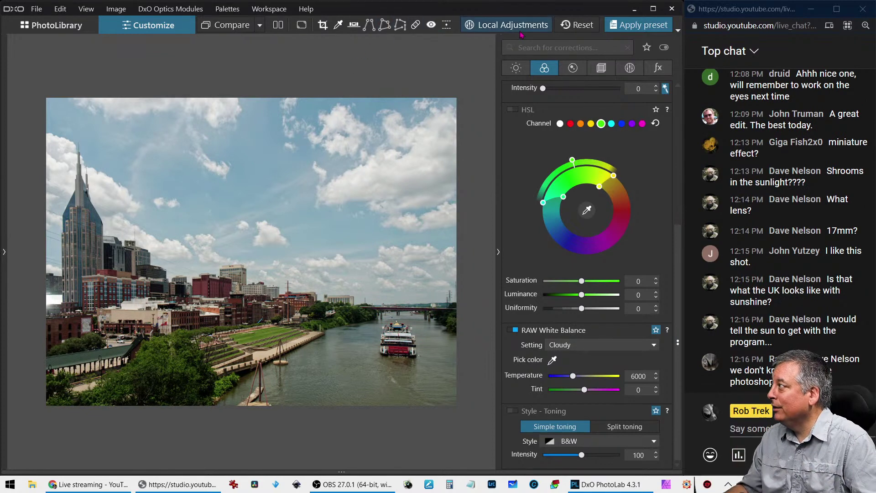
# Start a manual crop around the downtown side of the skyline photo and set its aspect ratio to 5/4
pyautogui.click(602, 68)
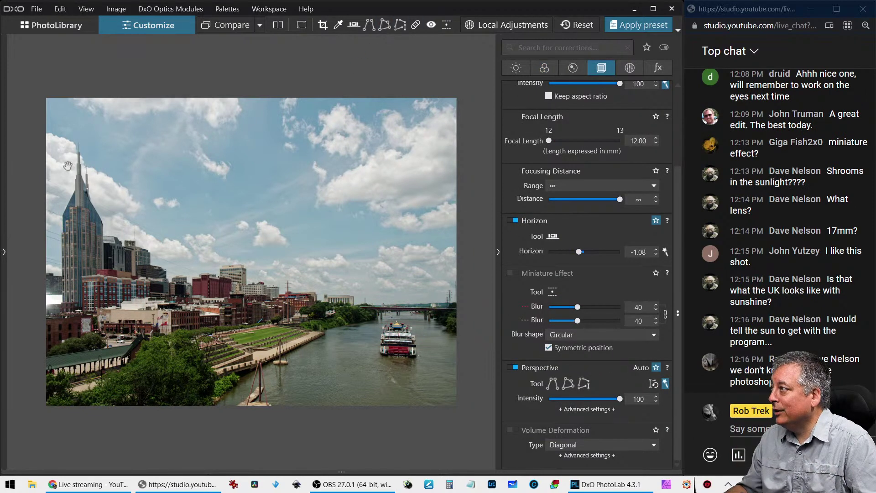
pyautogui.scroll(3, 549, 140)
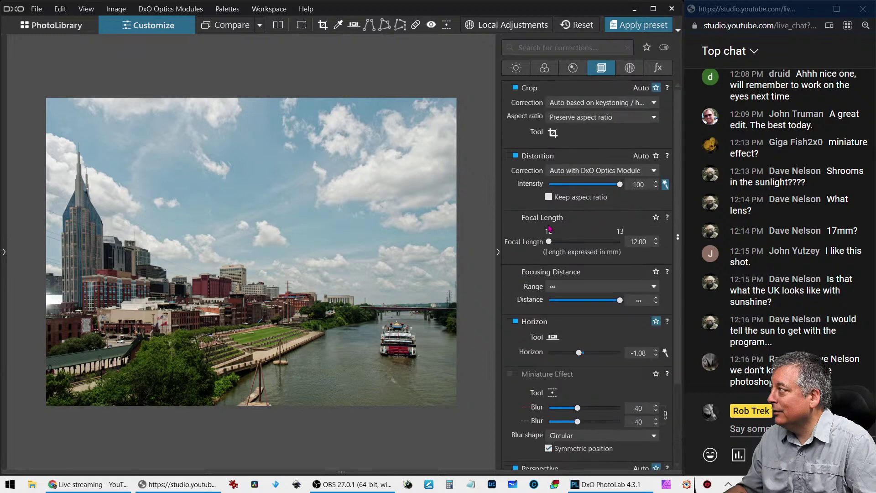
pyautogui.click(552, 133)
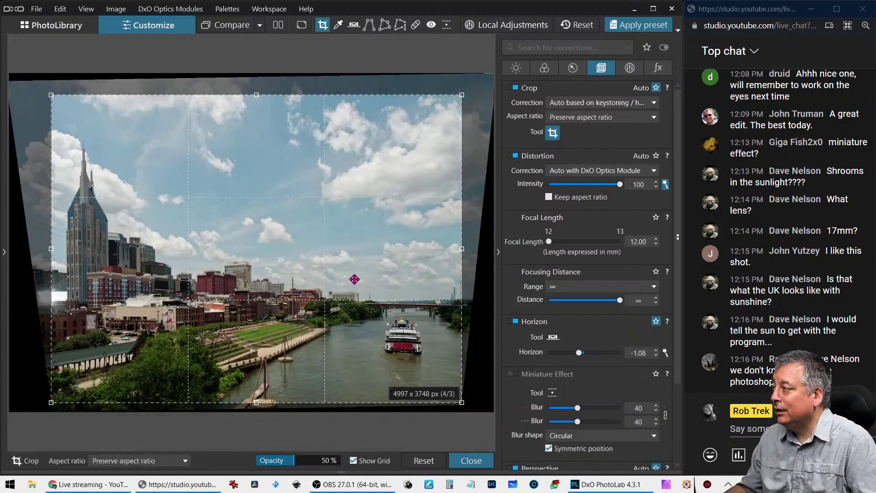
pyautogui.moveTo(461, 96); pyautogui.dragTo(314, 206)
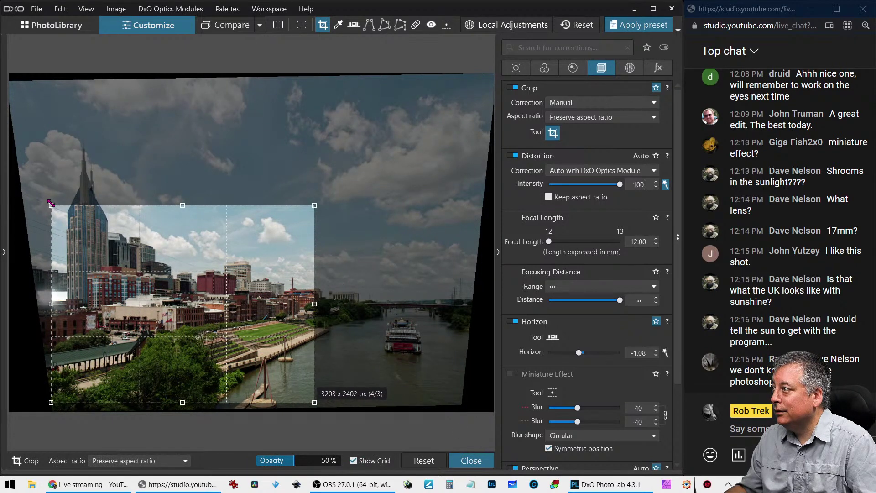
pyautogui.moveTo(50, 205); pyautogui.dragTo(79, 145)
pyautogui.click(557, 119)
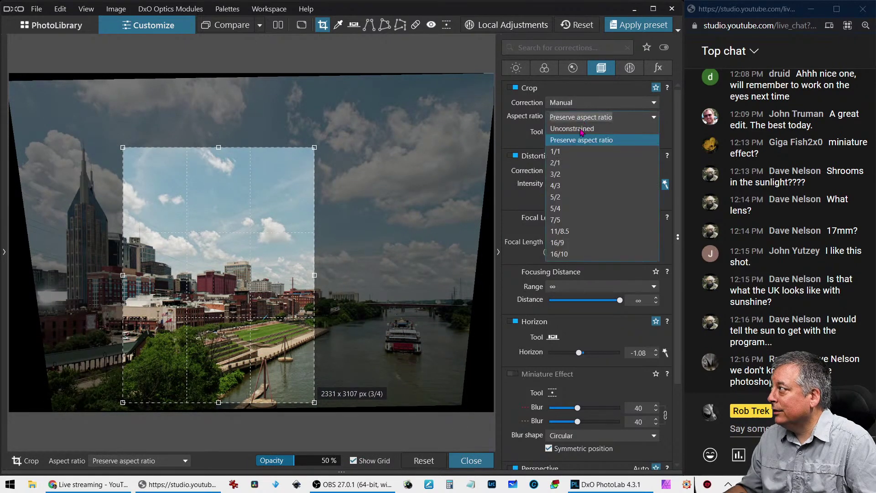
pyautogui.click(566, 209)
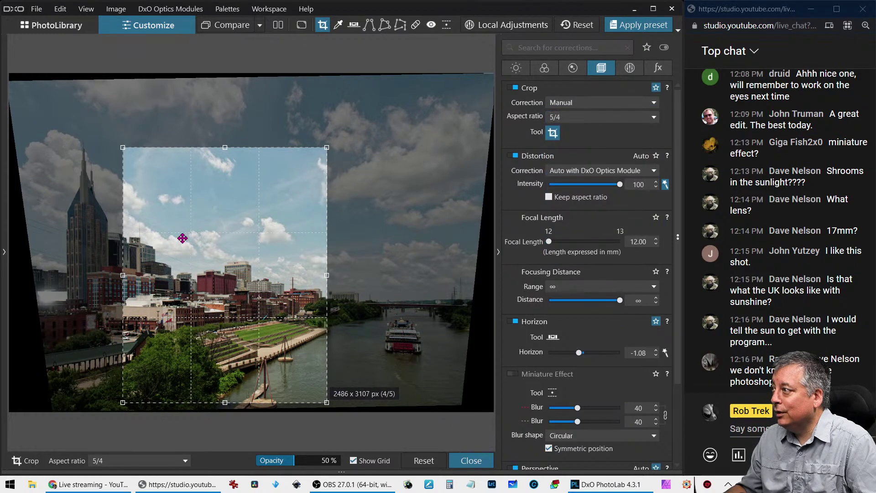
# Move the crop over the tall spired tower and resize it to a landscape 5/4 frame of about 3654 x 2923 px
pyautogui.moveTo(180, 237); pyautogui.dragTo(114, 218)
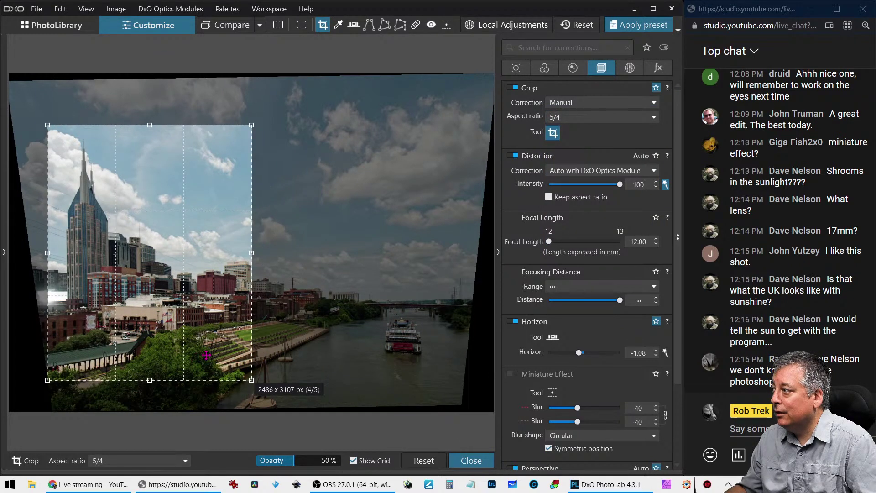
pyautogui.moveTo(252, 380); pyautogui.dragTo(277, 412)
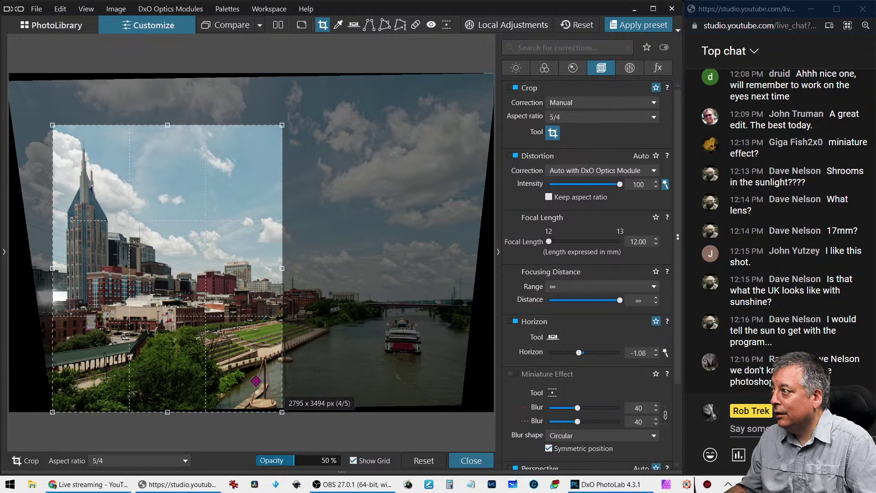
pyautogui.moveTo(251, 383); pyautogui.dragTo(249, 330)
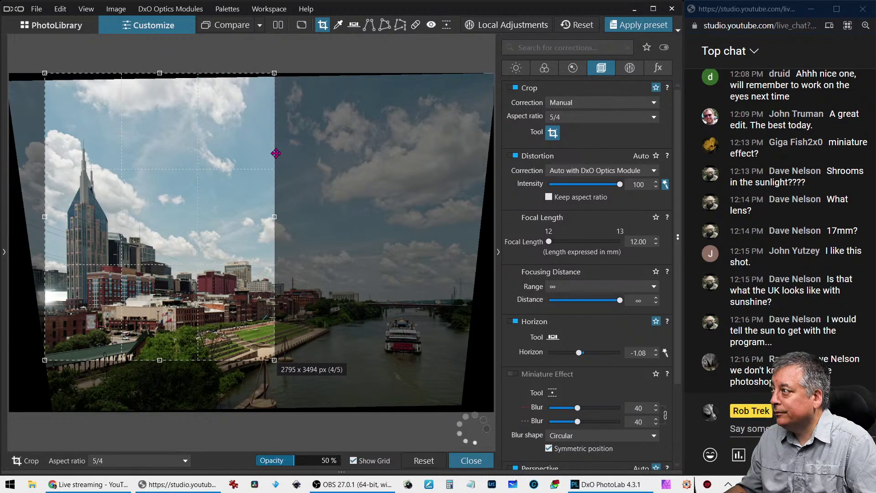
pyautogui.moveTo(273, 71); pyautogui.dragTo(267, 81)
pyautogui.moveTo(247, 140); pyautogui.dragTo(248, 151)
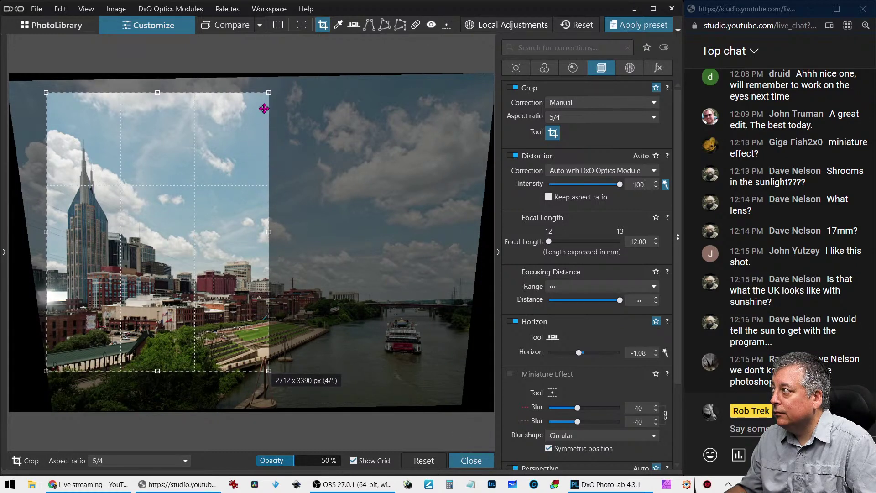
pyautogui.moveTo(269, 93); pyautogui.dragTo(357, 133)
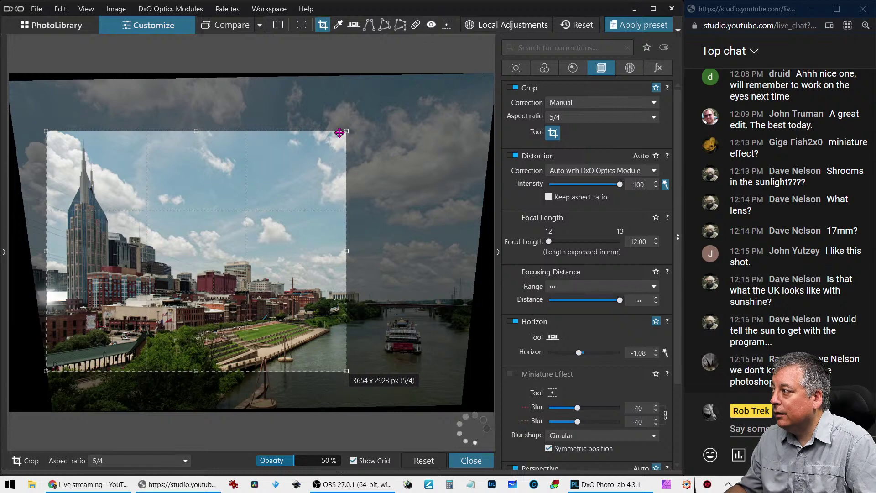
pyautogui.click(471, 461)
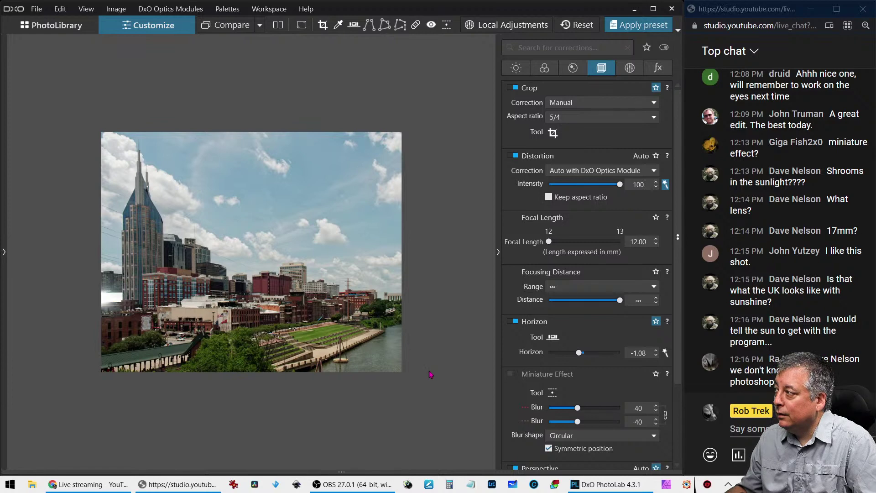
# Try a portrait-format crop of about 2605 x 3256 px around the spired tower and downtown
pyautogui.click(553, 132)
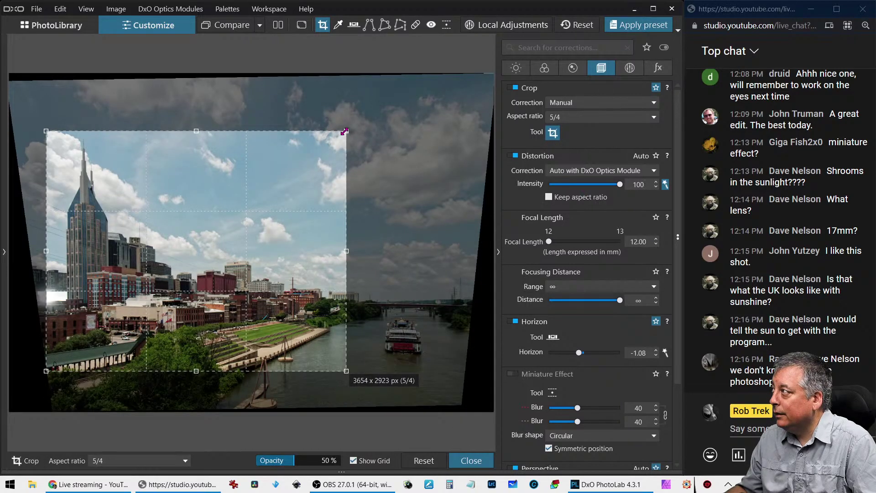
pyautogui.moveTo(345, 132); pyautogui.dragTo(259, 104)
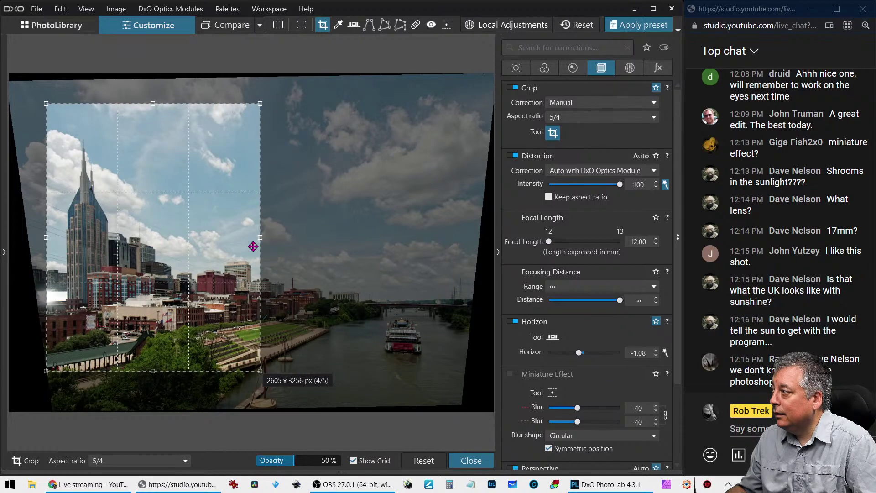
pyautogui.press('Return')
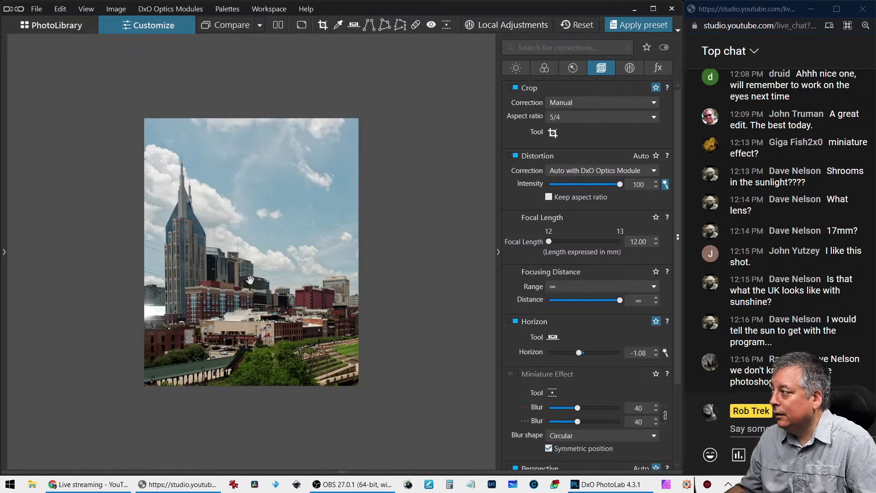
# Recrop to a landscape 5/4 frame of about 4013 x 3210 px that excludes the riverboat, and apply it
pyautogui.click(553, 132)
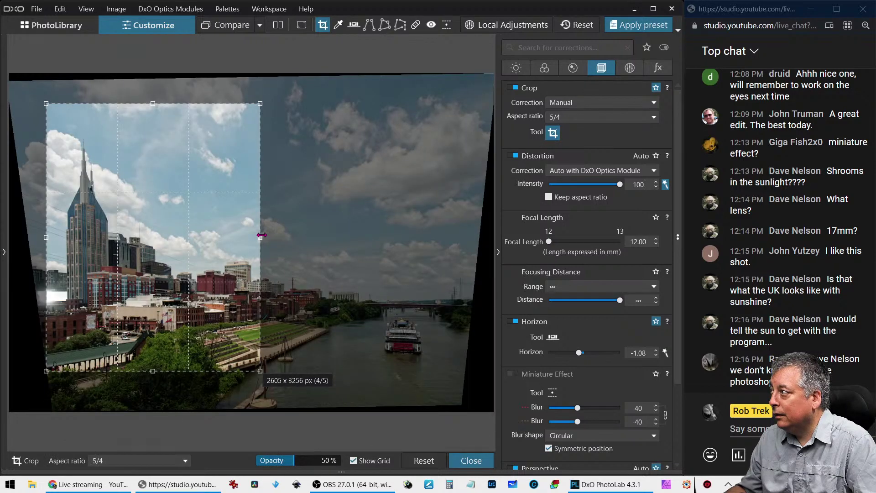
pyautogui.moveTo(260, 237)
pyautogui.mouseDown()
pyautogui.moveTo(286, 235)
pyautogui.moveTo(259, 228)
pyautogui.mouseUp()
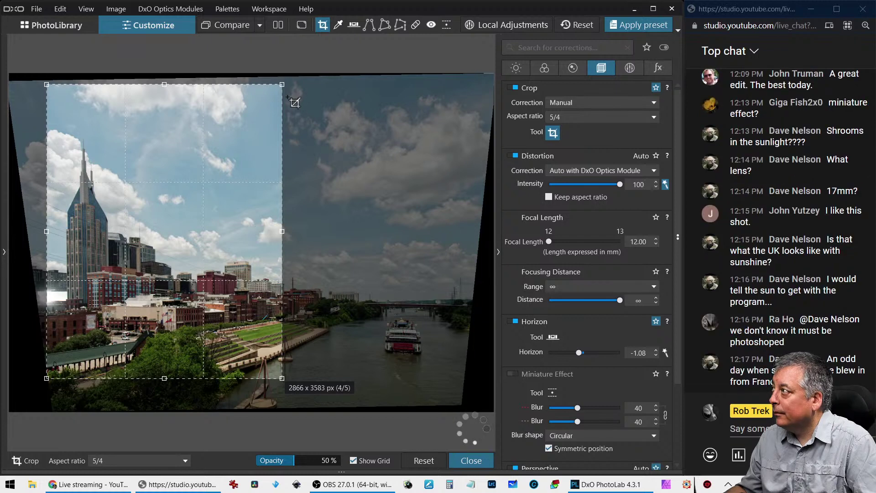
pyautogui.moveTo(282, 85); pyautogui.dragTo(377, 115)
pyautogui.moveTo(318, 173); pyautogui.dragTo(317, 173)
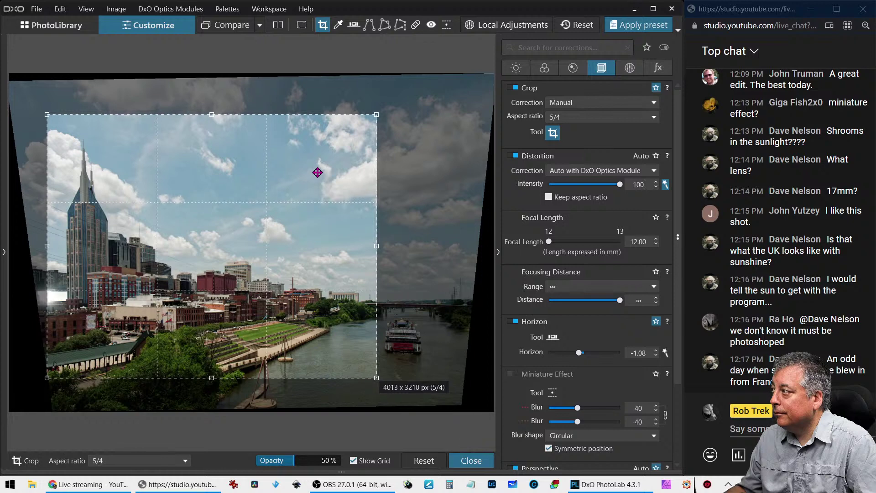
pyautogui.doubleClick(316, 171)
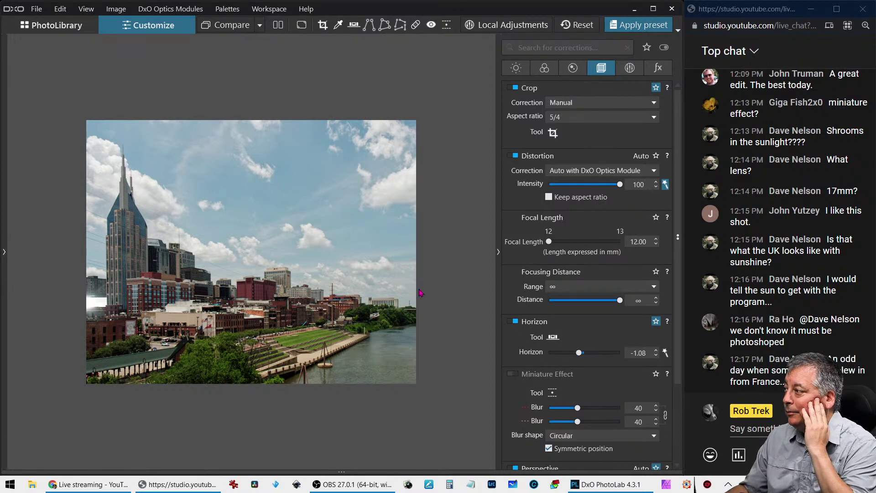
# Browse the preset gallery for a creative look, from the Black & White presets to the DxO FilmPack Designer color presets
pyautogui.click(658, 67)
pyautogui.click(644, 25)
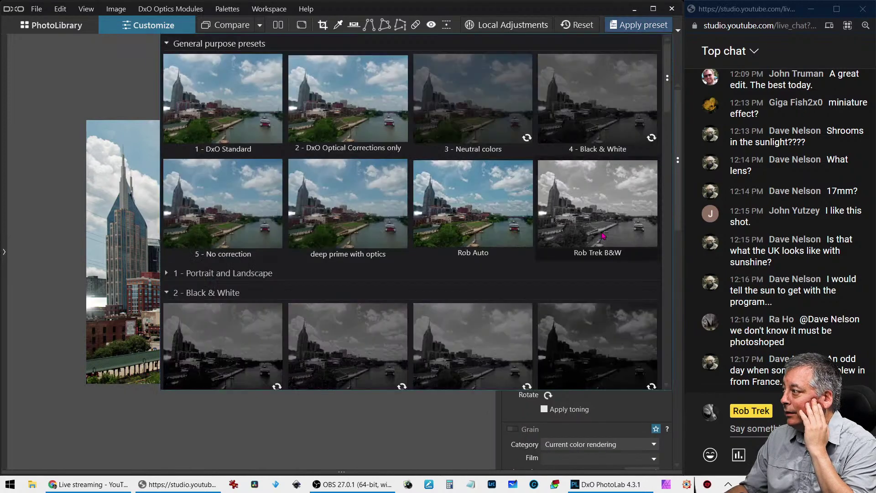
pyautogui.scroll(-2, 569, 258)
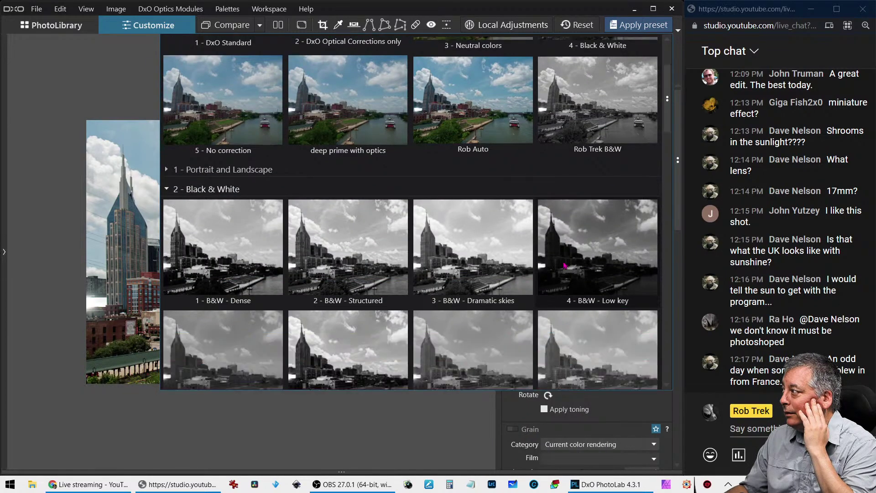
pyautogui.scroll(-7, 564, 266)
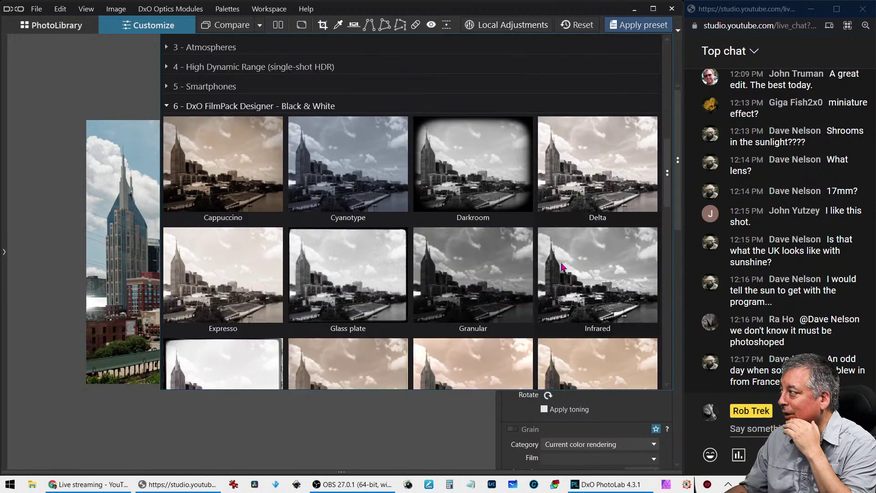
pyautogui.scroll(-3, 563, 267)
pyautogui.scroll(-4, 563, 268)
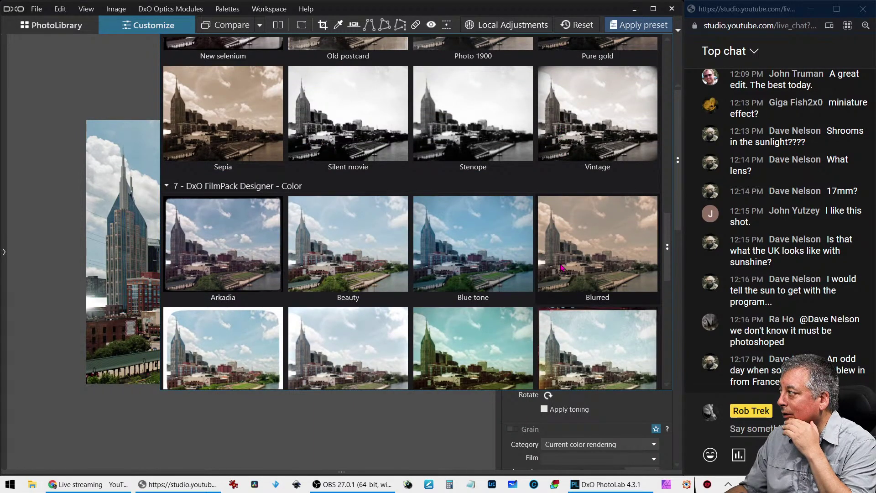
pyautogui.scroll(-3, 562, 268)
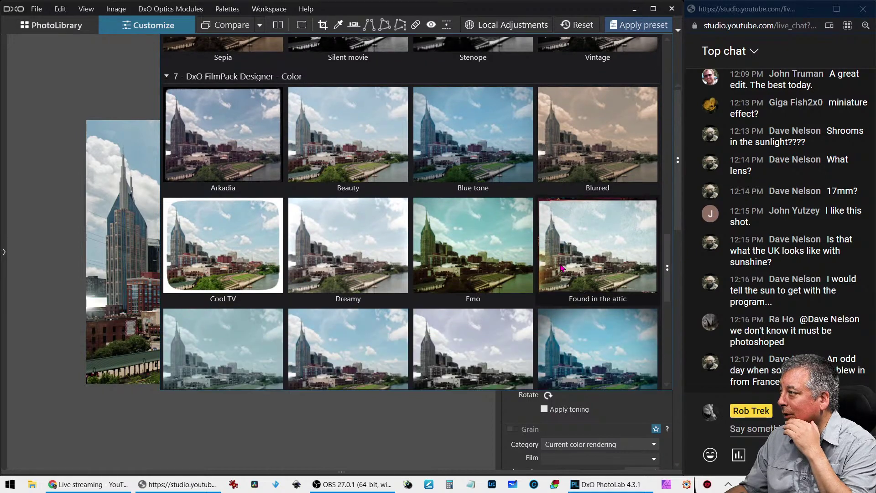
pyautogui.scroll(-1, 563, 268)
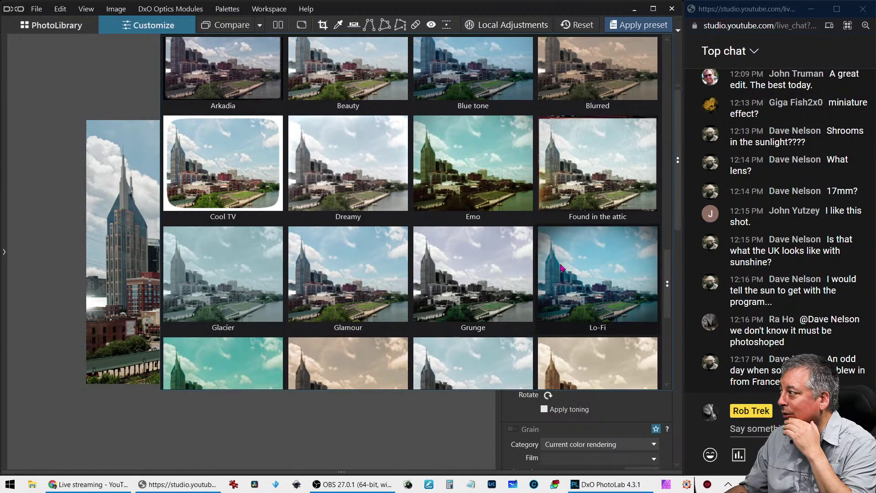
pyautogui.scroll(-3, 562, 268)
pyautogui.scroll(-1, 563, 269)
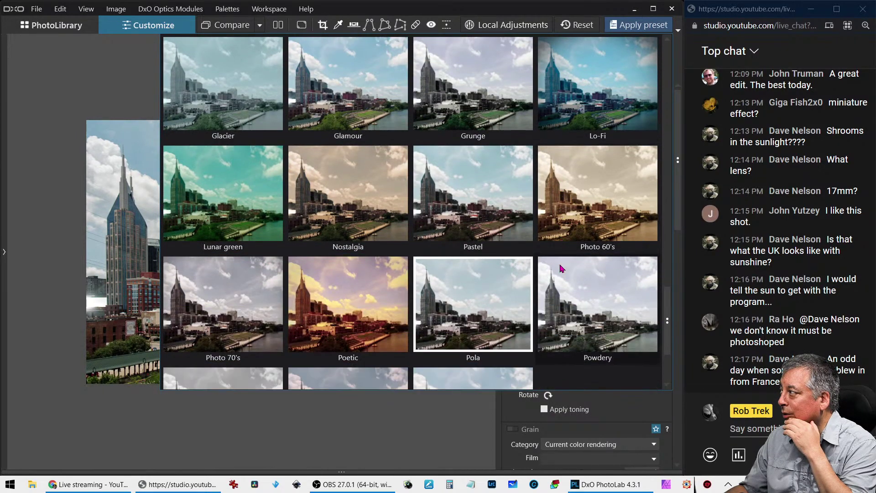
pyautogui.scroll(-1, 561, 268)
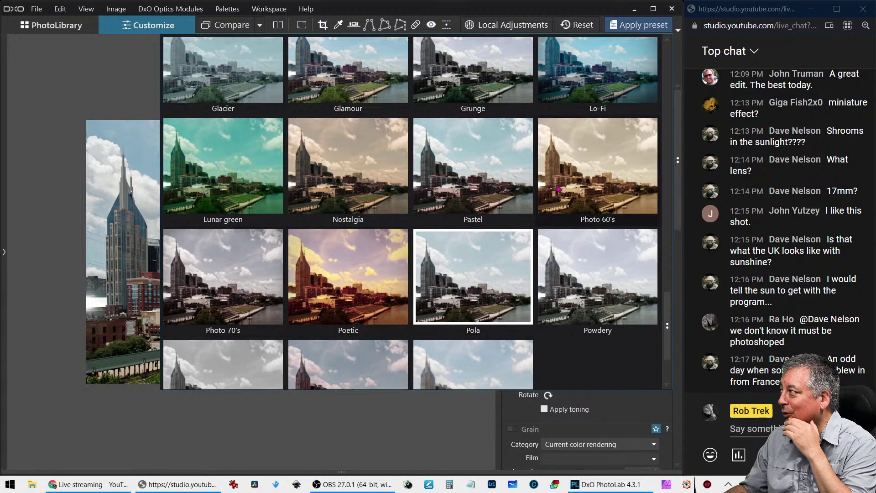
# Try a DxO FilmPack Designer color preset on the skyline photo, then undo it
pyautogui.doubleClick(474, 233)
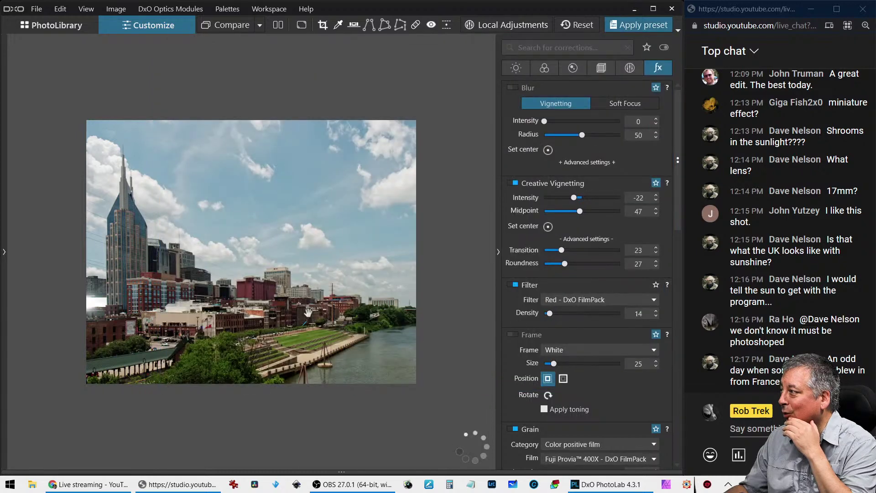
pyautogui.click(547, 379)
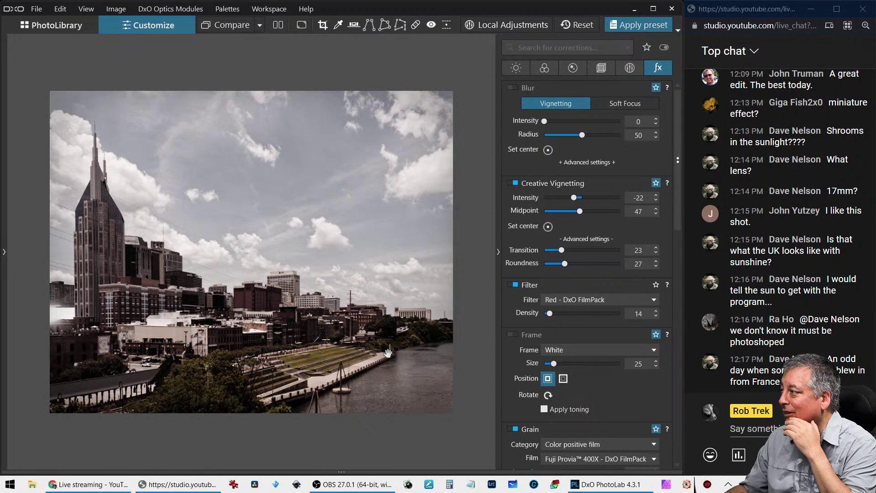
pyautogui.hotkey('ctrl', 'z')
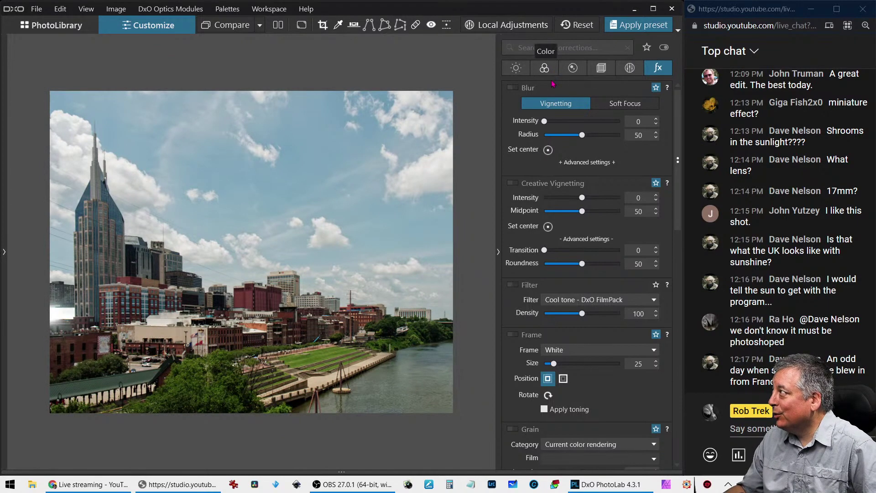
# Enable Style - Toning with the B&W style on the skyline photo and reduce its intensity to 31
pyautogui.click(544, 68)
pyautogui.scroll(-5, 577, 319)
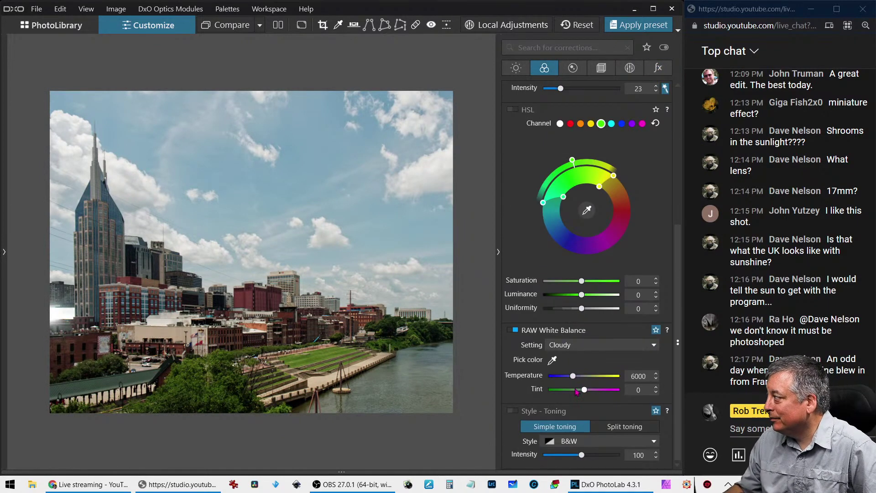
pyautogui.moveTo(582, 455); pyautogui.dragTo(576, 456)
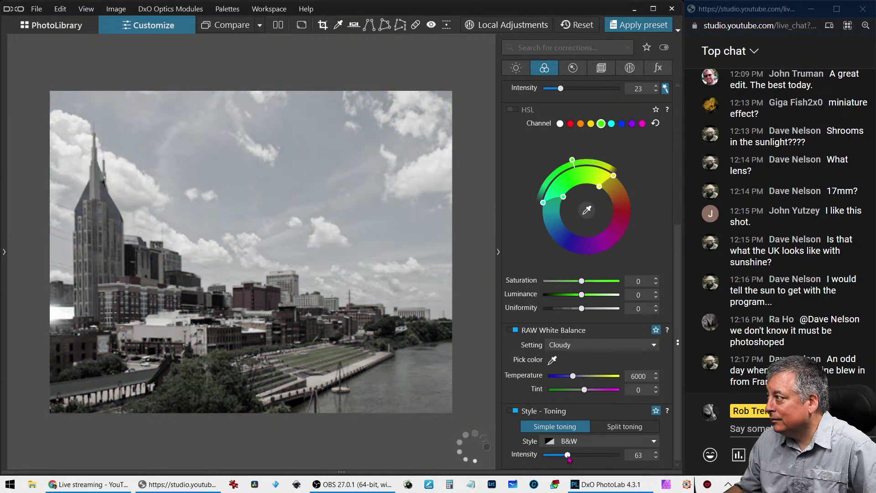
pyautogui.moveTo(576, 457)
pyautogui.mouseDown()
pyautogui.moveTo(606, 462)
pyautogui.moveTo(564, 460)
pyautogui.mouseUp()
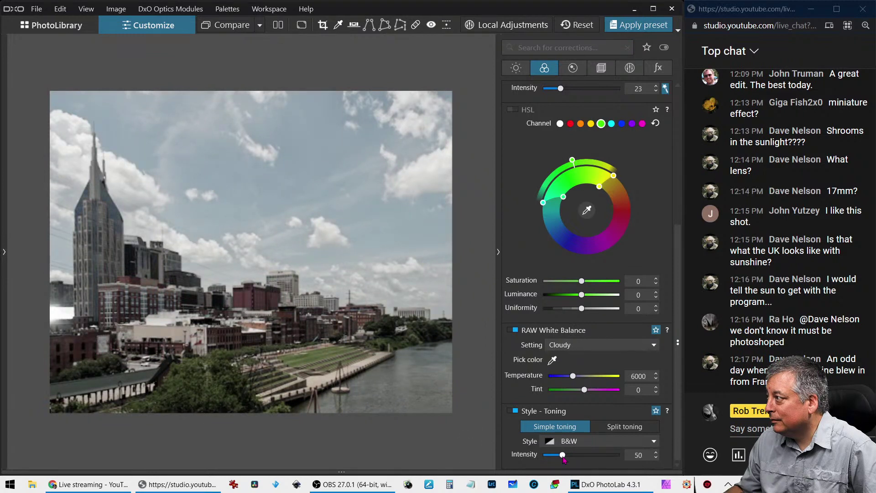
pyautogui.moveTo(564, 460)
pyautogui.mouseDown()
pyautogui.moveTo(540, 460)
pyautogui.moveTo(556, 459)
pyautogui.mouseUp()
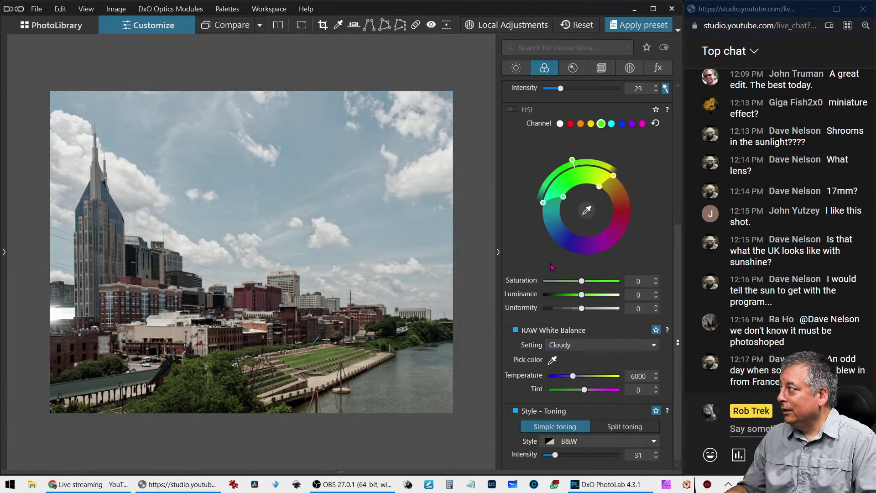
# Enable HSL, sample the sky's blue, and set that channel's saturation to 32 and luminance to -58
pyautogui.scroll(1, 531, 197)
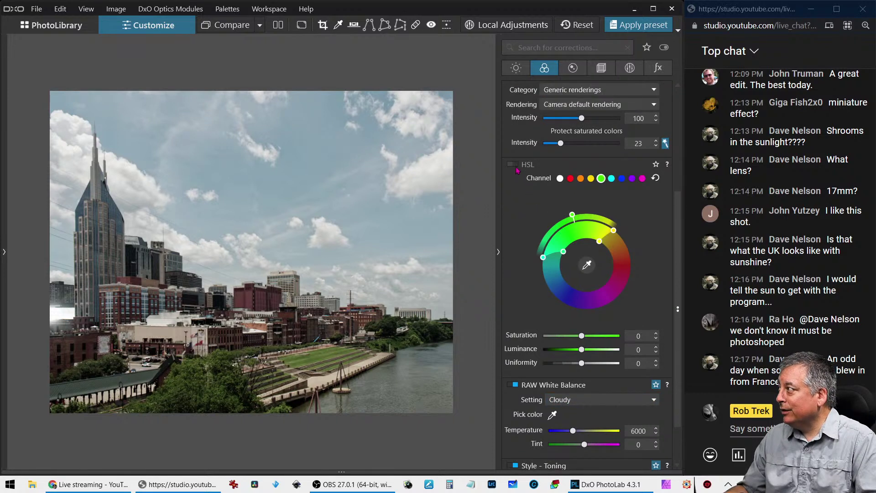
pyautogui.click(513, 165)
pyautogui.click(587, 265)
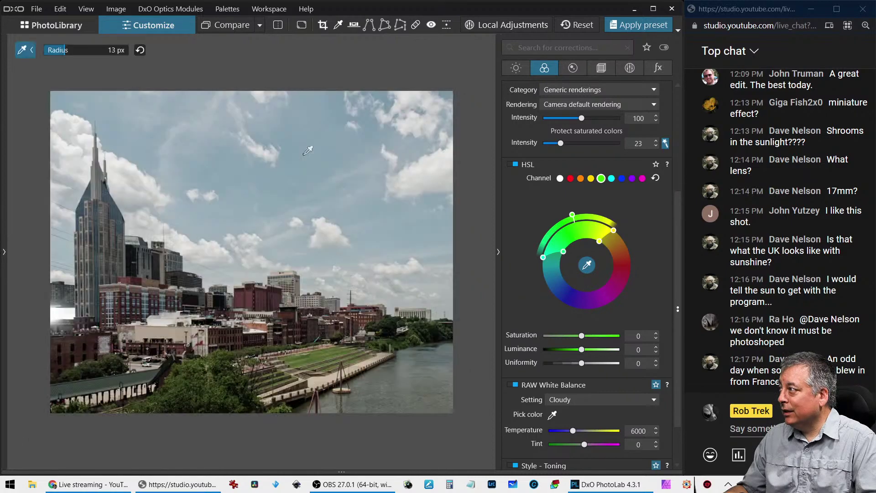
pyautogui.click(299, 137)
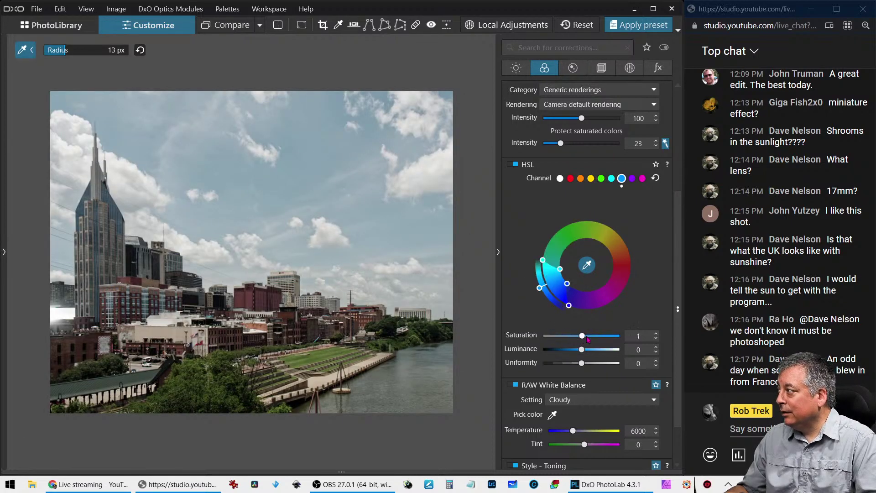
pyautogui.moveTo(581, 336); pyautogui.dragTo(561, 353)
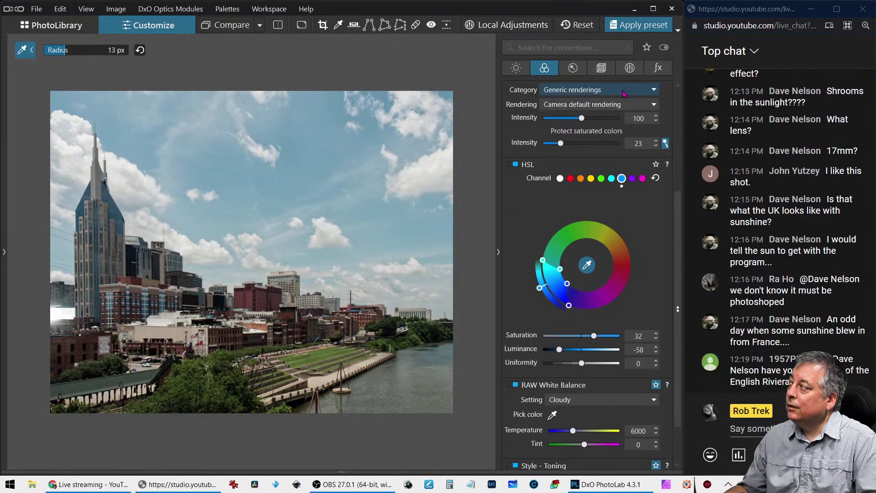
# Raise the DxO ClearView Plus intensity to 50
pyautogui.click(516, 68)
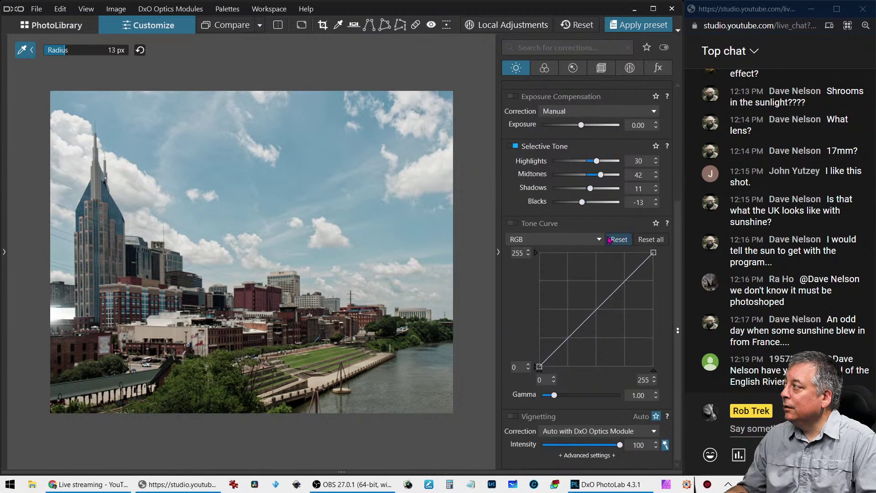
pyautogui.scroll(3, 593, 210)
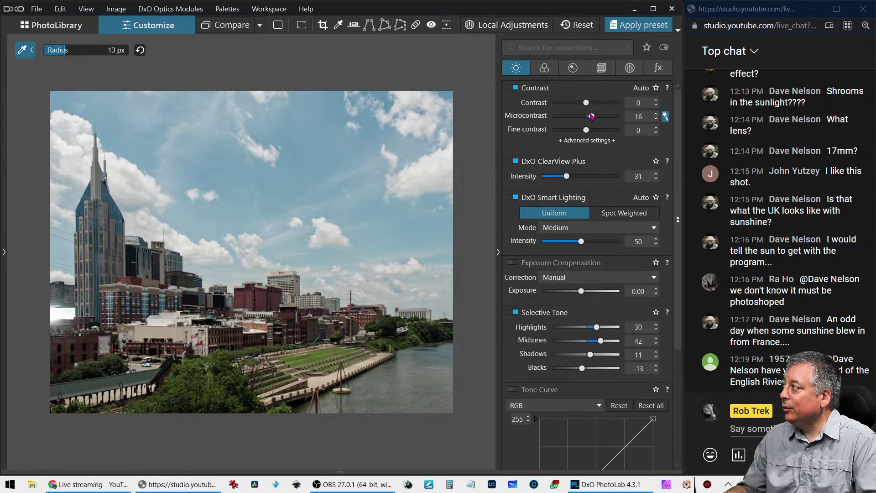
pyautogui.moveTo(570, 182); pyautogui.dragTo(582, 182)
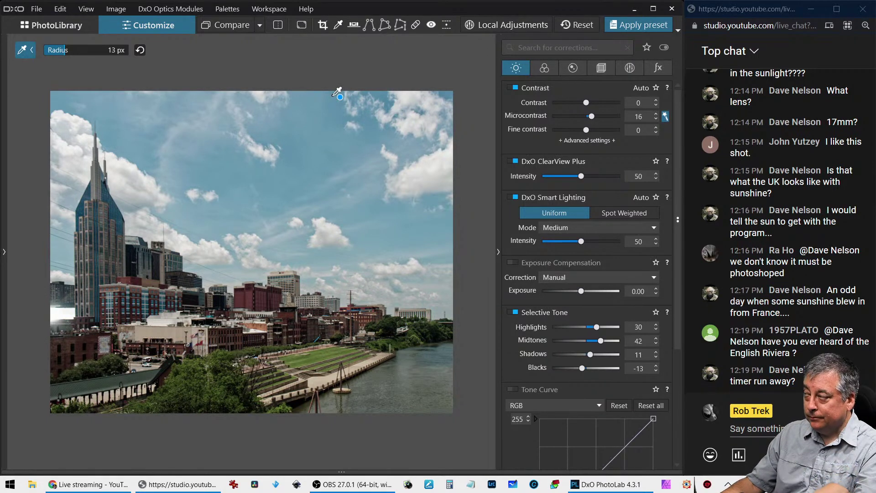
# Compare the original and edited skyline side by side with the corrections panel hidden, and examine the edit full screen
pyautogui.click(278, 25)
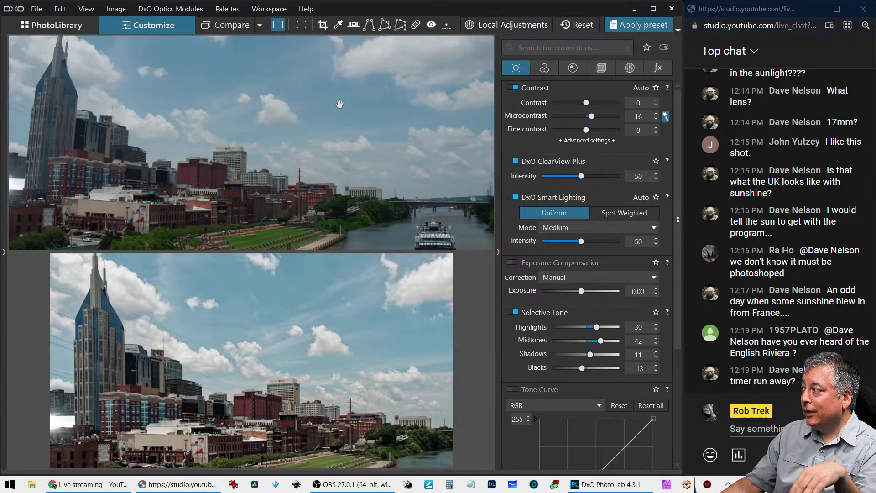
pyautogui.click(498, 224)
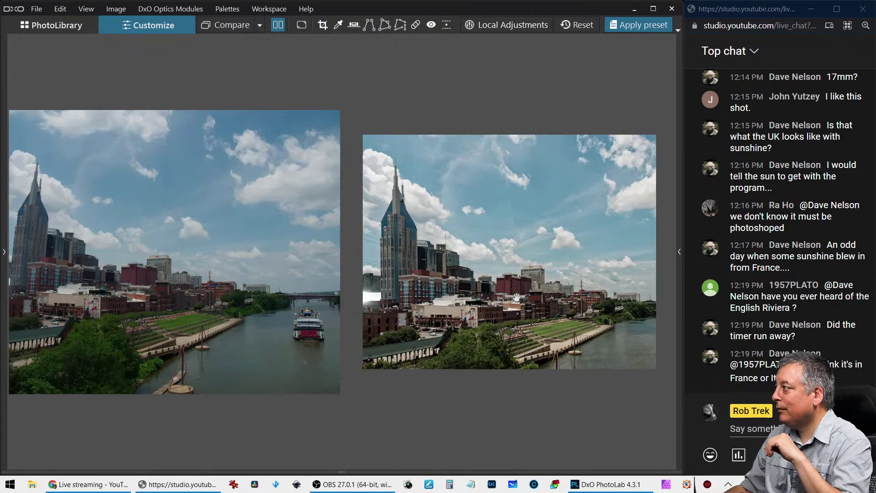
pyautogui.click(301, 25)
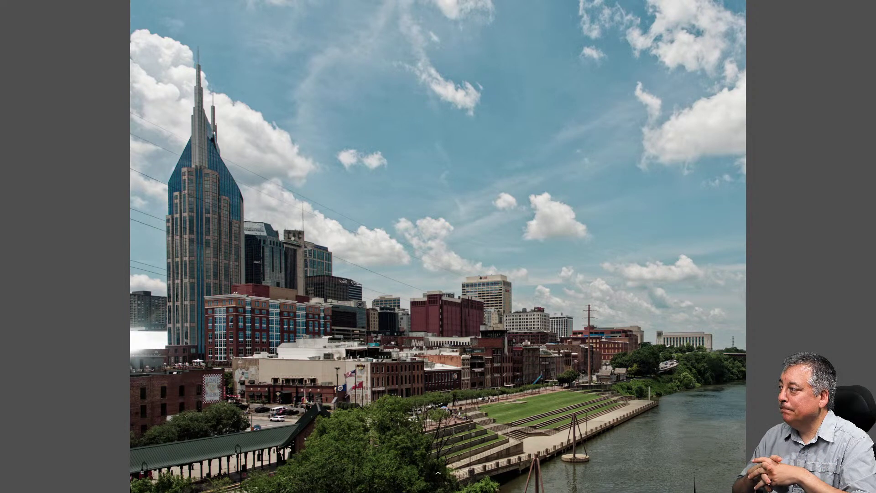
pyautogui.press('Escape')
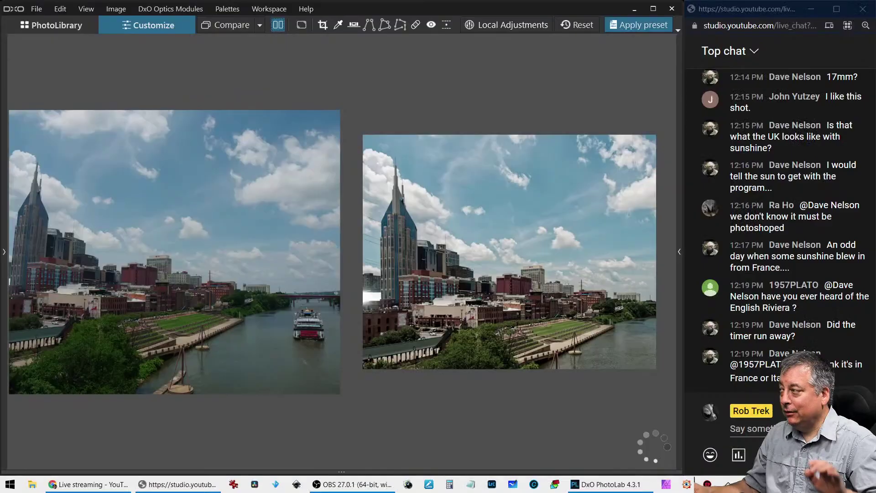
# Return to the photo library and open the New folder subfolder of the drive-download folder
pyautogui.click(64, 25)
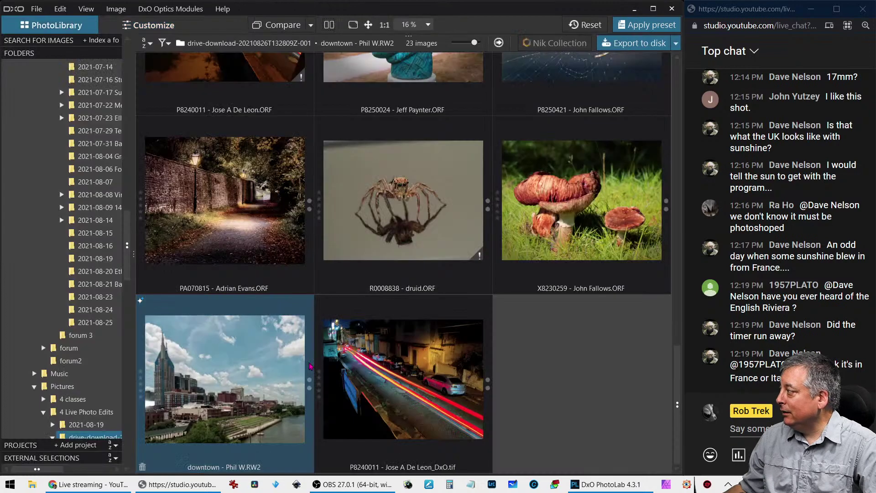
pyautogui.scroll(5, 392, 396)
pyautogui.click(369, 385)
pyautogui.click(154, 328)
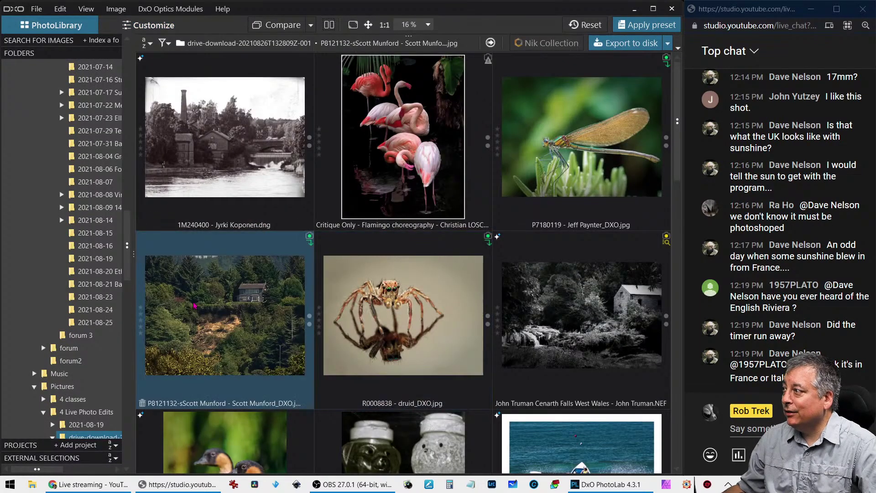
pyautogui.scroll(-1, 95, 381)
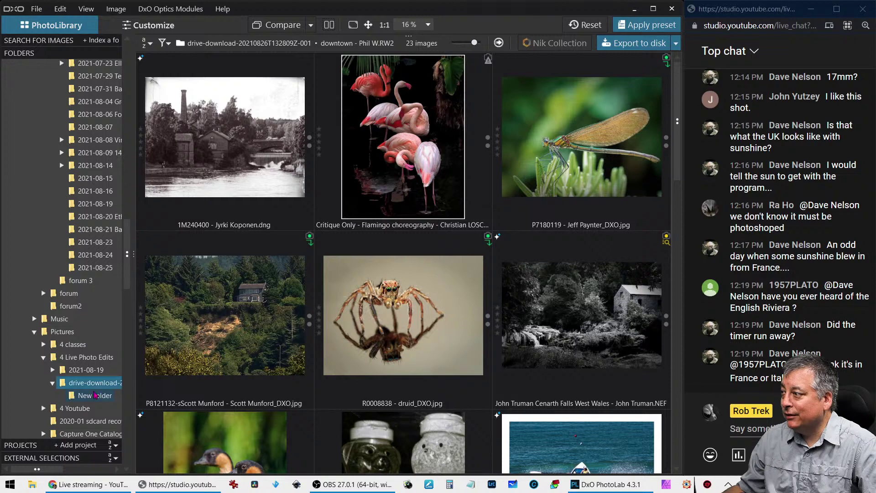
pyautogui.click(95, 395)
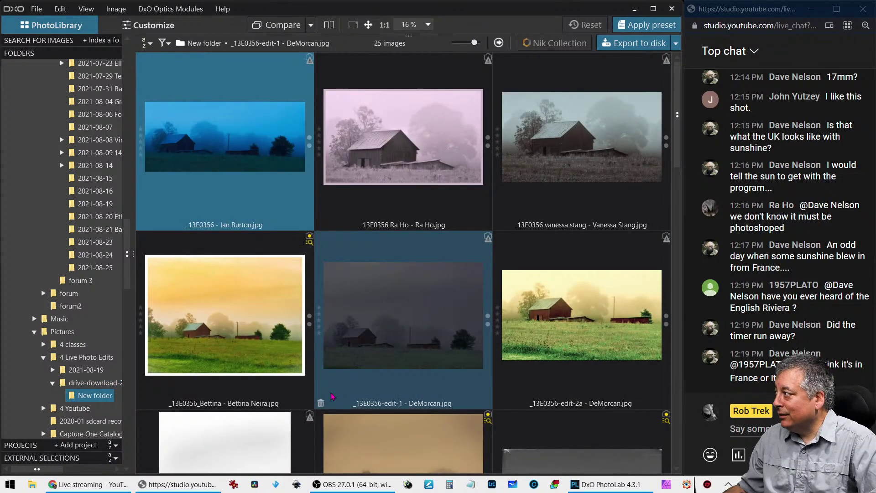
# Open the raw foggy barn photo _13E0356.ORF for customizing and show it as a single image without the side-by-side comparison
pyautogui.scroll(-8, 332, 395)
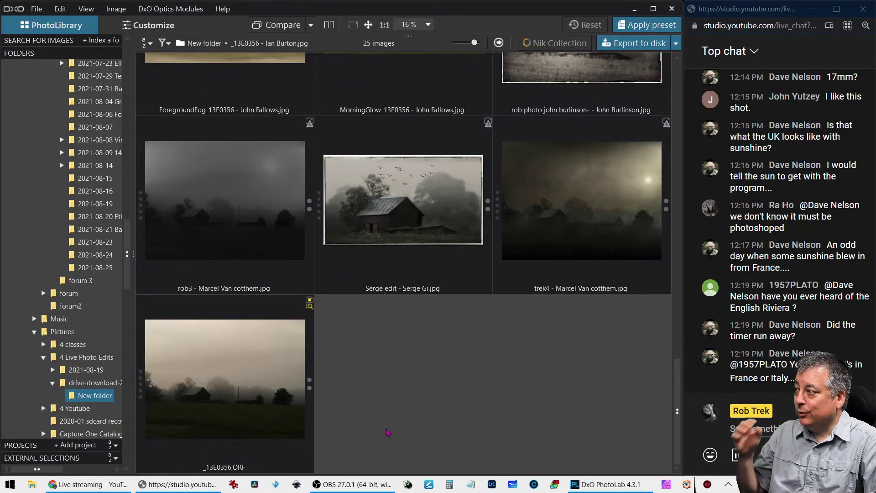
pyautogui.click(295, 417)
pyautogui.doubleClick(246, 410)
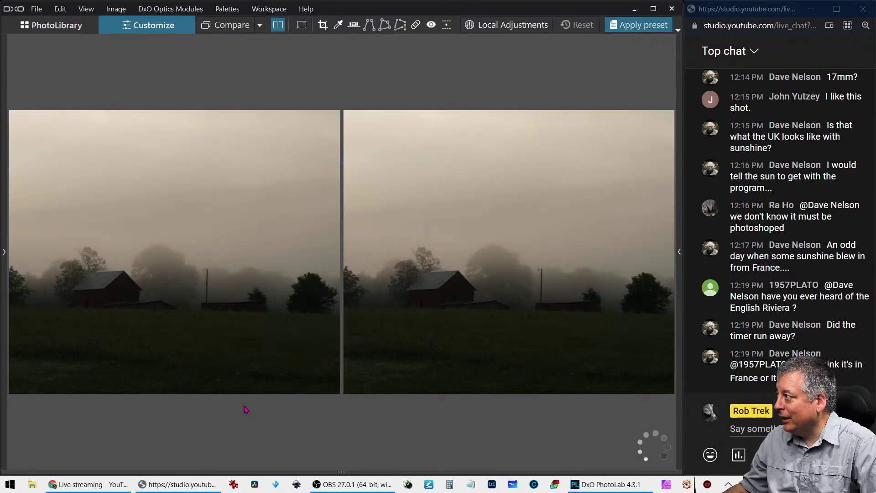
pyautogui.click(278, 25)
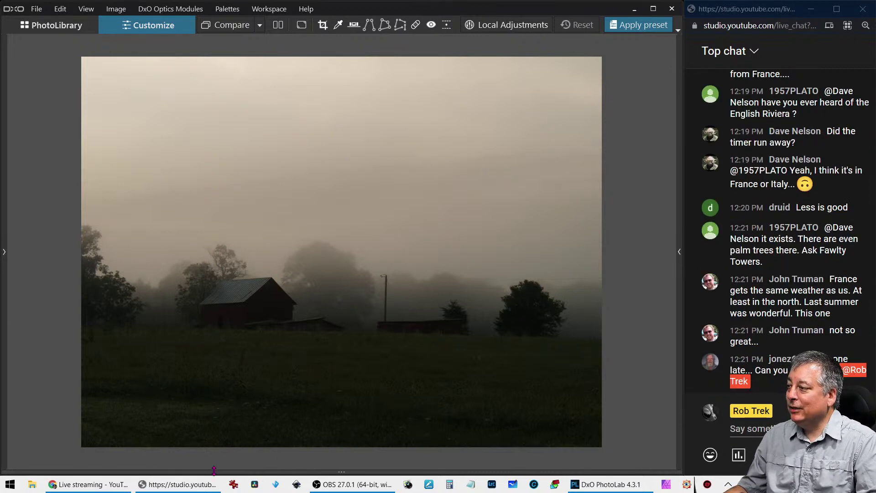
# Switch to the full-screen image viewer with the black-and-white barn edit
pyautogui.moveTo(101, 488)
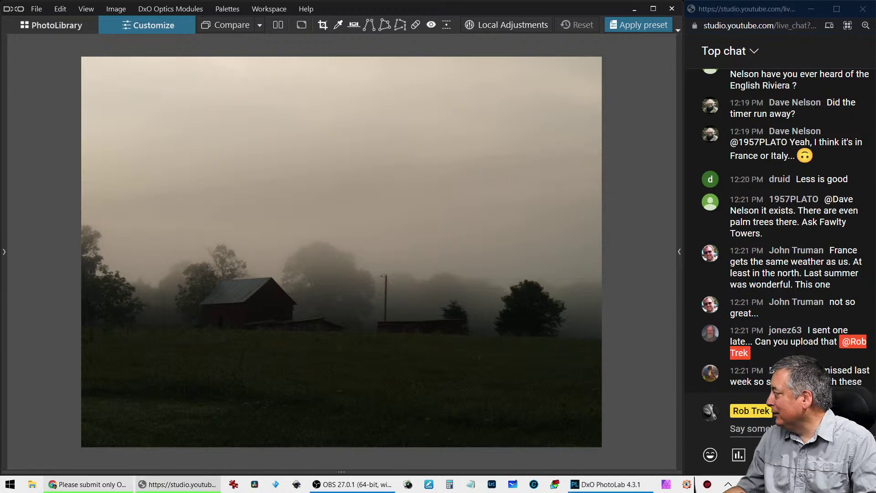
pyautogui.hotkey('alt', 'Tab')
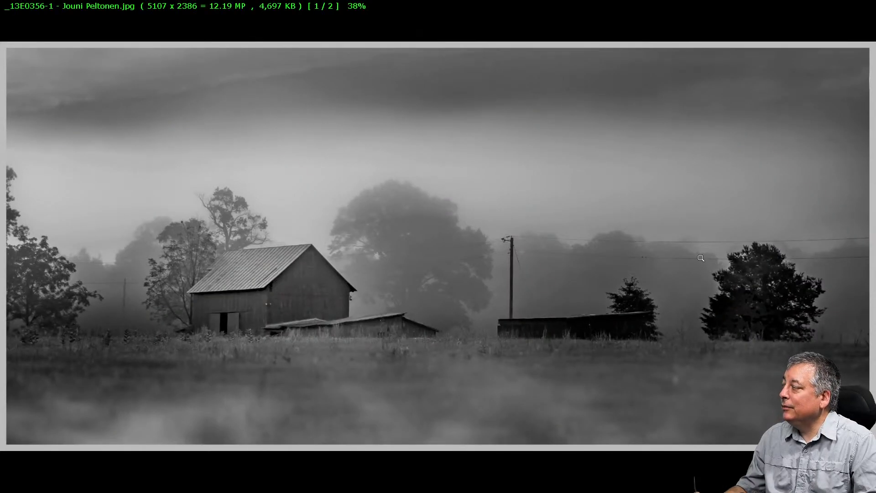
# Leave full screen and copy the barn edit _13E0356-1 from Downloads into the New folder inside the drive-download folder under 4 Live Photo Edits
pyautogui.press('Escape')
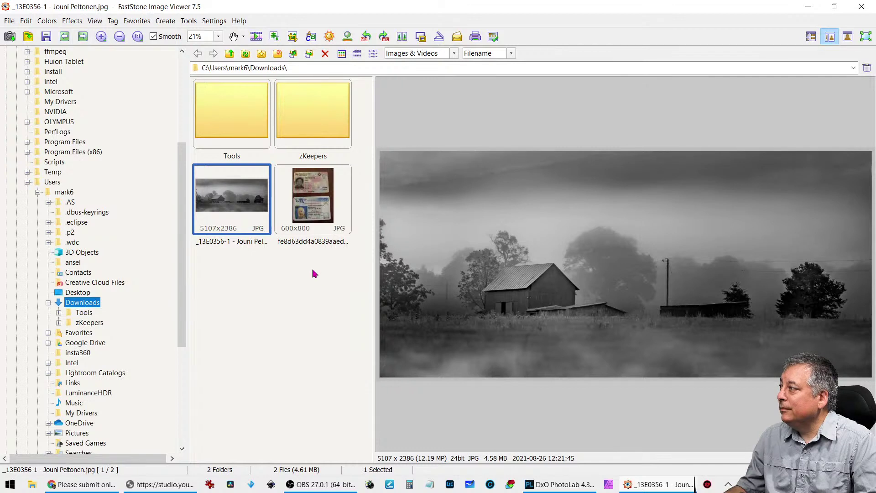
pyautogui.moveTo(182, 324); pyautogui.dragTo(178, 415)
pyautogui.click(16, 332)
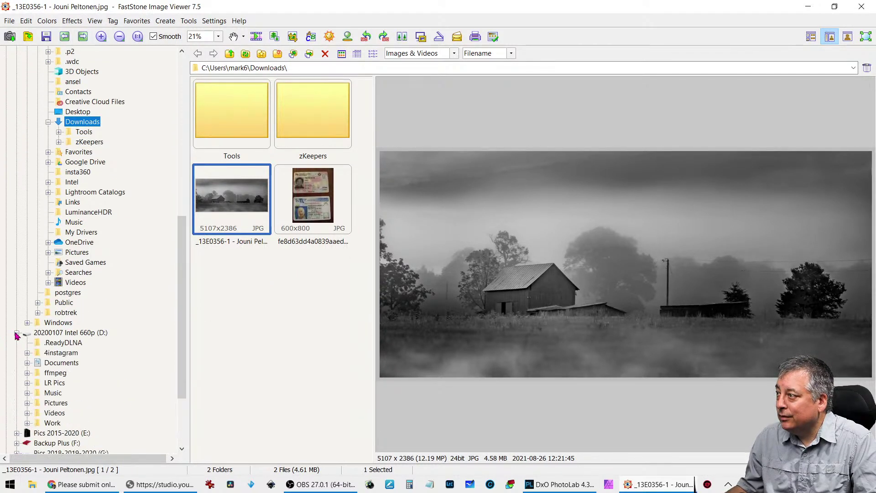
pyautogui.click(28, 403)
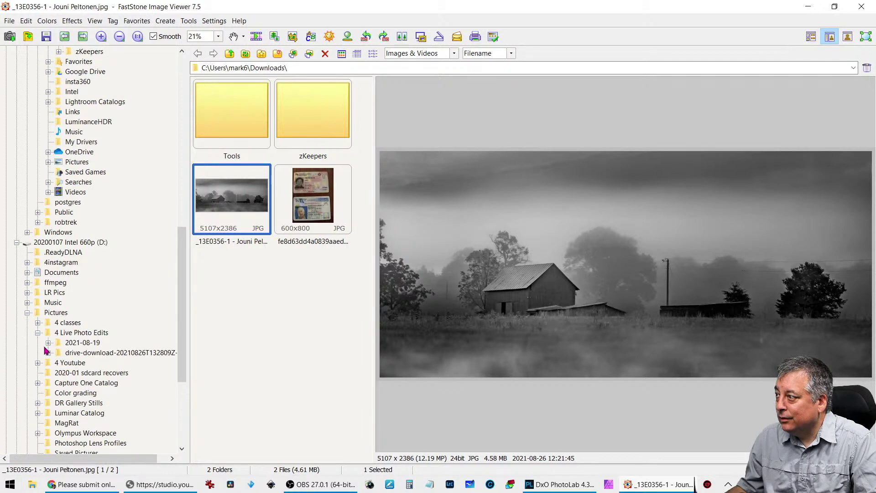
pyautogui.click(48, 353)
pyautogui.moveTo(207, 236); pyautogui.dragTo(108, 364)
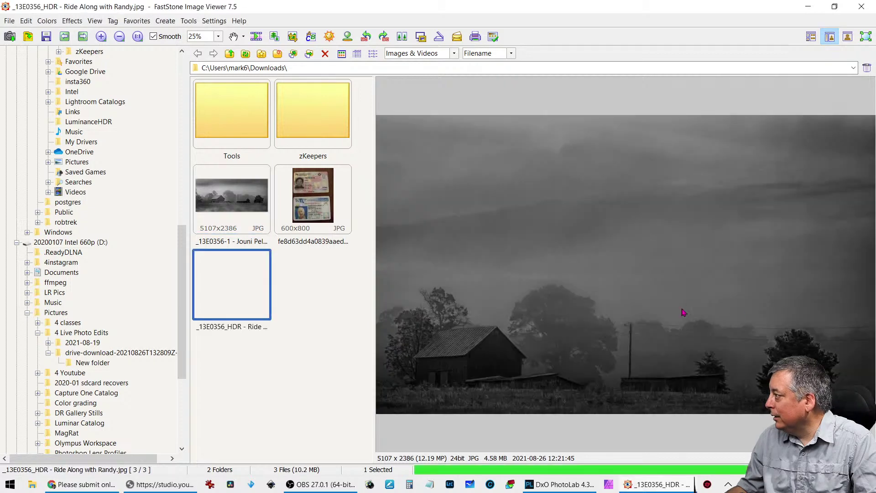
# Preview the dark _13E0356_HDR barn edit full screen and copy it from Downloads into the same New folder
pyautogui.doubleClick(676, 311)
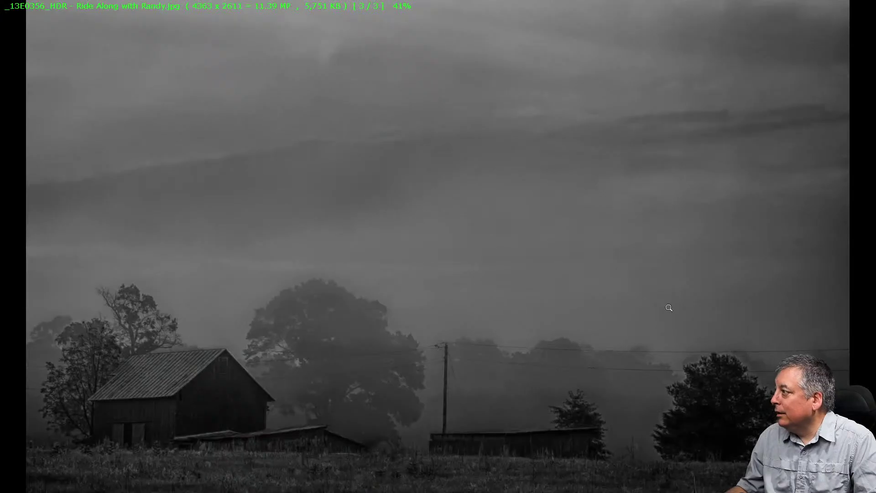
pyautogui.doubleClick(616, 258)
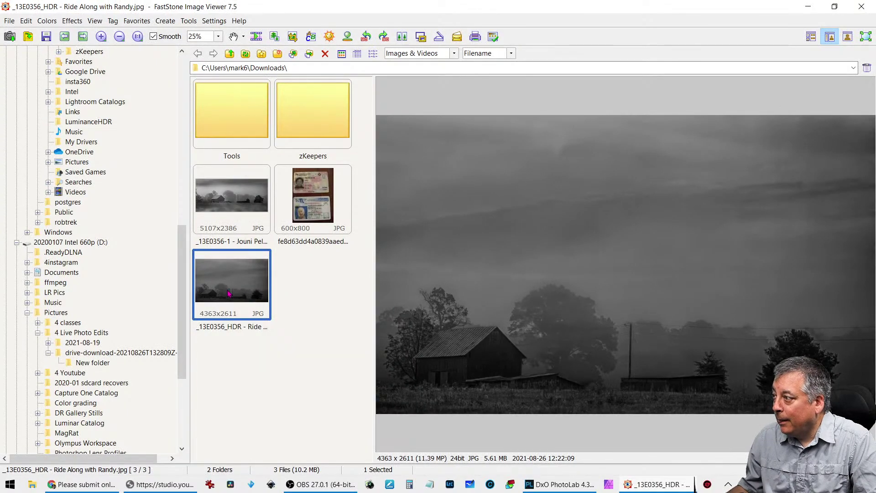
pyautogui.moveTo(230, 292); pyautogui.dragTo(121, 364)
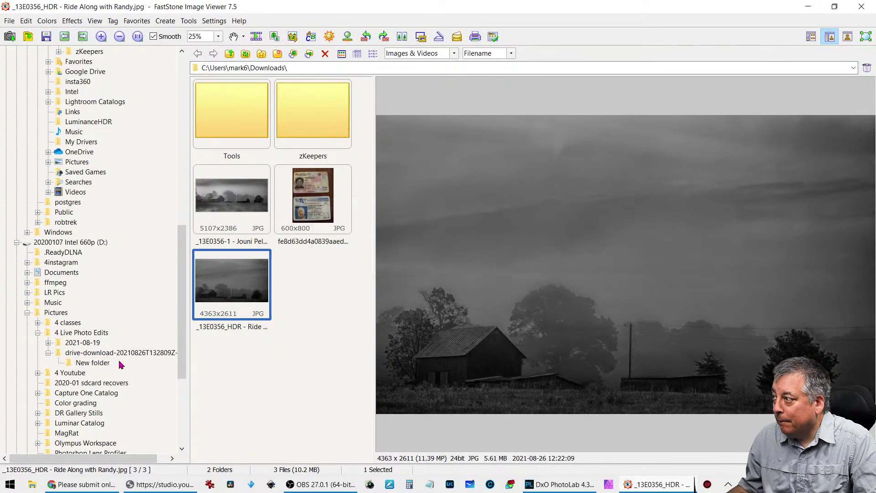
# Switch back to DxO PhotoLab and check the raw barn photo's histogram and shooting metadata, then hide that information
pyautogui.click(808, 6)
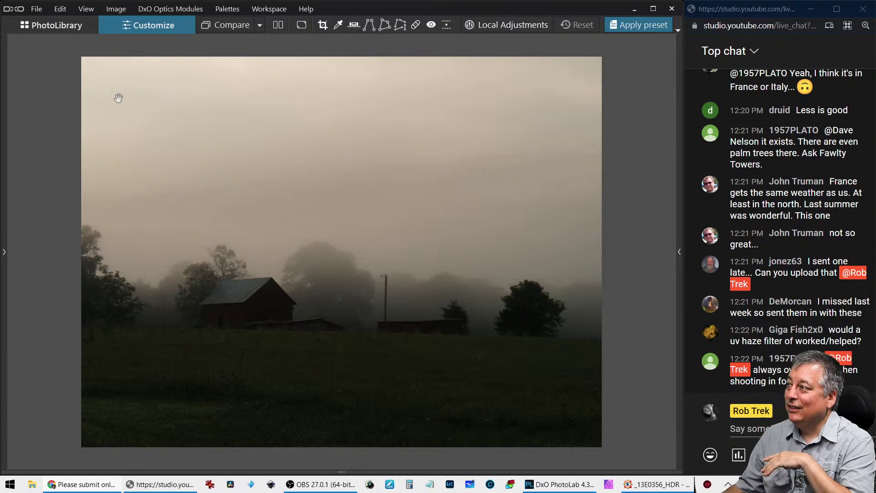
pyautogui.click(5, 259)
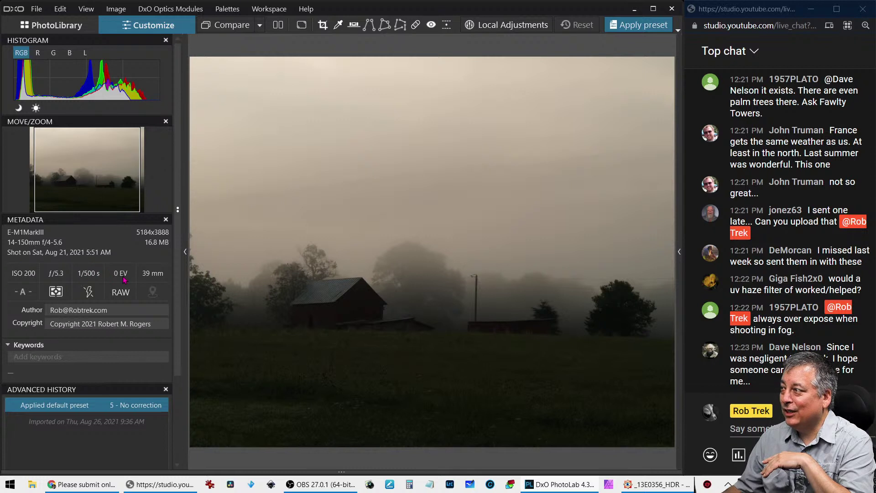
pyautogui.click(186, 253)
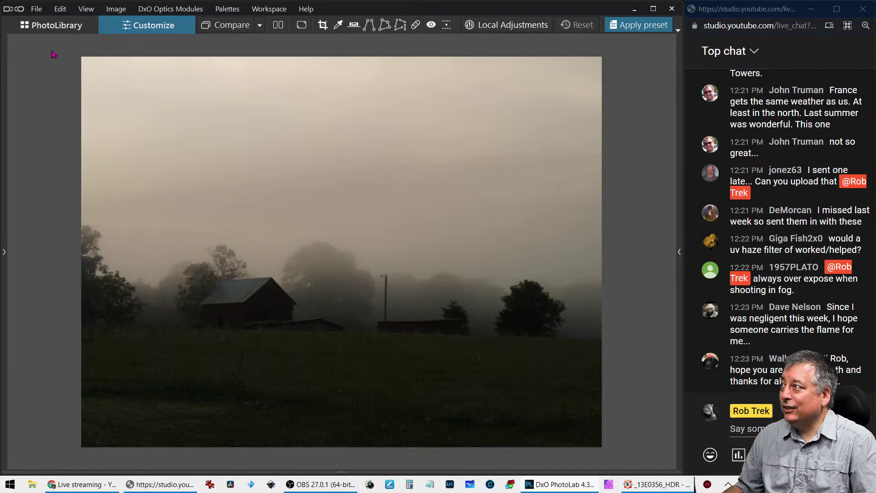
# Return to the photo library and open the first submitted barn edit, the blue-toned panorama, for a large view
pyautogui.click(51, 25)
pyautogui.keyDown('ctrl'); pyautogui.click(343, 364); pyautogui.keyUp('ctrl')
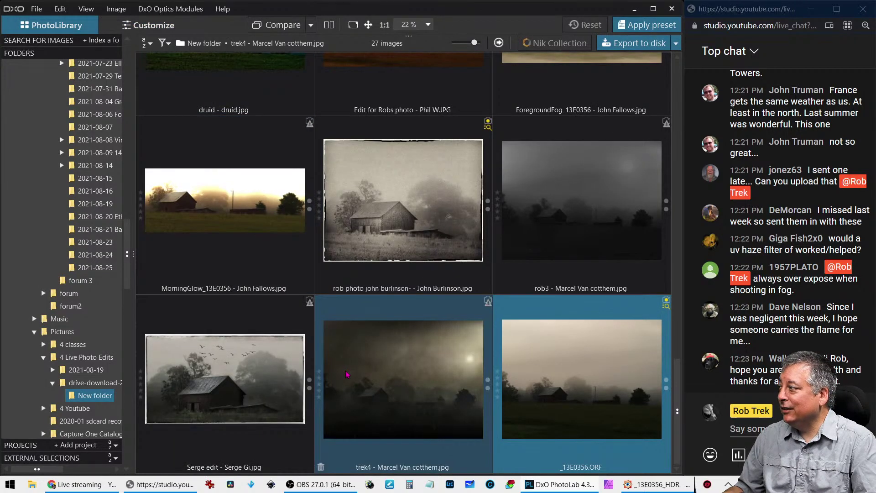
pyautogui.scroll(10, 347, 375)
pyautogui.click(272, 218)
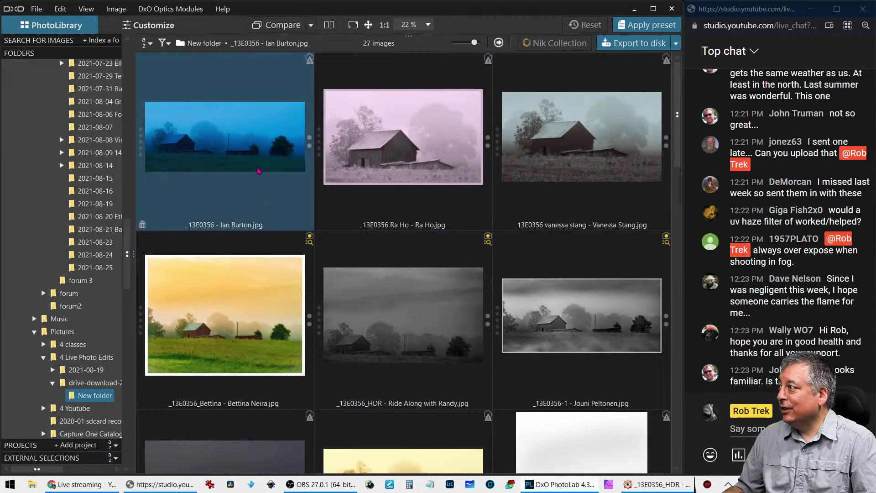
pyautogui.doubleClick(257, 164)
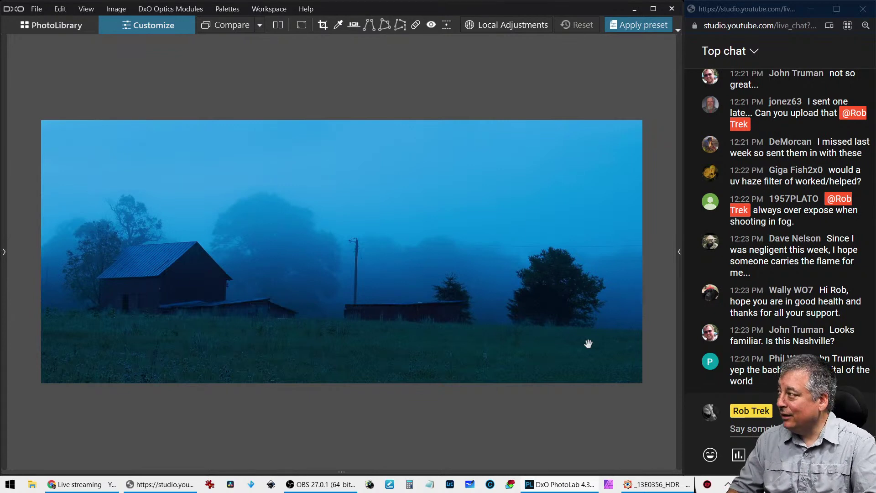
# Check the image properties of the blue-toned barn edit and close them
pyautogui.rightClick(404, 237)
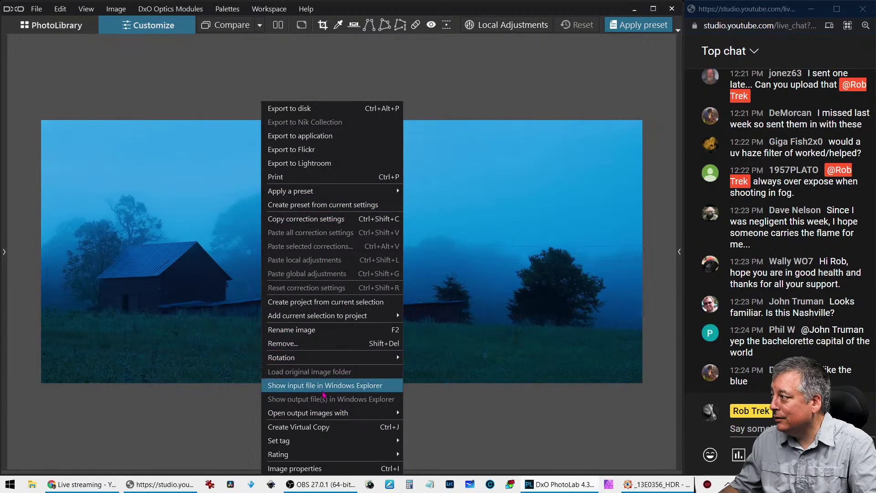
pyautogui.click(529, 318)
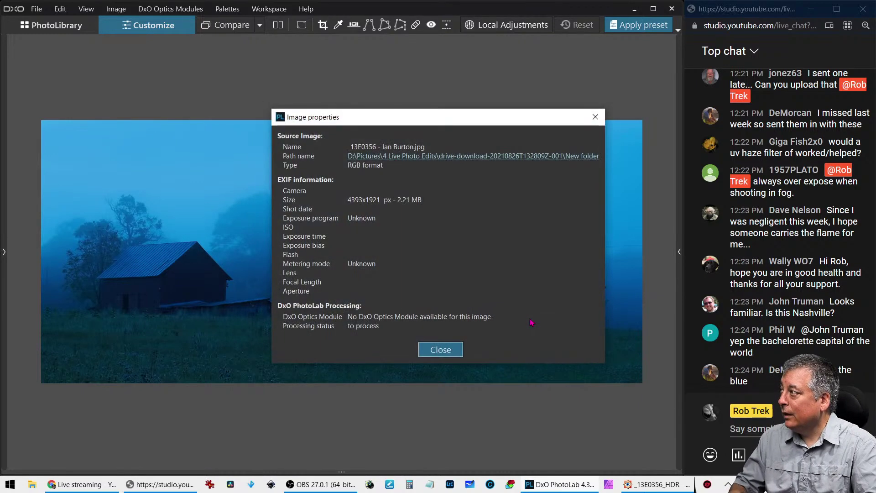
pyautogui.click(440, 350)
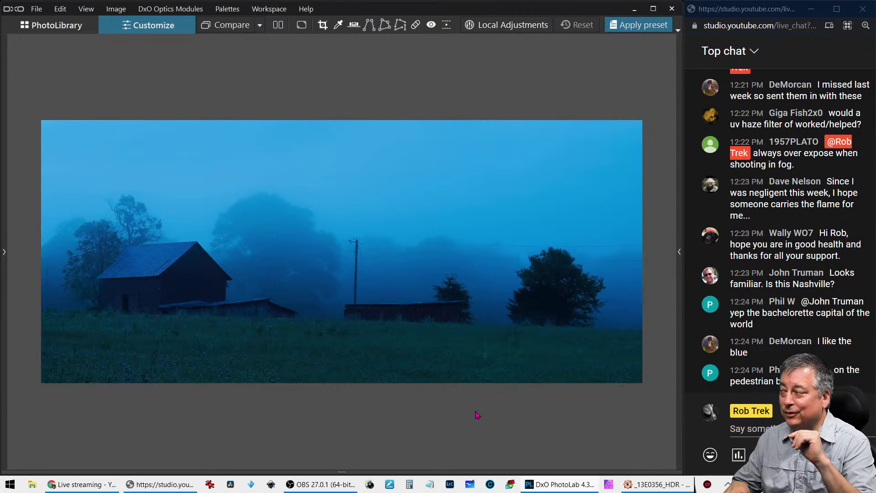
# Advance to the pink-toned barn edit and check its image properties
pyautogui.press('Right')
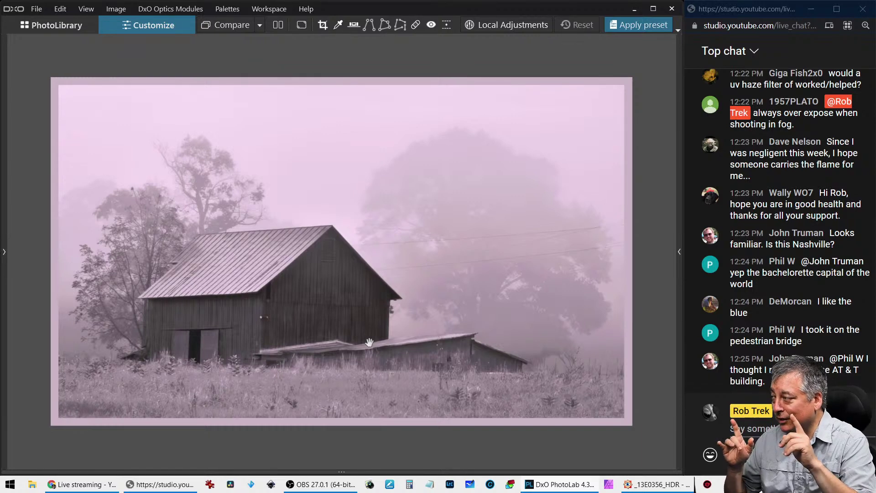
pyautogui.hotkey('ctrl', 'i')
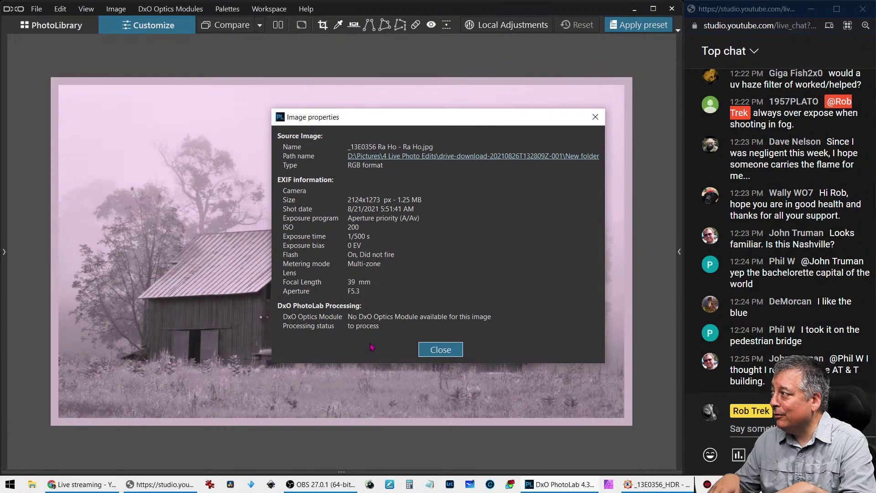
pyautogui.press('Escape')
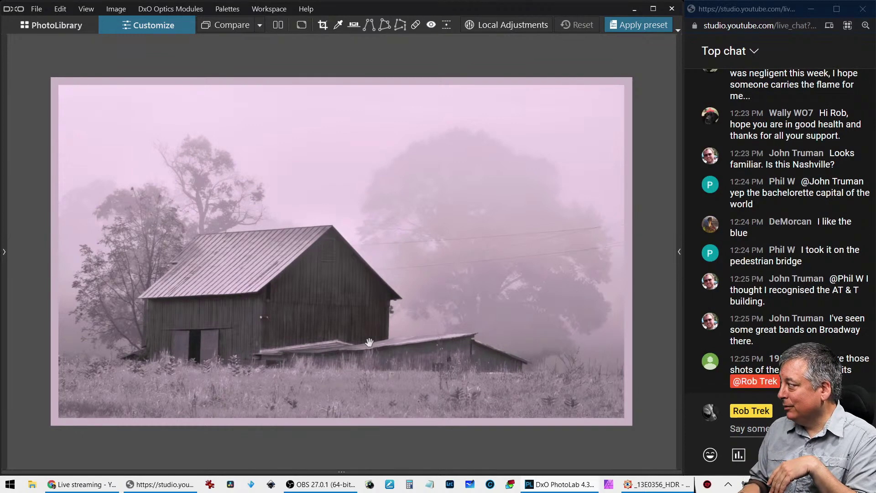
# Advance to the muted teal barn edit with the dark grass and check its image properties
pyautogui.hotkey('ctrl', 'z')
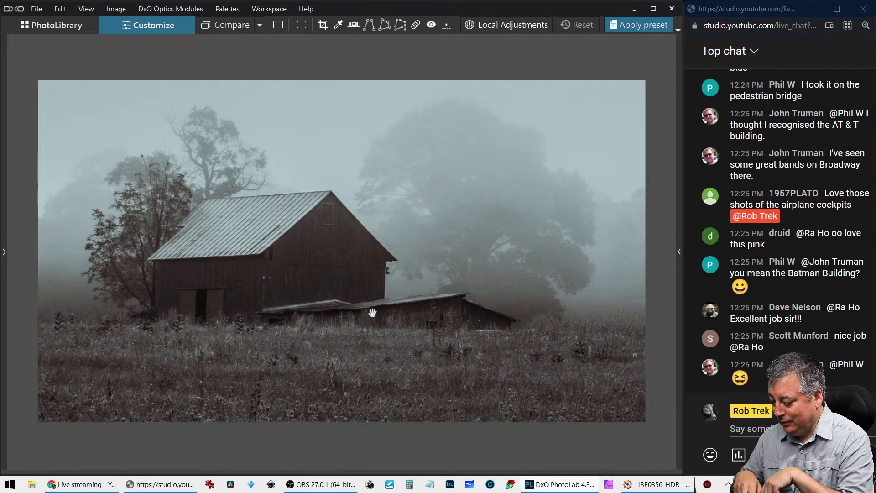
pyautogui.hotkey('ctrl', 'i')
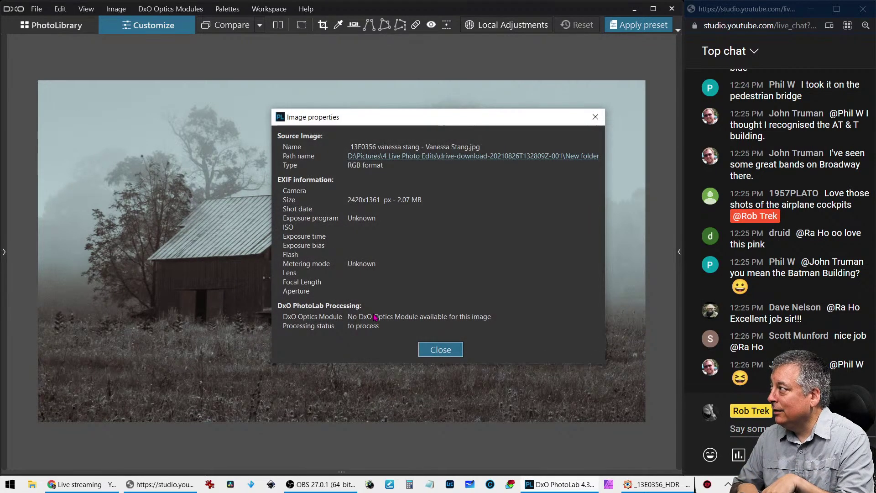
pyautogui.press('Escape')
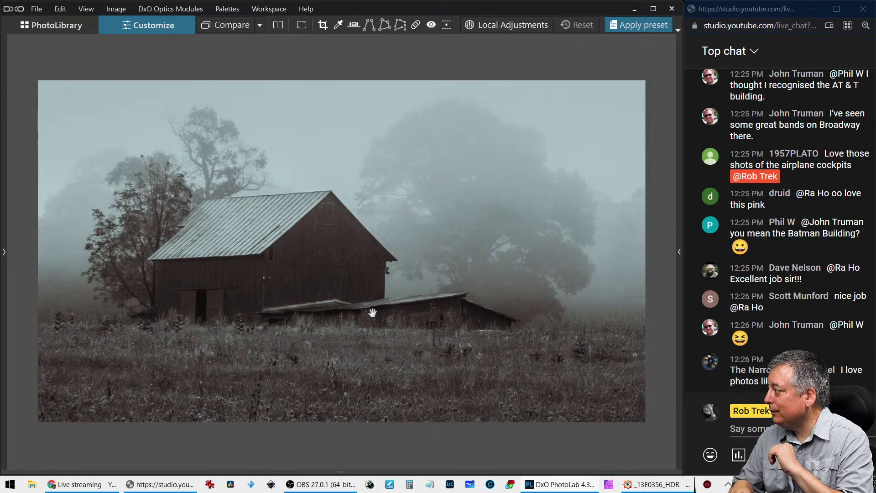
# Advance to the yellow-sky barn edit, show its whole white-bordered frame, and check its image properties
pyautogui.press('Right')
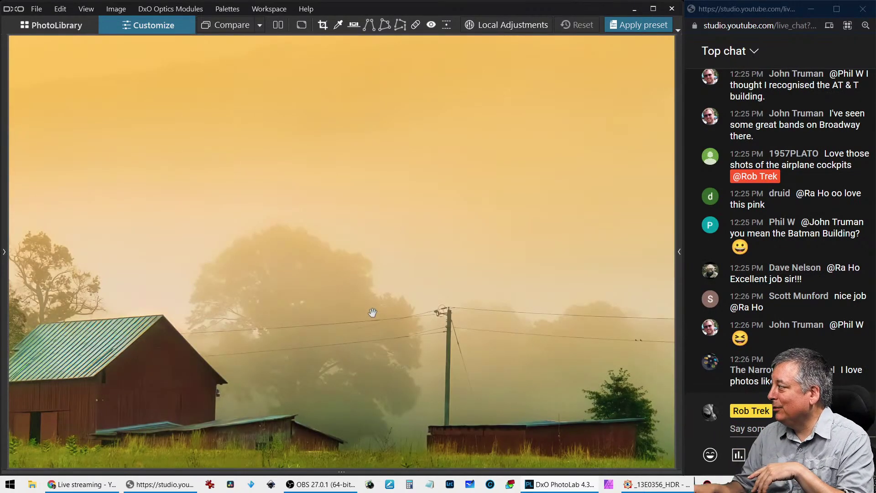
pyautogui.scroll(-5, 373, 312)
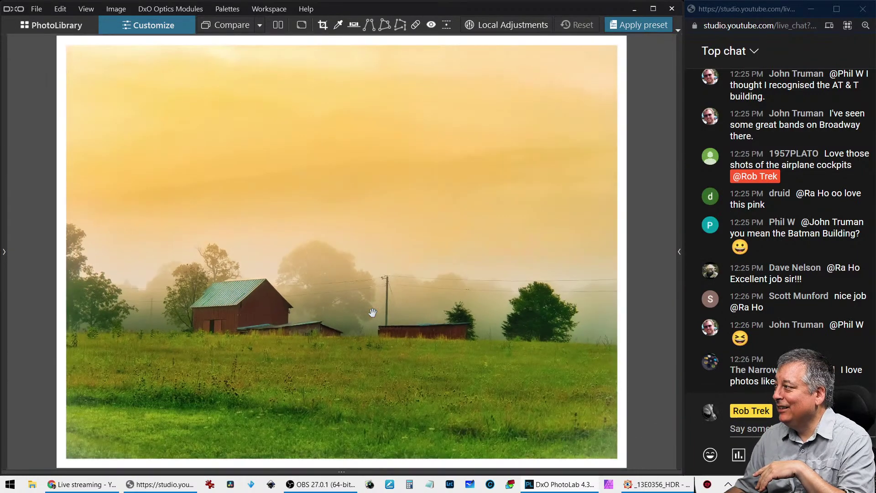
pyautogui.scroll(-1, 373, 313)
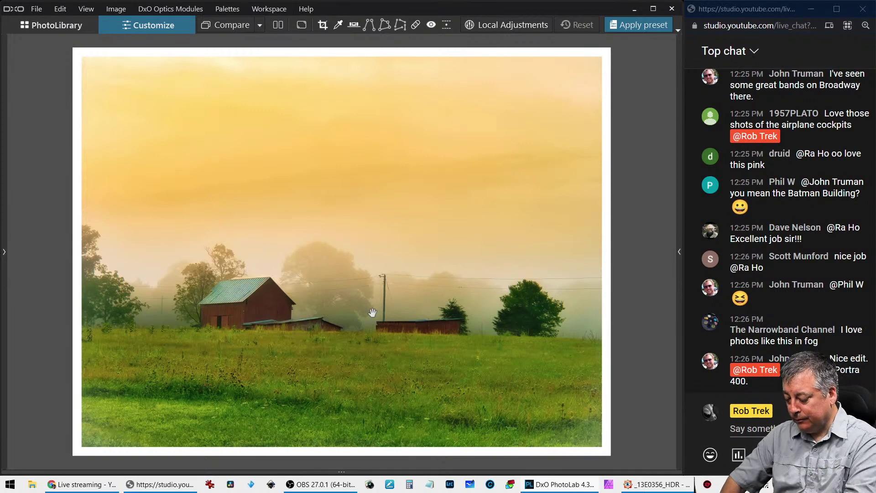
pyautogui.hotkey('ctrl', 'i')
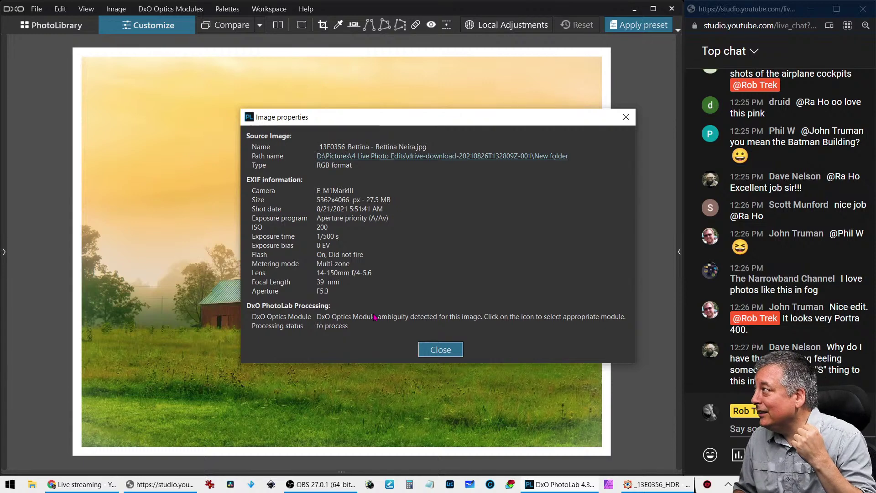
pyautogui.click(424, 351)
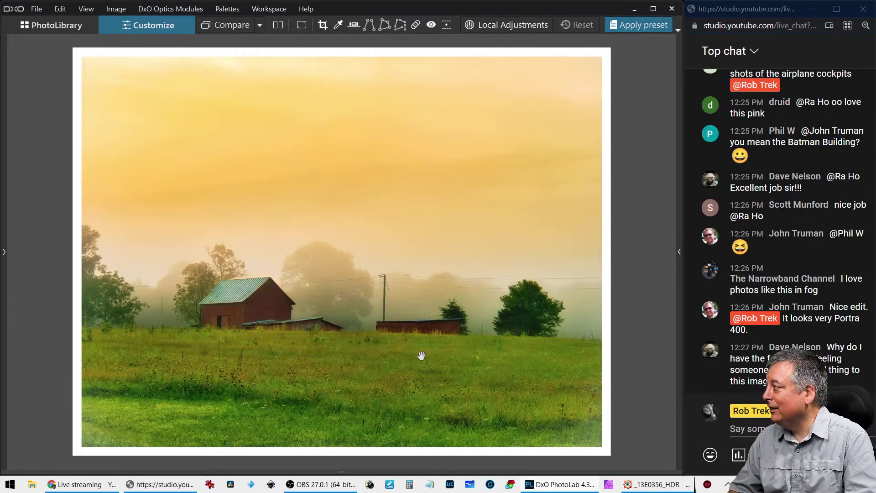
# Advance to the dark black-and-white HDR barn edit, view it full screen, and check its image properties
pyautogui.press('d')
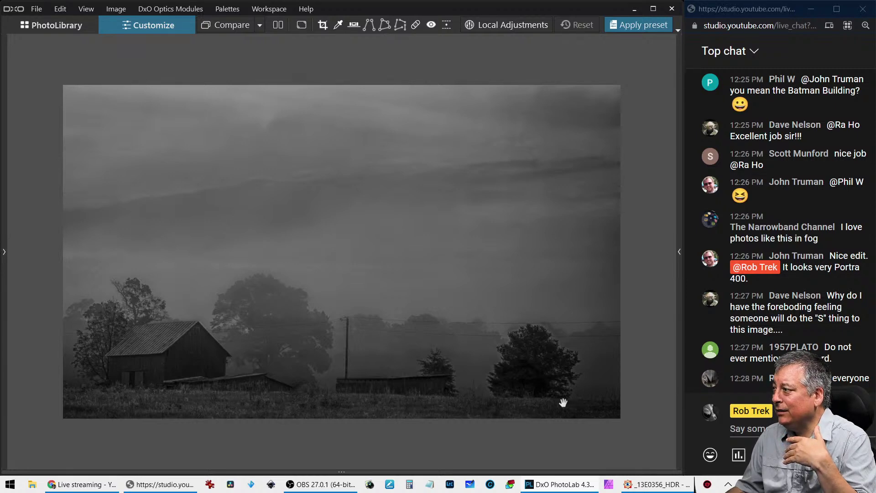
pyautogui.click(302, 25)
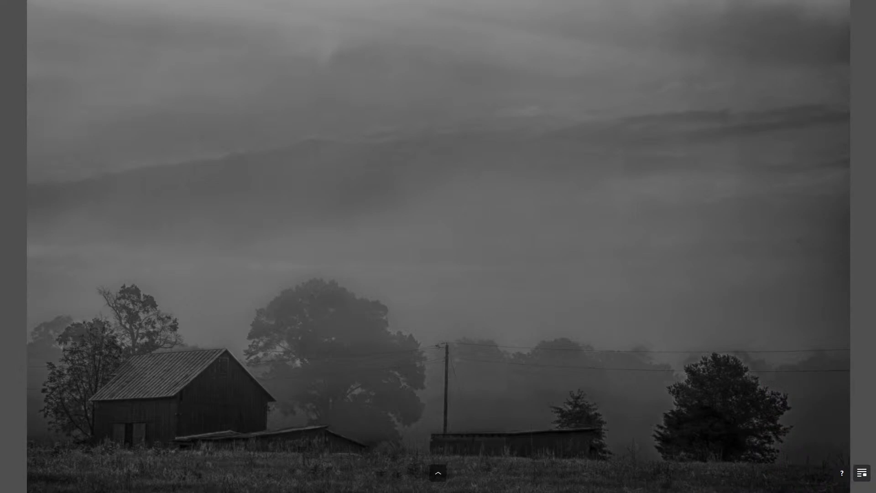
pyautogui.press('Escape')
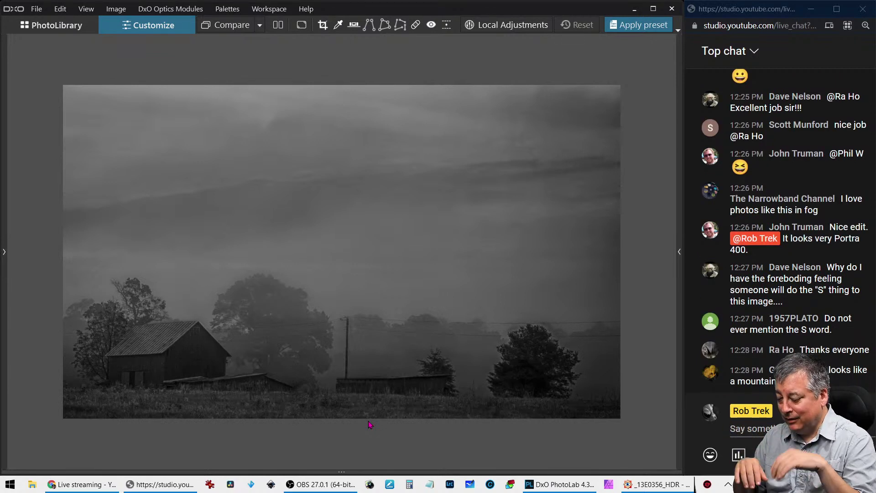
pyautogui.hotkey('ctrl', 'i')
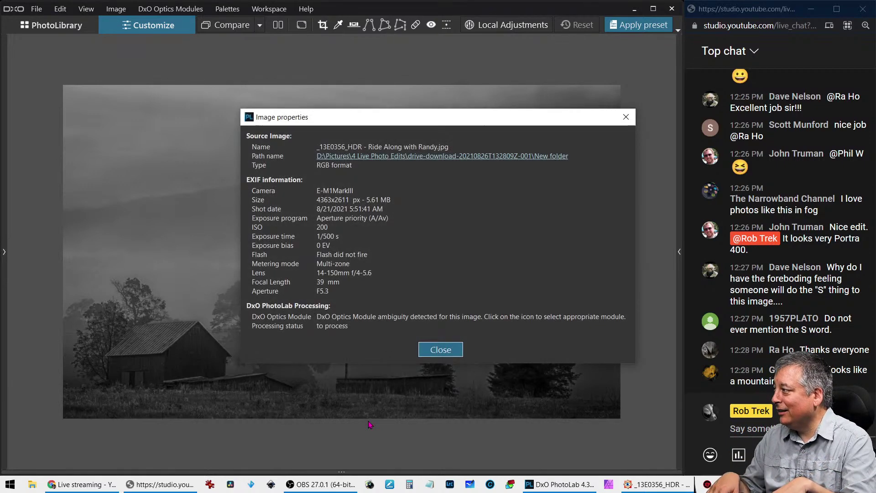
pyautogui.press('Escape')
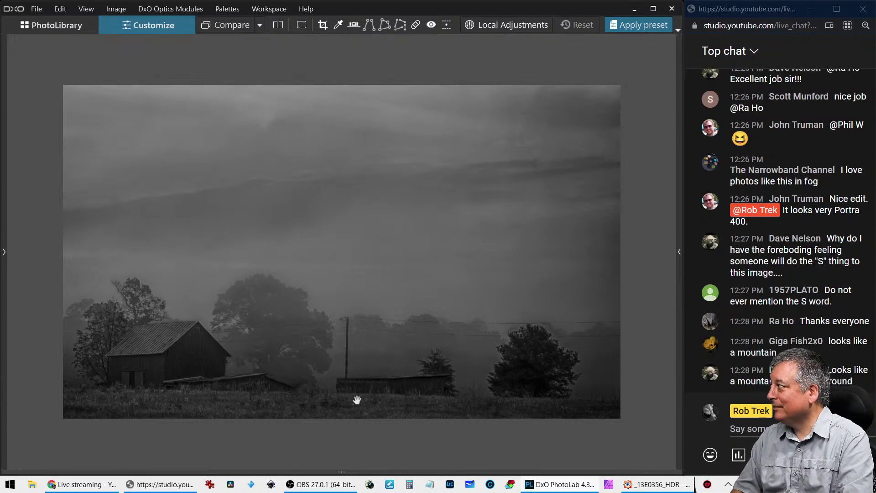
# Examine the gray-bordered black-and-white panorama edit of the barn and go back to the yellow-sky edit
pyautogui.press('d')
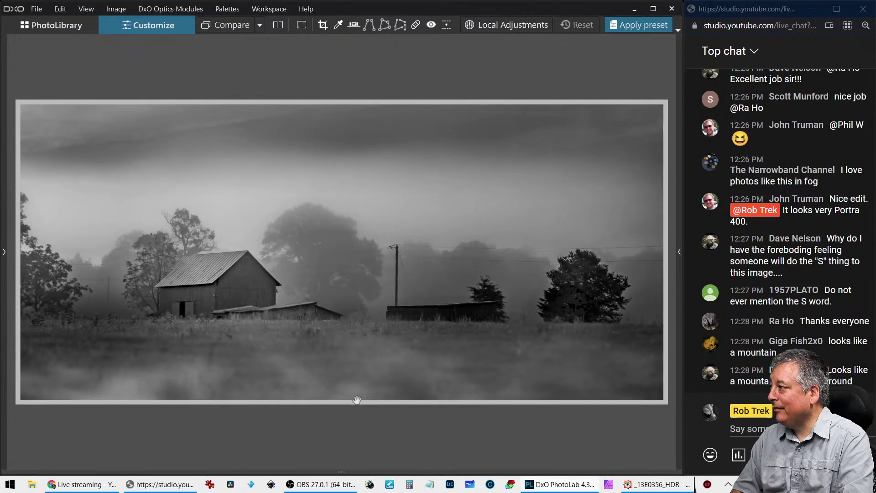
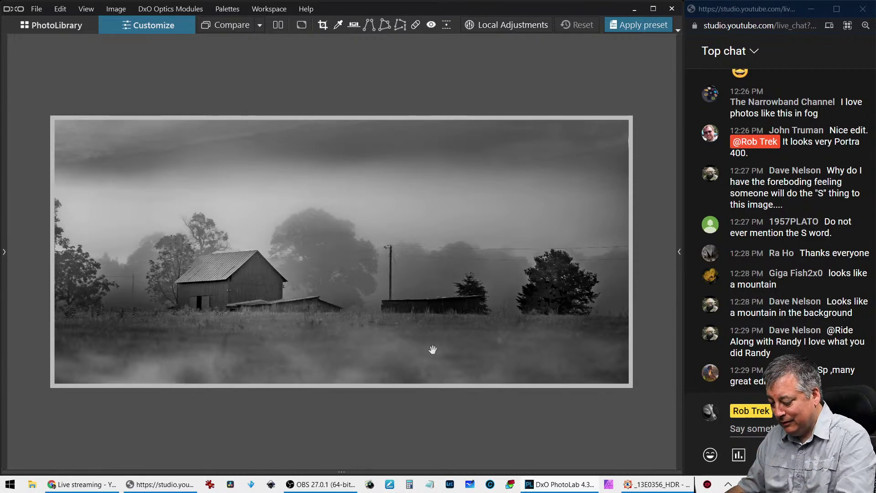
pyautogui.press('Right')
pyautogui.press('Right')
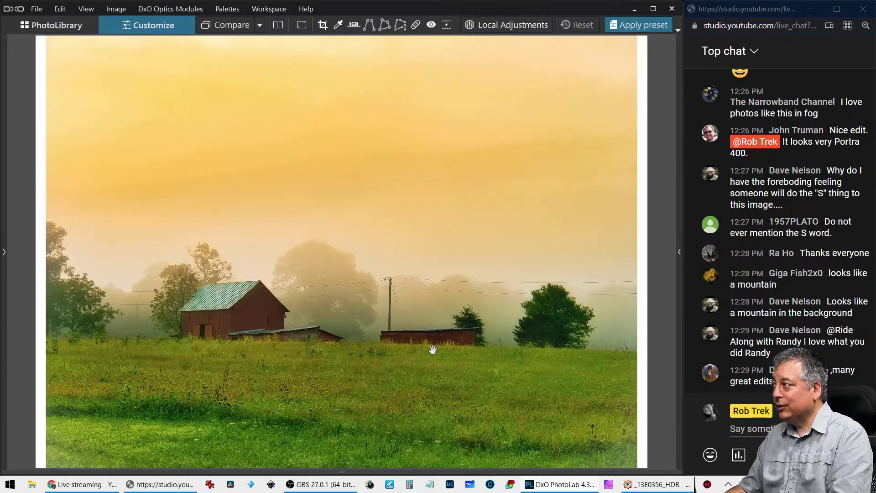
# Advance to the gray-bordered black-and-white panorama edit of the barn and check its image properties
pyautogui.press('Right')
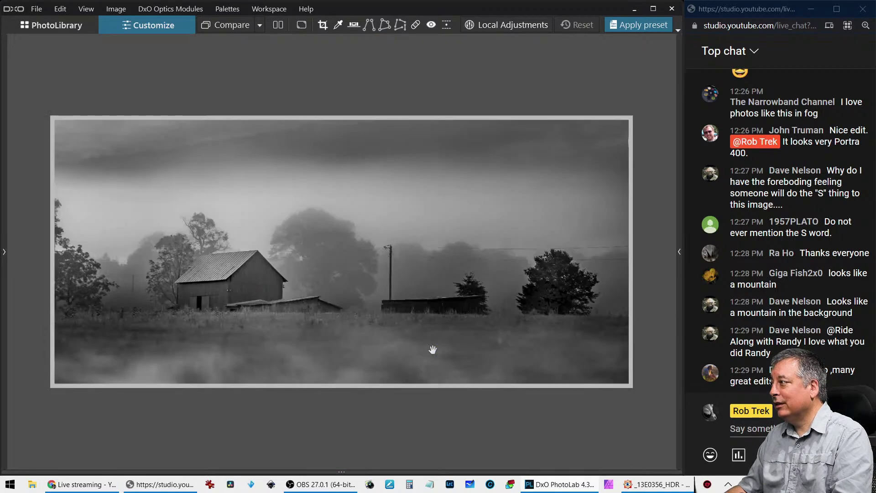
pyautogui.hotkey('ctrl', 'i')
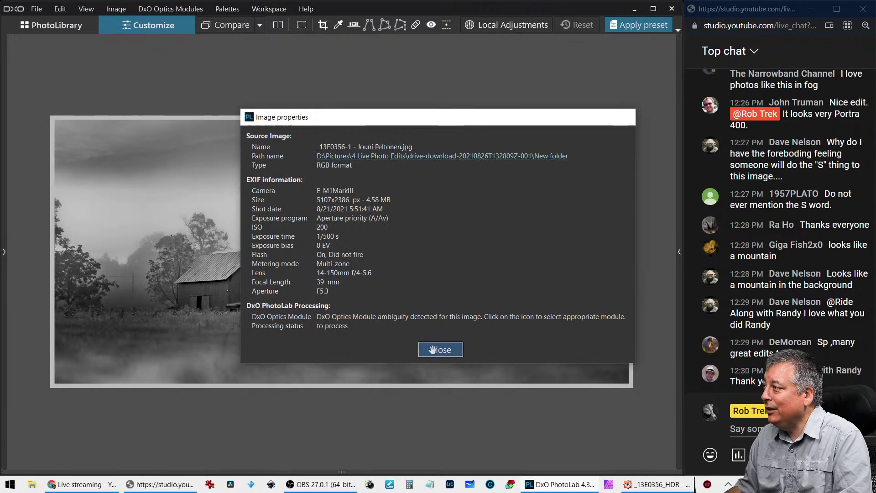
pyautogui.click(435, 352)
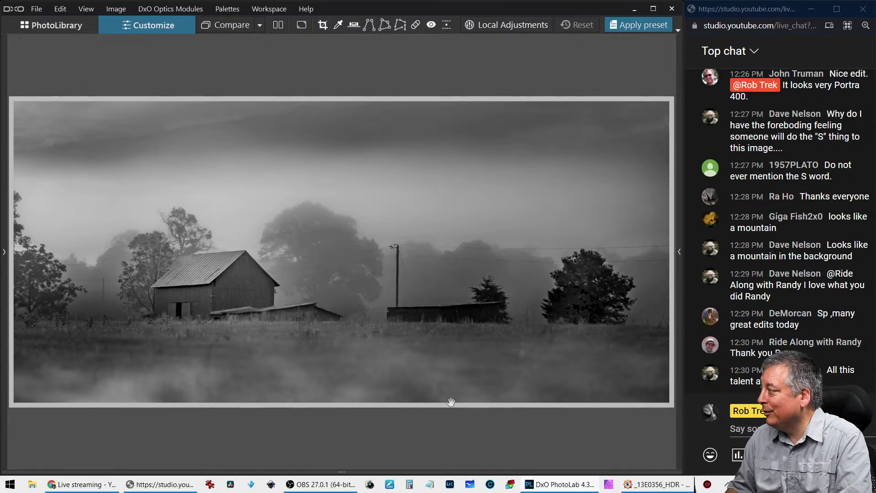
# Advance to the dark starry-night barn edit, show its whole frame, and check its image properties
pyautogui.press('d')
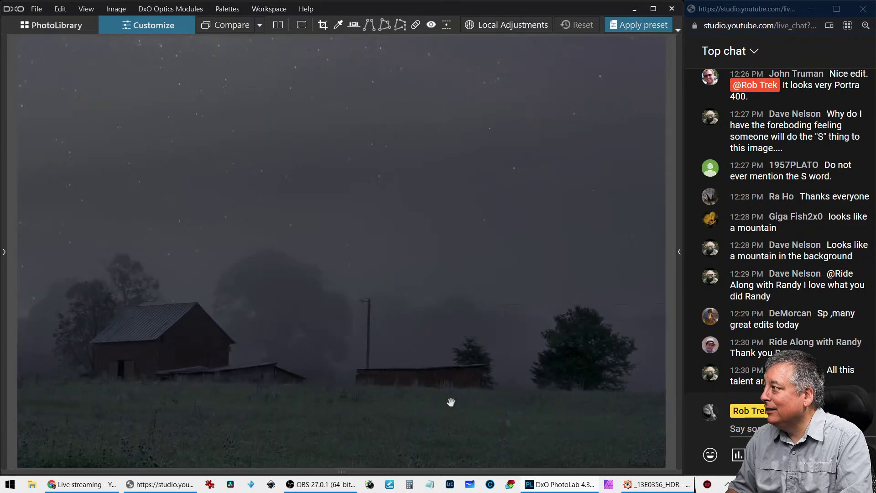
pyautogui.scroll(-2, 372, 335)
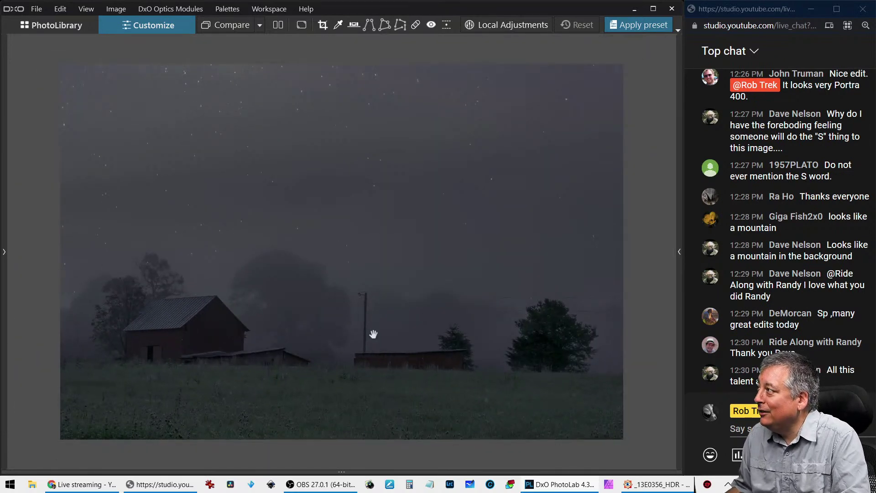
pyautogui.scroll(1, 374, 334)
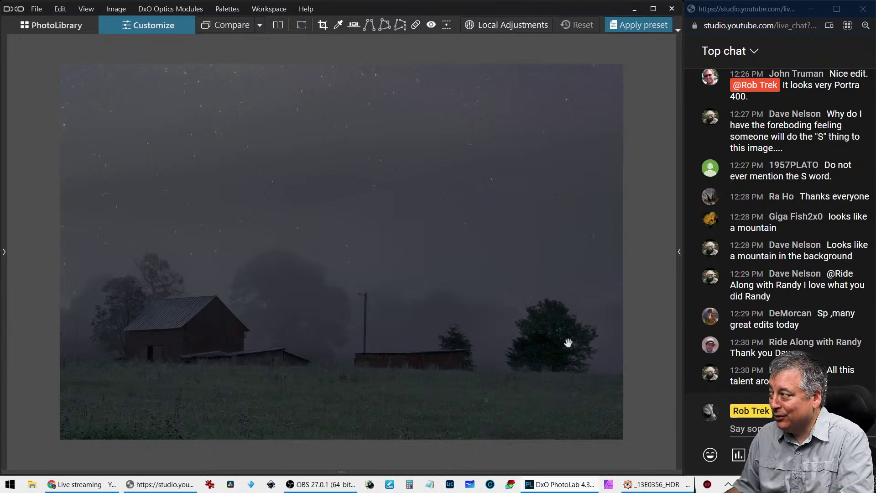
pyautogui.hotkey('ctrl', 'i')
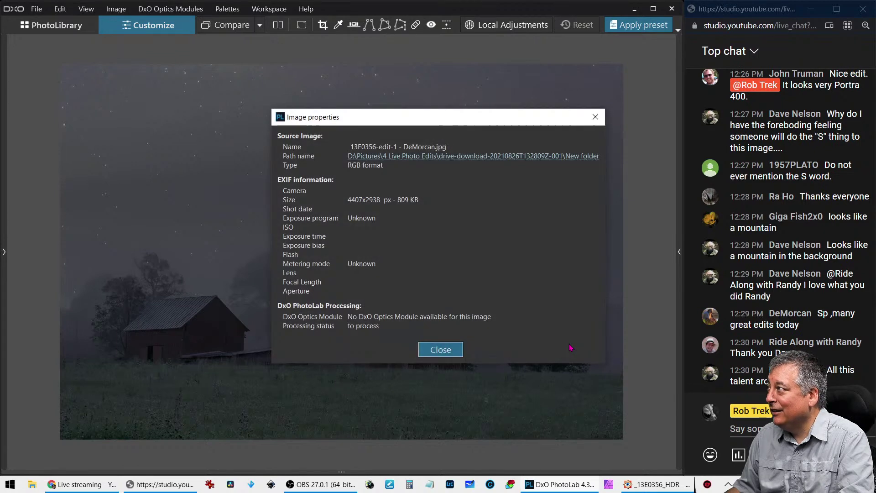
pyautogui.click(434, 356)
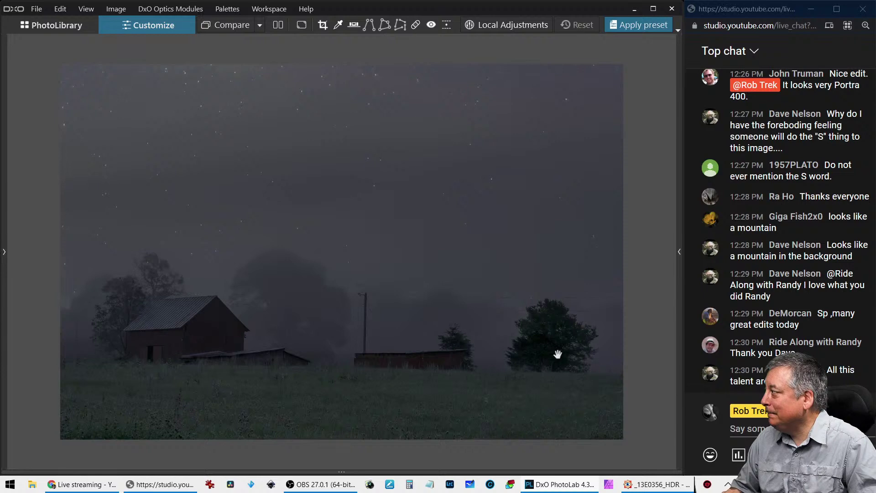
# Move on to the borderless barn edit with pale yellow fog and green grass, and check its image properties
pyautogui.press('Left')
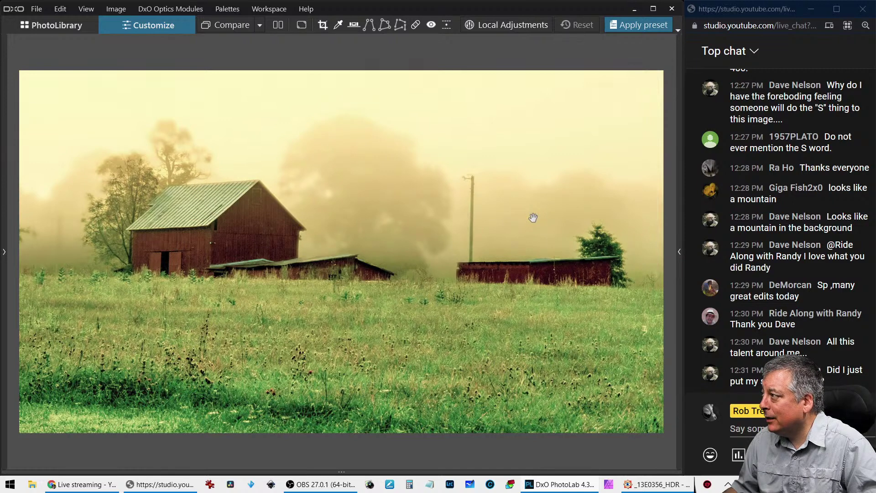
pyautogui.scroll(-1, 534, 218)
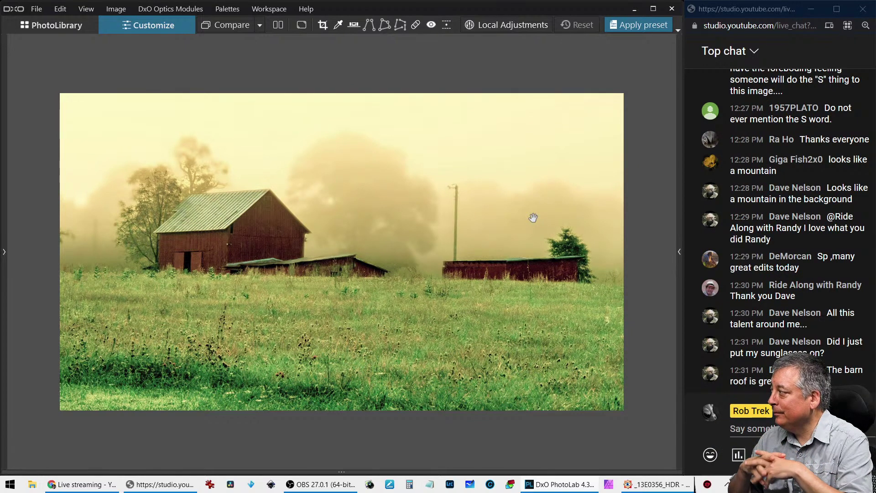
pyautogui.hotkey('ctrl', 'i')
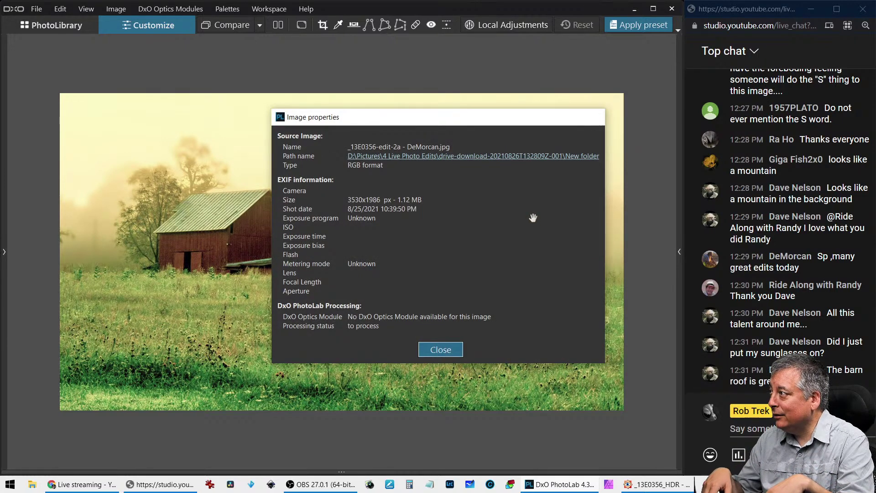
pyautogui.press('Escape')
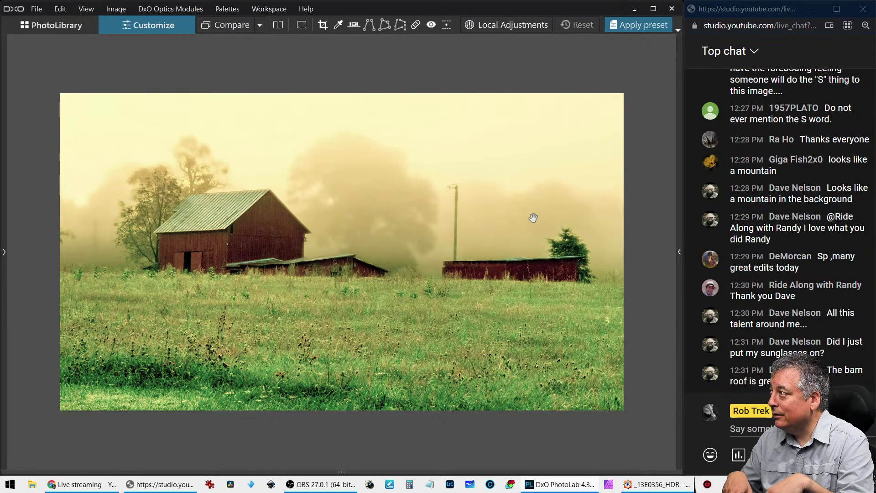
# Advance to the portrait-format black-and-white barn edit with the bright sky, view its whole frame, and check its image properties
pyautogui.press('Right')
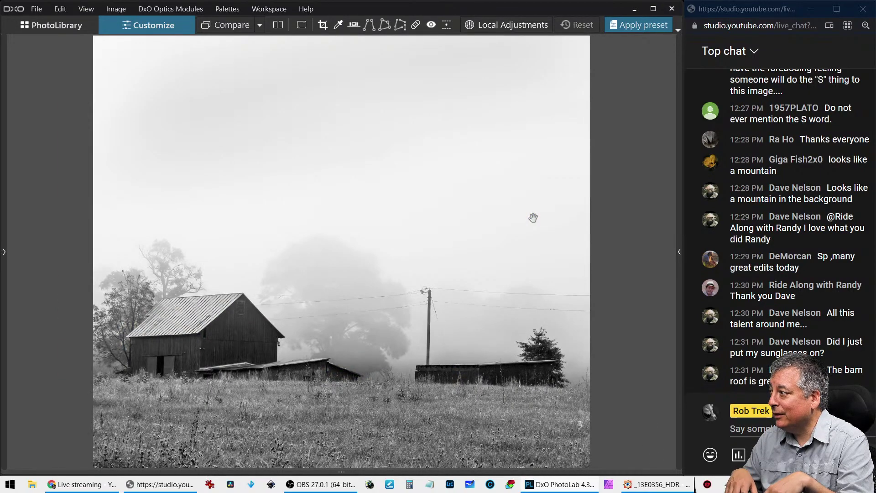
pyautogui.press('Right')
pyautogui.press('Right')
pyautogui.press('Right')
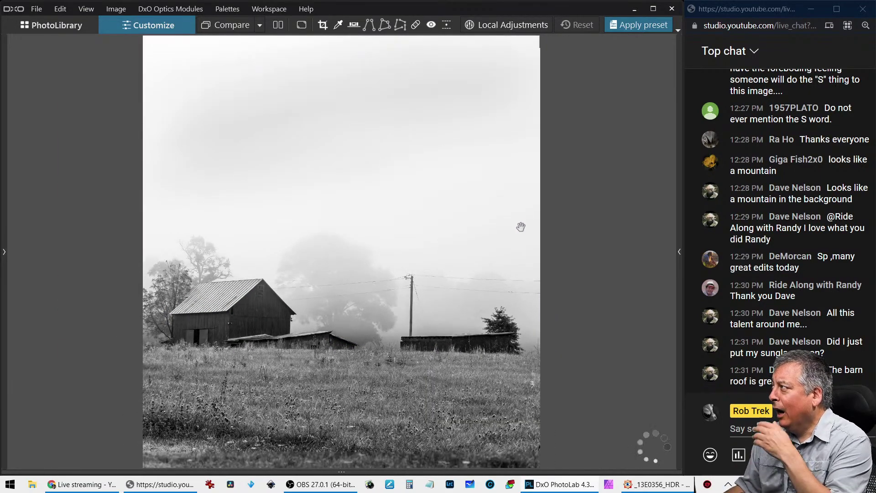
pyautogui.press('Right')
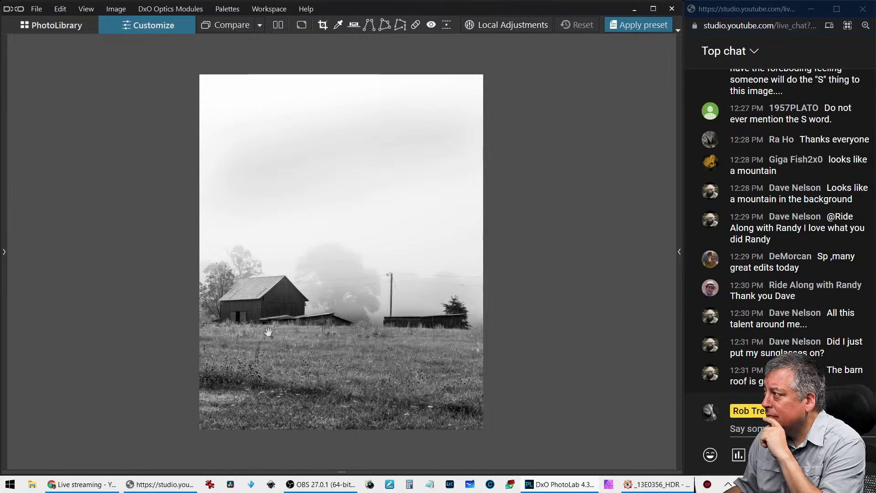
pyautogui.scroll(1, 255, 276)
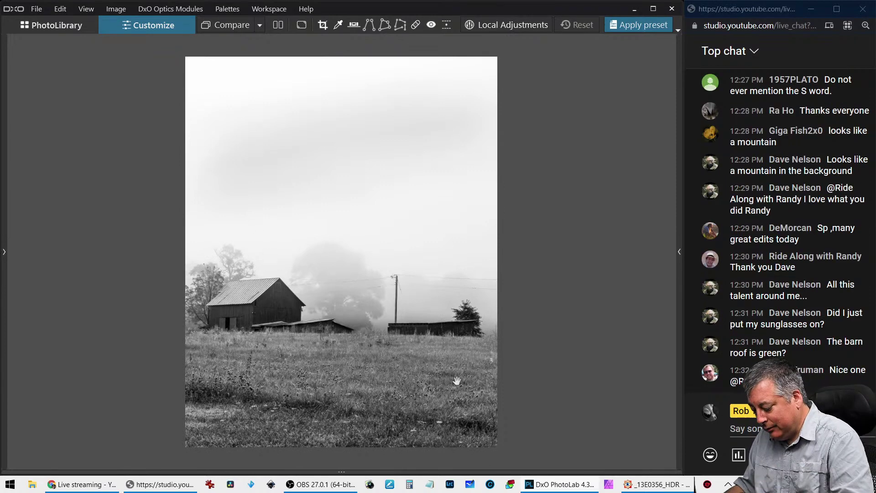
pyautogui.hotkey('ctrl', 'i')
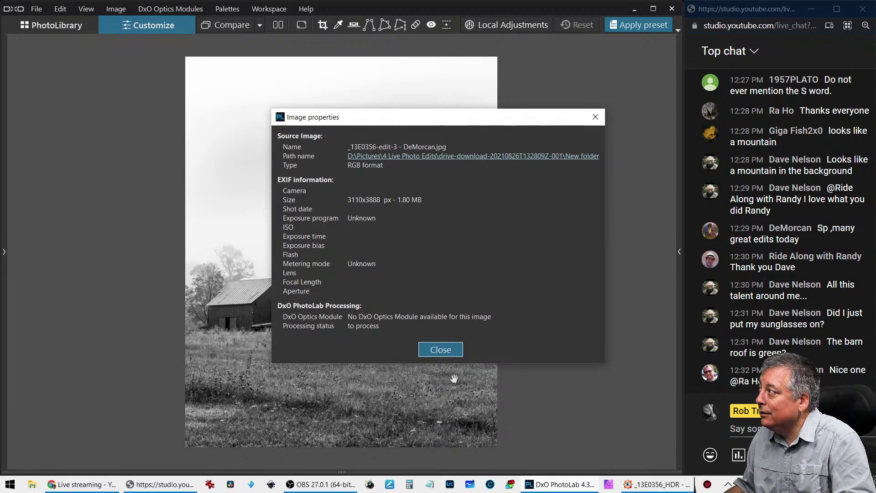
pyautogui.click(445, 352)
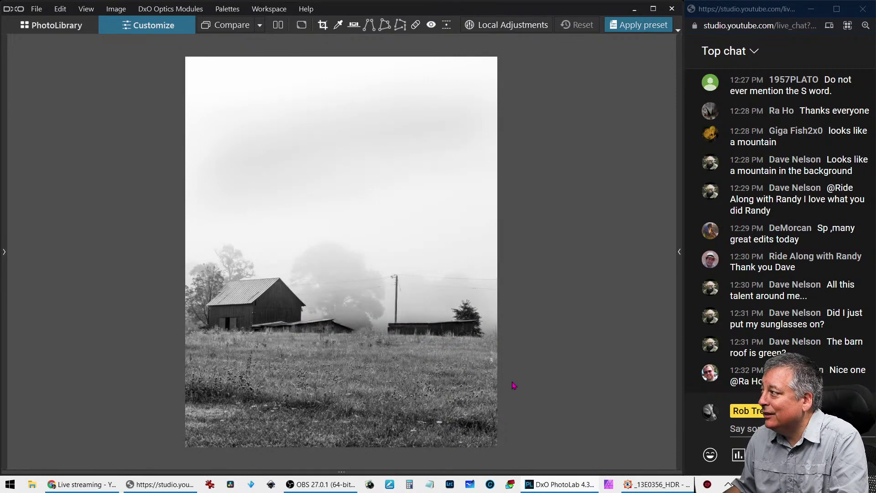
# Advance to the square barn edit with the brown sky, inspect the barn up close, and check its image properties
pyautogui.press('Right')
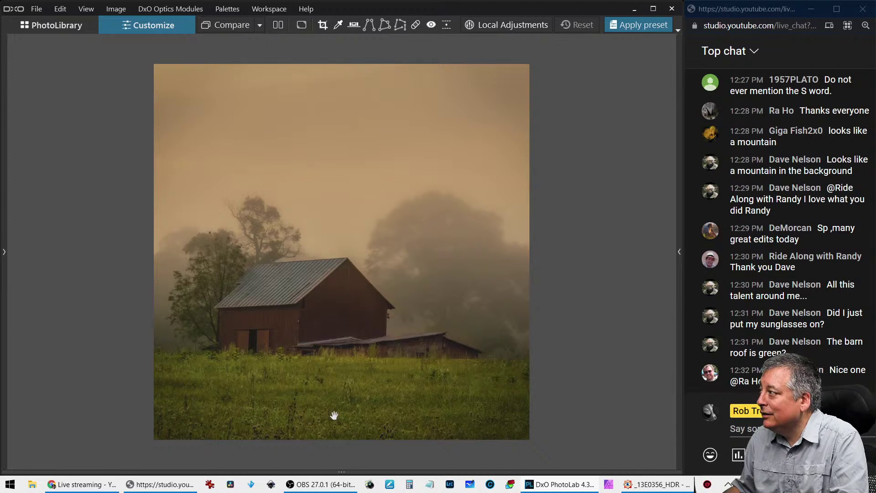
pyautogui.click(286, 330)
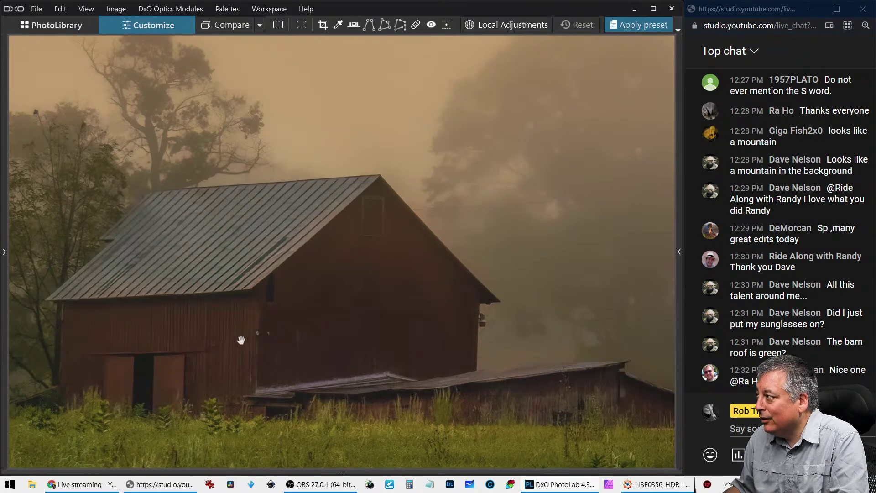
pyautogui.click(241, 340)
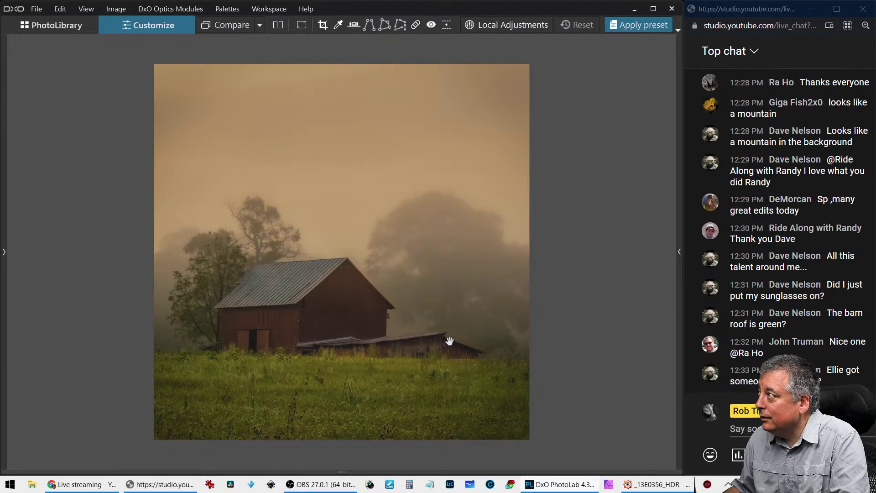
pyautogui.hotkey('ctrl', 'i')
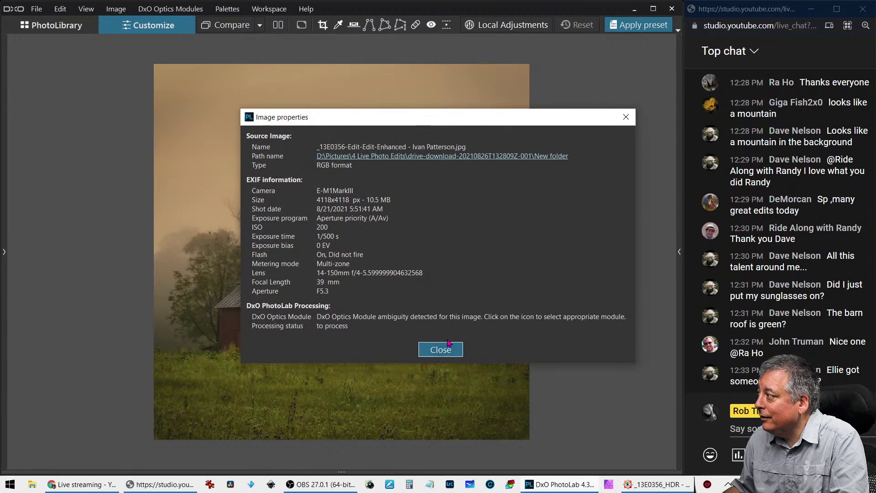
pyautogui.click(441, 349)
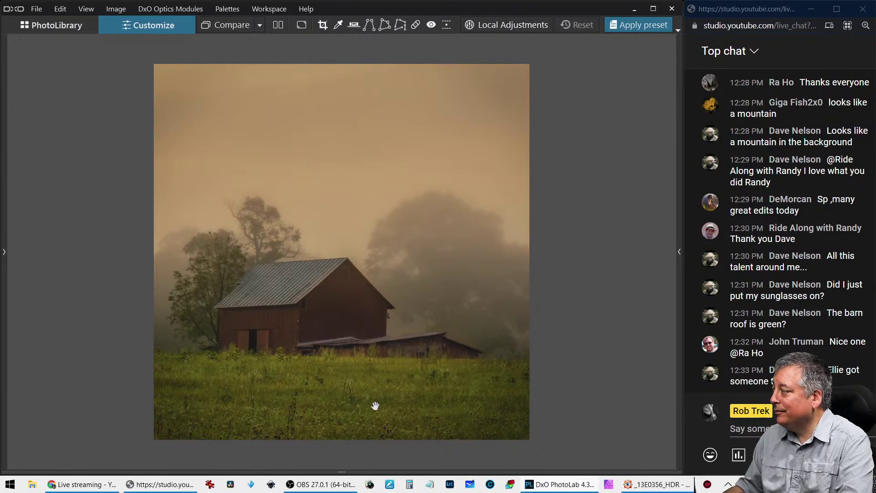
# Advance to the dark, scratched black-and-white barn edit, check its image properties, and return to it after glimpsing the next edit
pyautogui.press('Right')
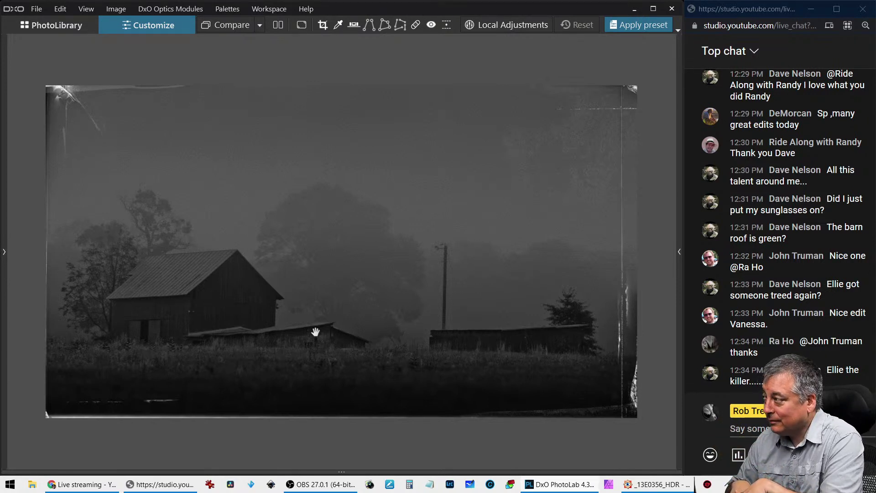
pyautogui.hotkey('ctrl', 'i')
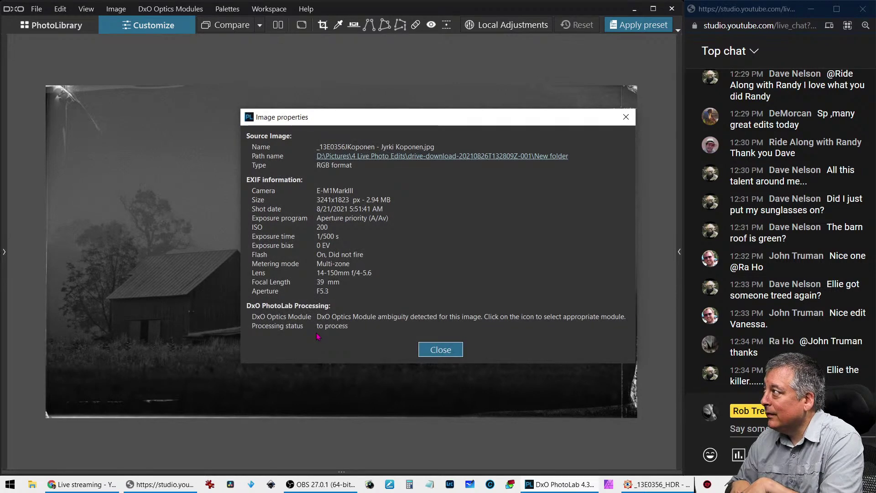
pyautogui.press('Escape')
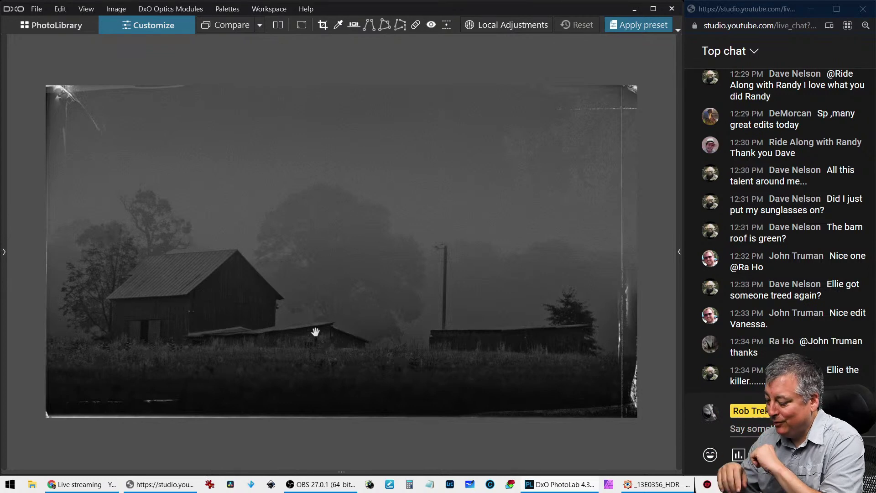
pyautogui.press('Right')
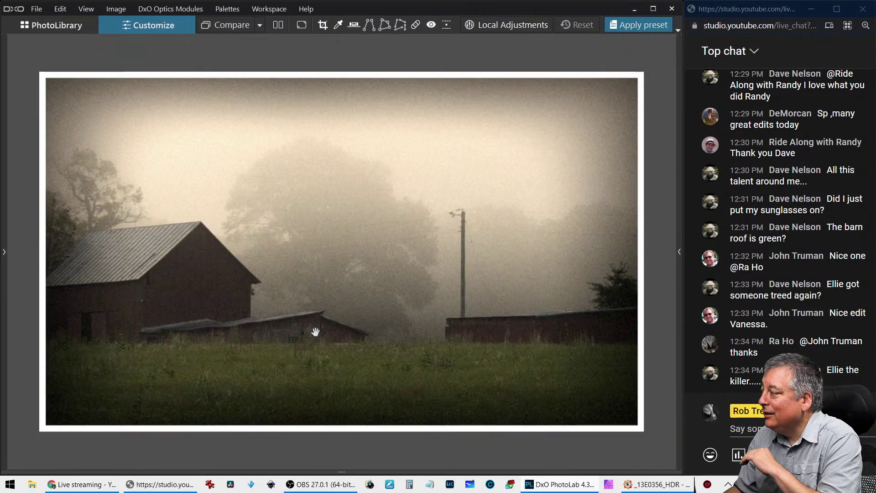
pyautogui.press('Left')
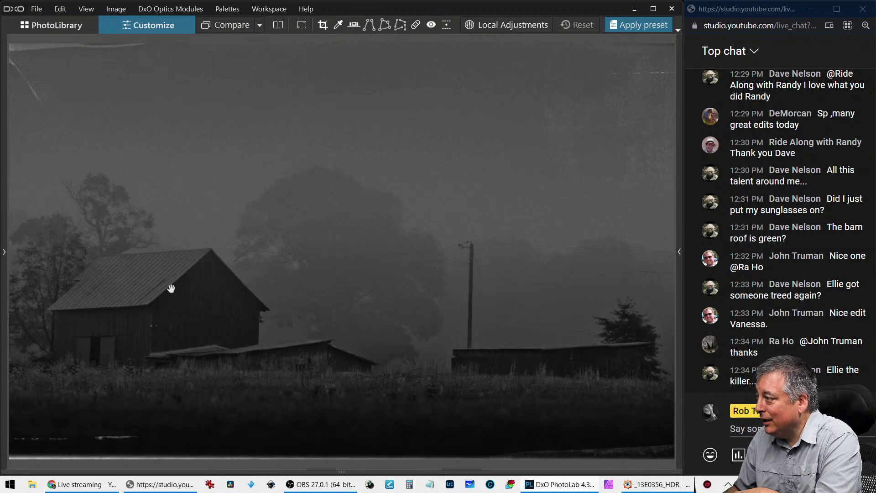
# Advance to the white-bordered sepia-sky barn edit with the dark vignette and check its image properties
pyautogui.press('Right')
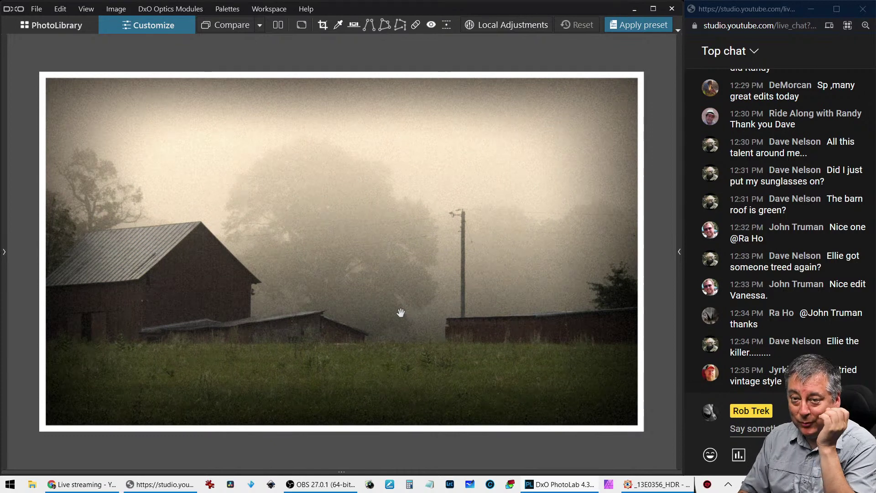
pyautogui.hotkey('ctrl', 'i')
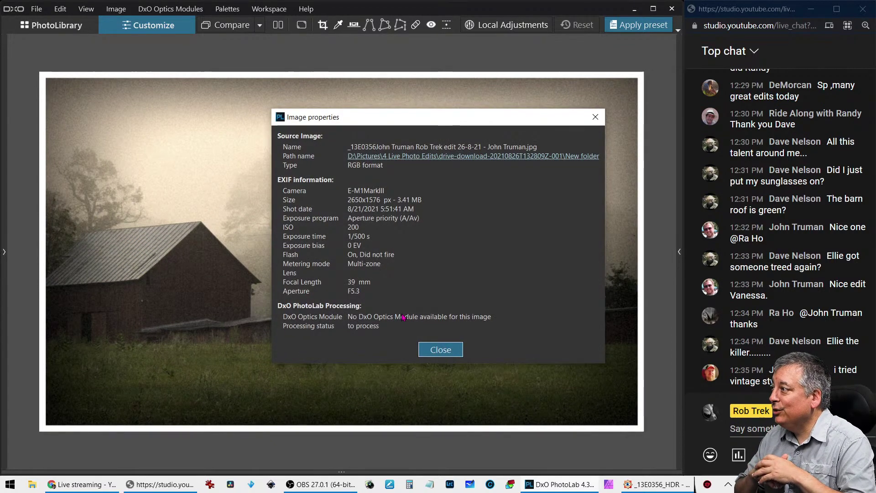
pyautogui.press('Escape')
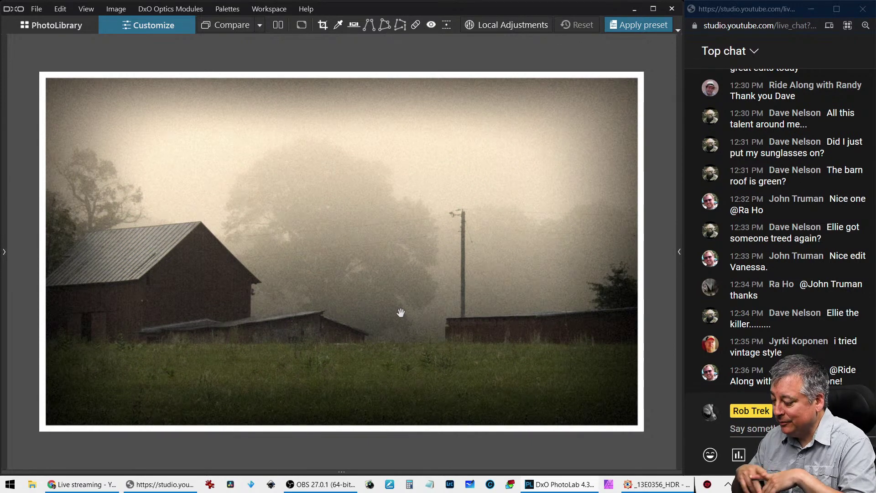
# Advance to the textured, painterly barn edit with the blue and purple tree and check its image properties
pyautogui.press('Right')
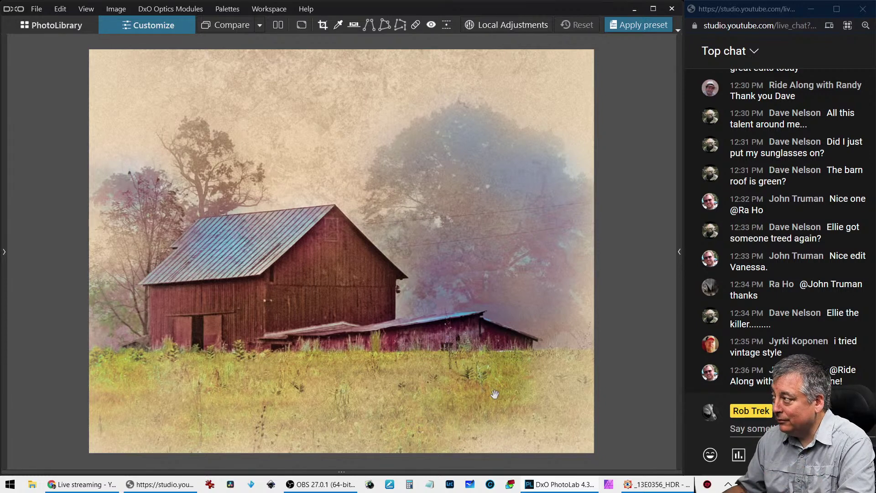
pyautogui.hotkey('ctrl', 'i')
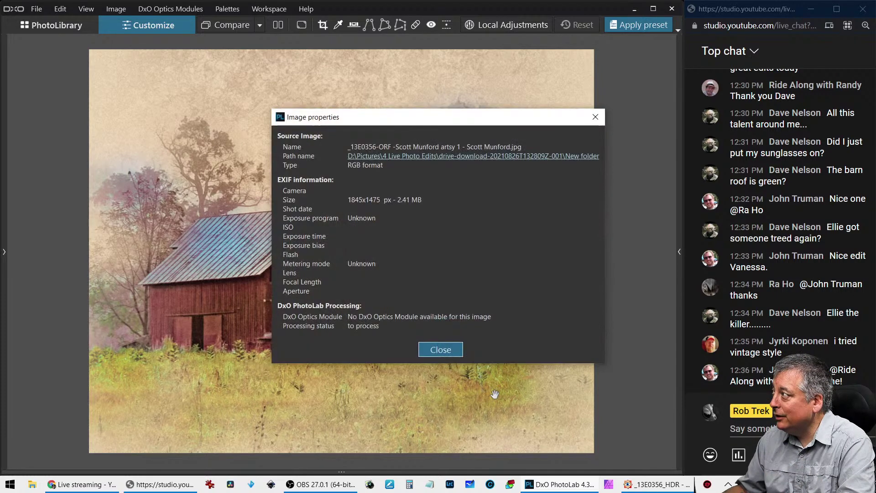
pyautogui.click(450, 350)
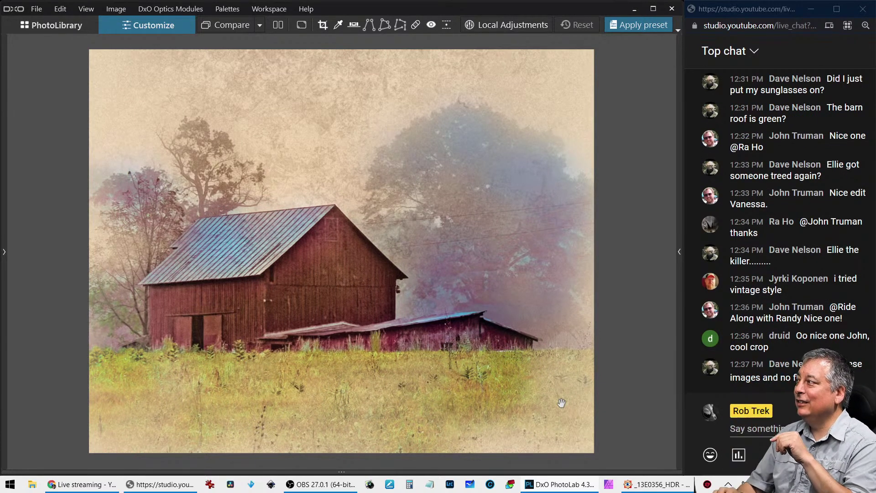
# Advance to the bright red barn edit with the white sky, view the whole picture, and check its image properties twice
pyautogui.press('Right')
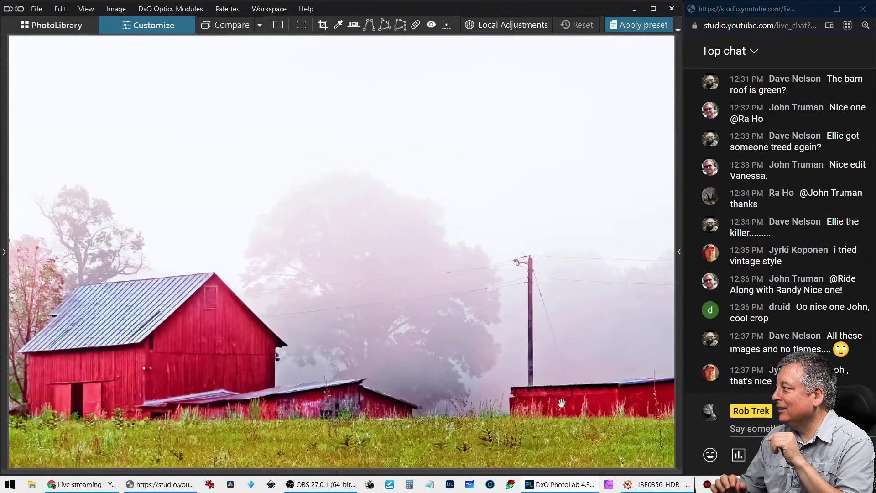
pyautogui.scroll(-2, 559, 397)
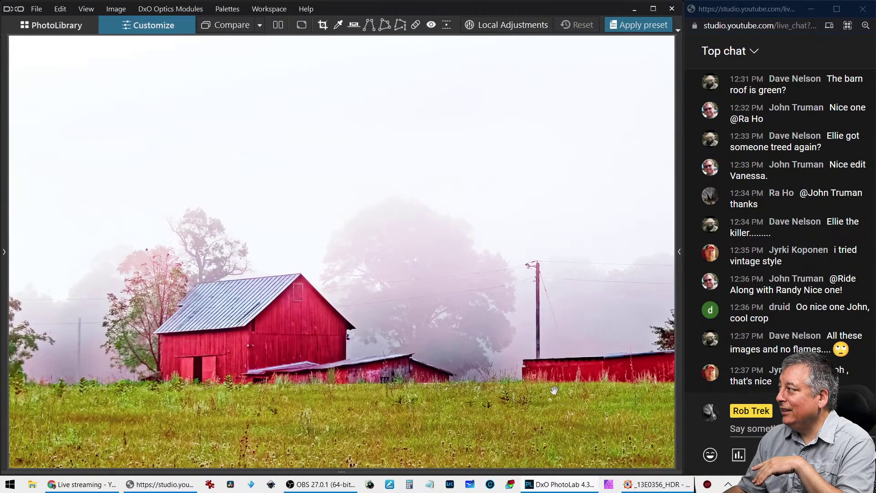
pyautogui.scroll(-1, 553, 390)
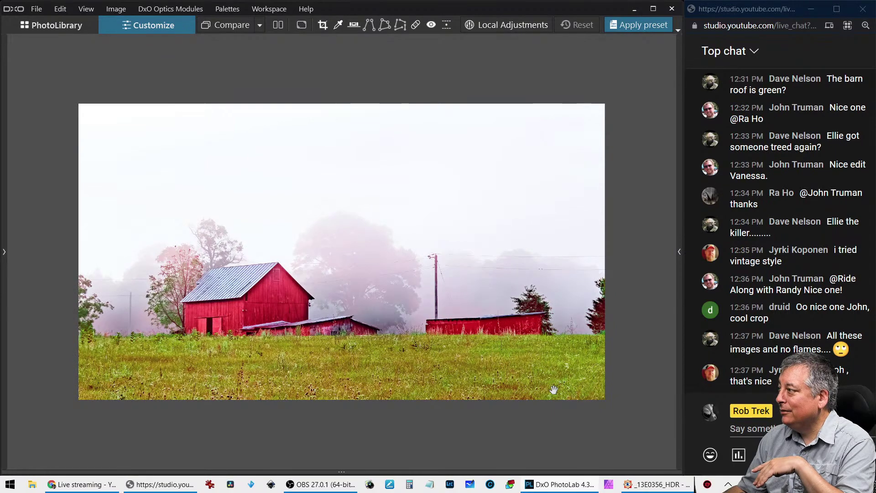
pyautogui.scroll(1, 553, 389)
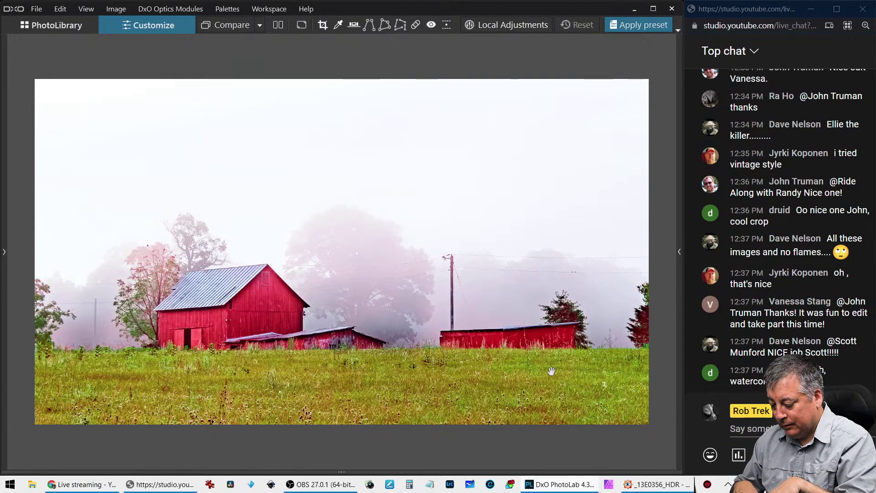
pyautogui.hotkey('ctrl', 'i')
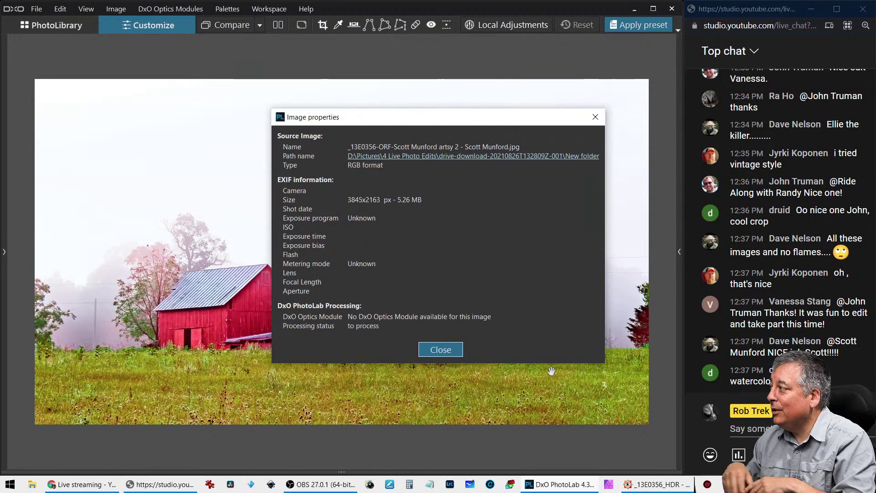
pyautogui.press('Escape')
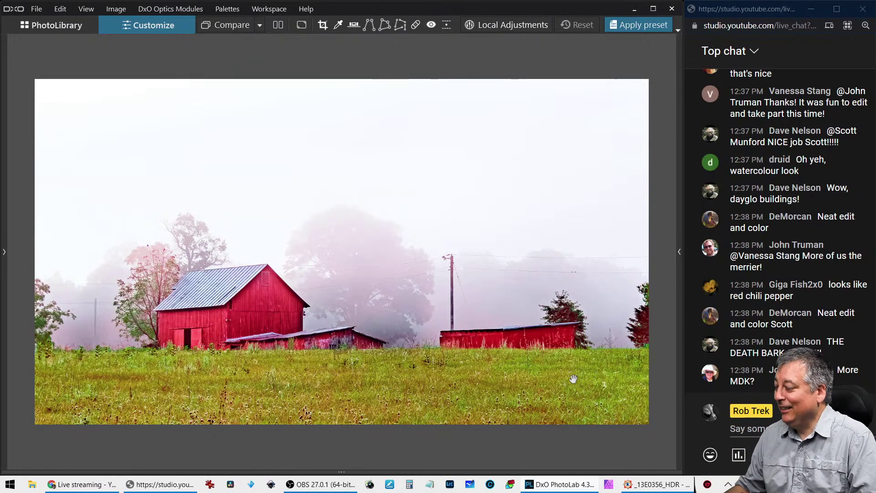
pyautogui.hotkey('ctrl', 'i')
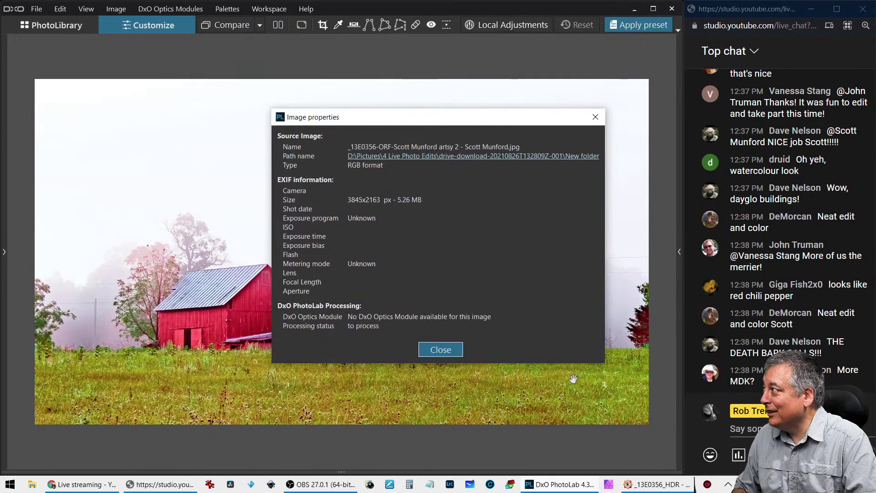
pyautogui.press('Escape')
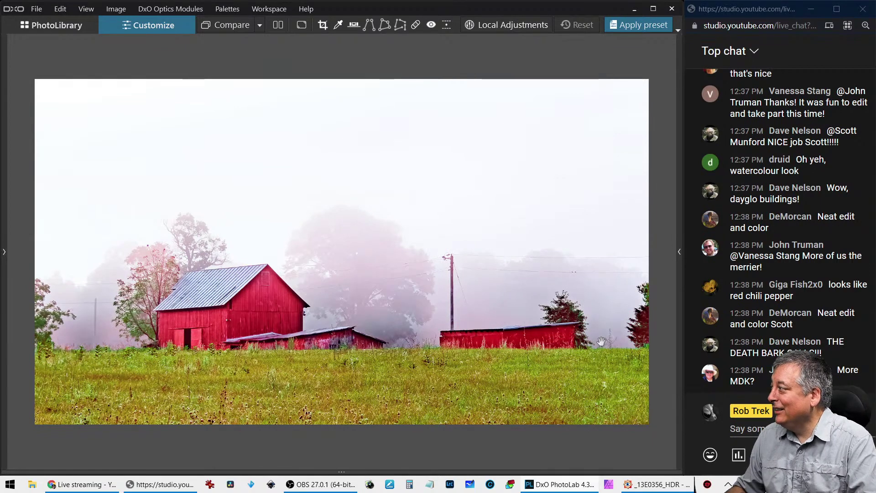
# Advance to the square, textured edit with the magenta barn and blue roof, enlarge it, and check its image properties
pyautogui.press('Right')
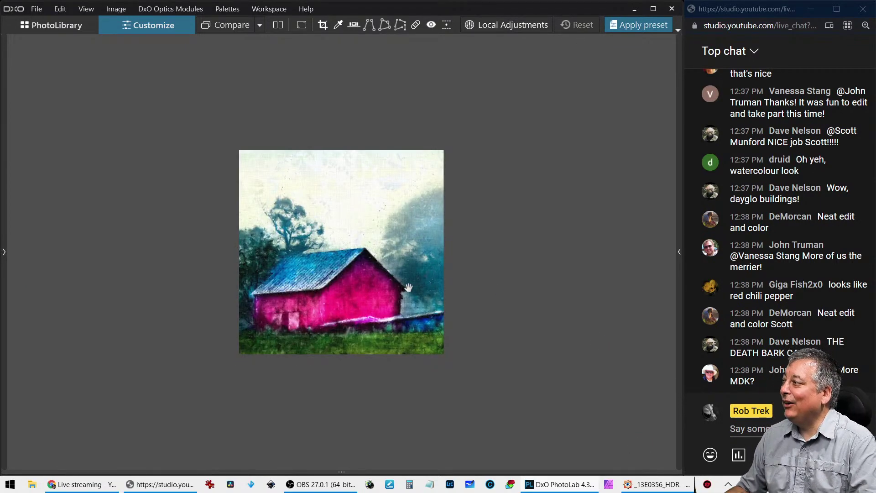
pyautogui.scroll(2, 408, 287)
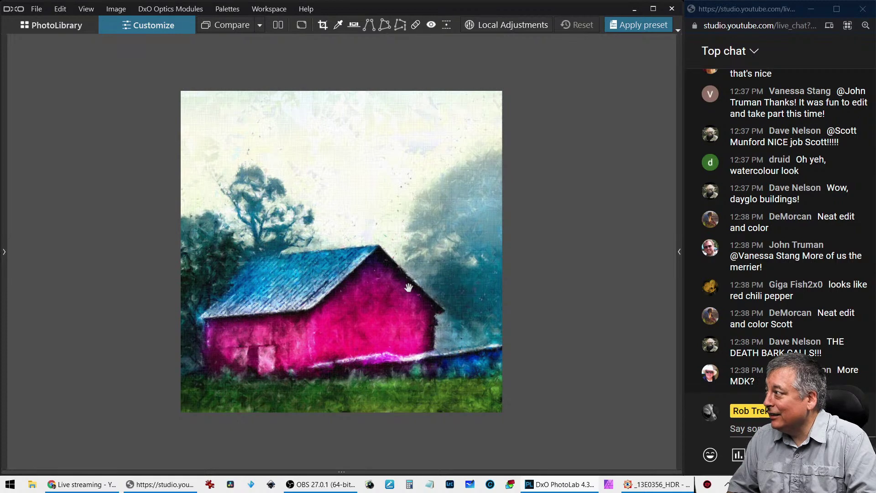
pyautogui.hotkey('ctrl', 'i')
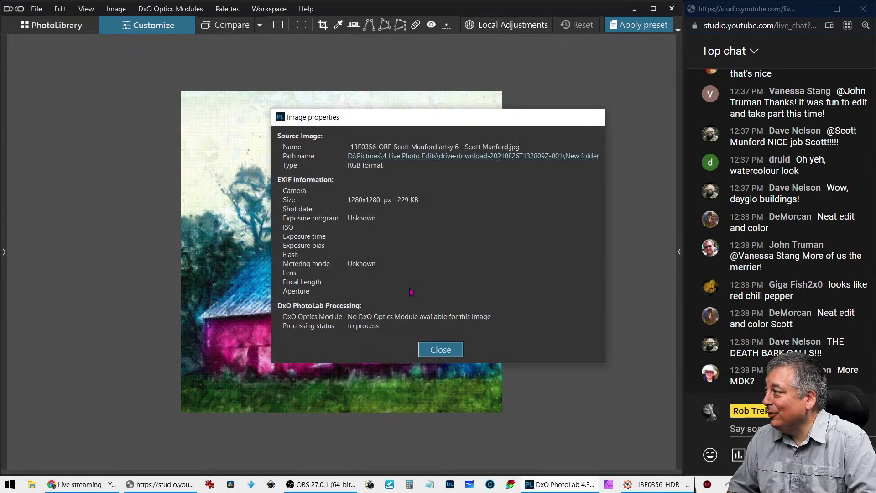
pyautogui.press('Escape')
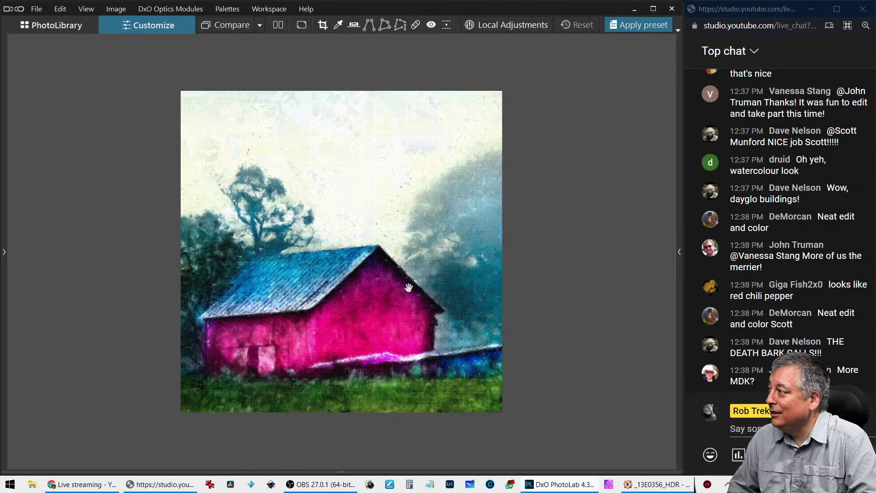
# Advance to the sepia-toned portrait edit of the mountain valley and check its image properties
pyautogui.press('Right')
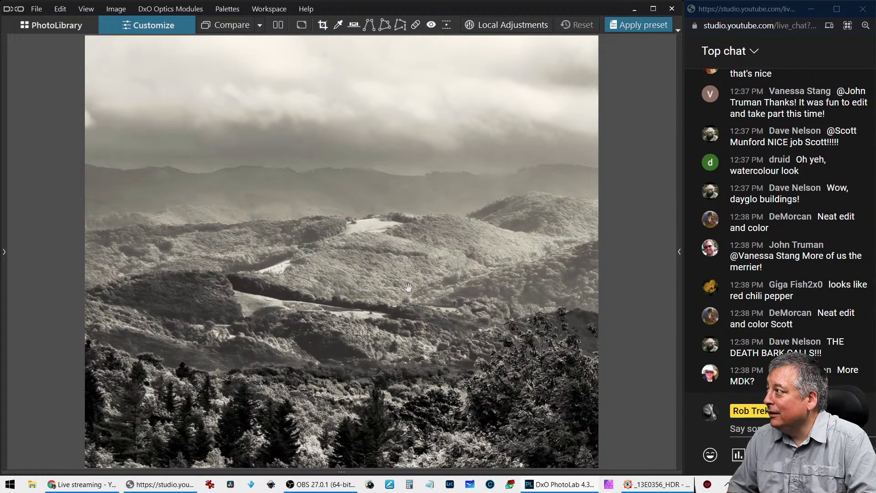
pyautogui.hotkey('ctrl', 'i')
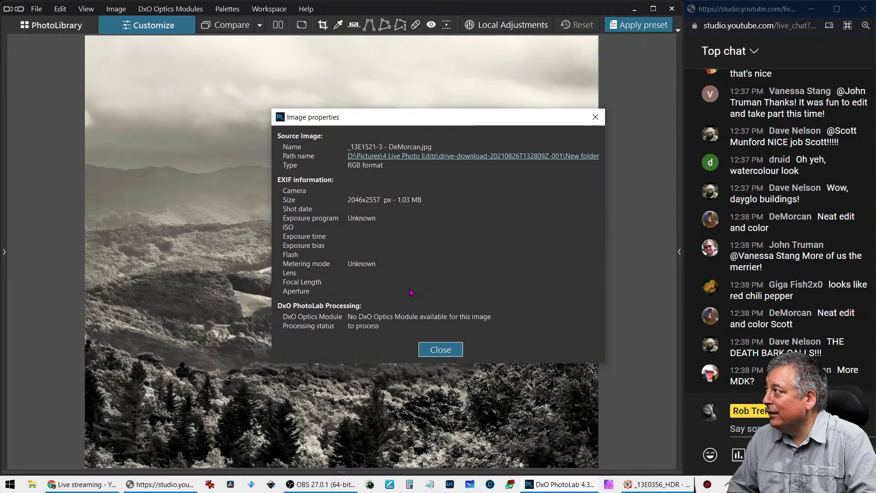
pyautogui.press('Escape')
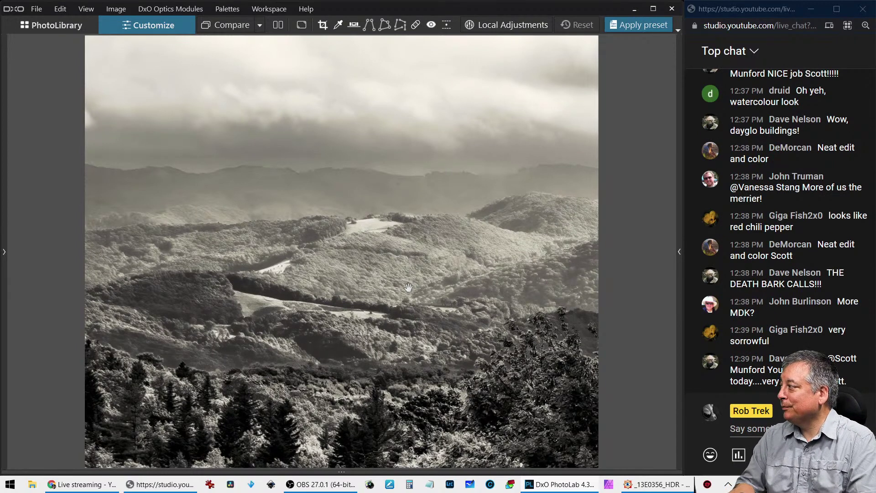
# Advance to the blue layered mountains edit with green foreground trees and check its image properties
pyautogui.press('Right')
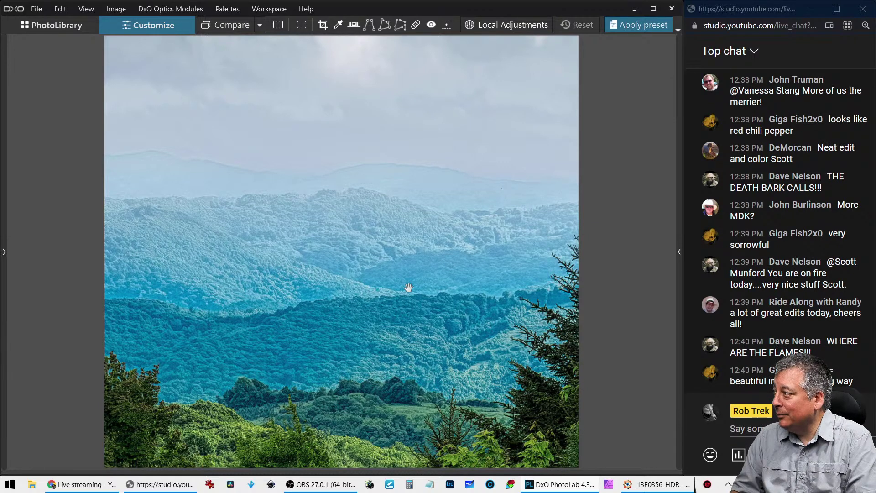
pyautogui.hotkey('ctrl', 'i')
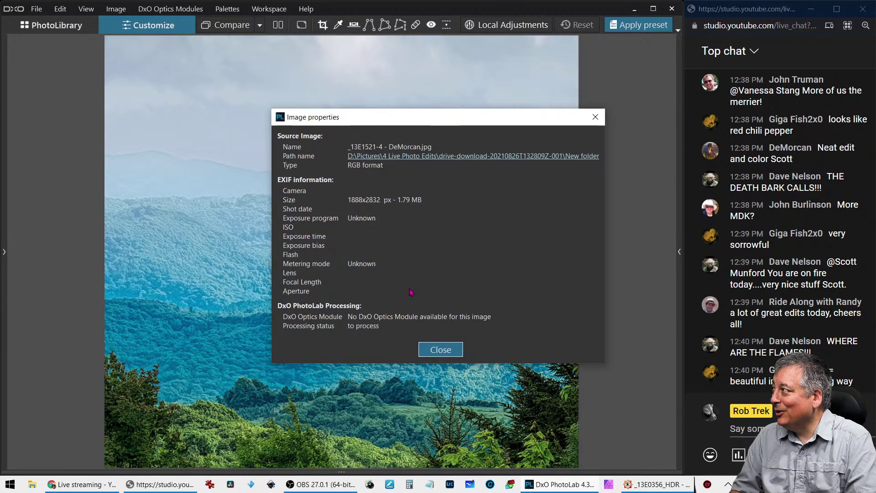
pyautogui.press('Escape')
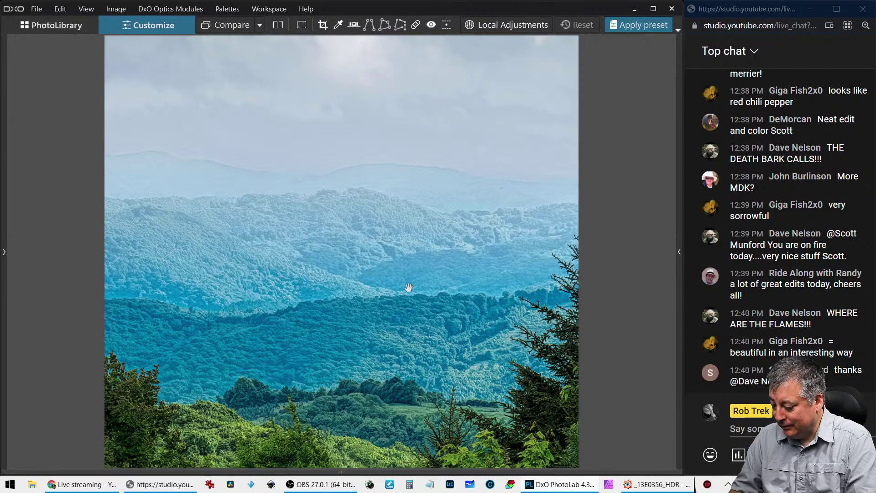
# View the black-and-white mountain edit, revisit the blue and sepia mountain edits in full, and return to the black-and-white one
pyautogui.press('Right')
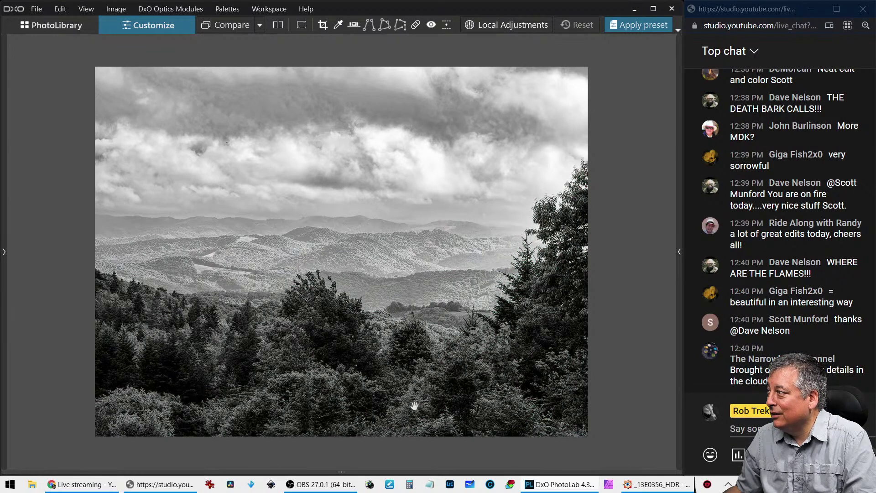
pyautogui.click(431, 363)
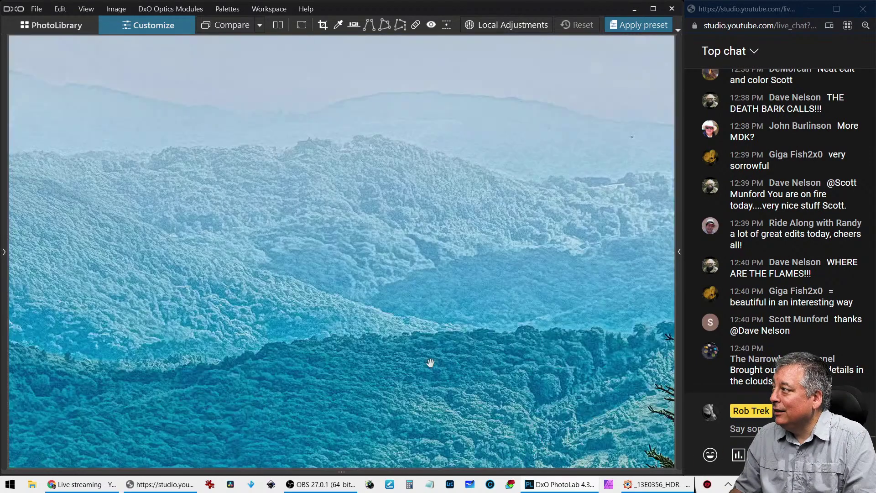
pyautogui.click(379, 354)
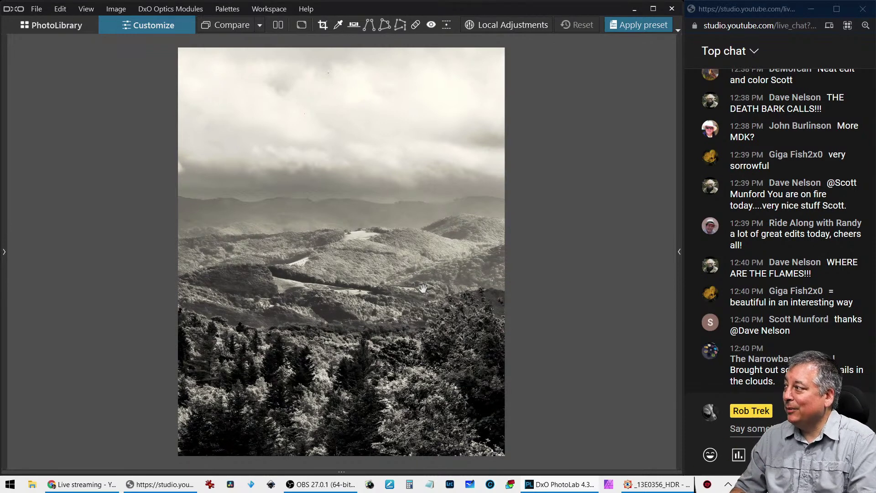
pyautogui.press('d')
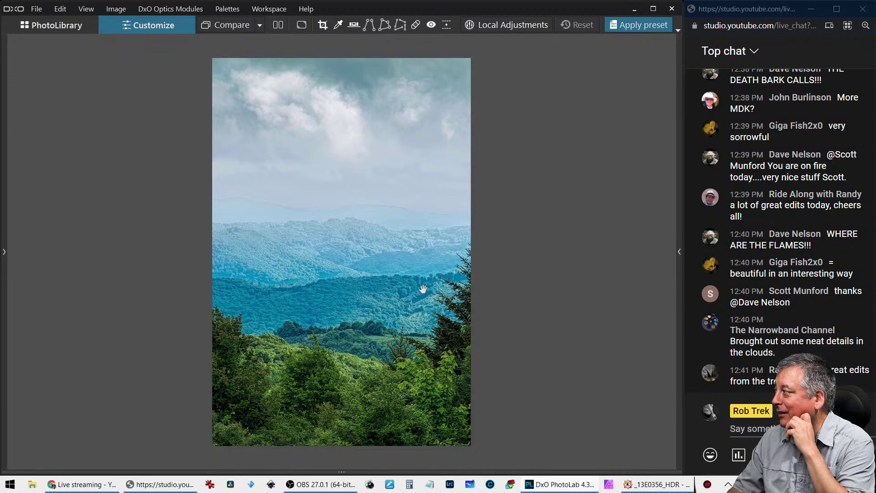
pyautogui.press('Right')
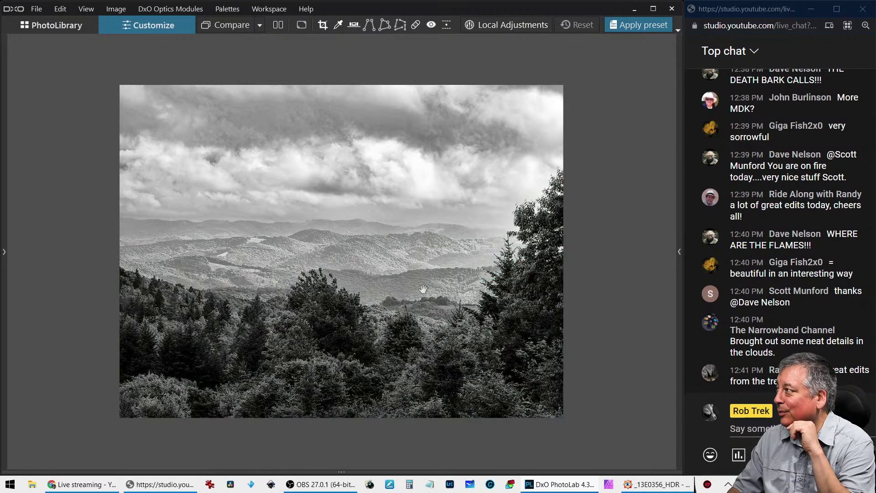
# Advance to the dark barn edit with the orange and teal sky, inspect the barn up close, and check its image properties
pyautogui.press('Right')
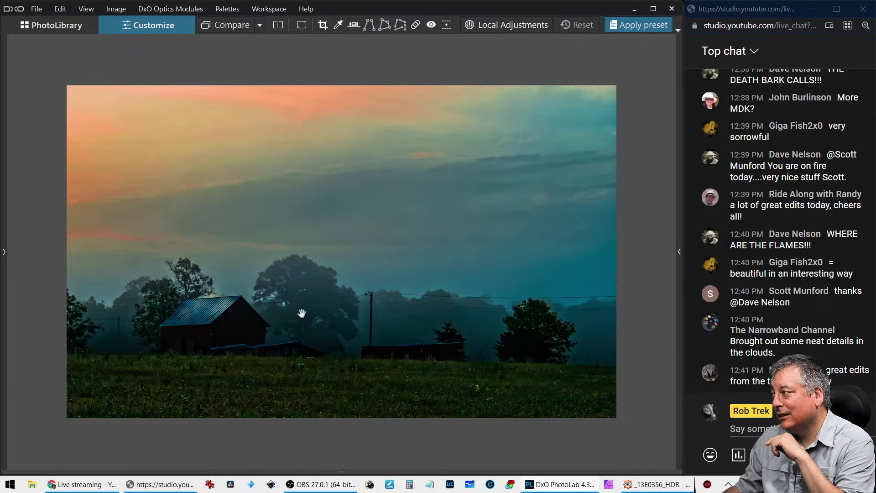
pyautogui.scroll(3, 215, 303)
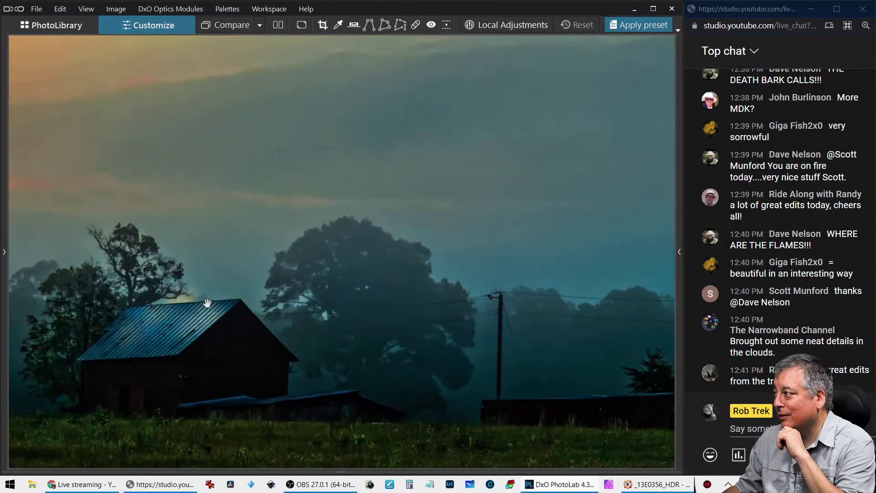
pyautogui.scroll(-3, 205, 307)
pyautogui.scroll(-1, 213, 314)
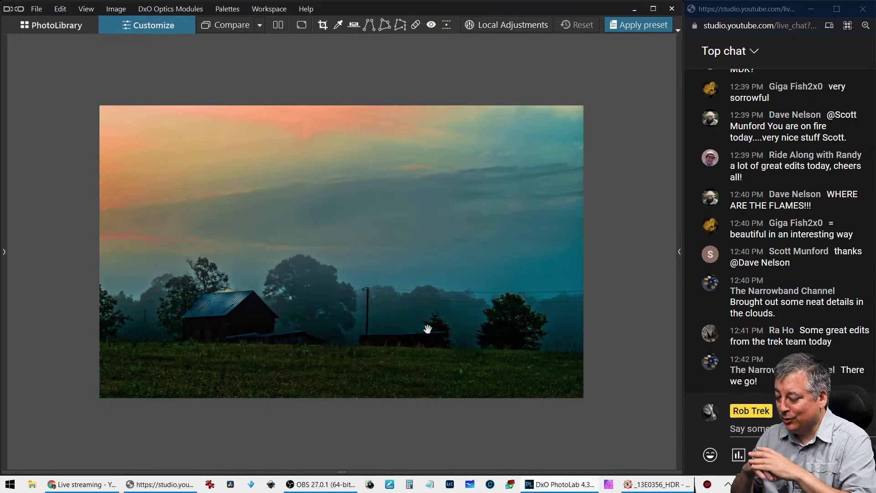
pyautogui.hotkey('ctrl', 'i')
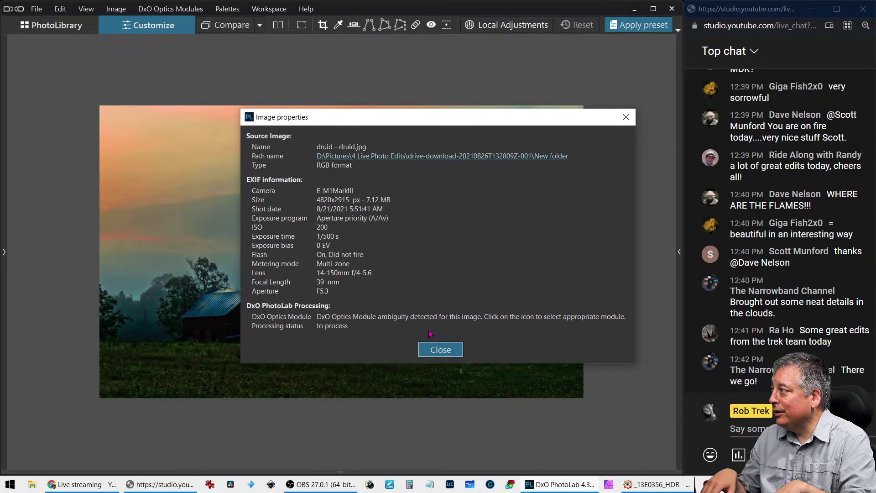
pyautogui.press('Escape')
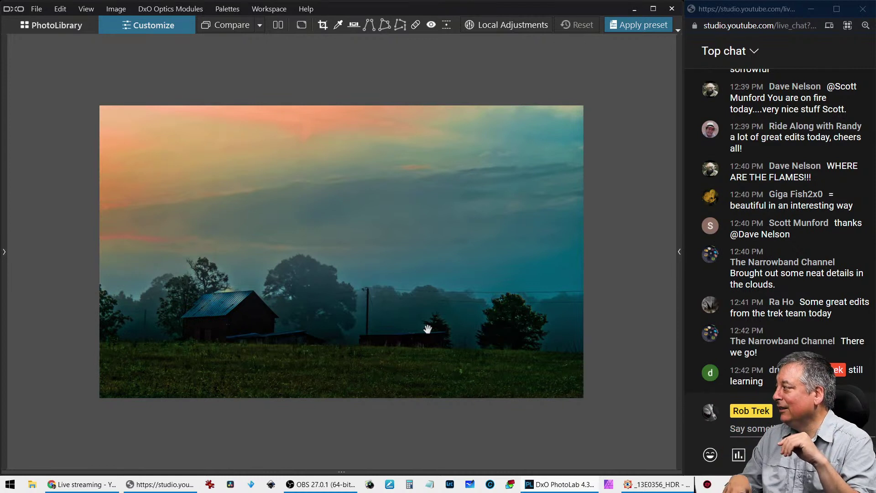
# Advance to the deep orange foggy barn edit and check its image properties
pyautogui.press('Right')
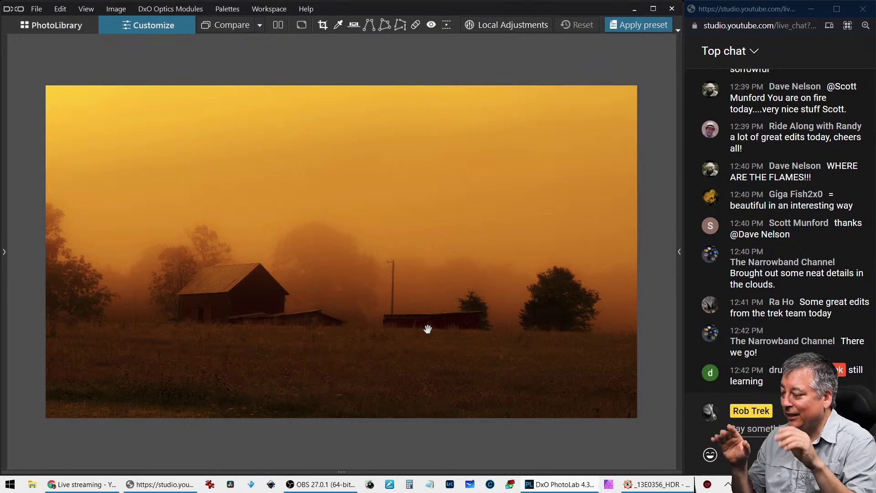
pyautogui.hotkey('ctrl', 'i')
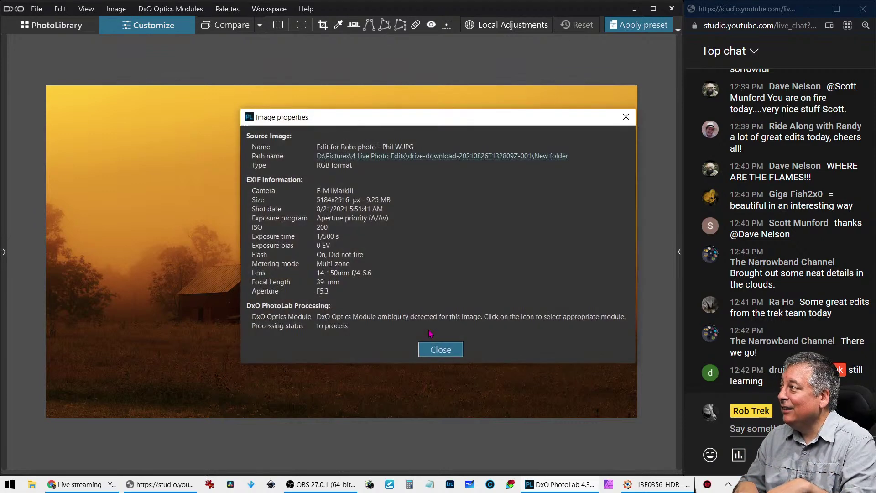
pyautogui.press('Escape')
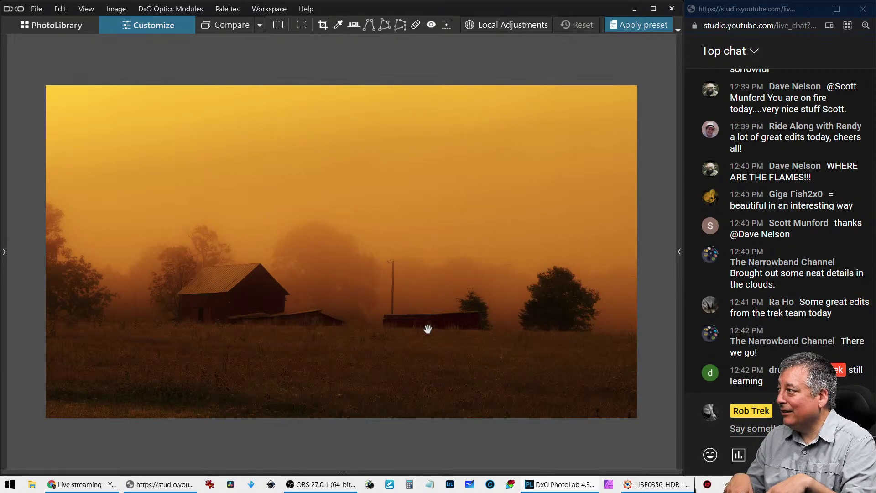
# Advance to the soft beige barn edit with fog over the foreground grass and check its image properties
pyautogui.press('Right')
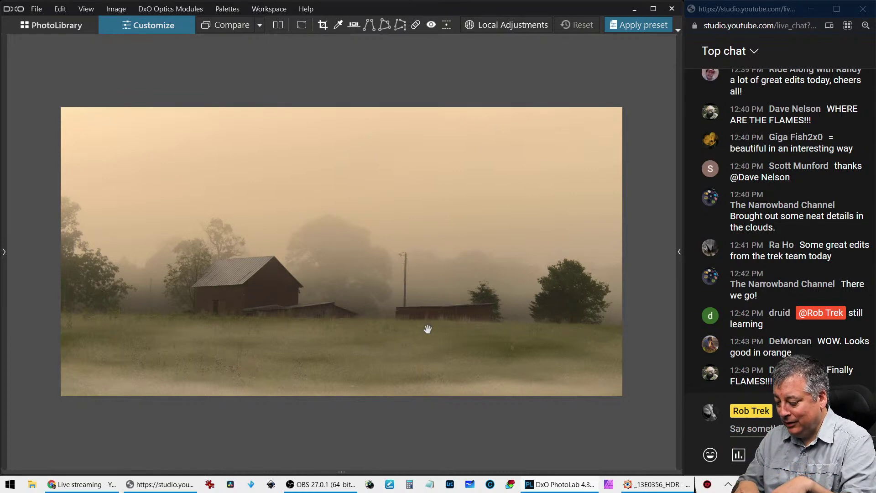
pyautogui.hotkey('ctrl', 'i')
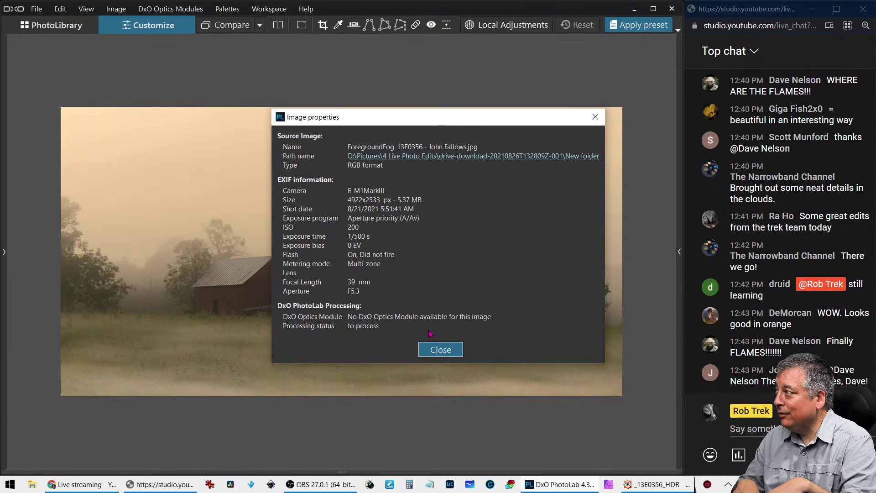
pyautogui.press('Escape')
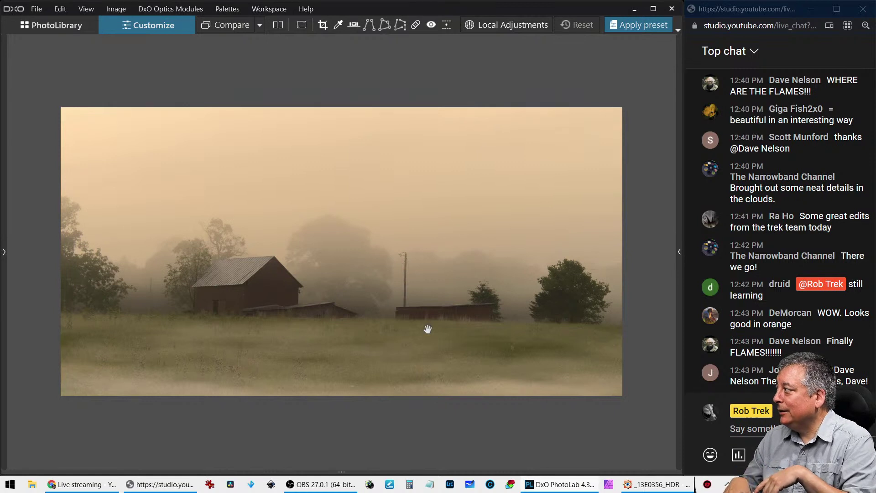
# Advance to the wide barn edit with the bright white and golden sky and check its image properties
pyautogui.press('Right')
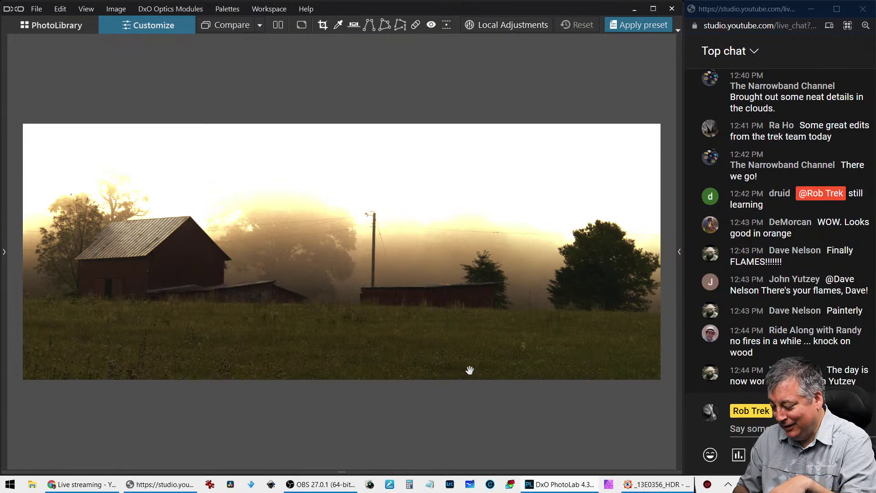
pyautogui.hotkey('ctrl', 'i')
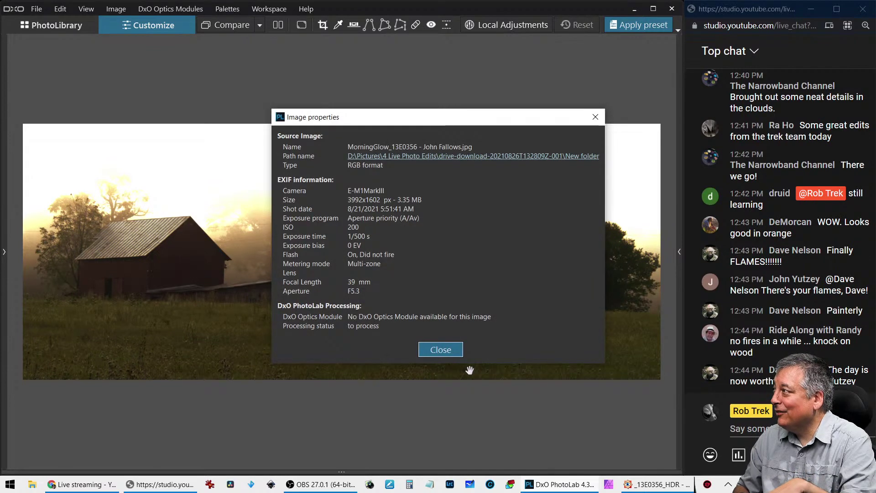
pyautogui.press('Escape')
# Revisit the soft beige barn edit, return to the white and golden sky edit, and enlarge it
pyautogui.press('Right')
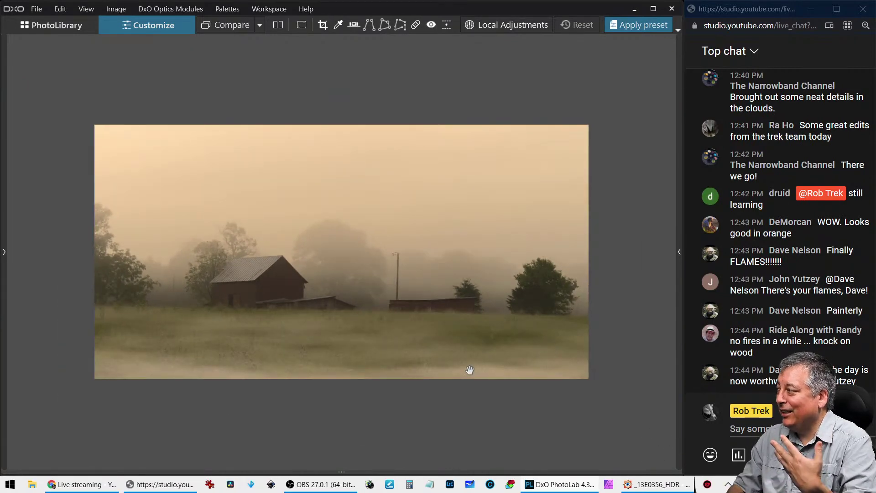
pyautogui.press('Right')
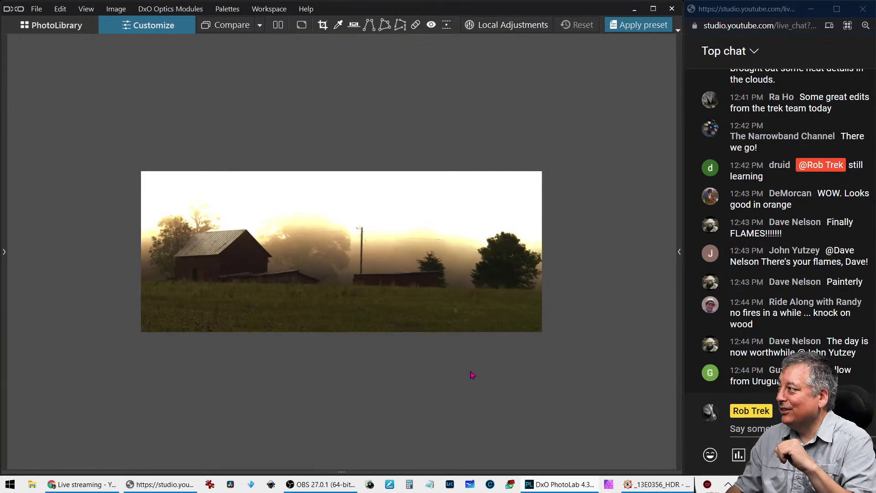
pyautogui.scroll(2, 404, 261)
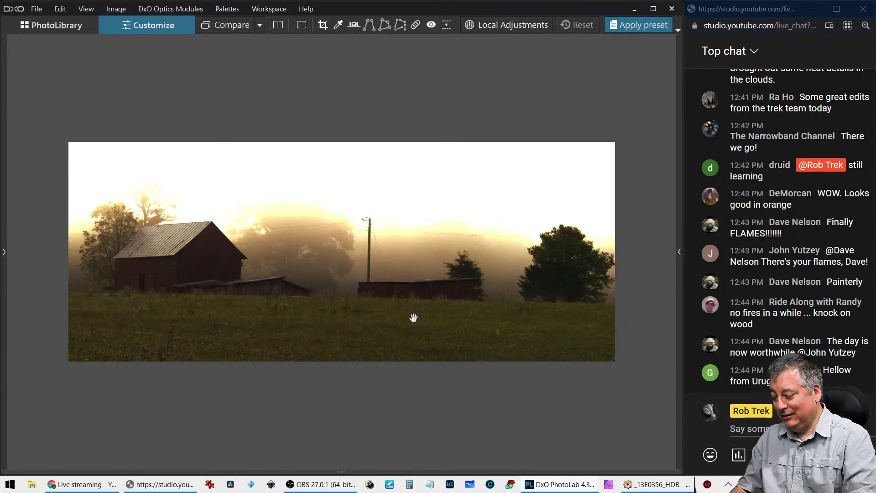
# Advance to the grainy sepia barn edit with the rough black border and check its image properties
pyautogui.press('Right')
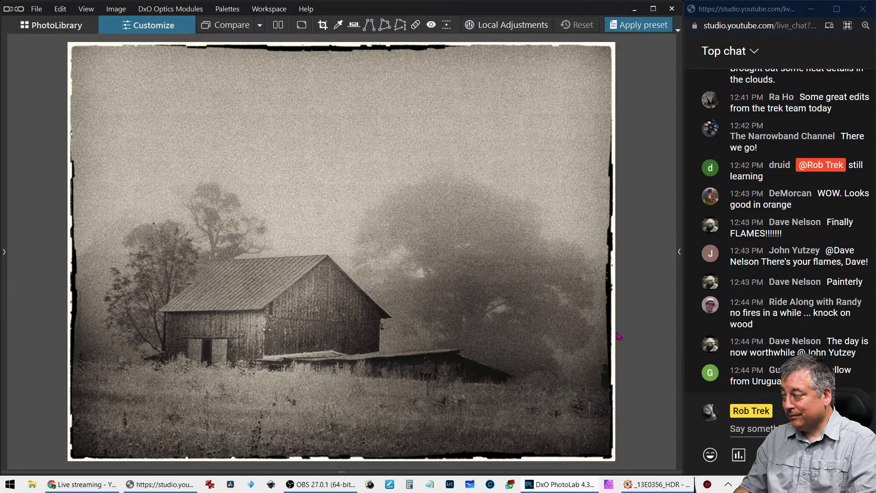
pyautogui.hotkey('ctrl', 'i')
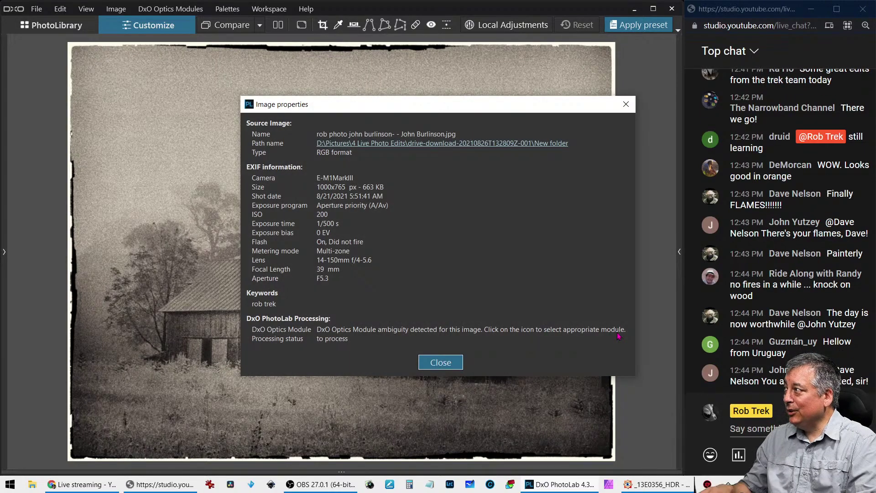
pyautogui.press('Escape')
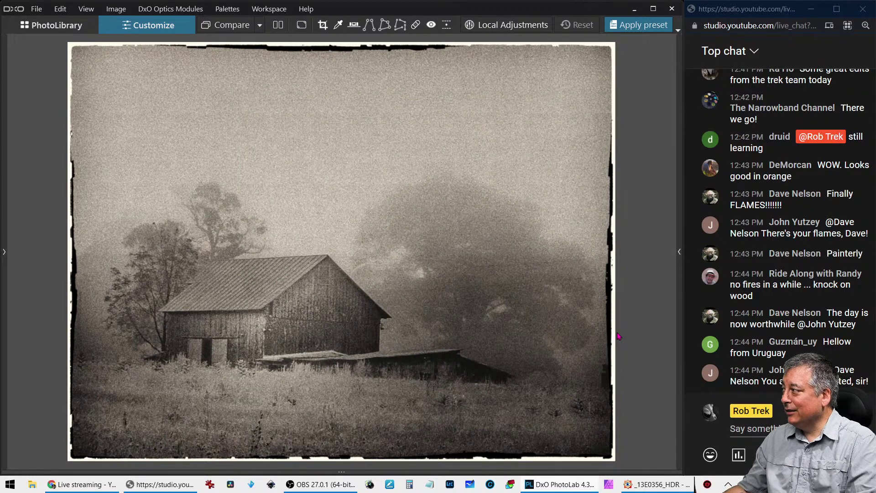
# Examine the dark black-and-white barn edit up close and in full, and check its image properties
pyautogui.click(545, 329)
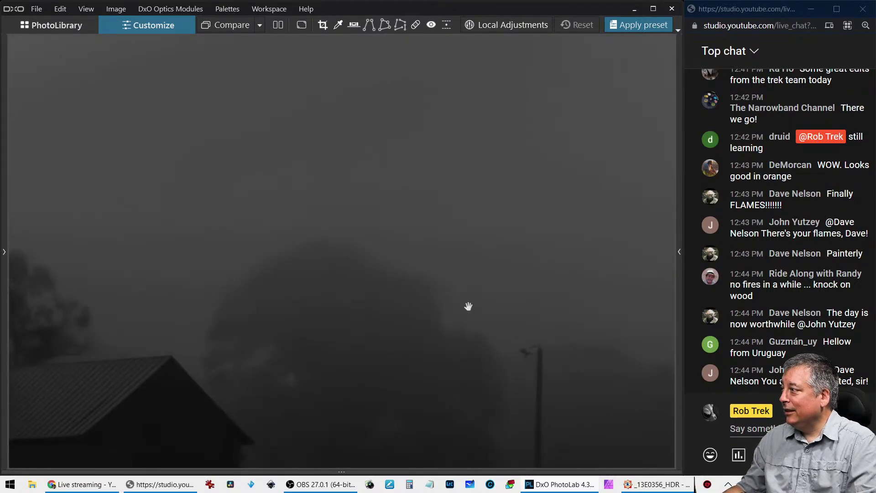
pyautogui.click(468, 306)
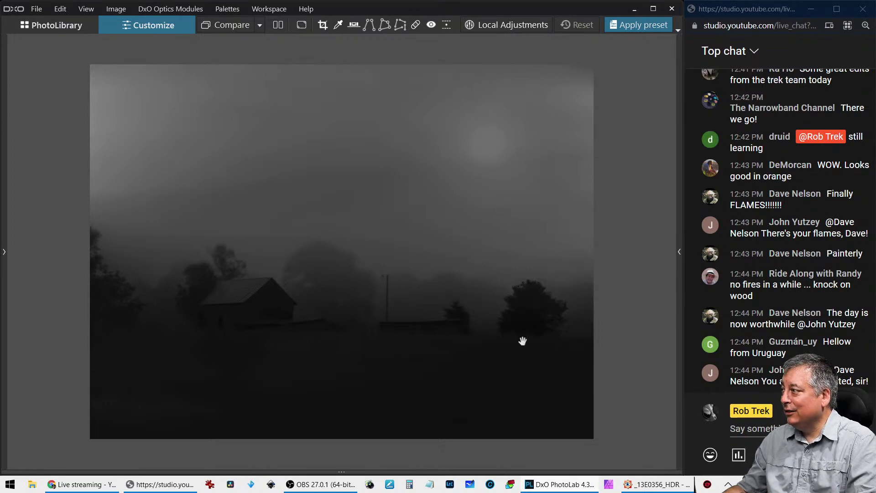
pyautogui.scroll(2, 416, 350)
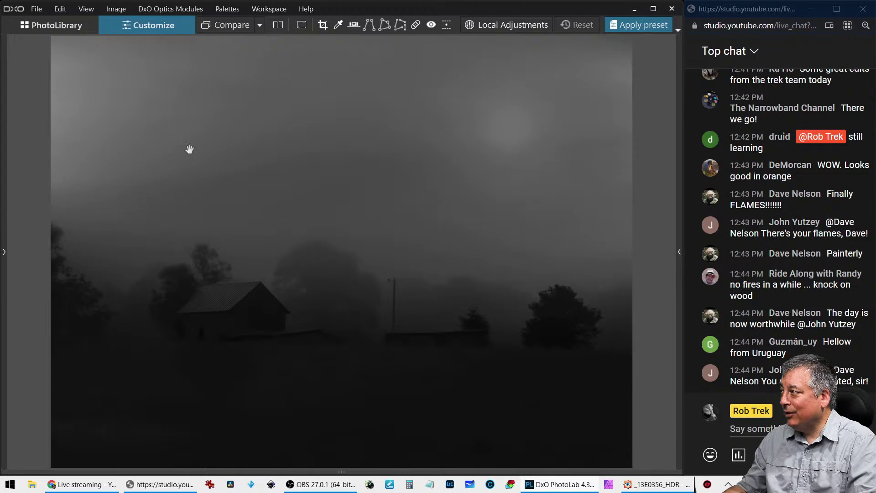
pyautogui.scroll(-2, 540, 329)
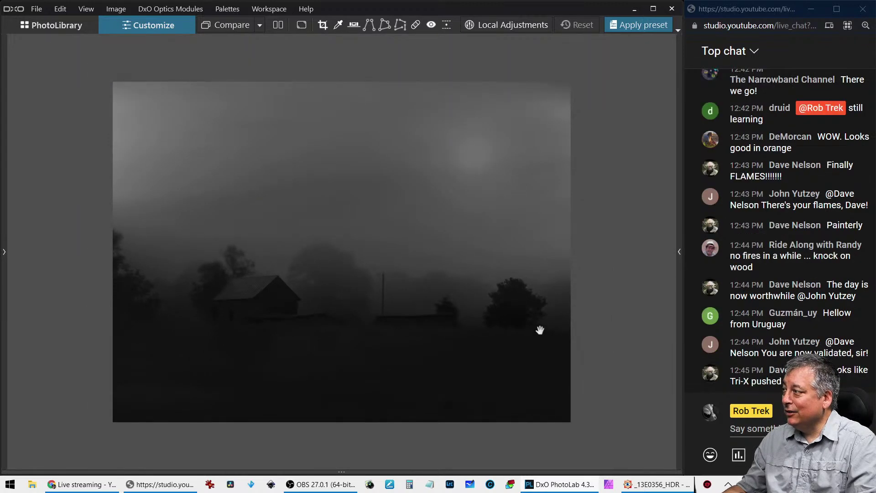
pyautogui.scroll(1, 540, 330)
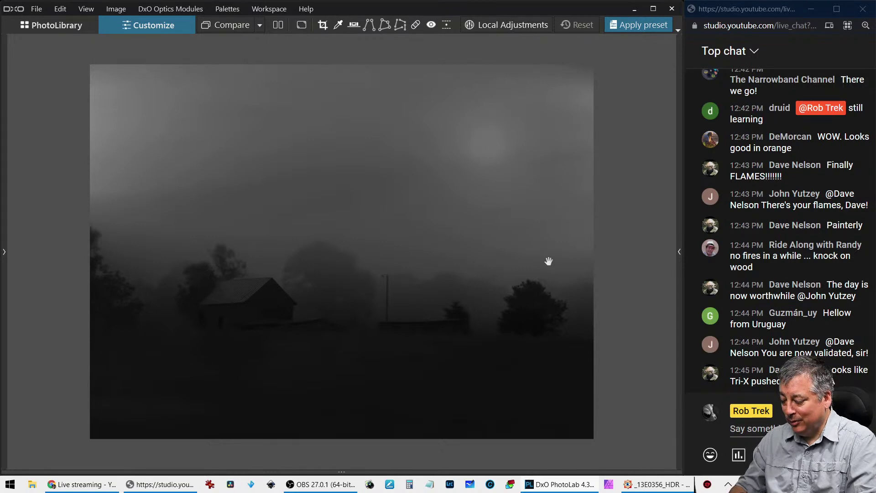
pyautogui.hotkey('ctrl', 'i')
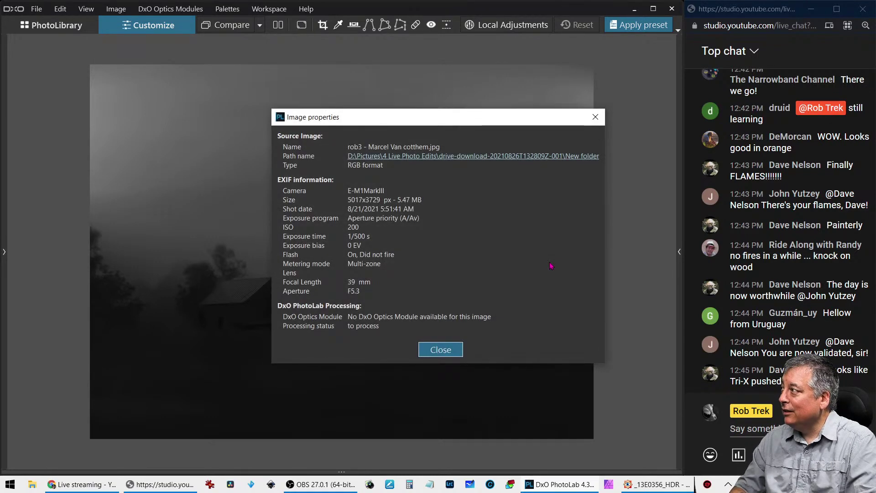
pyautogui.press('Escape')
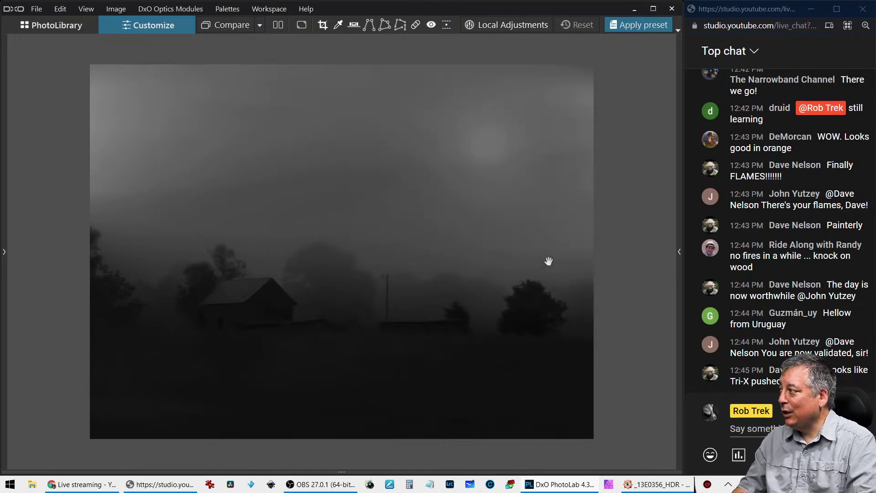
# Advance to the framed barn edit with birds in the sky and check its image properties
pyautogui.press('Right')
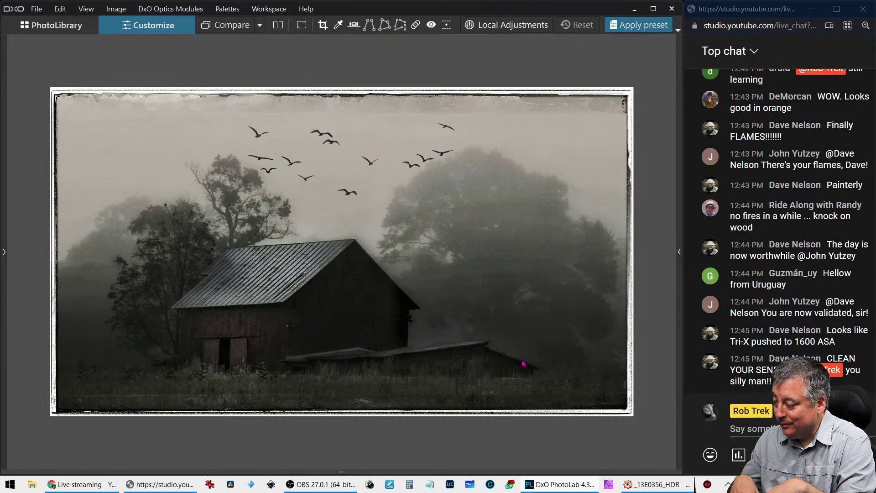
pyautogui.hotkey('ctrl', 'i')
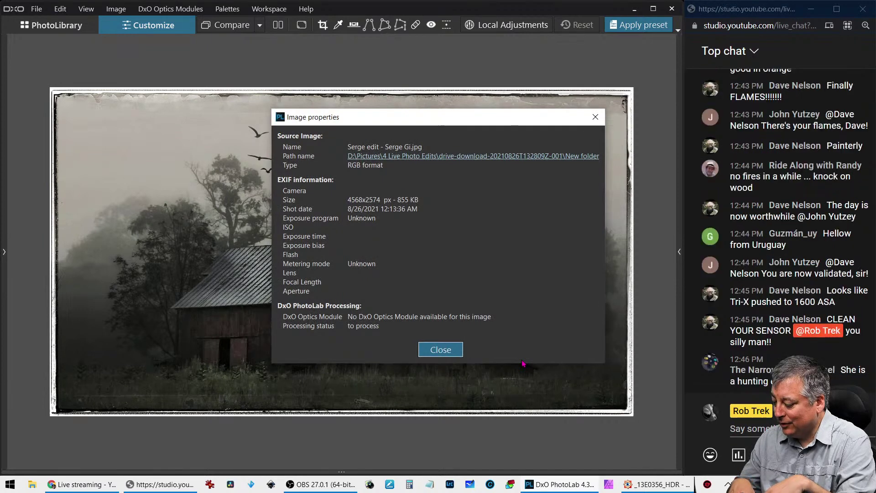
pyautogui.press('Escape')
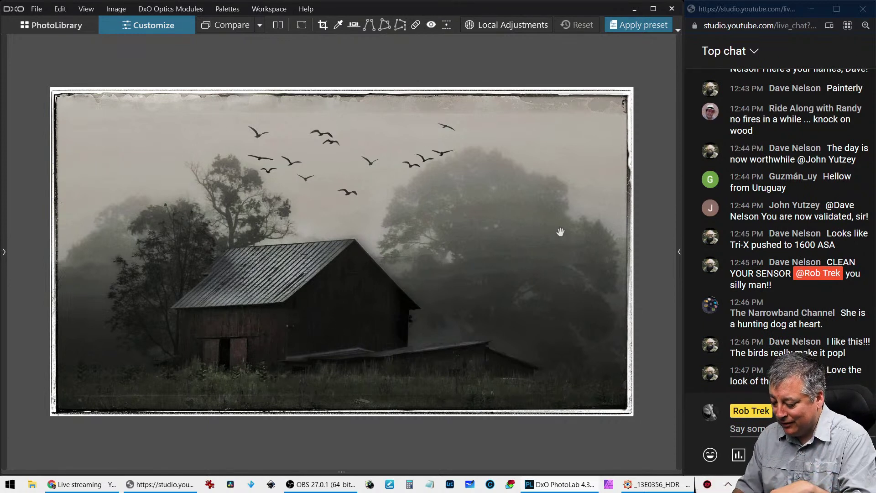
# Advance to the dark rainy barn edit with the glowing sun and check its image properties
pyautogui.press('Right')
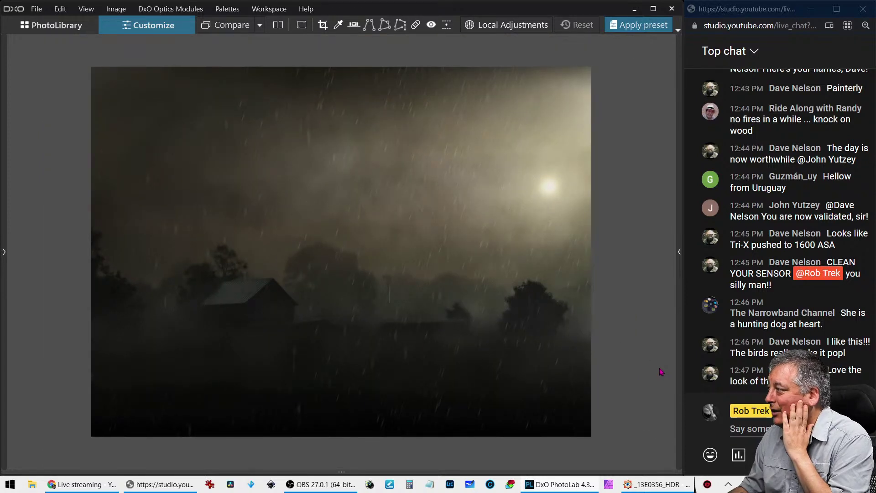
pyautogui.hotkey('ctrl', 'i')
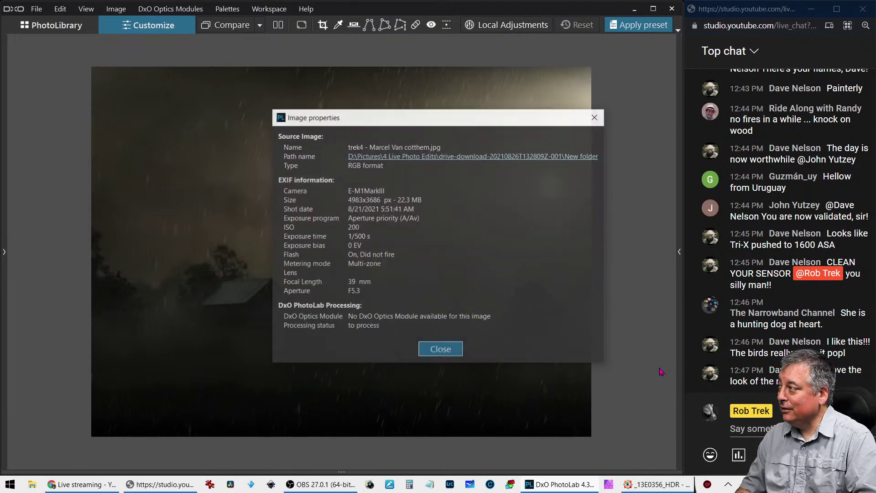
pyautogui.press('Escape')
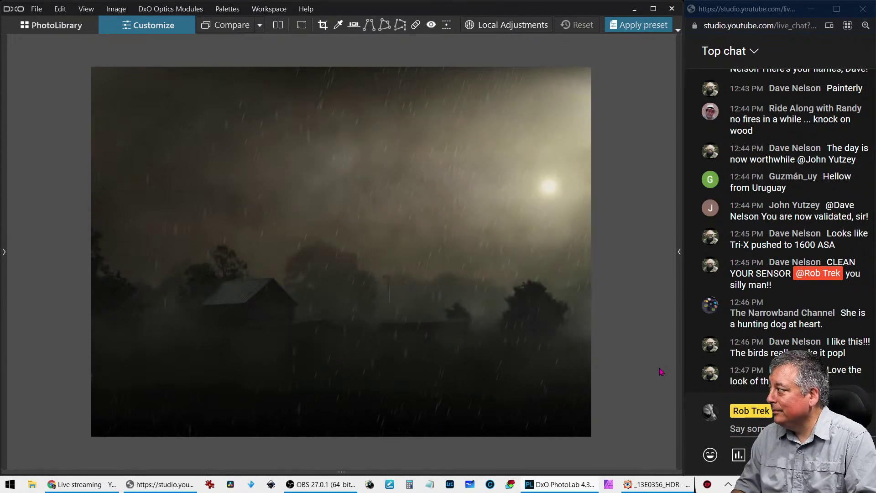
# Advance to the muted foggy barn photo, browse the presets, and apply Found in the attic from DxO FilmPack Designer - Color
pyautogui.press('Right')
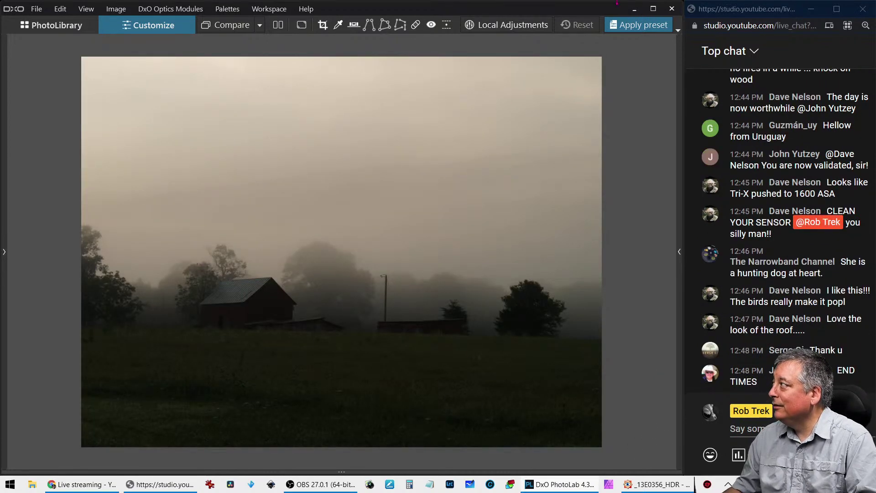
pyautogui.click(643, 27)
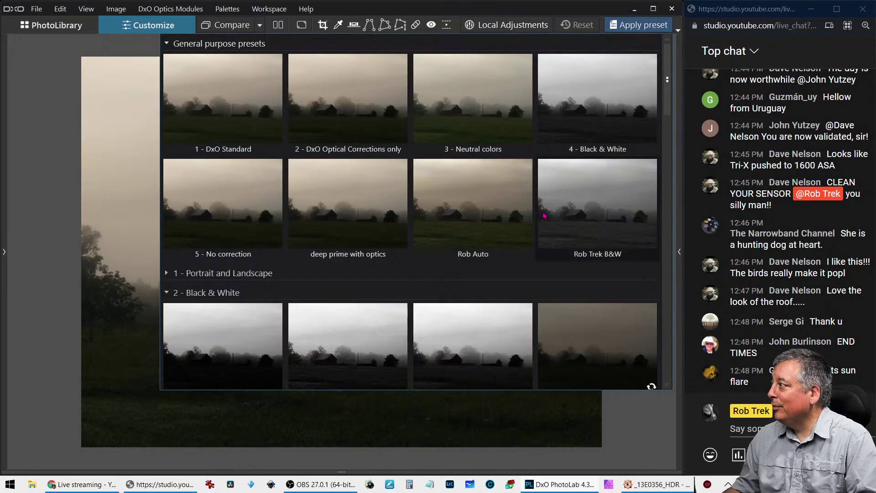
pyautogui.scroll(-3, 545, 214)
pyautogui.scroll(-10, 544, 215)
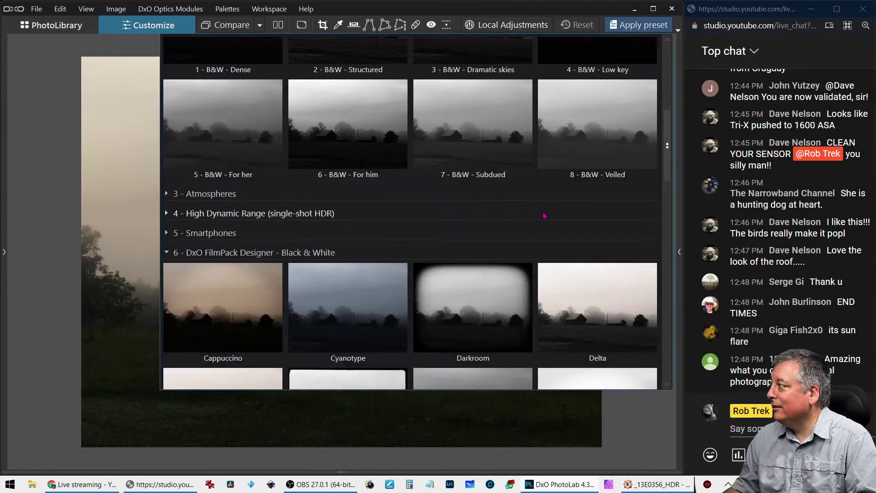
pyautogui.scroll(-10, 544, 215)
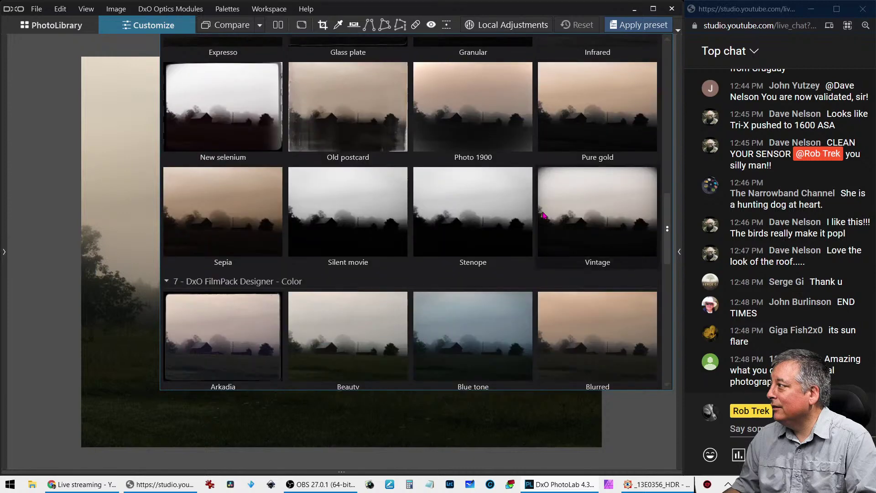
pyautogui.scroll(-5, 544, 215)
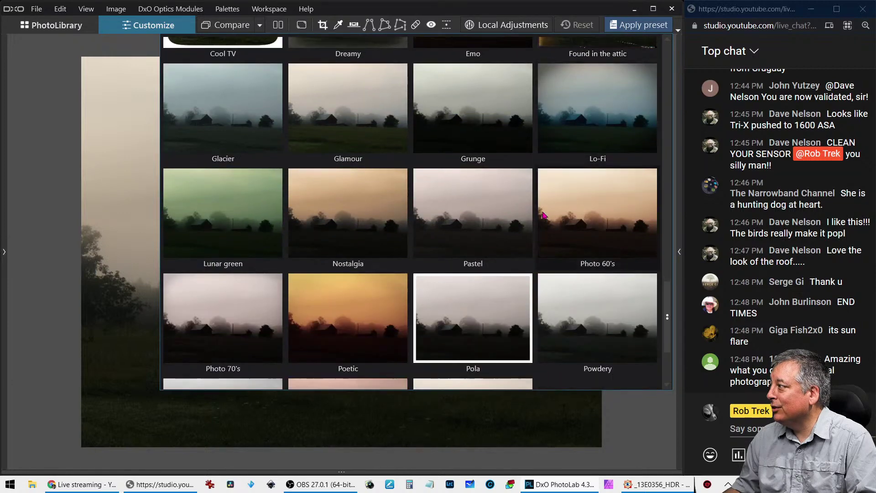
pyautogui.scroll(4, 544, 215)
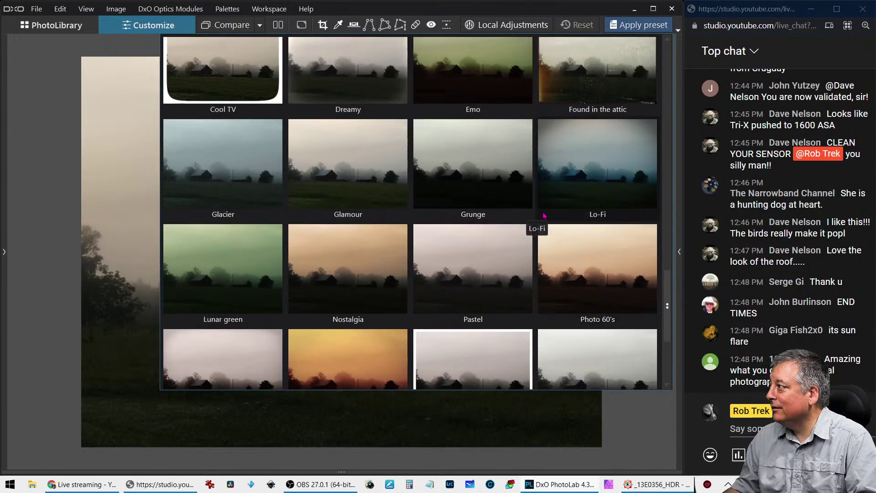
pyautogui.scroll(-3, 544, 215)
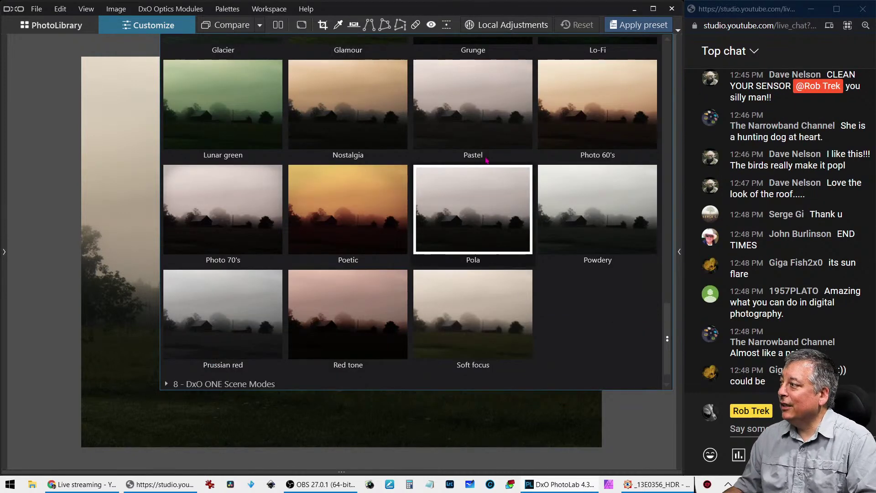
pyautogui.scroll(4, 408, 324)
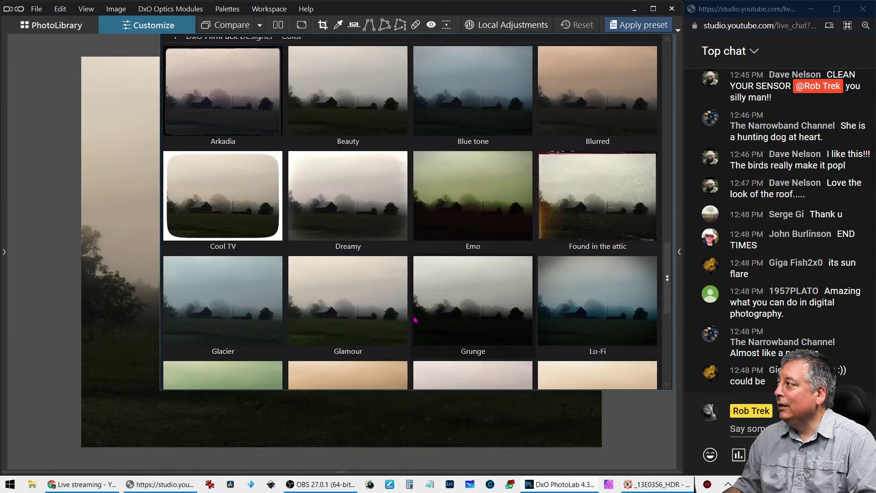
pyautogui.click(640, 182)
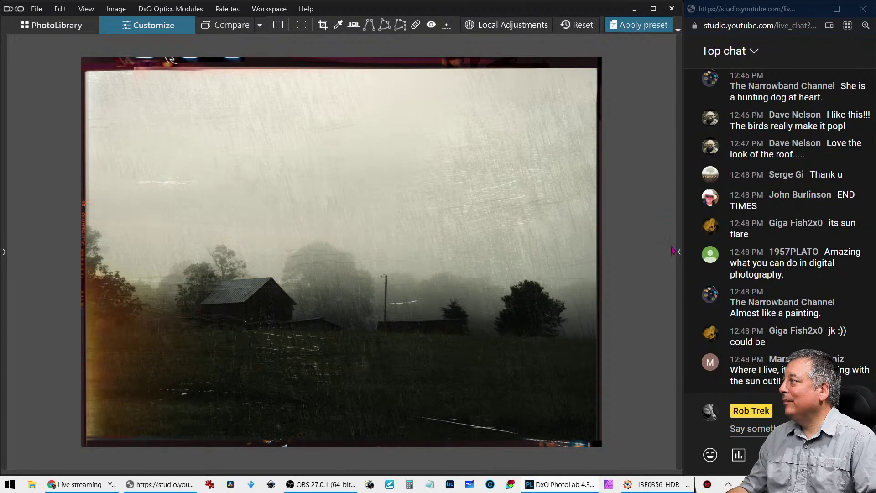
# Crop the photo around the barn and its nearby trees to about 2964 x 2223 px, preserving the aspect ratio, and view it enlarged
pyautogui.click(680, 259)
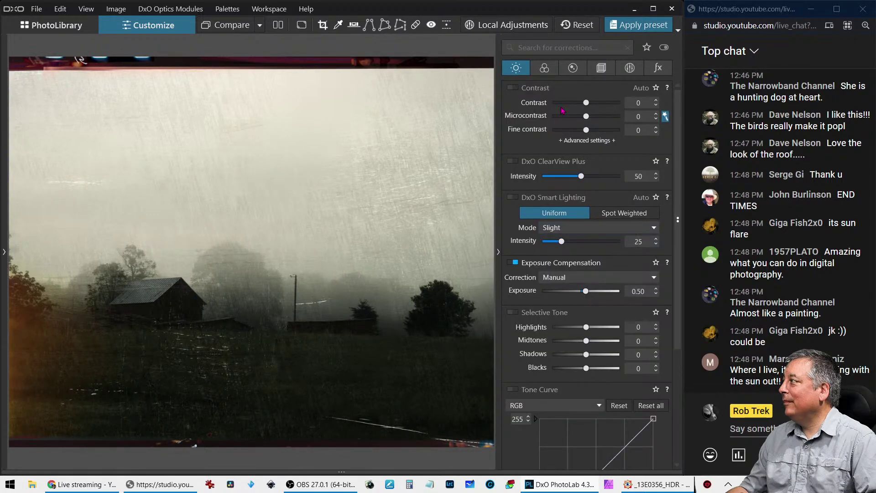
pyautogui.click(601, 69)
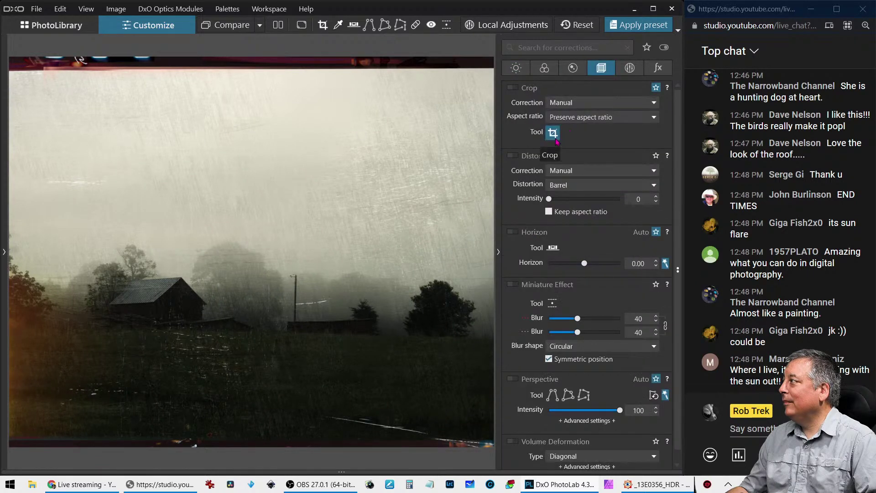
pyautogui.click(555, 139)
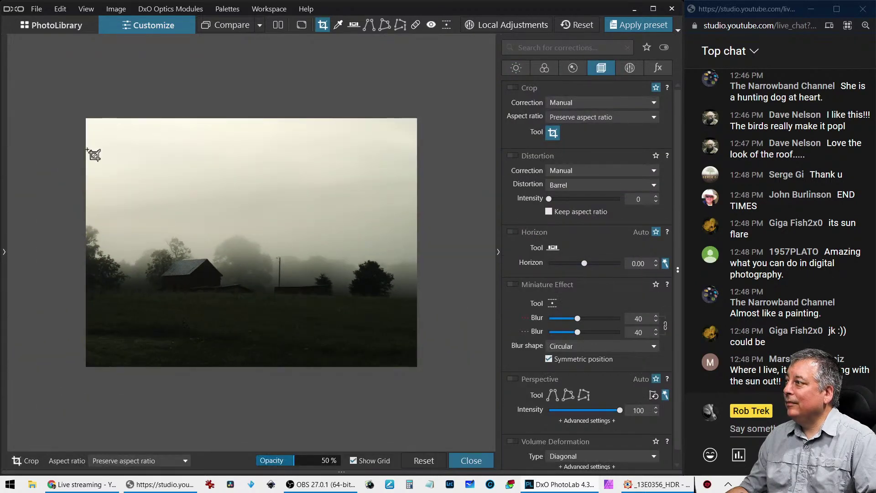
pyautogui.moveTo(97, 161); pyautogui.dragTo(287, 303)
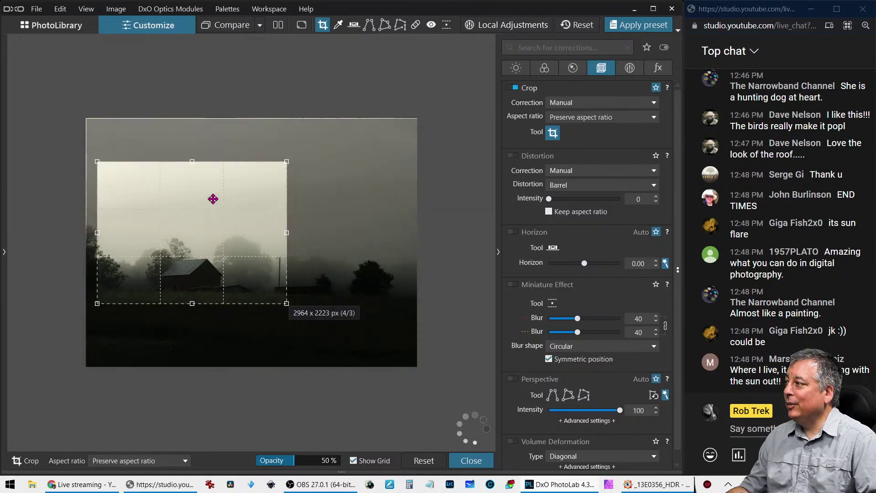
pyautogui.moveTo(213, 199); pyautogui.dragTo(221, 224)
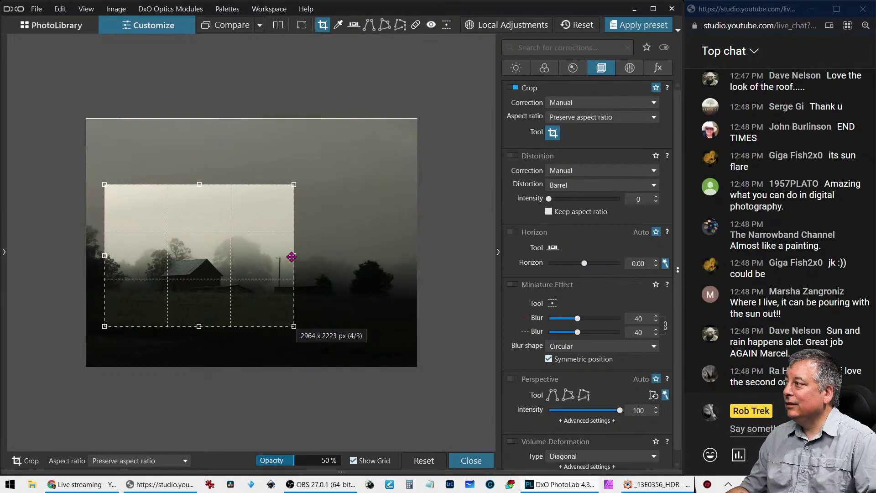
pyautogui.doubleClick(265, 255)
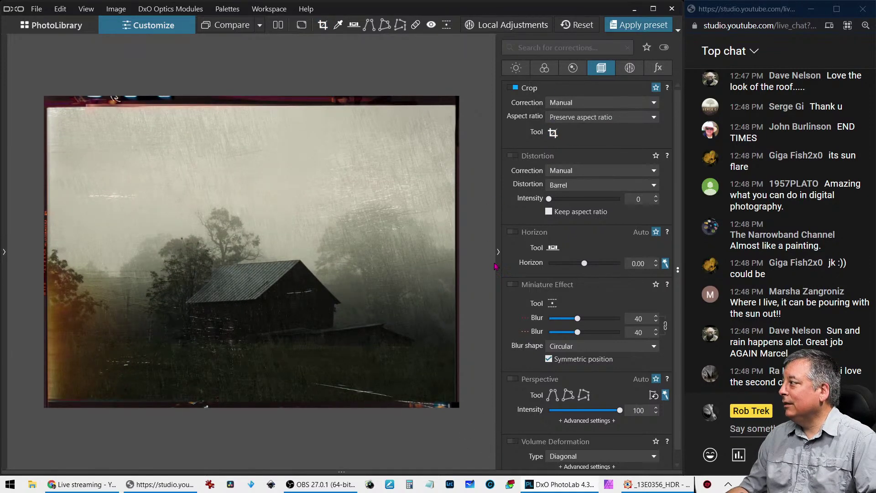
pyautogui.click(499, 258)
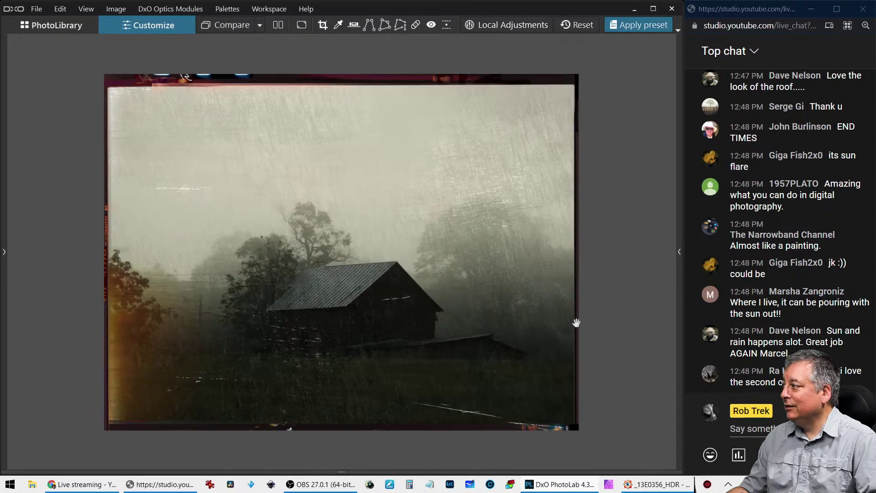